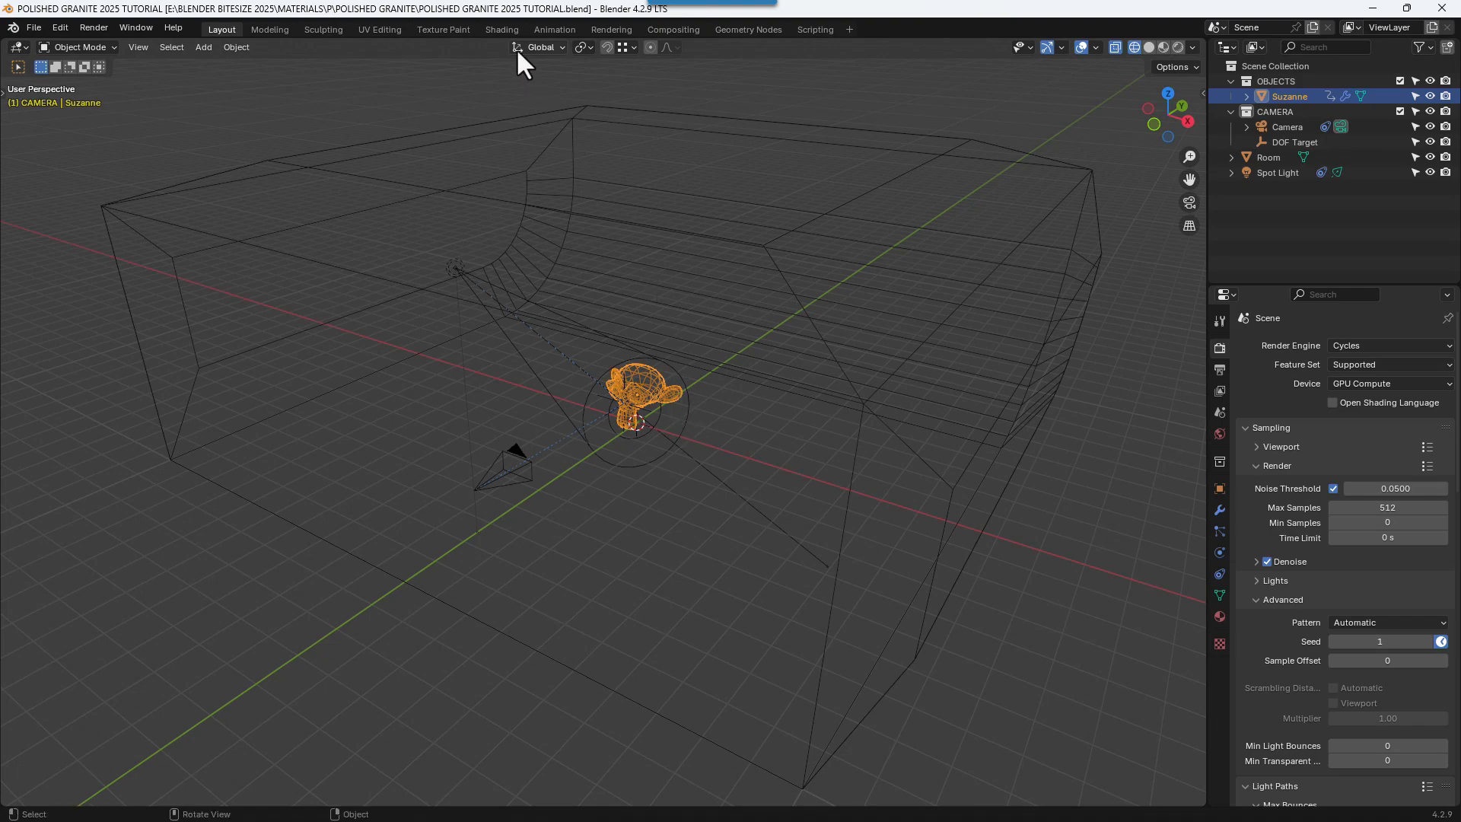
- Create a new material for Suzanne in the Shading workspace, with the viewport set to rendered shading
left_click(501, 29)
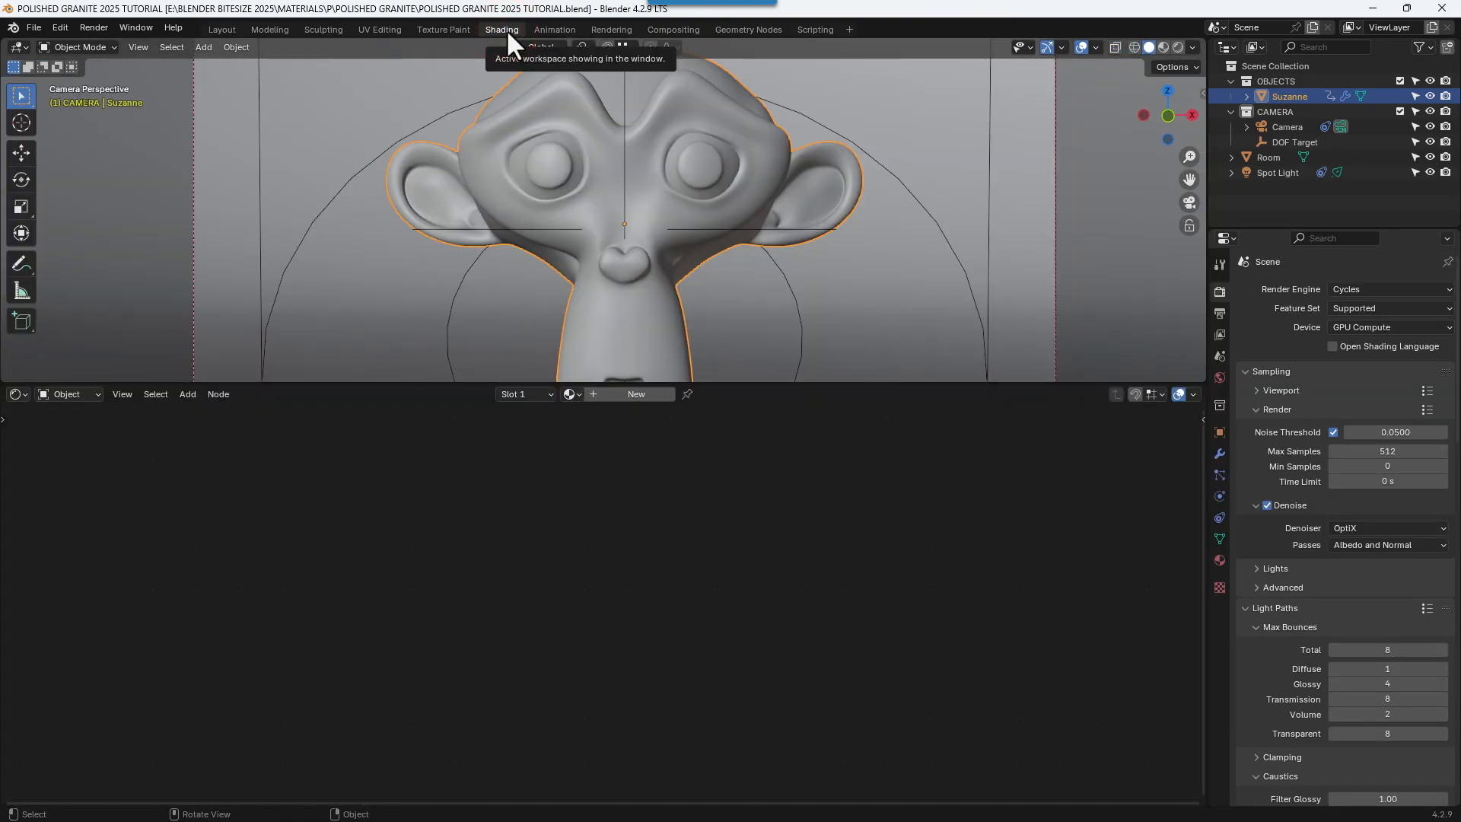
left_click(1178, 47)
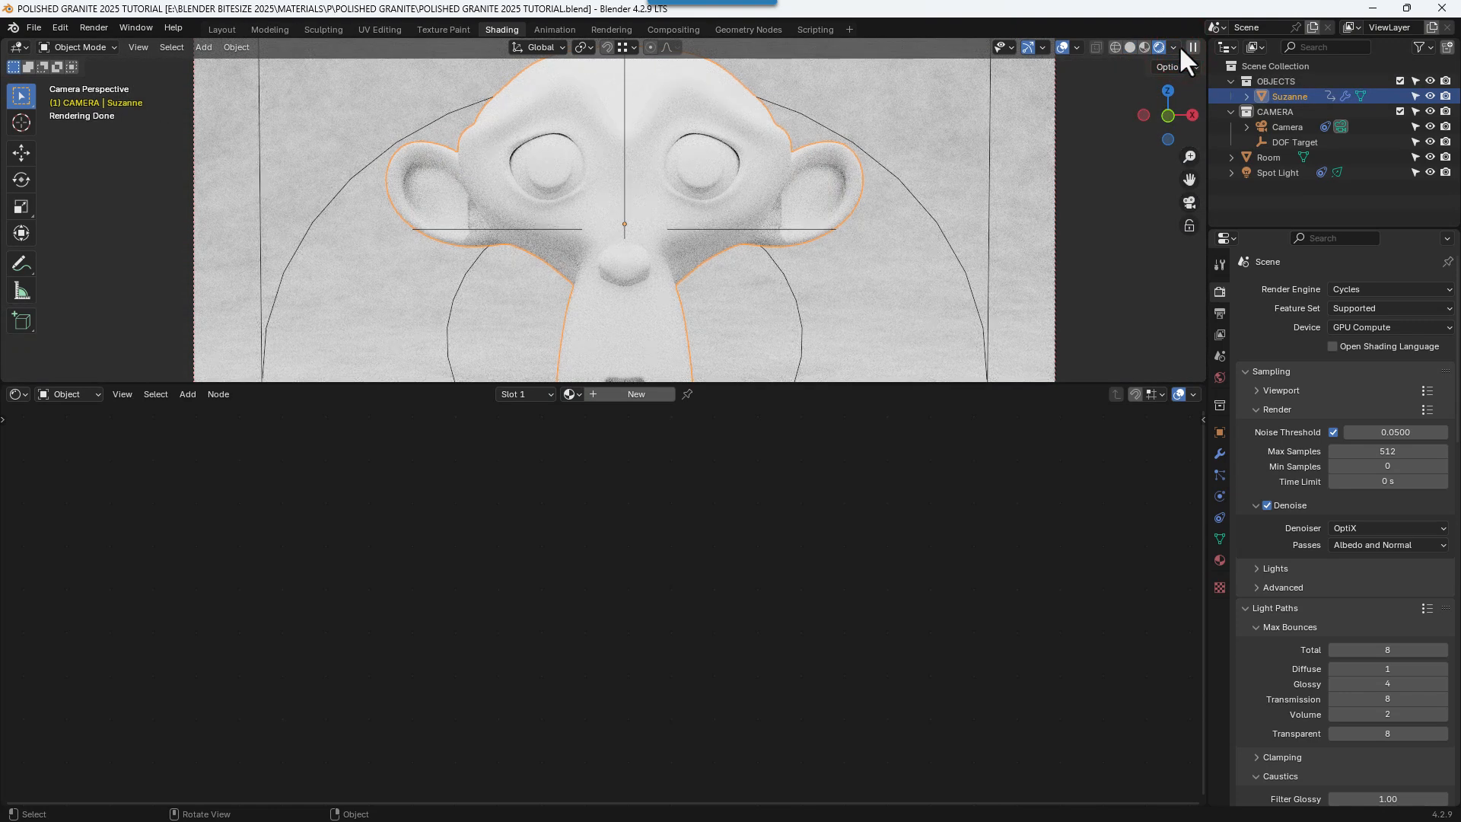
left_click(652, 393)
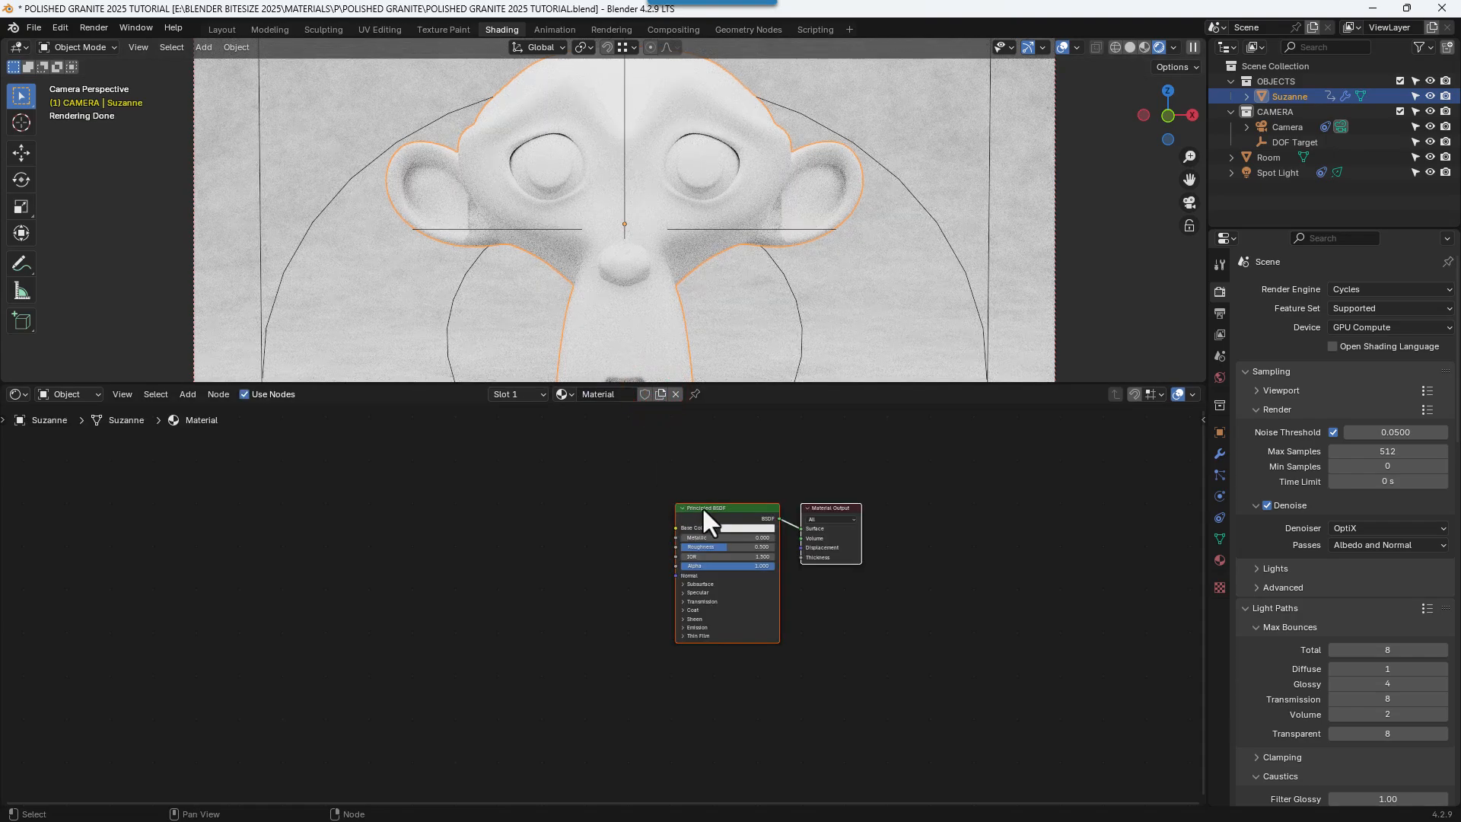
- Enlarge the node editor area and set the Principled BSDF base color to hex 270000
scroll(728, 505, "up", 2)
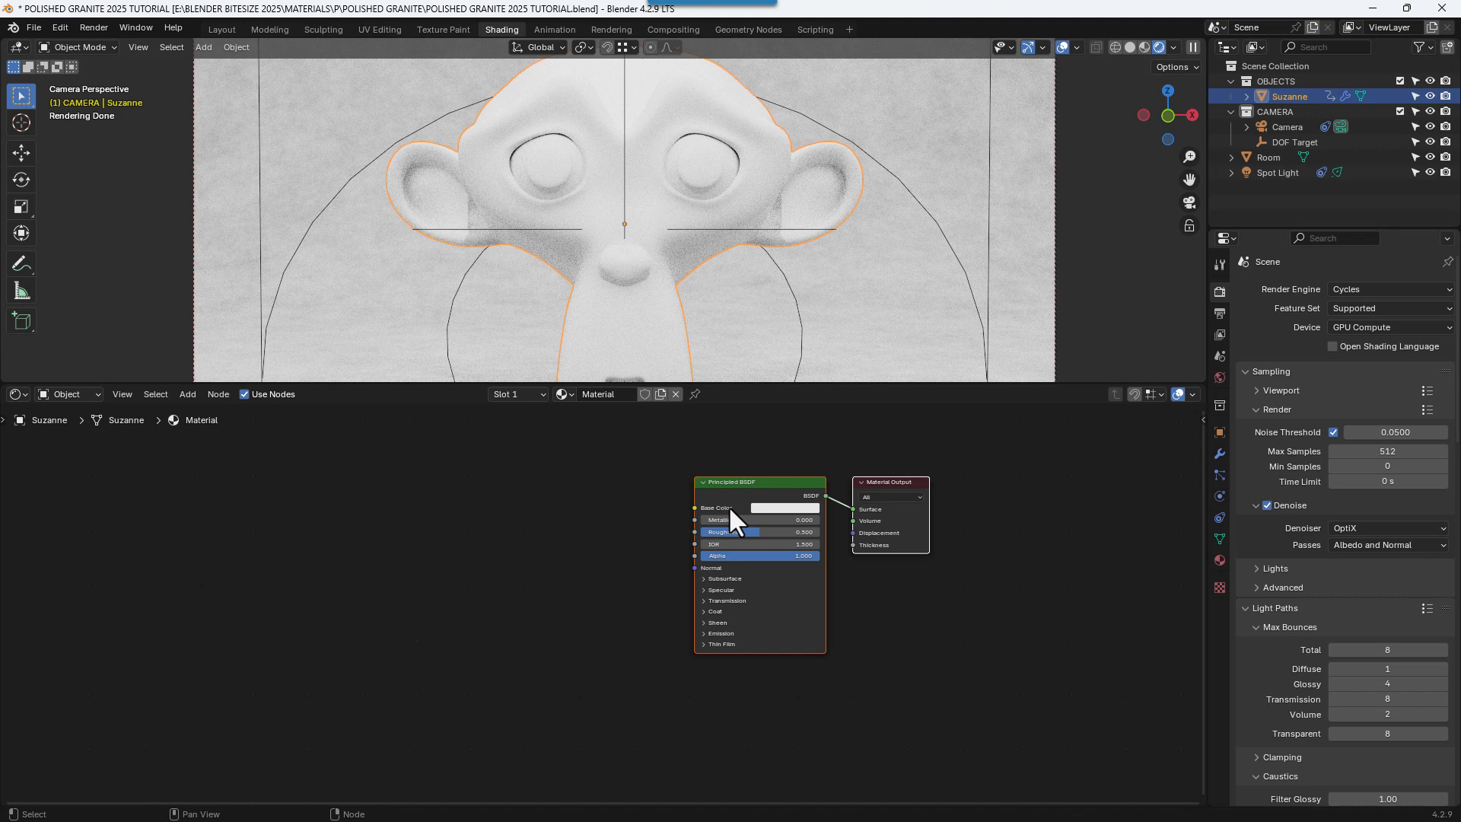
scroll(736, 500, "up", 2)
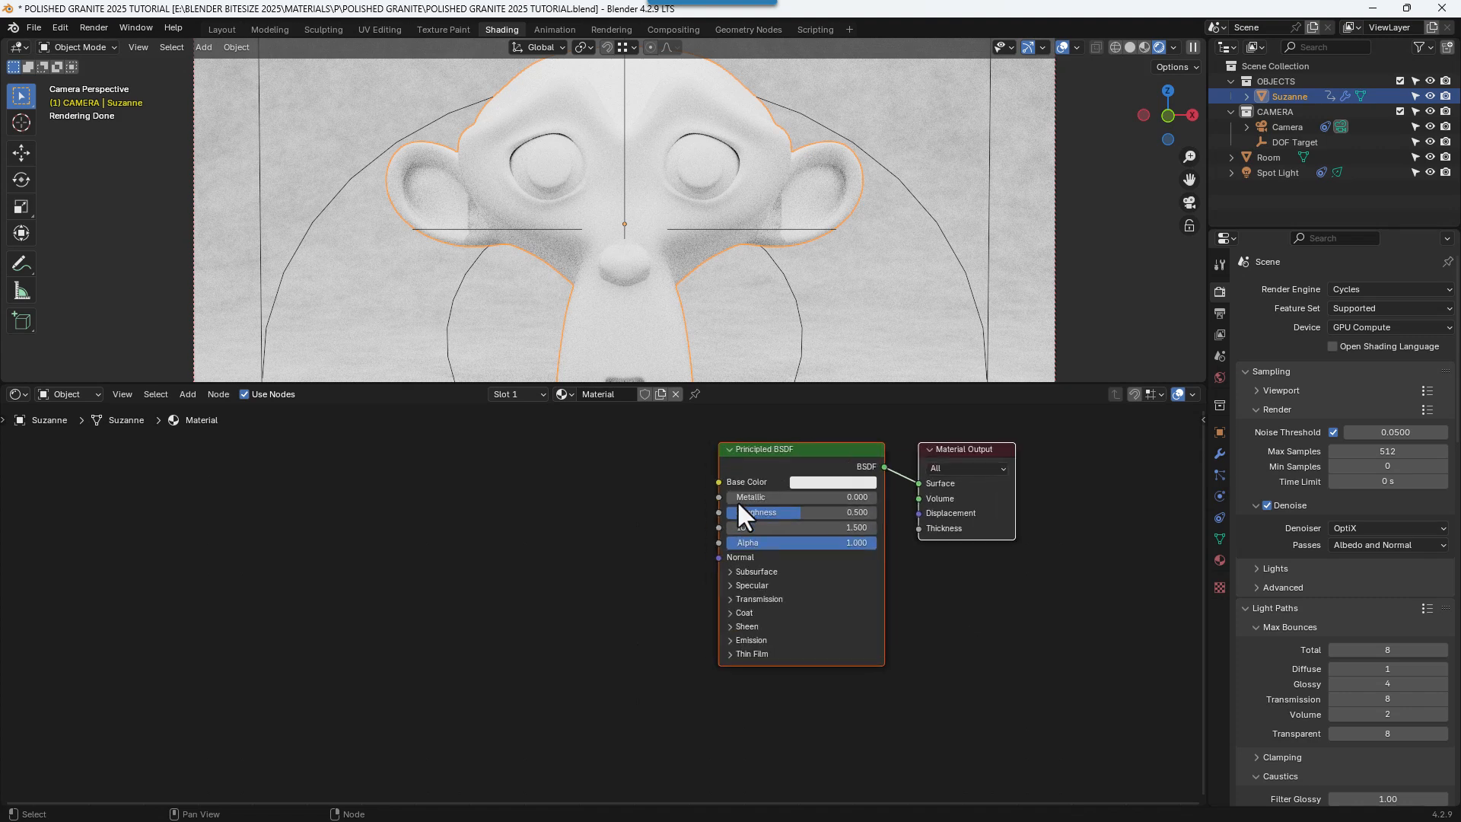
scroll(737, 500, "up", 2)
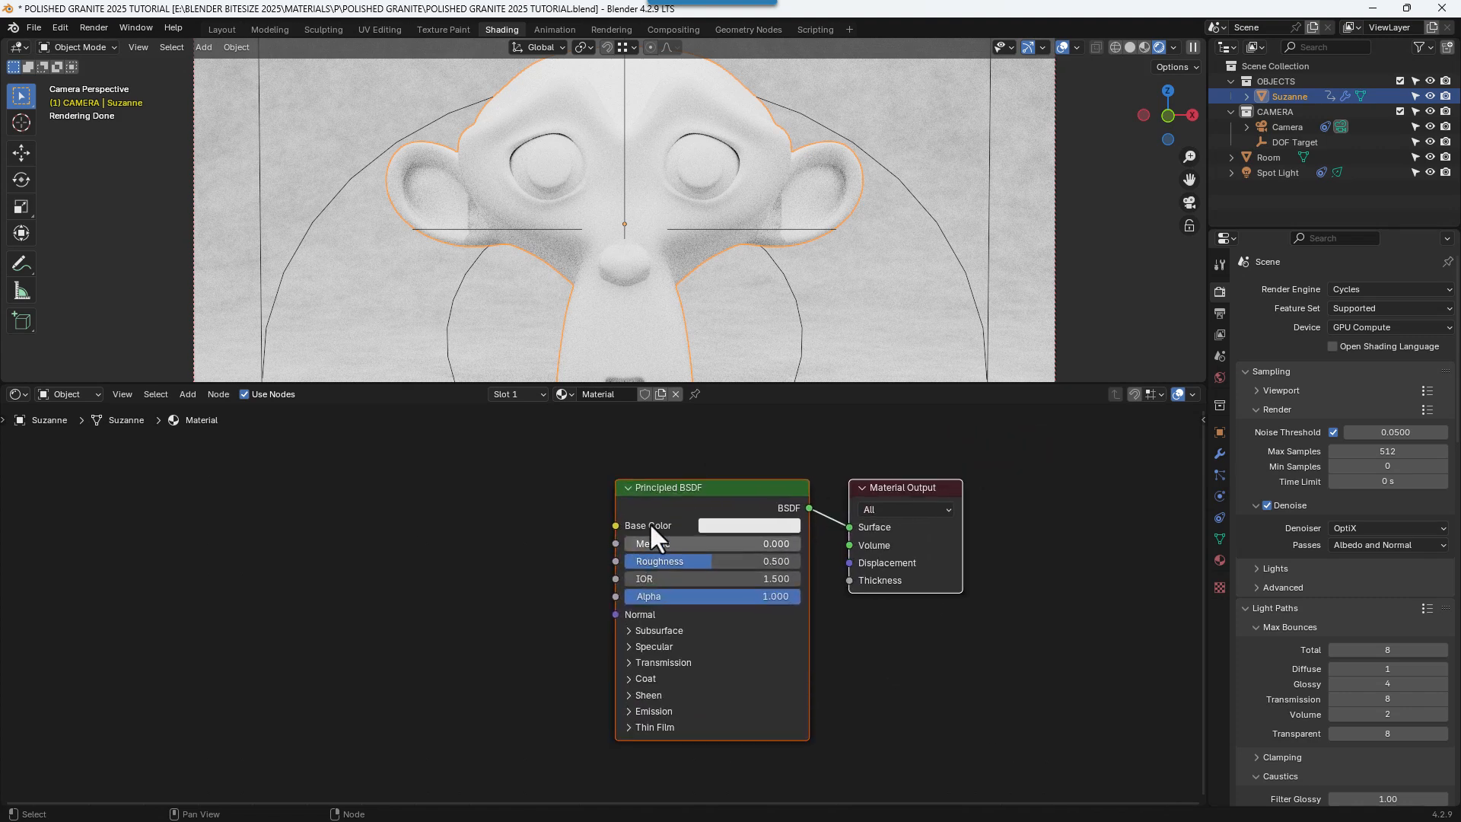
left_click_drag(736, 385, 744, 288)
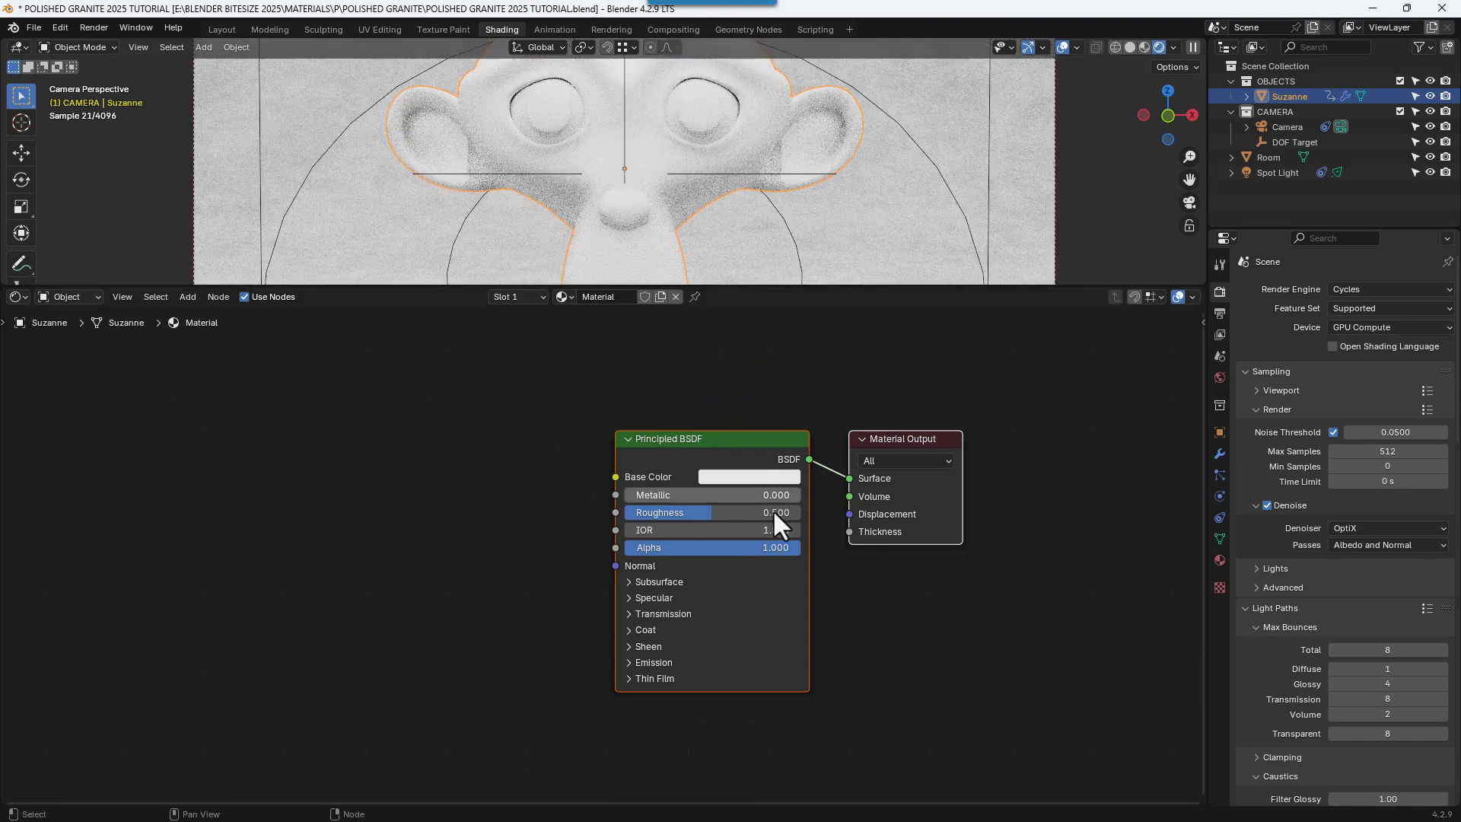
scroll(773, 511, "up", 2)
left_click(781, 450)
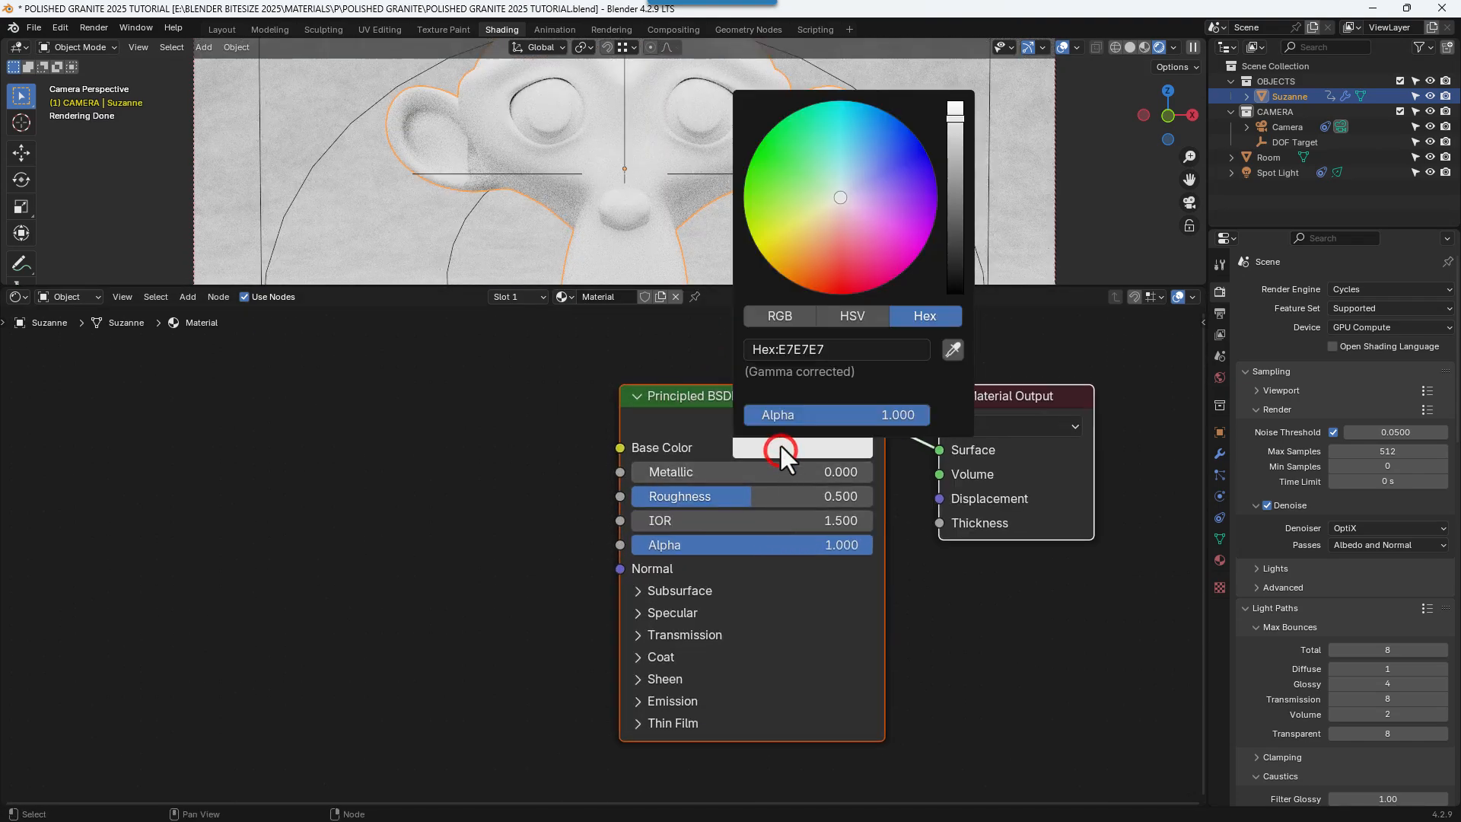
left_click(882, 344)
type("270000")
key("Return")
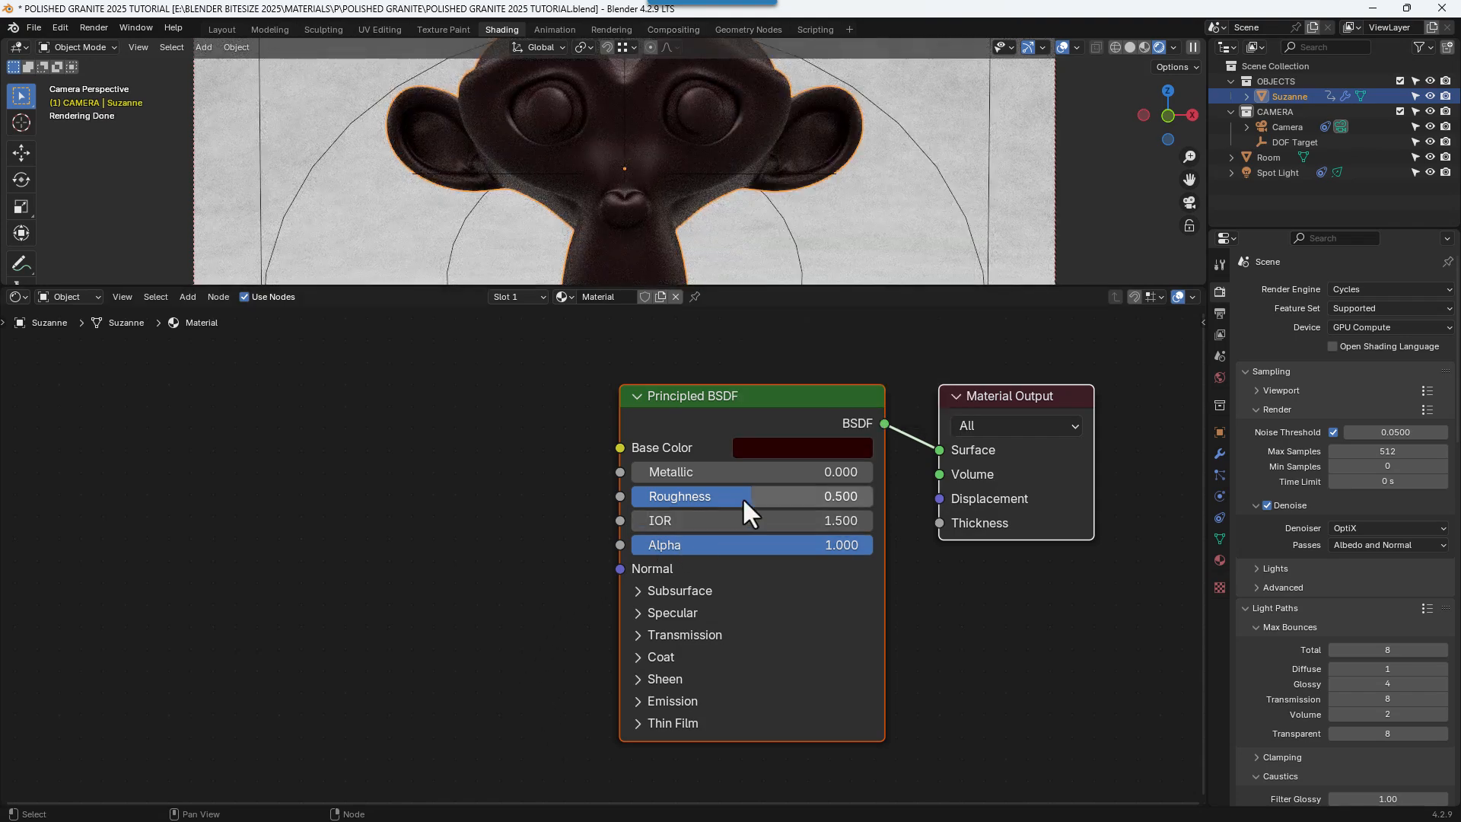
- Set the Principled BSDF's main roughness to 0 and its IOR to 1.45
left_click_drag(742, 497, 609, 496)
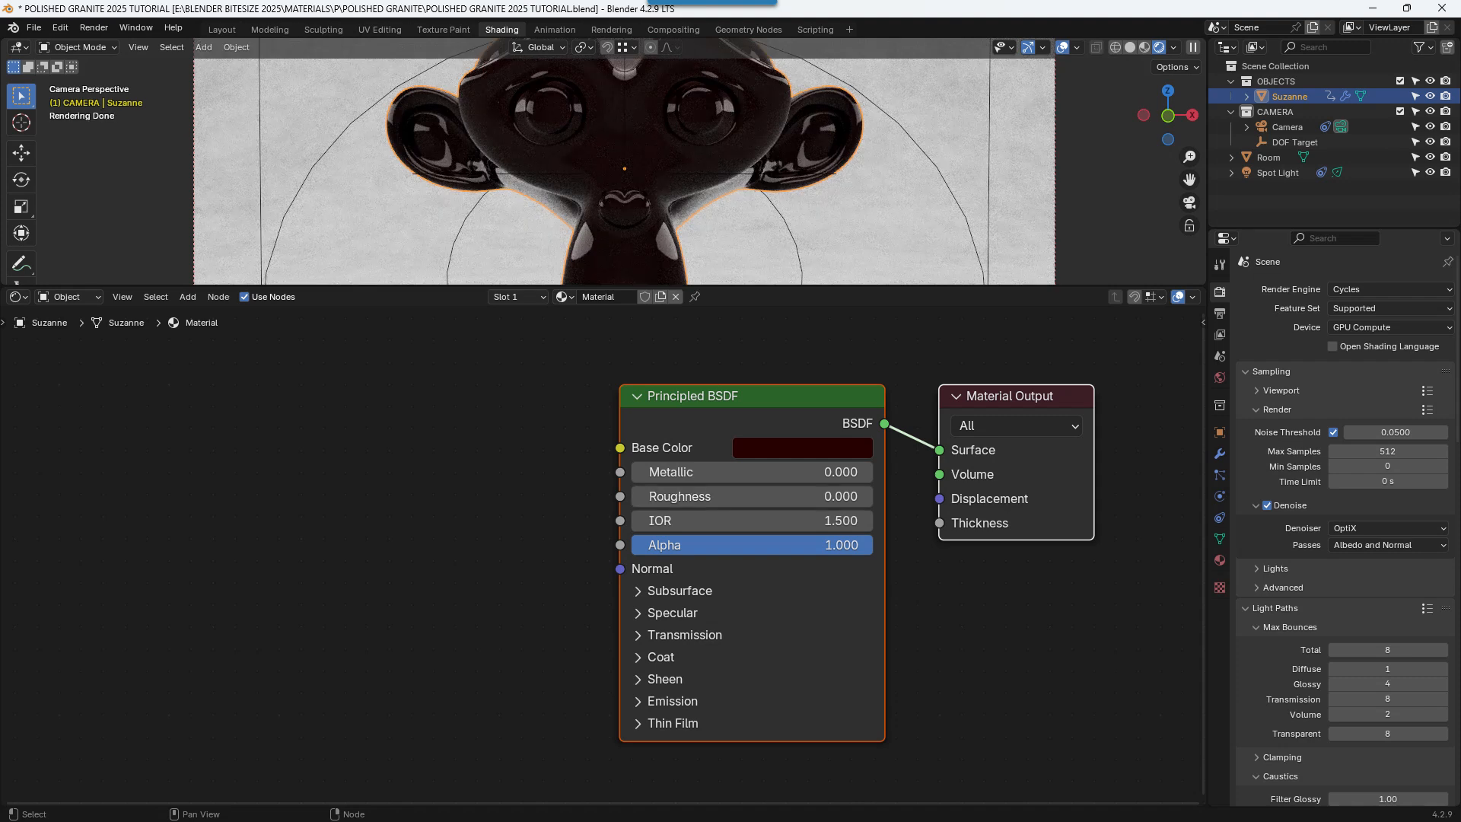
left_click(687, 520)
type("1.")
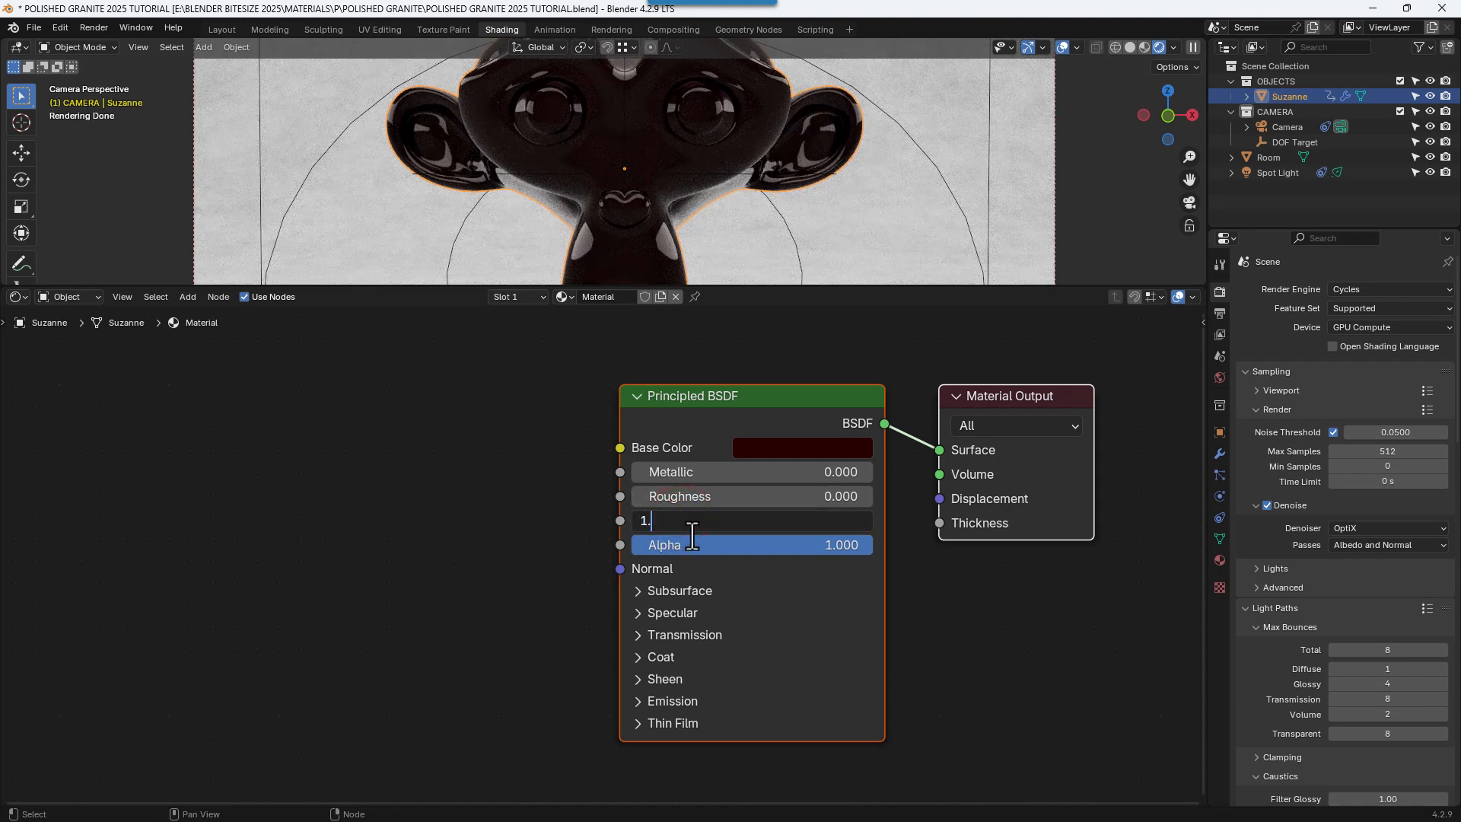
type("45")
key("Return")
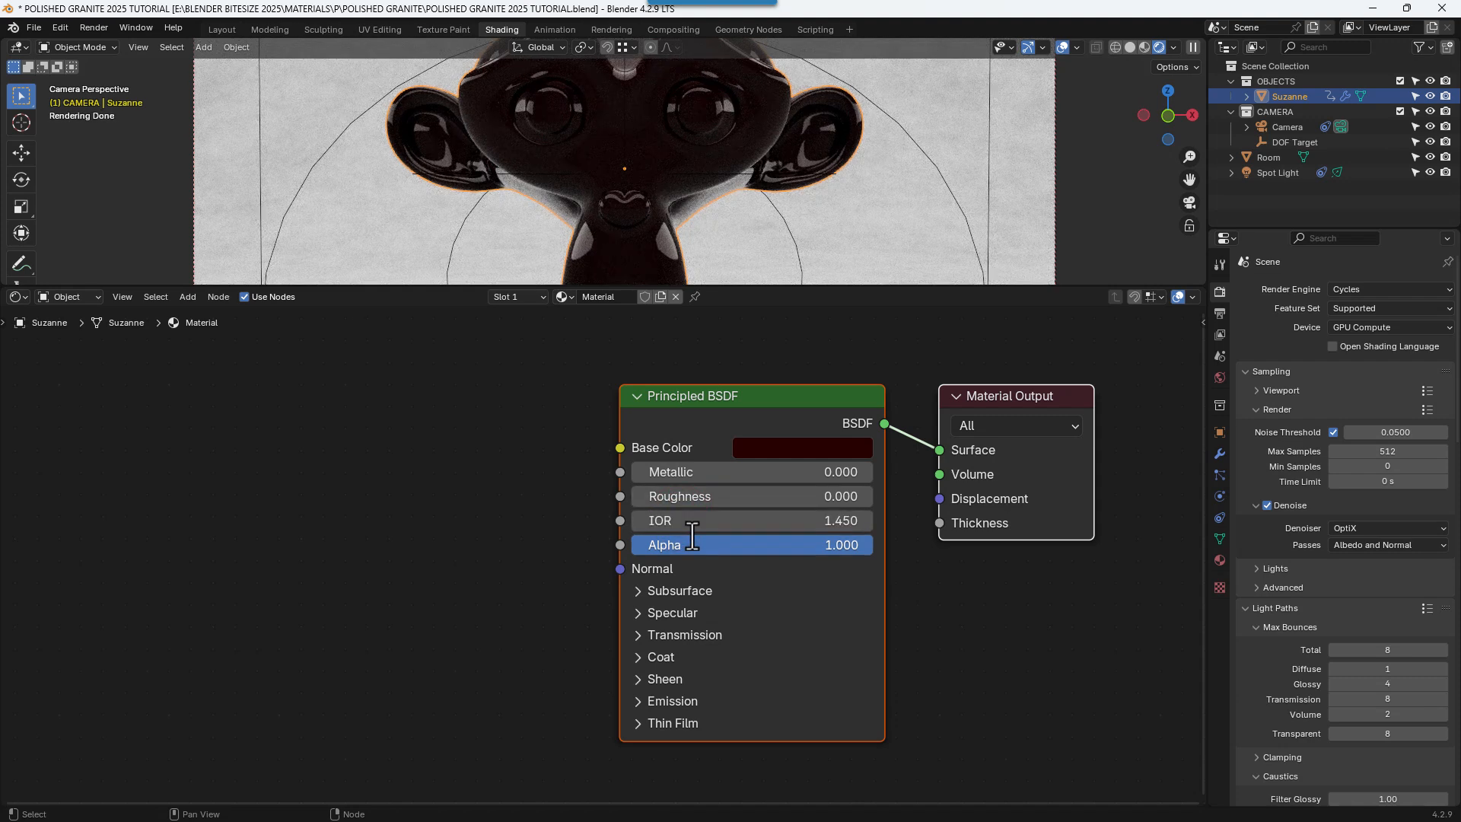
- Expand the Coat and Sheen sections of the Principled BSDF node
left_click(670, 660)
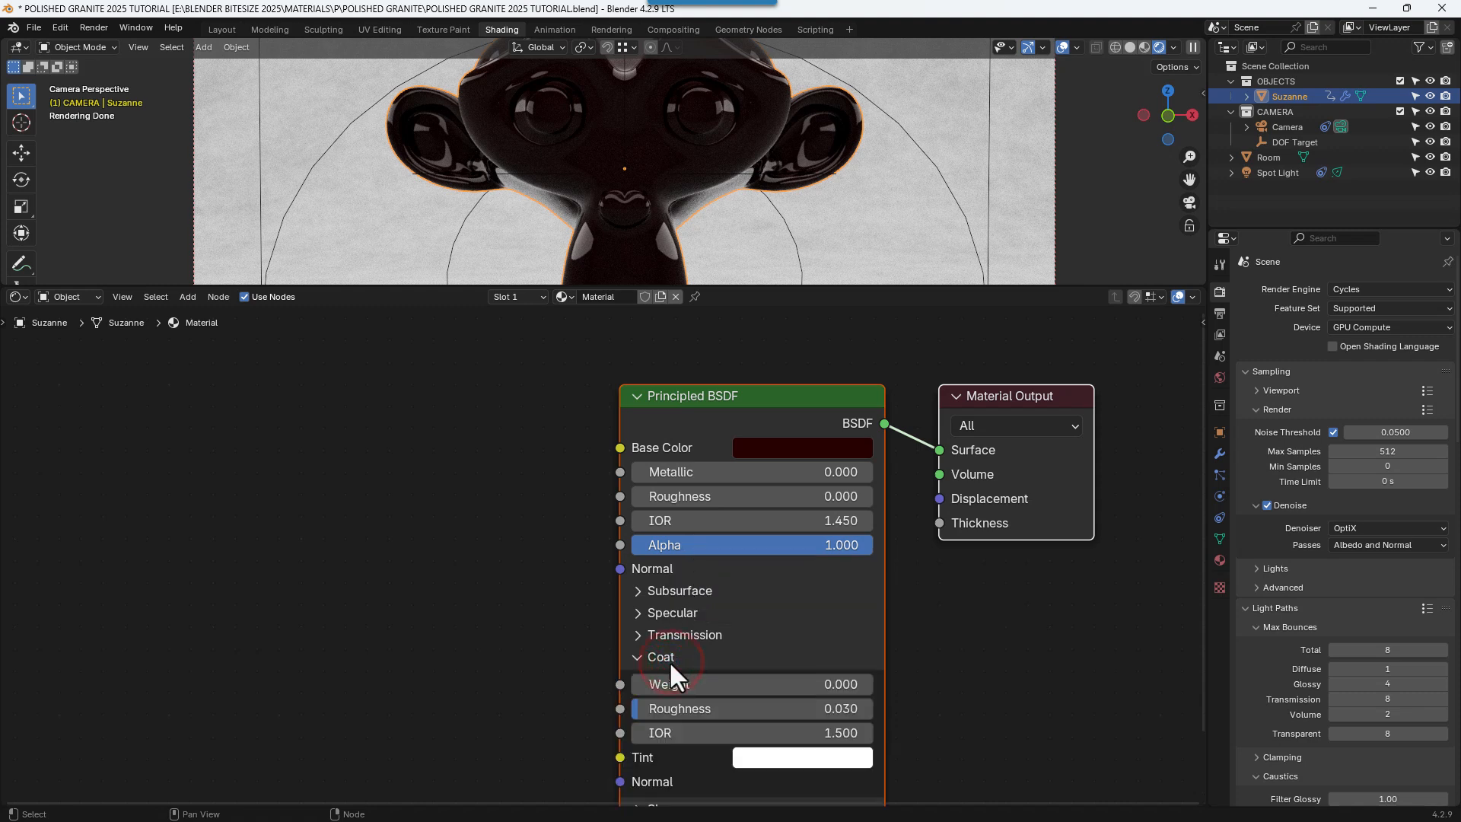
middle_click_drag(671, 660, 815, 576)
left_click(656, 691)
scroll(704, 571, "down", 2)
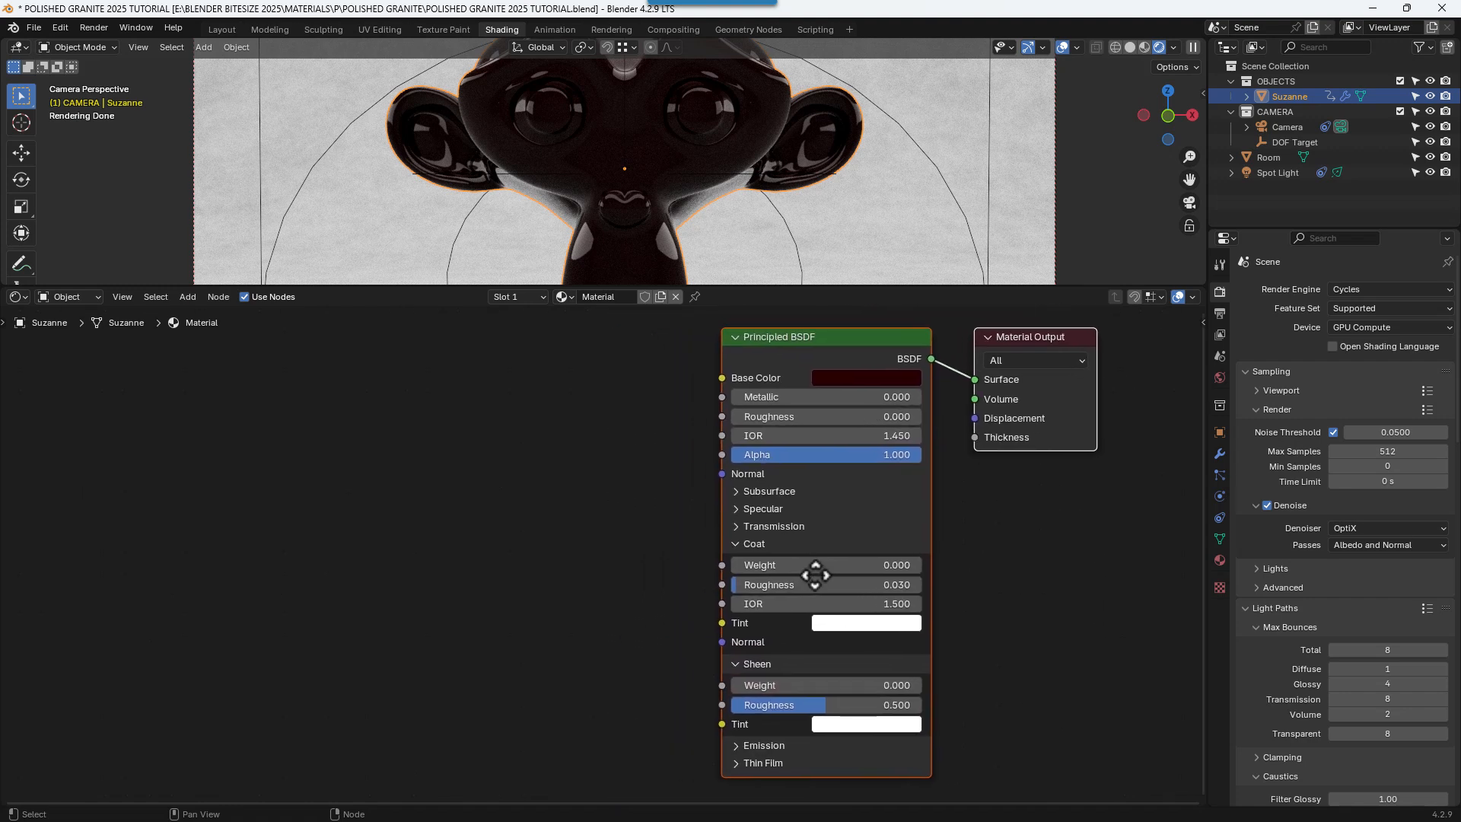
- Add a Texture Coordinate node with its Object output linked to the Principled BSDF's Coat Weight, placed well before the shader
left_click(620, 561)
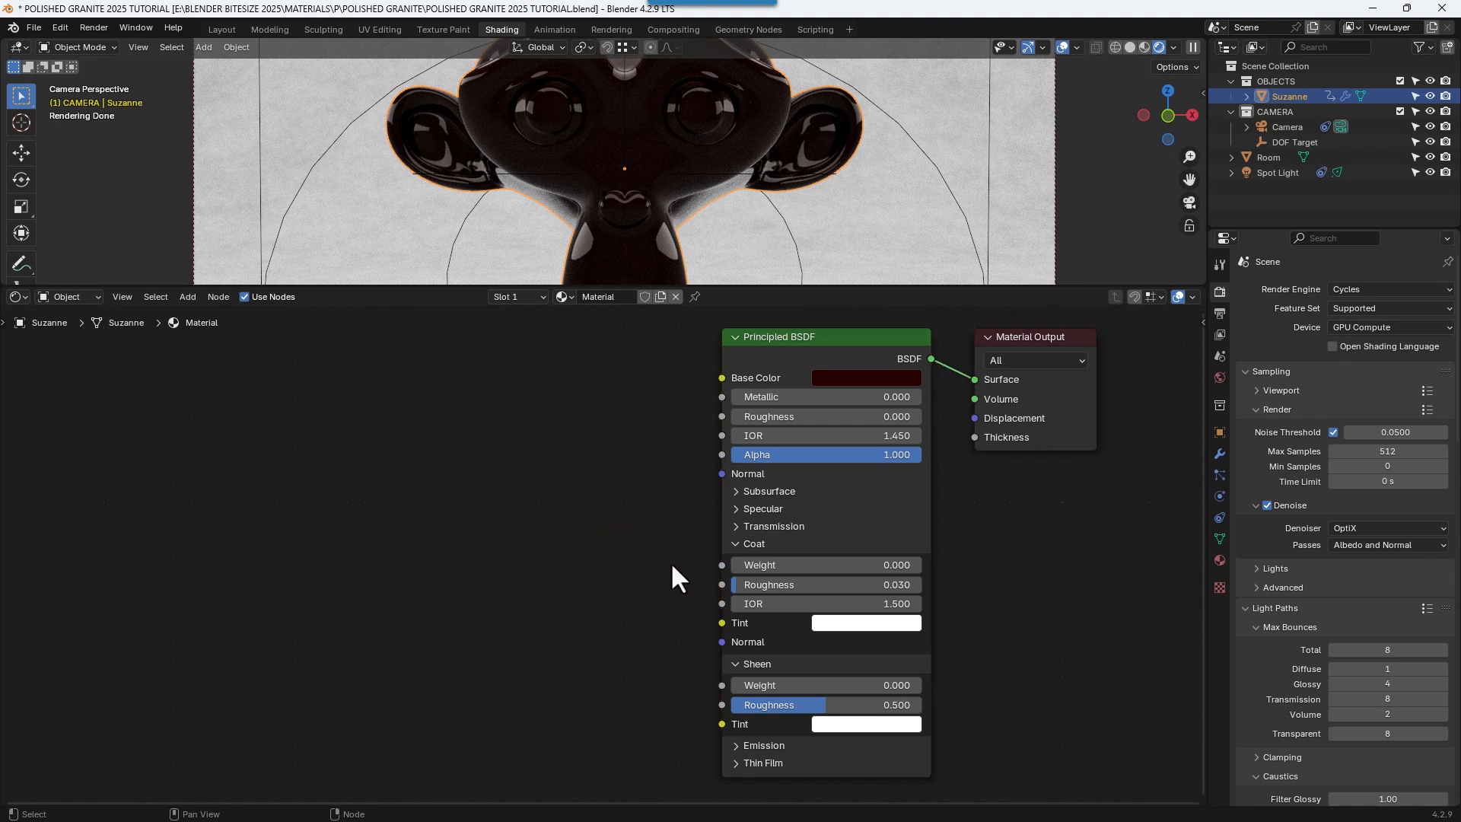
left_click(721, 564)
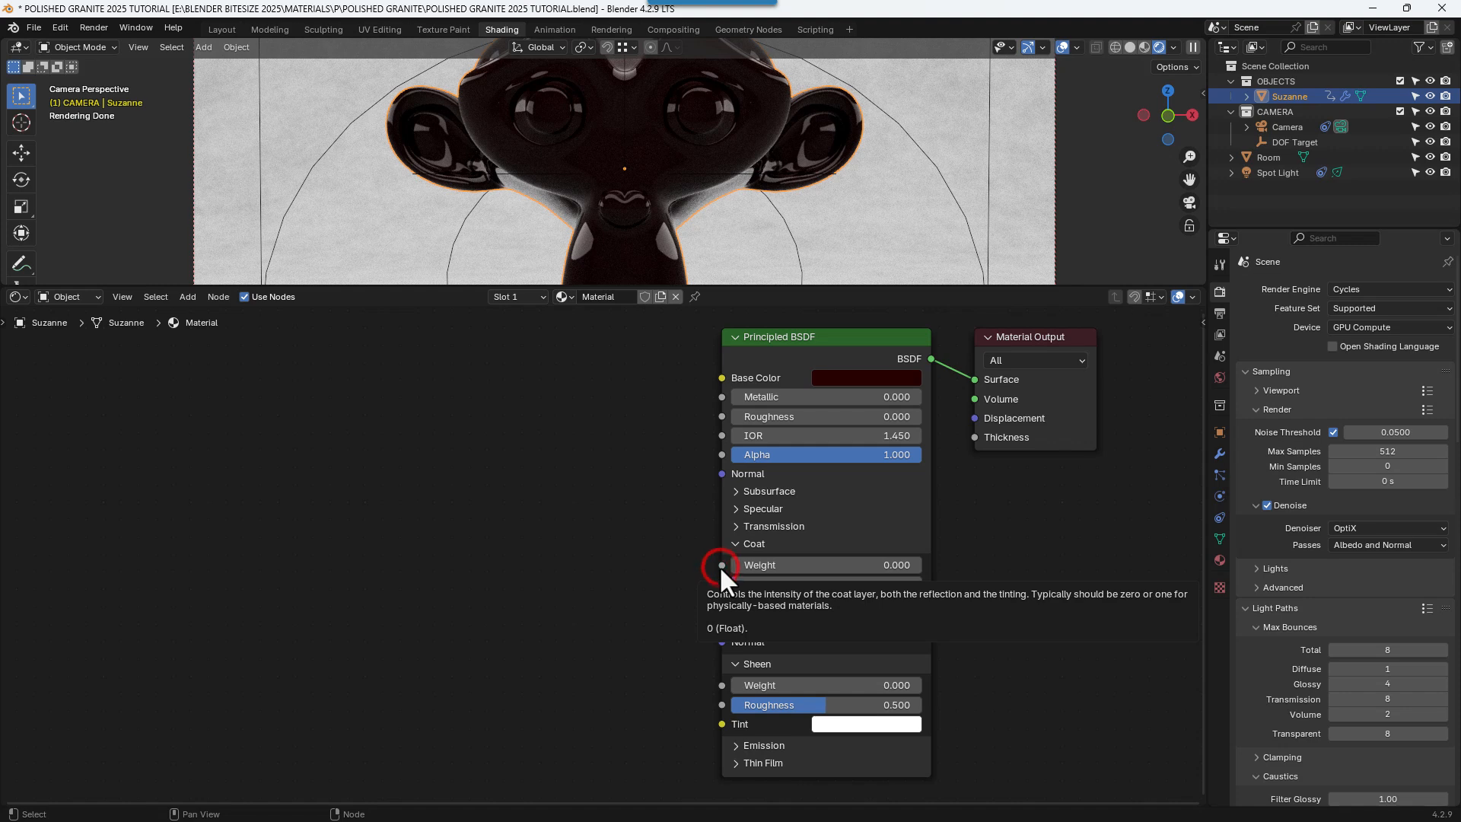
left_click_drag(719, 565, 596, 573)
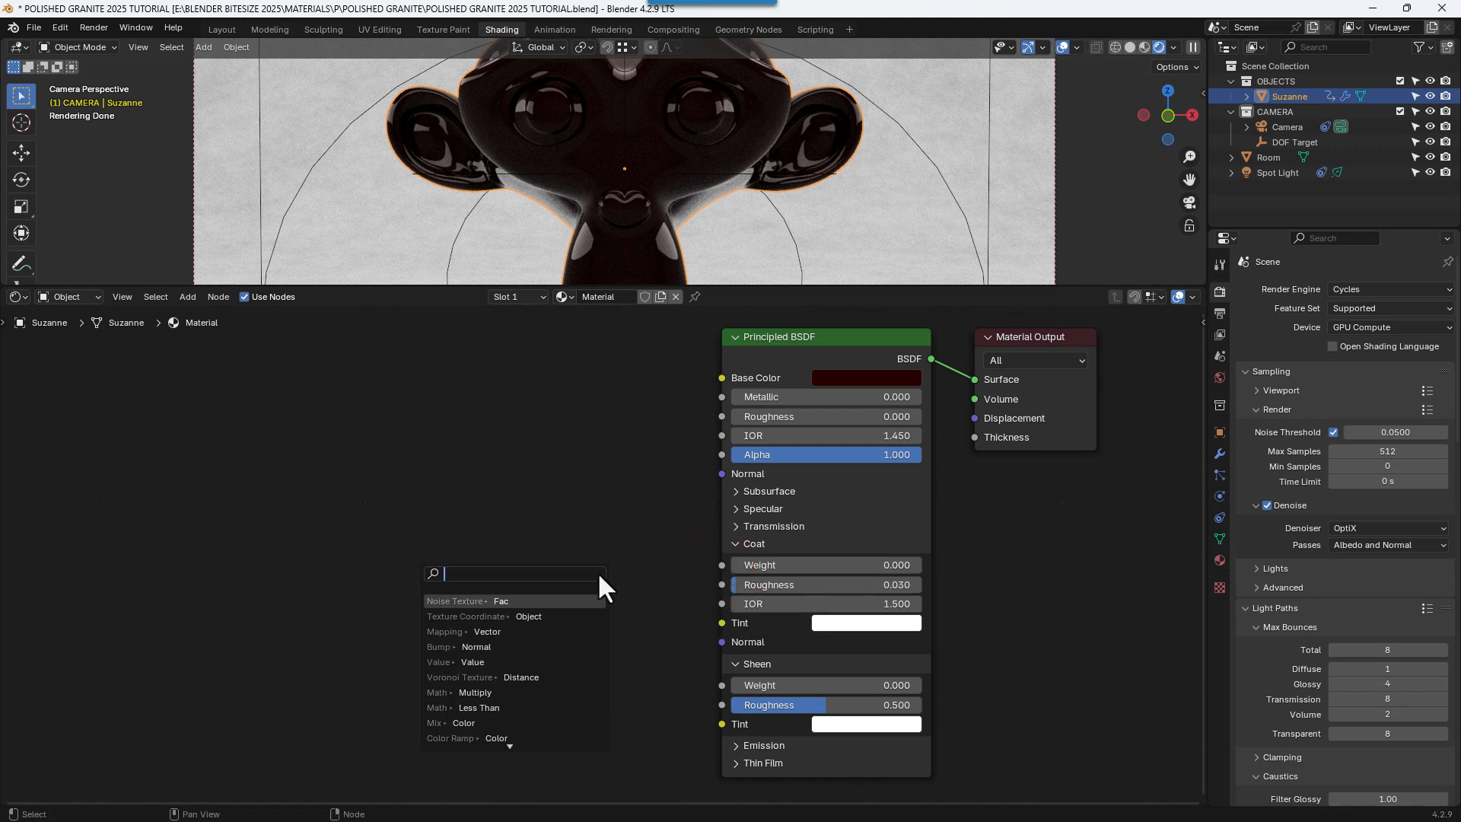
type("TEXTUR")
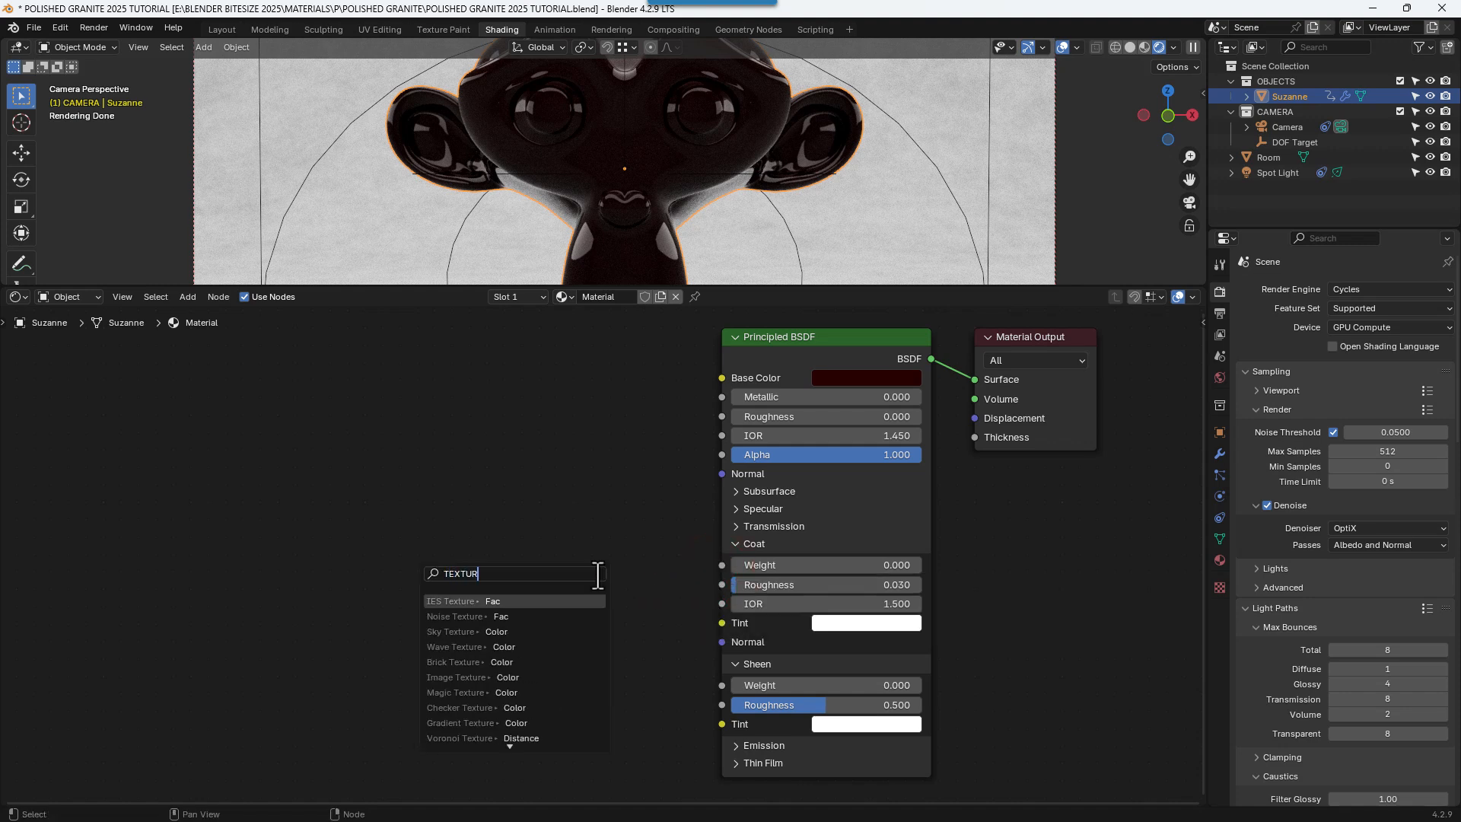
type("E CO")
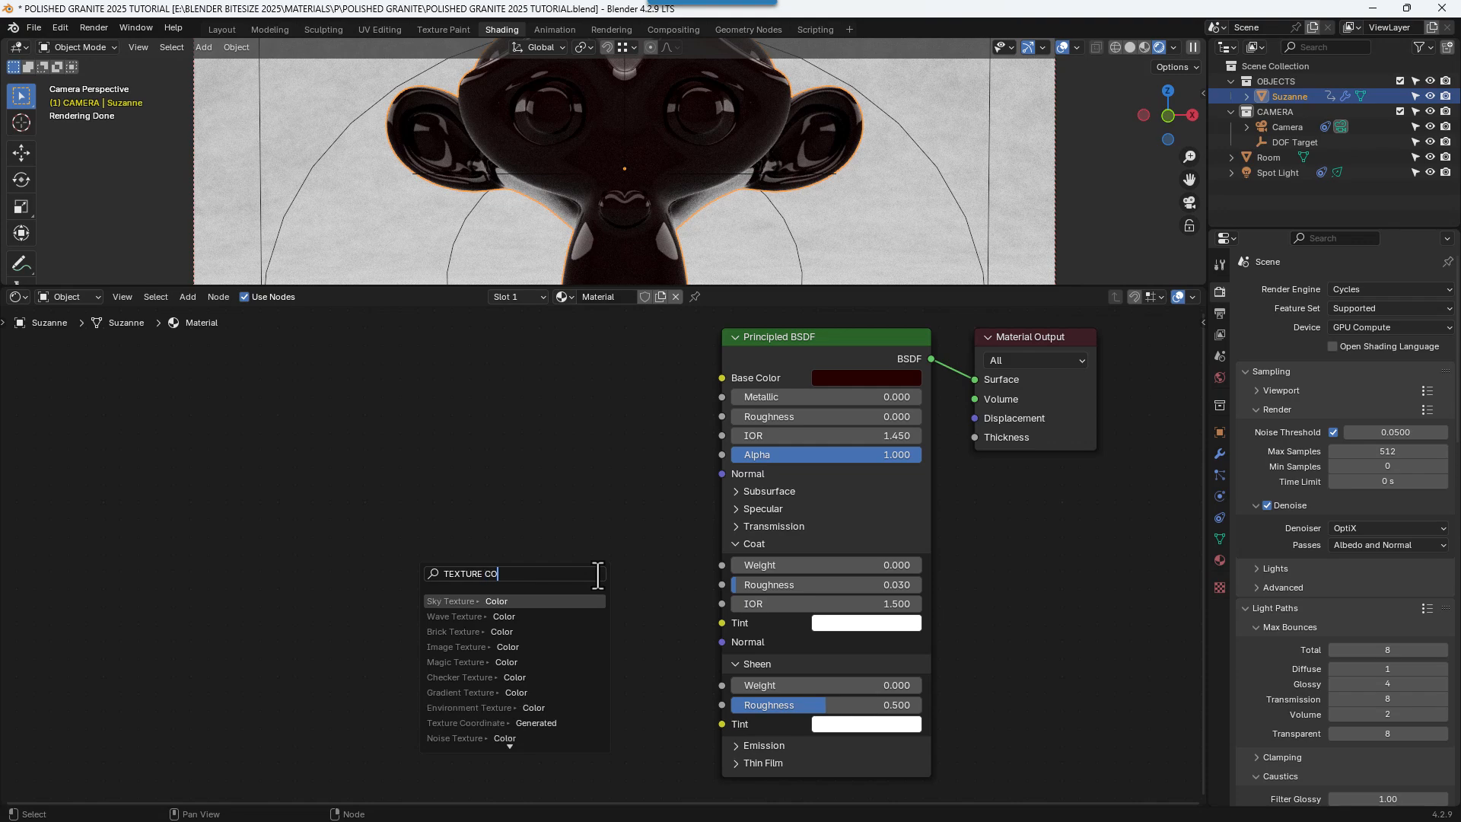
type("O")
key("Down")
key("Down")
key("Down")
key("Down")
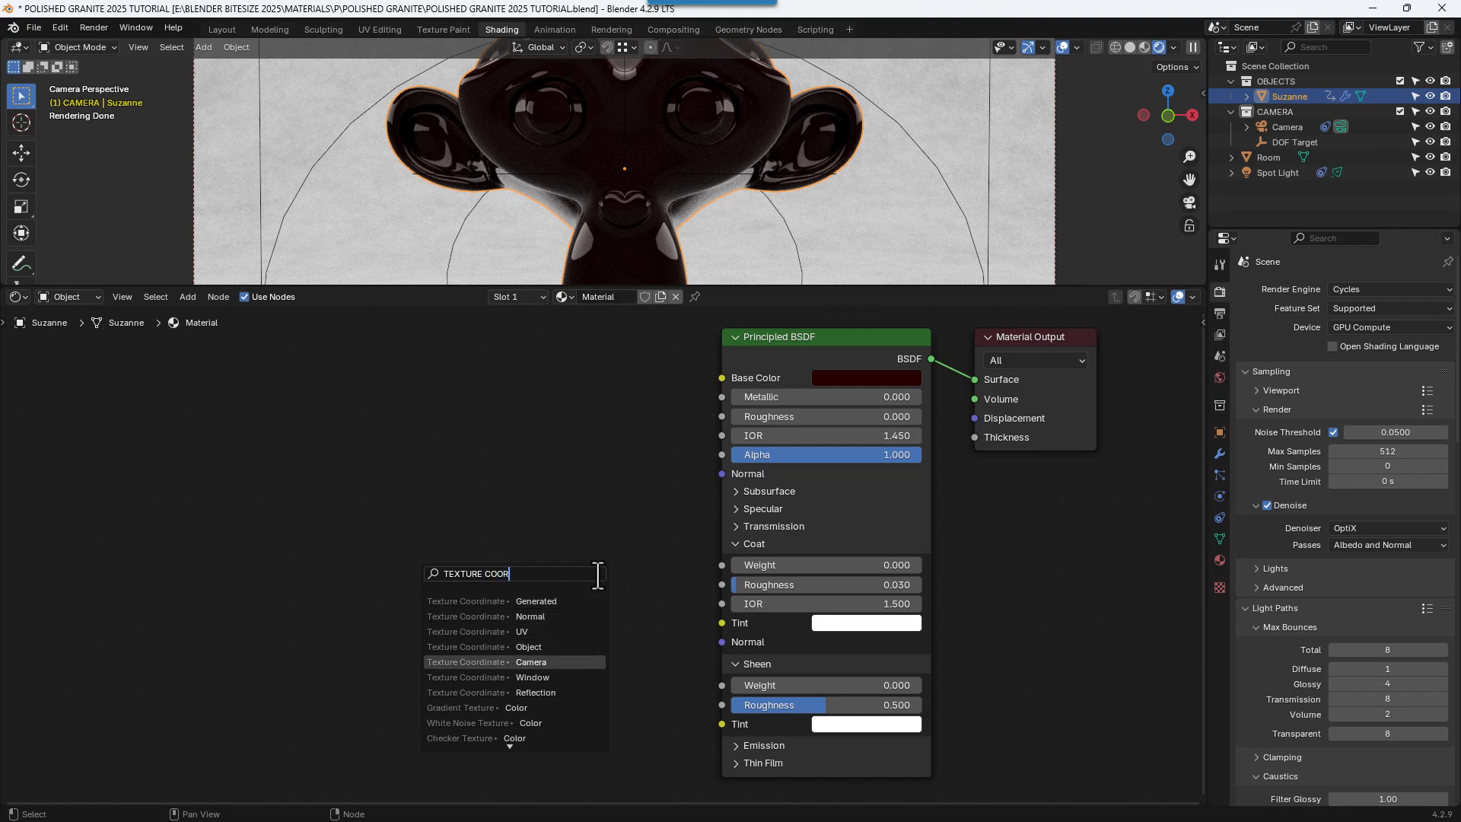
key("Up")
key("Return")
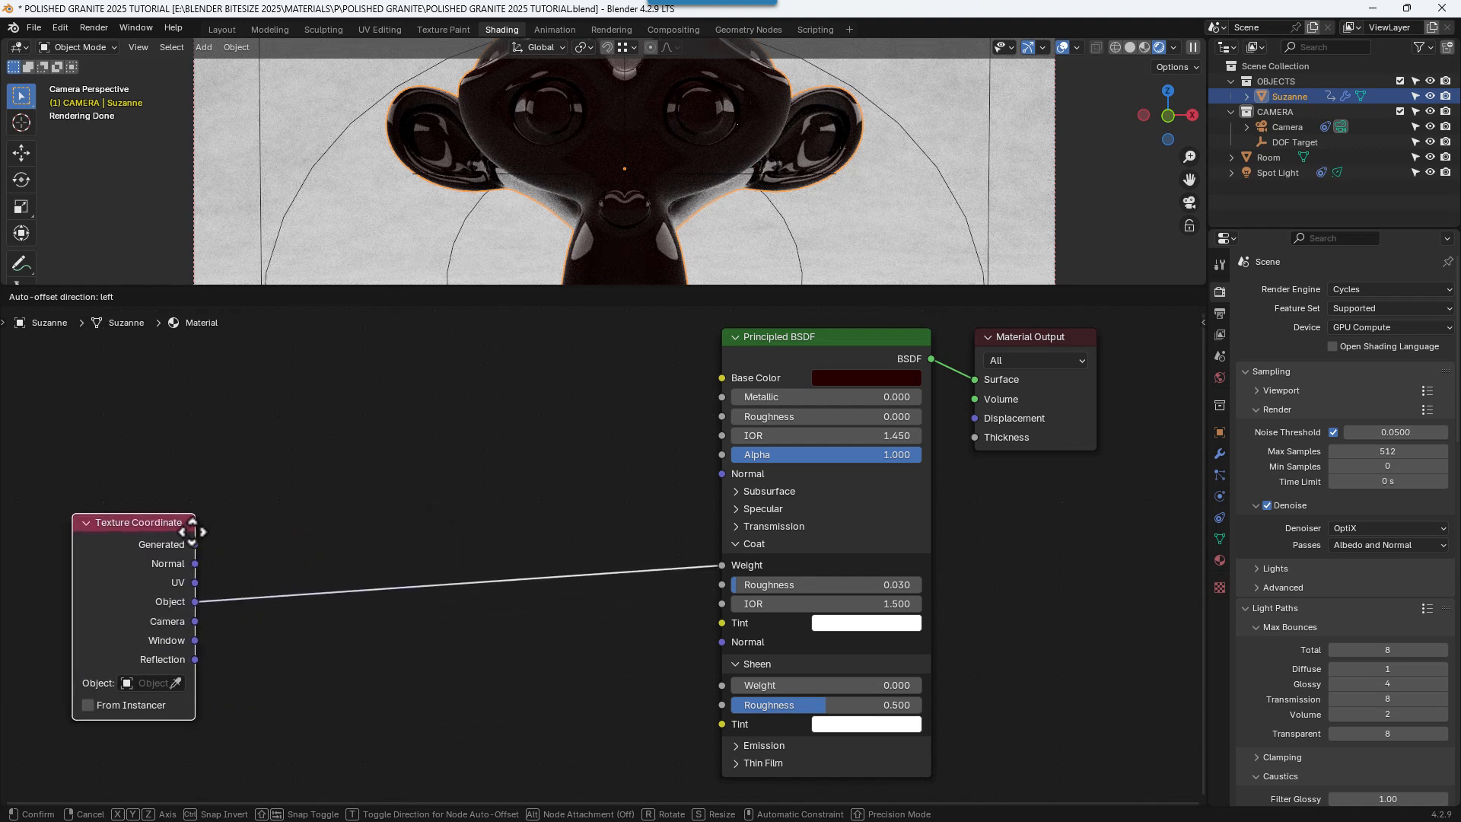
left_click(180, 523)
- Insert a Mapping node into the link between the Texture Coordinate's Object output and the Coat Weight
key("shift+a")
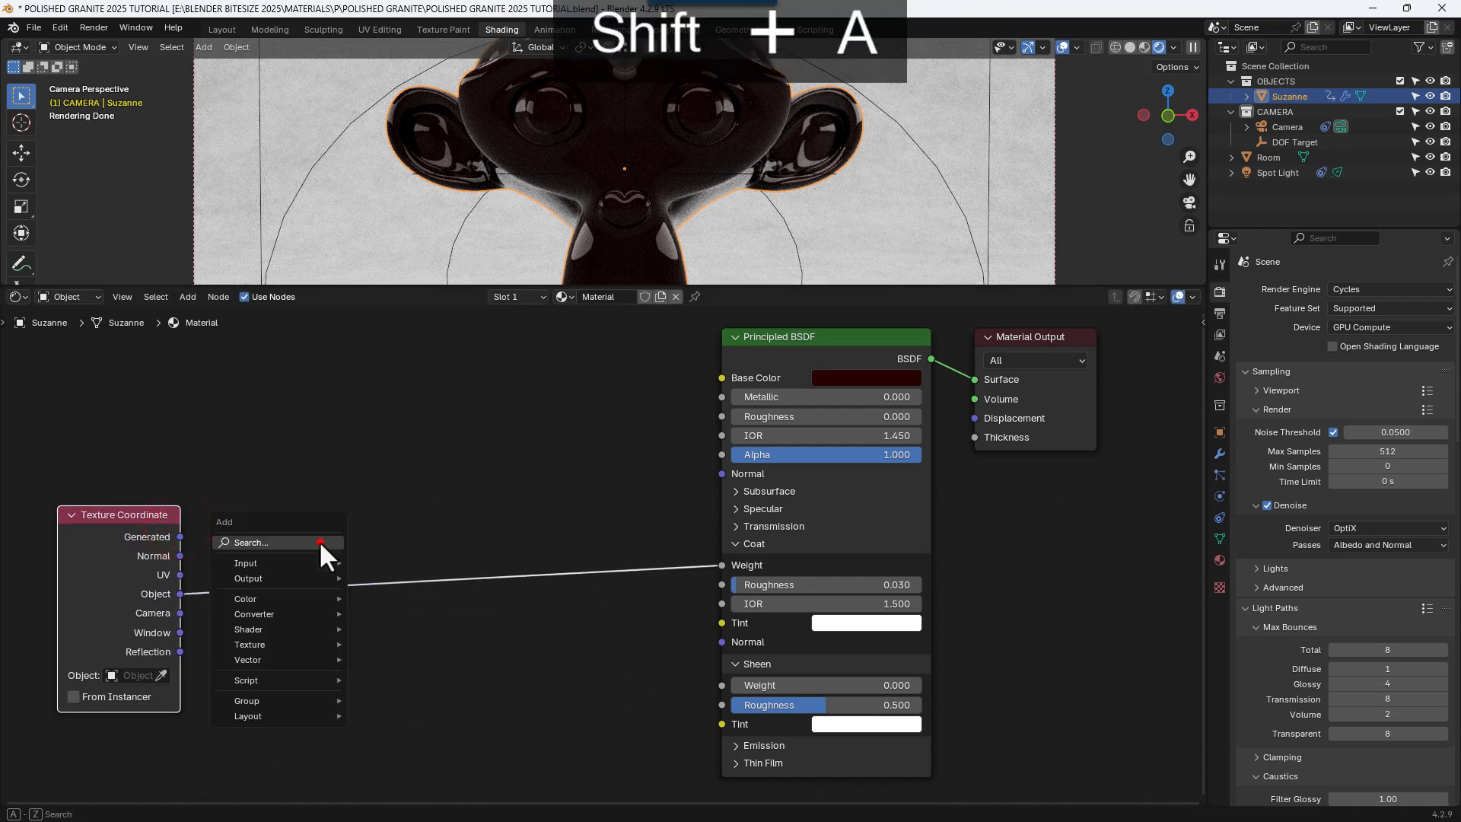
type("MAPP")
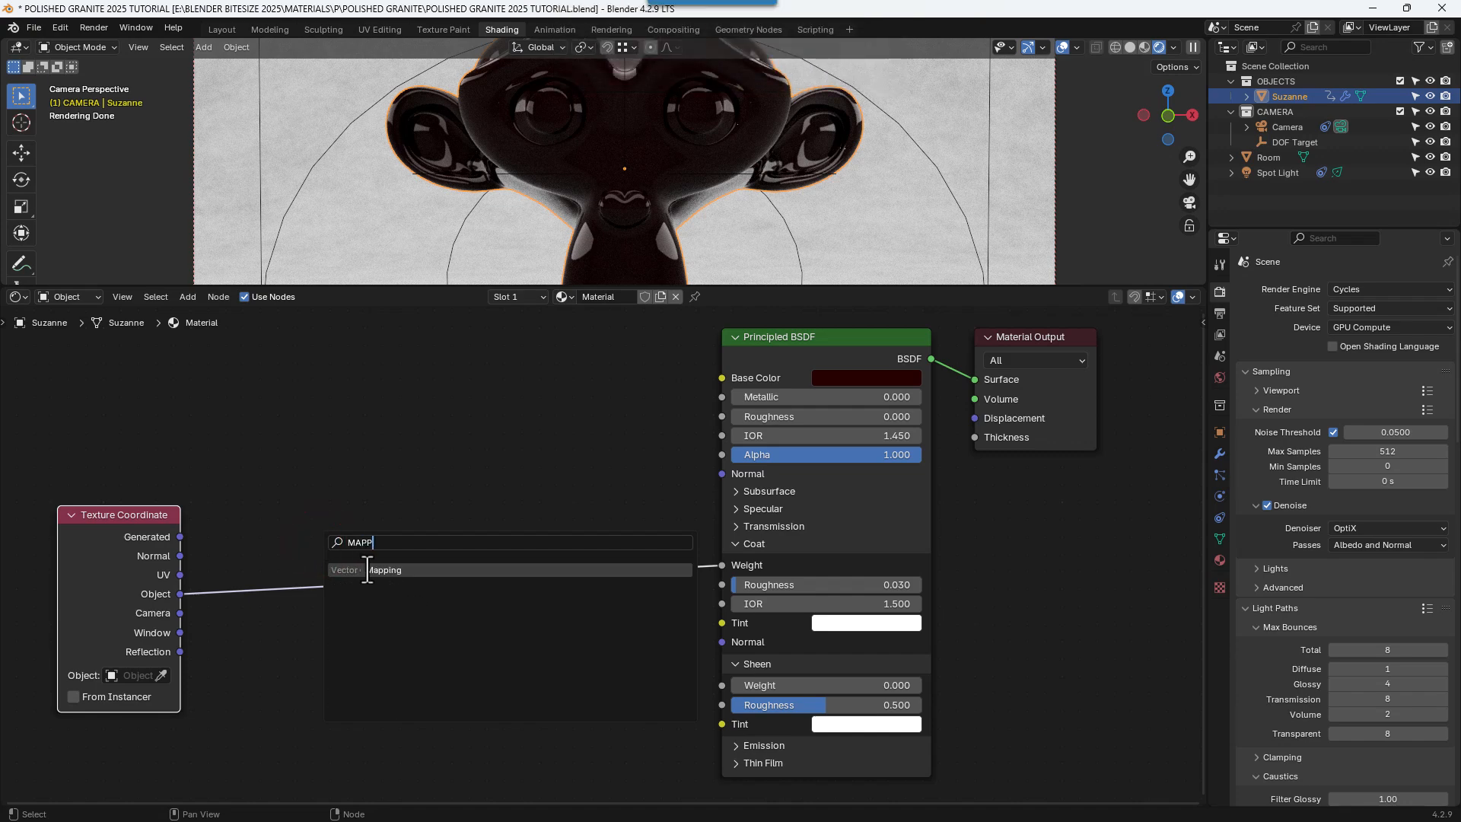
left_click(368, 570)
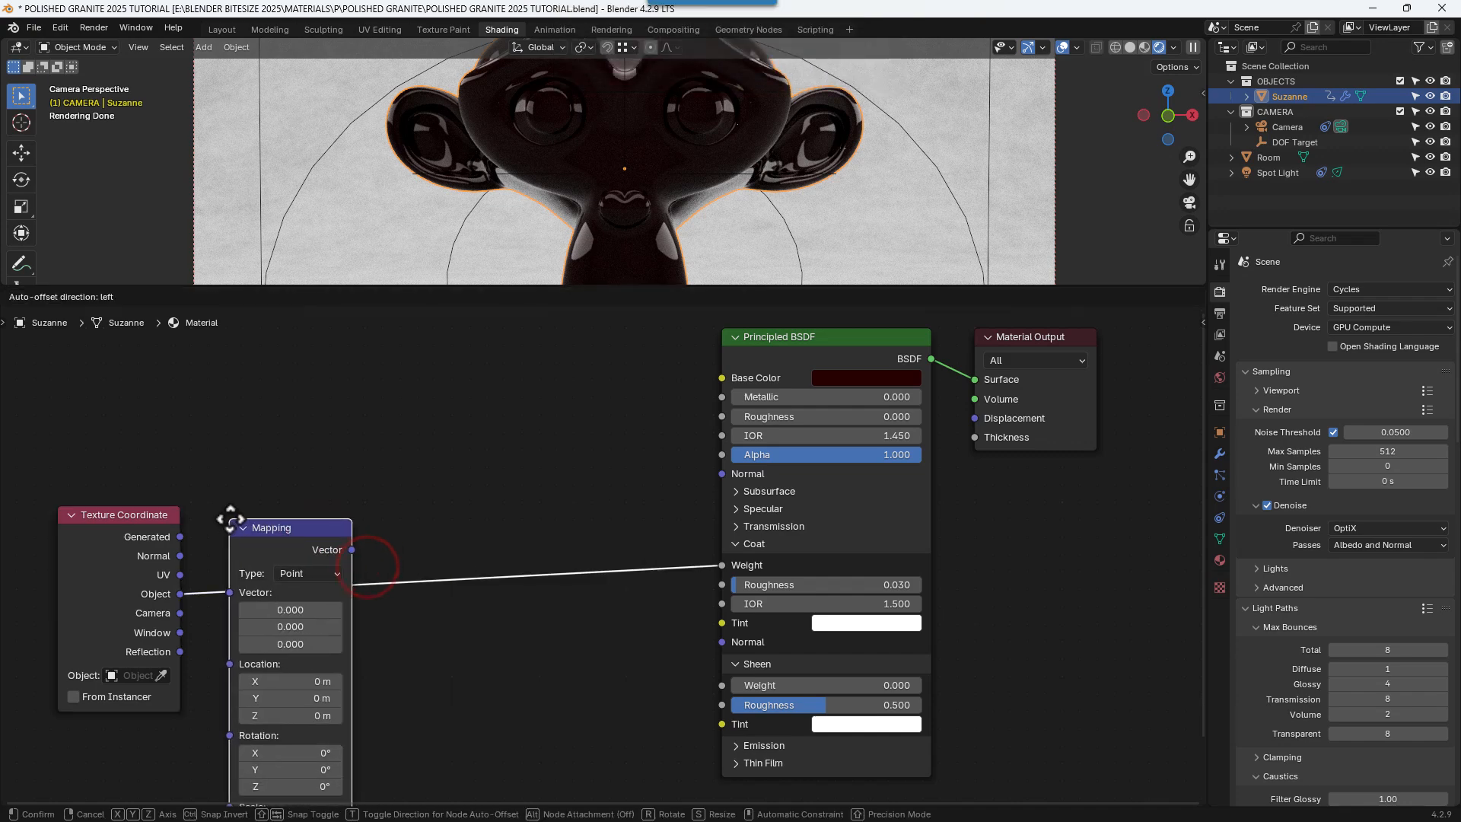
left_click(225, 507)
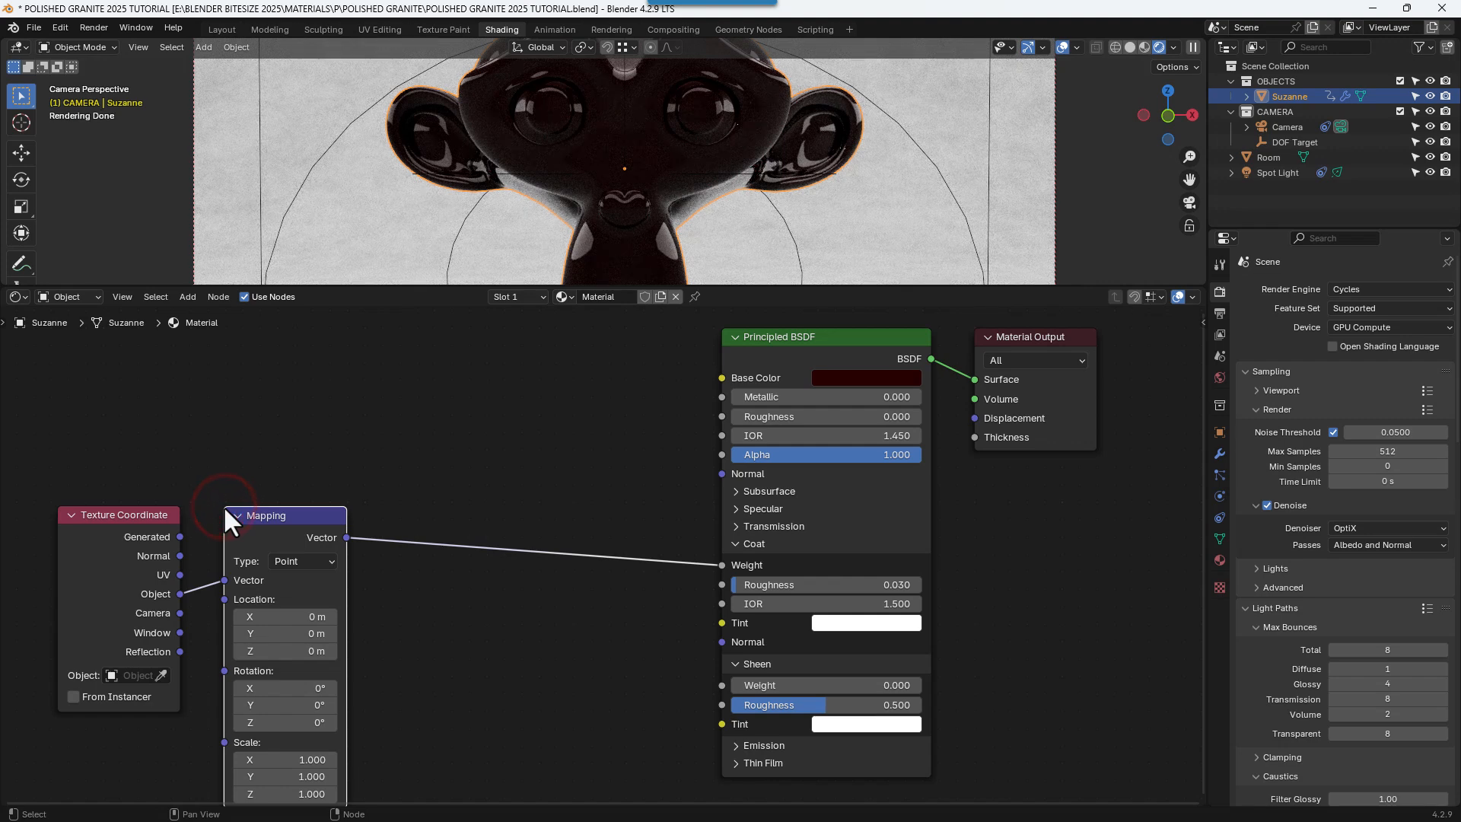
- Insert a Layer Weight node after Mapping, with the mapping vector feeding Normal and Fresnel feeding the Coat Weight
key("shift+a")
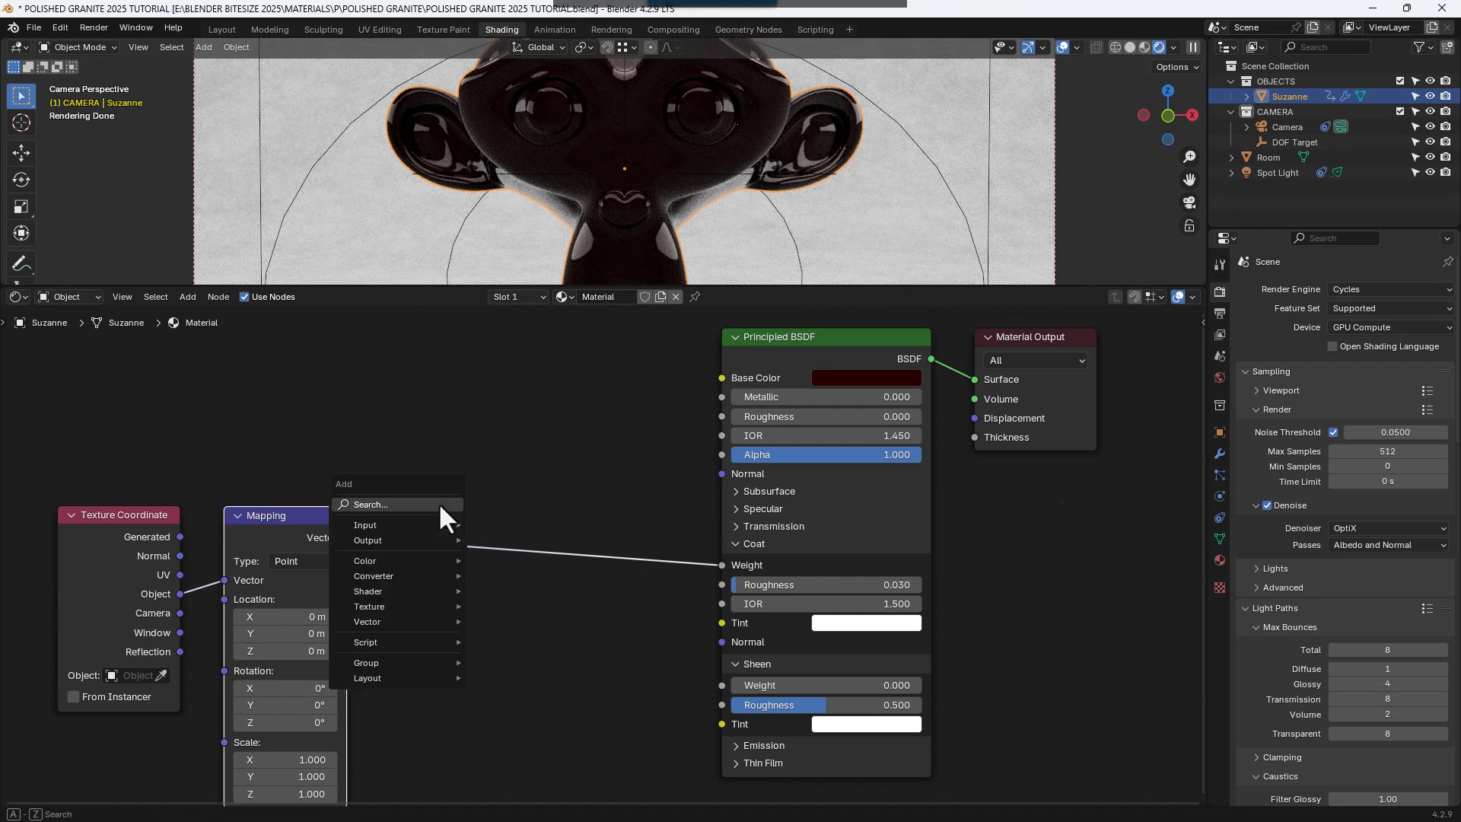
type("LAY")
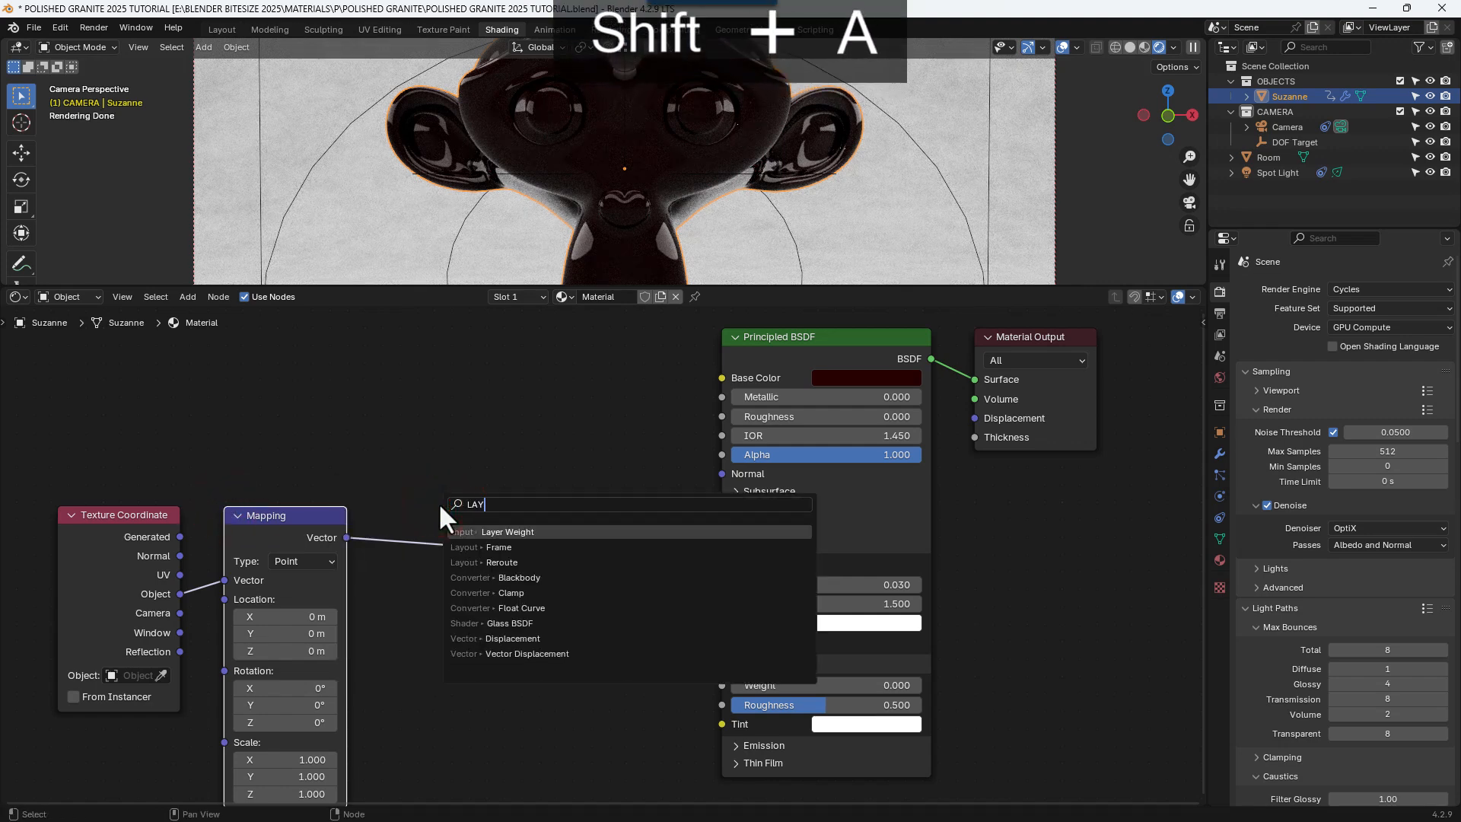
type("ER")
key("Return")
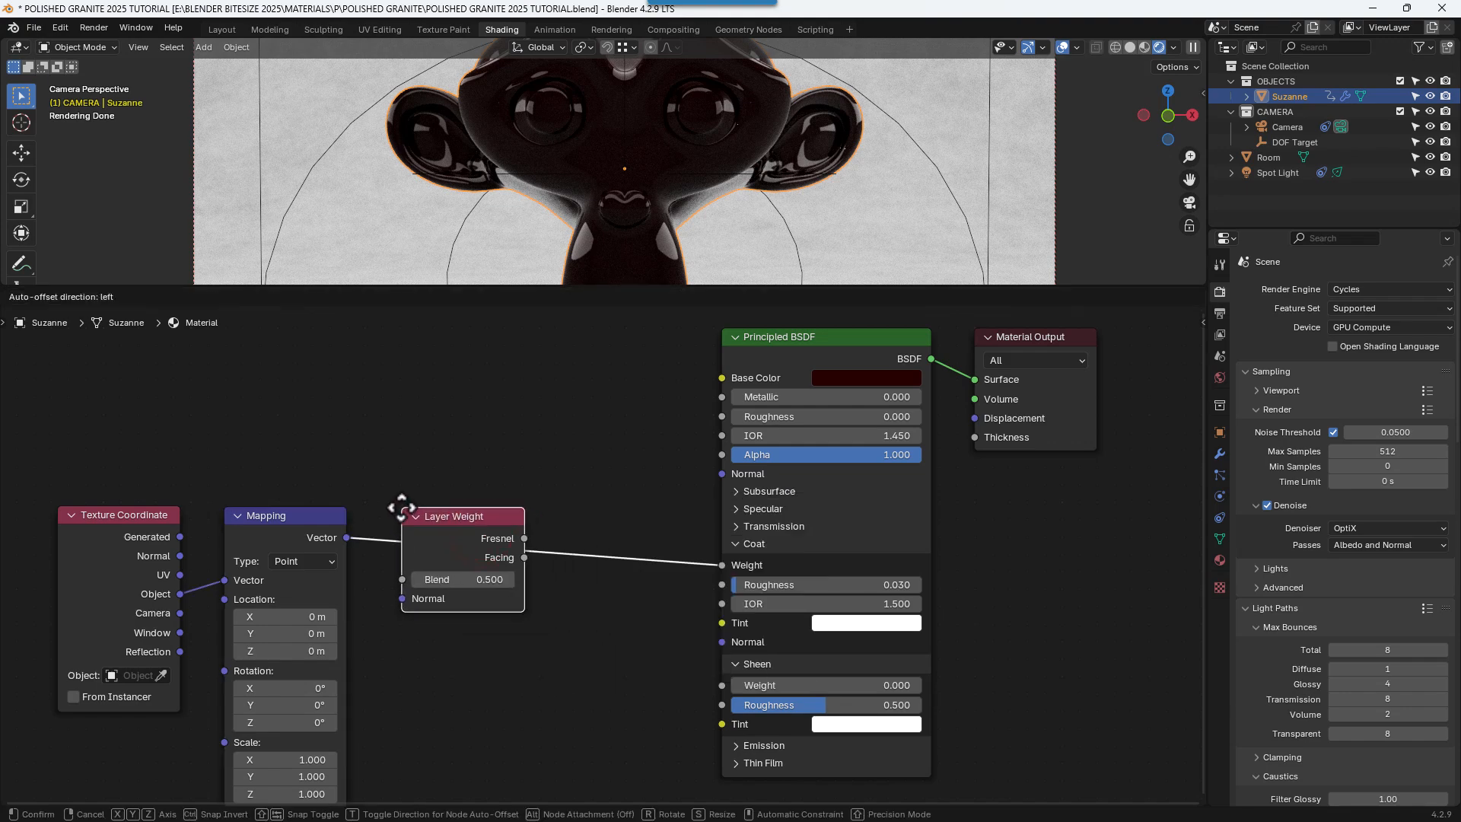
left_click(402, 510)
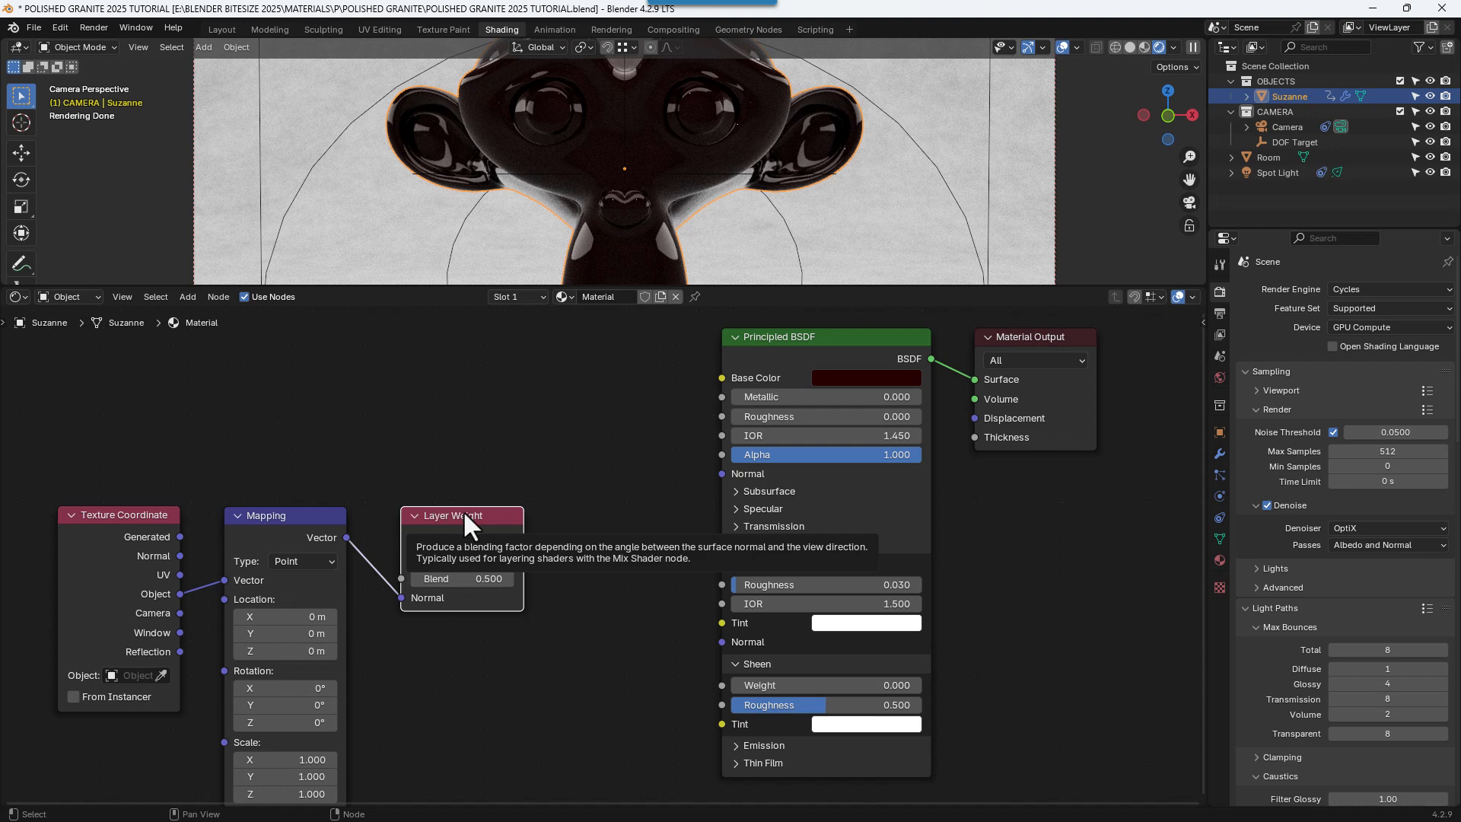
- Insert a Math node between the Layer Weight's Fresnel output and the Coat Weight input
key("shift+a")
type("MATH")
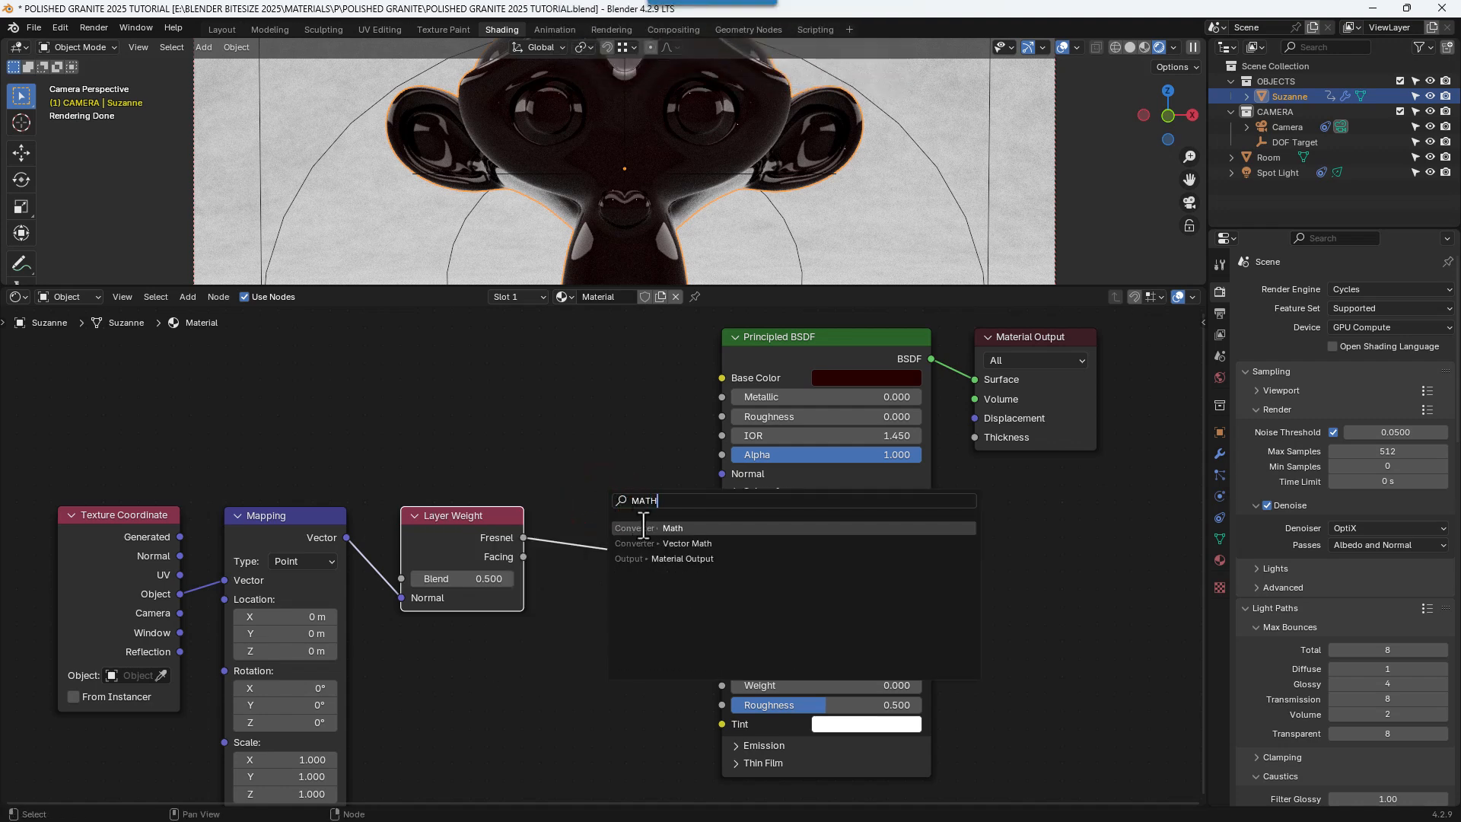
key("Return")
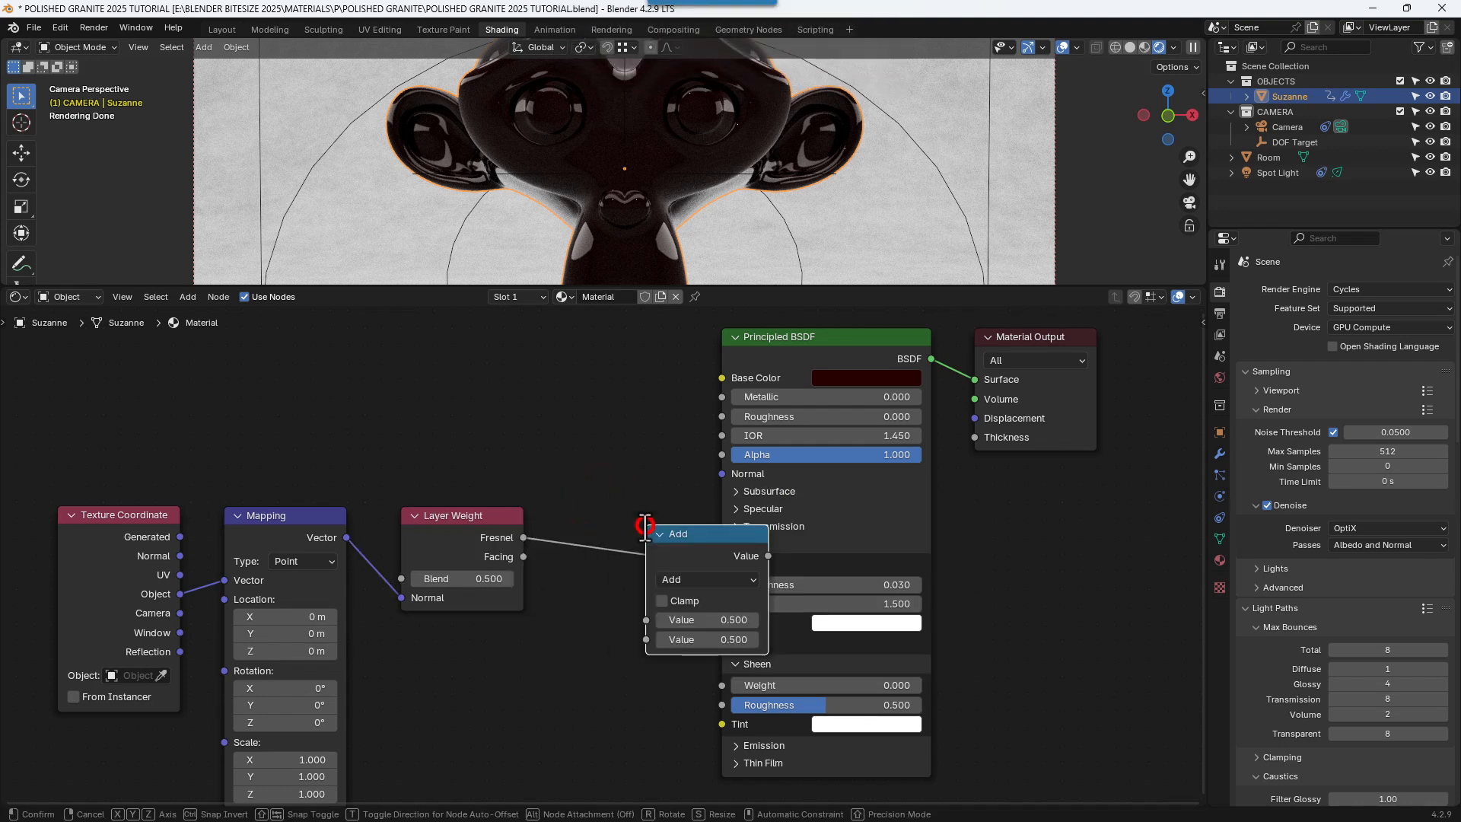
left_click(561, 502)
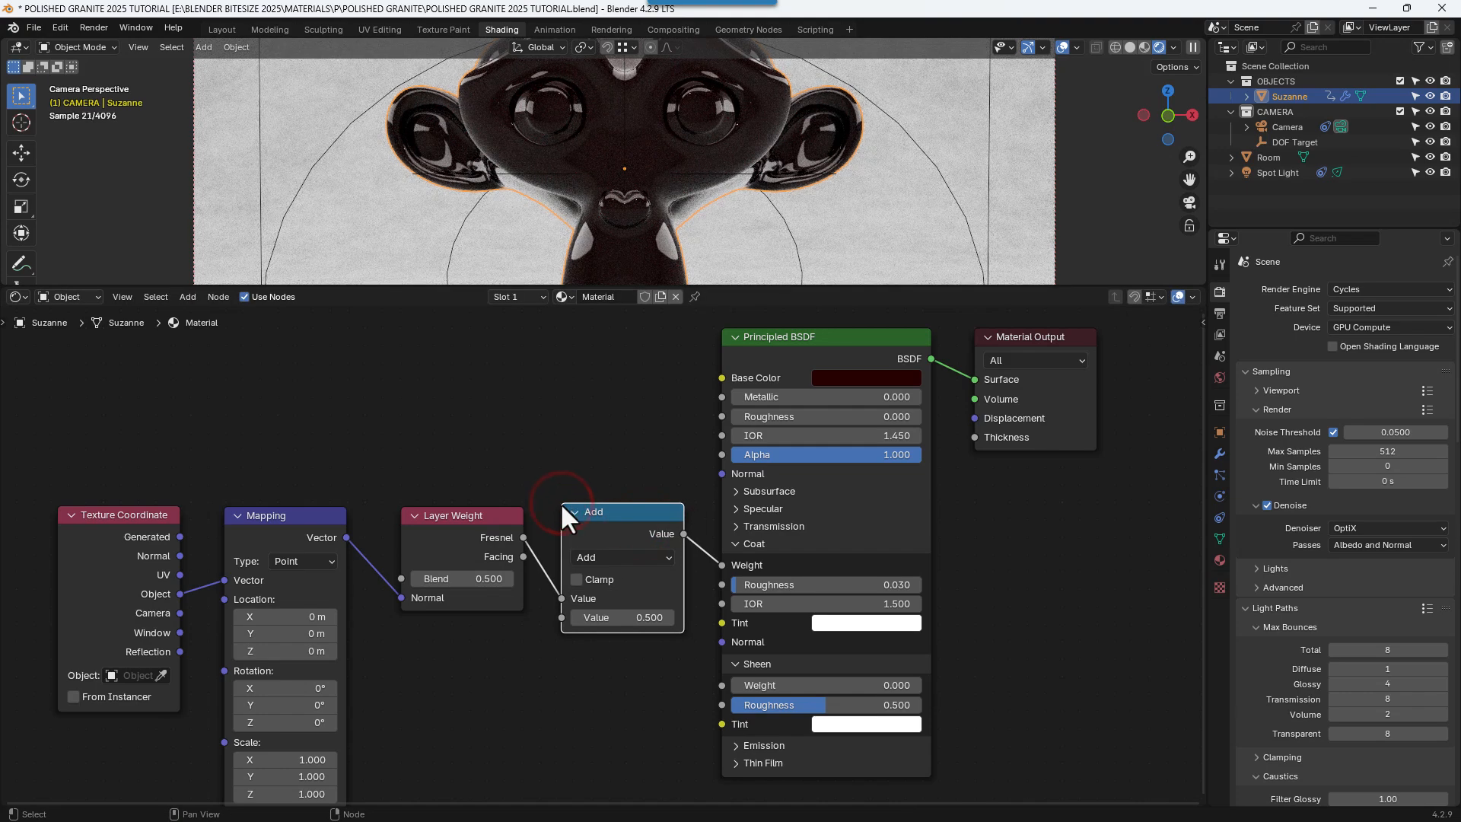
- Change the Math node's operation to Power and set its exponent to 2
left_click(590, 557)
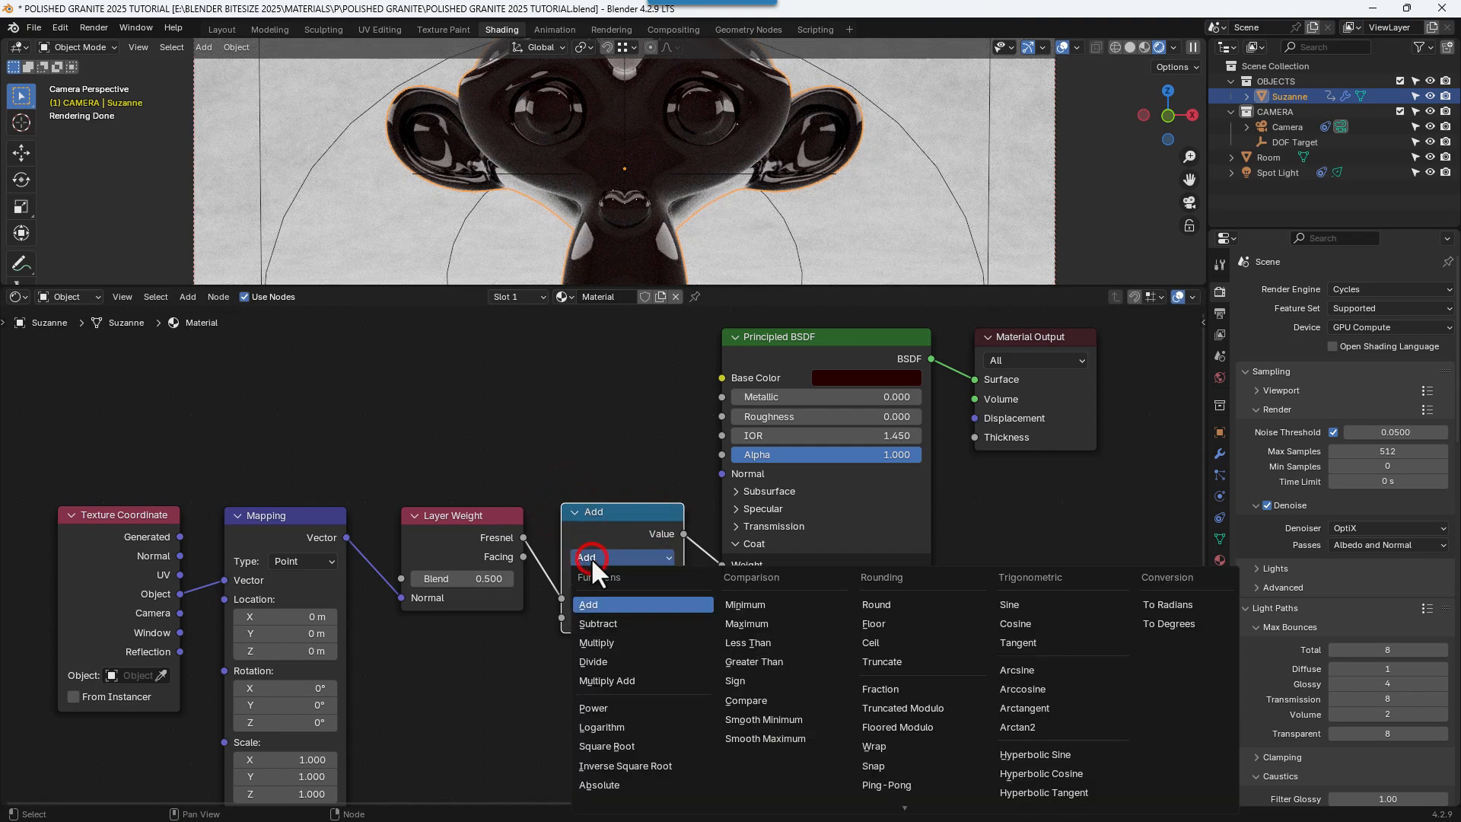
left_click(610, 705)
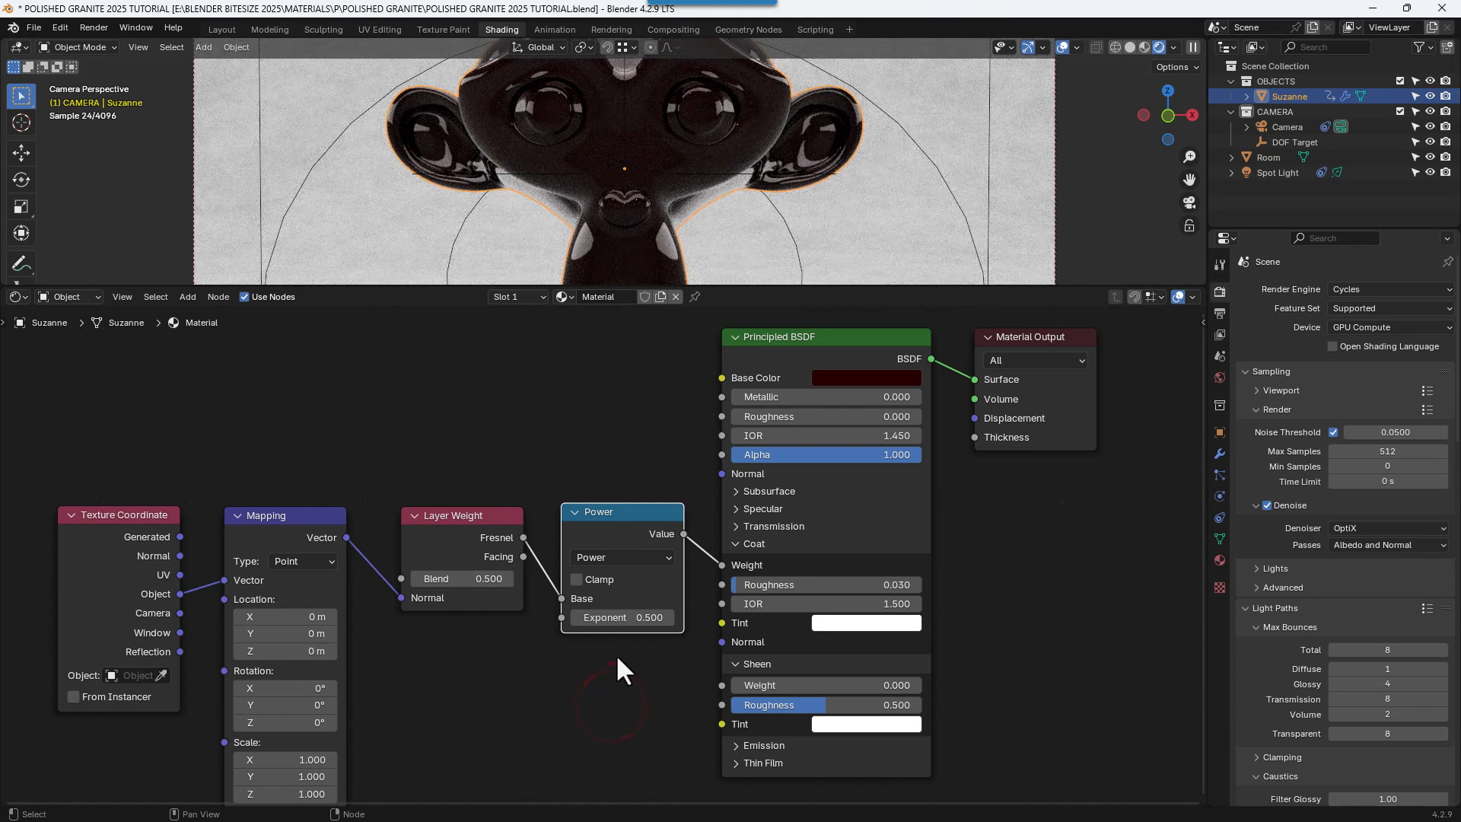
left_click(624, 618)
type("2")
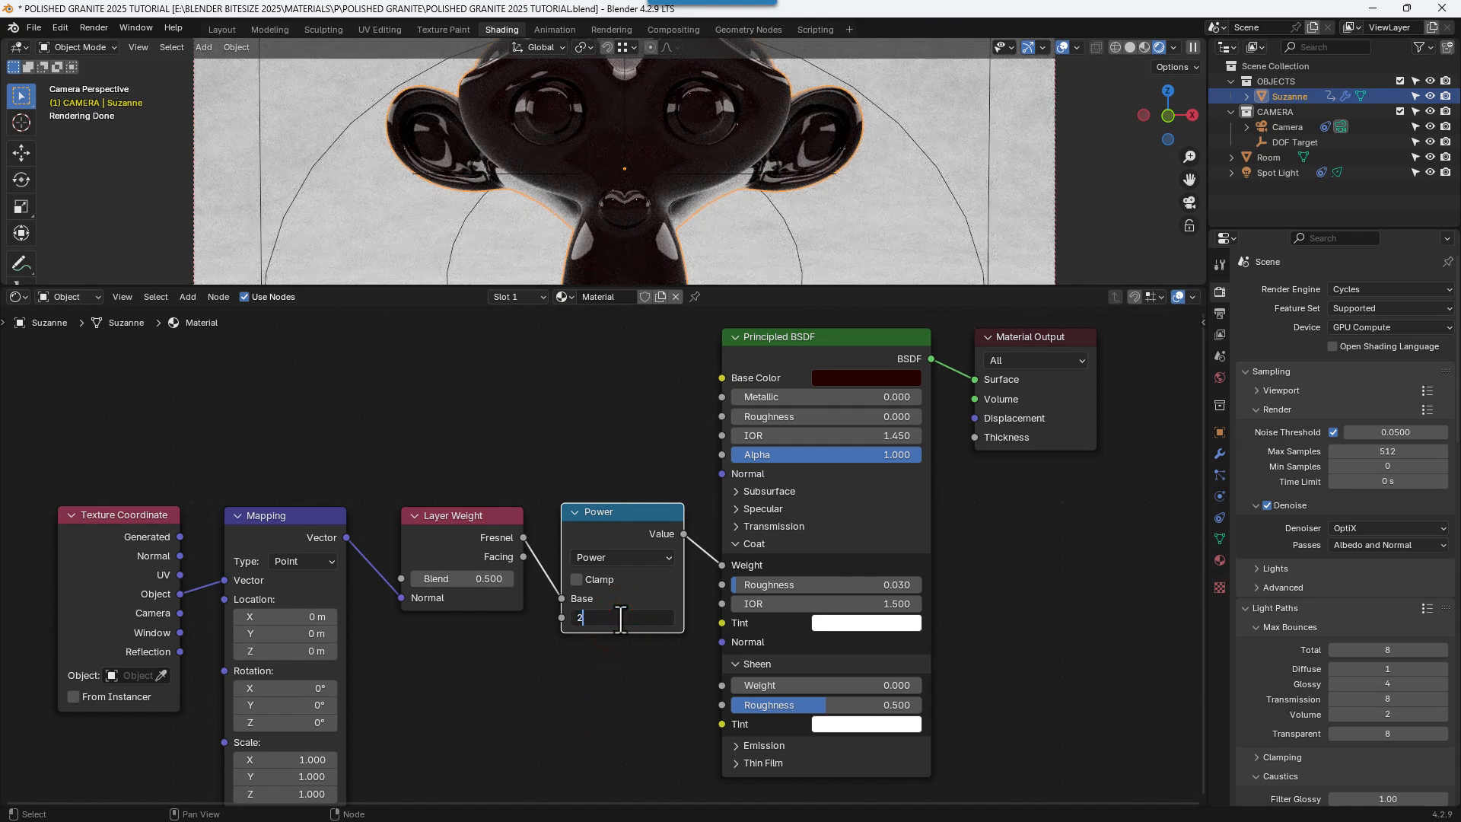
key("Return")
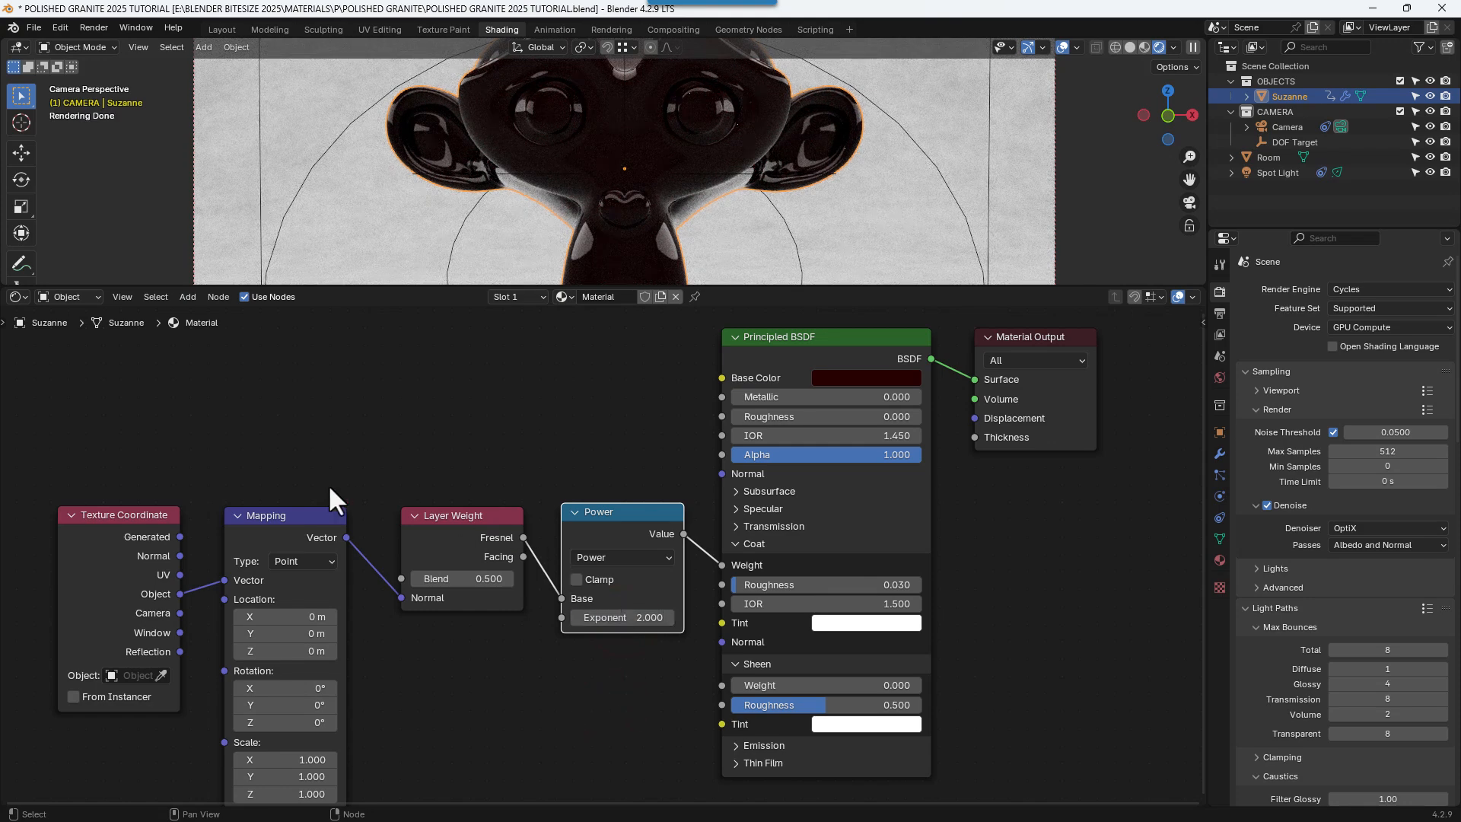
- Align the Texture Coordinate, Mapping, Layer Weight and Power nodes in one level row
left_click_drag(130, 459, 591, 636)
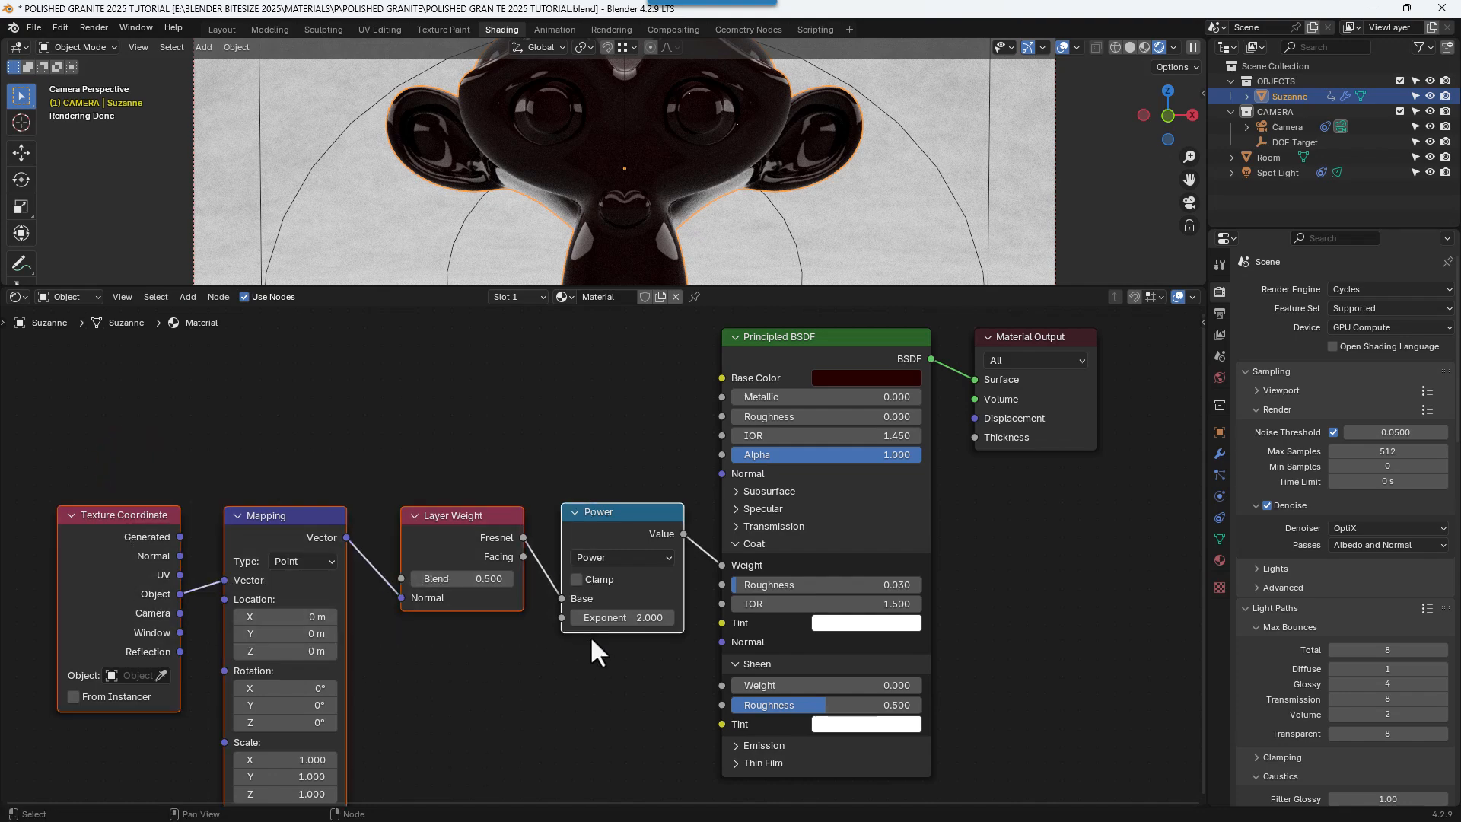
key("shift+equal")
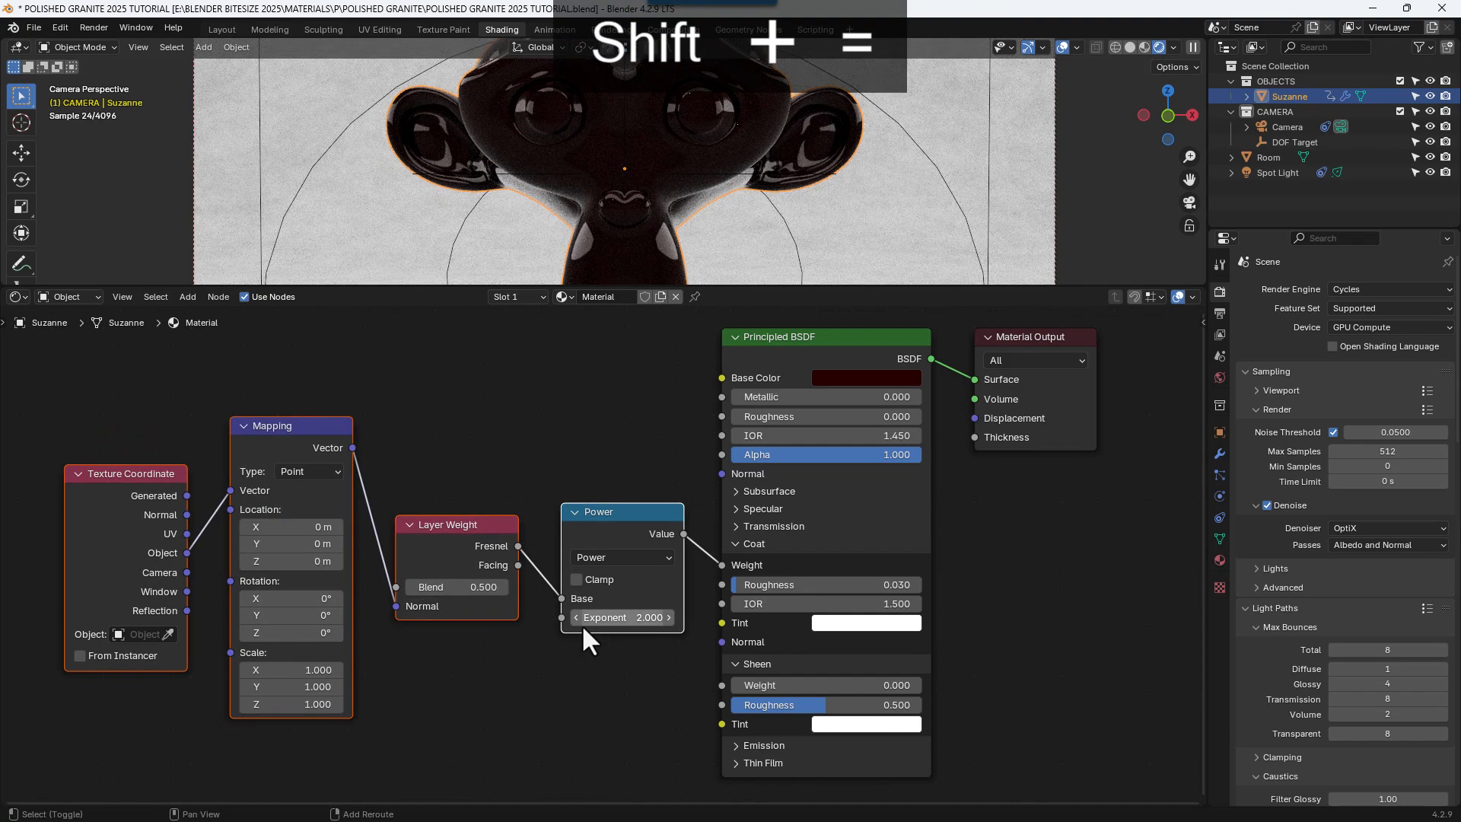
key("y")
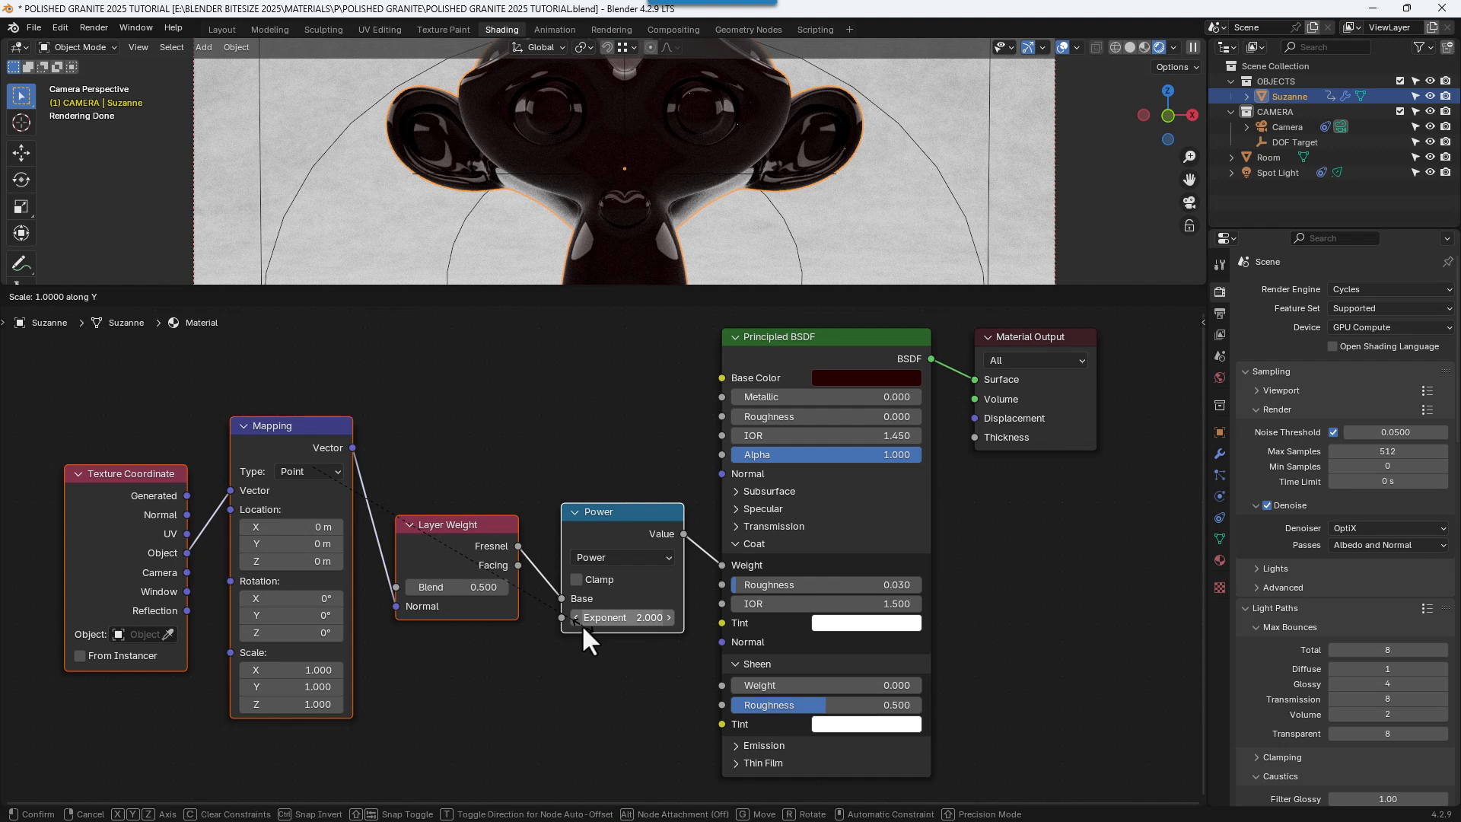
key("0")
key("Return")
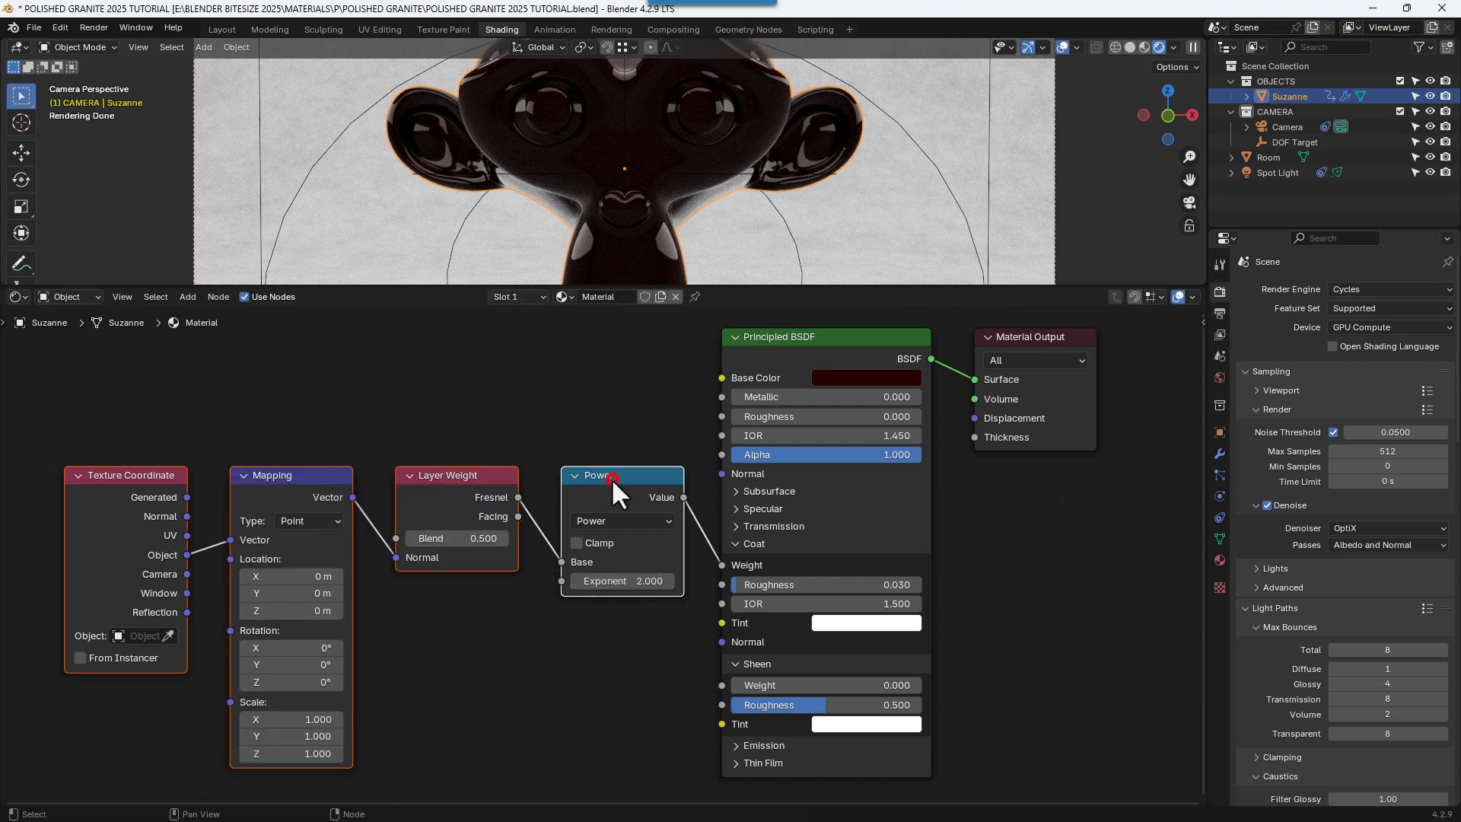
- Lower the aligned node row beside the Coat inputs and also link Power's Value to the Sheen Weight
key("g")
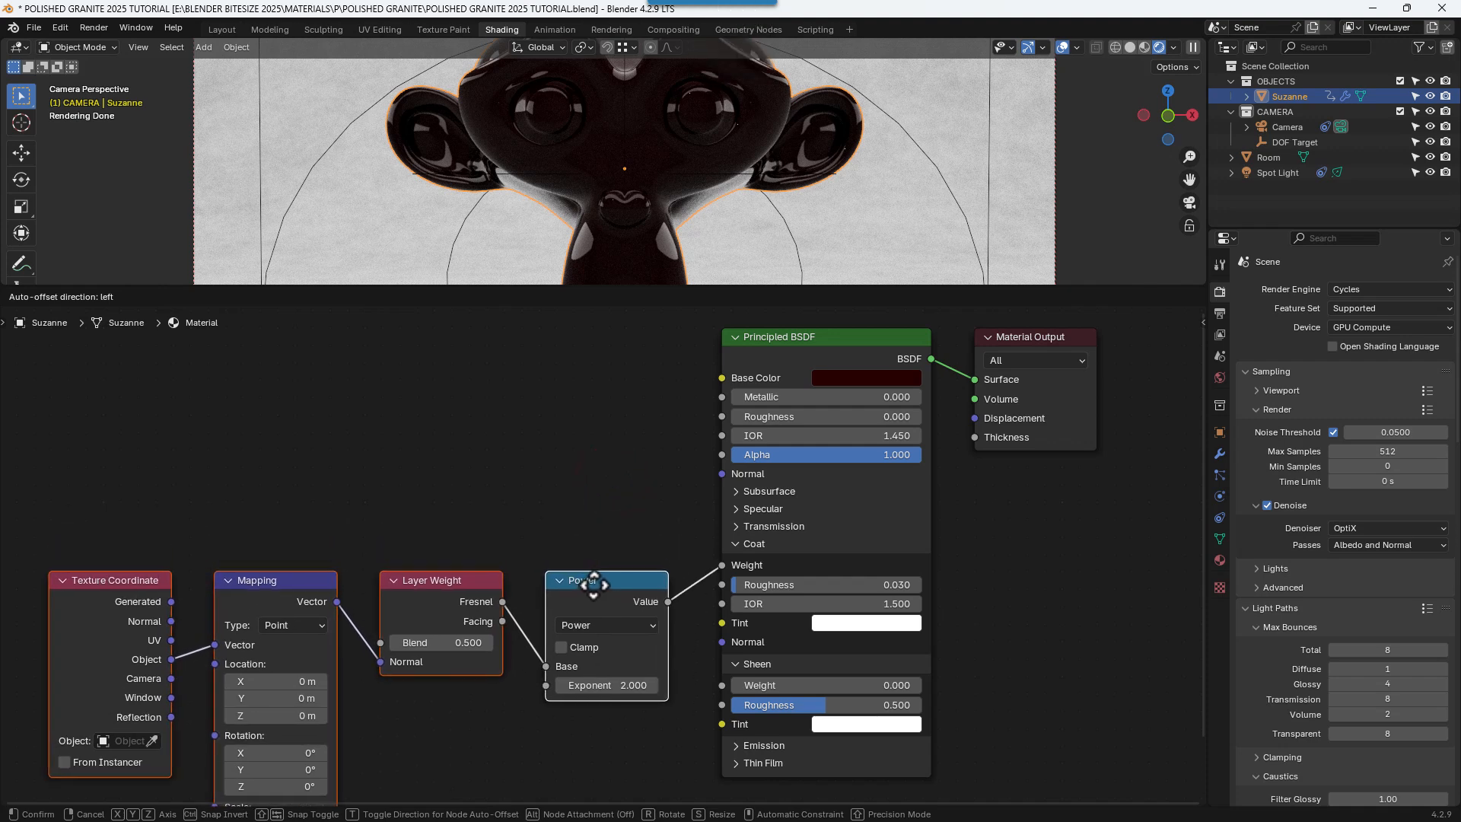
left_click(593, 592)
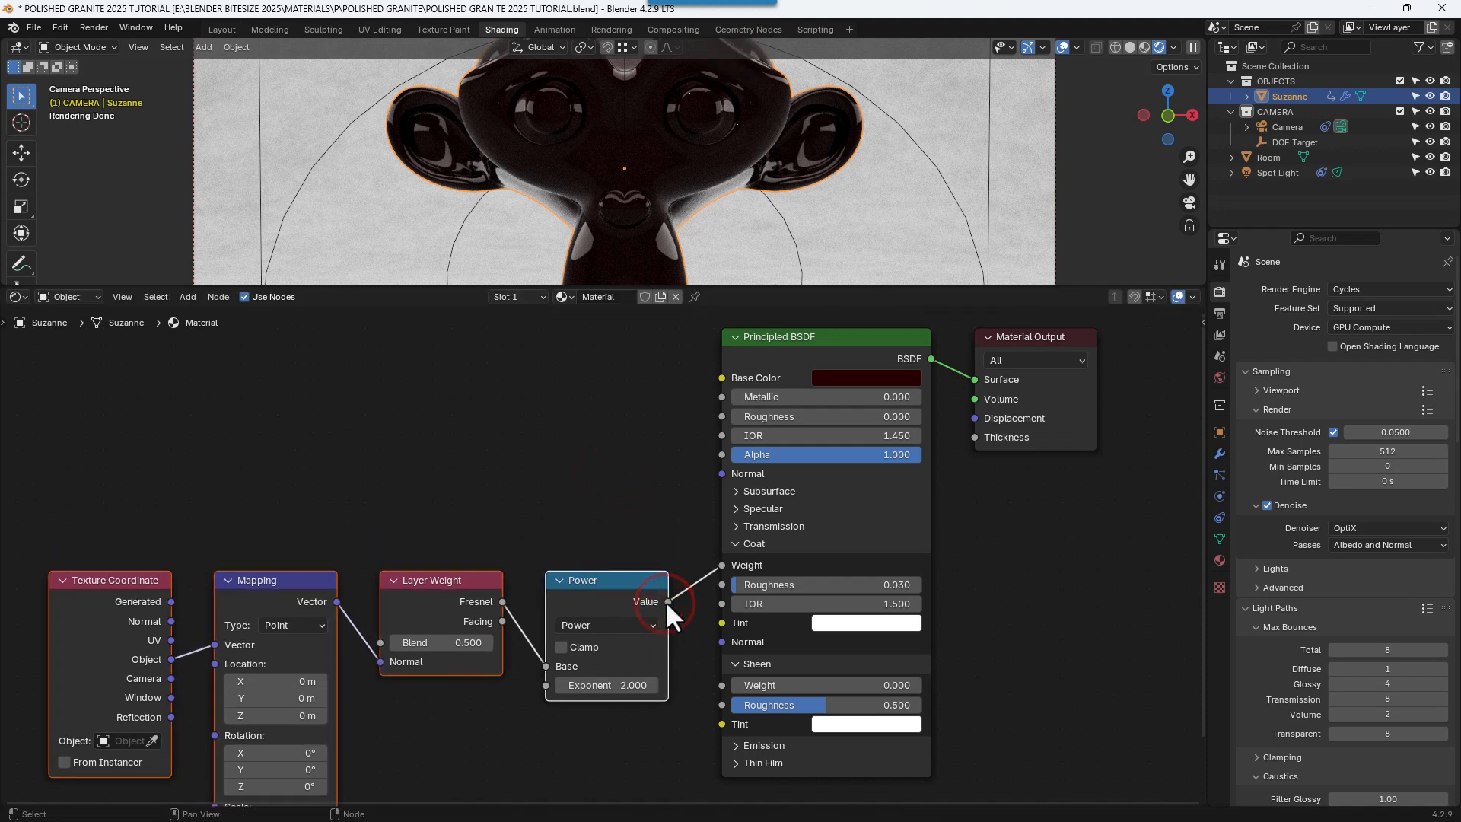
left_click_drag(668, 603, 714, 682)
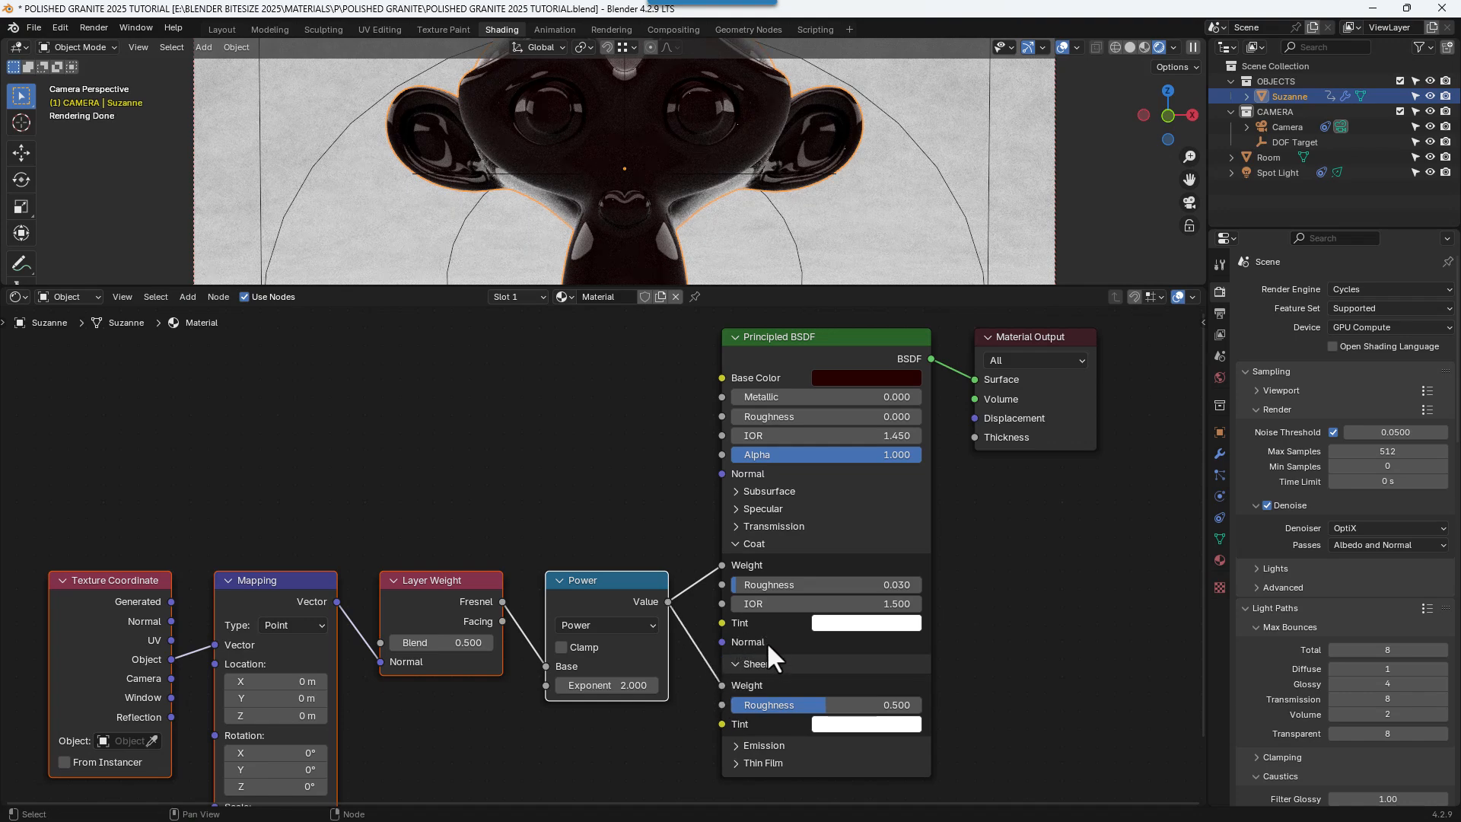
- Enclose the Principled BSDF and the four nodes feeding it in a new frame, leaving the Material Output outside
scroll(655, 635, "down", 1)
scroll(655, 635, "down", 1)
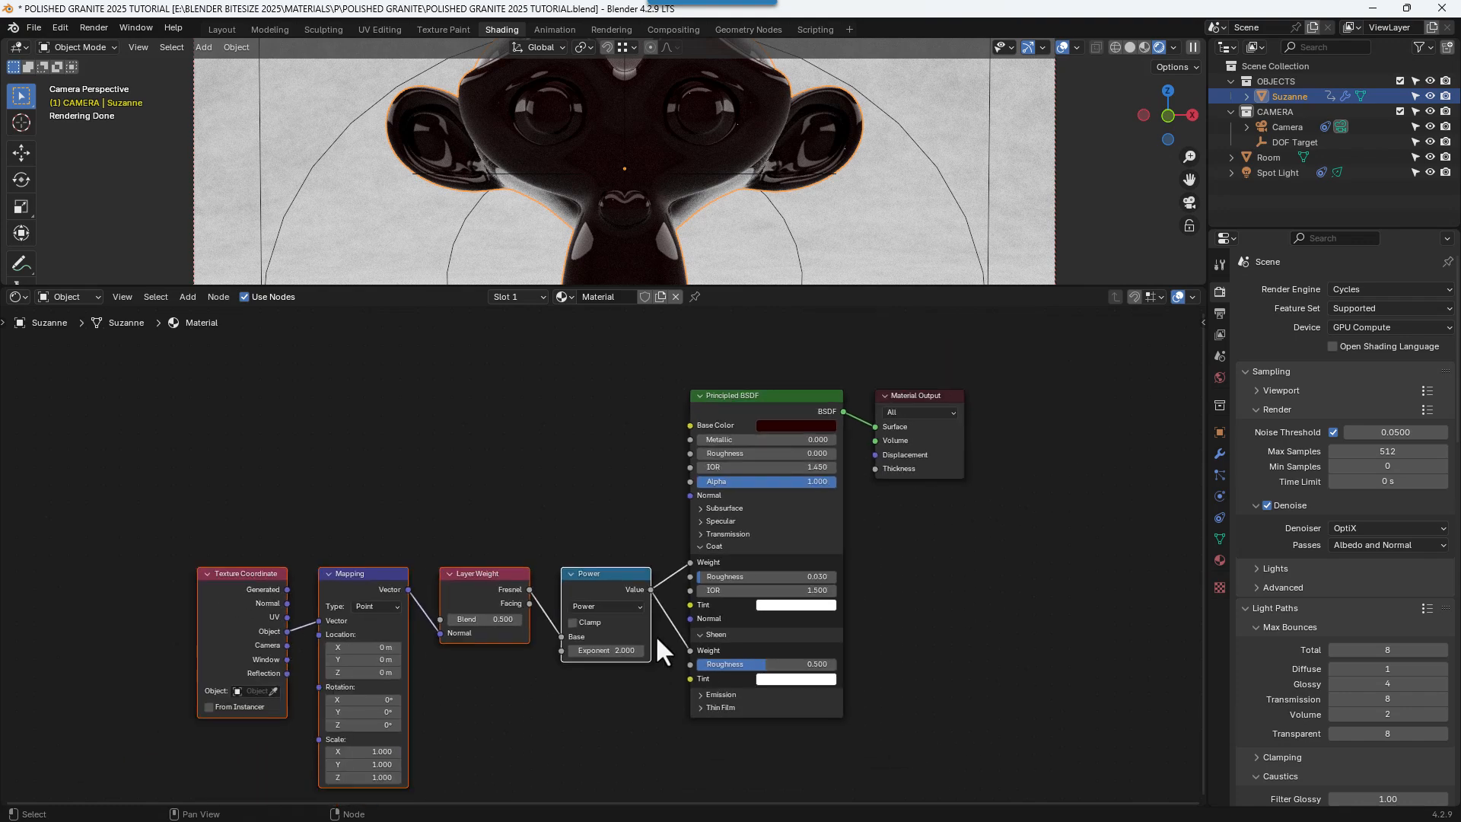
middle_click_drag(656, 635, 670, 614)
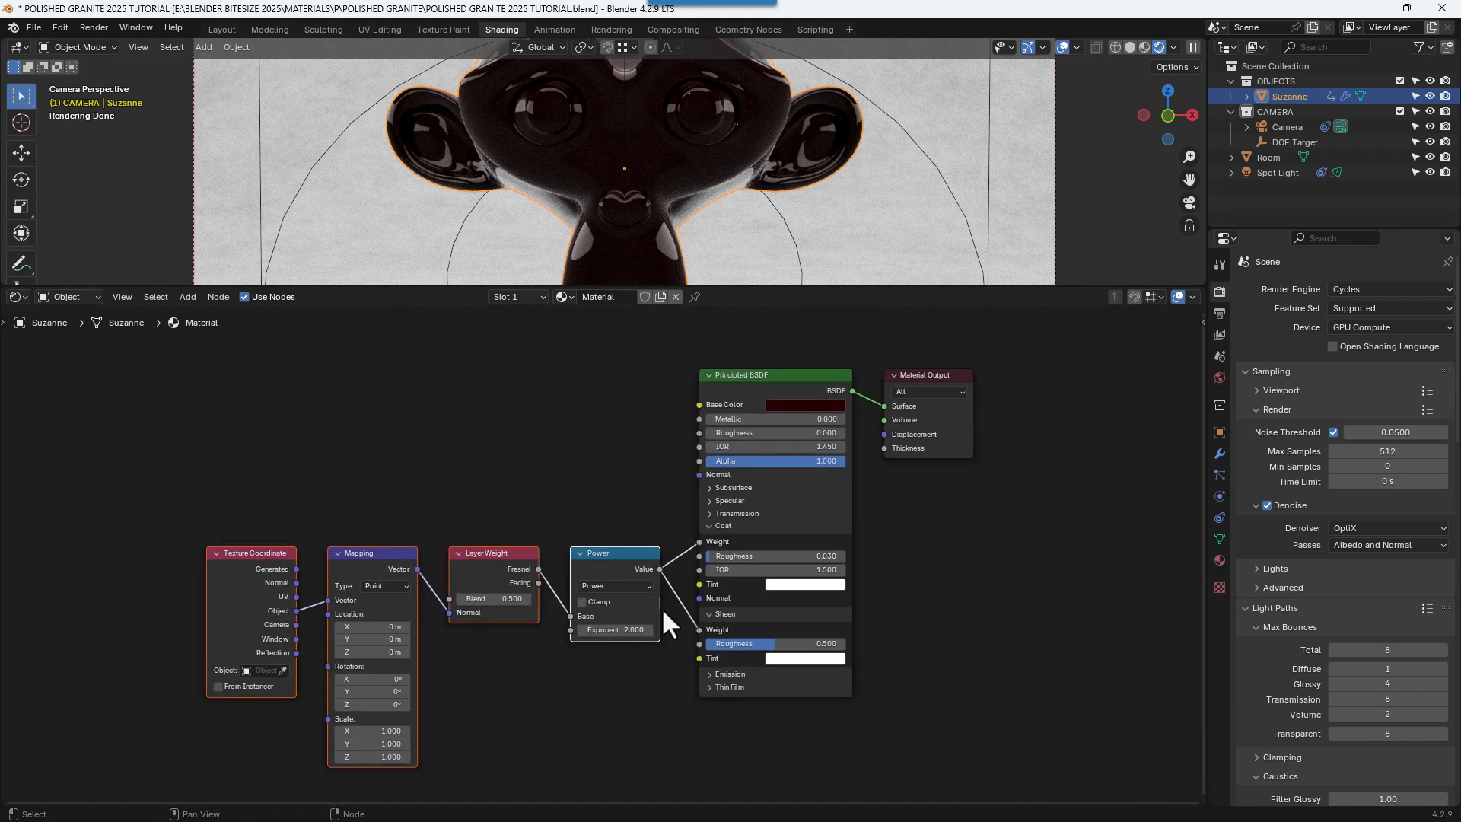
scroll(663, 612, "down", 2)
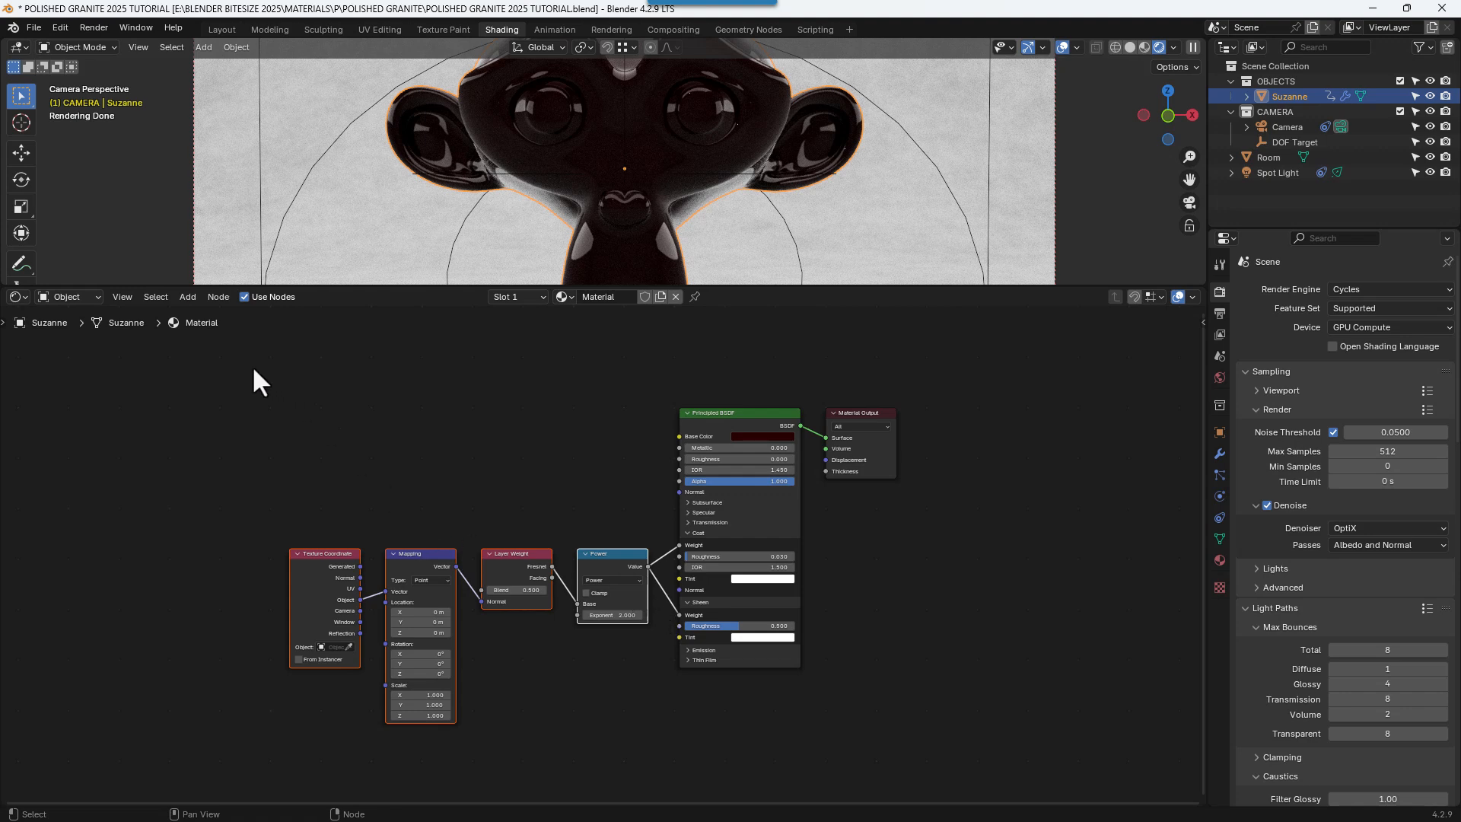
left_click_drag(253, 365, 717, 687)
key("shift+p")
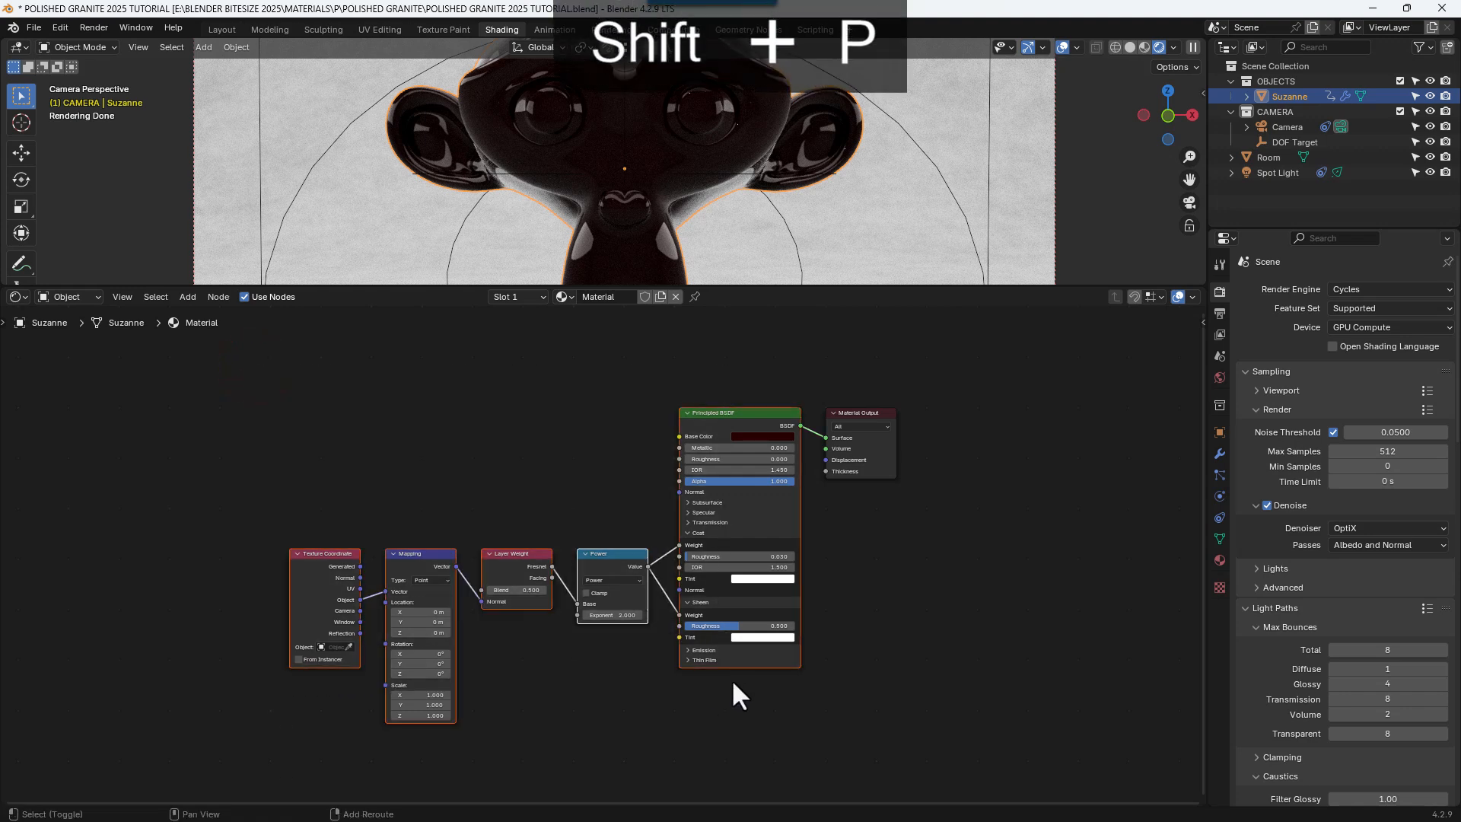
key("shift+p")
- Set both the frame's name and its label to POLISHED SURFACE, and save the file
key("n")
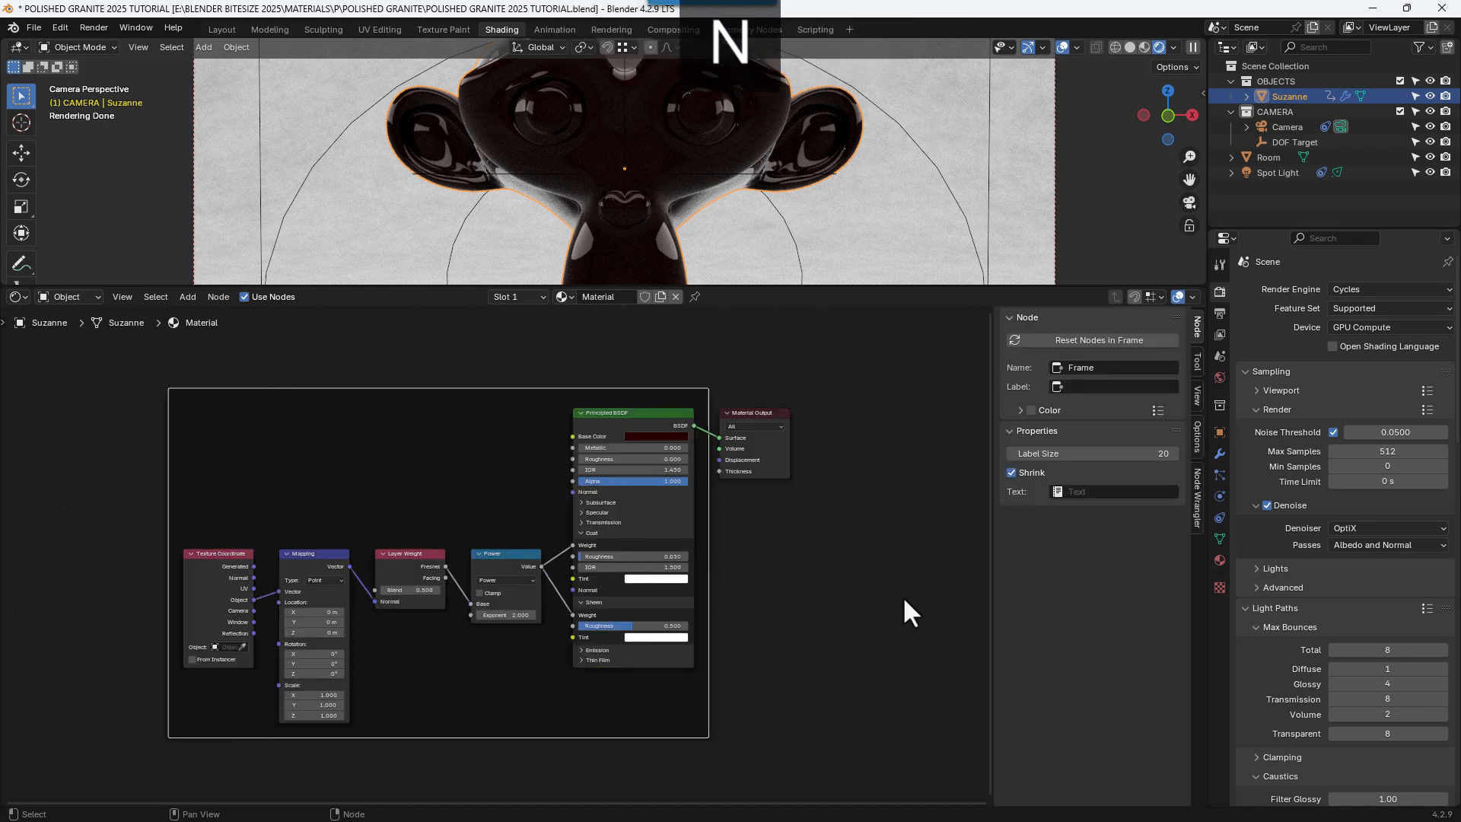
left_click(1111, 367)
type("POL")
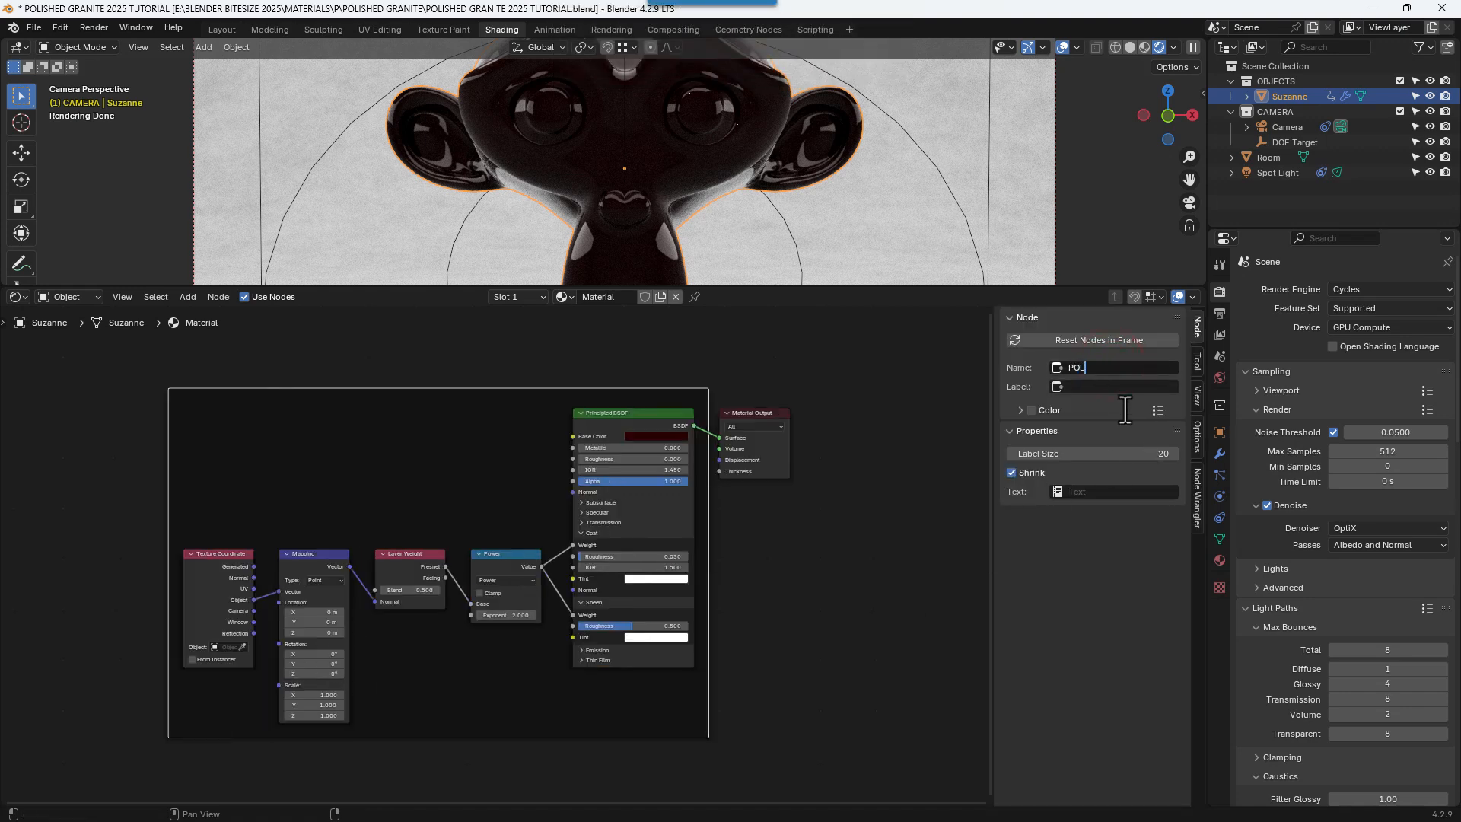
key("BackSpace")
key("BackSpace")
key("BackSpace")
type("FACE")
key("shift+Home")
key("ctrl+c")
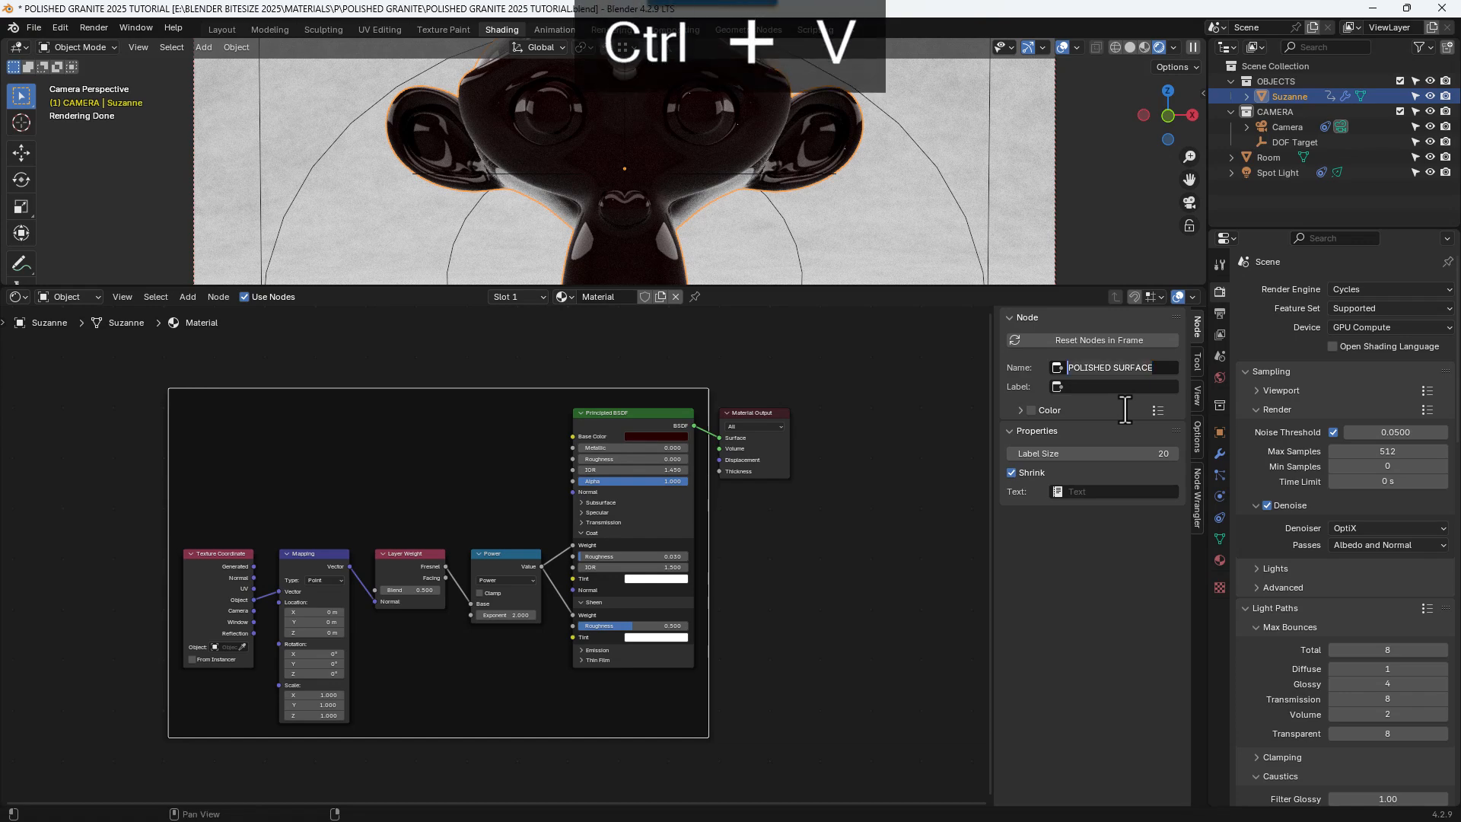
key("Tab")
key("ctrl+v")
key("Return")
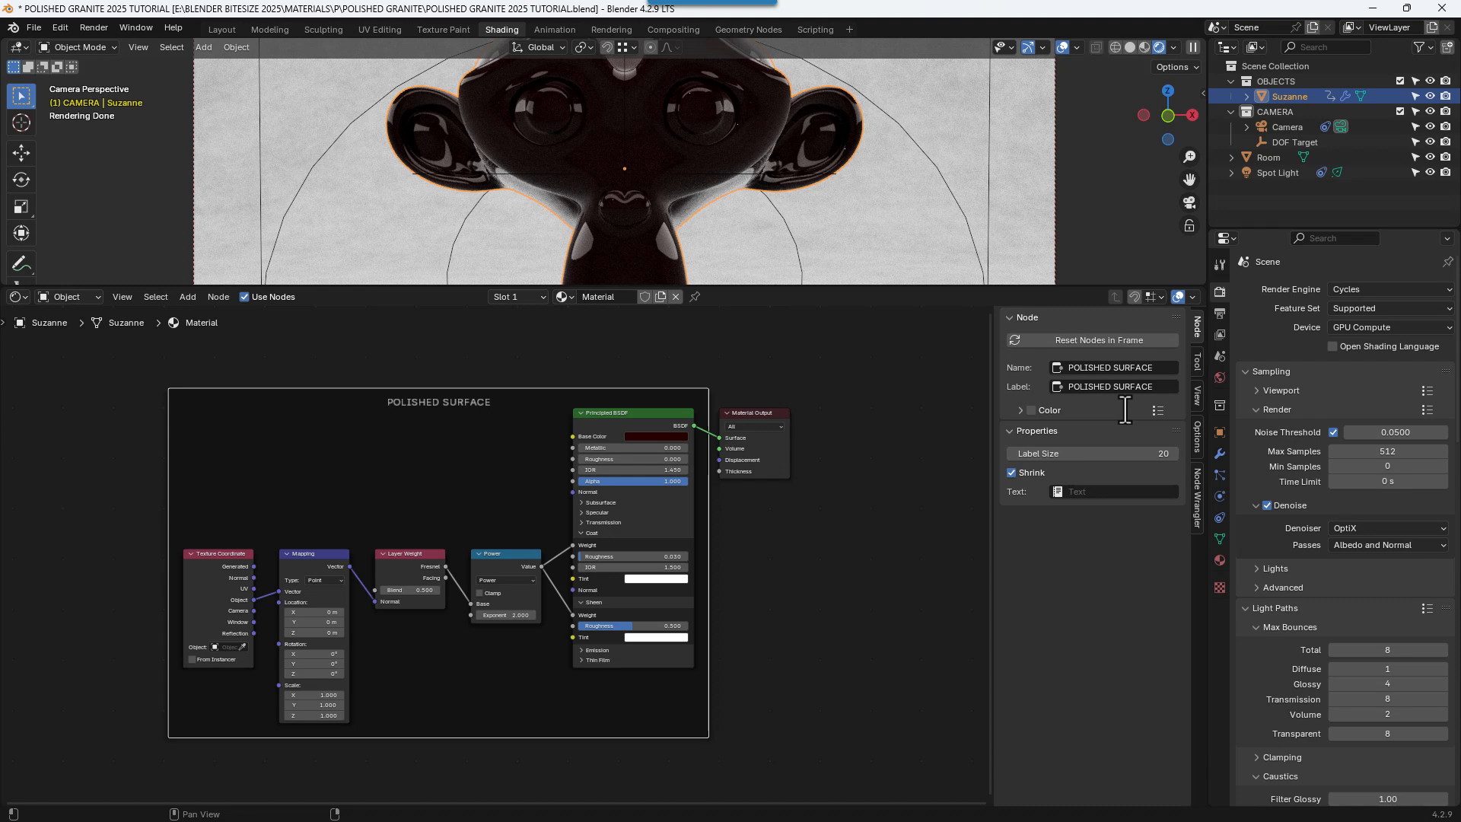
key("ctrl+s")
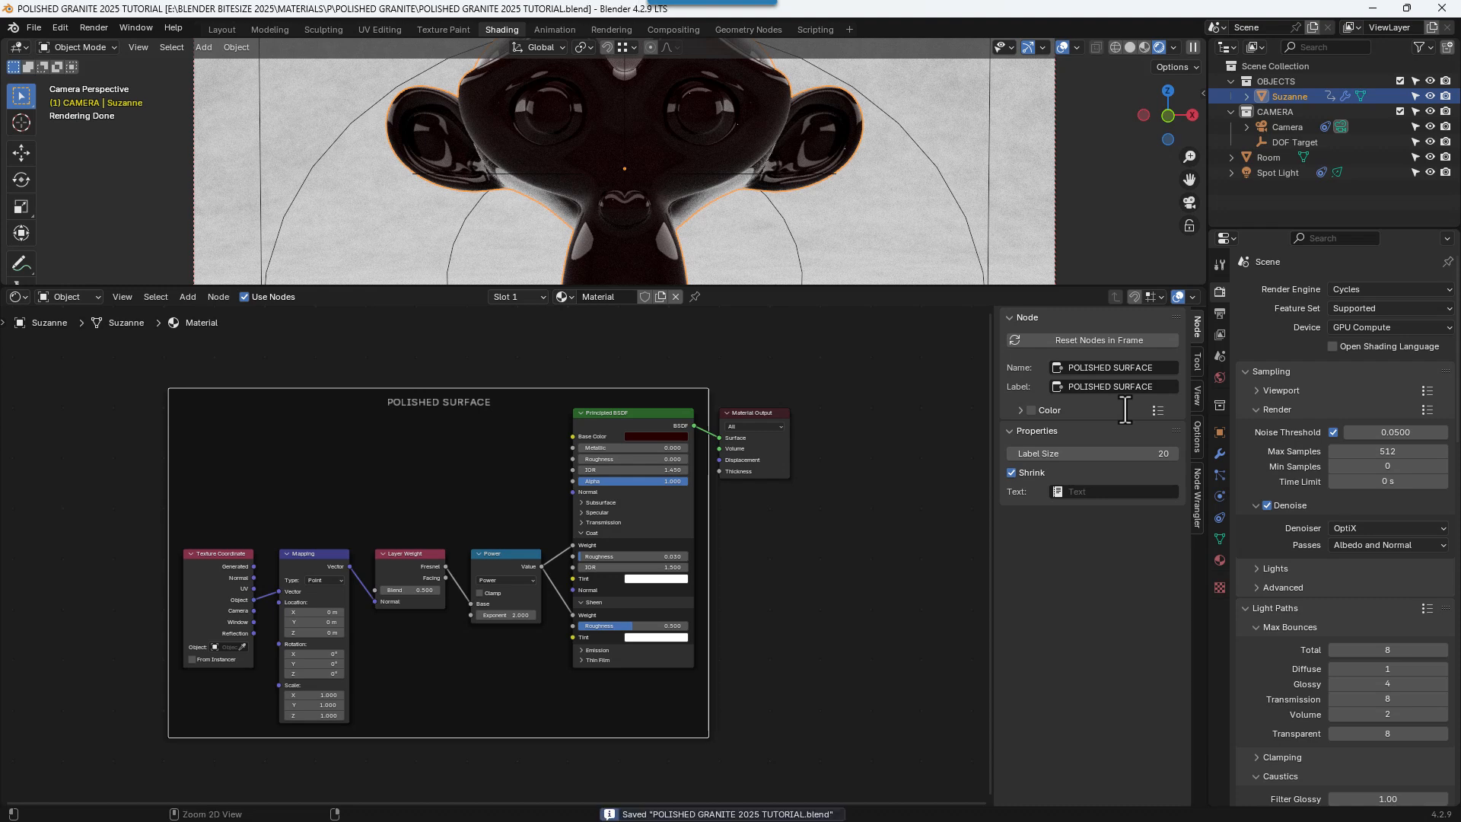
- Rename the material POLISHED GRANITE and save the file
double_click(610, 298)
type("POL")
type("ISHED GRANITE")
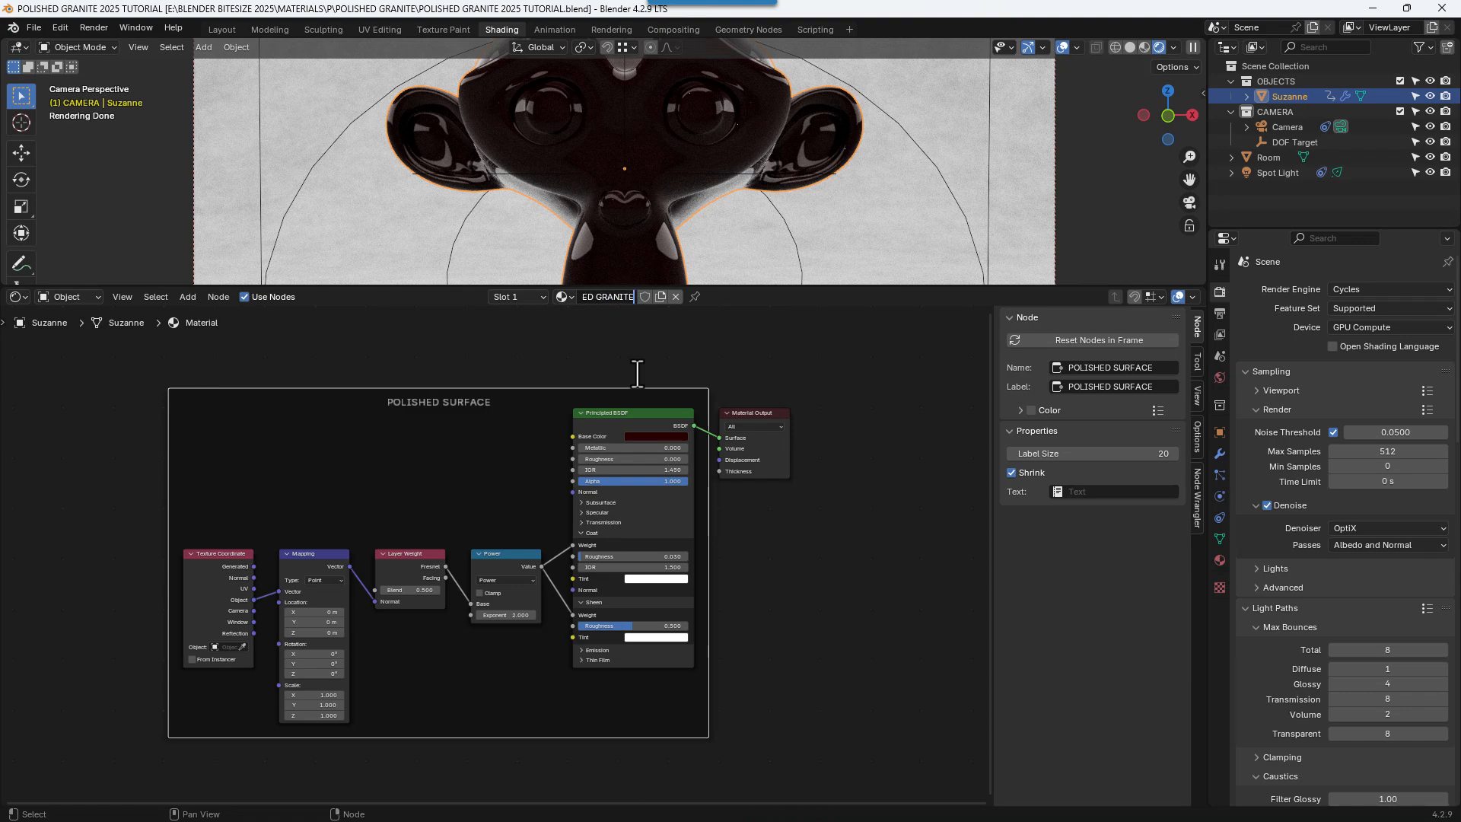
key("Return")
key("ctrl+s")
- Hide the node properties sidebar and move the POLISHED SURFACE frame down, away from the Material Output
scroll(637, 380, "down", 2)
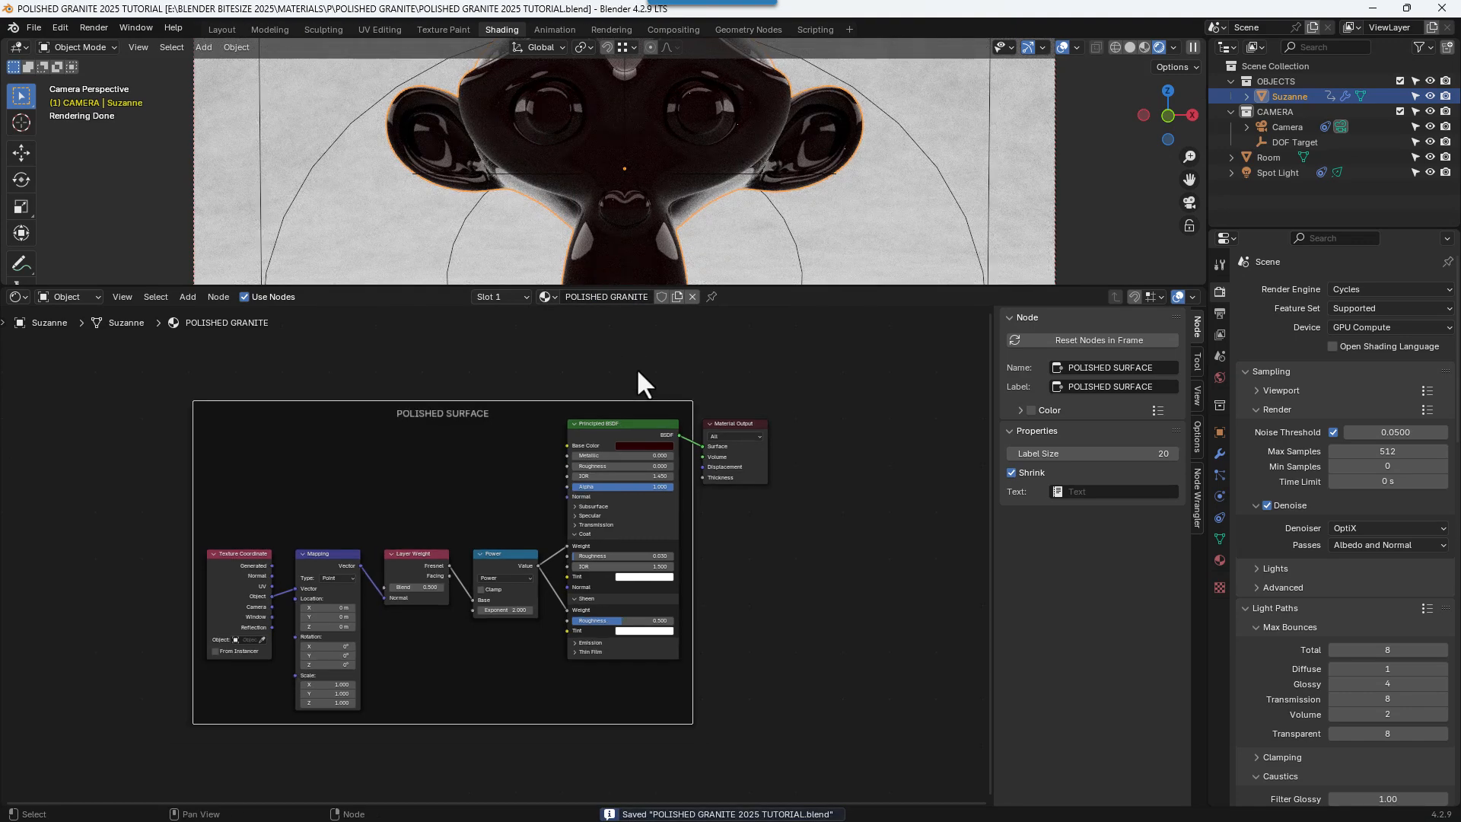
key("n")
middle_click_drag(645, 380, 743, 413)
scroll(742, 412, "down", 2)
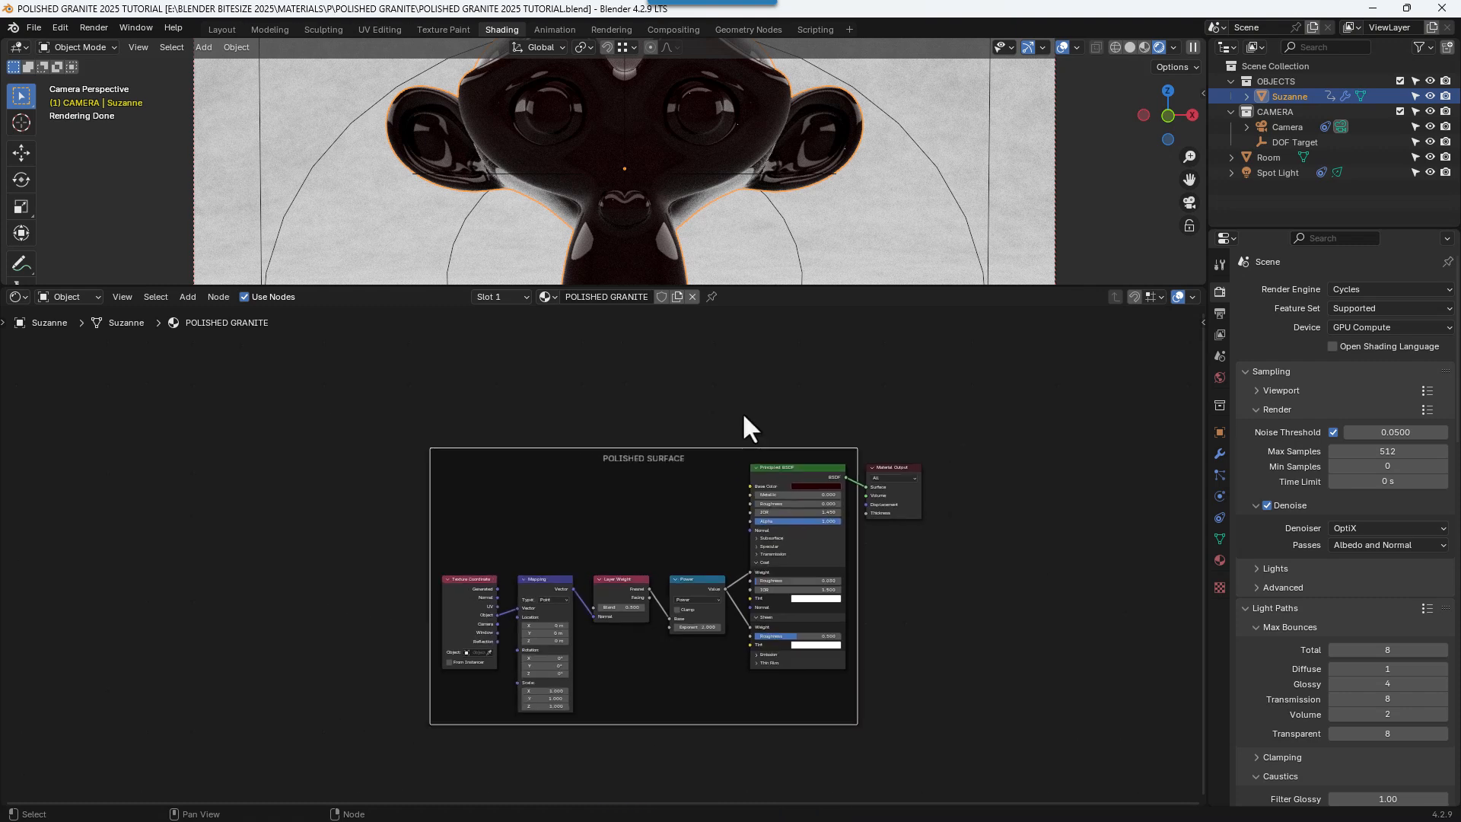
middle_click_drag(735, 415, 745, 442)
left_click_drag(743, 502, 720, 544)
- Insert an Add Shader node into the link between the Principled BSDF and the Material Output
key("shift+a")
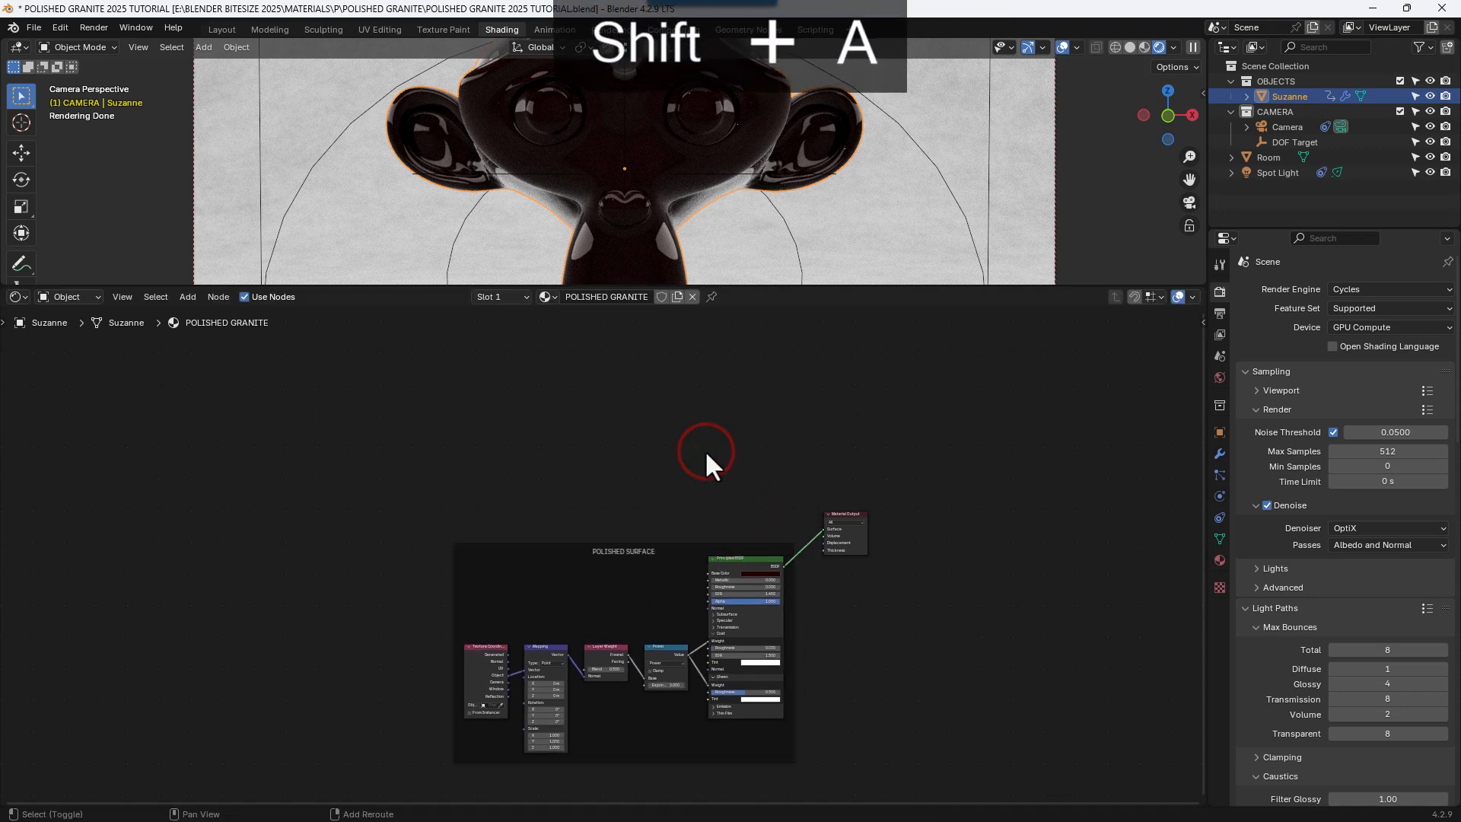
left_click(707, 452)
type("add")
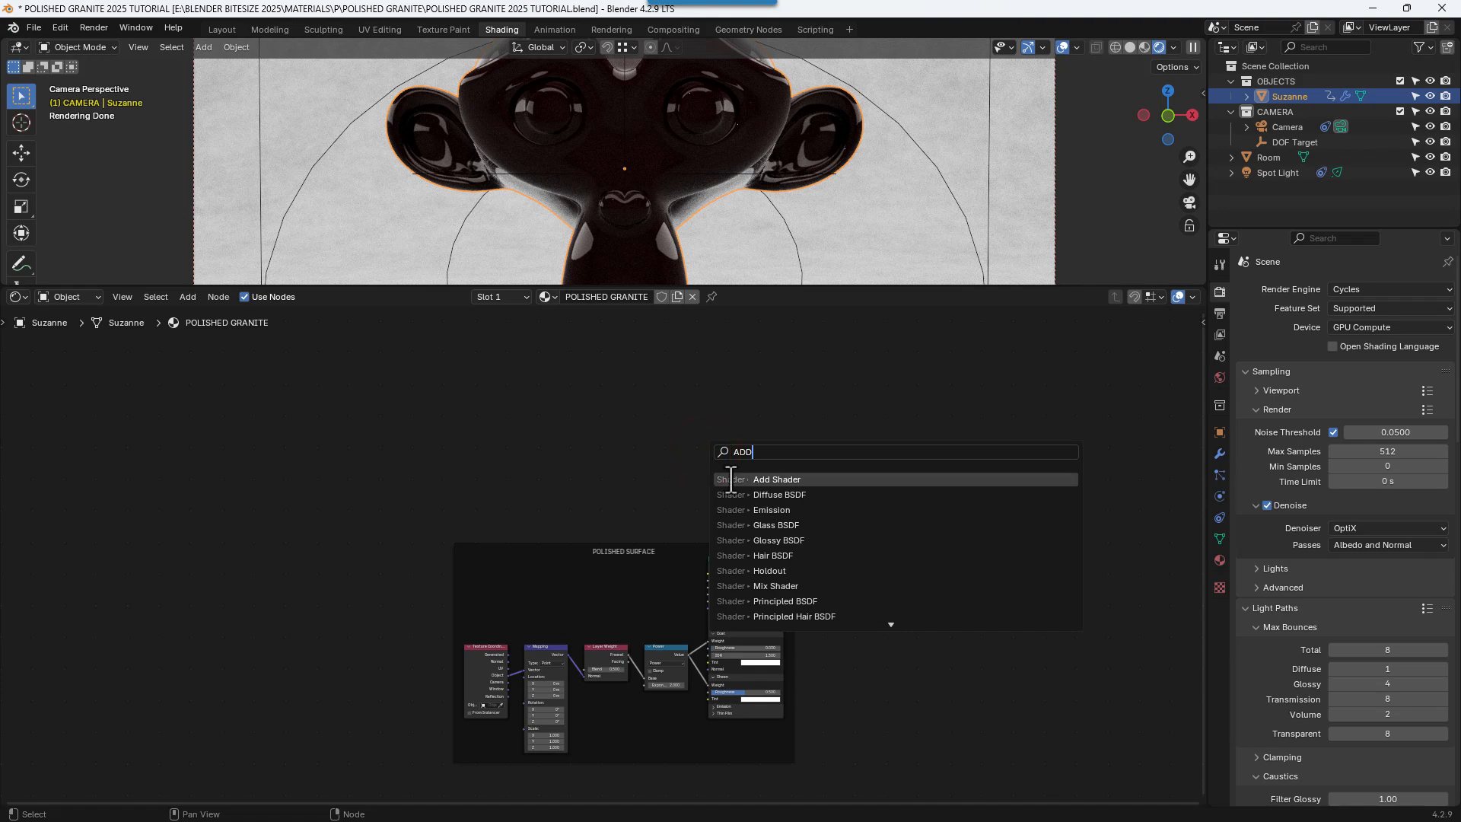
left_click(738, 480)
left_click_drag(742, 487, 774, 504)
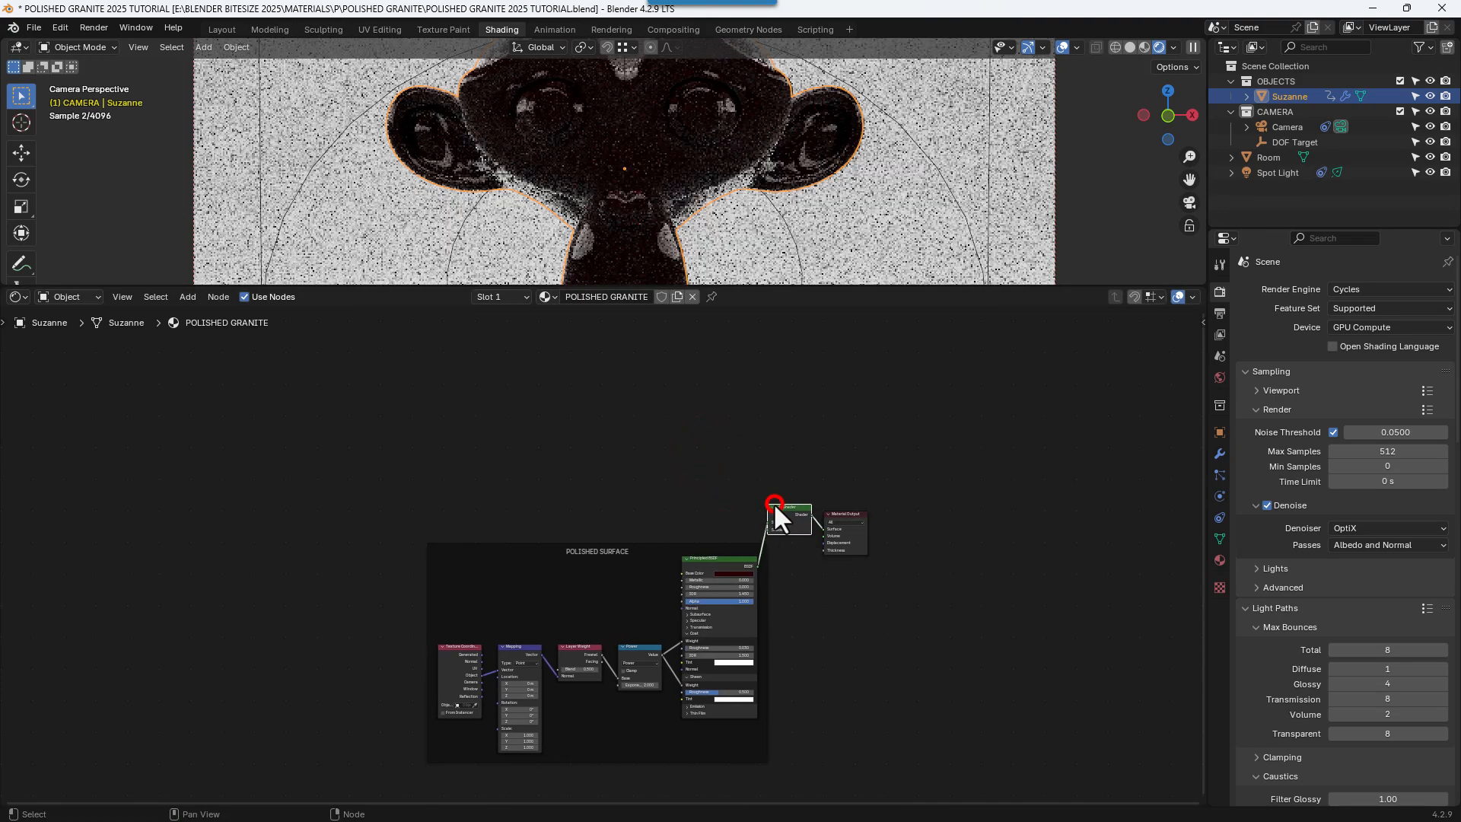
- Add a second Principled BSDF feeding the Add Shader's first Shader input, with the polished surface shader on the second input
scroll(766, 524, "up", 2)
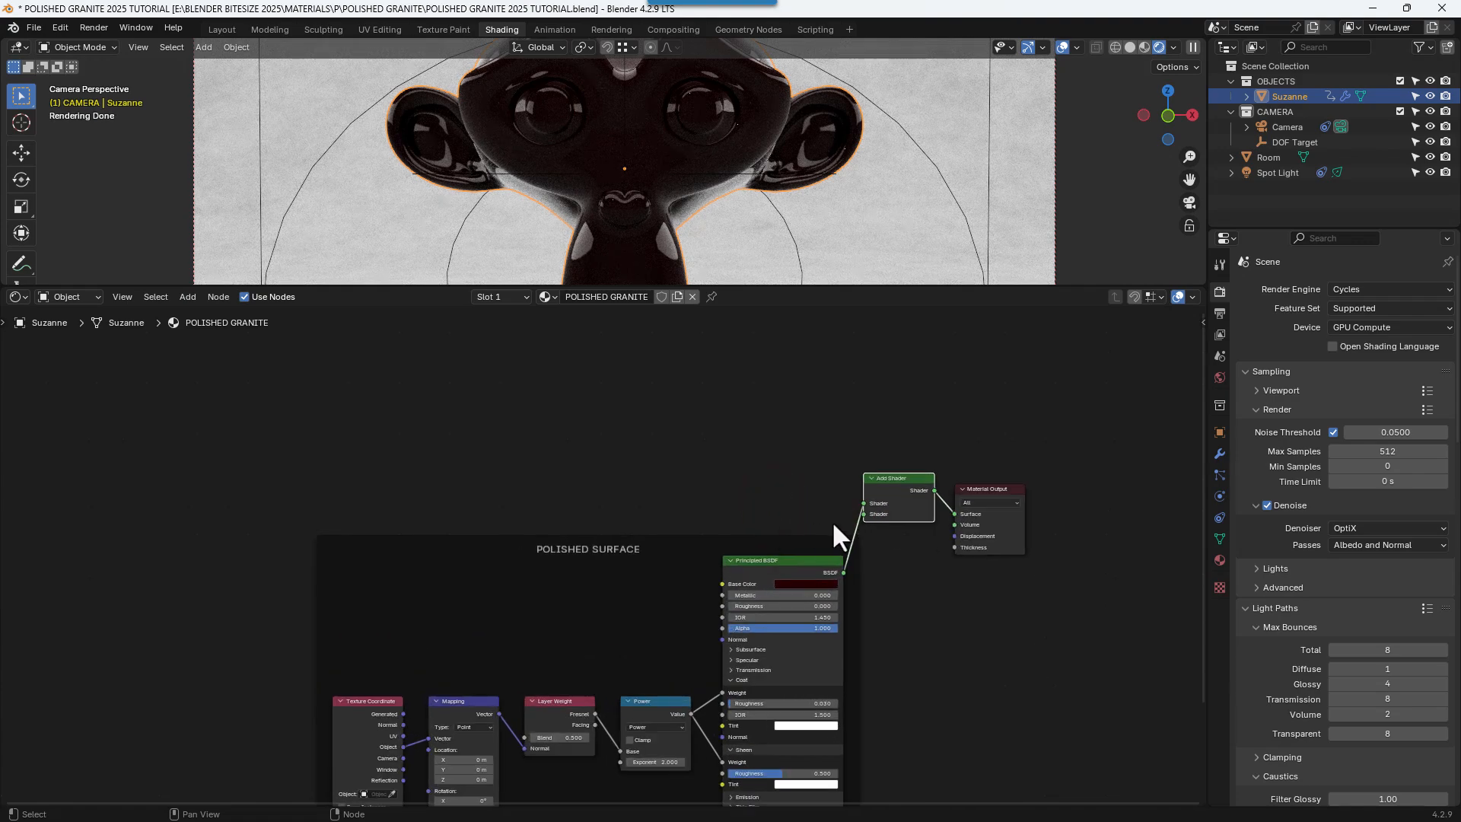
left_click_drag(861, 504, 755, 415)
type("PRINCI")
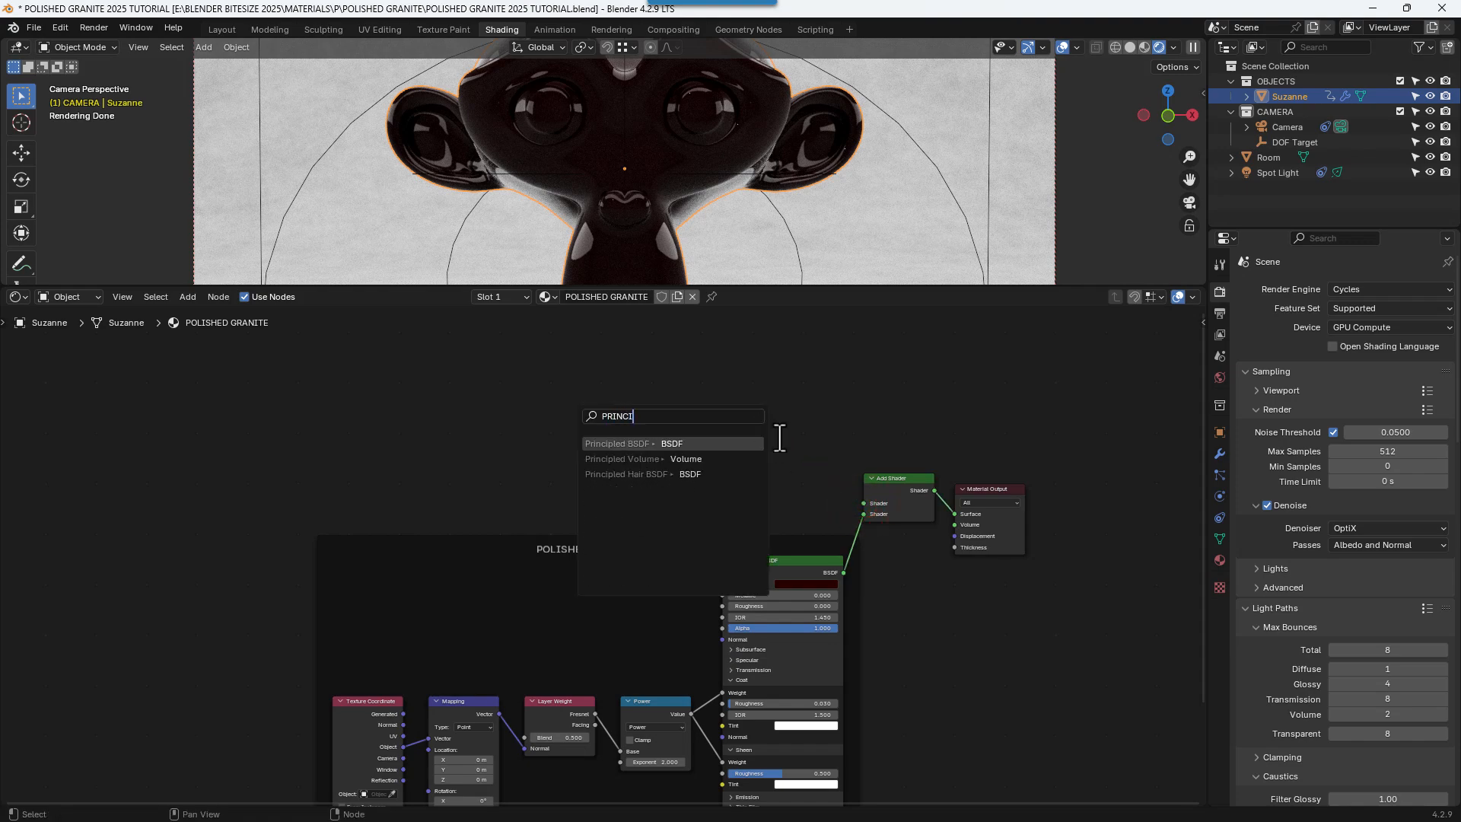
key("Return")
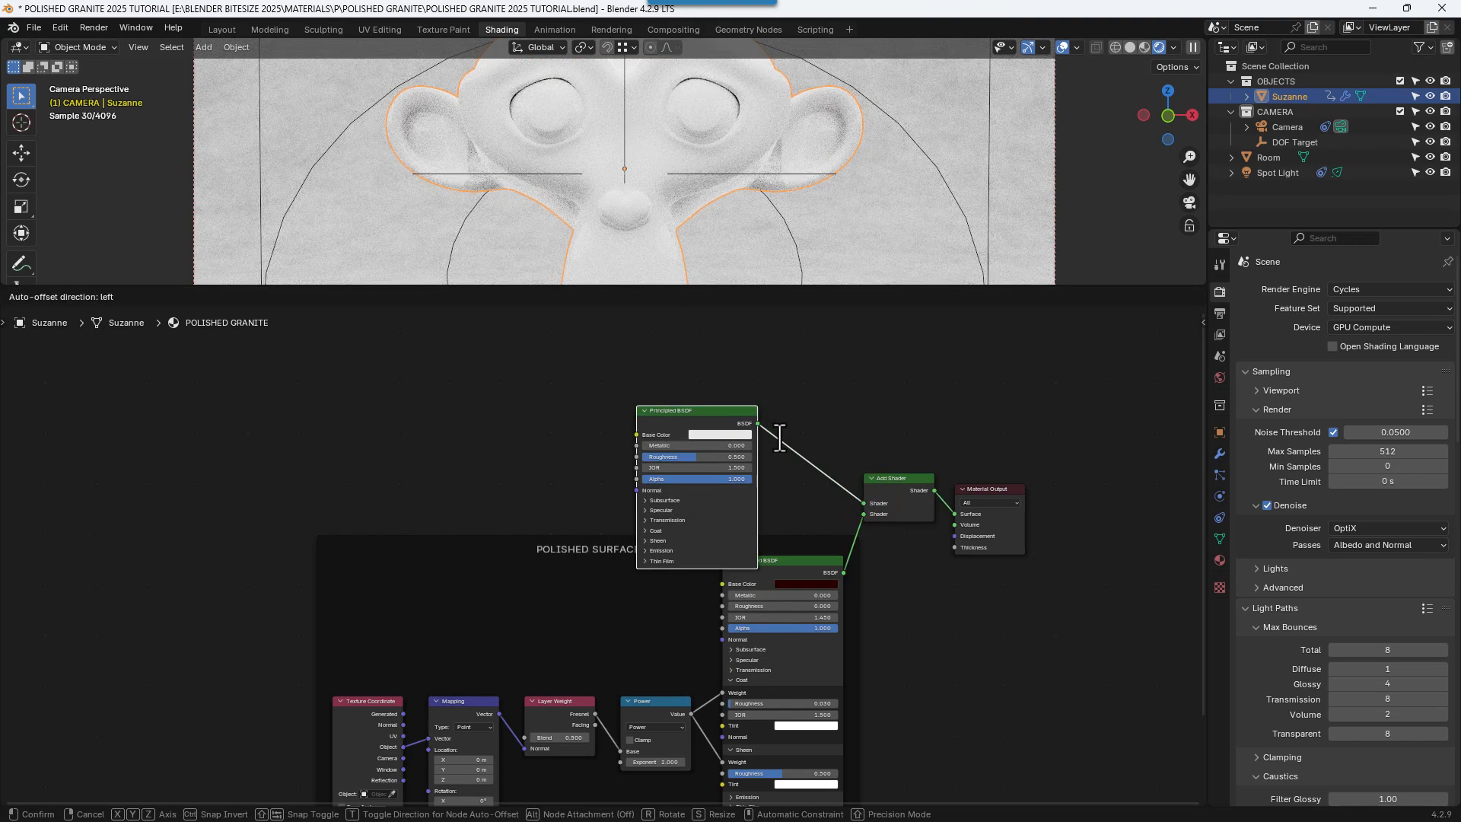
left_click(860, 376)
- Set the new Principled BSDF's roughness to 1 and its IOR to 1.45
scroll(785, 423, "up", 3)
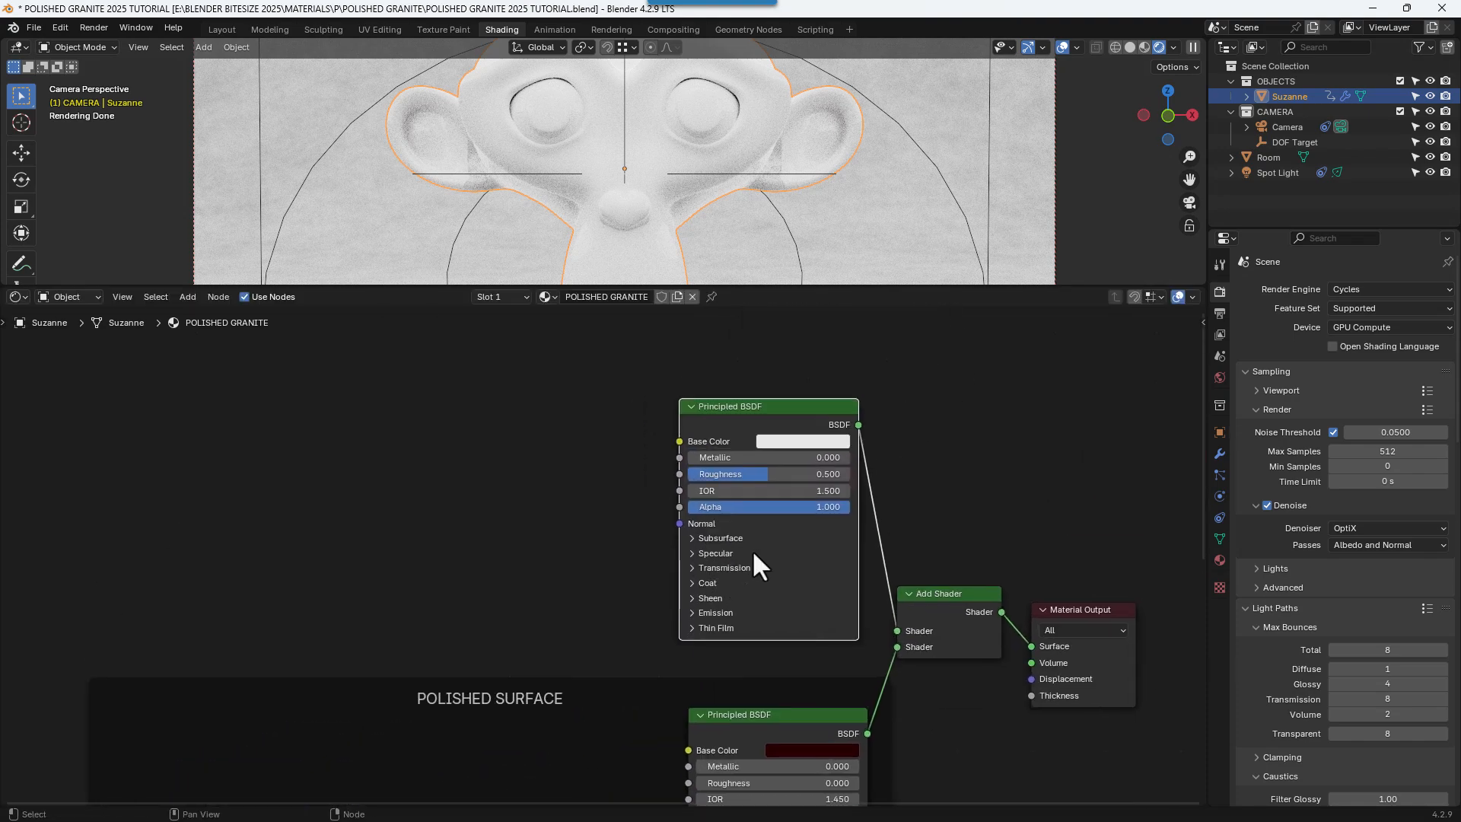
left_click(786, 446)
type("1")
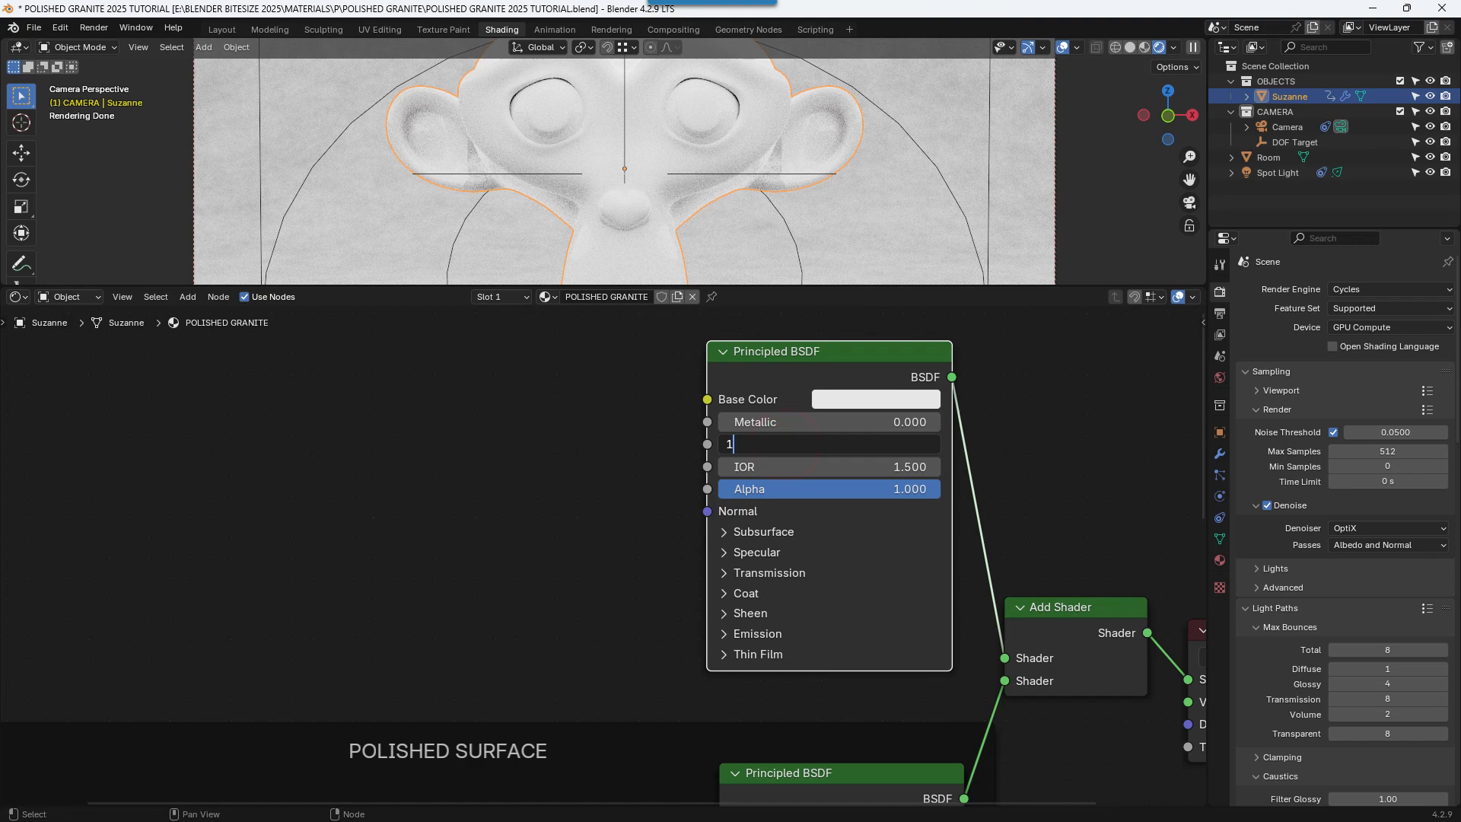
key("Tab")
type("1.45")
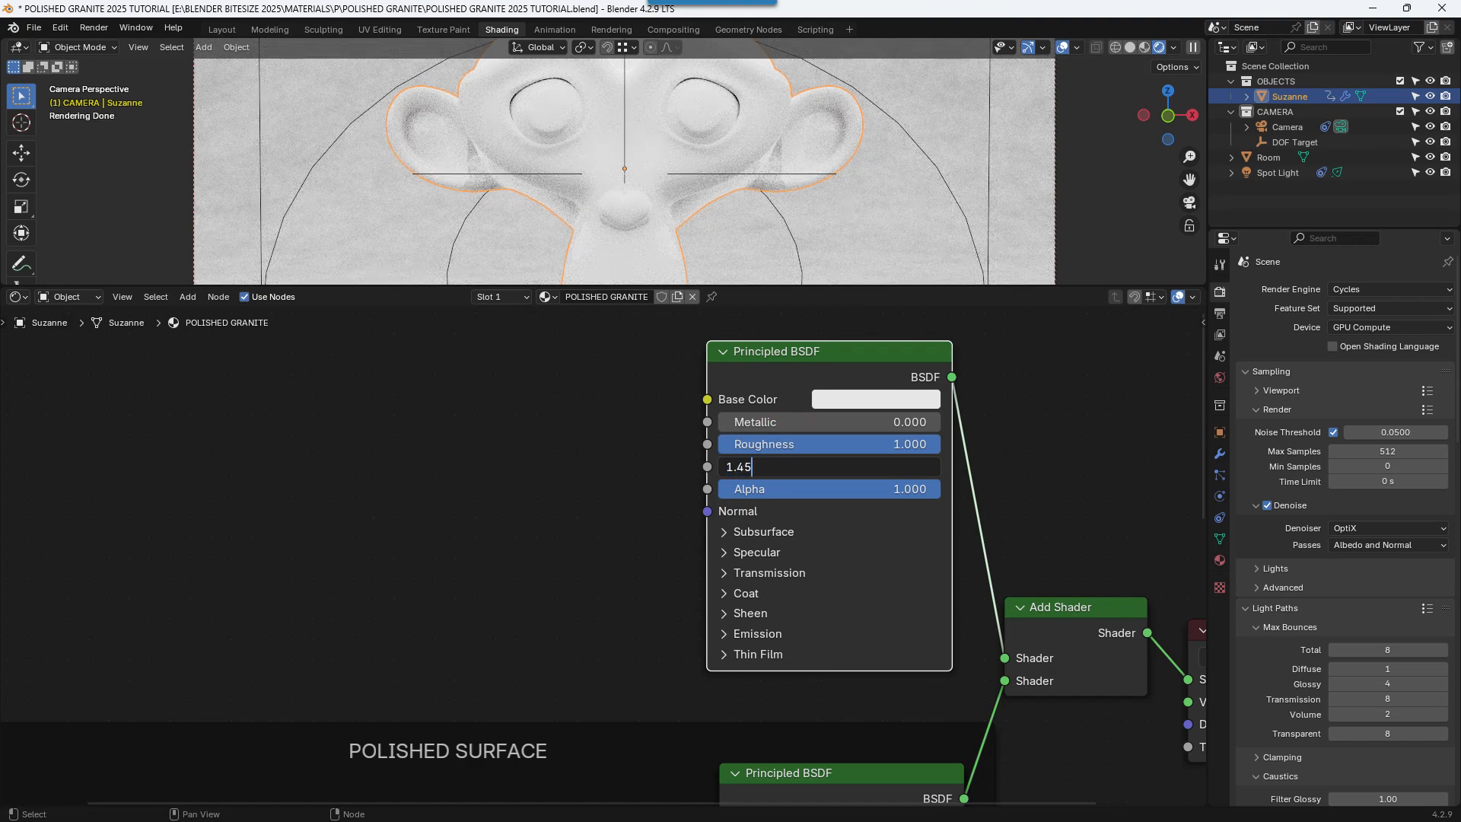
key("Return")
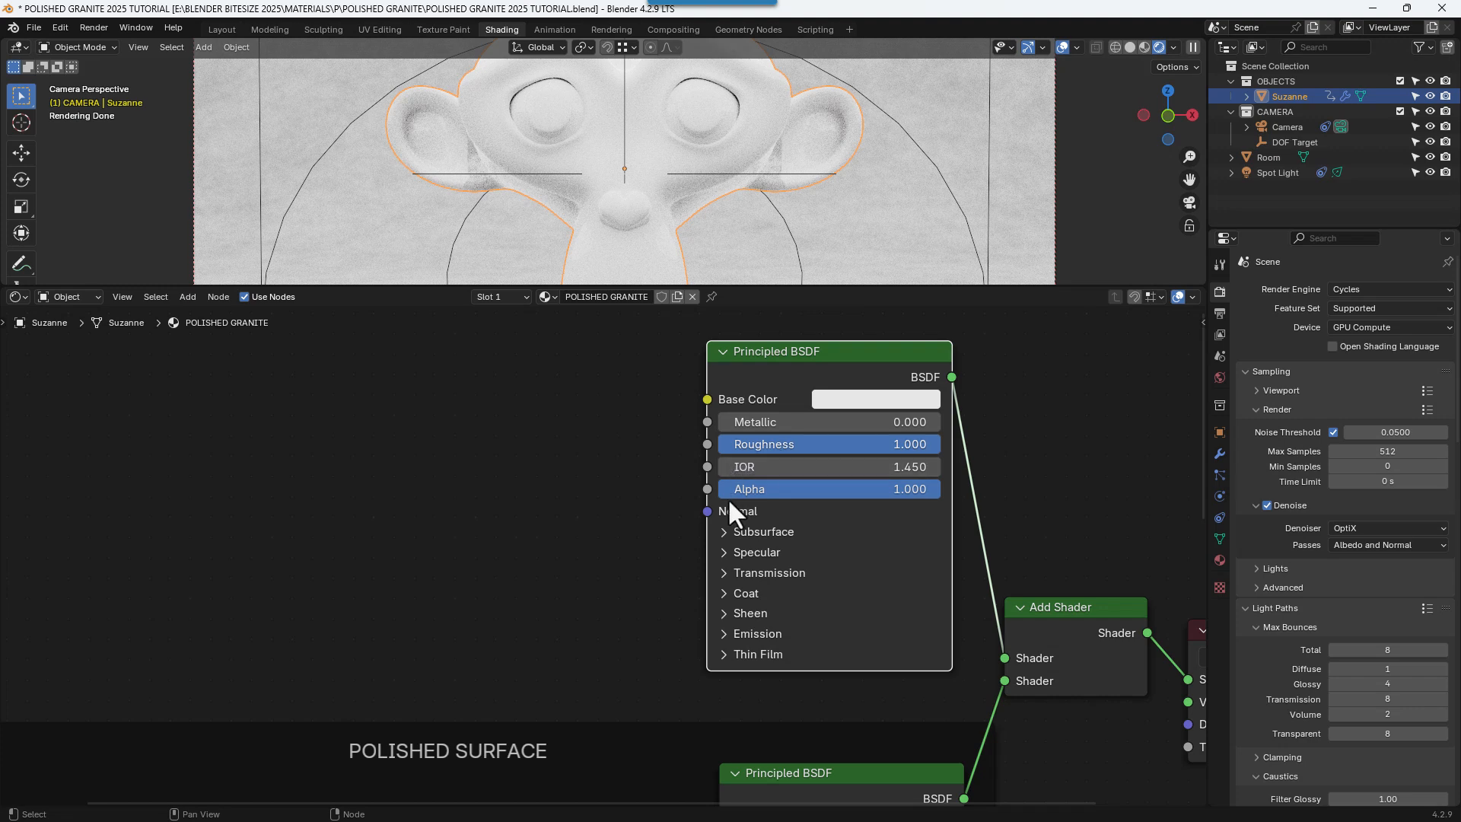
- Add a Bump node feeding the Normal input of the upper Principled BSDF
left_click(702, 513)
left_click_drag(588, 492, 588, 492)
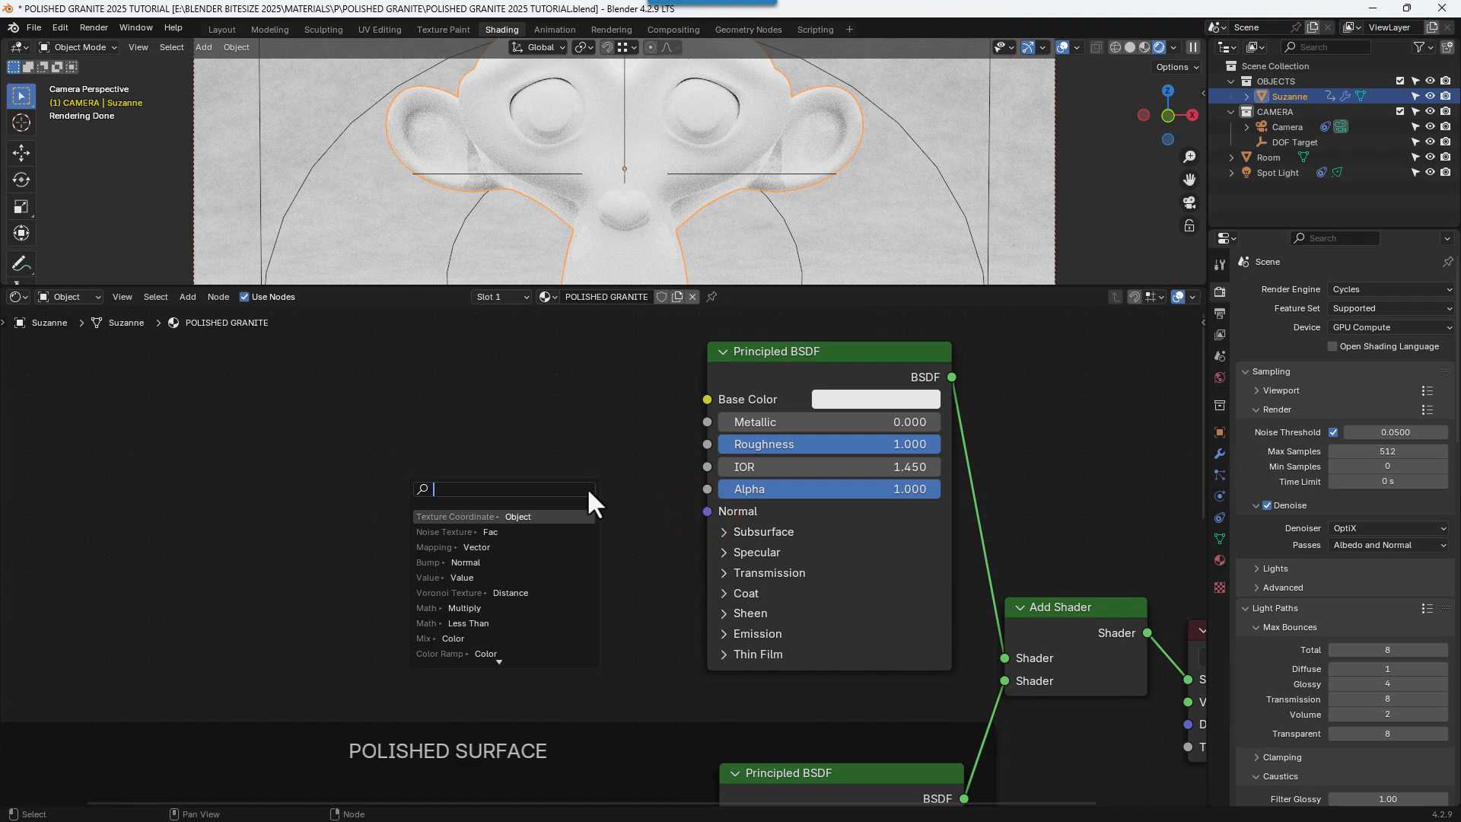
type("BUMOP")
key("BackSpace")
key("BackSpace")
type("P")
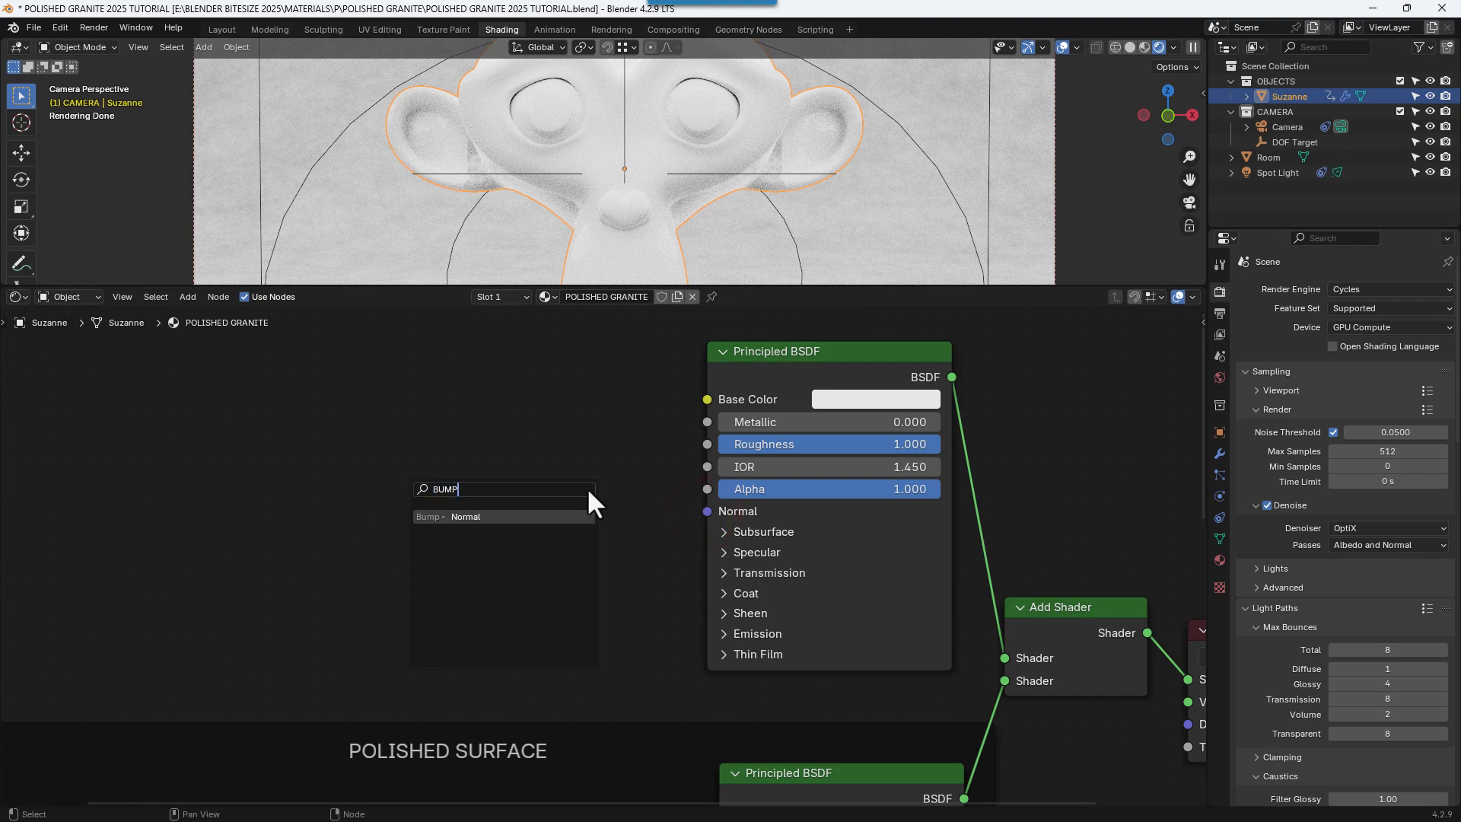
key("Return")
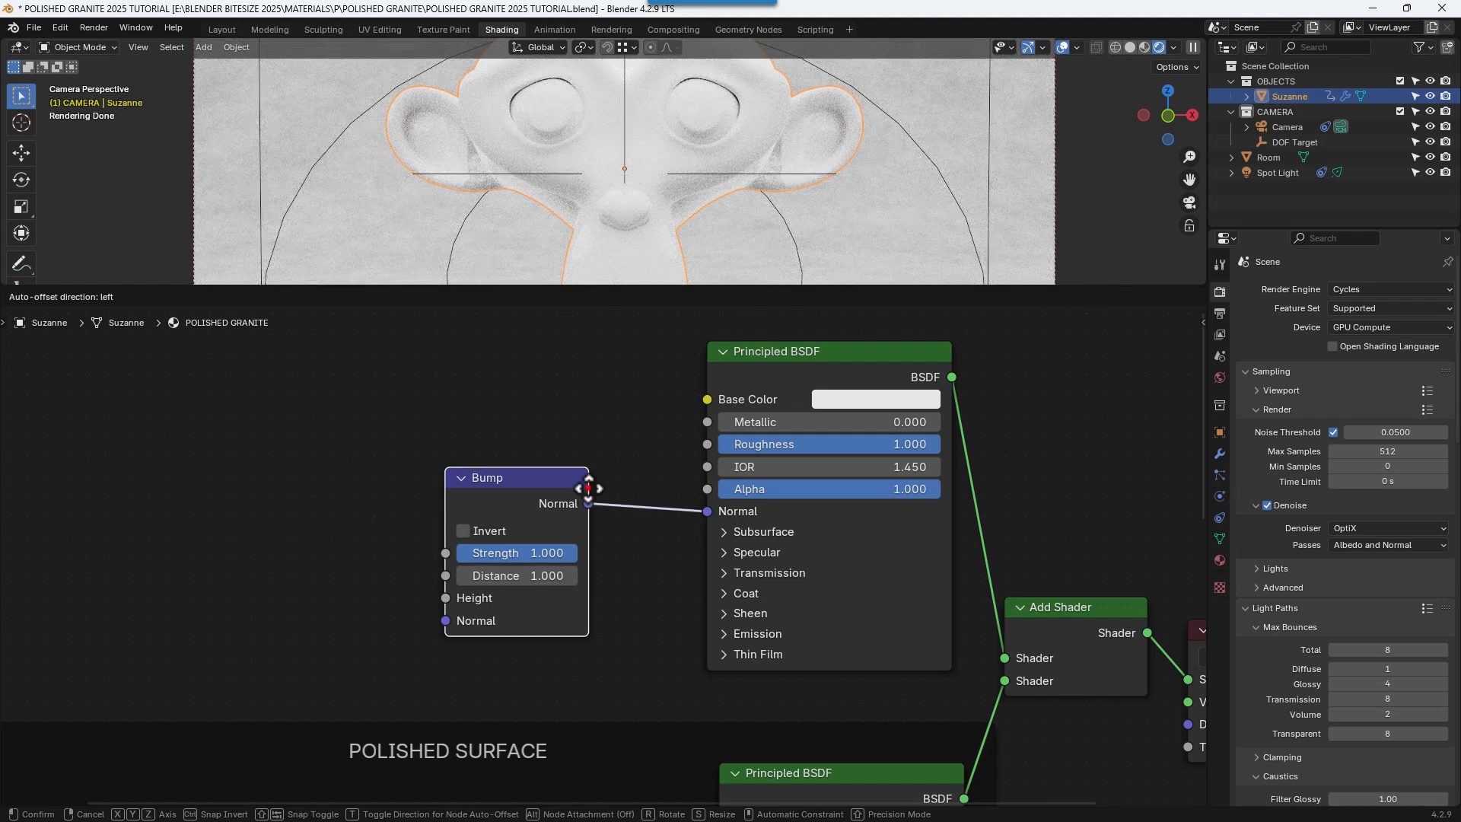
left_click(587, 488)
- Add a color Mix node with its Result feeding the Bump node's Height input
left_click_drag(444, 597, 382, 529)
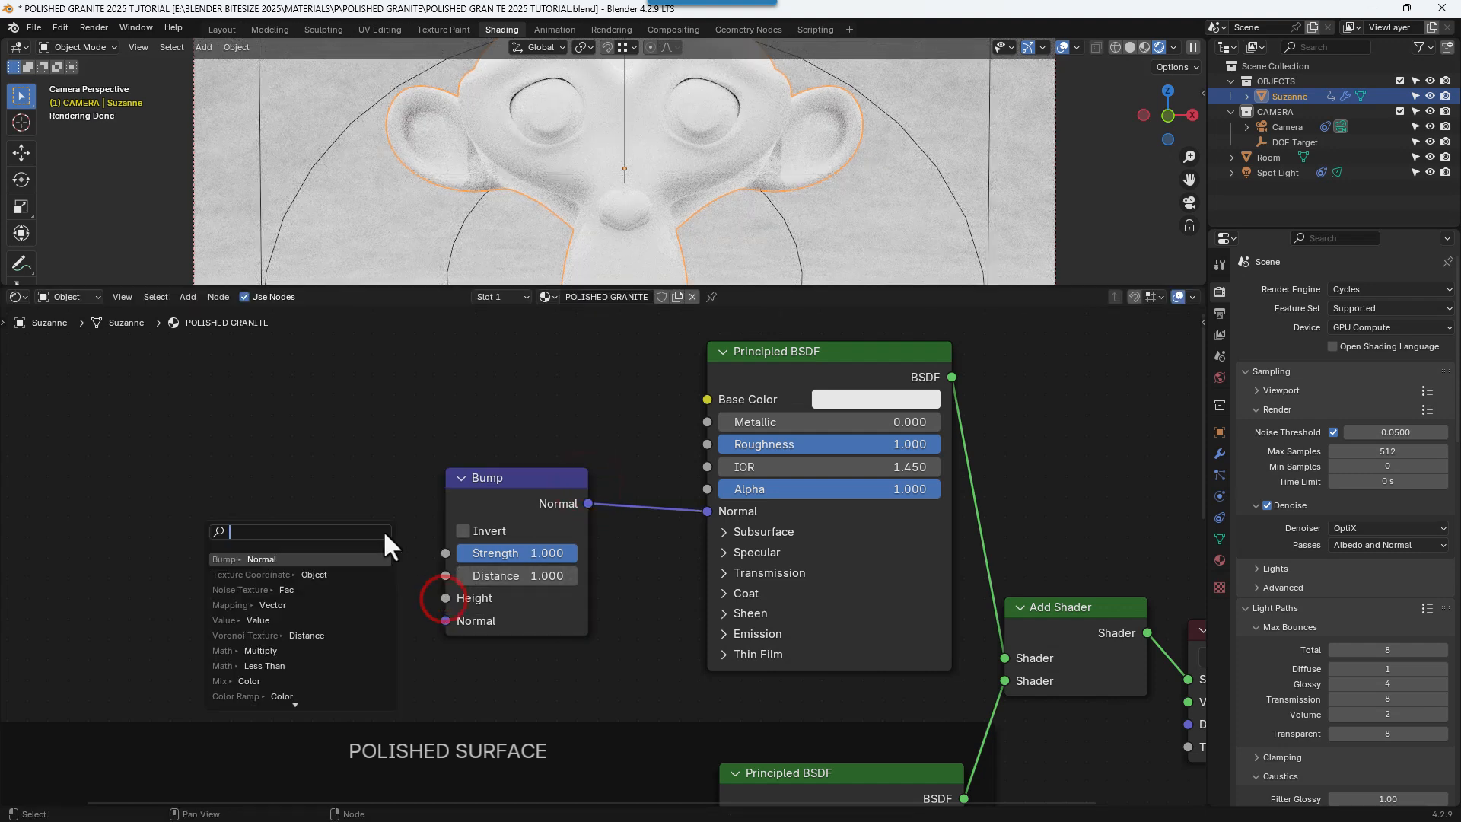
type("Ma")
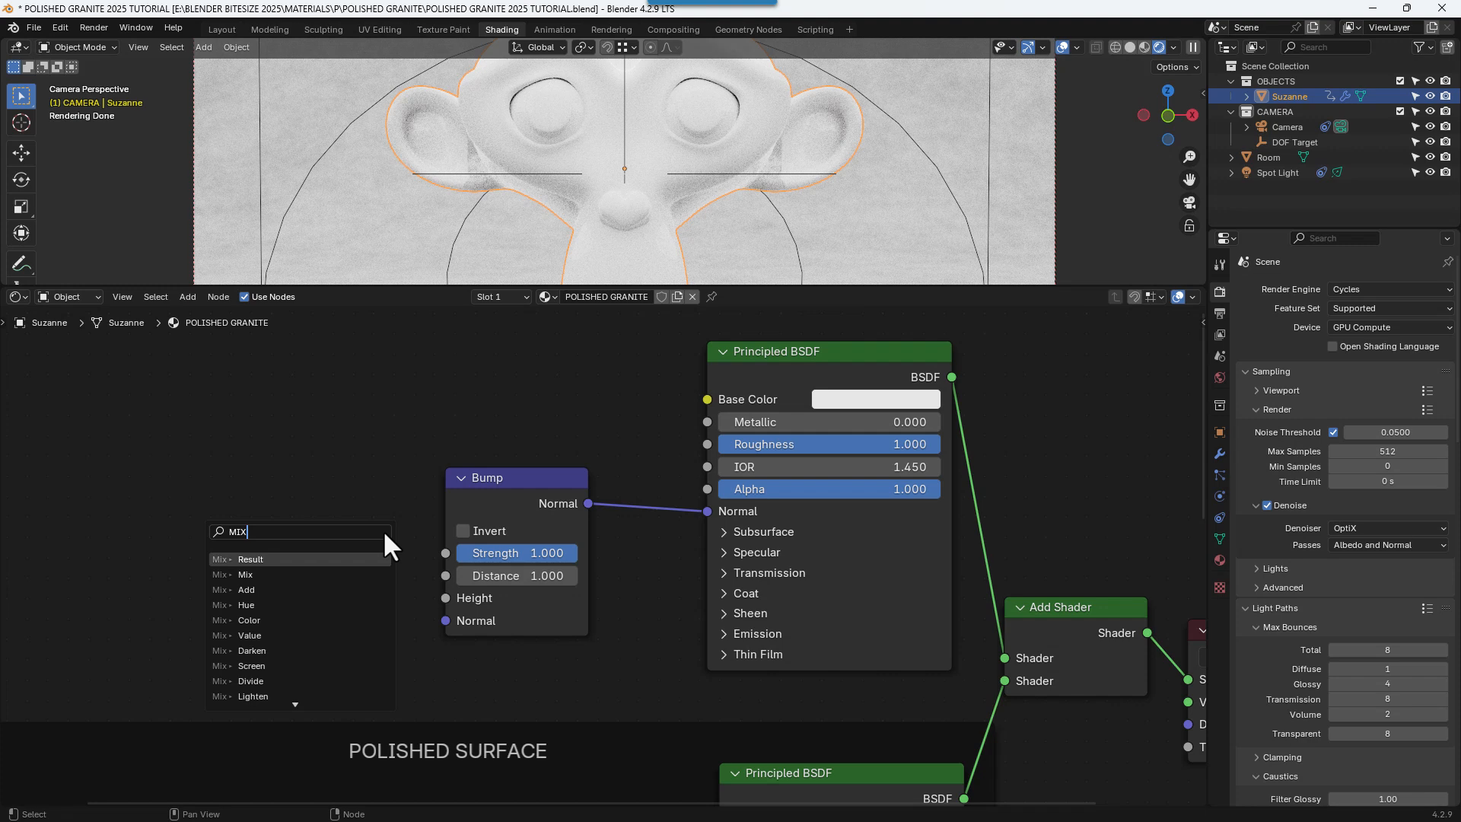
key("BackSpace")
key("BackSpace")
type("c")
key("BackSpace")
type("COLOR MIX")
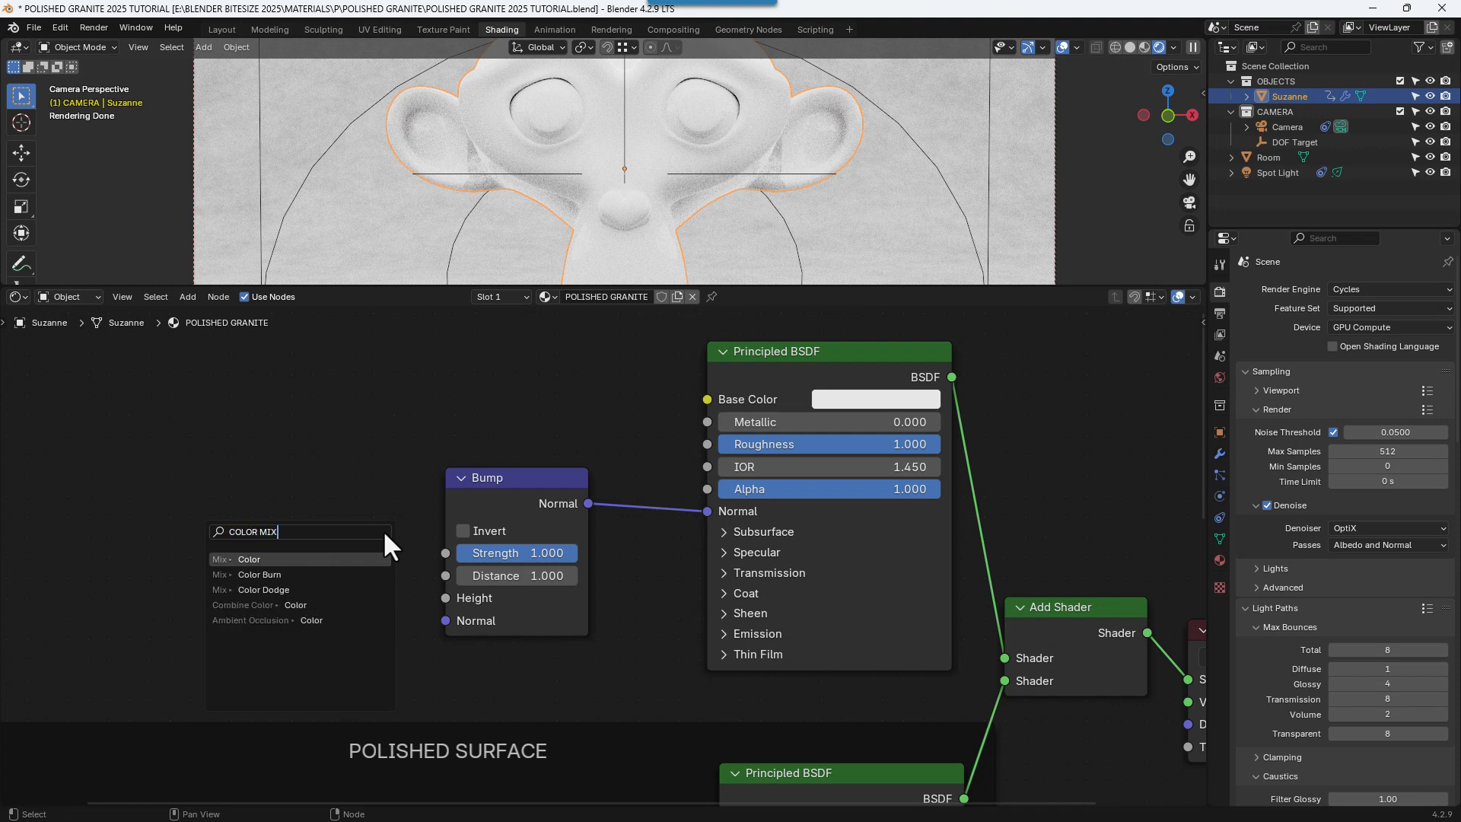
key("Return")
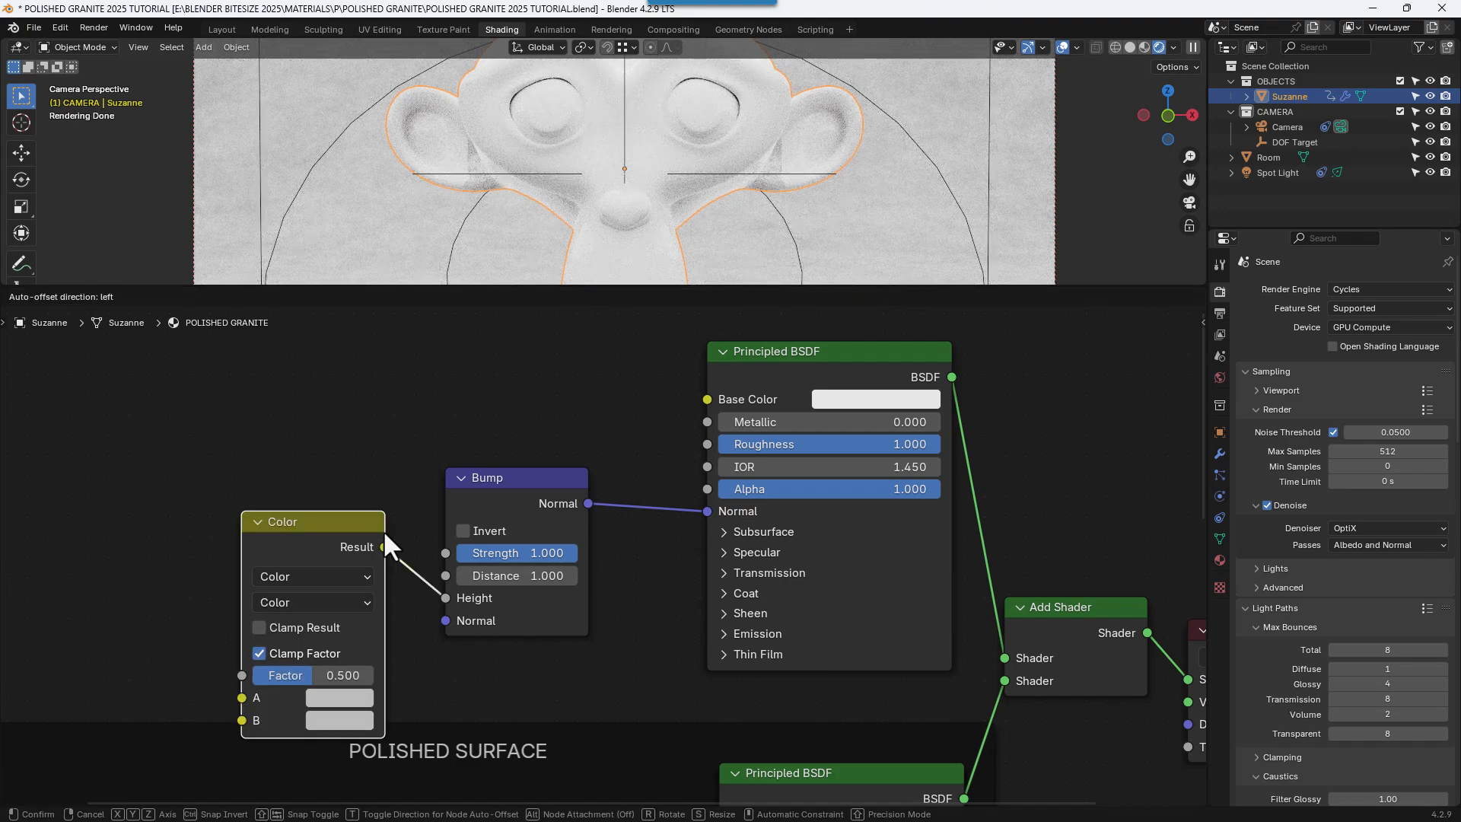
left_click(392, 439)
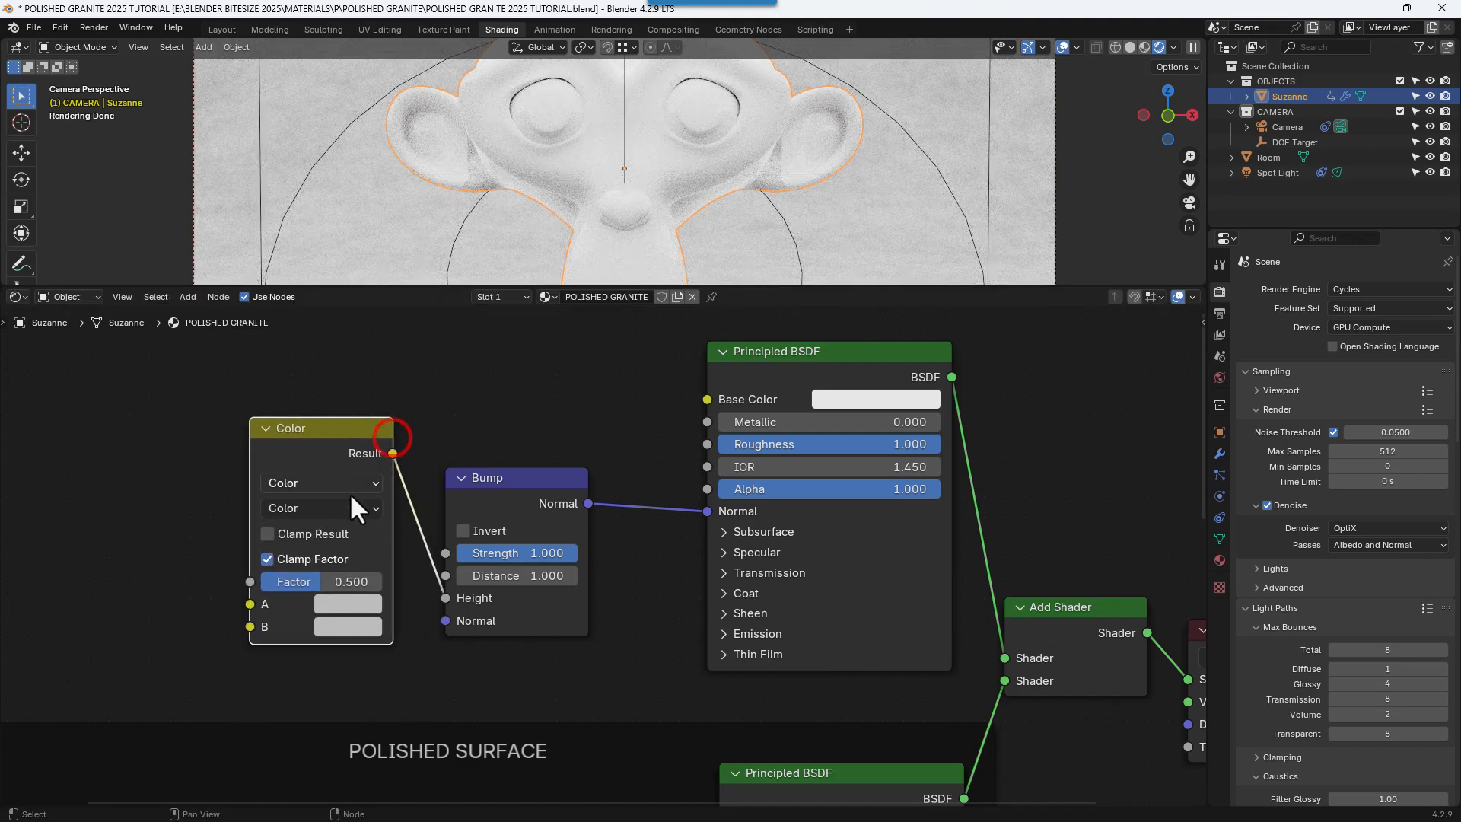
- Set the new color node's blending mode to Mix and turn off its Clamp Factor option
left_click(344, 506)
left_click(344, 550)
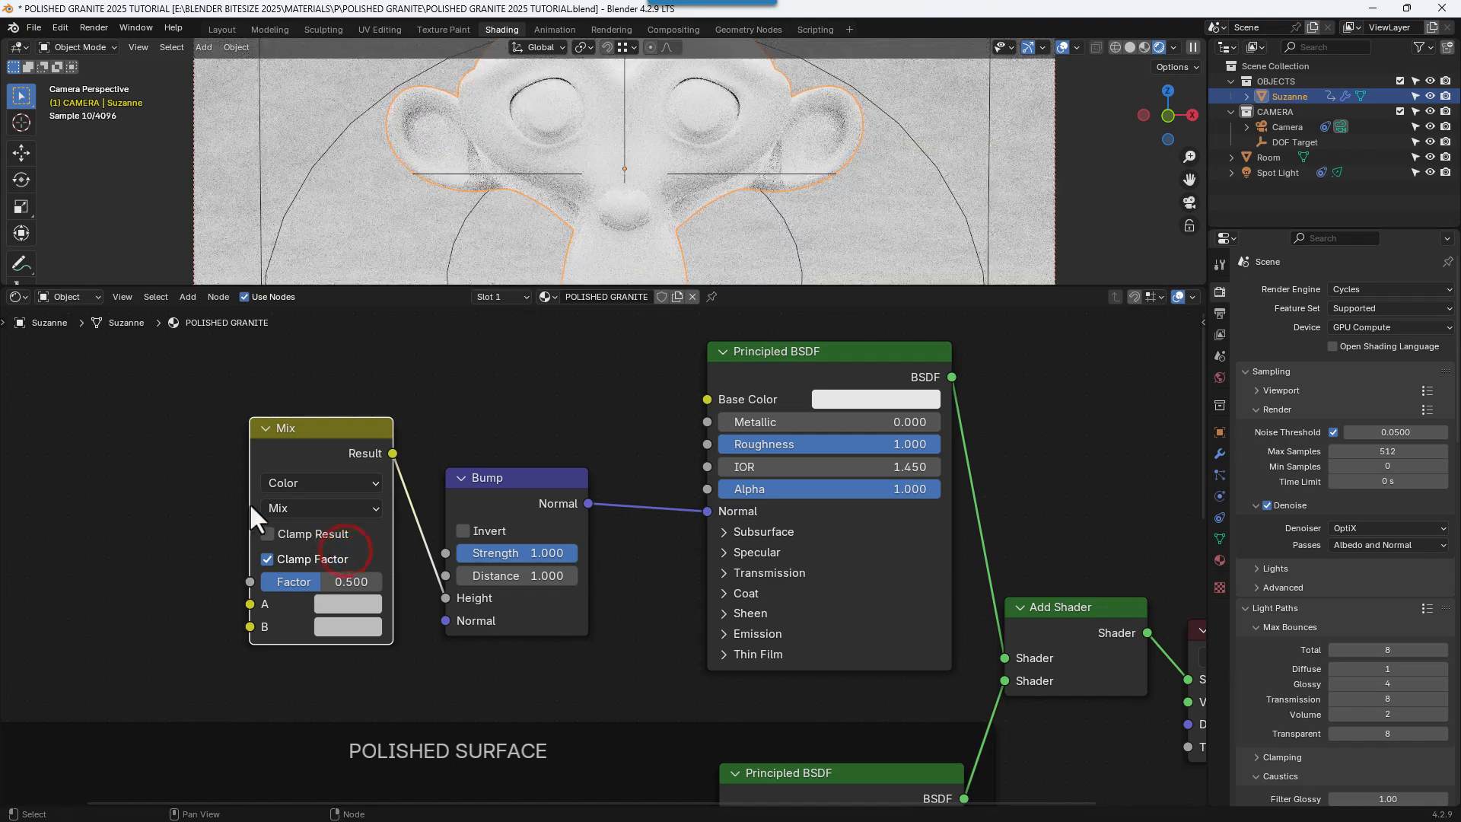
middle_click_drag(155, 490, 414, 471)
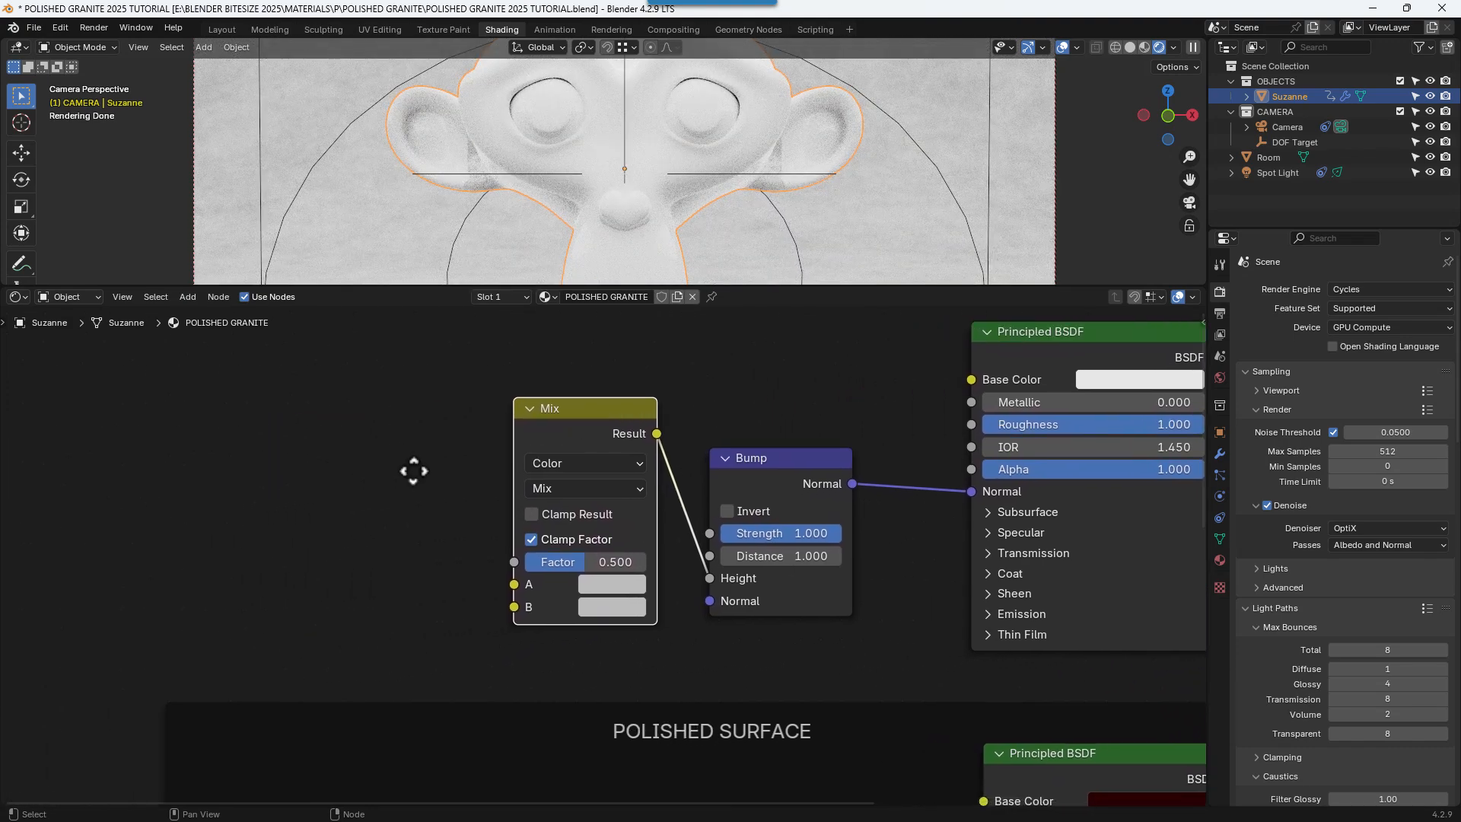
left_click(527, 541)
- Add another color Mix node feeding input A of the first one, with its blending mode set to Mix
left_click_drag(514, 584, 412, 470)
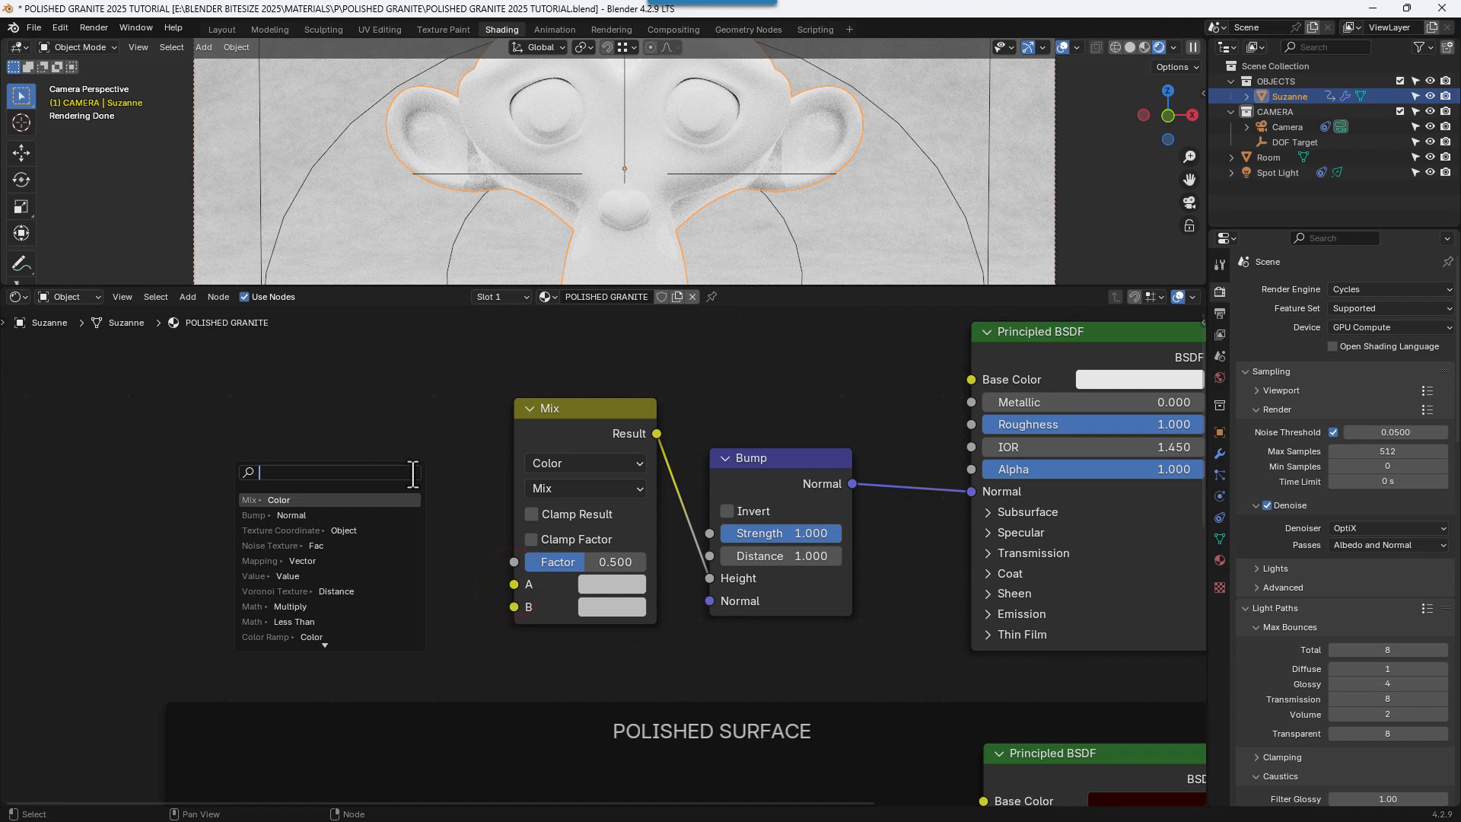
key("Return")
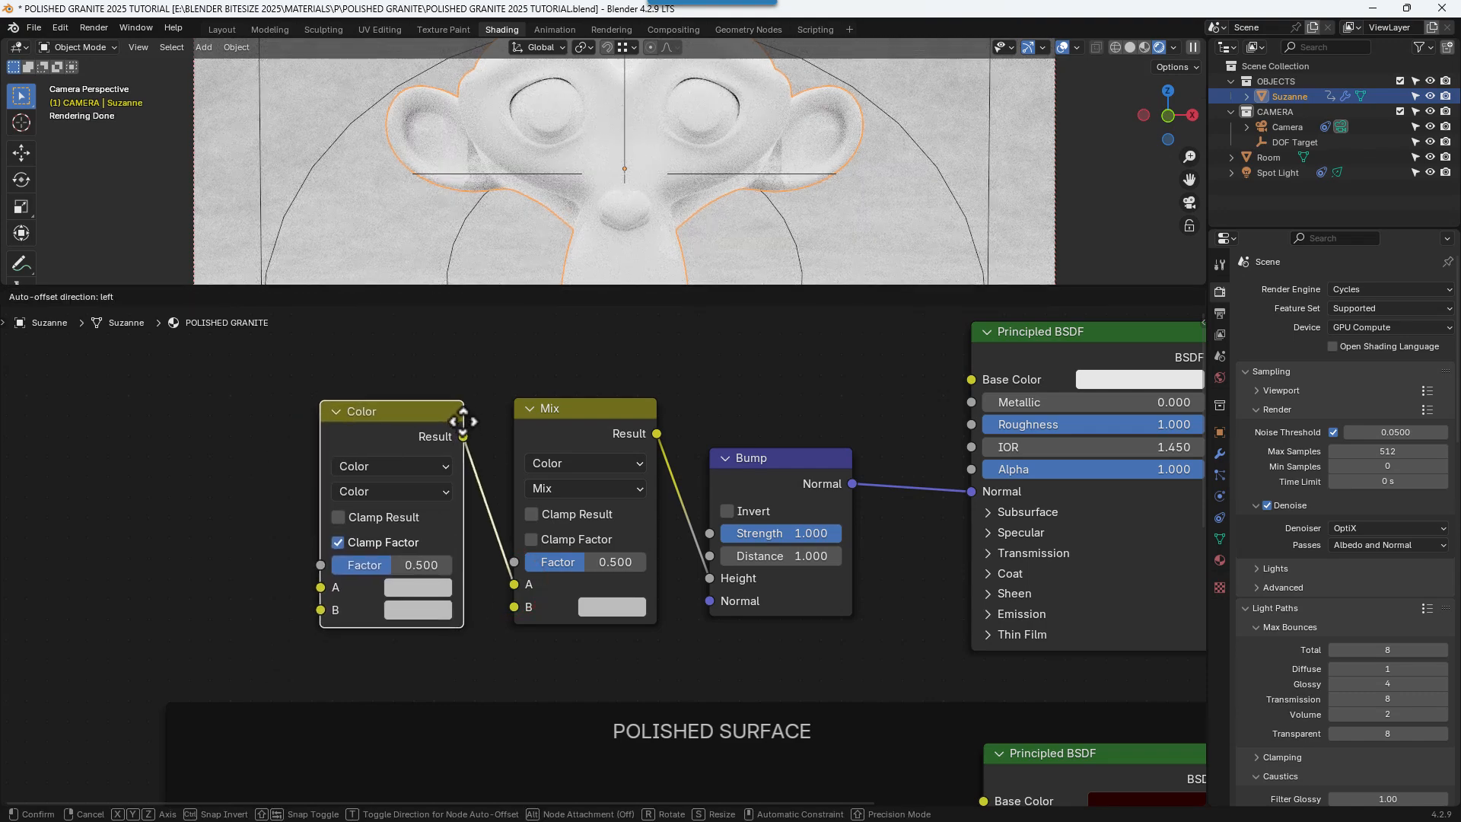
left_click(462, 421)
left_click(433, 491)
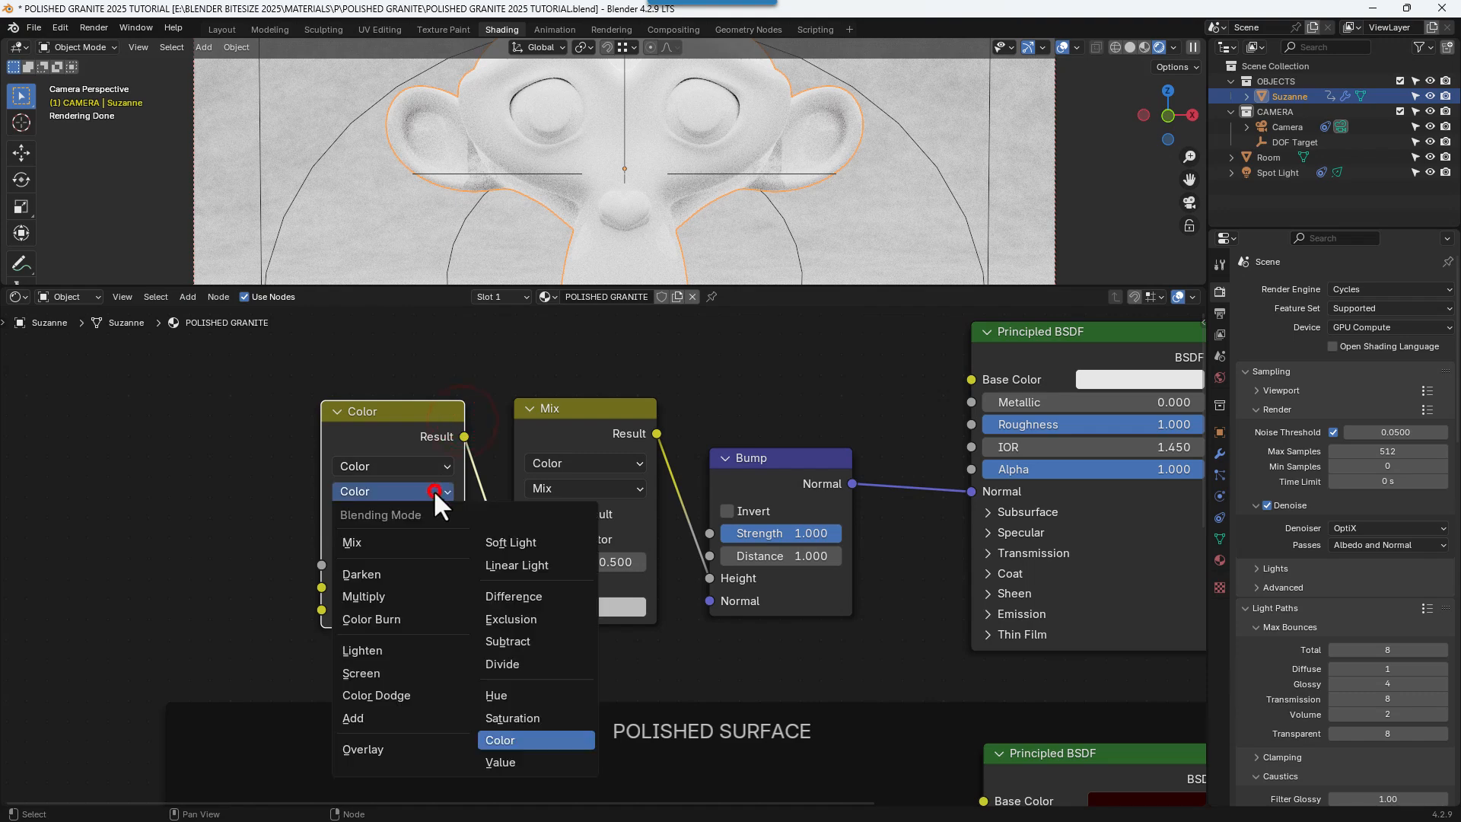
left_click(426, 540)
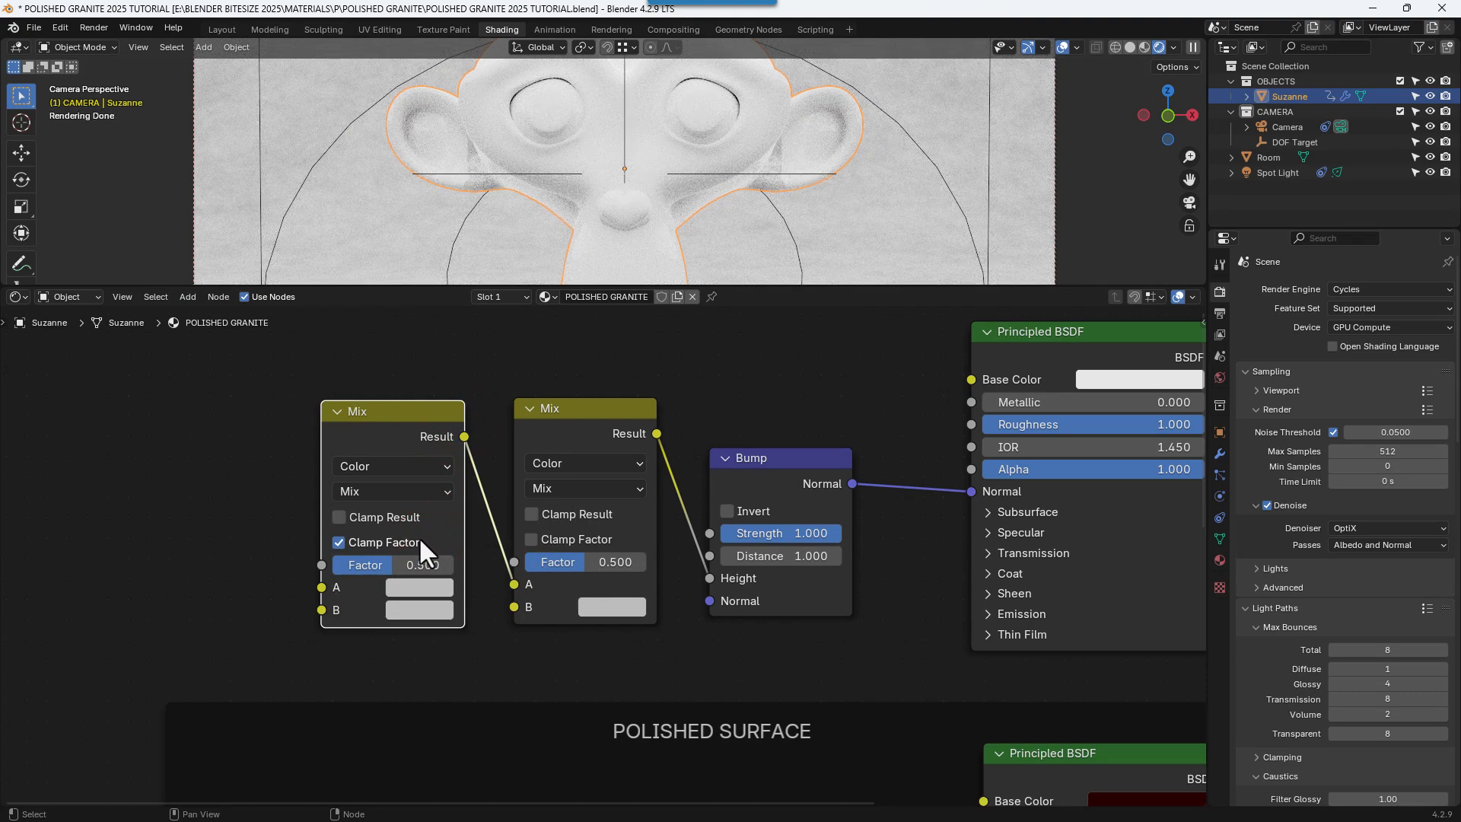
- Align both Mix nodes, the Bump and the upper Principled BSDF in an evenly spaced row, and move the row up away from the POLISHED SURFACE frame
scroll(403, 517, "down", 3)
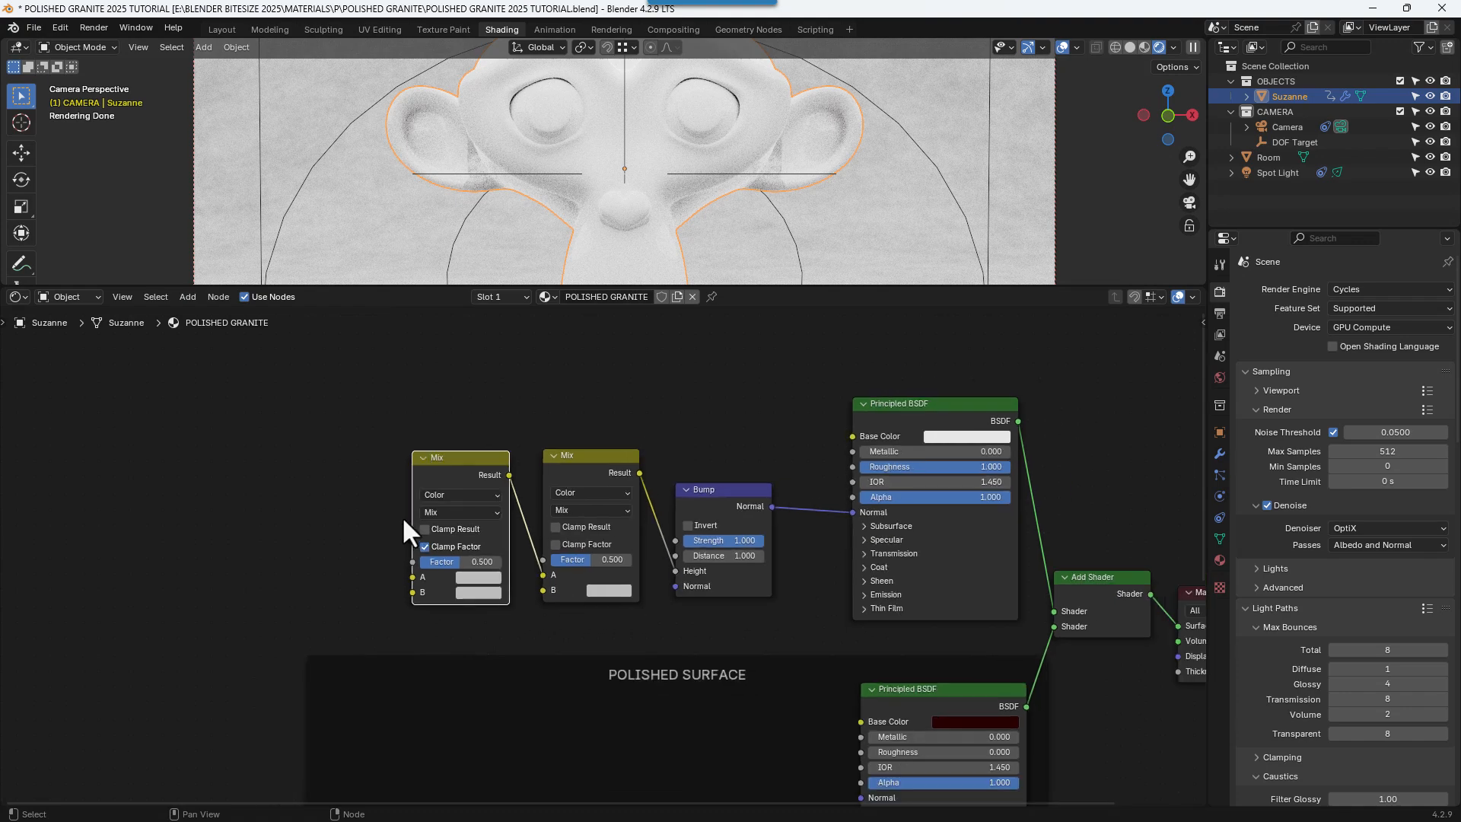
scroll(628, 448, "down", 1)
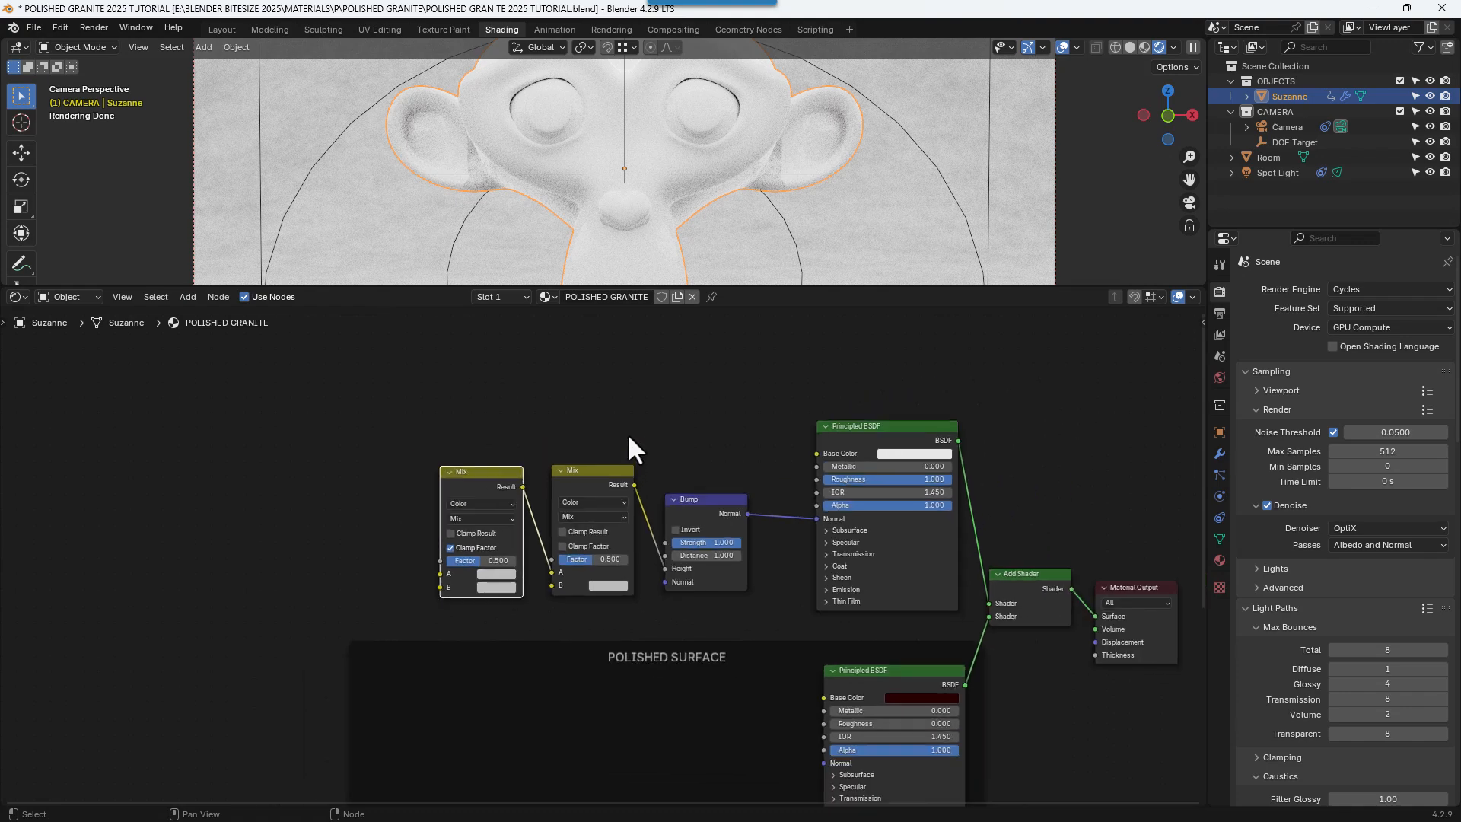
scroll(628, 439, "down", 1)
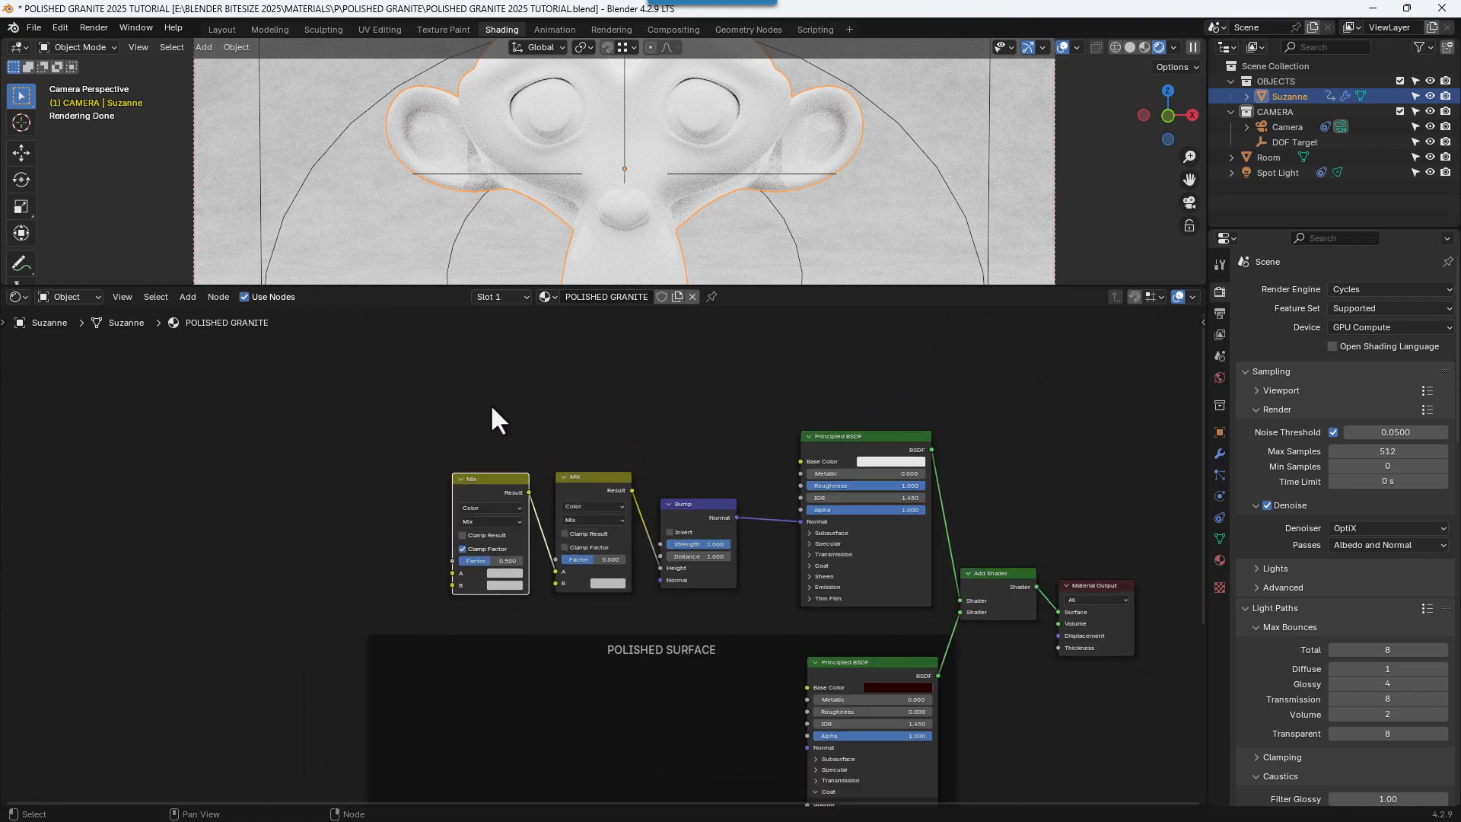
left_click_drag(392, 404, 860, 517)
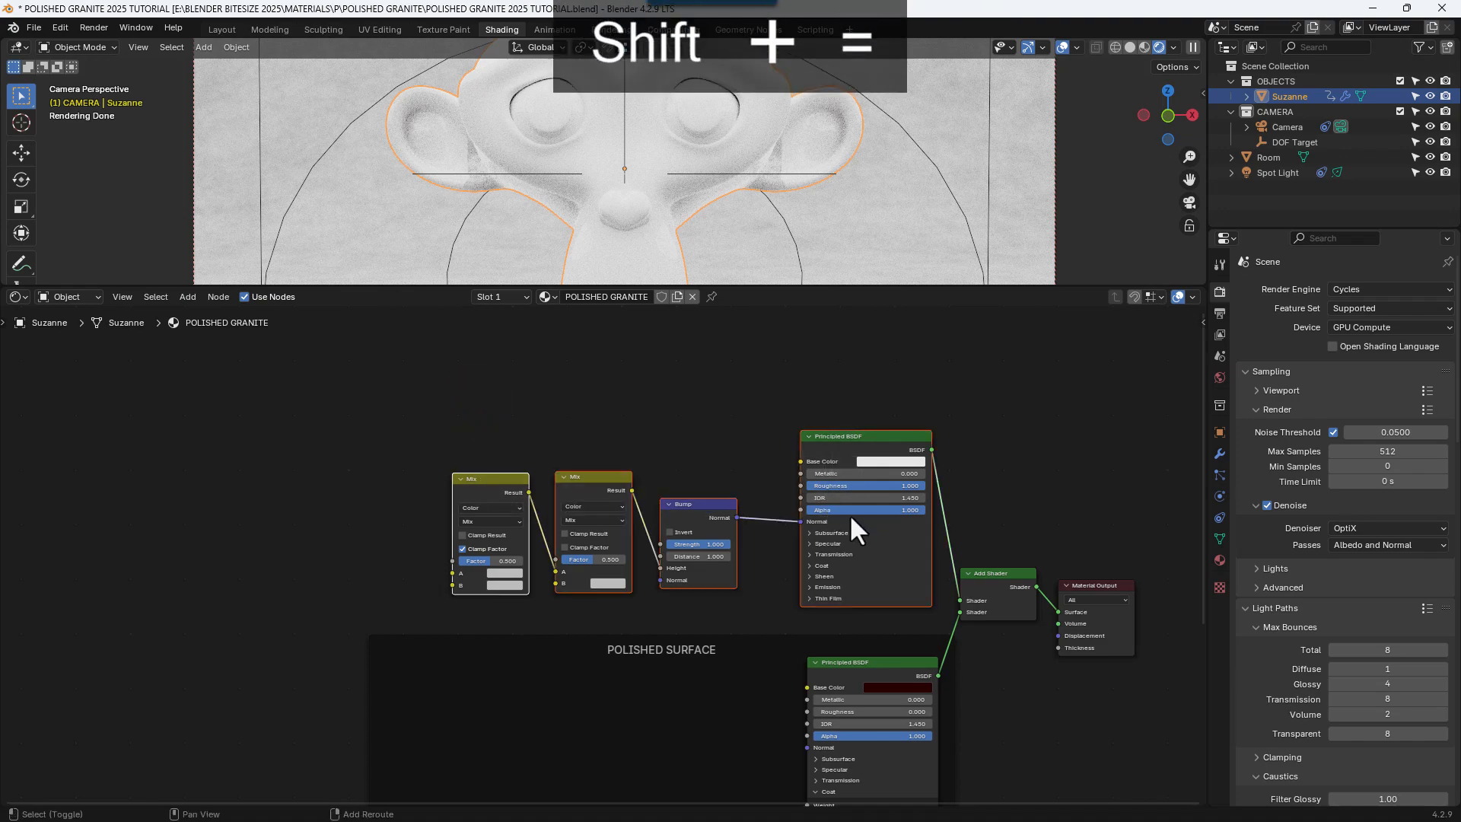
key("shift+equal")
key("s")
key("y")
key("0")
key("Return")
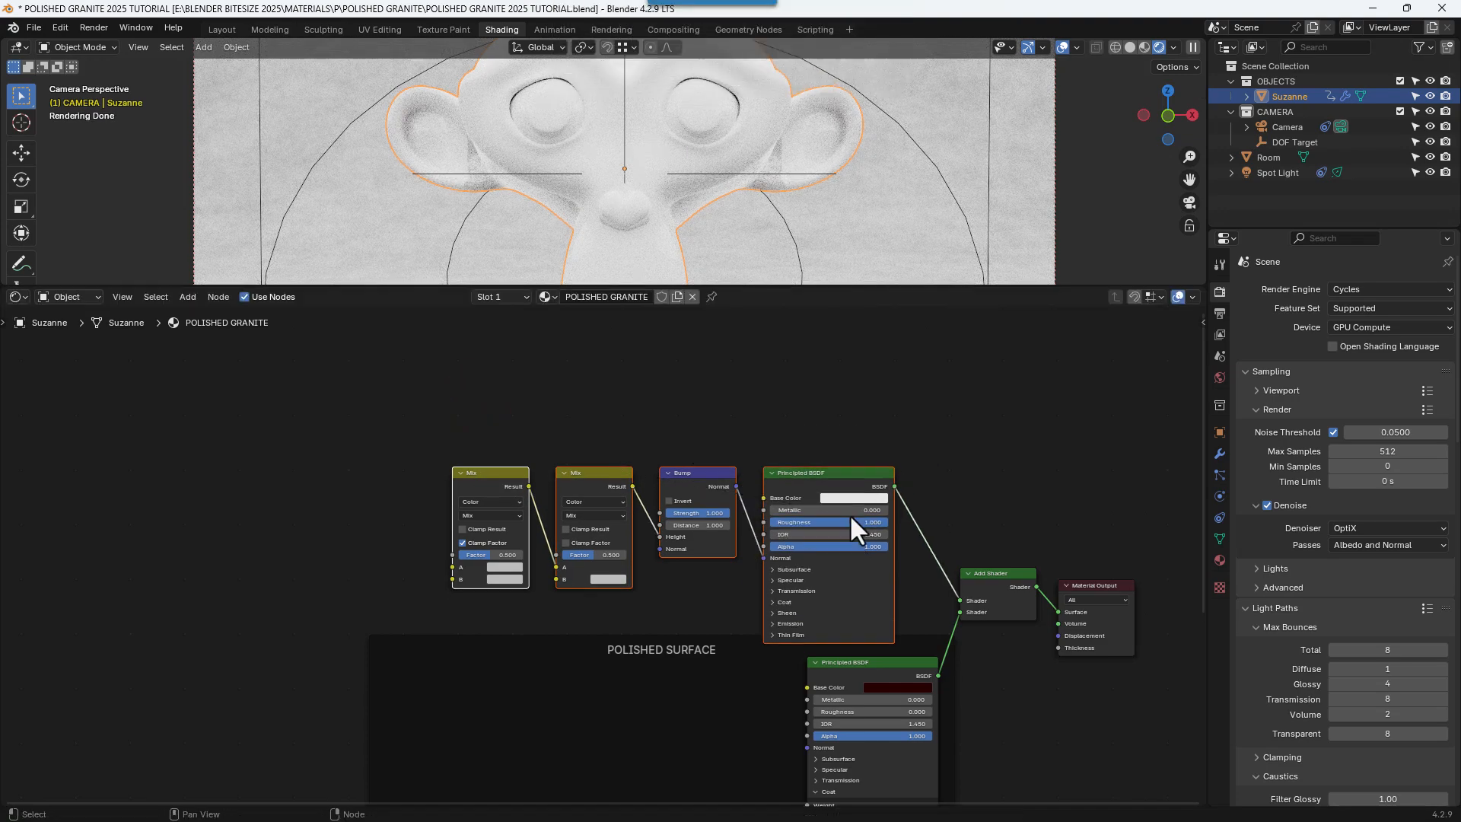
key("g")
key("y")
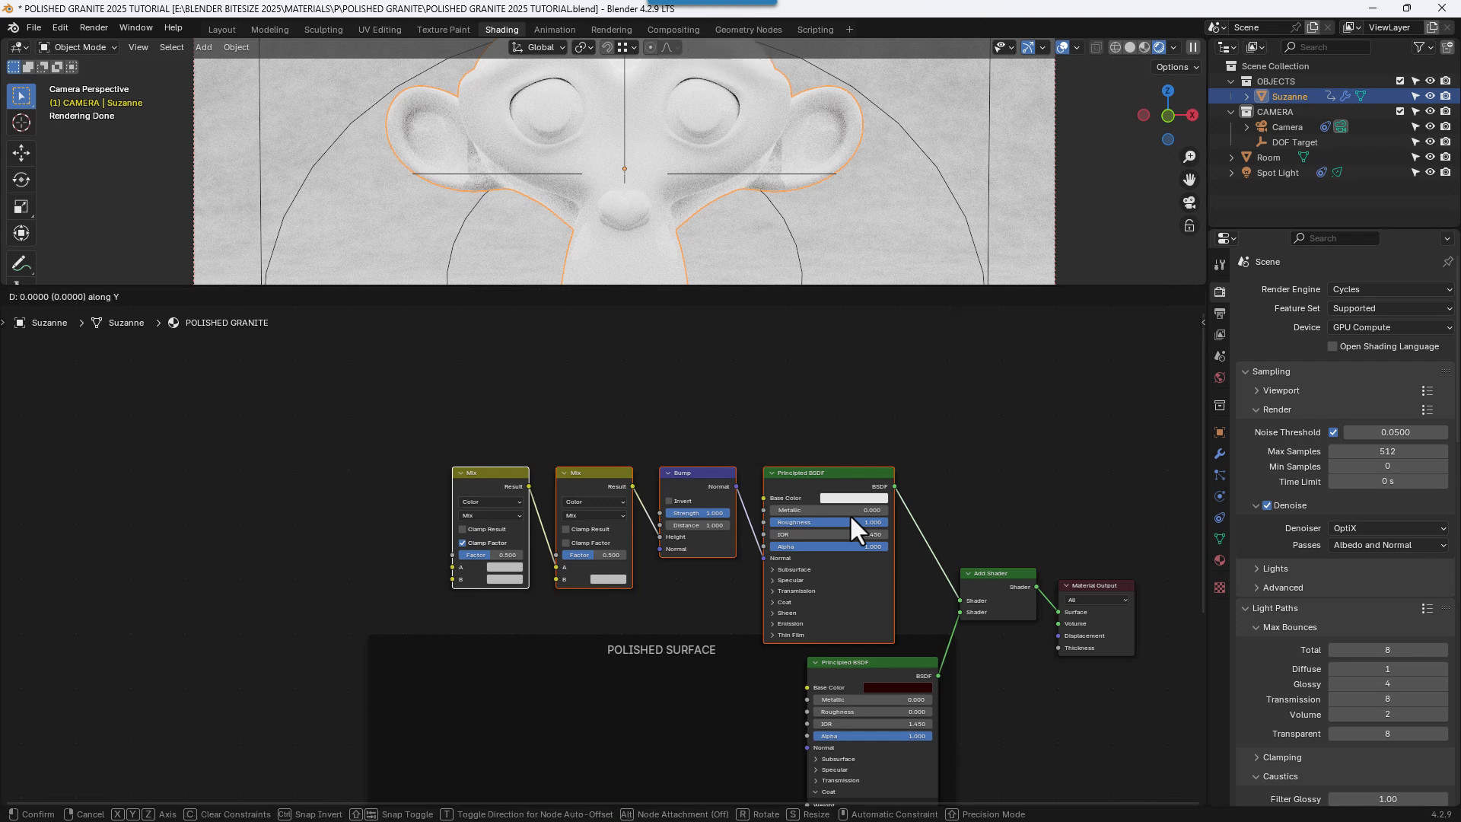
left_click(843, 459)
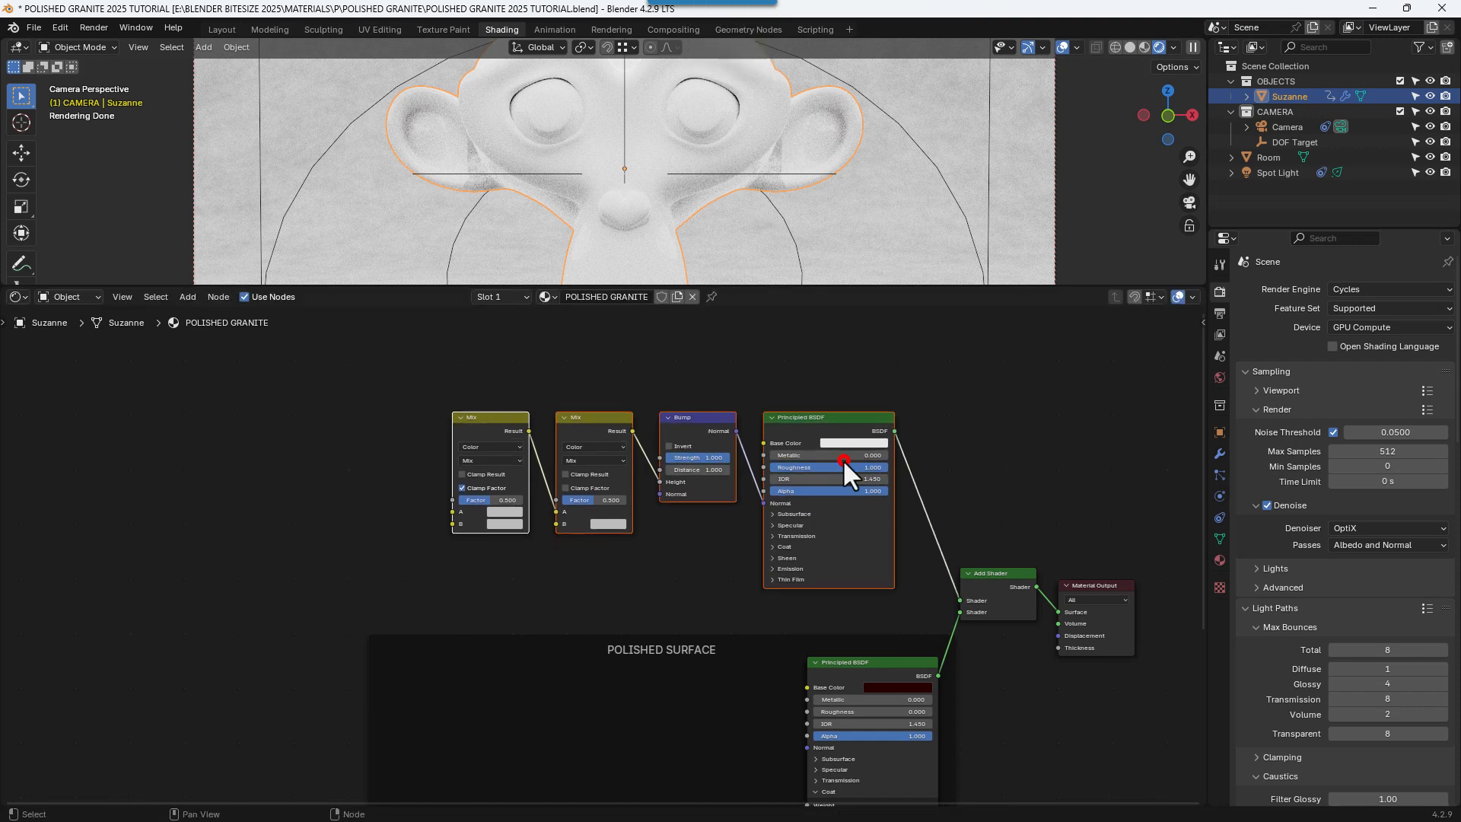
- Lower the Bump node and link the Result of the Mix node beside it to the upper Principled BSDF's Base Color
left_click(693, 420)
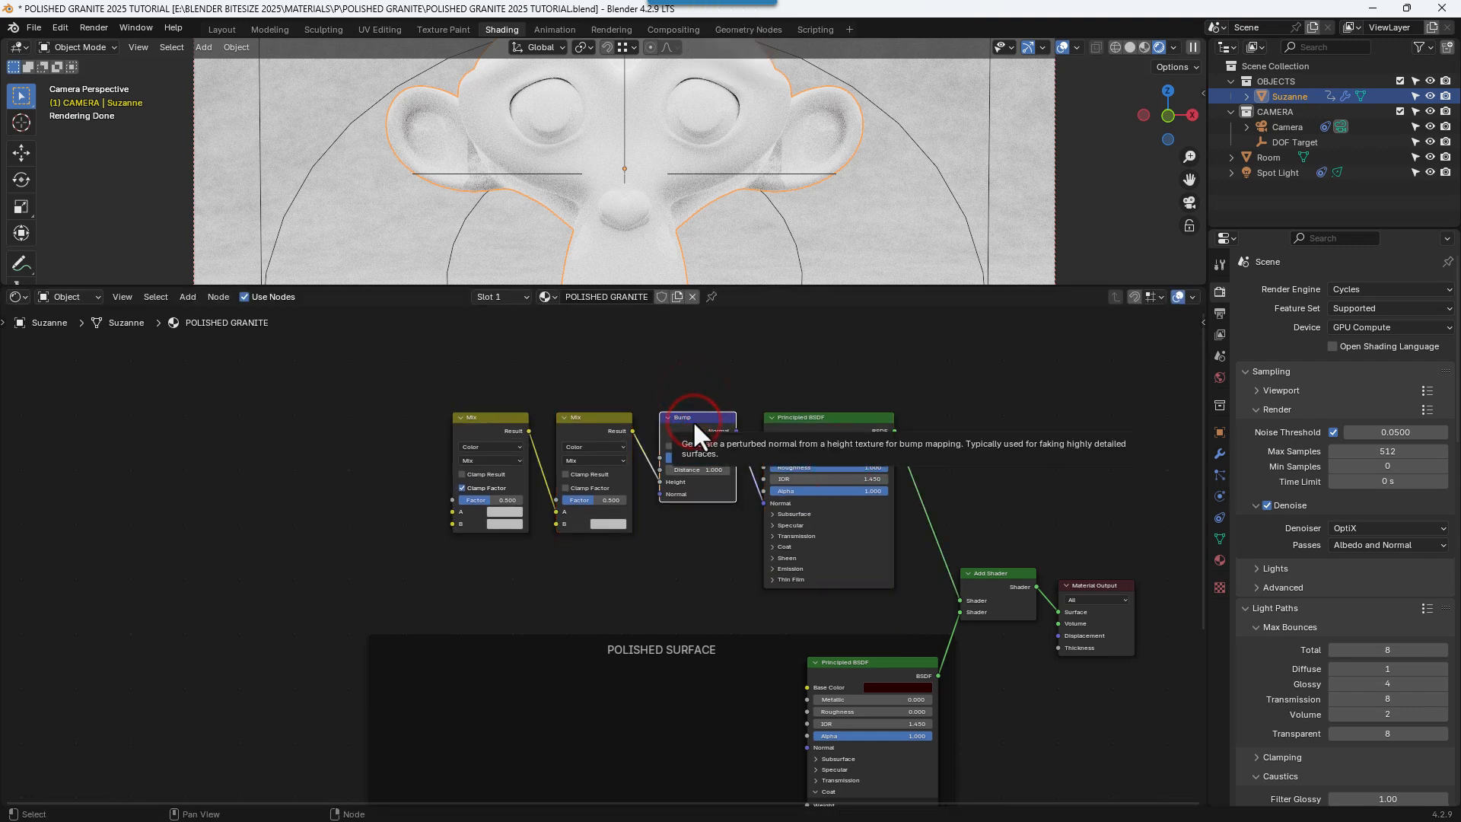
key("g")
key("y")
left_click(689, 466)
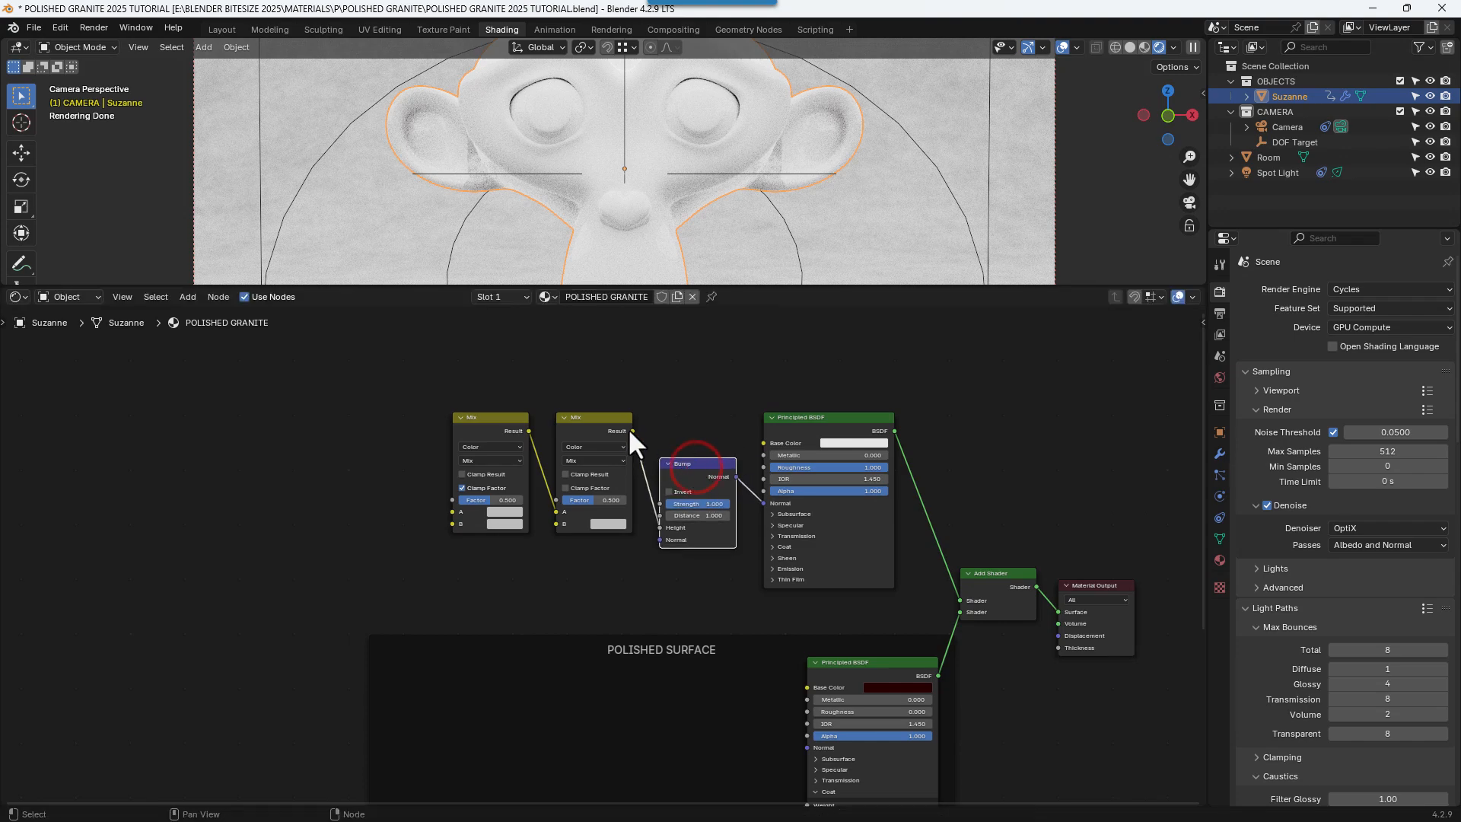
left_click_drag(630, 429, 753, 441)
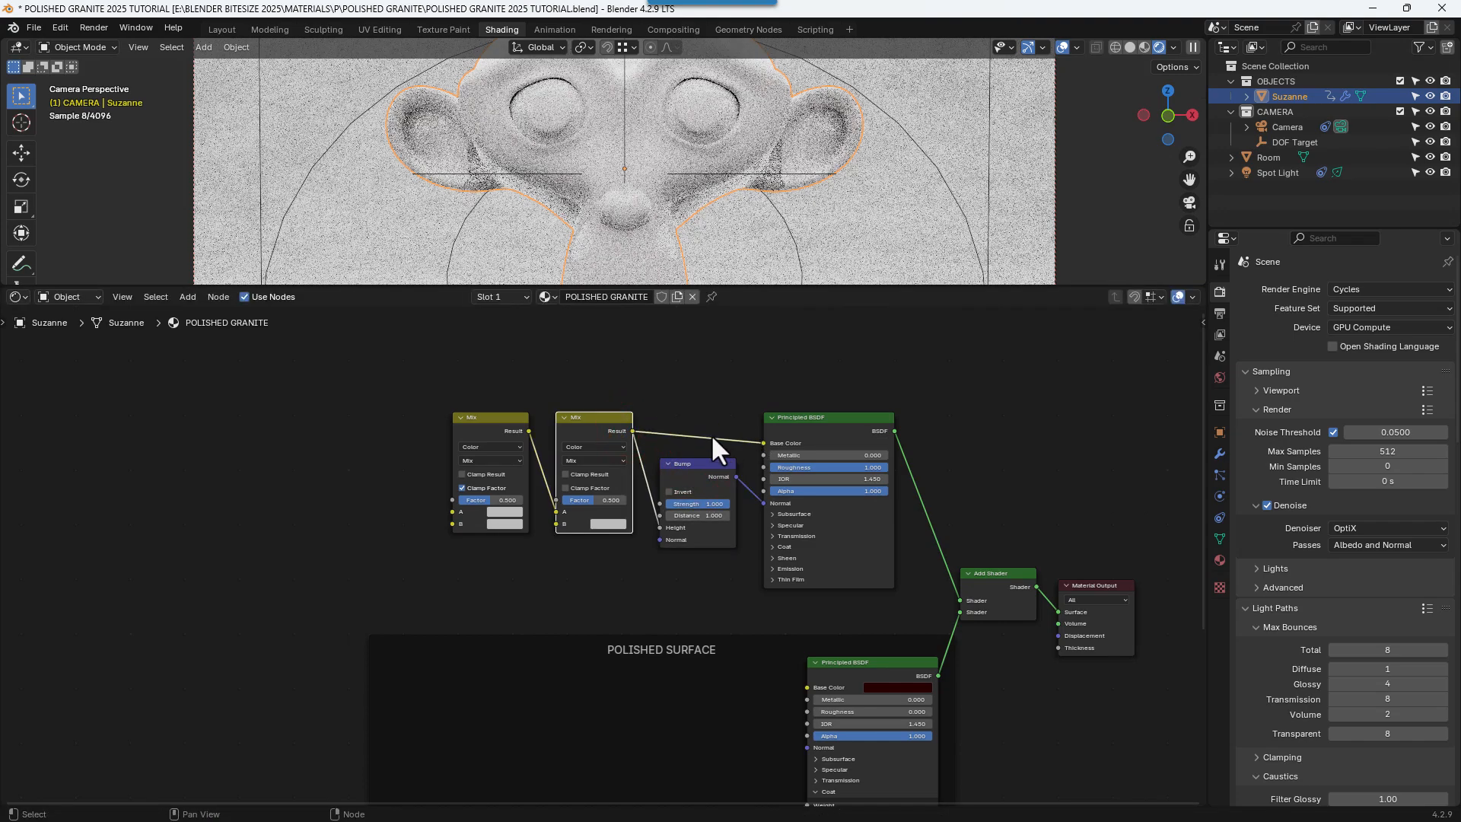
- Join the two Mix nodes, the Bump and the upper Principled BSDF in a frame named and labelled PATTERN
middle_click_drag(709, 399, 710, 408)
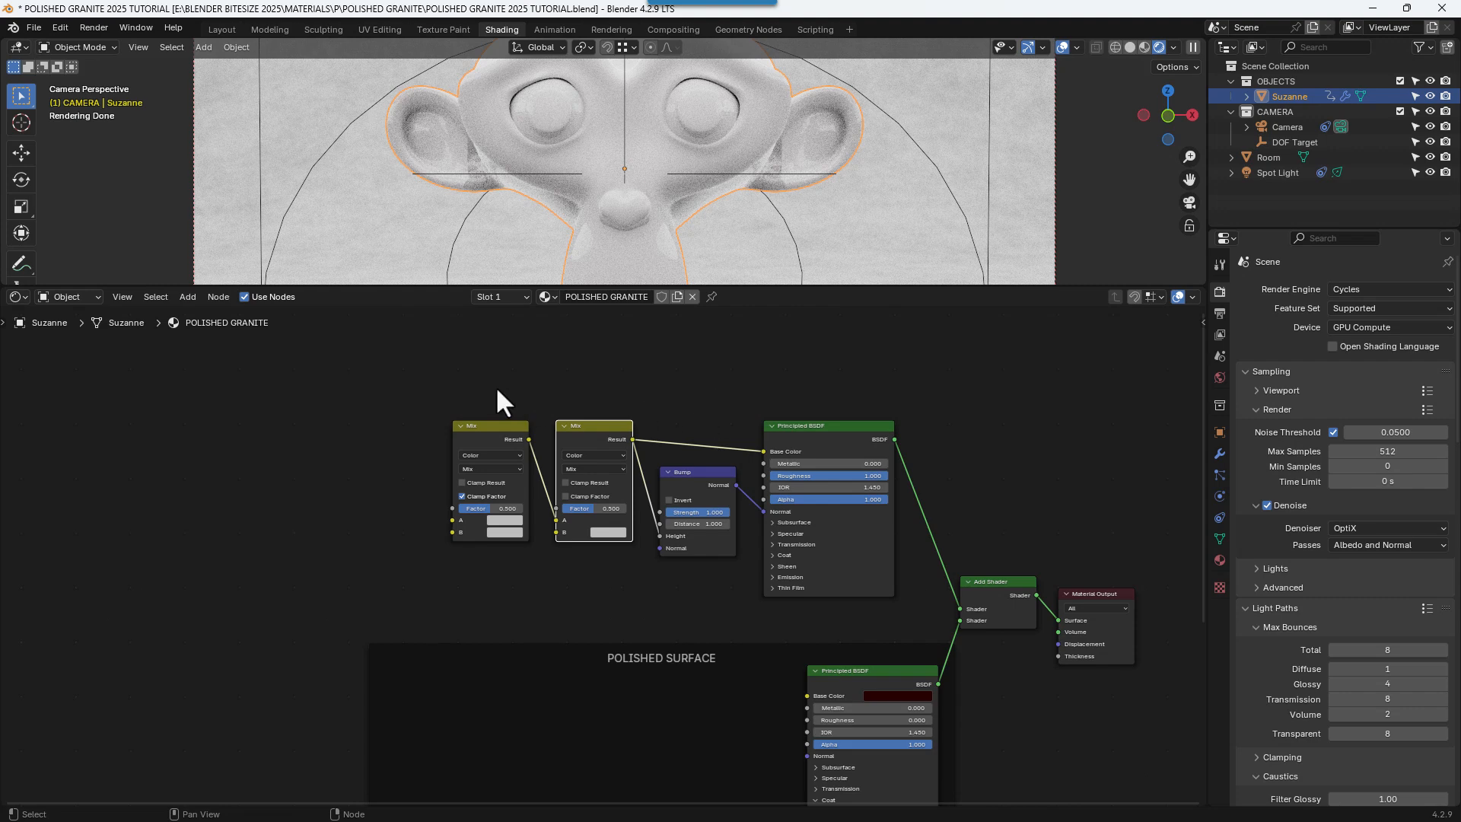
left_click_drag(438, 367, 848, 553)
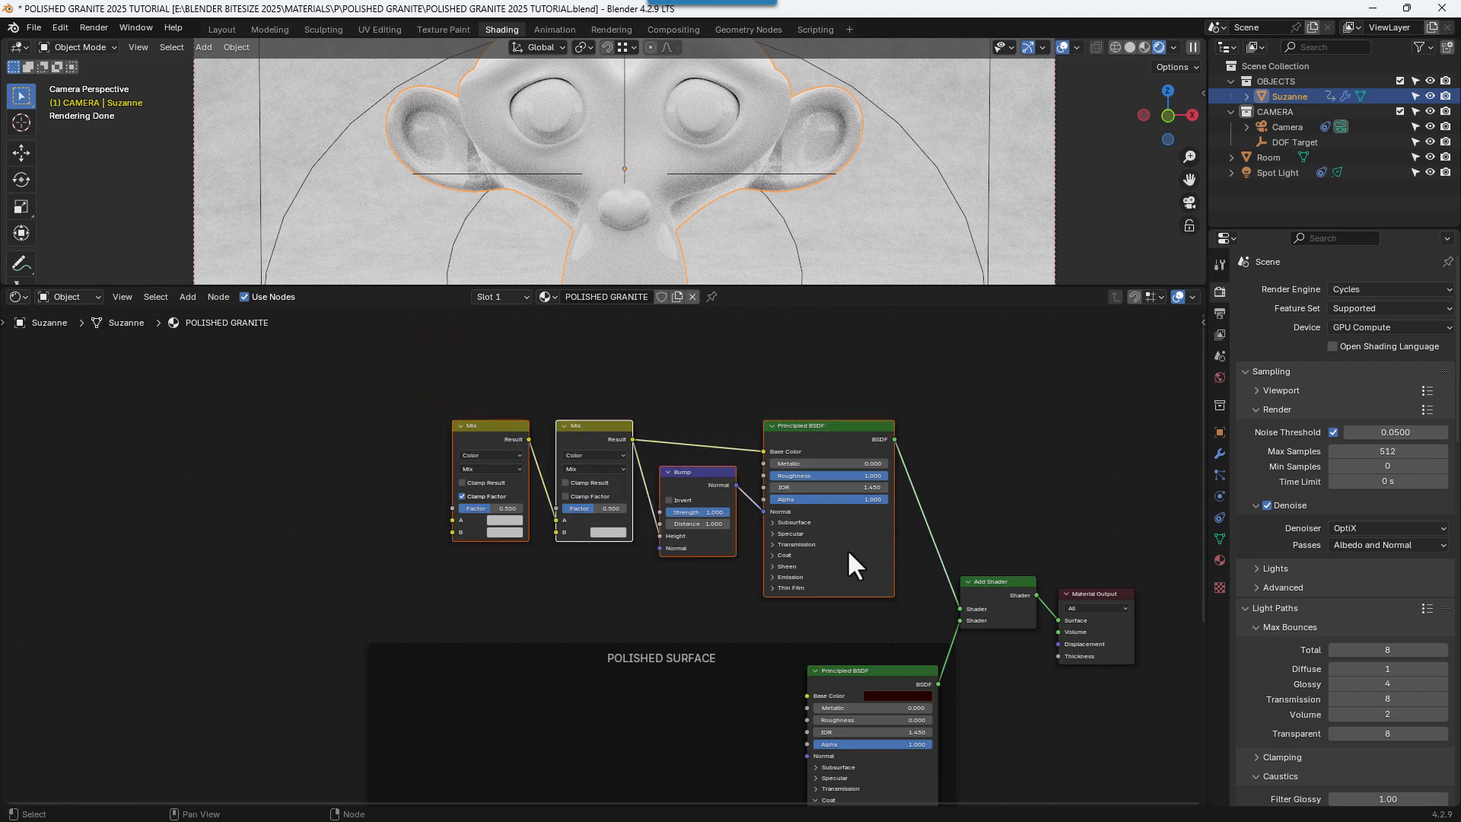
key("ctrl+j")
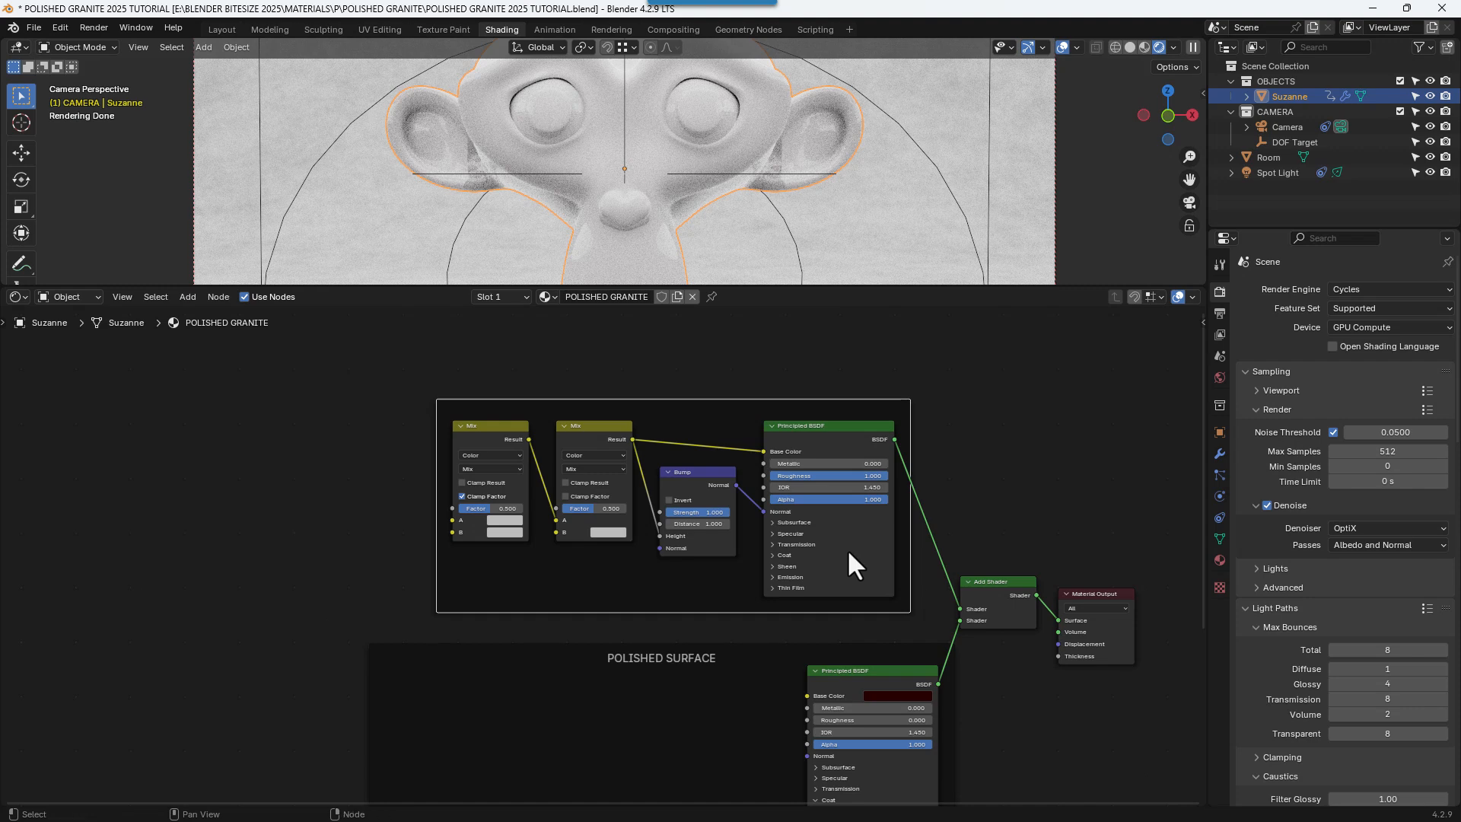
key("n")
left_click(1132, 365)
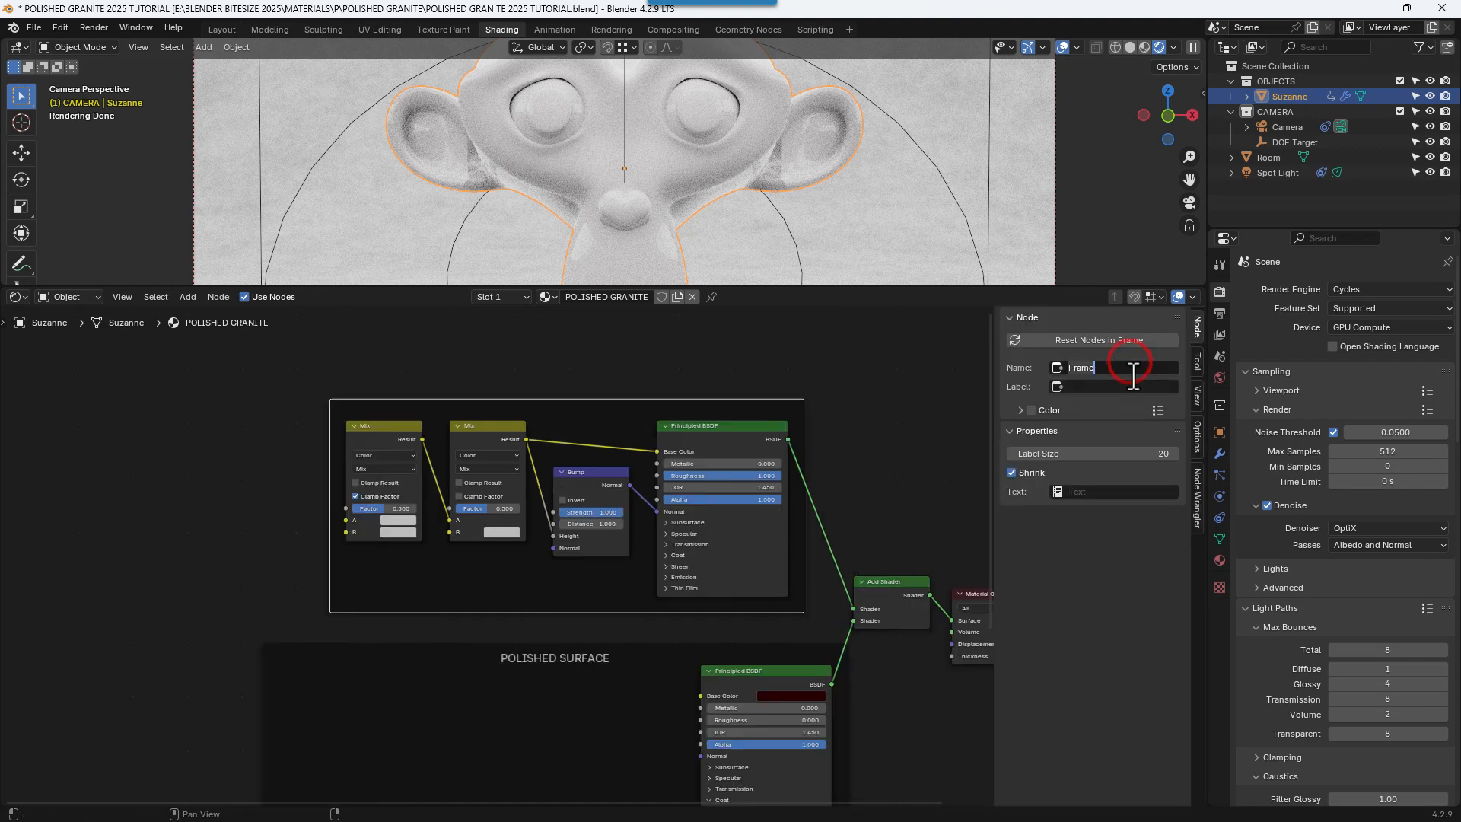
type("PATTERN")
key("Tab")
type("PATTER")
key("Return")
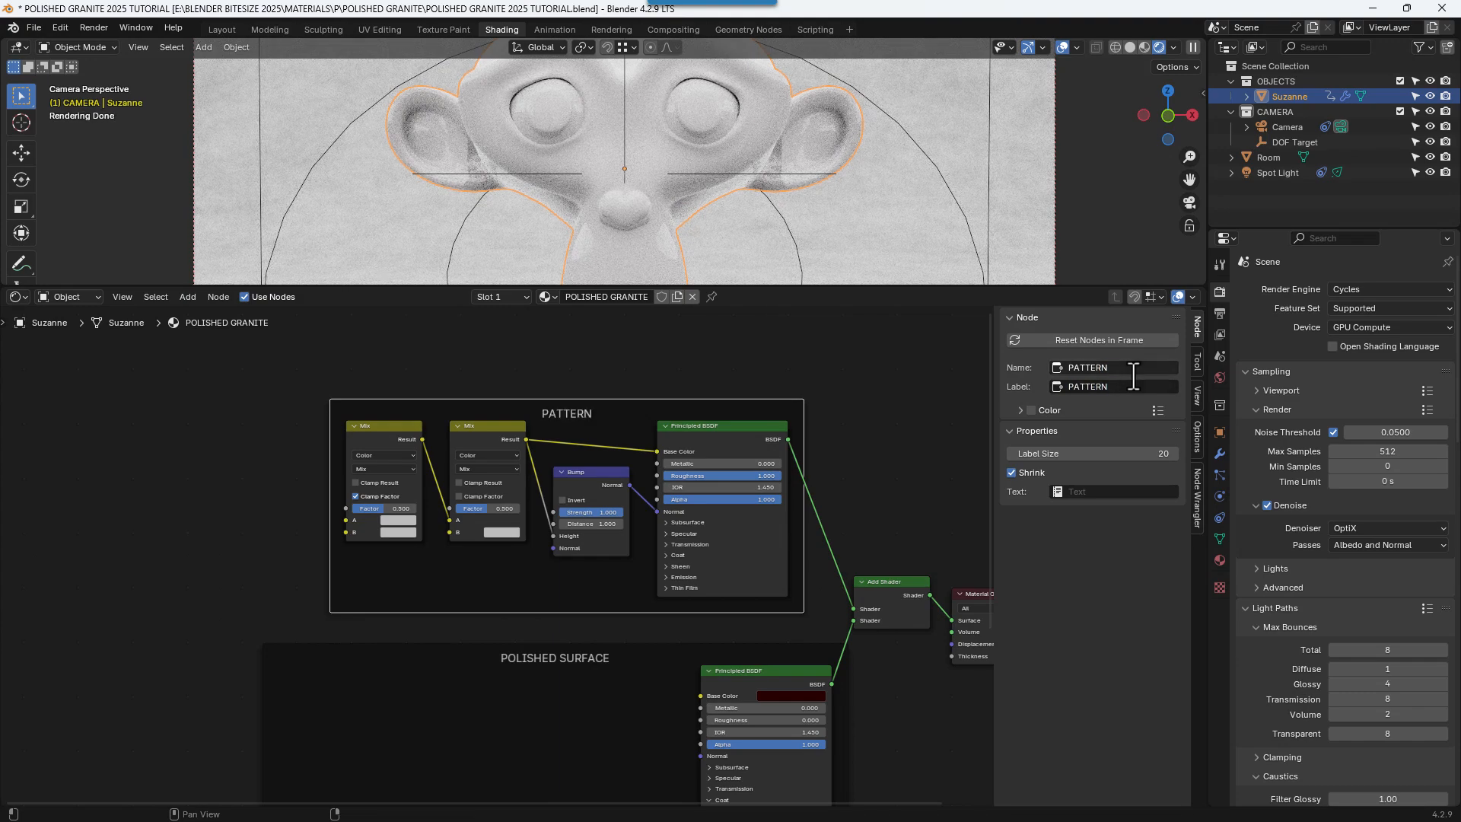
- Hide the node properties sidebar and shift the PATTERN frame so its right edge lines up with the POLISHED SURFACE frame
left_click(874, 414)
left_click_drag(888, 587, 982, 582)
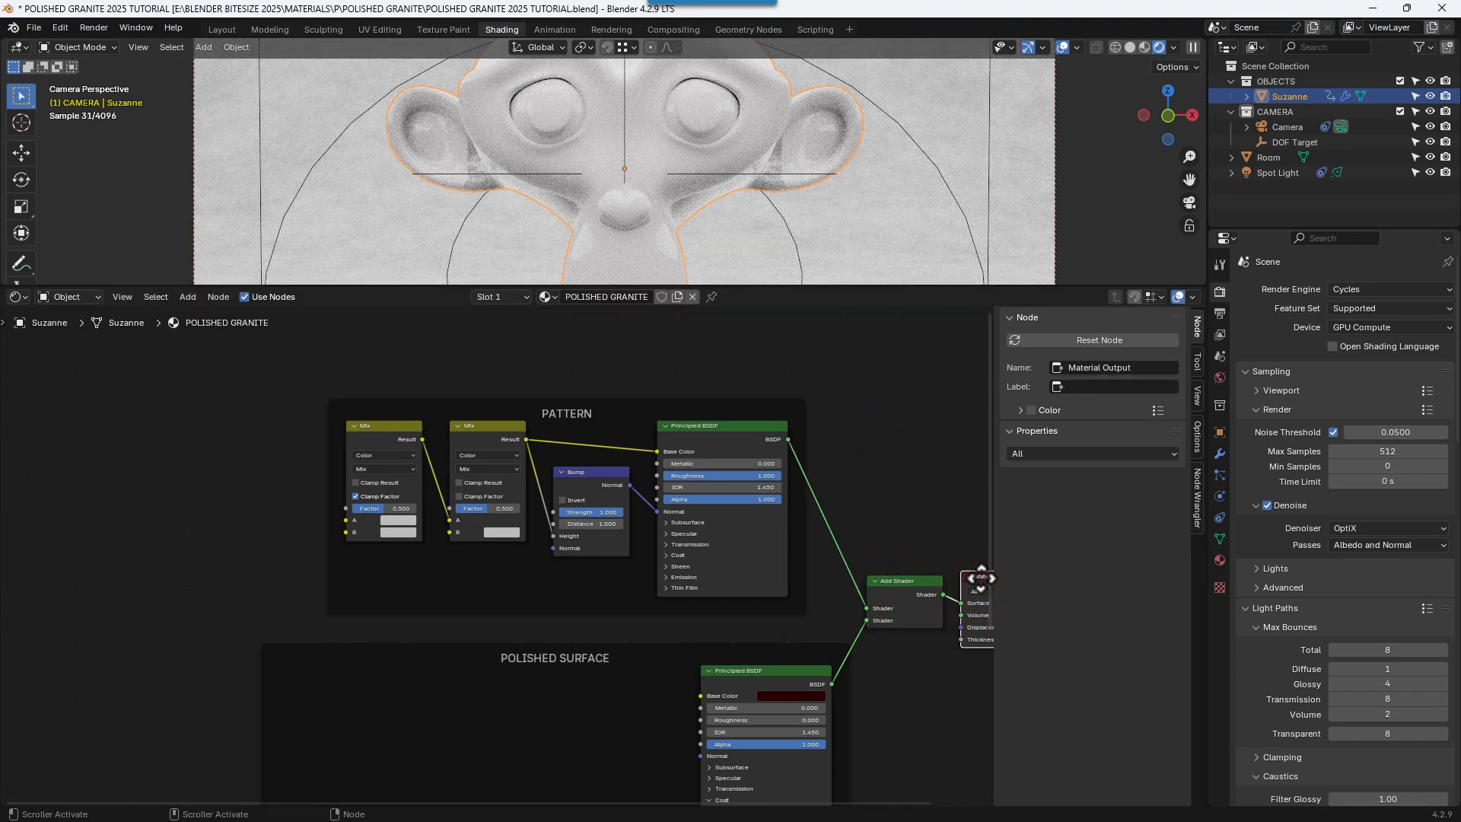
key("n")
left_click_drag(886, 405, 929, 423)
- Move the Add Shader and Material Output up beside the PATTERN frame and align them on the same height
left_click_drag(1041, 500, 1111, 501)
key("y")
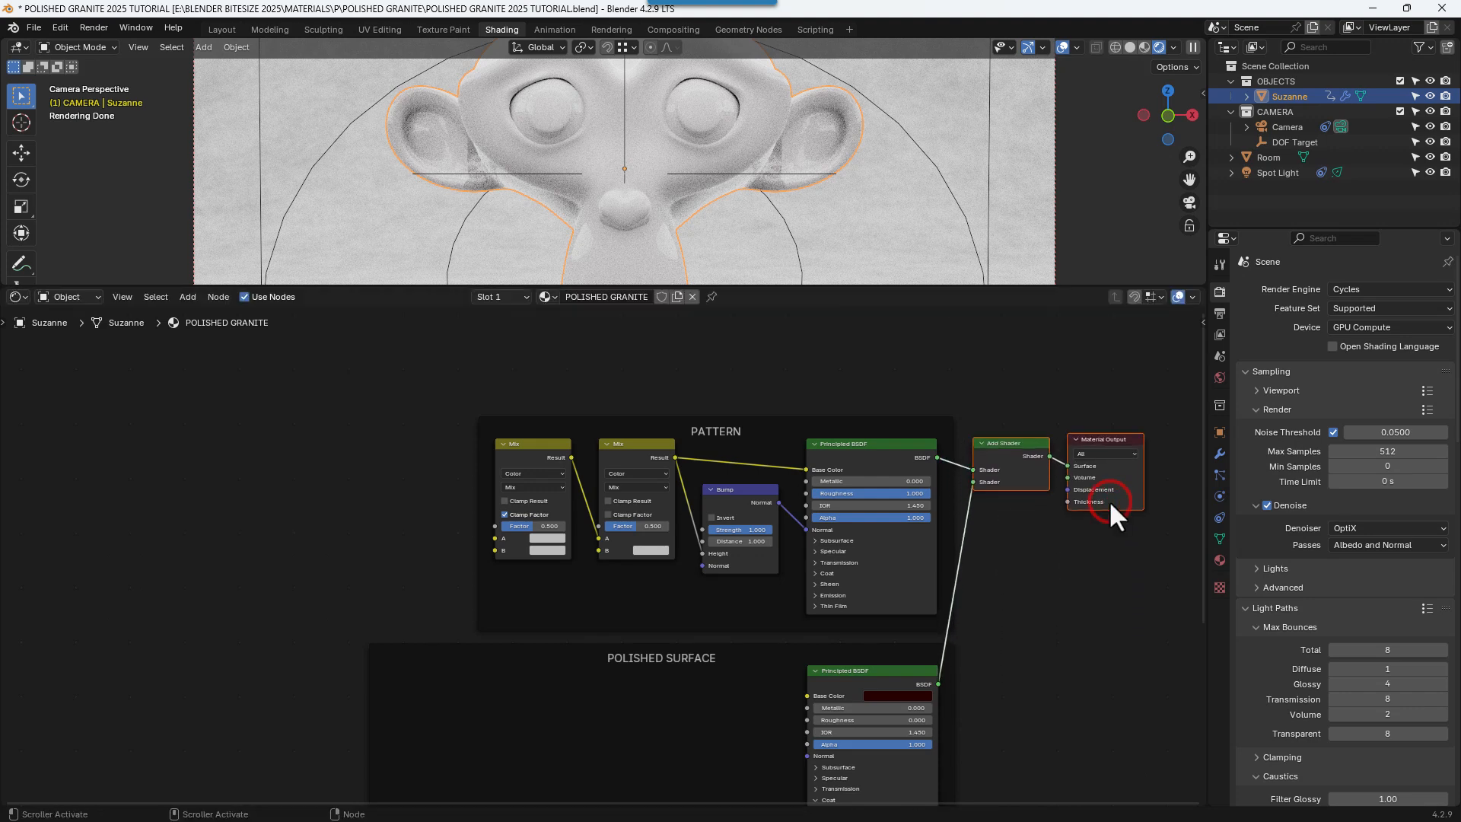
key("s")
key("y")
key("0")
key("Return")
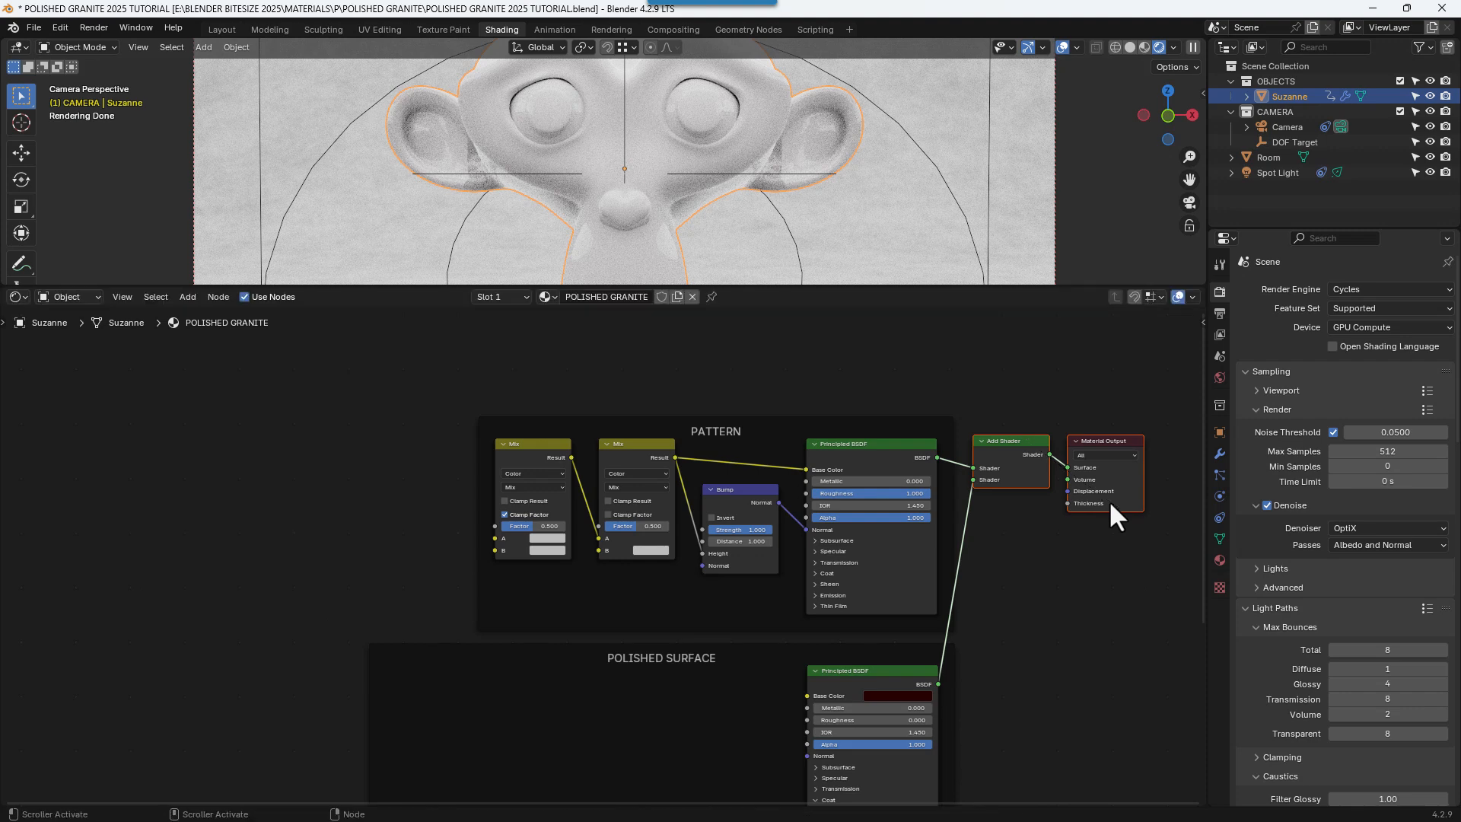
key("g")
key("y")
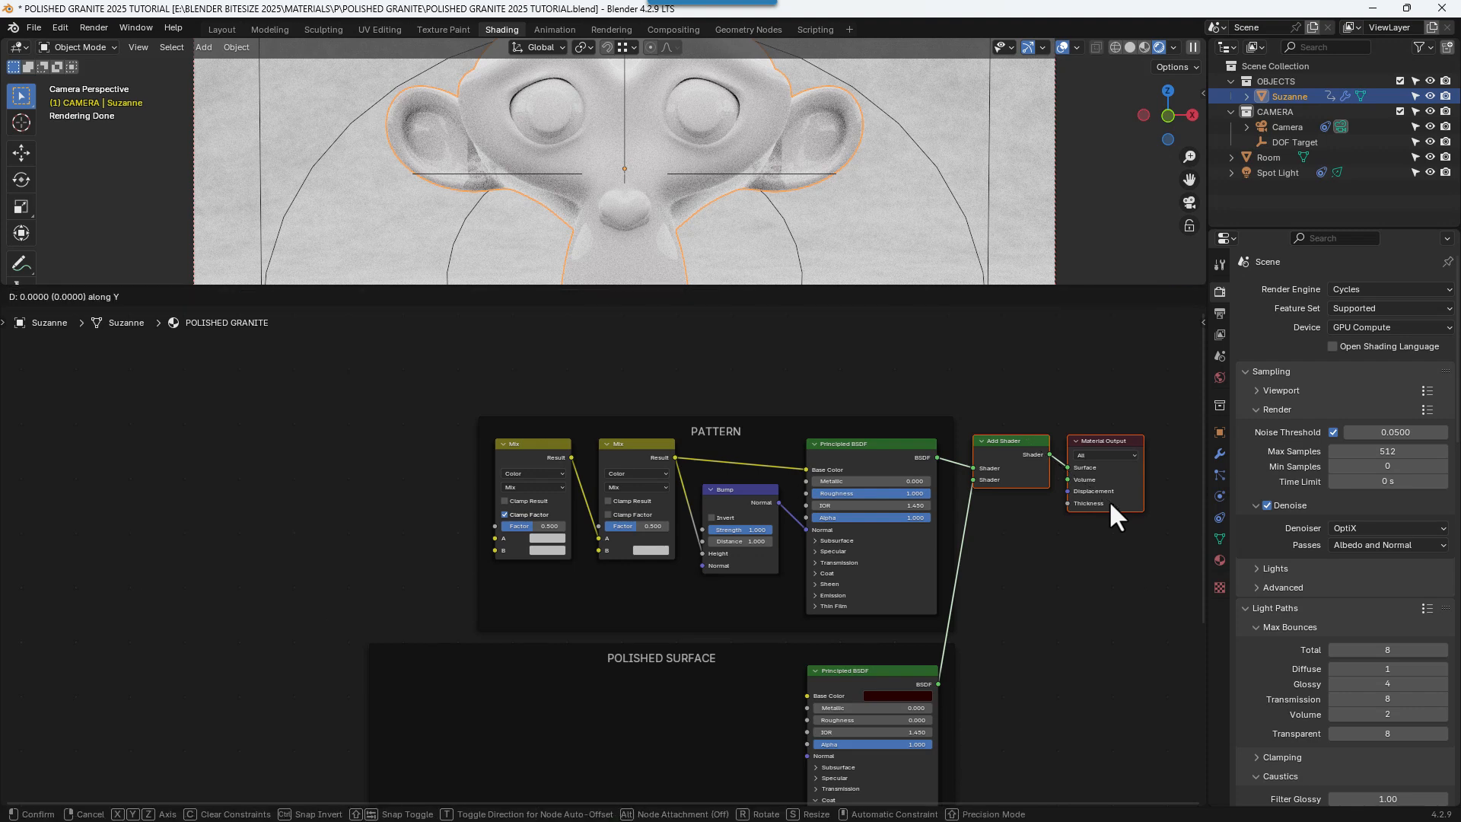
left_click(1108, 512)
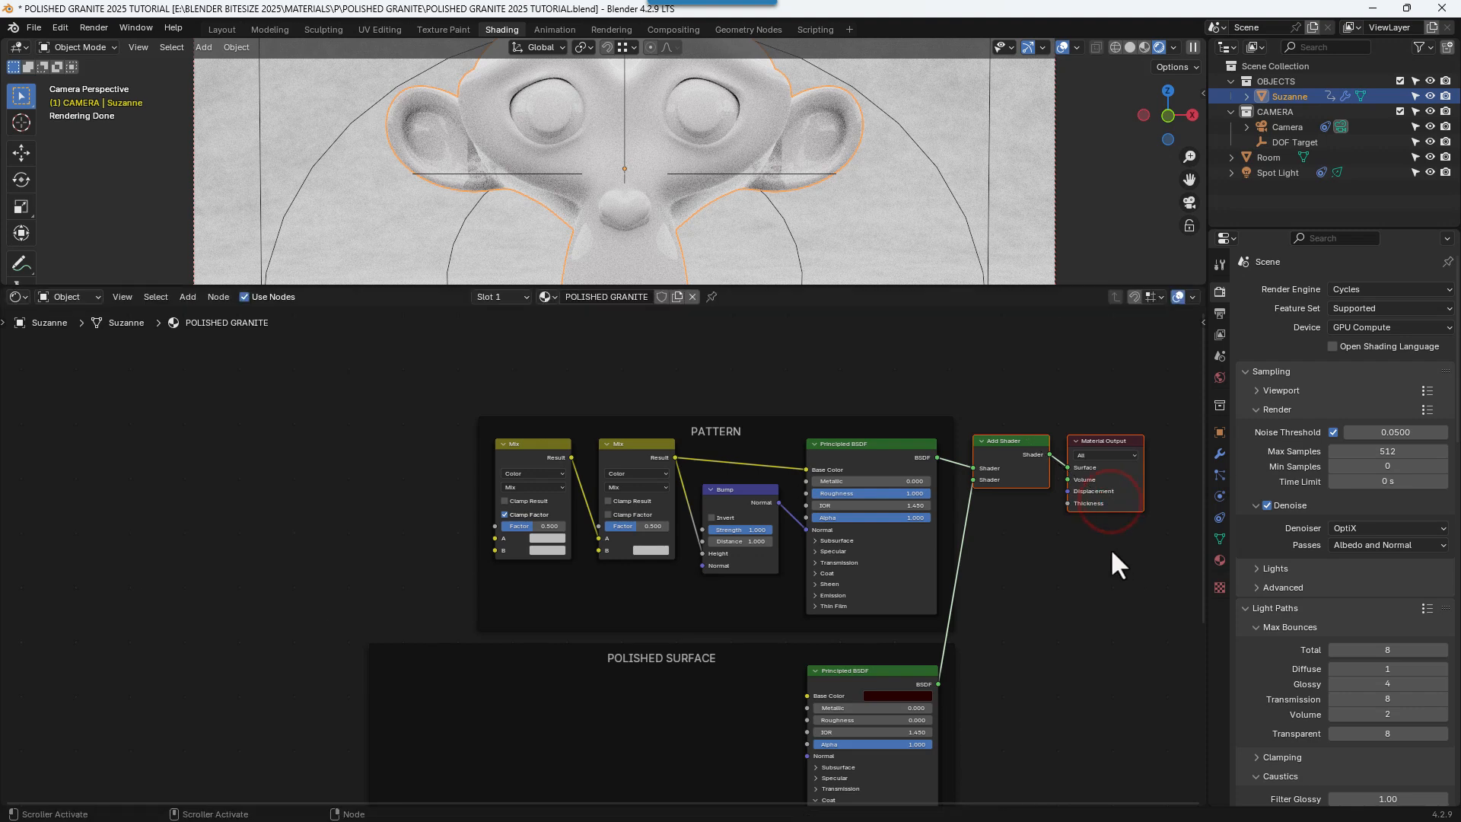
- Bring the whole node tree into view and save the blend file
scroll(1111, 548, "down", 1)
scroll(1052, 572, "down", 1)
middle_click_drag(1044, 581, 1102, 477)
key("ctrl+s")
scroll(1085, 481, "down", 1)
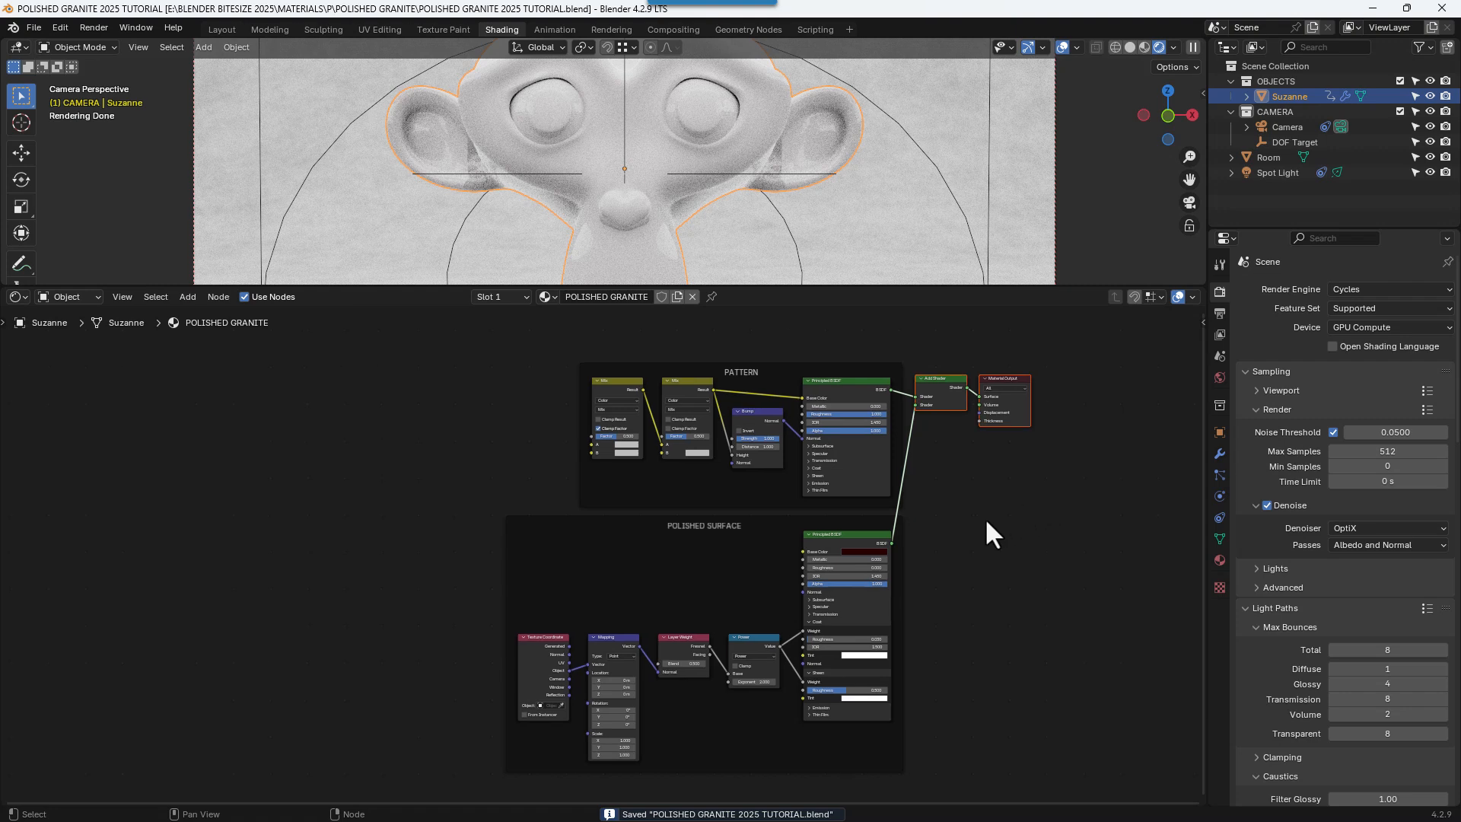
- Add a Noise Texture in the empty area left of the PATTERN frame and preview its output on Suzanne
middle_click_drag(989, 532, 1085, 503)
scroll(1142, 522, "up", 1)
left_click(1085, 503)
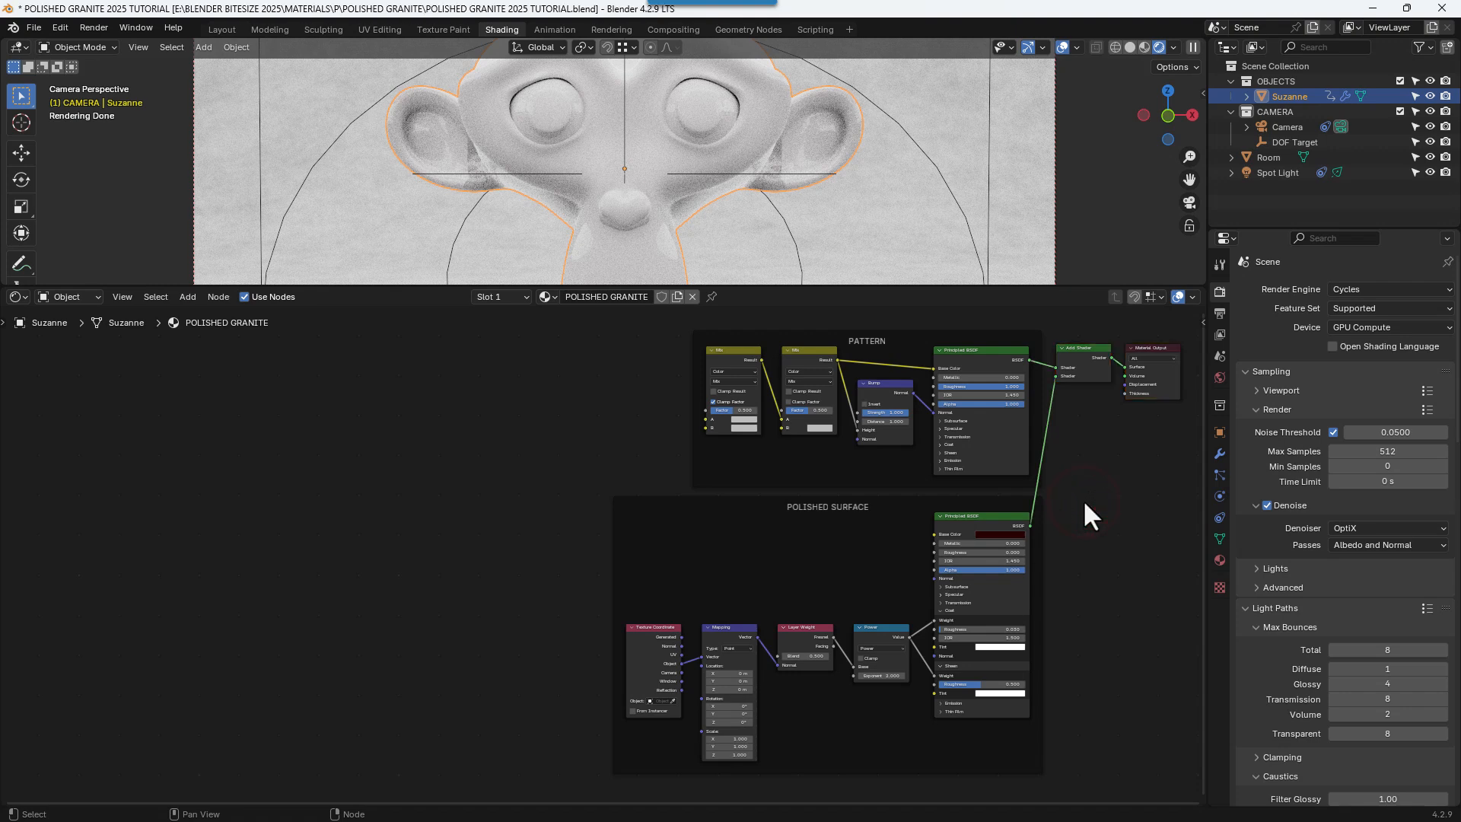
key("shift+a")
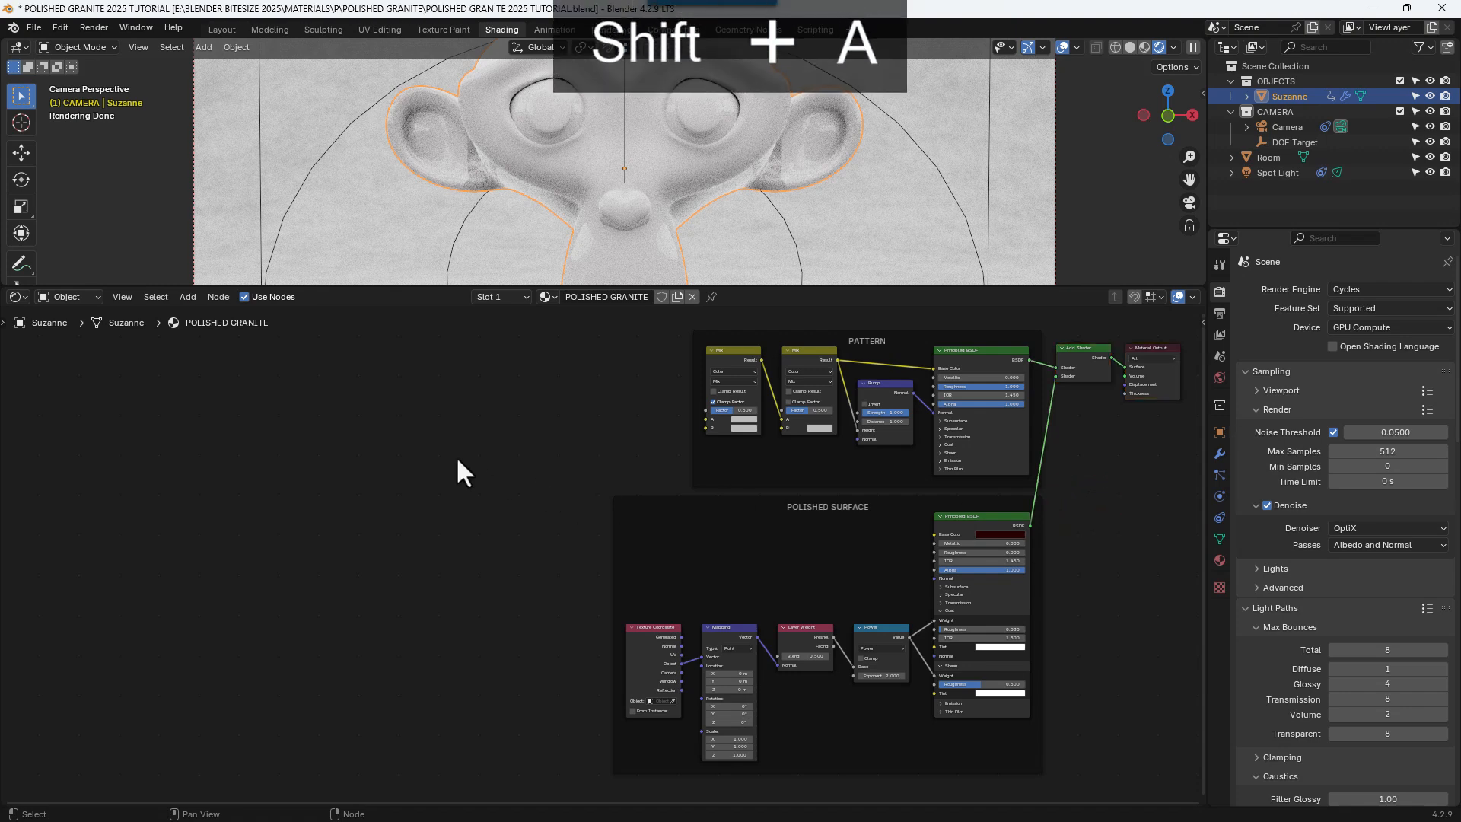
type("NOI")
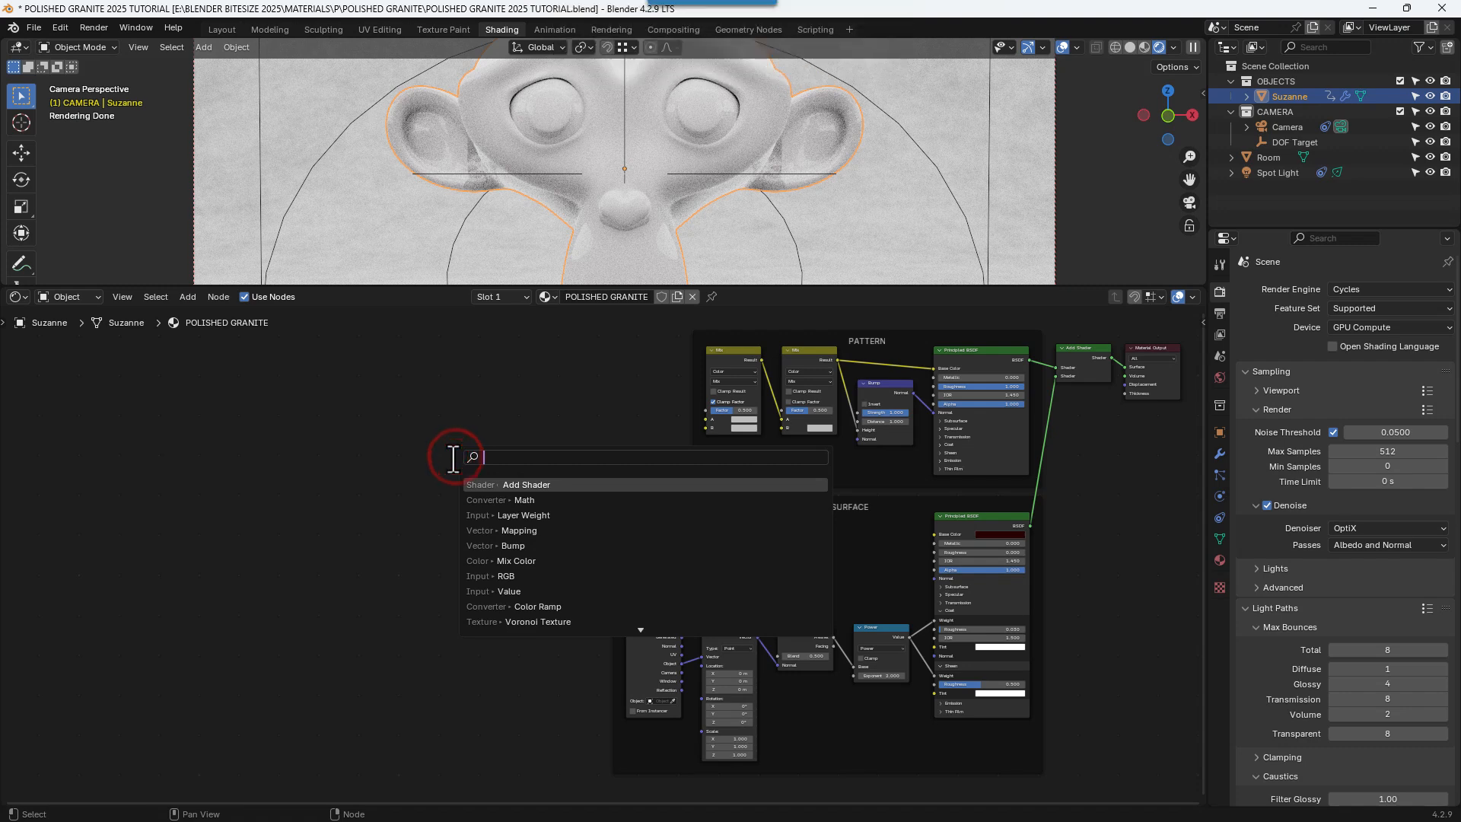
type("SE")
key("Return")
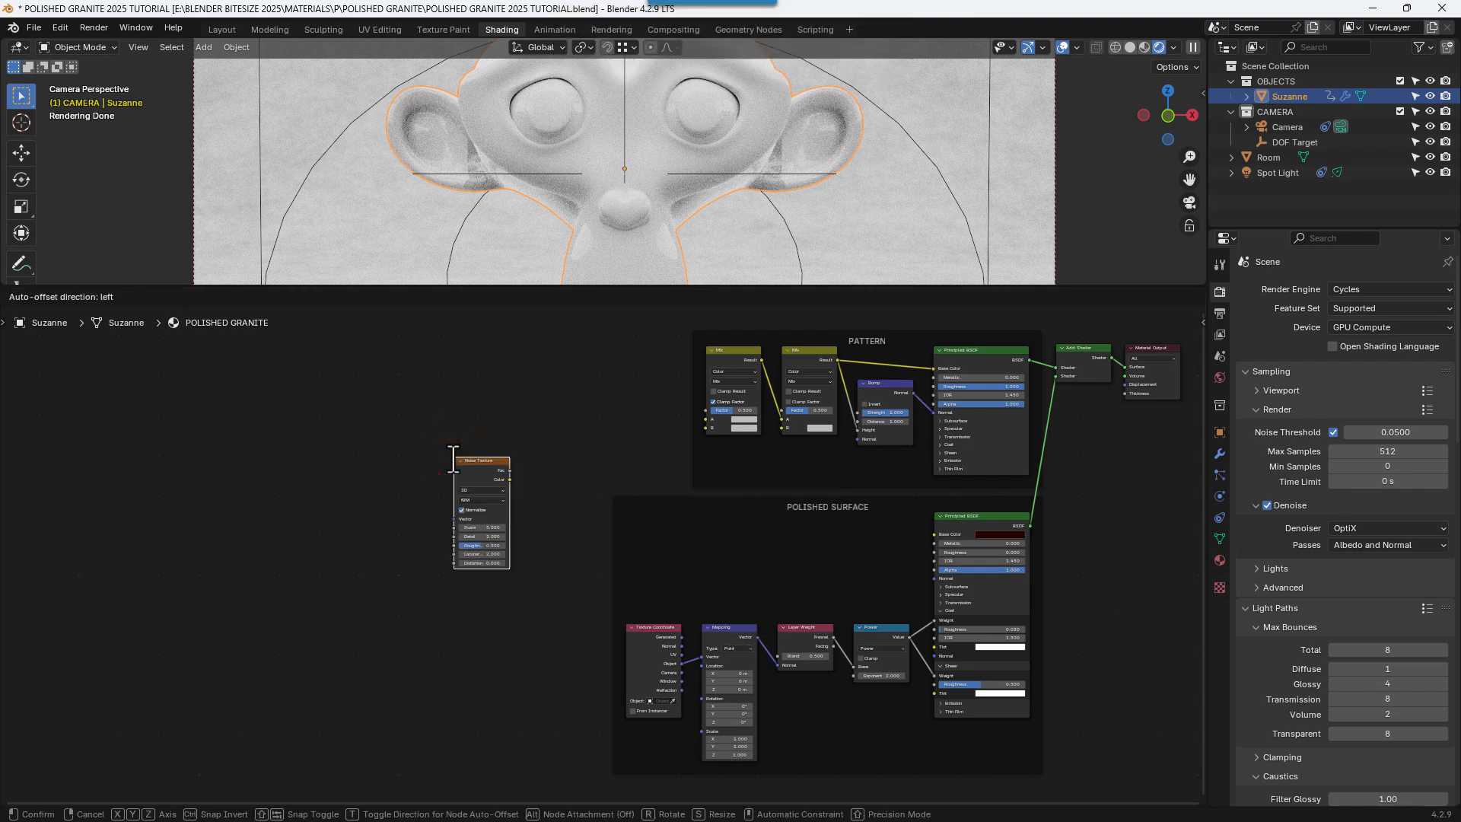
left_click(353, 374)
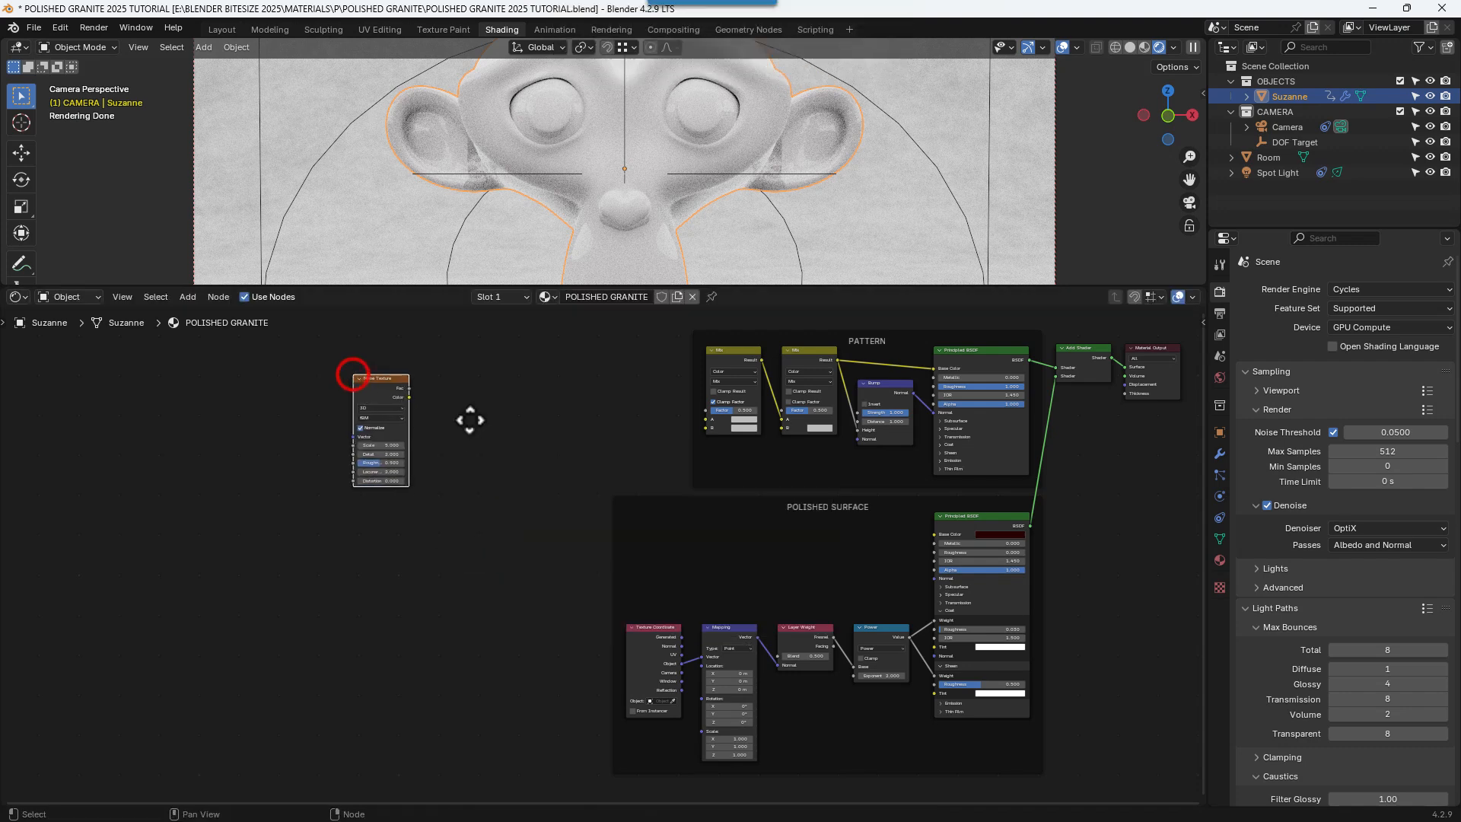
middle_click_drag(469, 420, 670, 536)
scroll(670, 432, "up", 3)
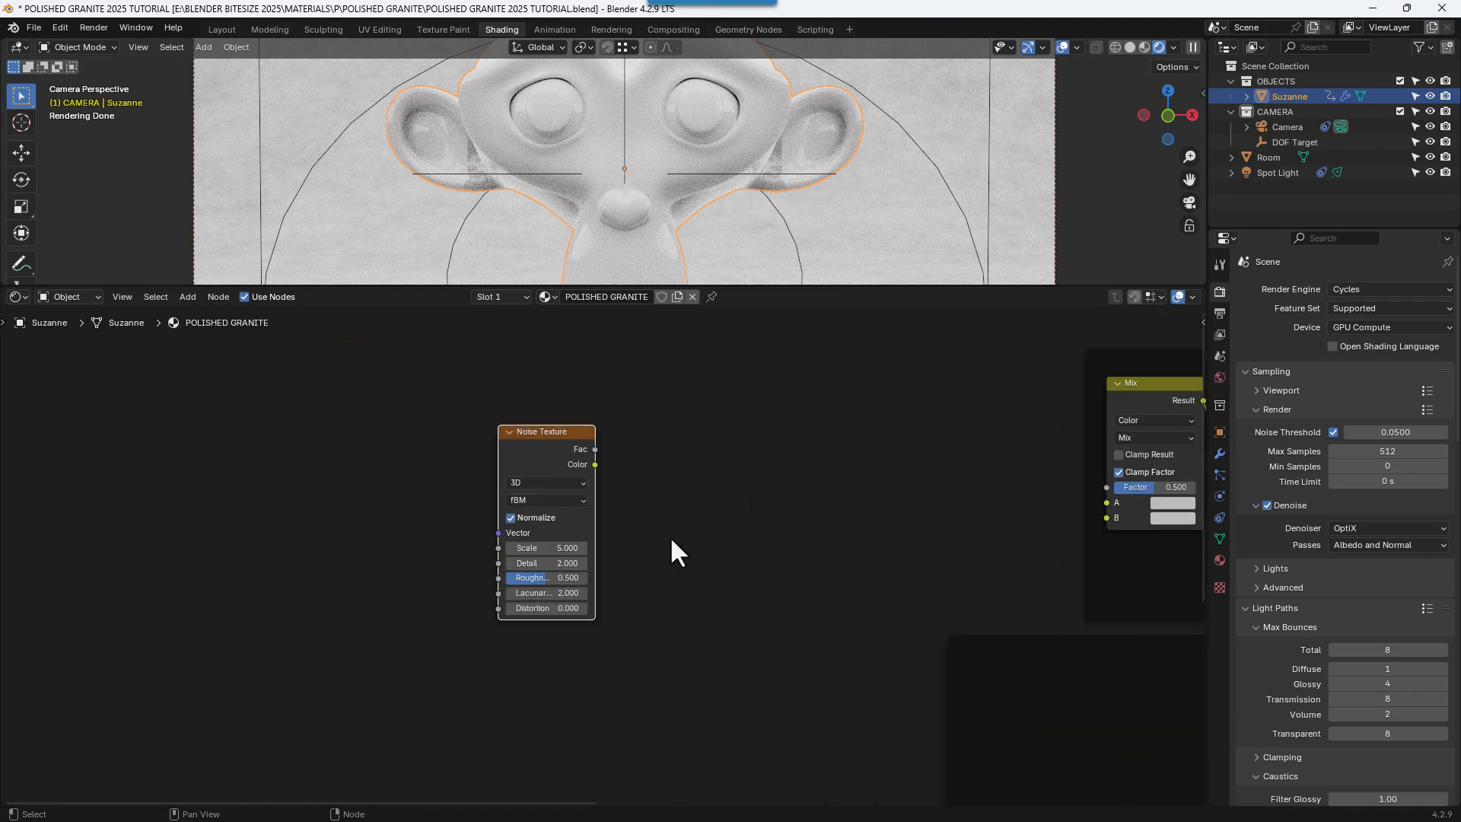
left_click(550, 435, "ctrl+shift")
- Insert a Color Ramp directly after the Noise Texture on its preview link
middle_click_drag(715, 413, 561, 399)
key("shift+a")
left_click(562, 399)
type("c")
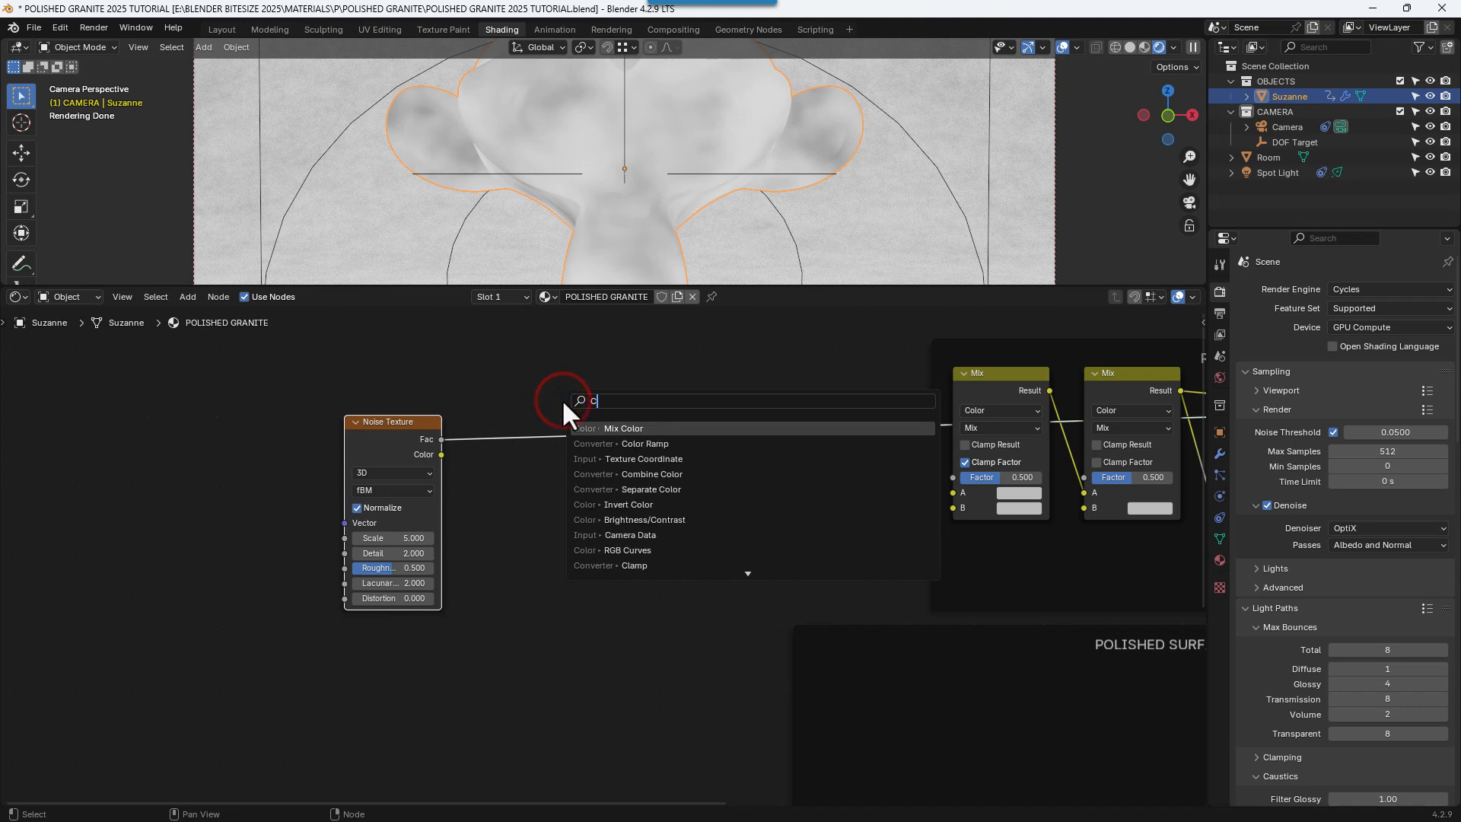
type("ol")
key("Down")
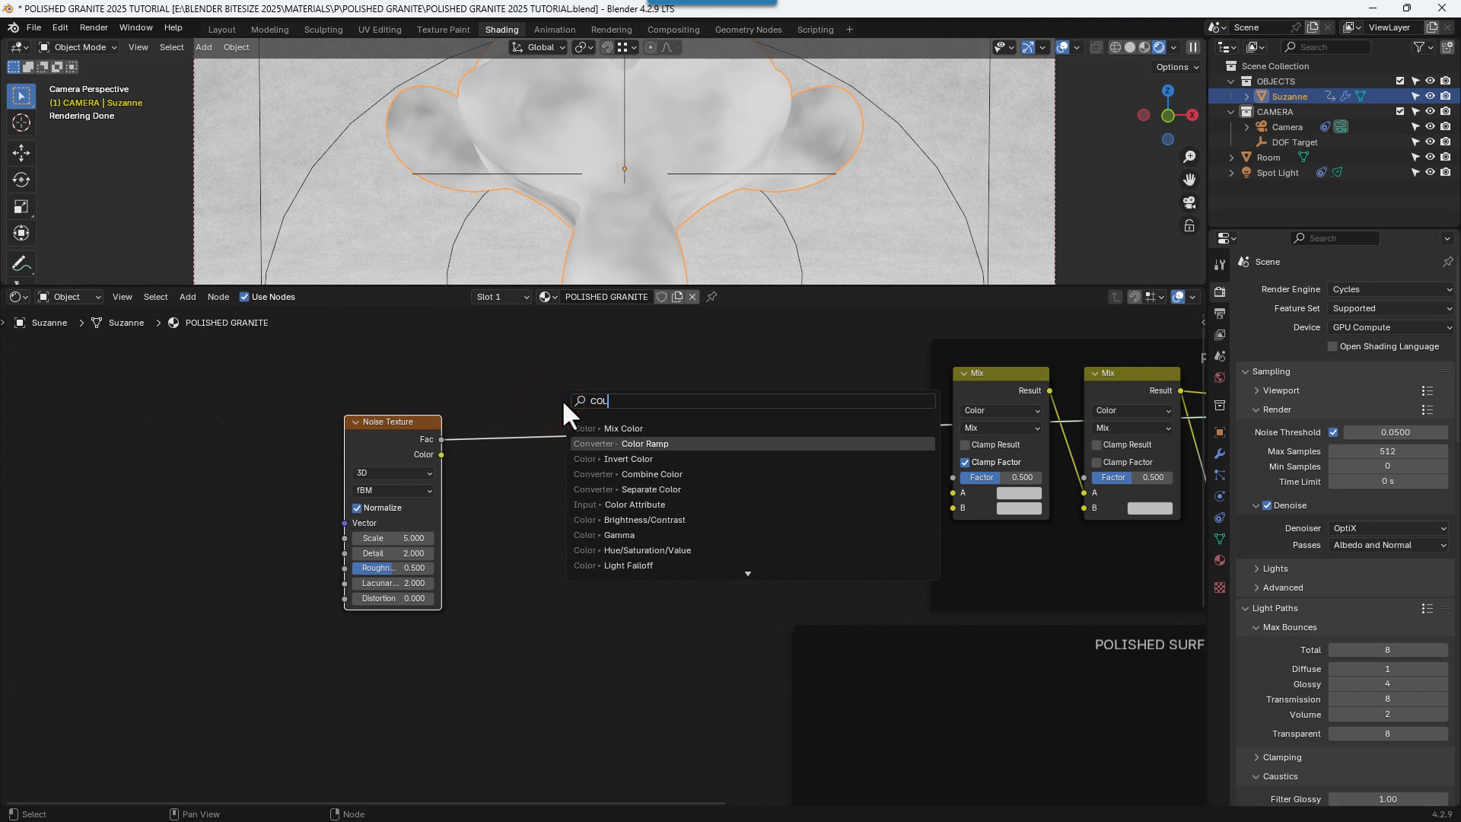
key("Return")
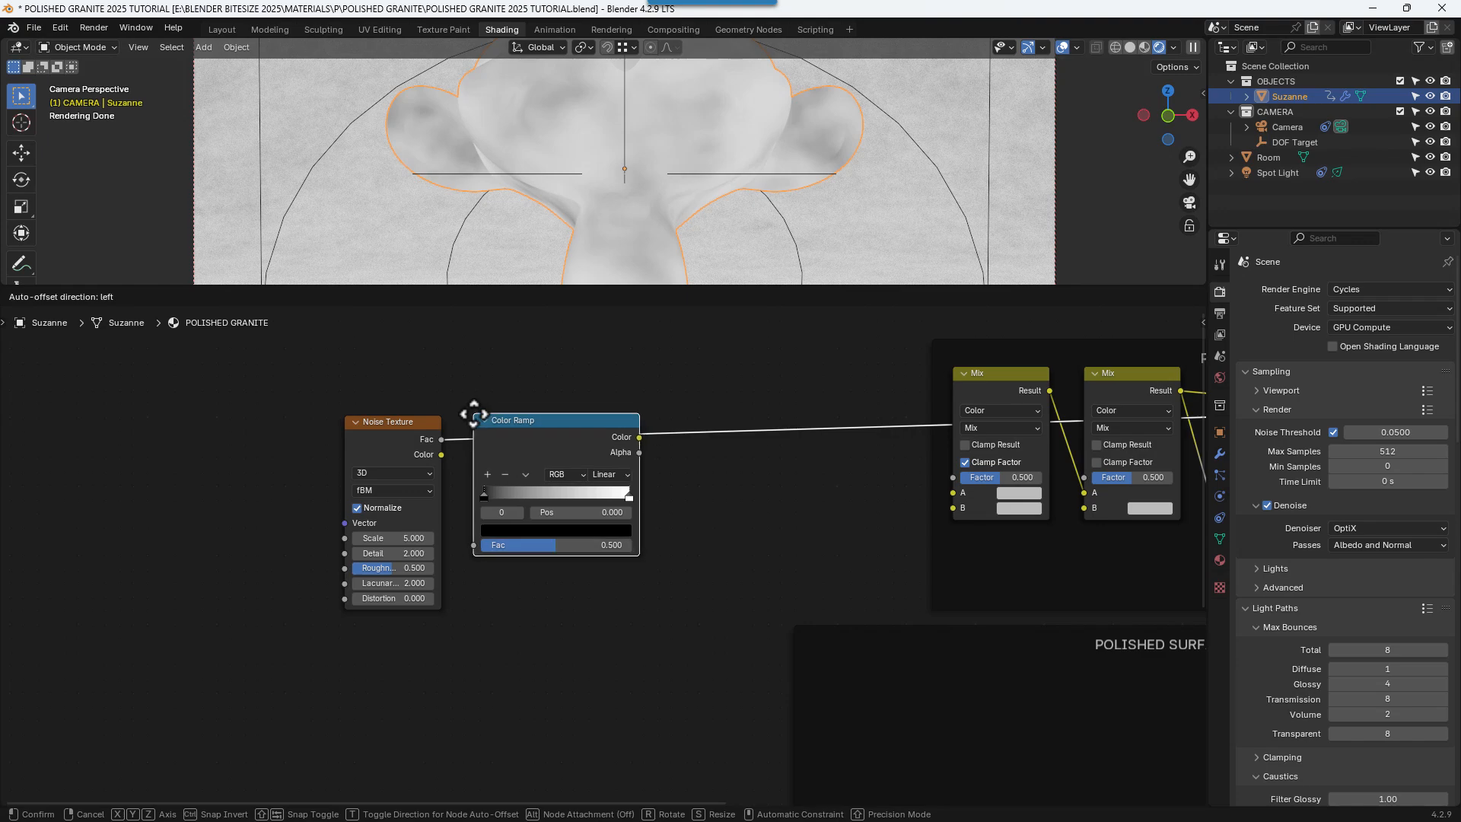
left_click(473, 414)
- Insert a Mix Color node right after the Color Ramp, fed into its A input
left_click(752, 381)
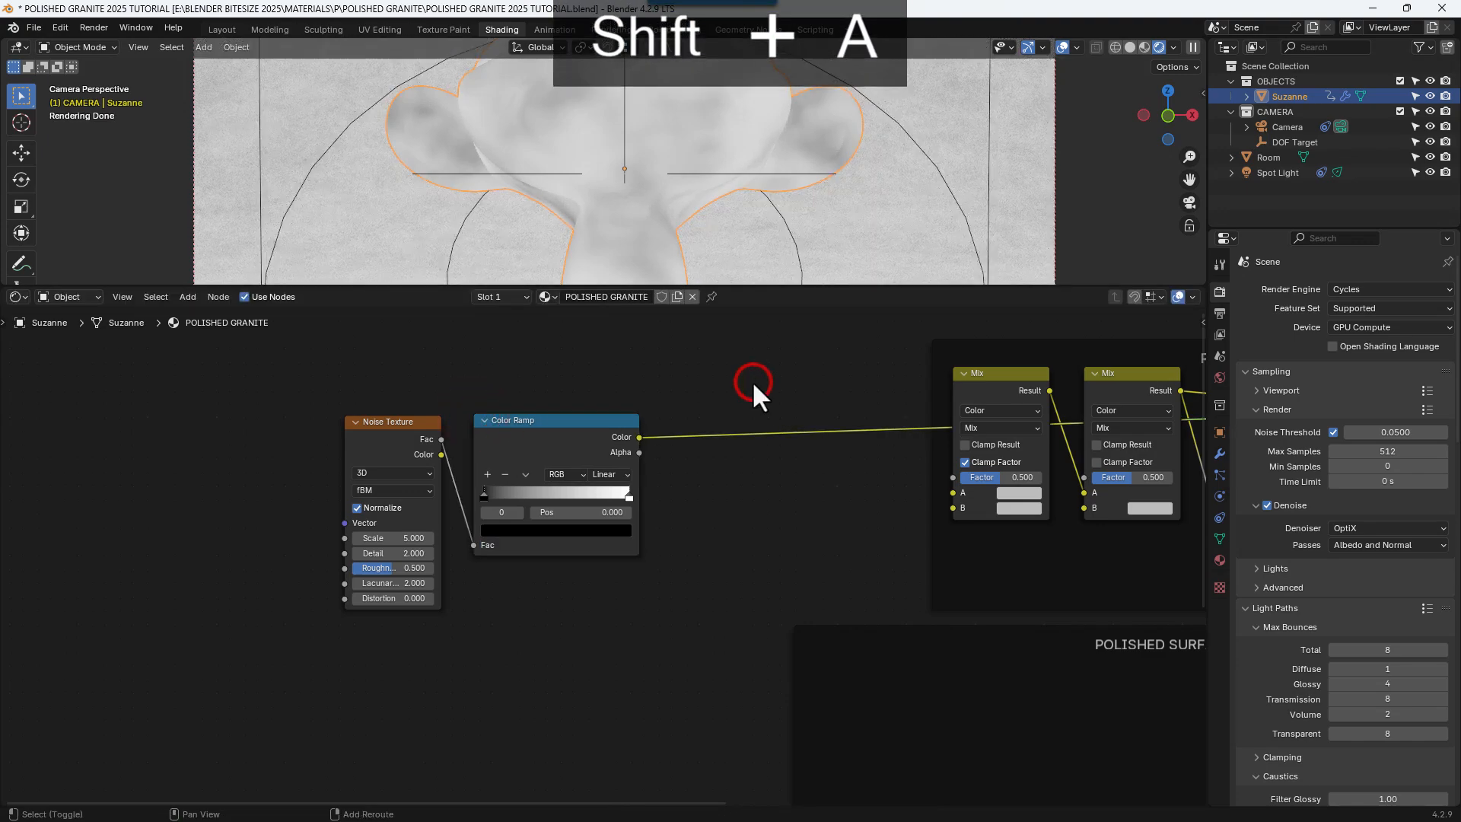
key("shift+a")
type("MIX CP")
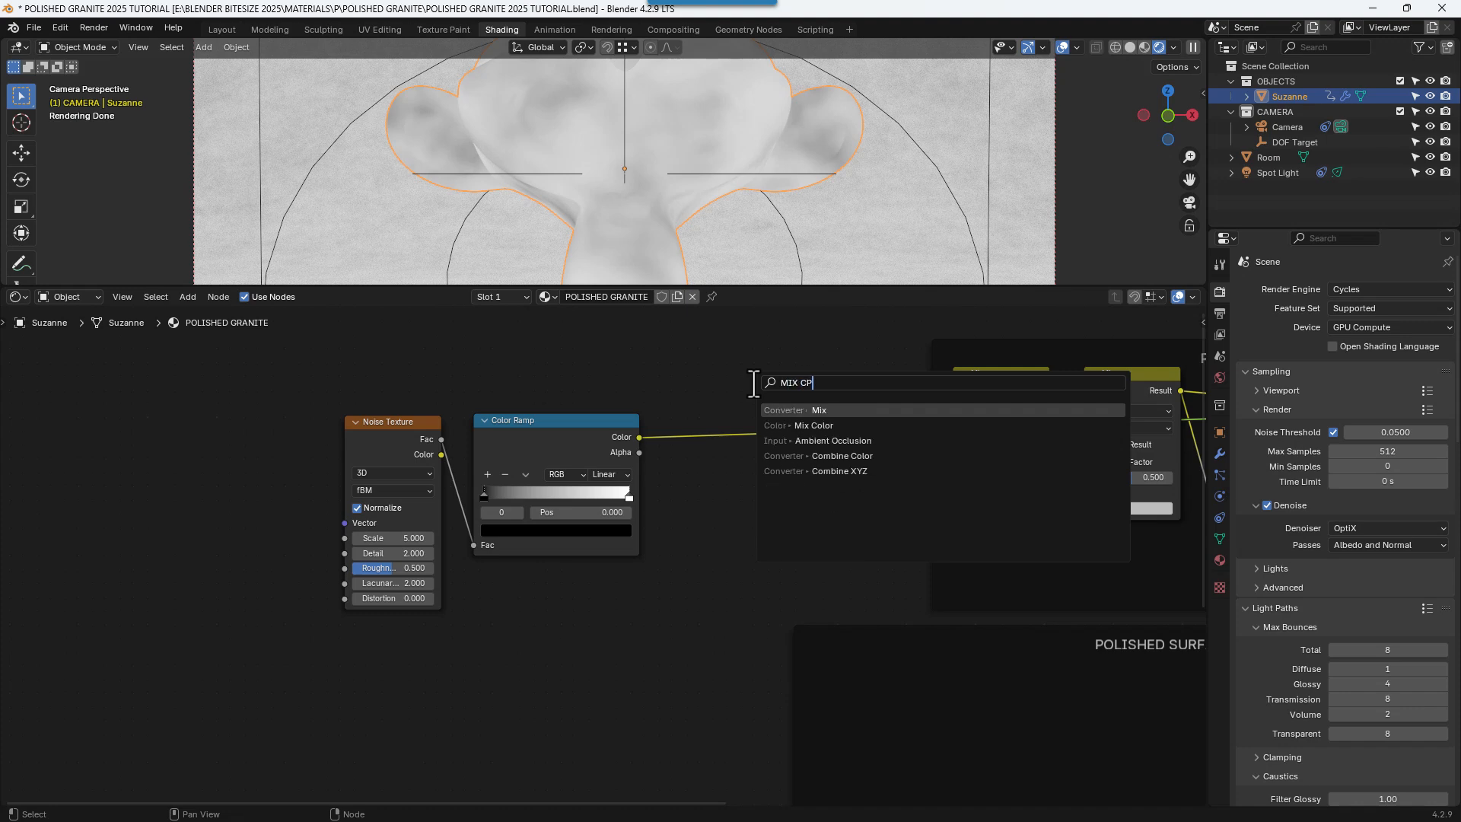
key("Down")
key("Return")
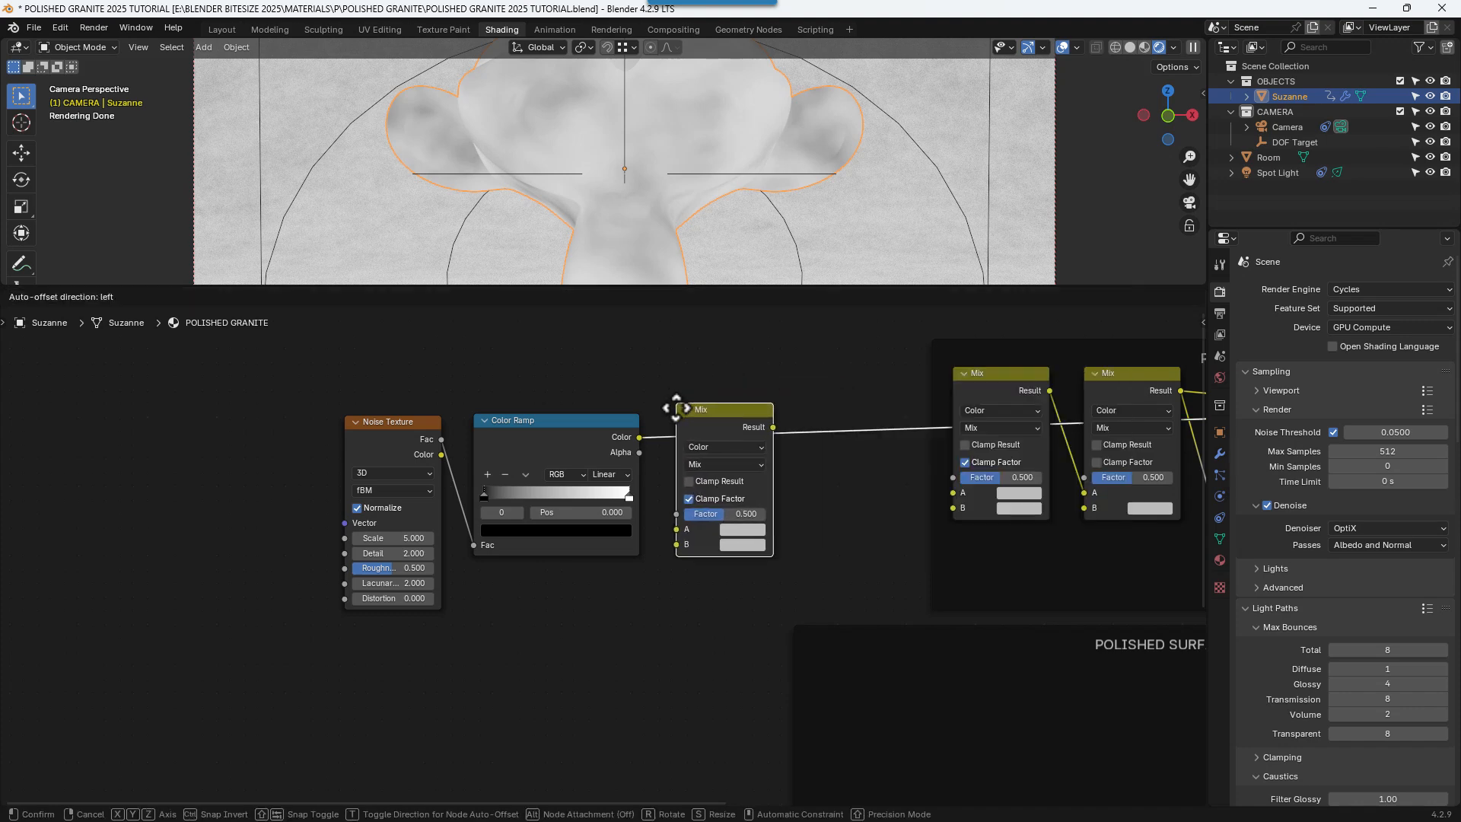
left_click(681, 414)
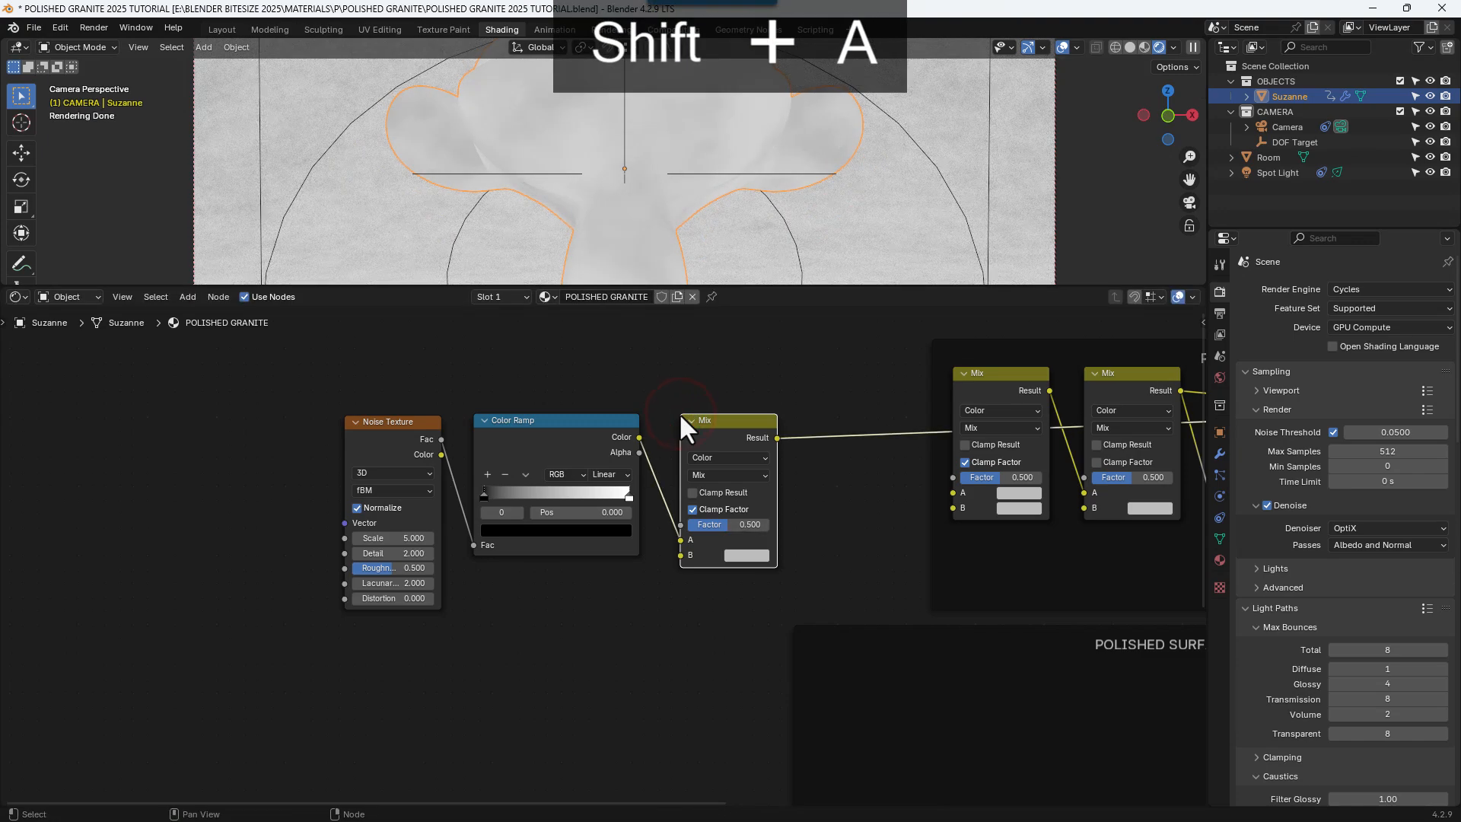
- Insert a Hue/Saturation/Value node on the link between the new Mix node and the PATTERN frame
left_click(673, 387)
key("shift+a")
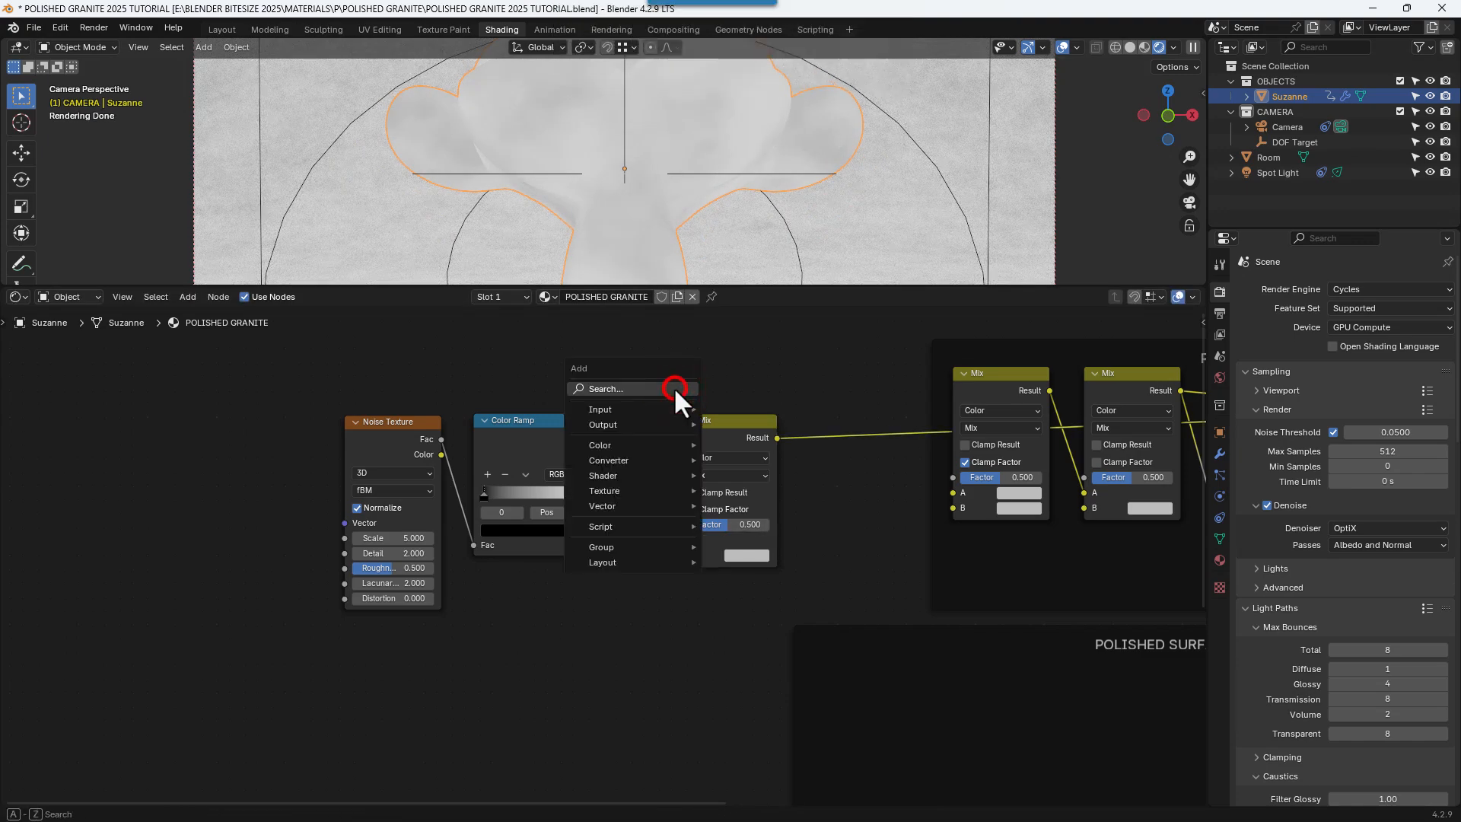
type("HUE")
key("Return")
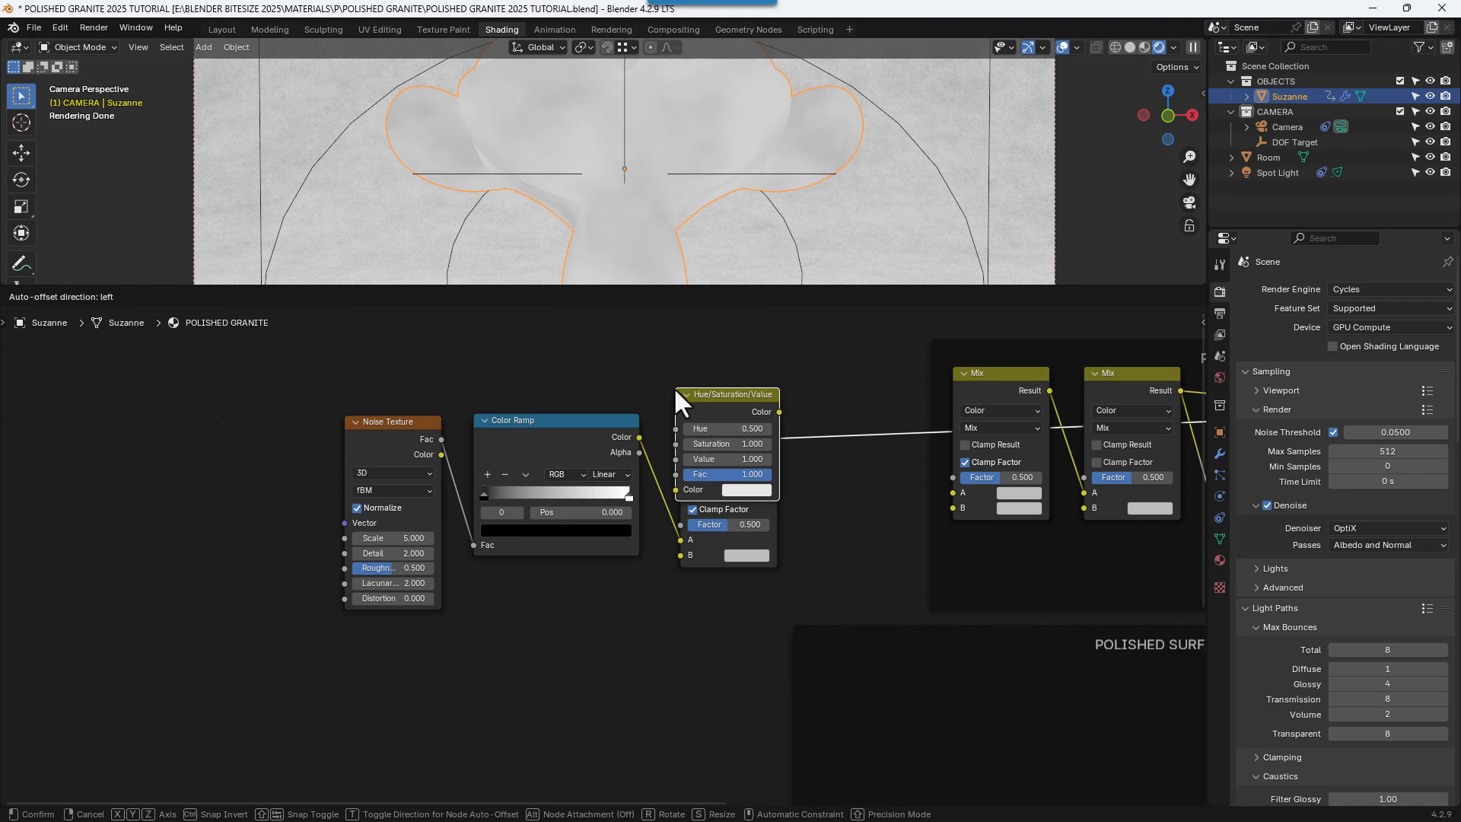
left_click(791, 403)
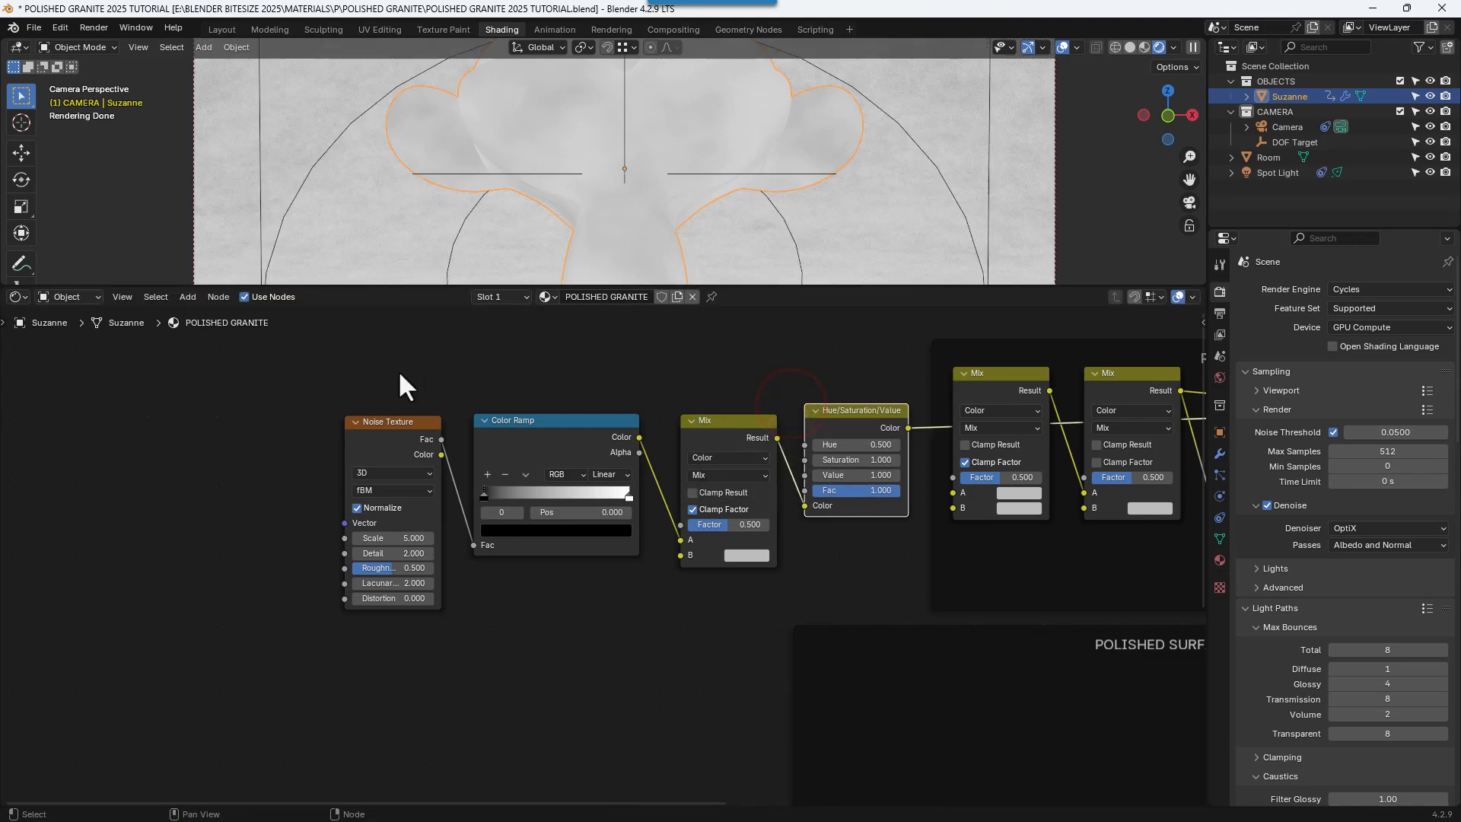
- Shift the Noise Texture, Color Ramp, Mix and Hue/Saturation/Value chain together, farther away from the PATTERN frame
left_click_drag(399, 373, 826, 518)
key("g")
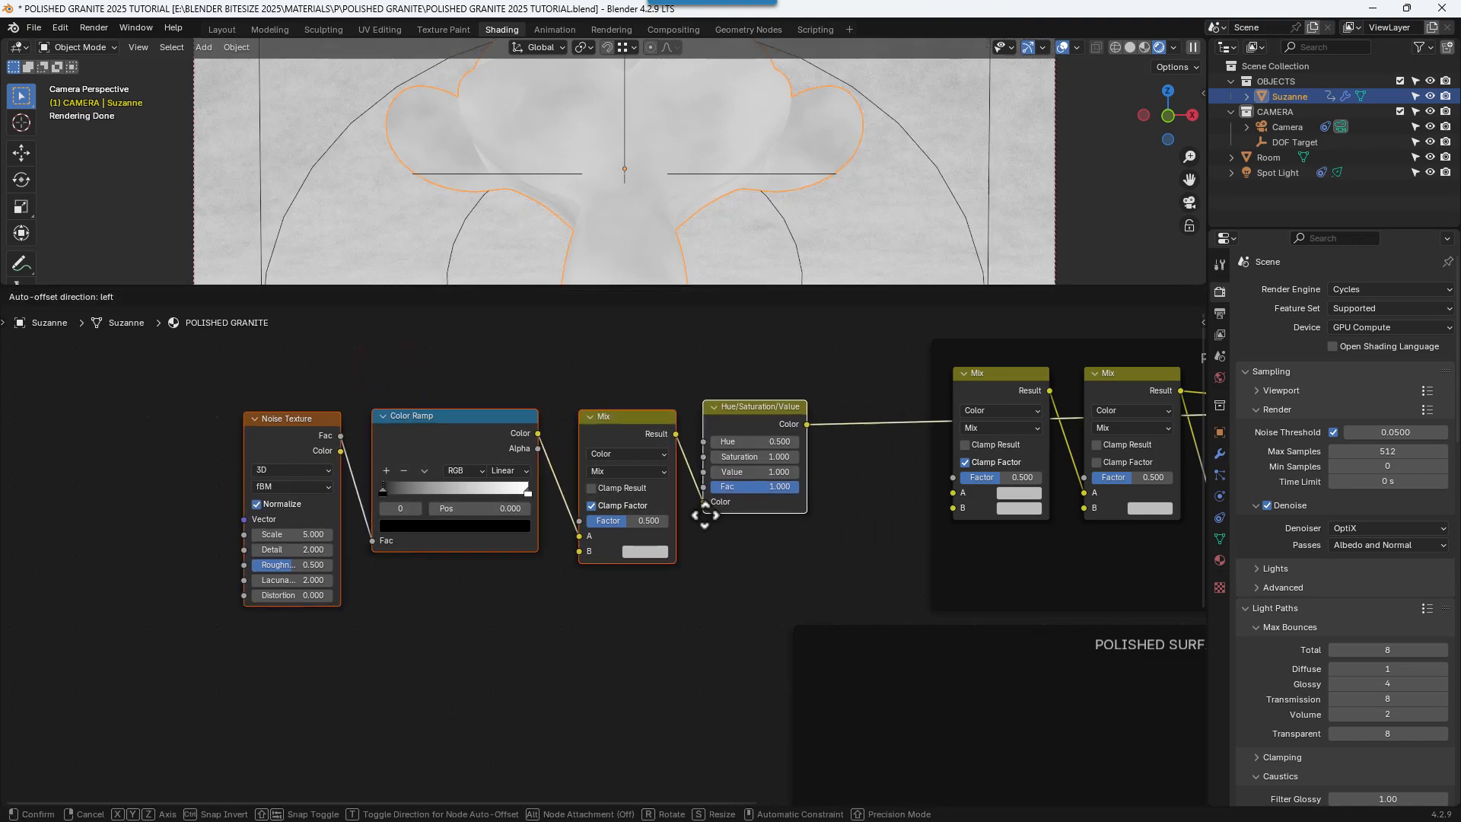
left_click(704, 515)
- Add a Math node set to Add and place it left of the Noise Texture, level with it
middle_click_drag(189, 487, 391, 475)
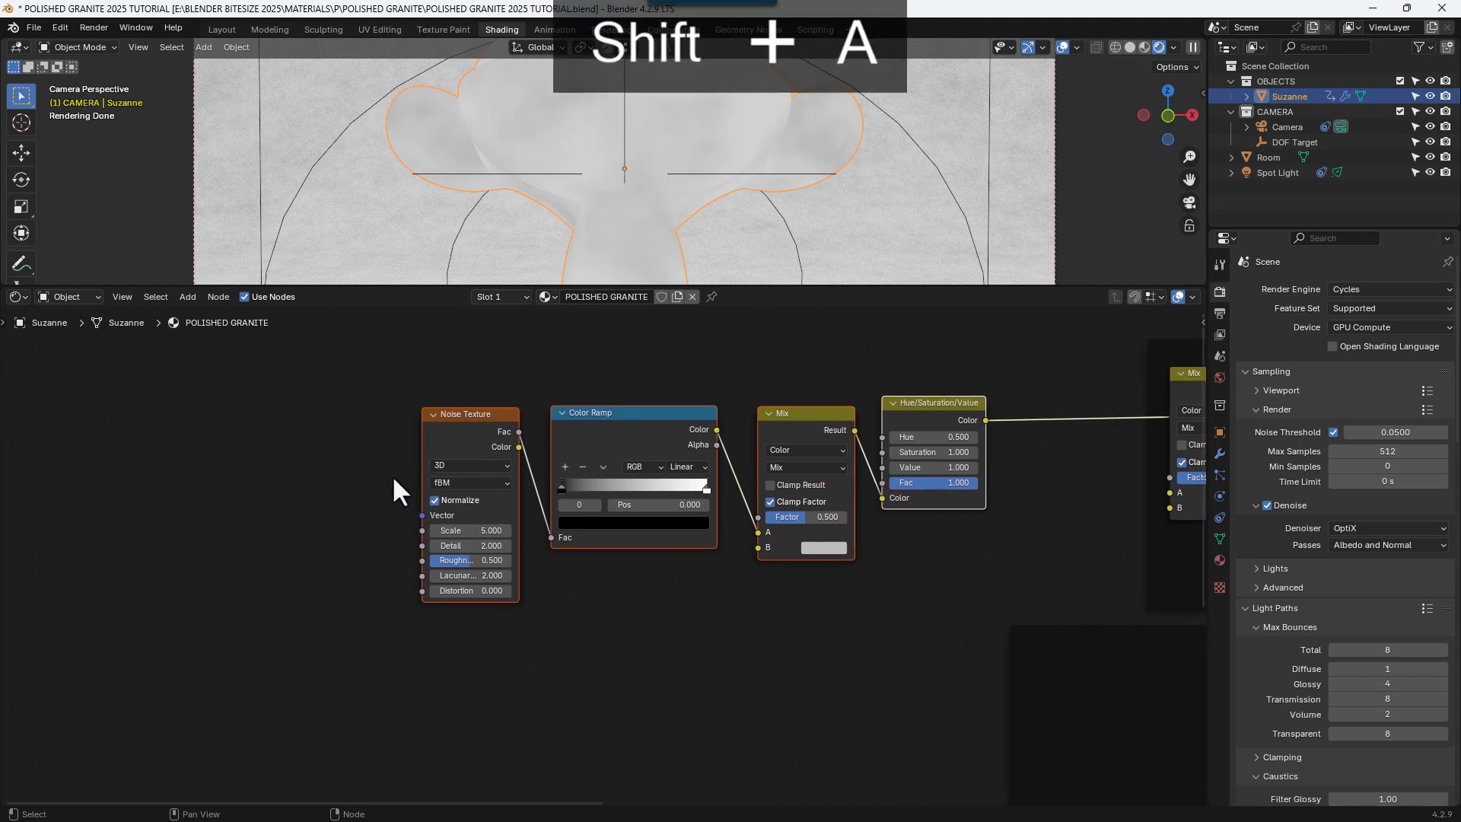
left_click(347, 456)
key("shift+a")
left_click(327, 444)
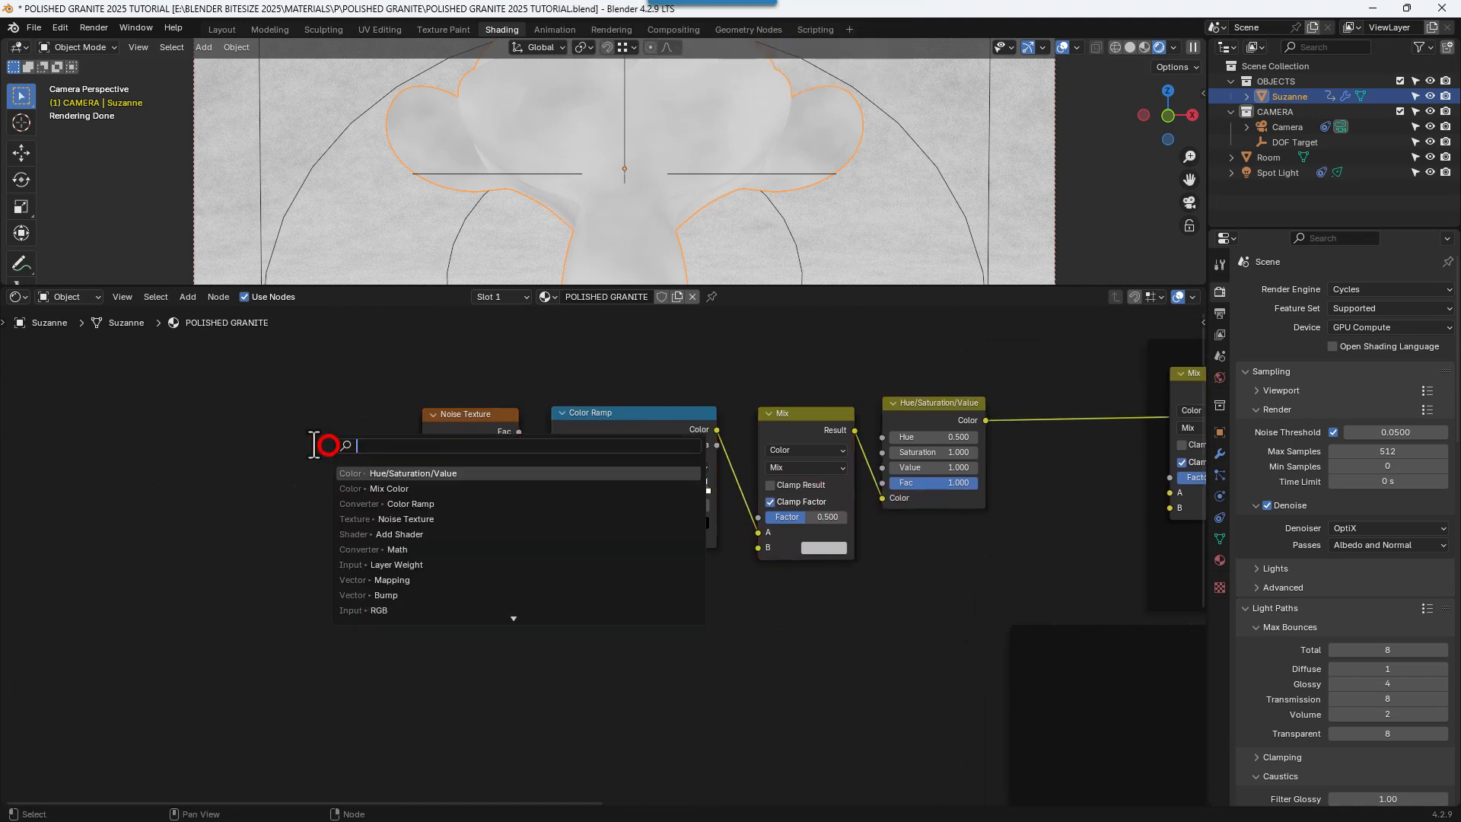
type("add m")
key("Return")
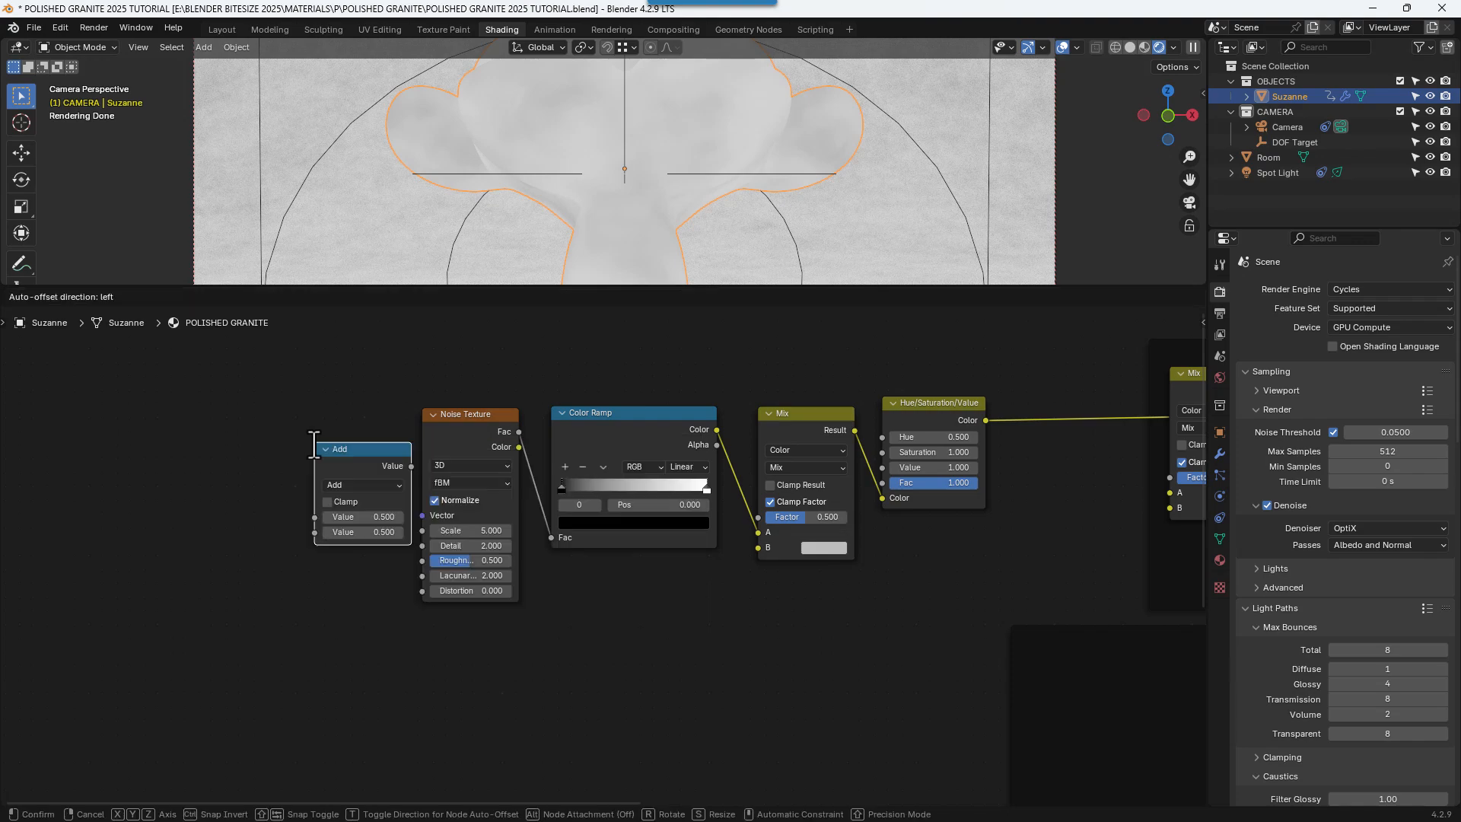
left_click_drag(314, 443, 287, 405)
left_click(287, 410)
- Generate a Texture Coordinate and Mapping setup for the Noise Texture and place both nodes below the Add node
key("ctrl+t")
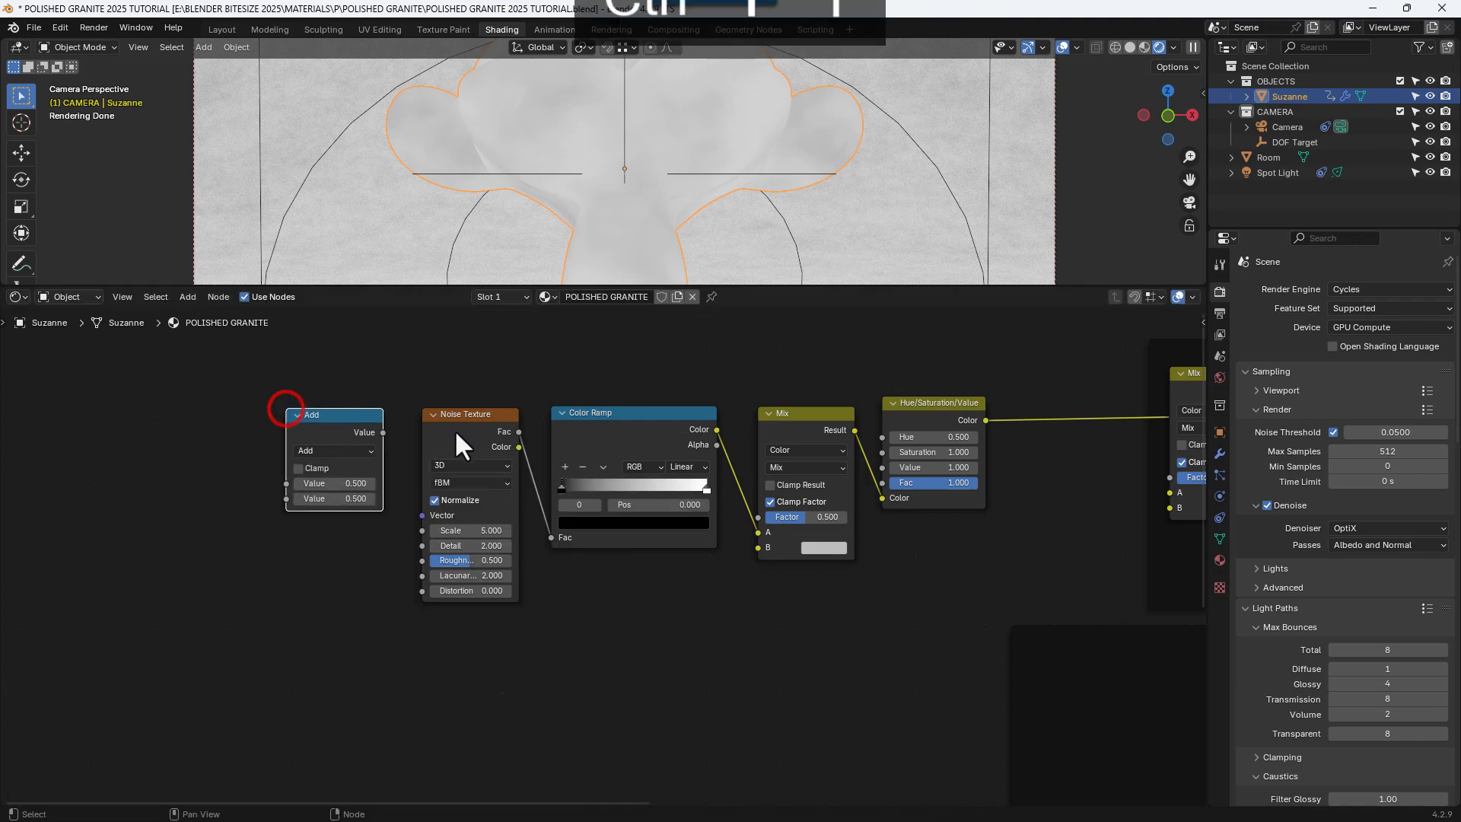
left_click(455, 430)
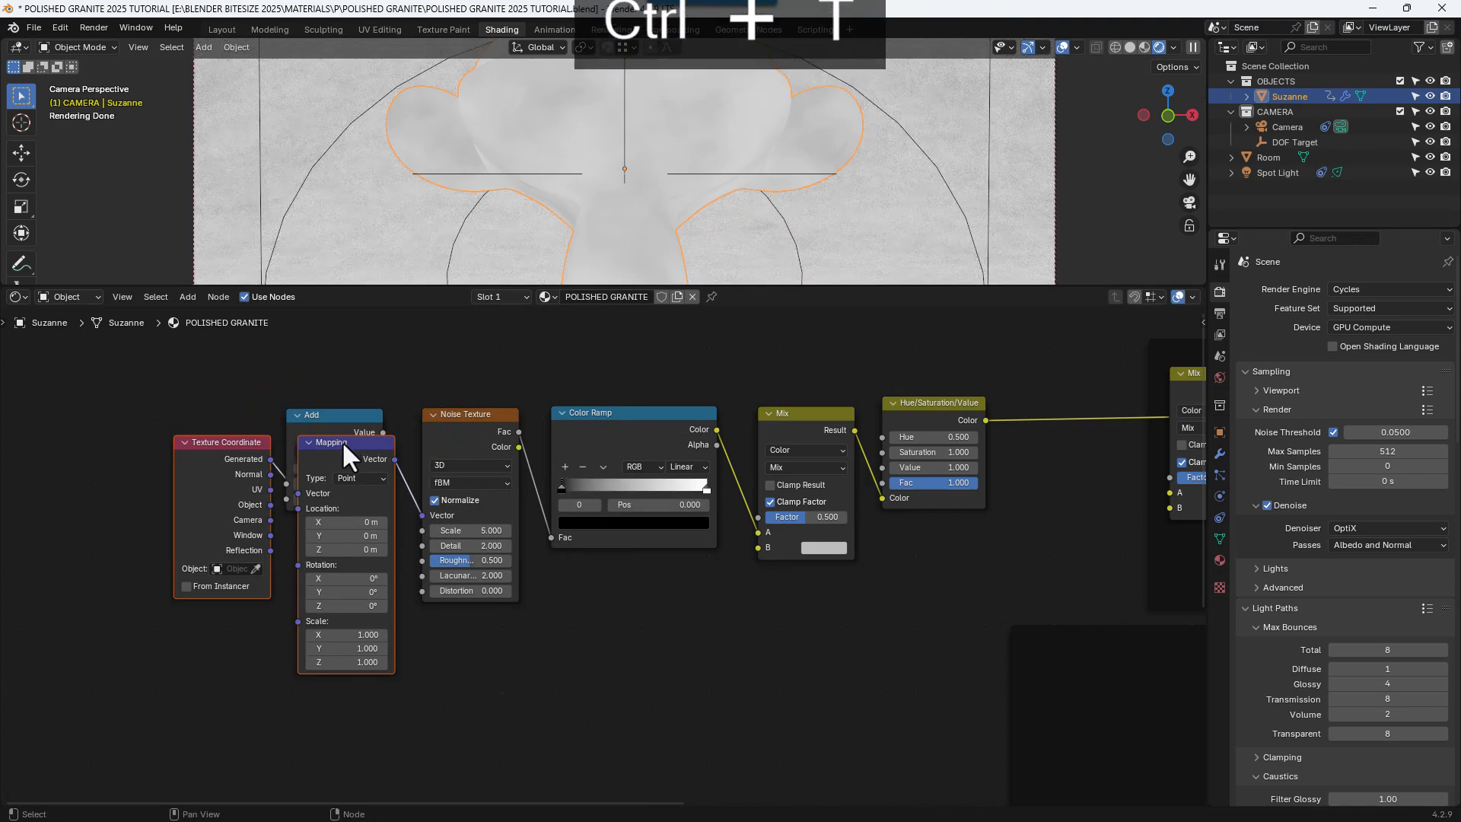
left_click_drag(340, 440, 331, 544)
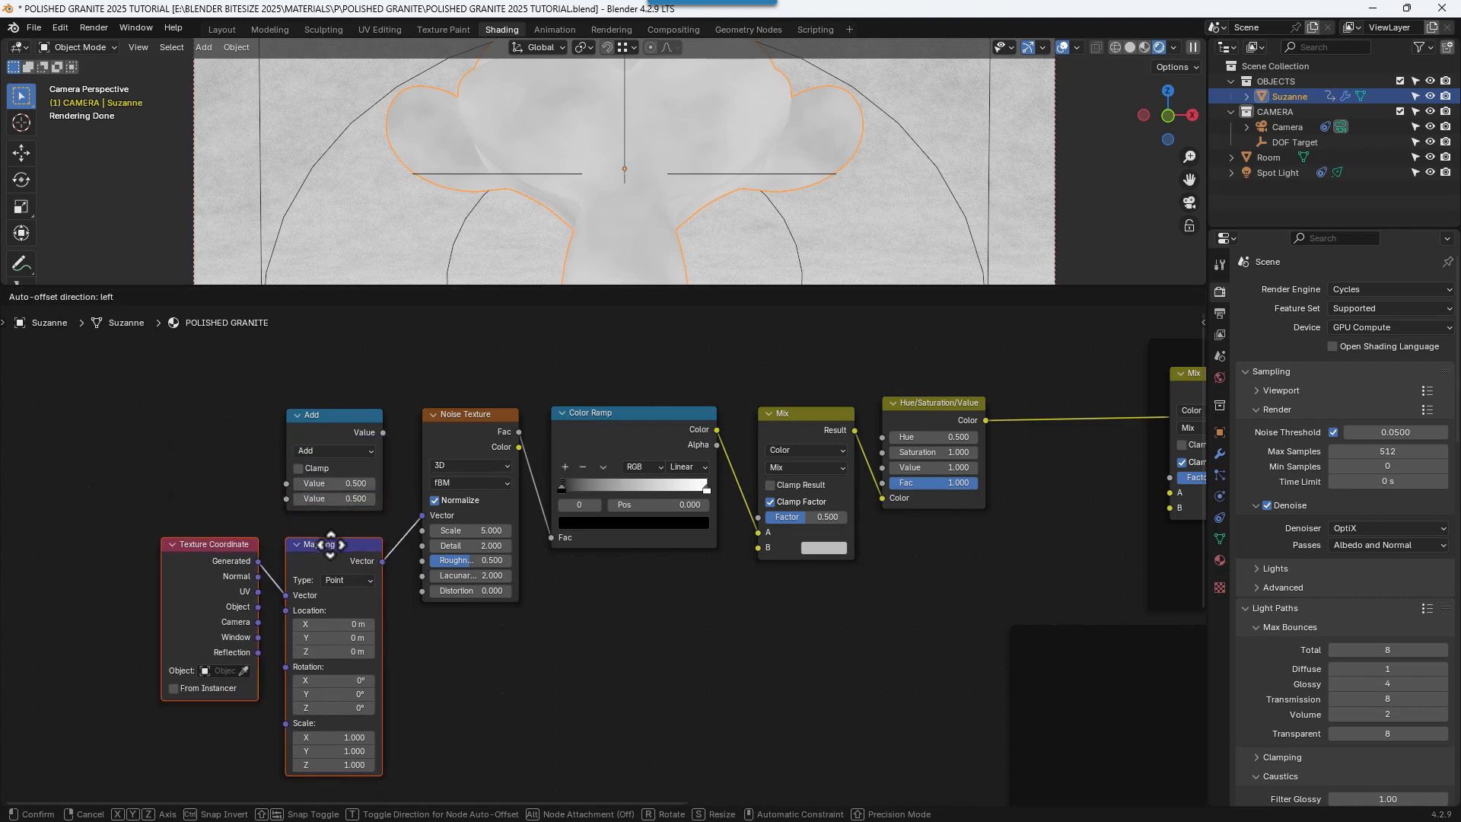
key("shift+d")
left_click(329, 542)
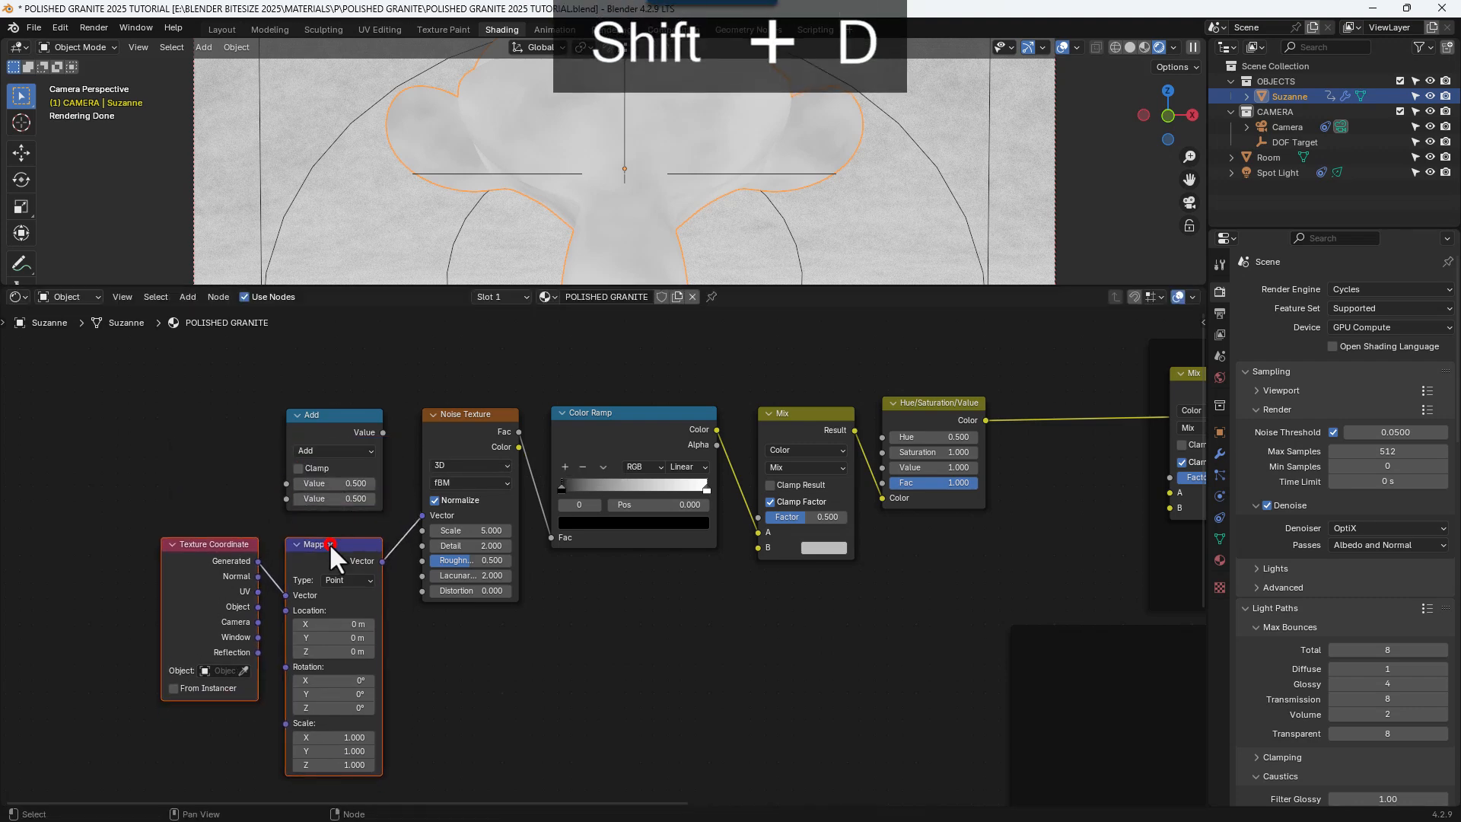
- Duplicate the Add node and place the copy to the left of the original
left_click(318, 417)
key("shift+d")
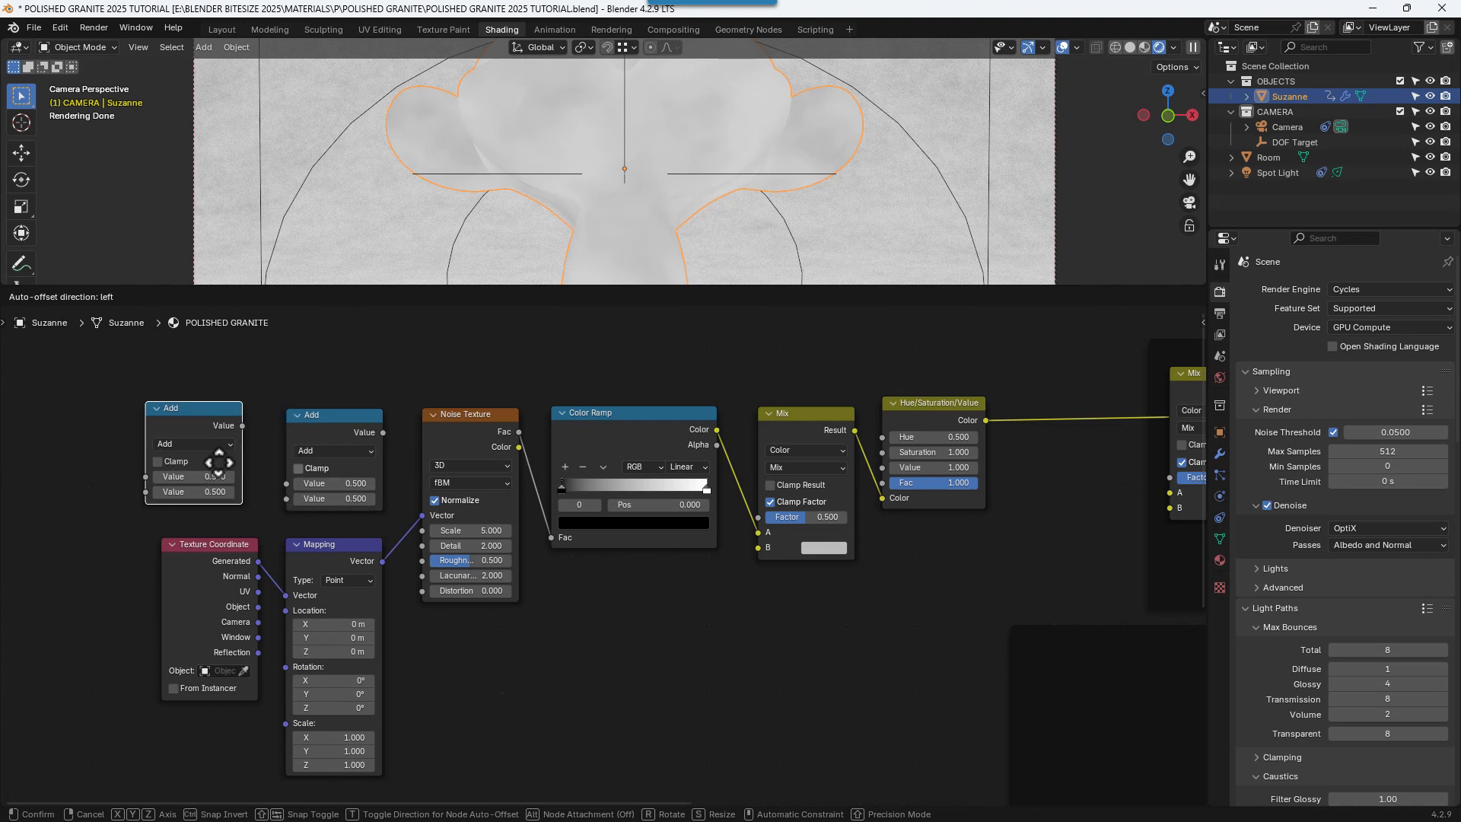
left_click(224, 458)
- Lower the Texture Coordinate node and add a Value node between it and the duplicated Add node
left_click_drag(223, 554, 225, 617)
left_click(220, 556)
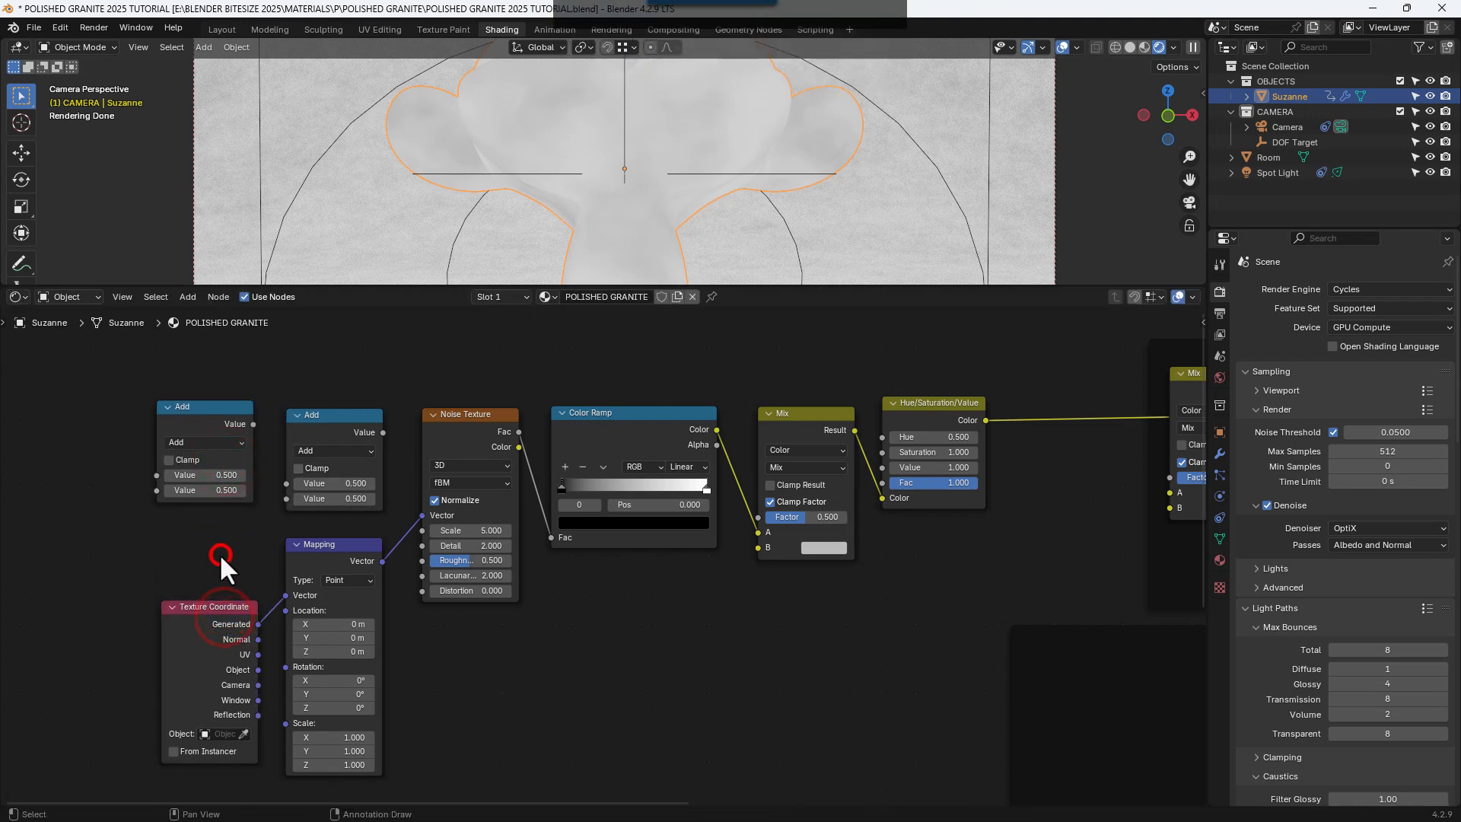
key("shift+a")
type("VA")
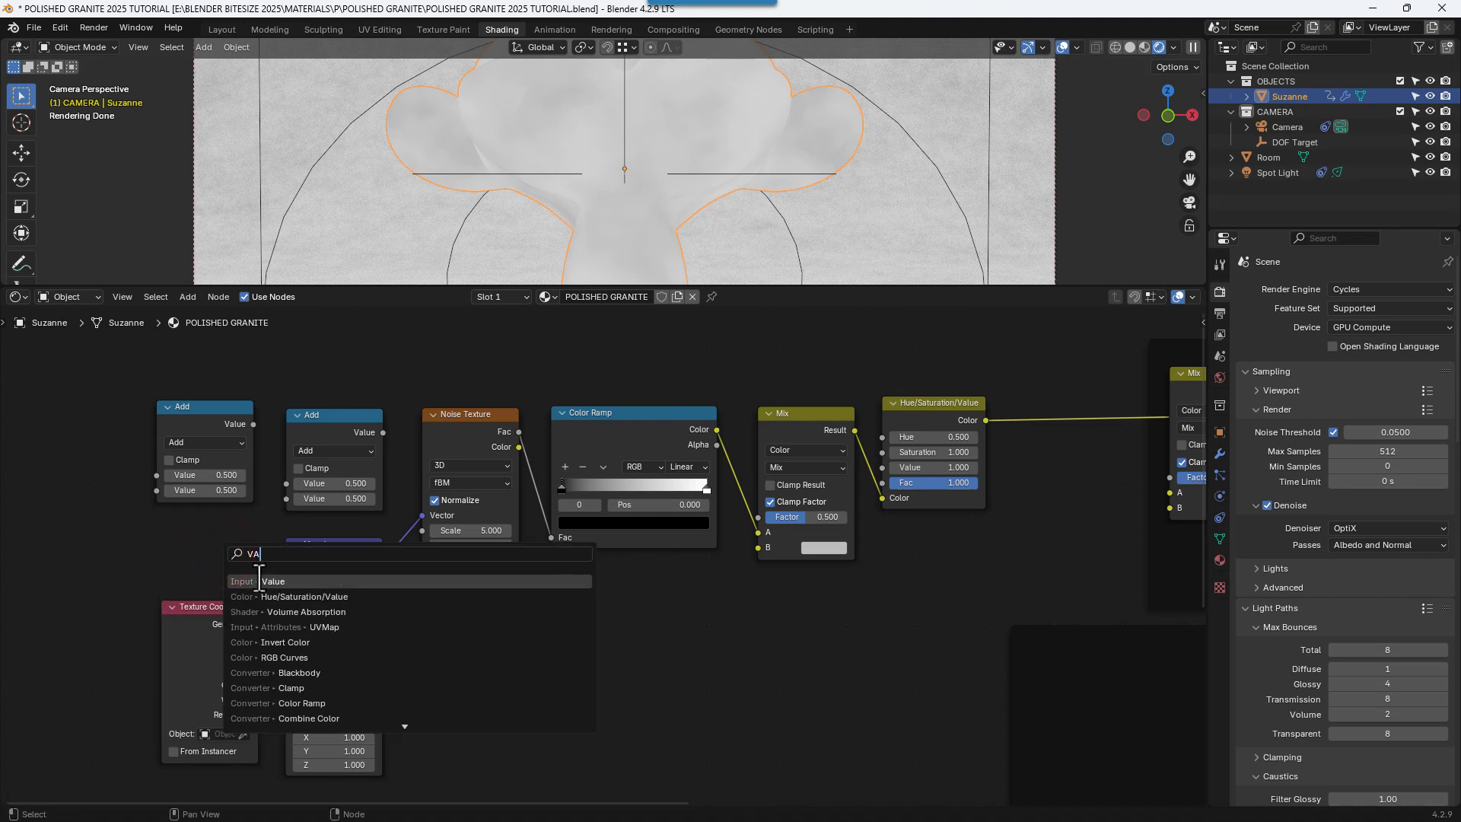
key("Return")
left_click(156, 523)
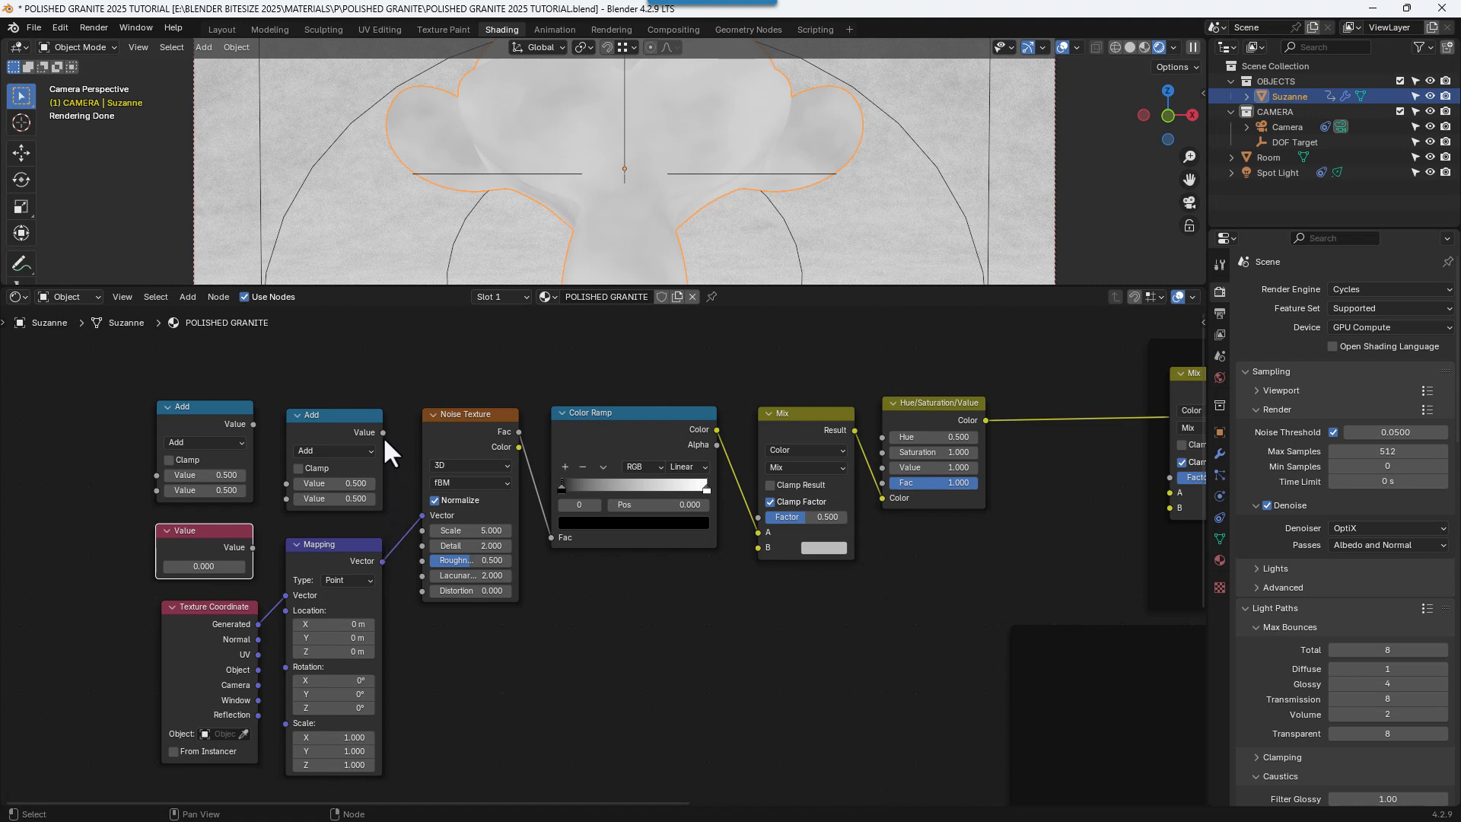
- Link the Add node to the Noise Texture's Scale, and feed its two inputs from the duplicated Add and the Value node
left_click_drag(382, 432, 416, 526)
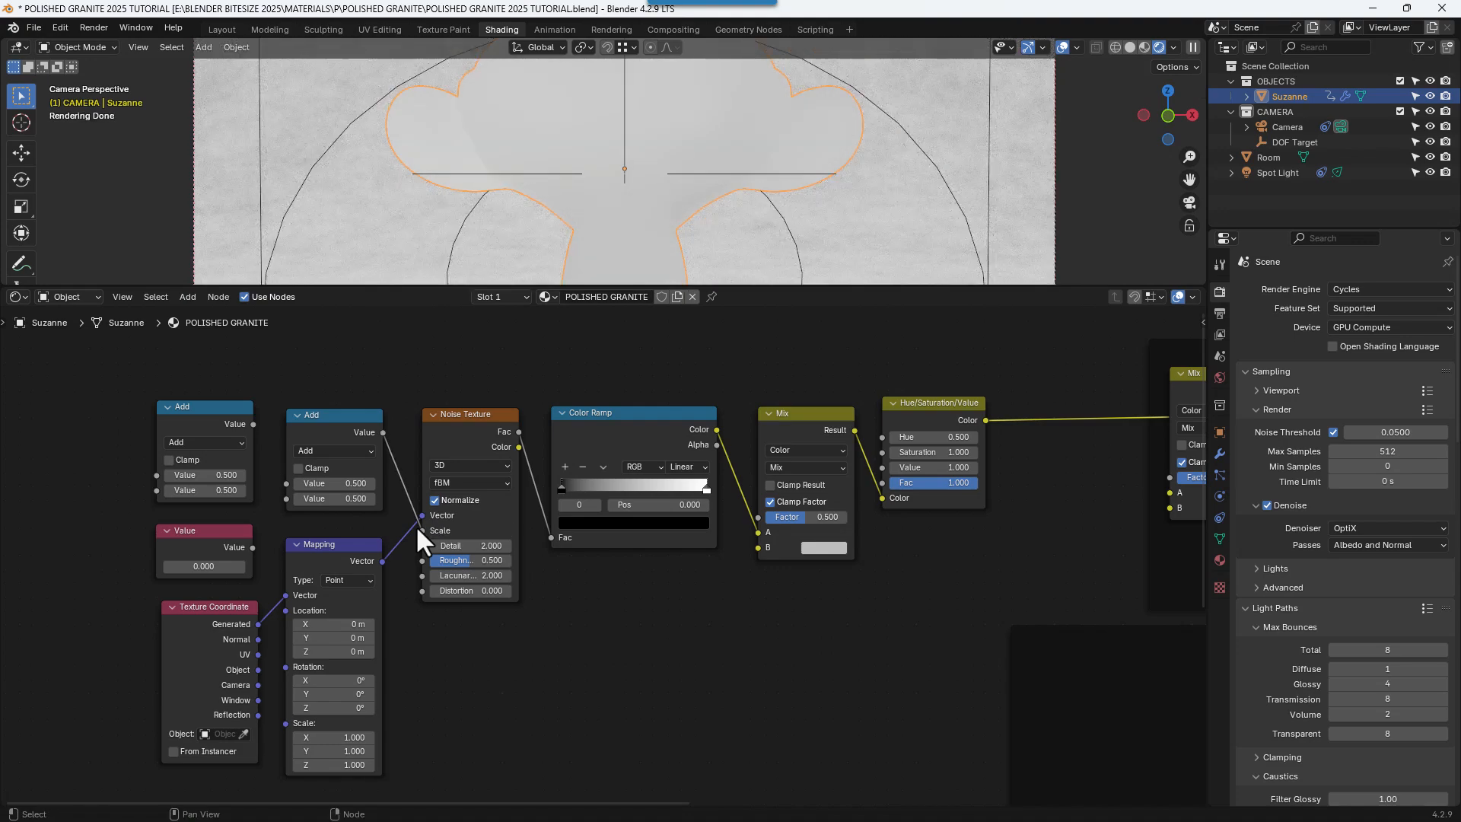
left_click_drag(253, 423, 282, 481)
left_click_drag(250, 548, 280, 502)
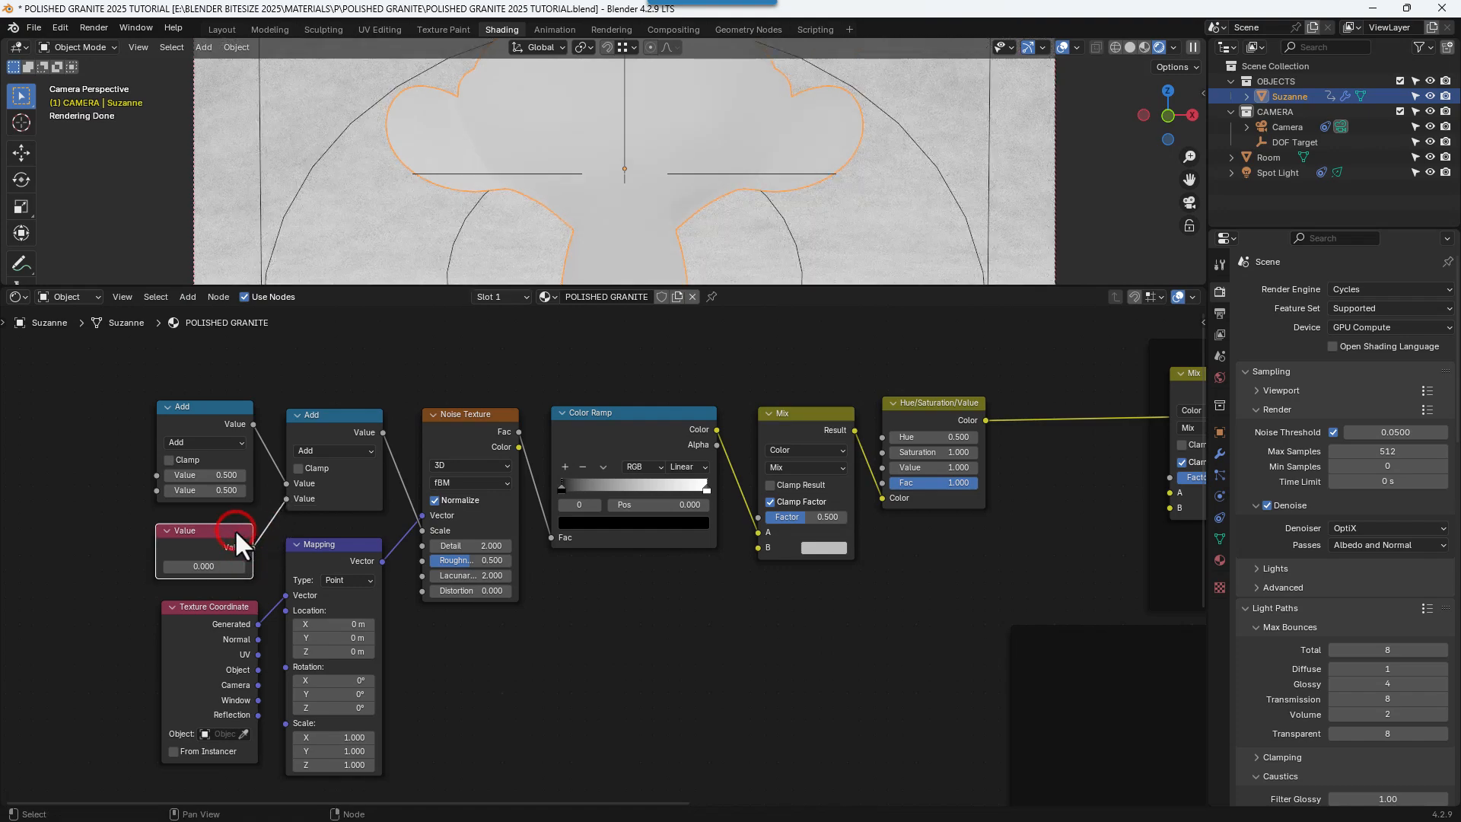
- Duplicate the Value node to the far left and link the copy to the leftmost Add node's first input
key("shift+d")
left_click(97, 455)
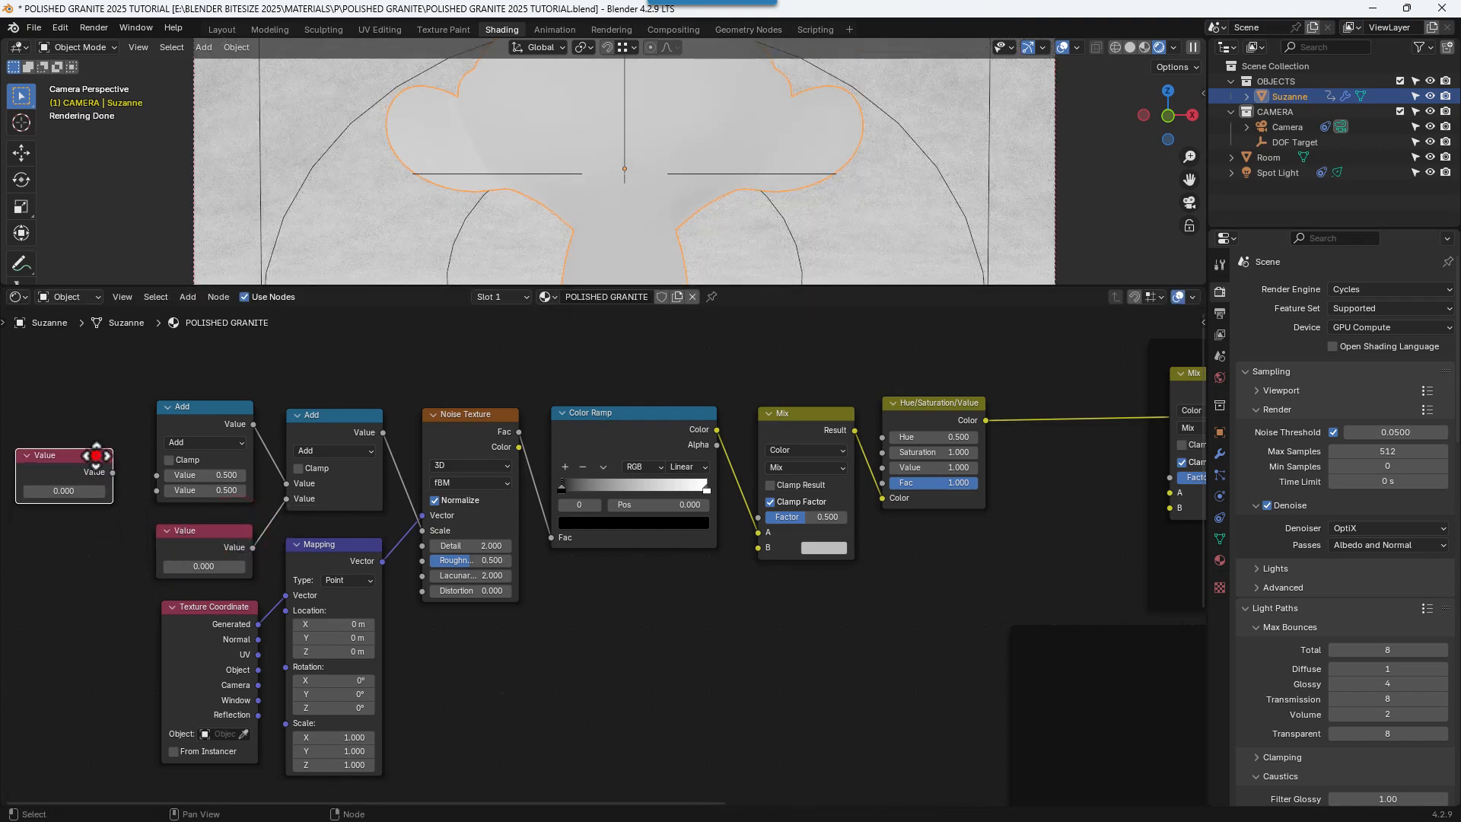
left_click_drag(112, 473, 148, 477)
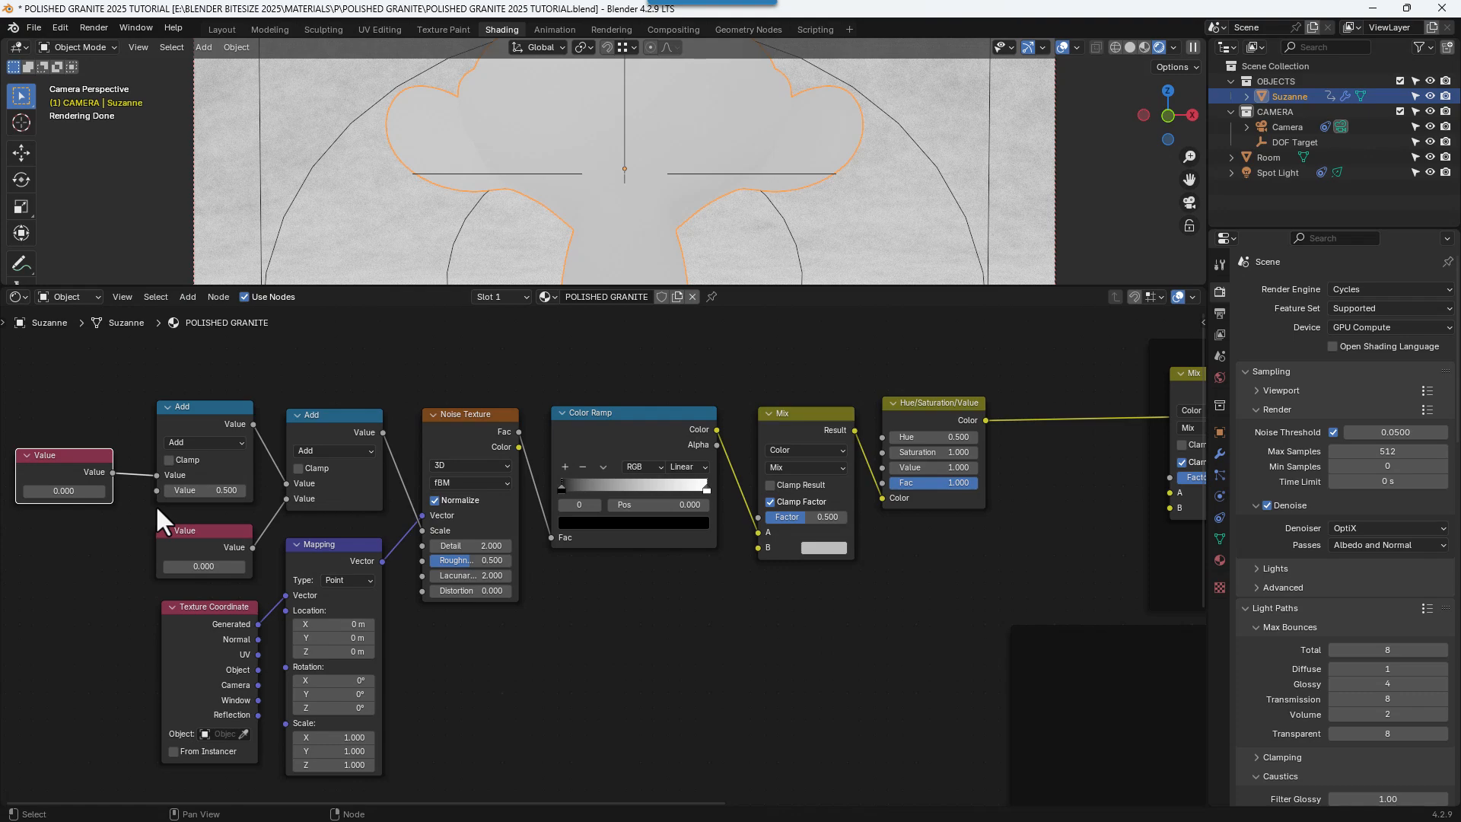
- Change the leftmost Add node's operation to Multiply and set its second value to 1
left_click(188, 442)
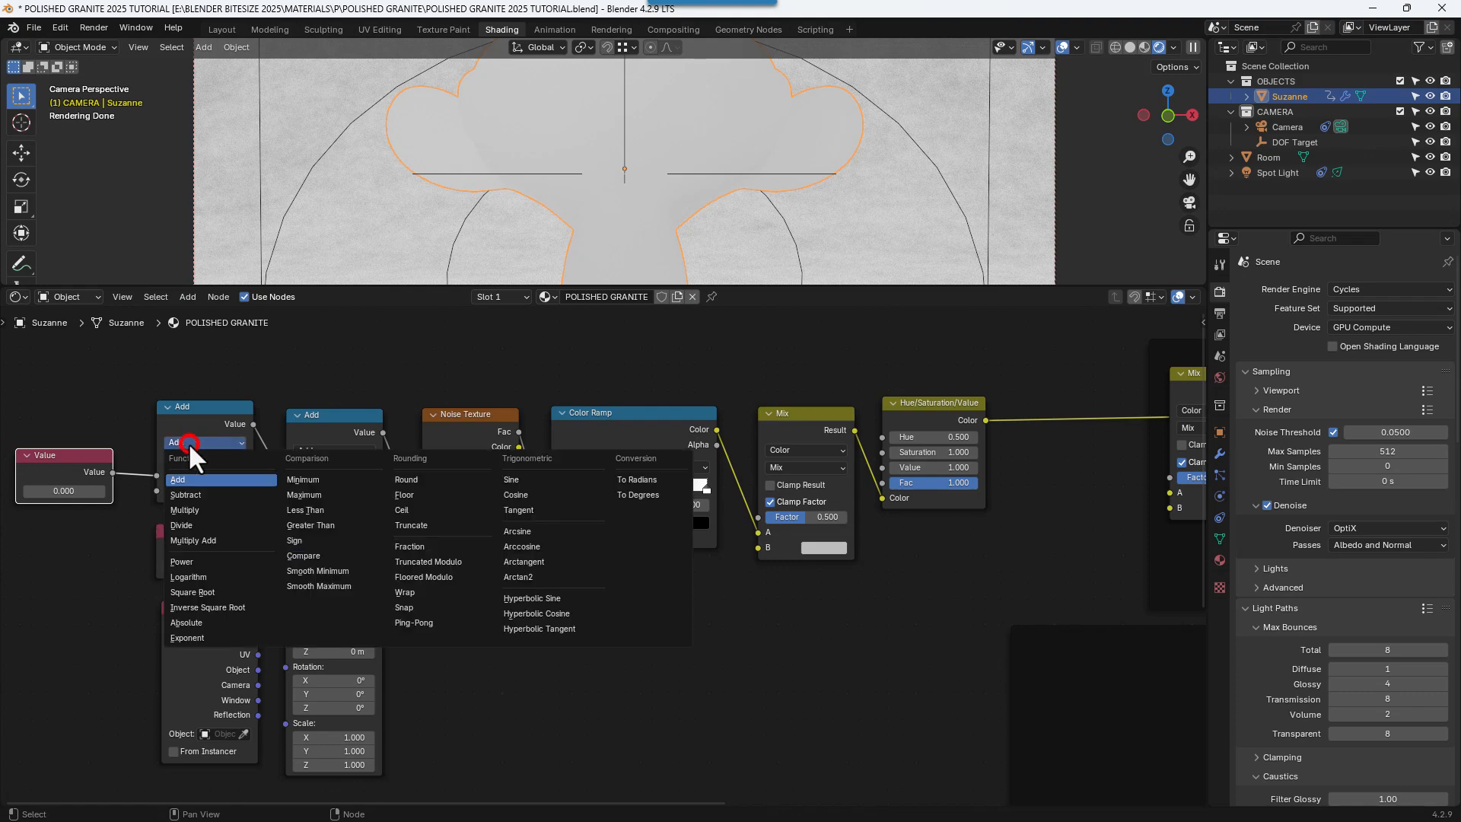
left_click(194, 507)
left_click(195, 489)
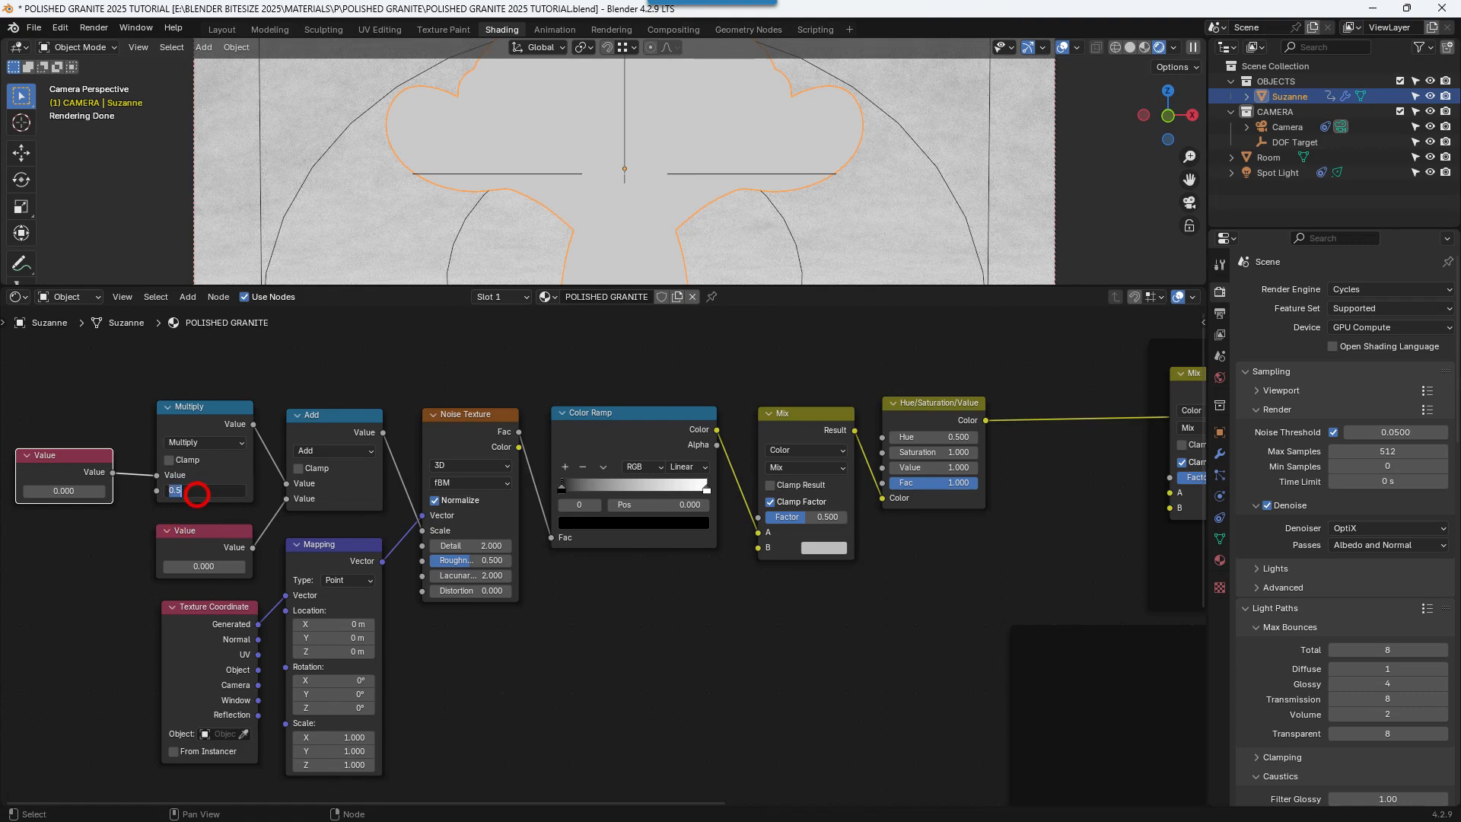
type("1")
left_click(149, 523)
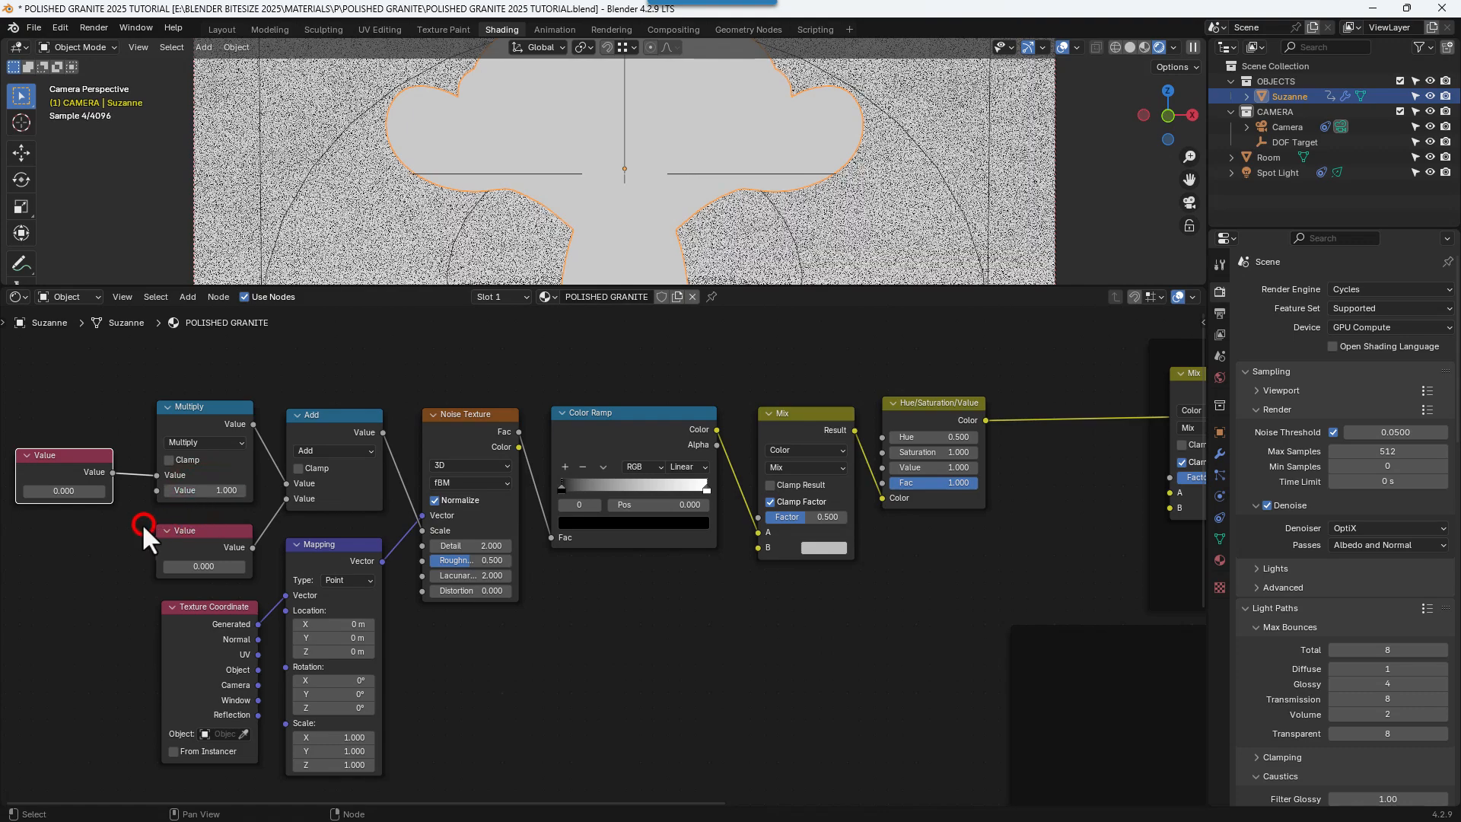
- Set the leftmost Value node to 3 and the Value node above Texture Coordinate to 15
left_click(73, 493)
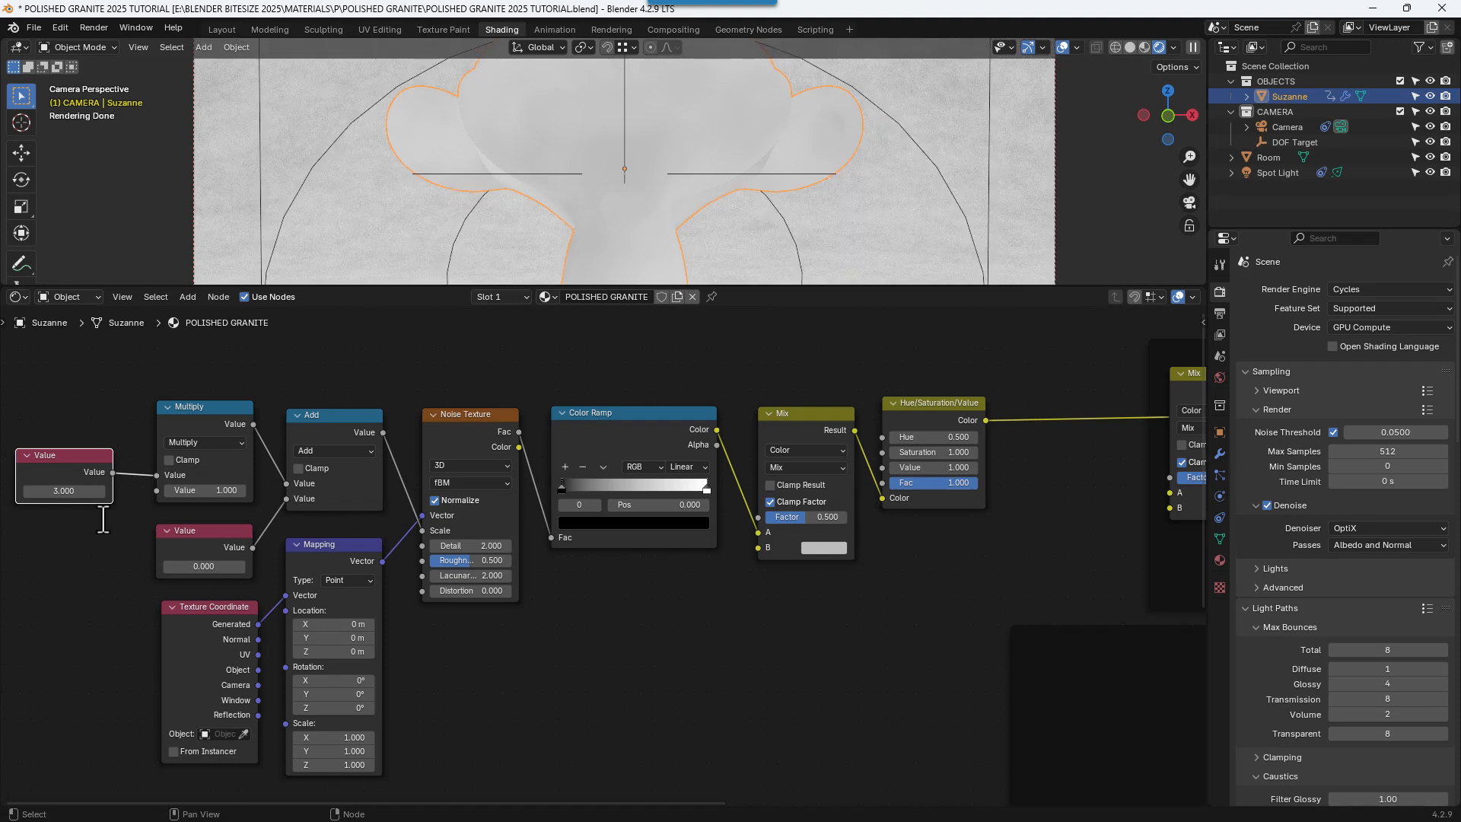
left_click(194, 566)
type("15")
key("Return")
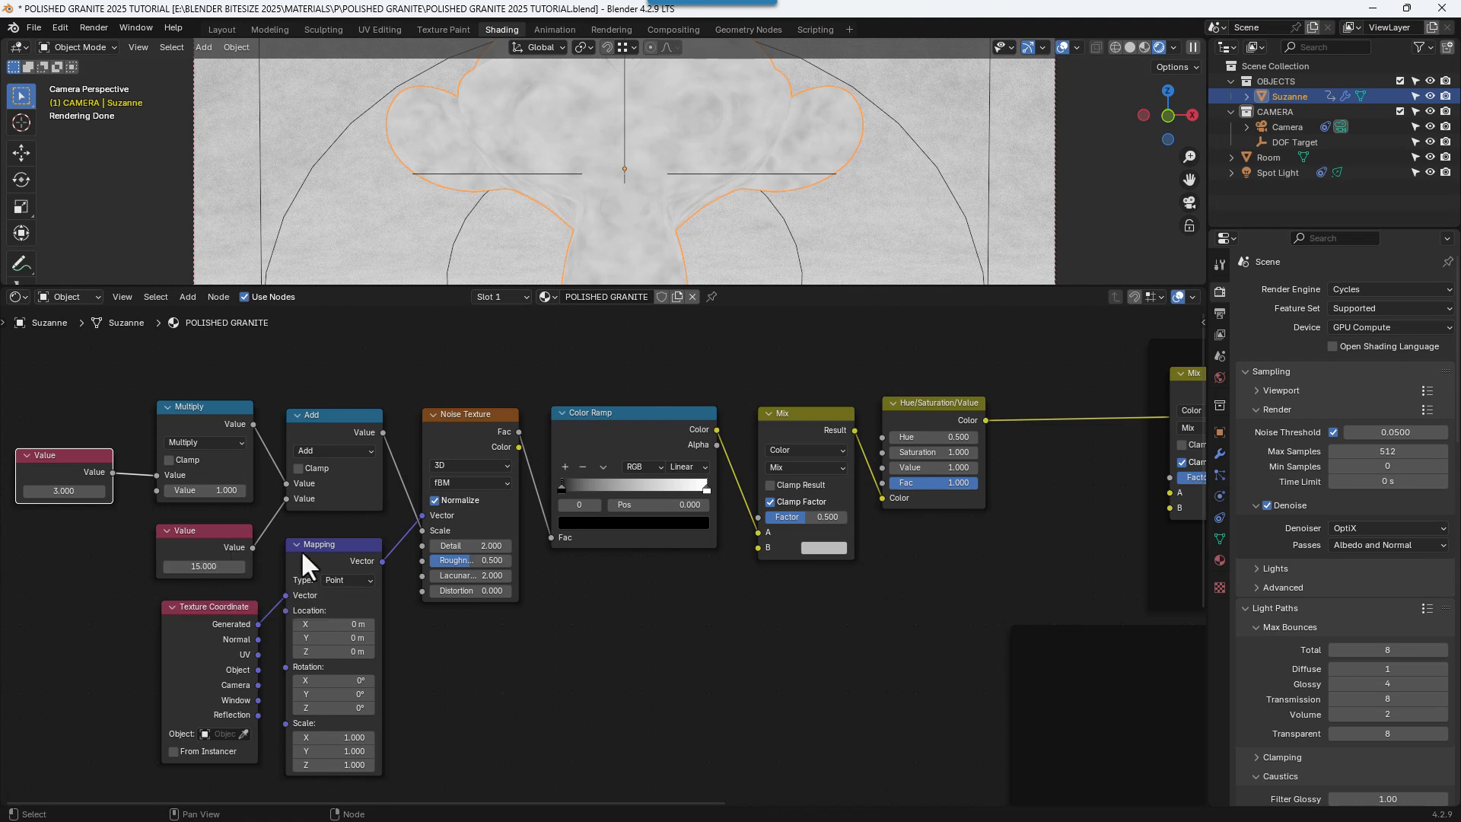
- Set the Noise Texture's Detail to 3, Roughness to 0.75 and Distortion to 0.1
left_click(463, 545)
type("3")
key("Tab")
type(".75")
key("Tab")
key("Tab")
type(".1")
key("Return")
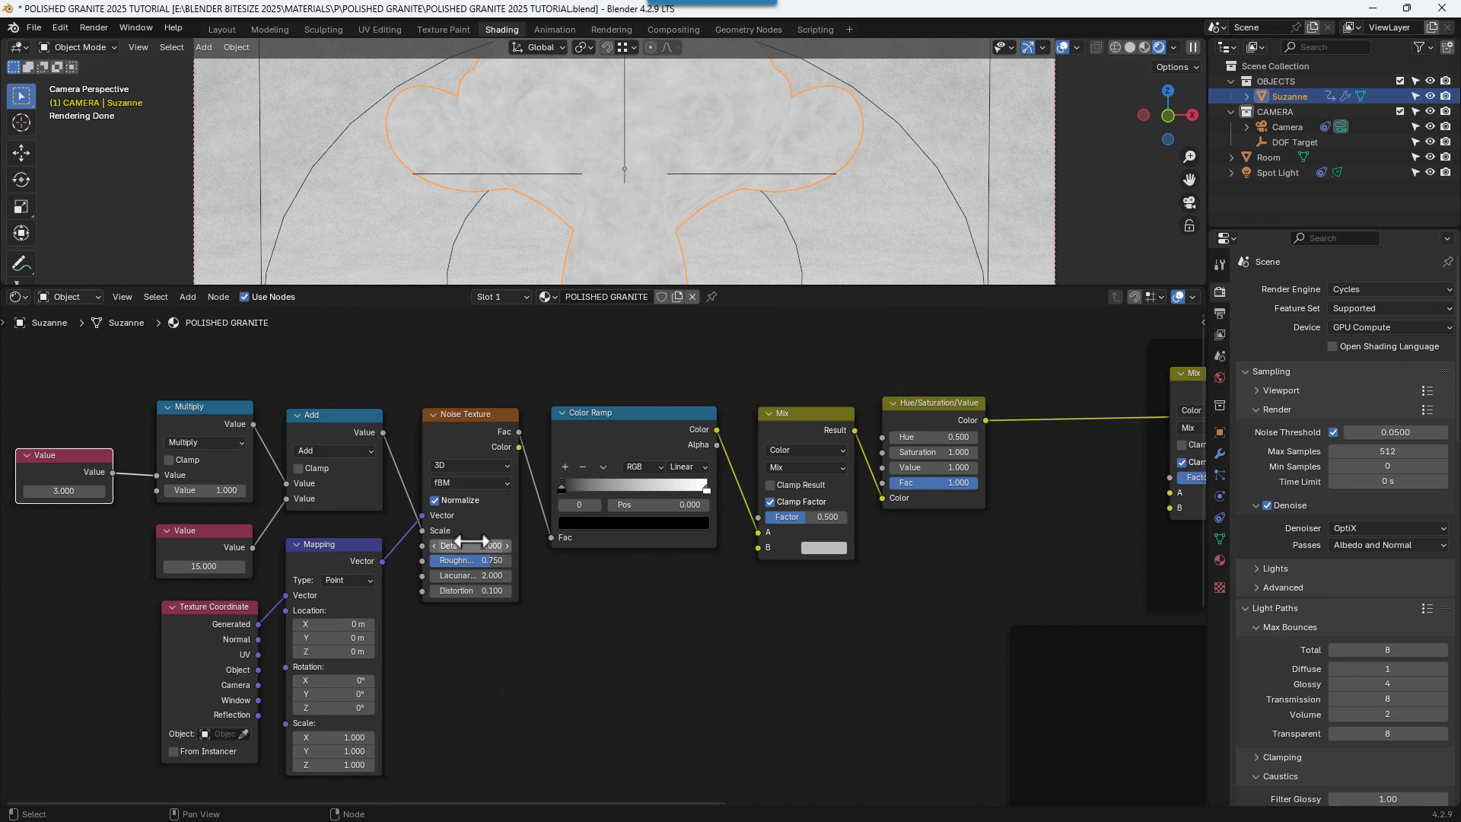
- Change the Color Ramp's interpolation to Constant and add a third color stop in its middle
middle_click_drag(645, 540, 521, 542)
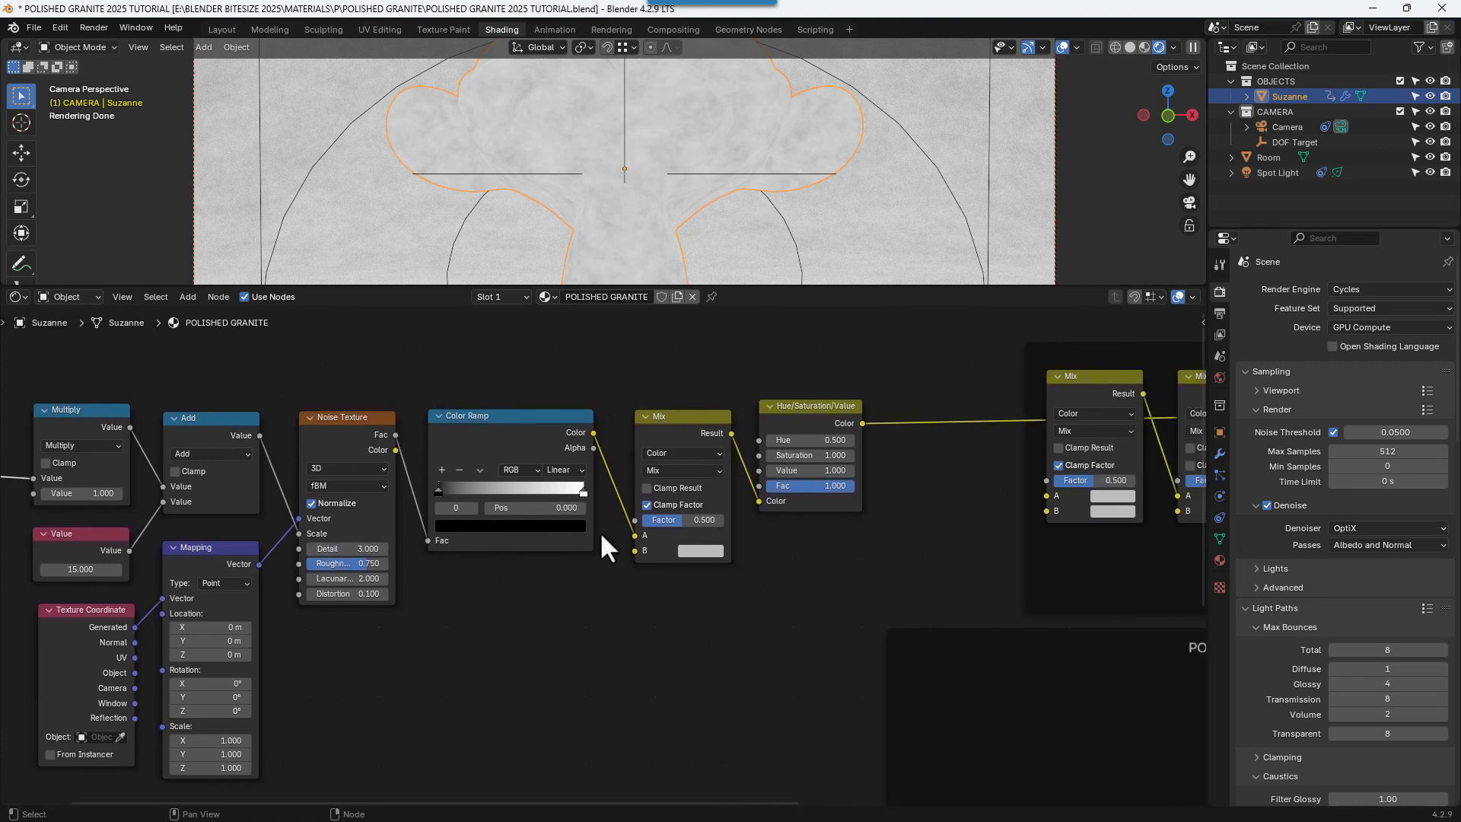
left_click(662, 469)
left_click(662, 468)
scroll(464, 509, "up", 4)
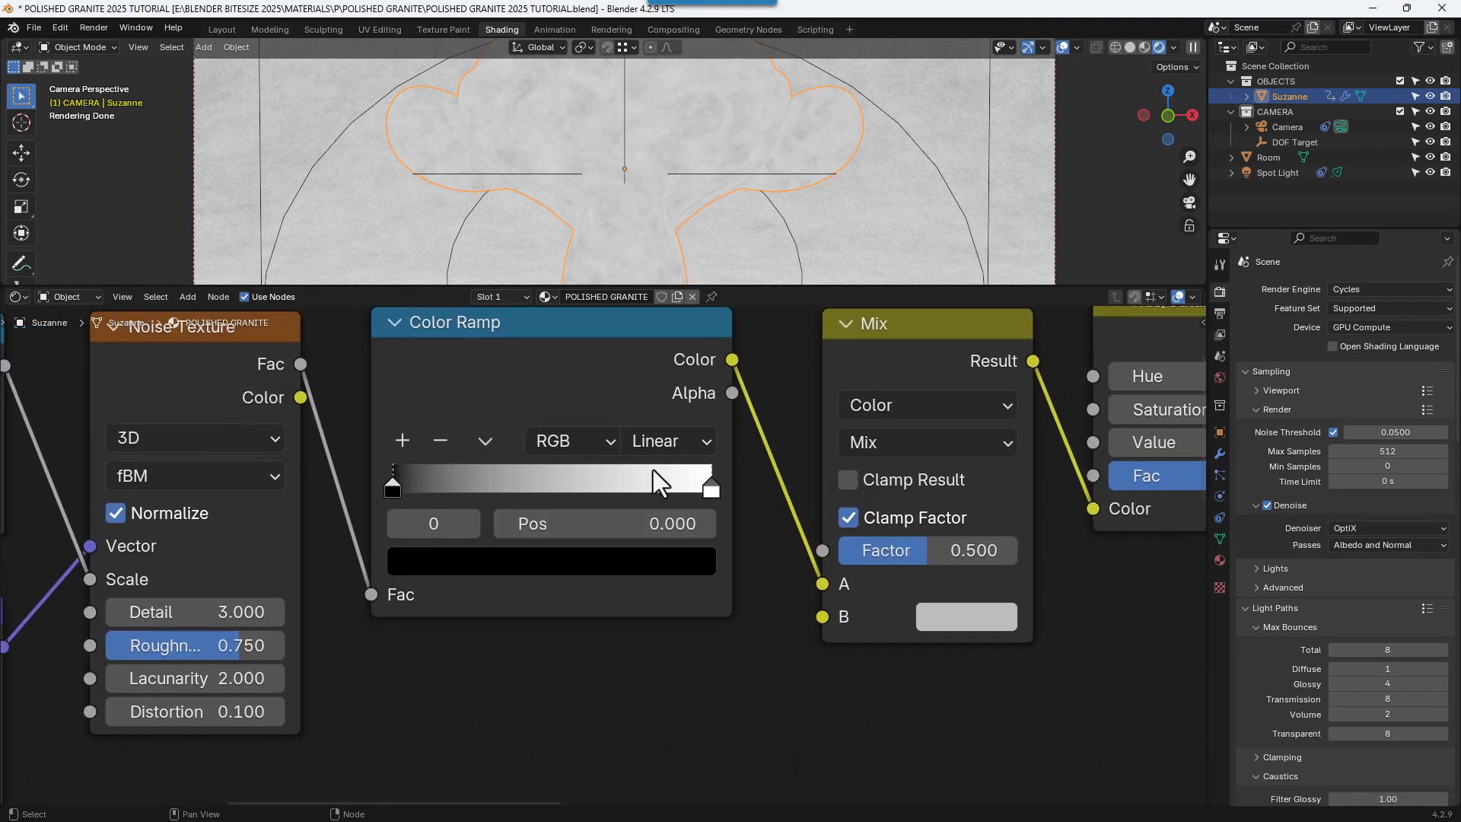
left_click(653, 443)
left_click(669, 647)
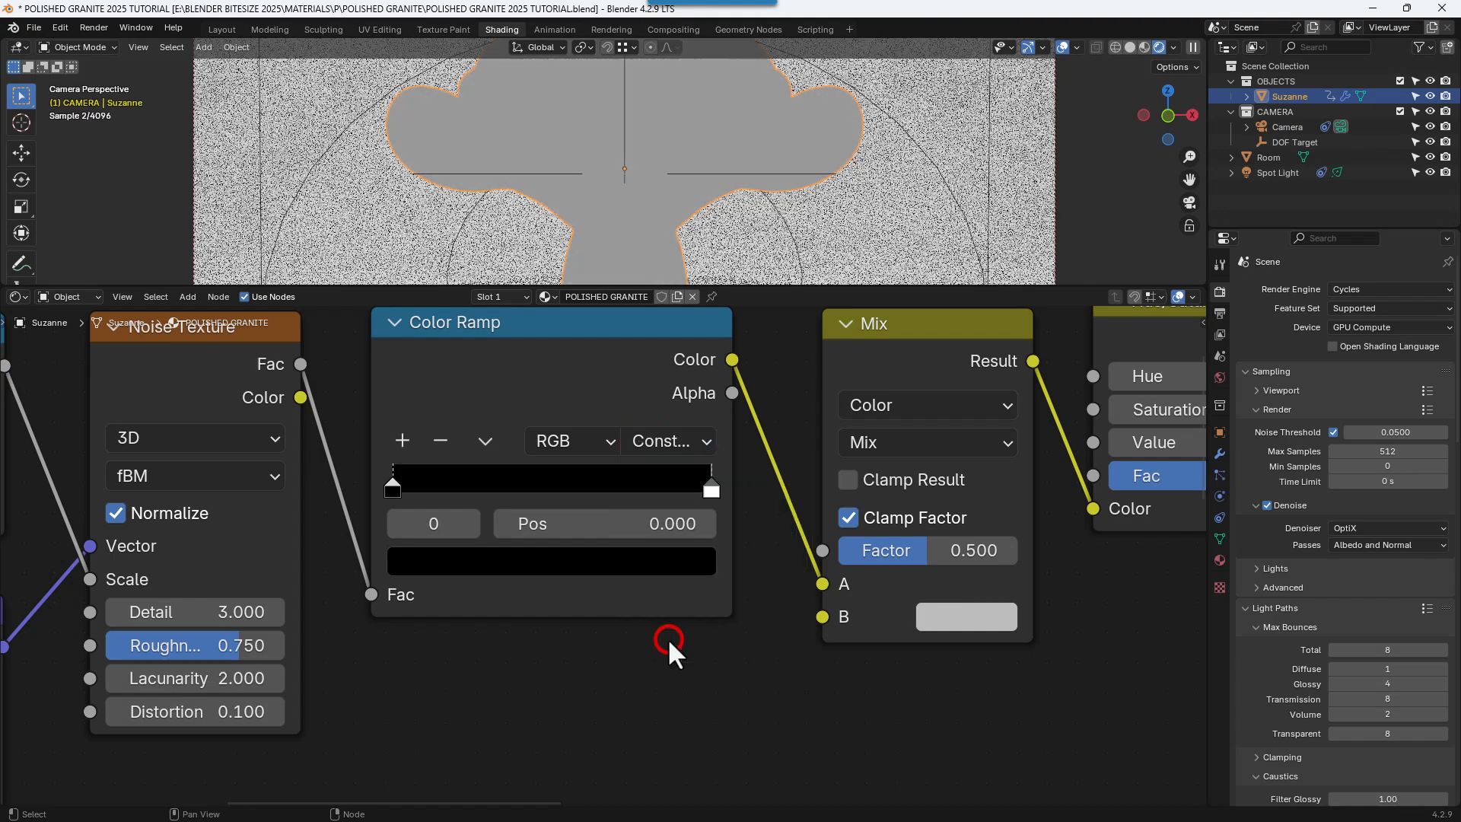
left_click(401, 442)
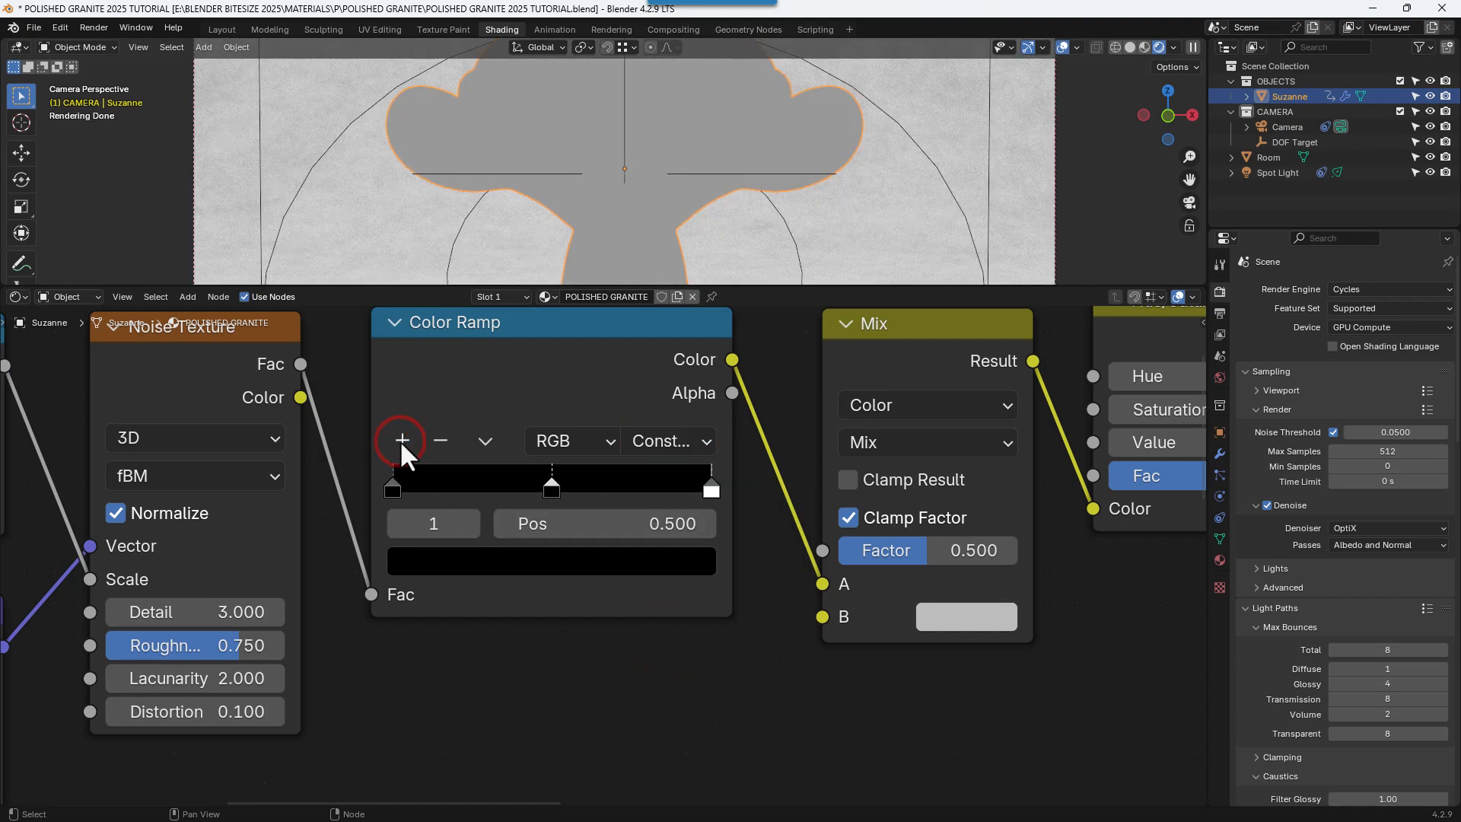
- Set the color of the Color Ramp's first stop to hex 6C6C6C
left_click(391, 489)
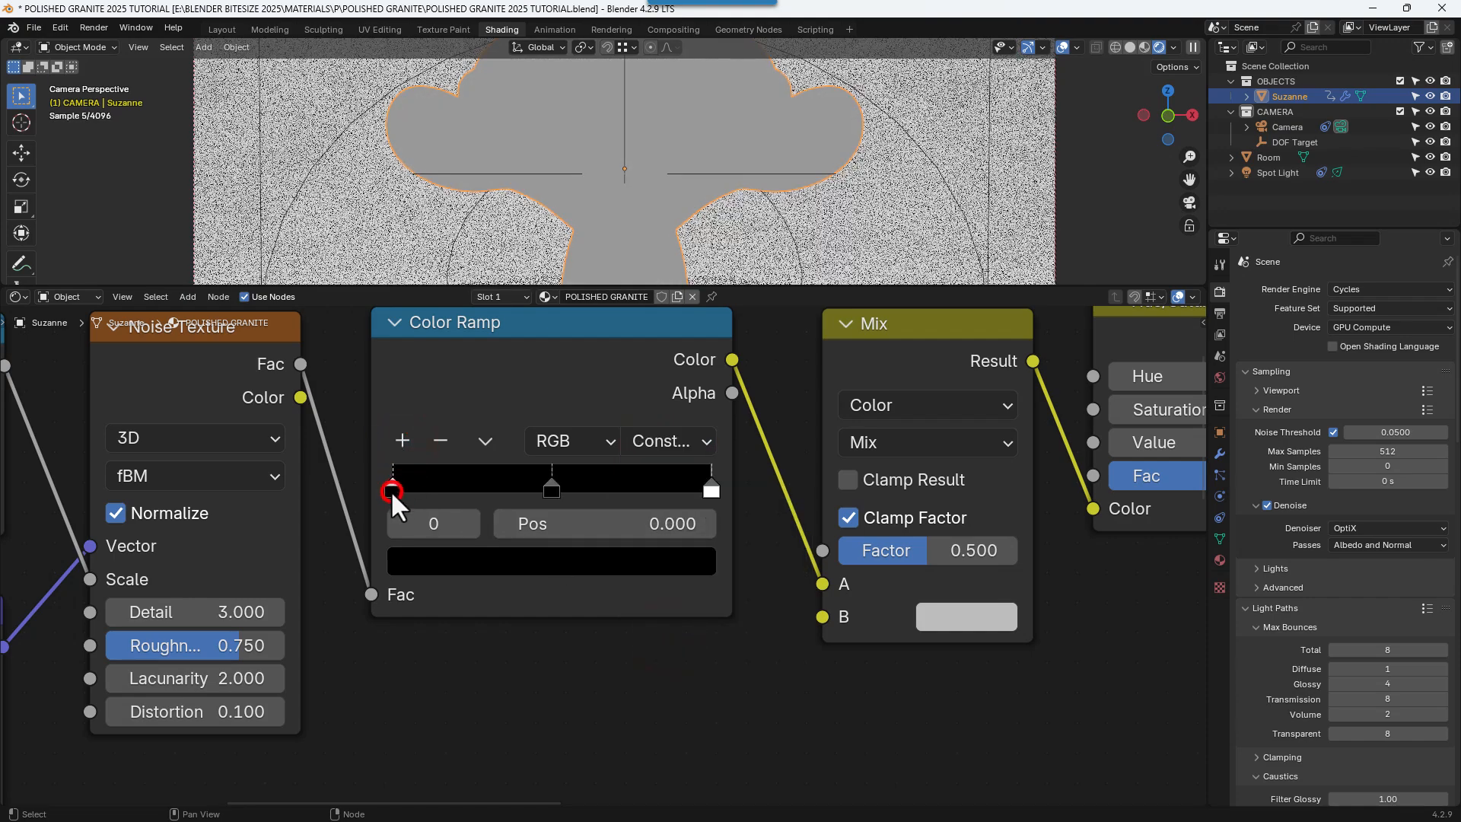
left_click(472, 561)
left_click(502, 430)
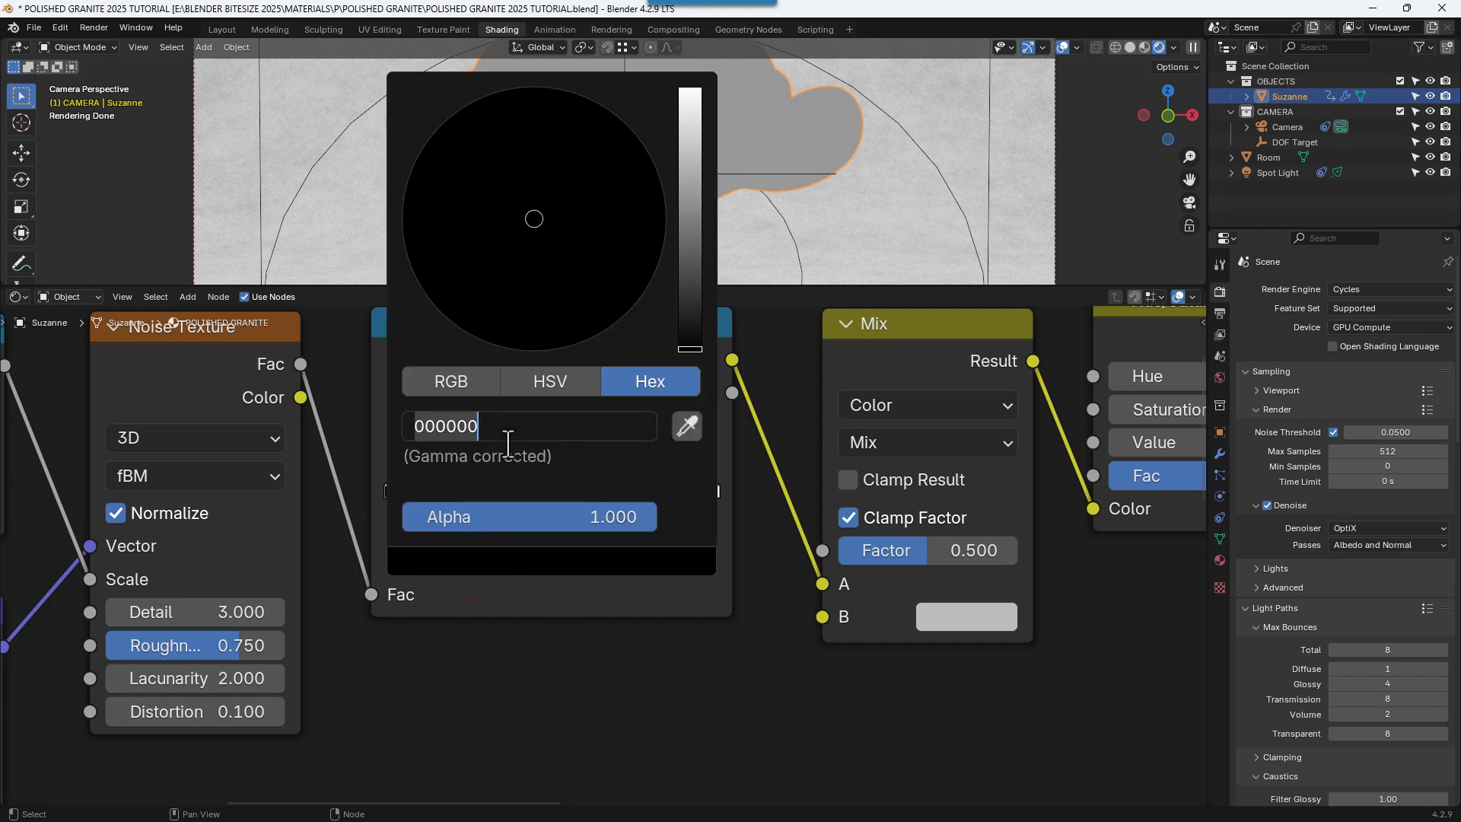
type("6C6C6C")
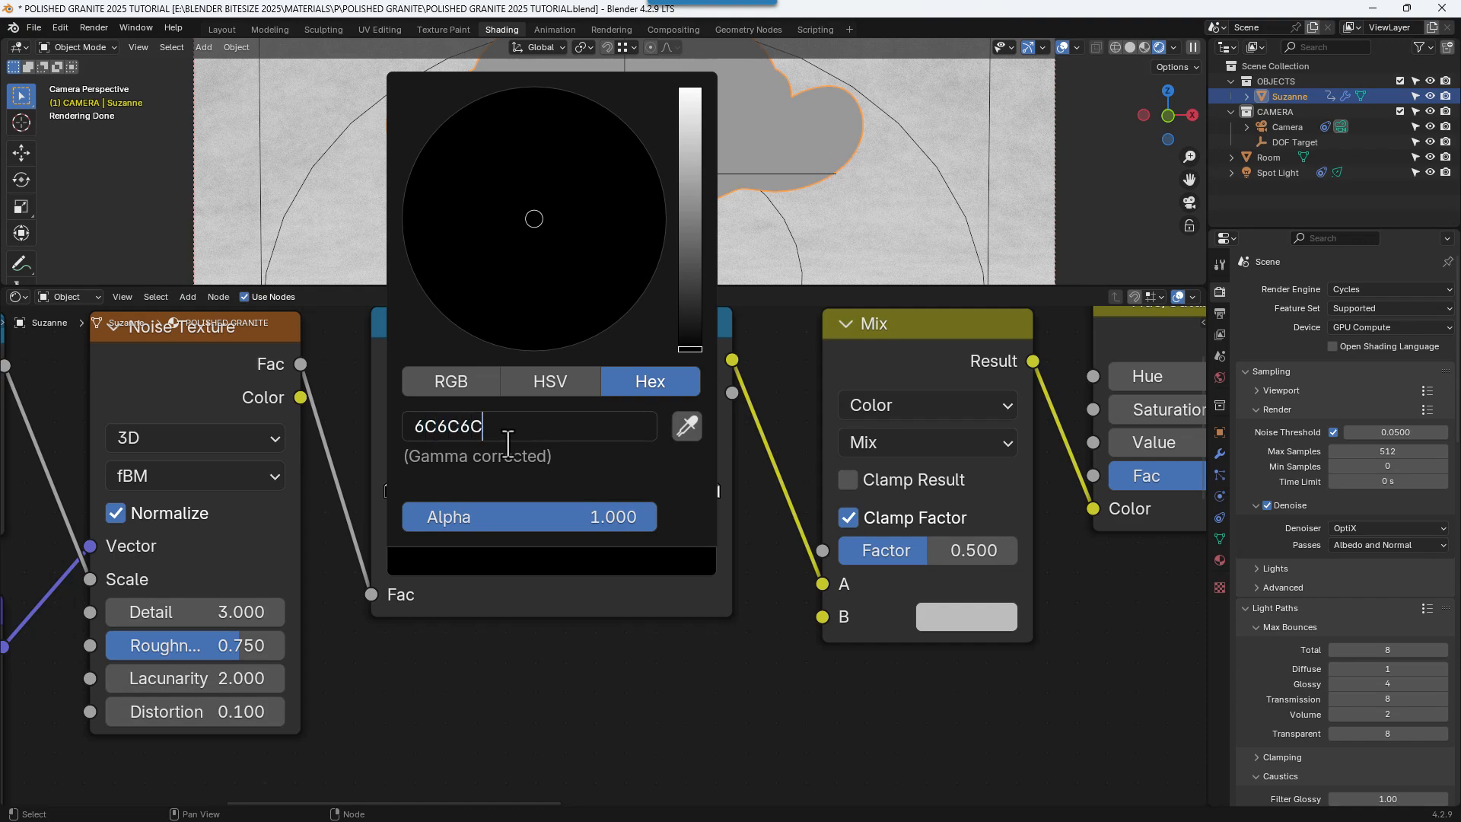
key("Return")
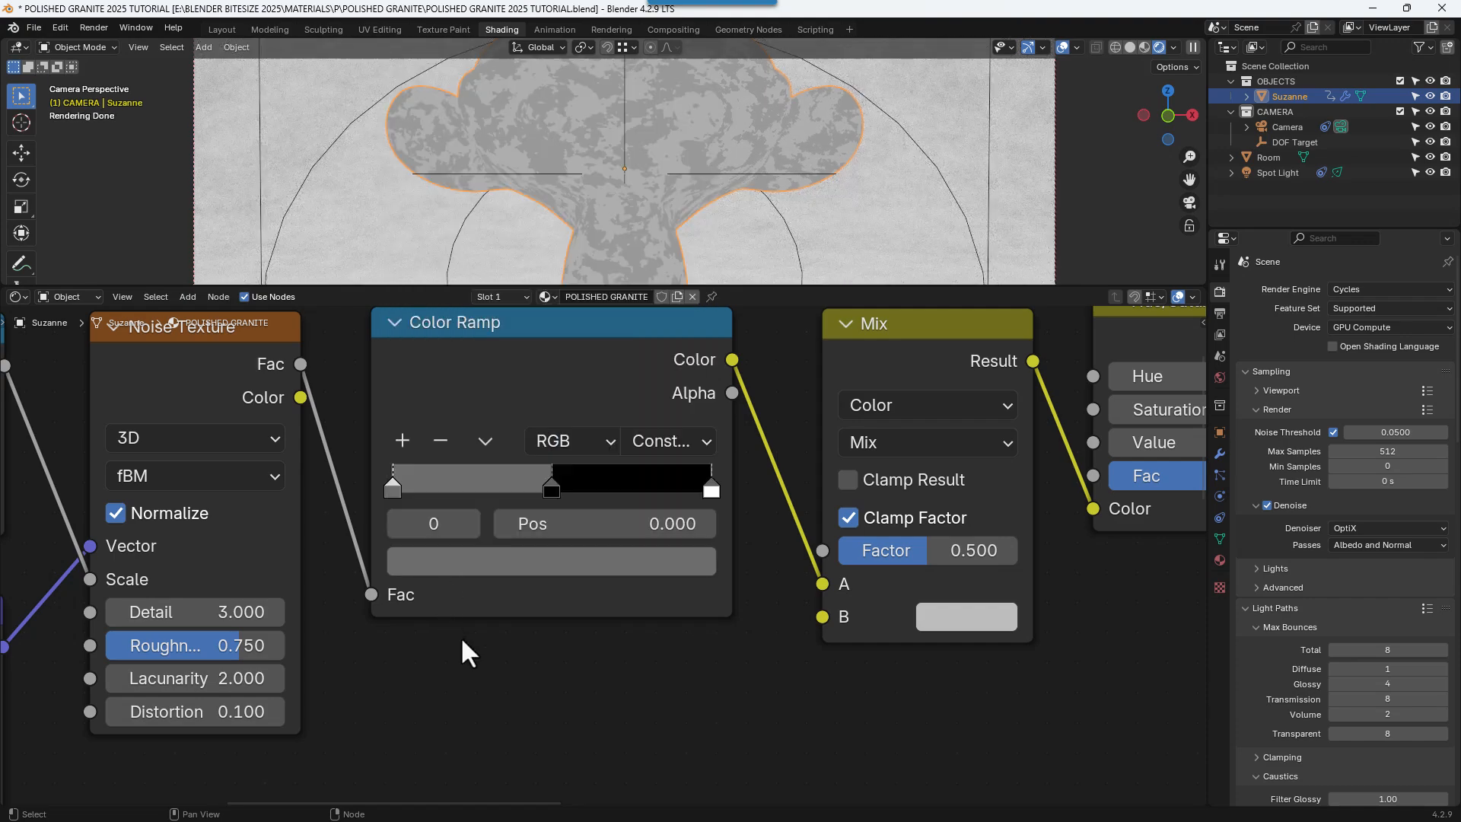
- Set the Color Ramp's middle stop to position 0.4 and its color to hex 272727
left_click(549, 487)
left_click(536, 524)
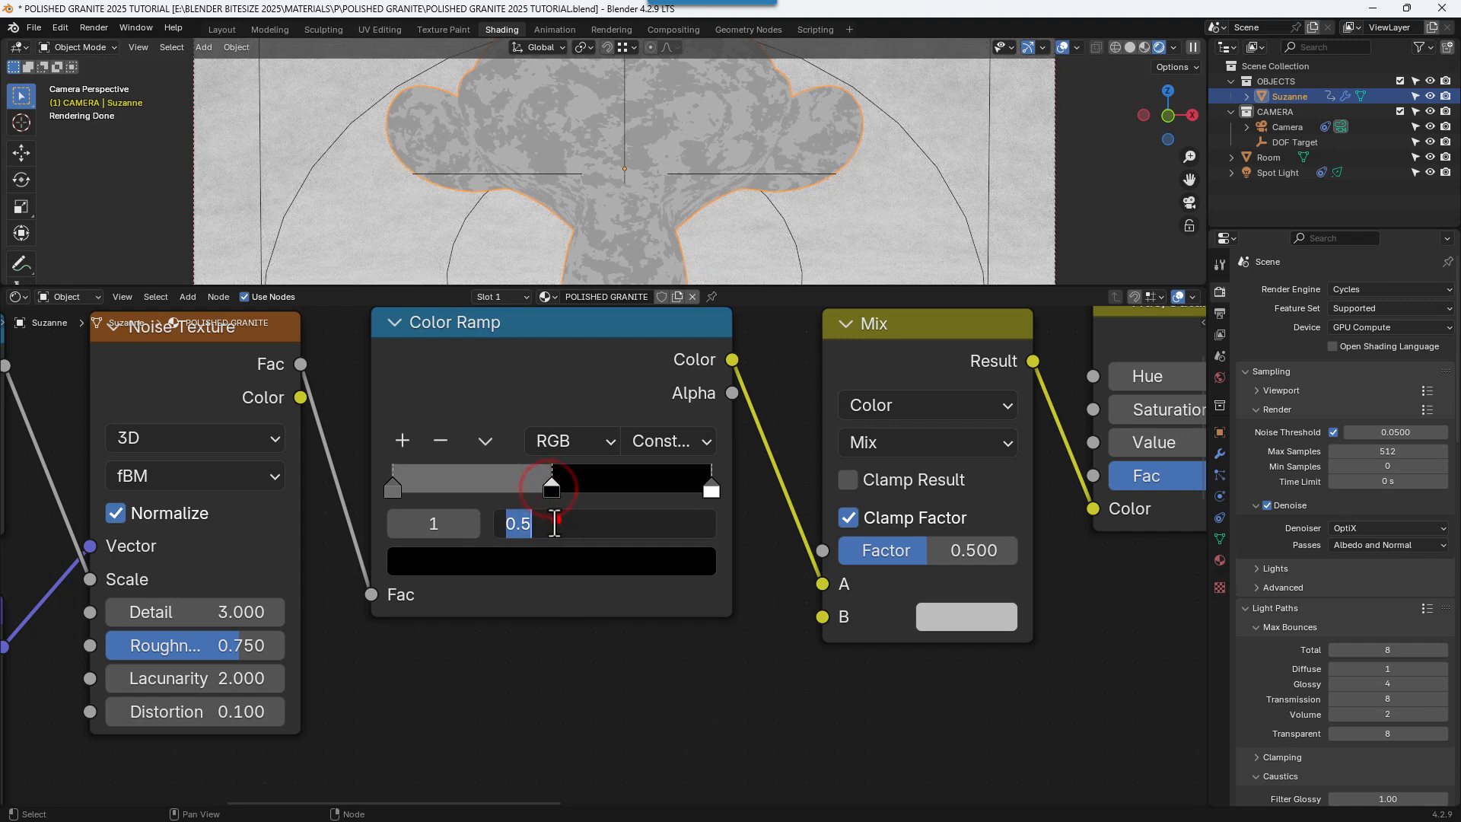
type(".4")
key("Return")
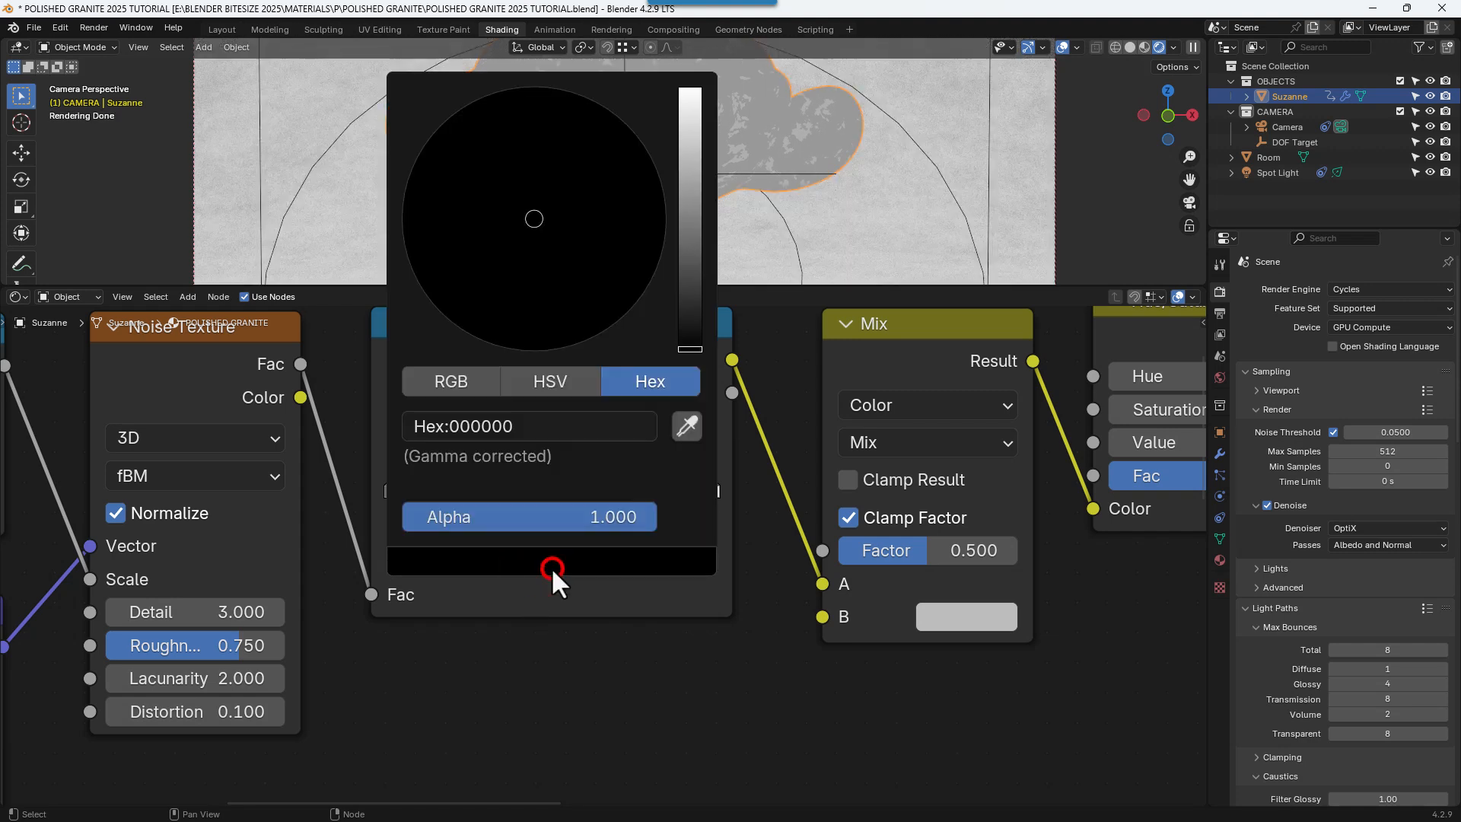
left_click(551, 567)
left_click(535, 430)
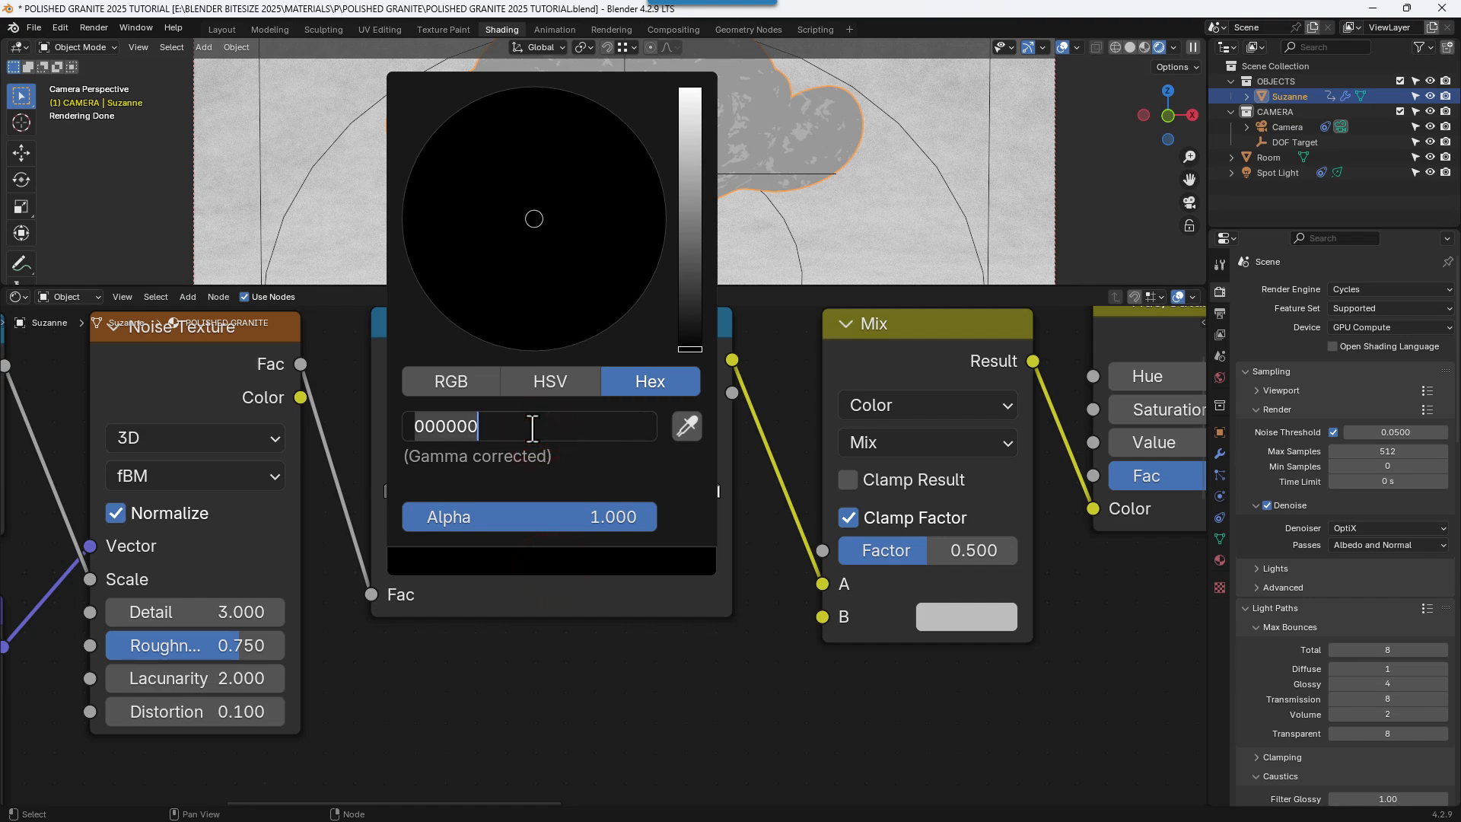
type("272727")
key("Return")
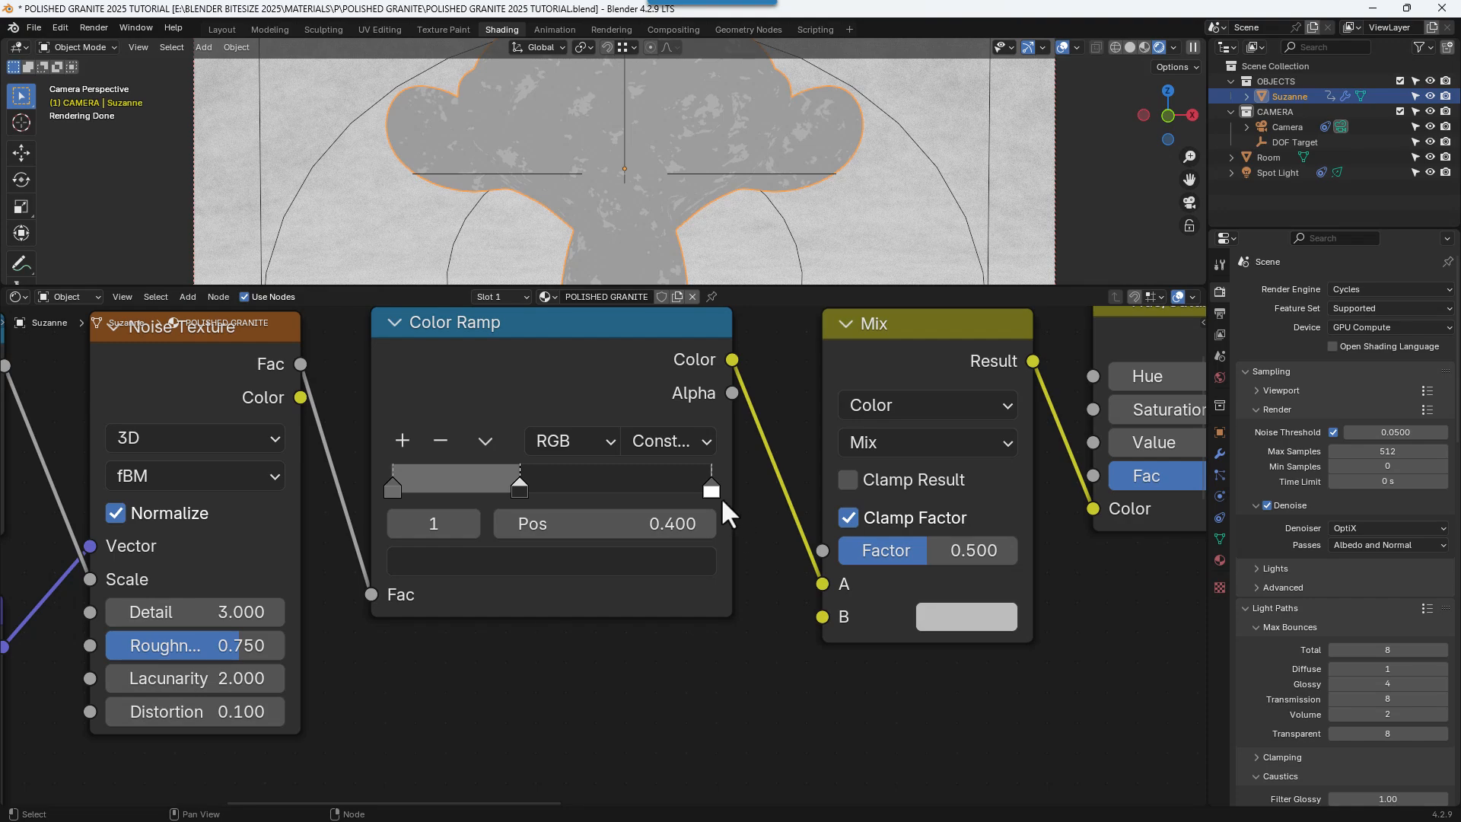
- Set the Color Ramp's last stop to position 0.6 and its color to hex BCBCBC
left_click(713, 490)
left_click(665, 525)
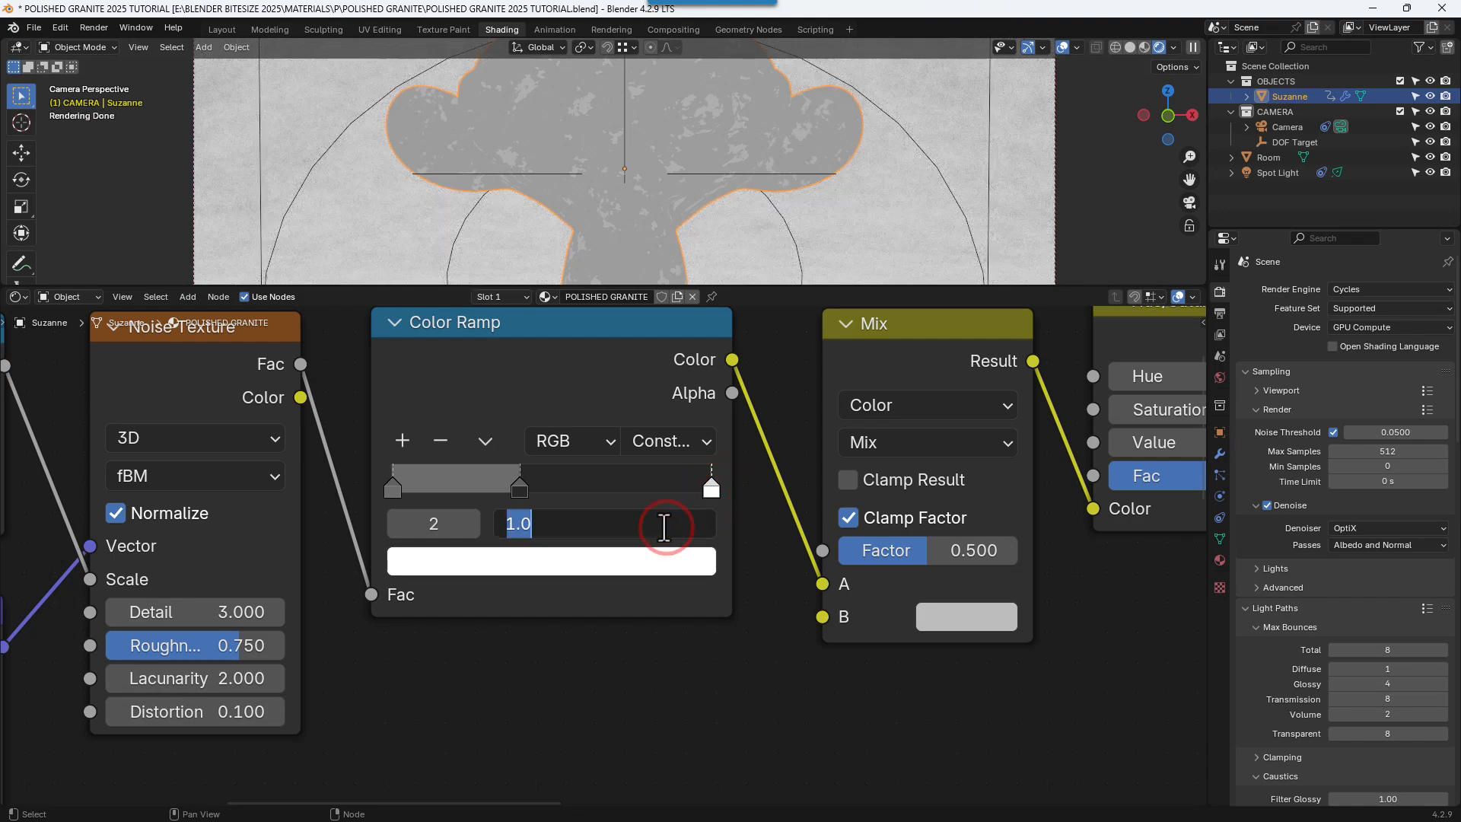
type(".6")
key("Return")
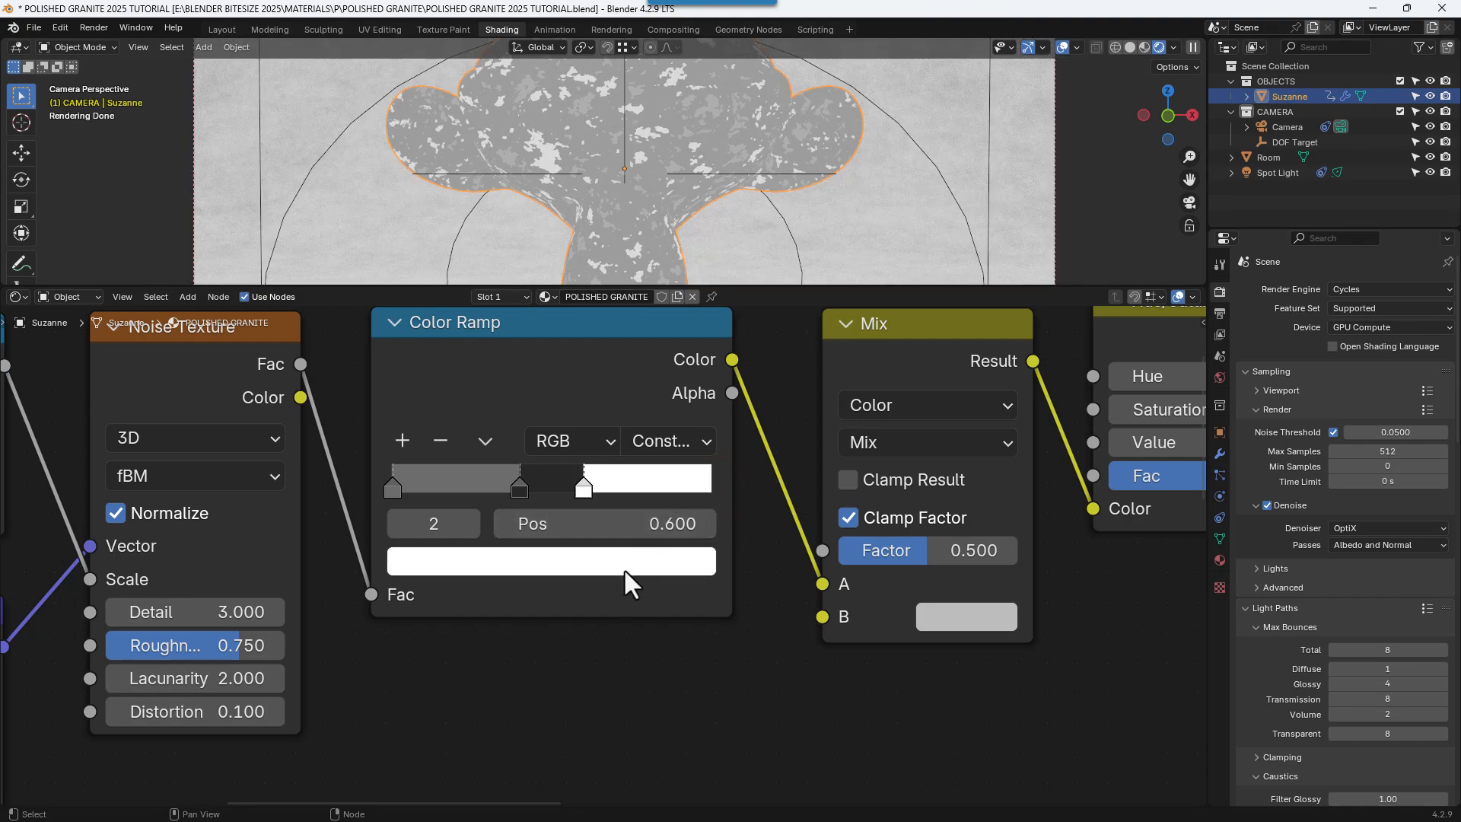
left_click(624, 560)
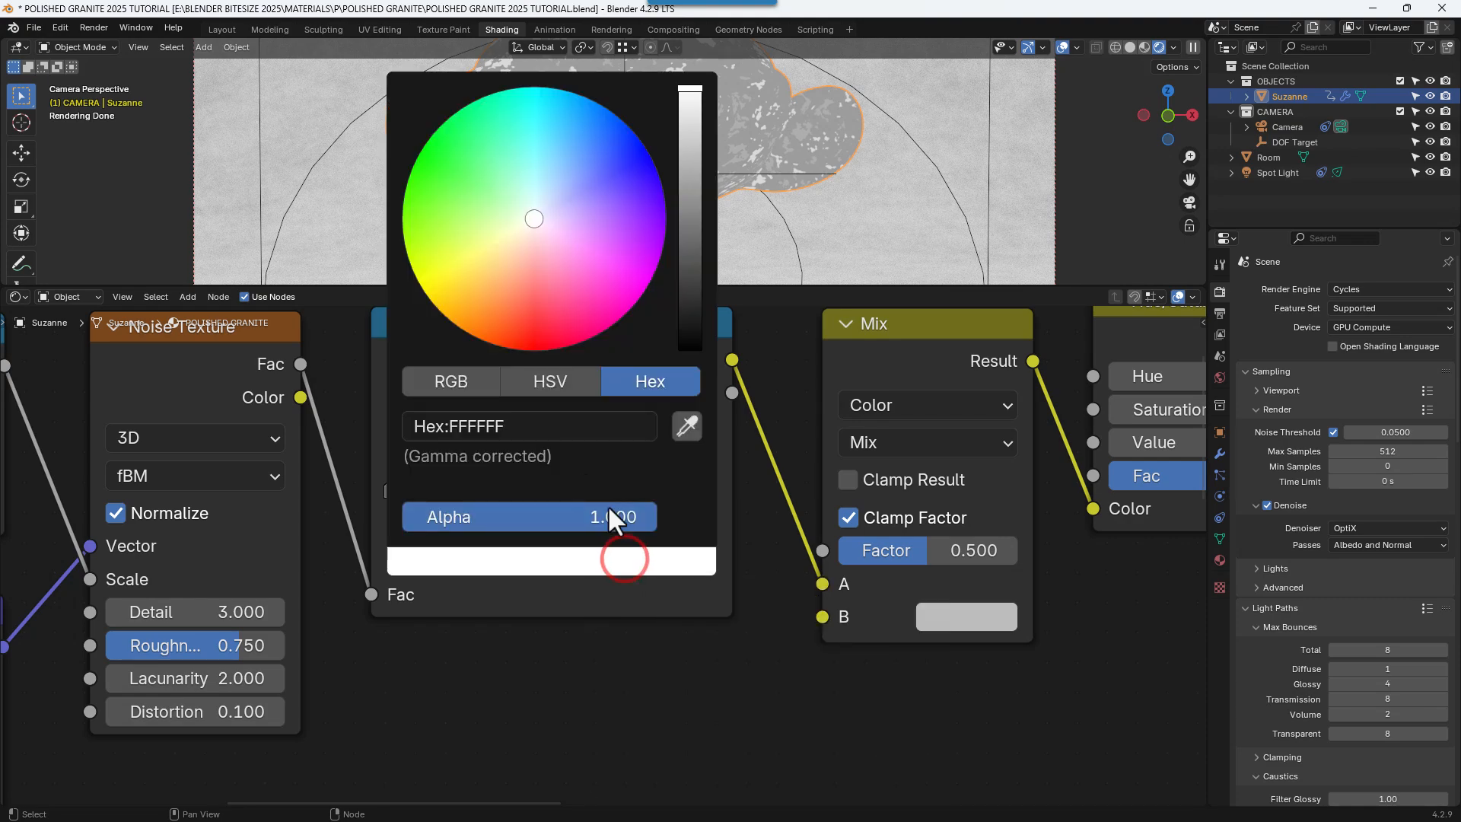
left_click(547, 424)
type("BCBCBC")
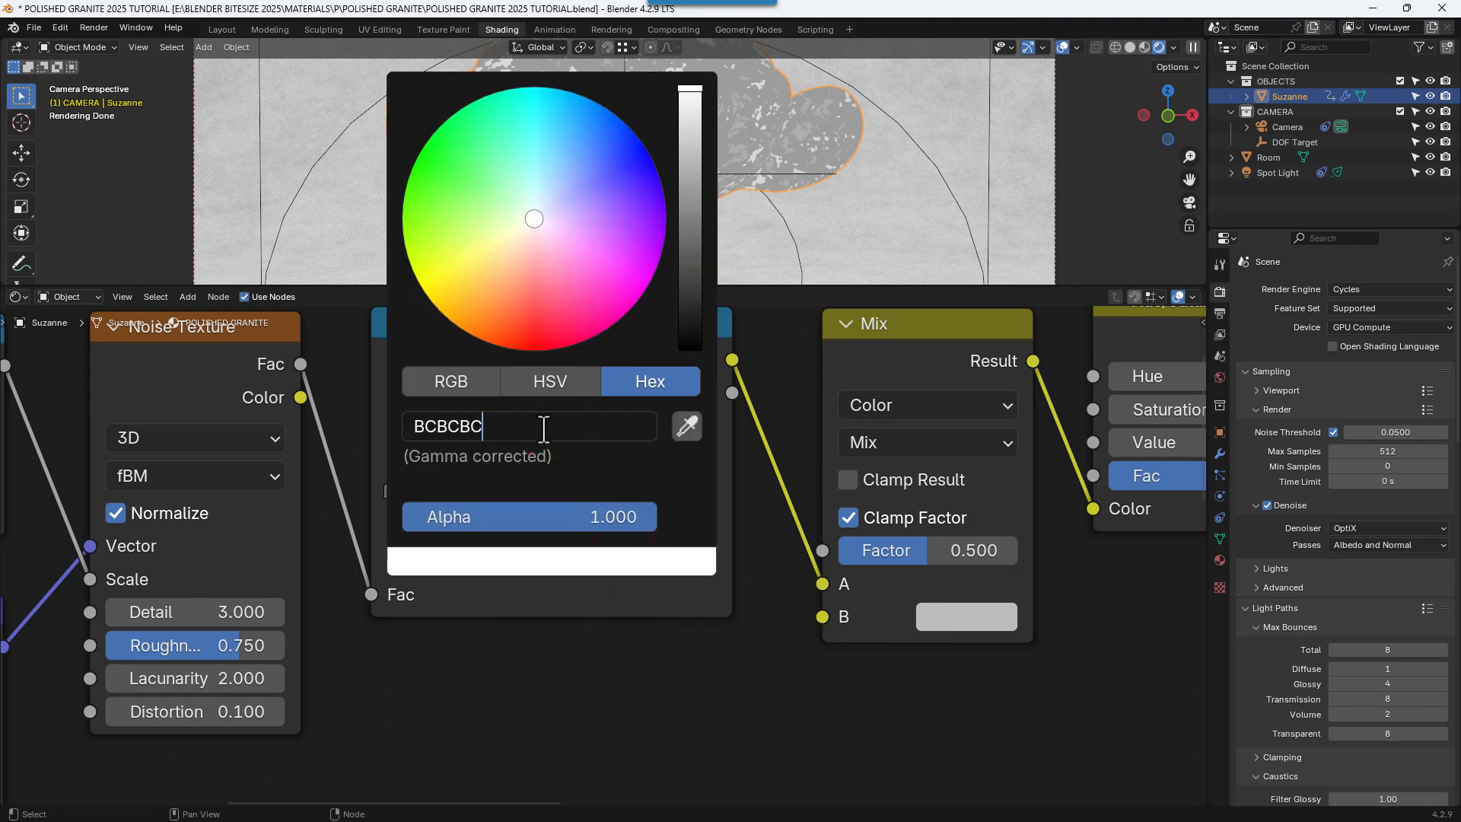
key("Return")
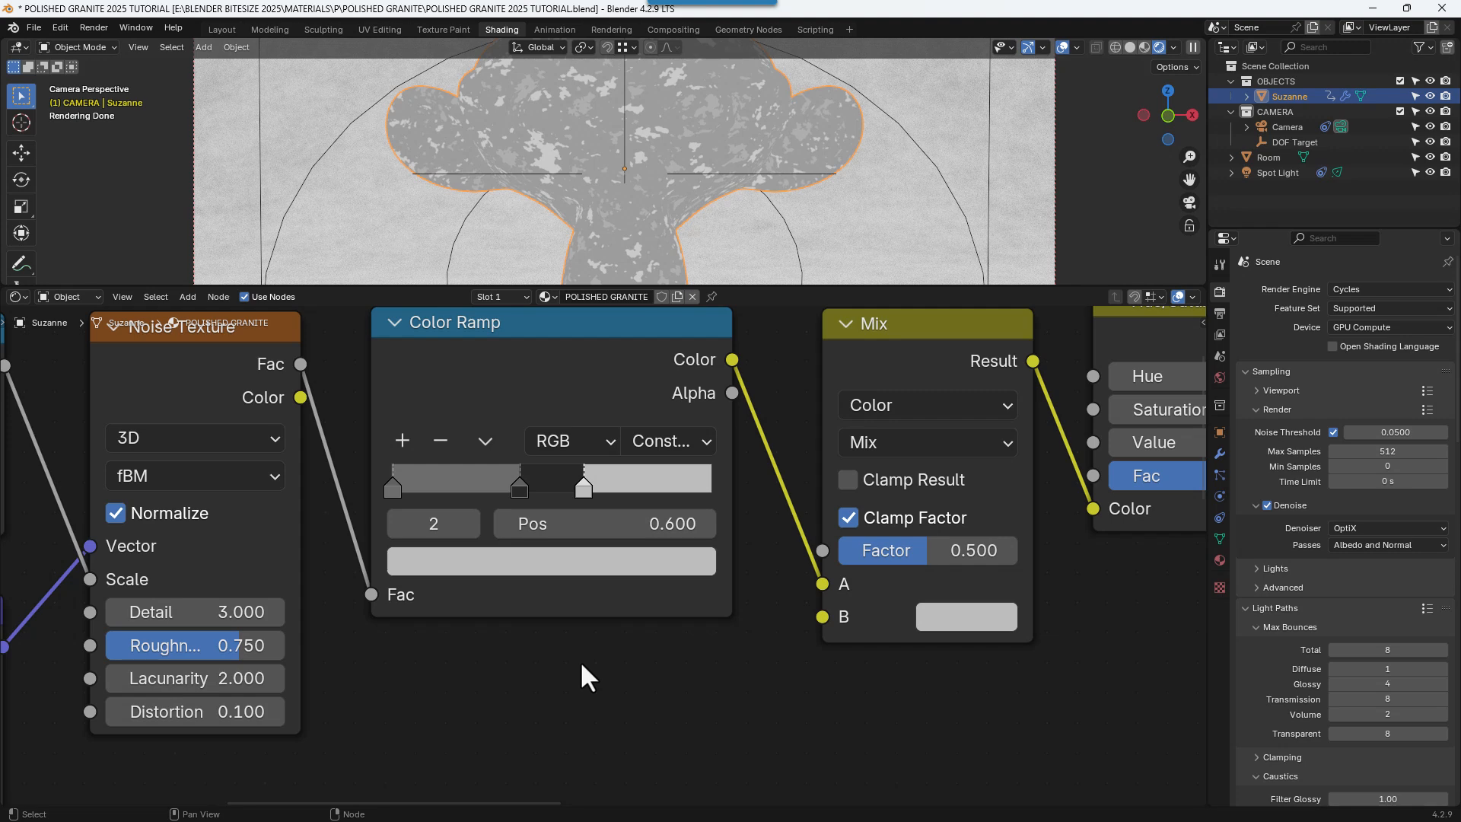
- Change the blending mode of the Mix node after the Color Ramp to Color and set its Factor to 0.85
middle_click_drag(619, 663, 444, 696)
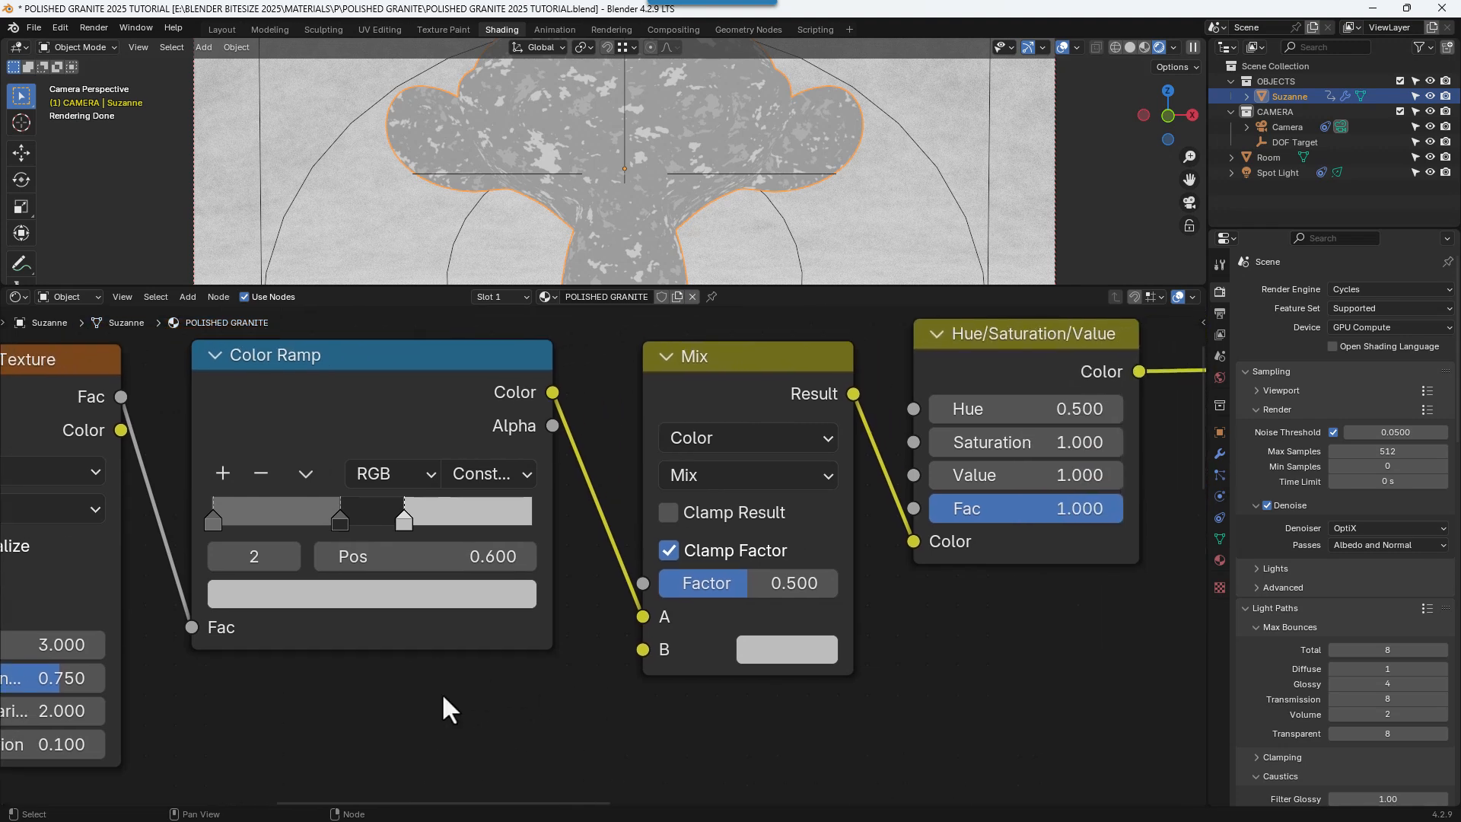
left_click(710, 476)
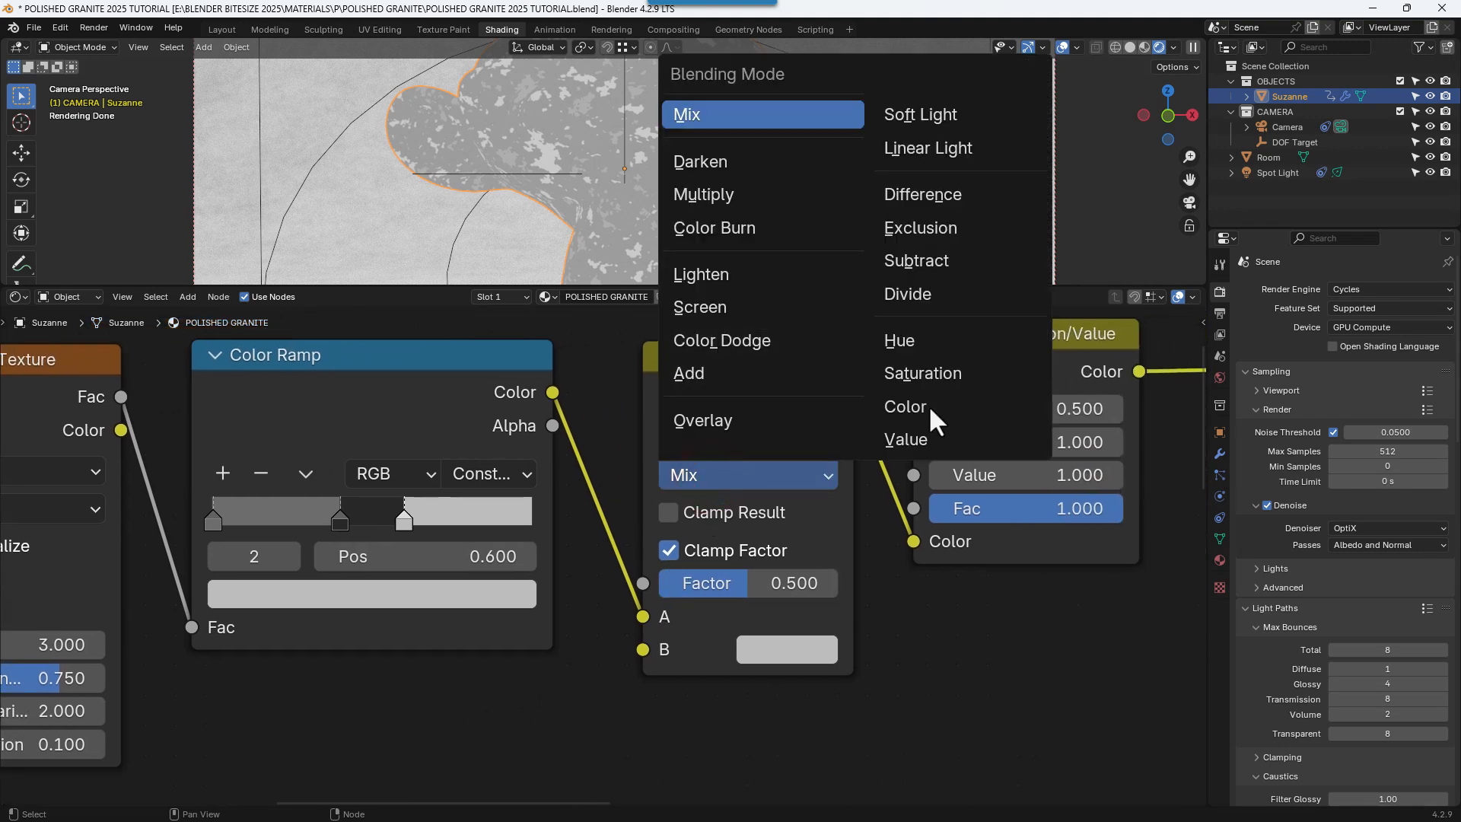
left_click(906, 407)
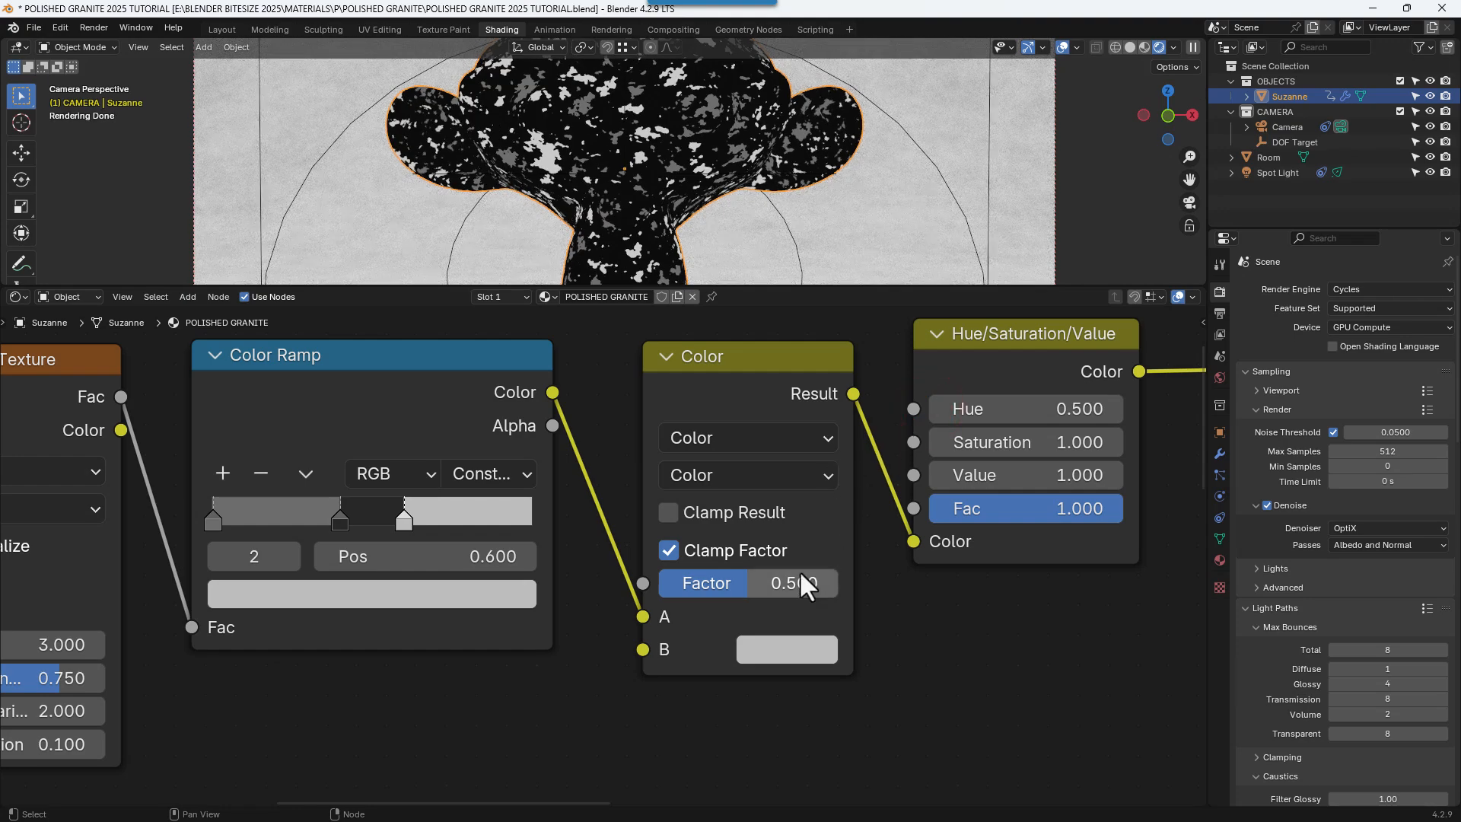
left_click(800, 572)
type(".85")
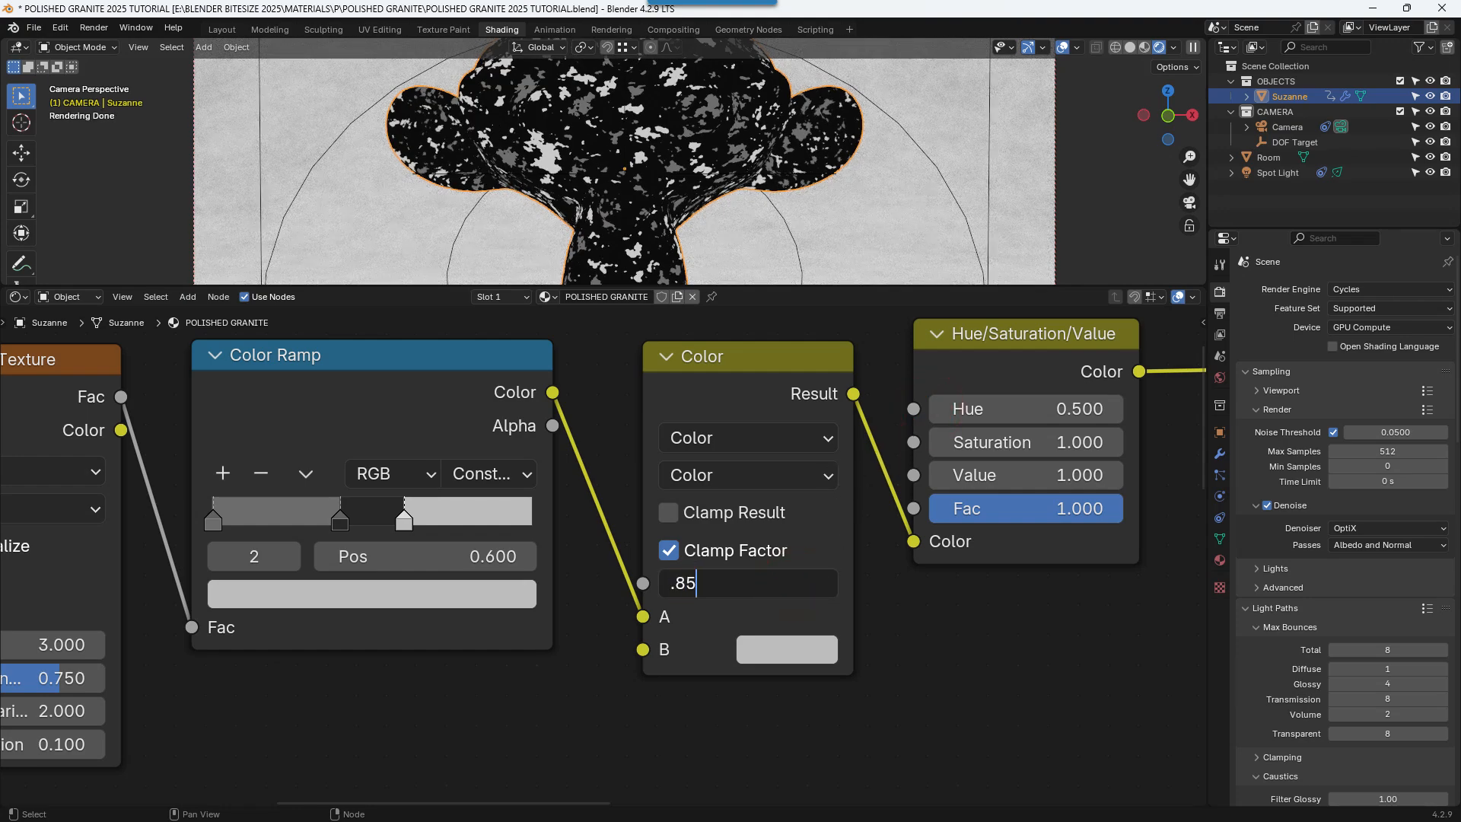
key("Return")
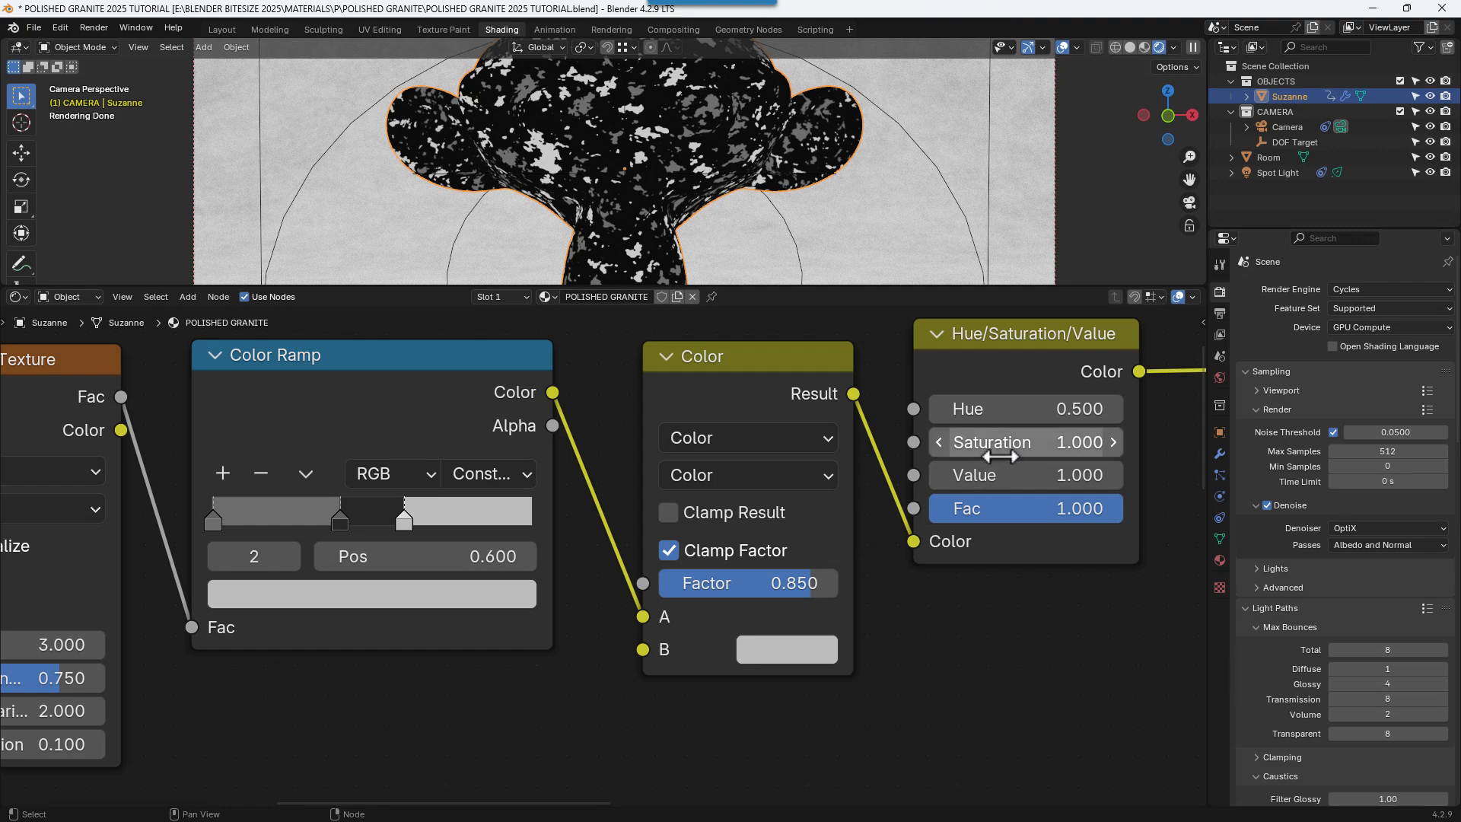
- Set the Hue/Saturation/Value node's Saturation to 1.1 and Value to 1.5
left_click(1012, 452)
type("1.1")
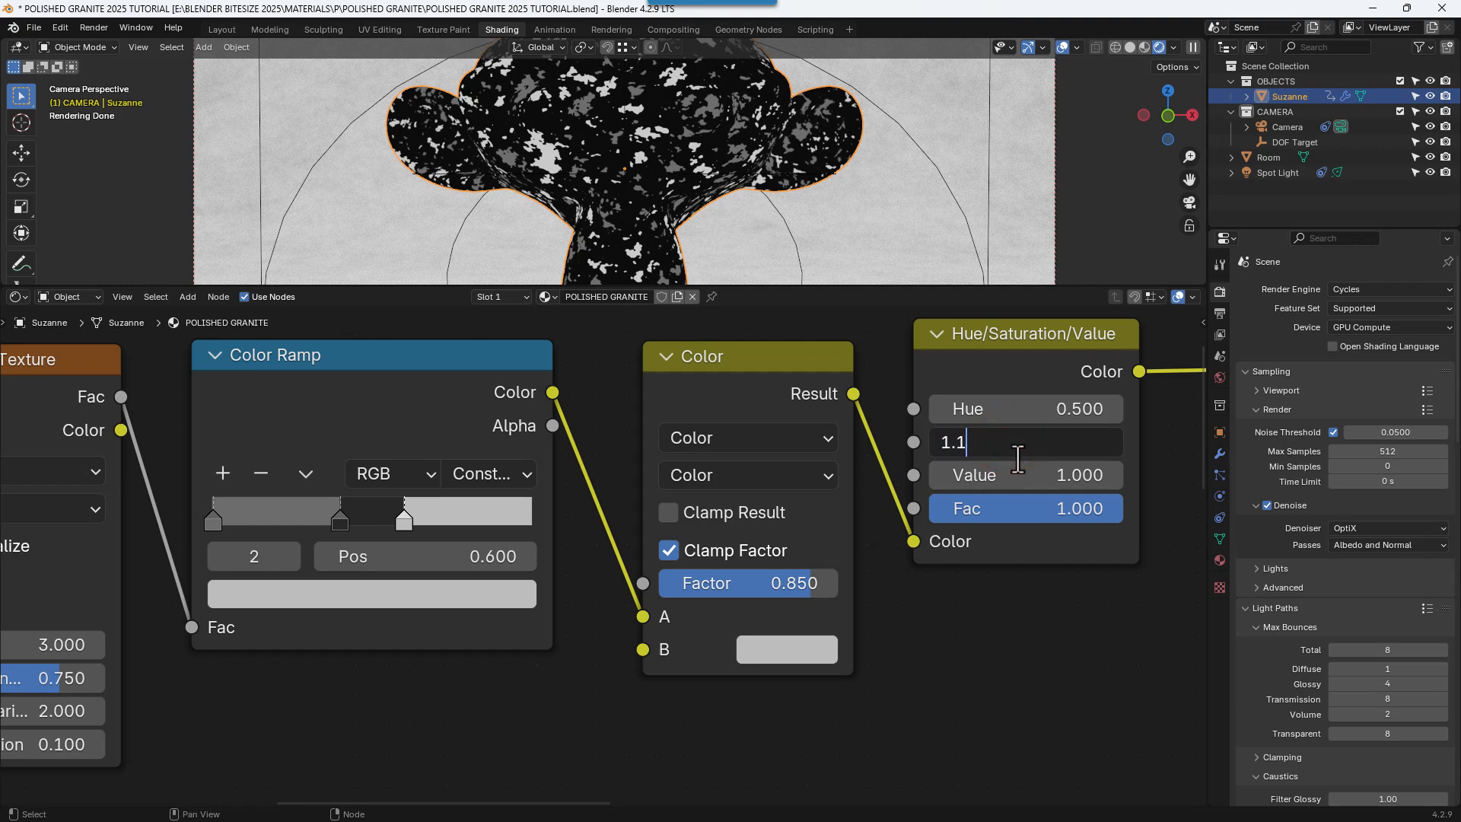
key("Tab")
type("1.5")
key("Return")
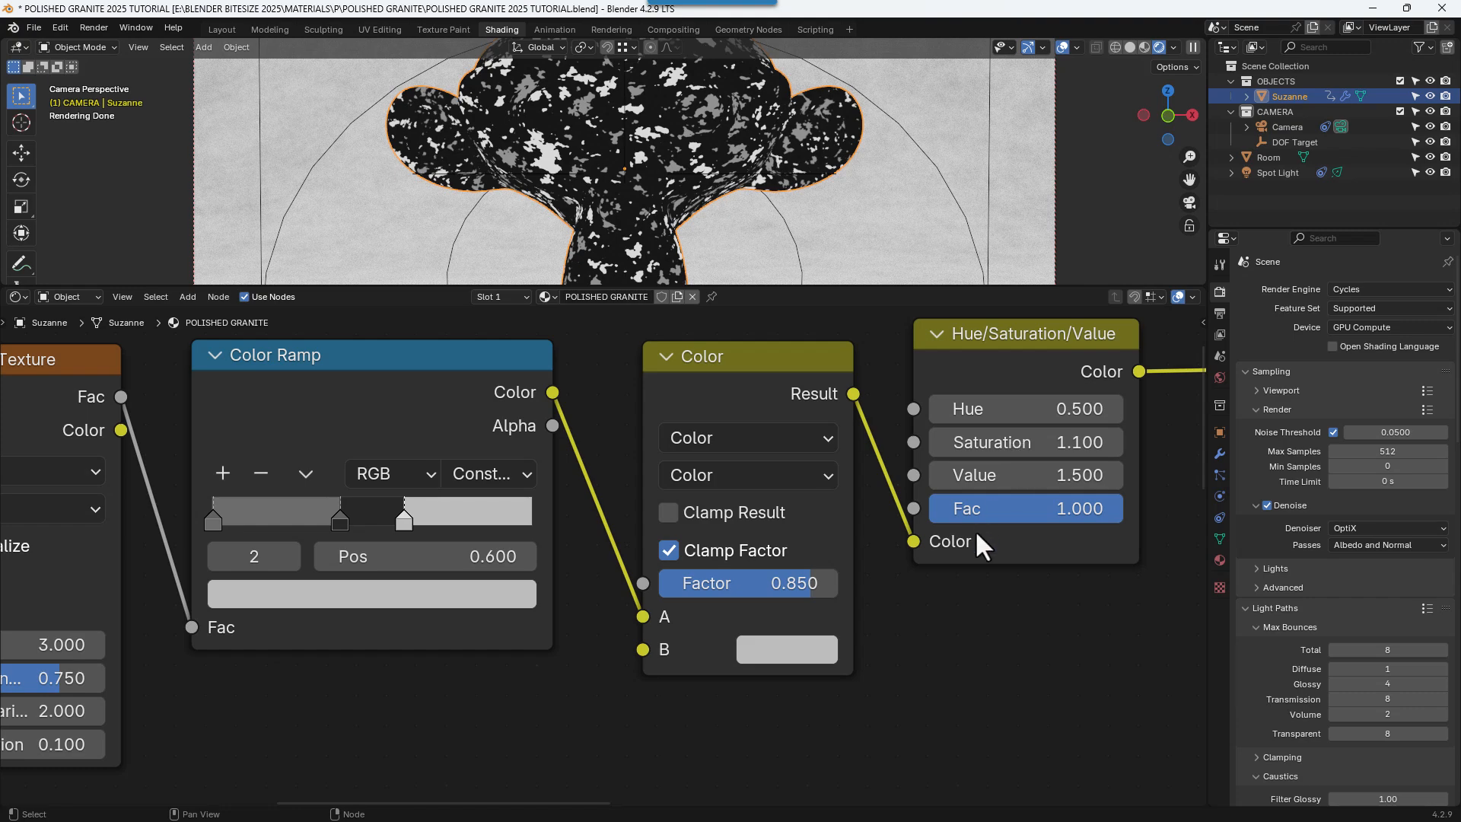
- Evenly space and align the upper node row, from the leftmost Value to Hue/Saturation/Value, on one horizontal line and raise it slightly
scroll(982, 544, "down", 5)
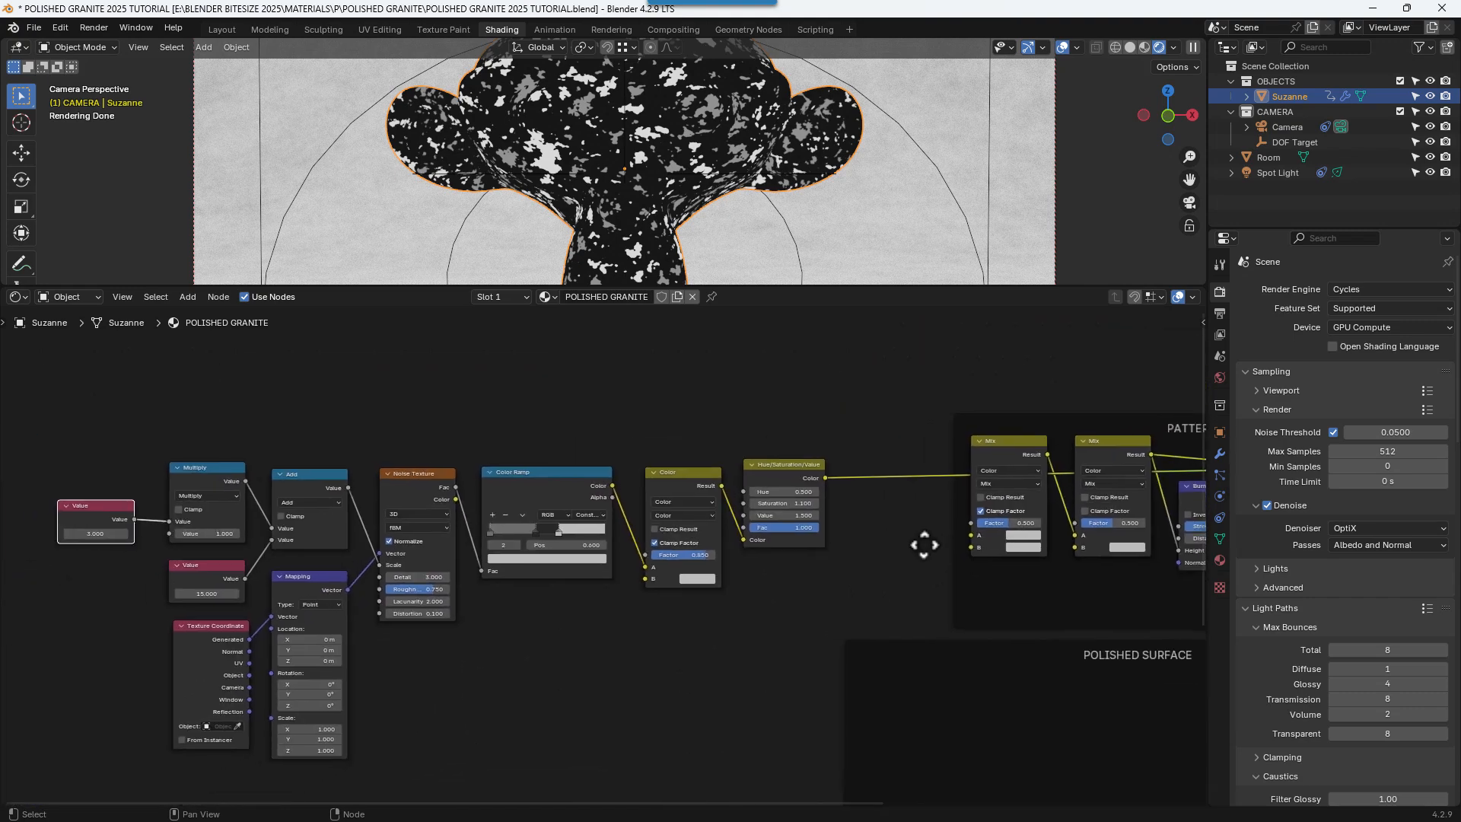
middle_click_drag(924, 544, 1037, 483)
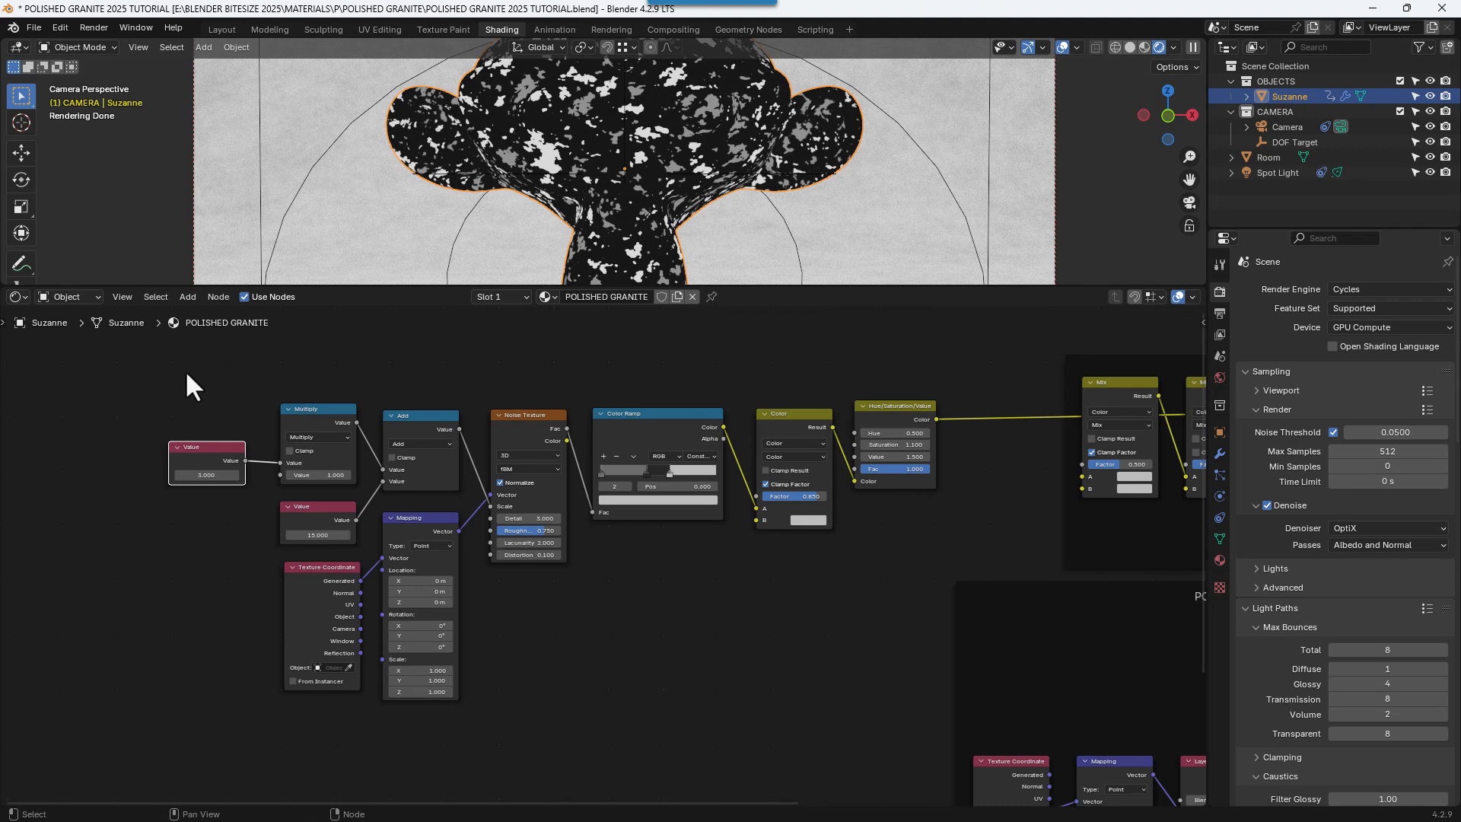
left_click_drag(185, 370, 904, 443)
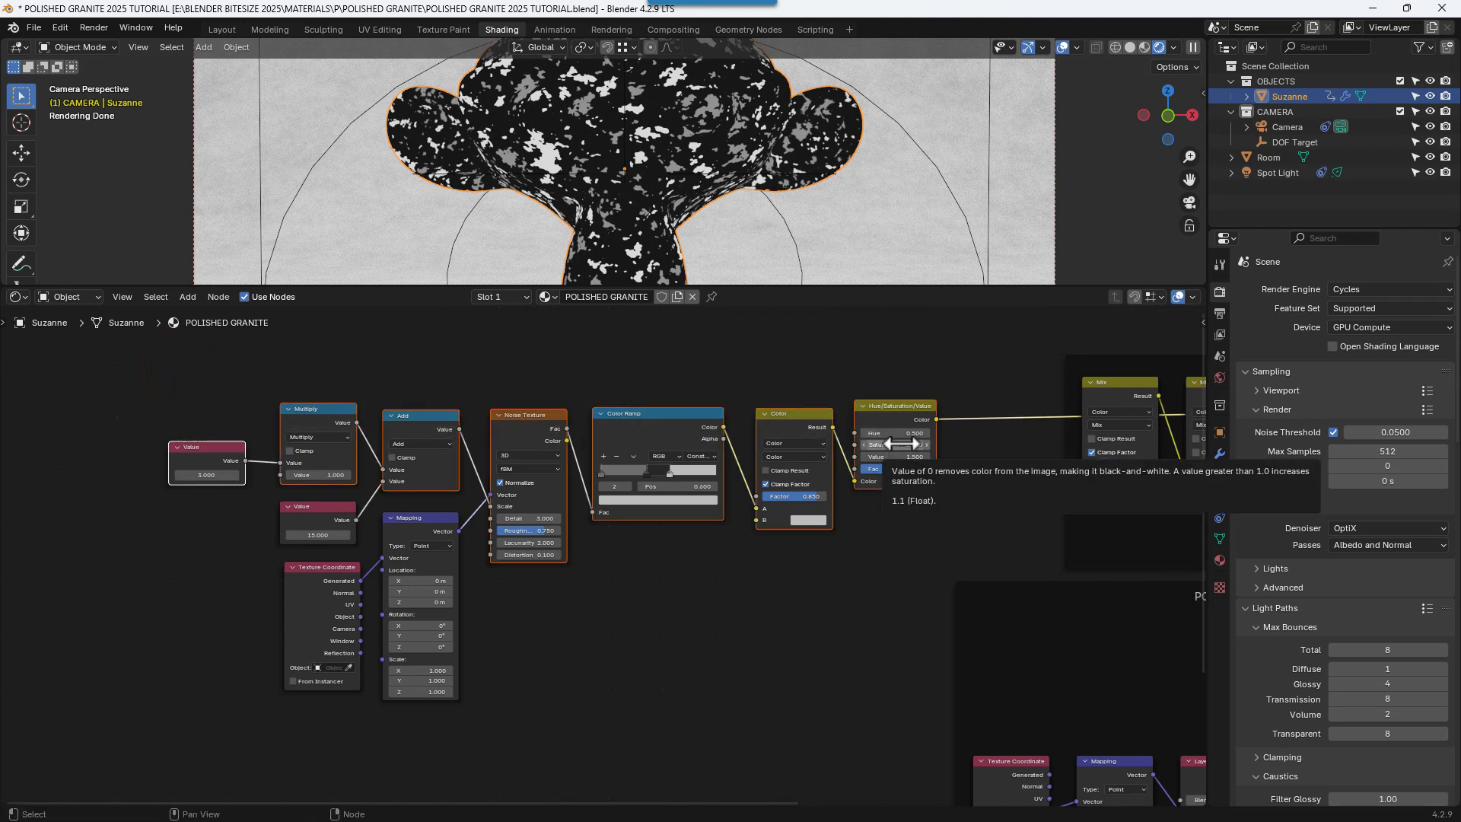
key("shift+equal")
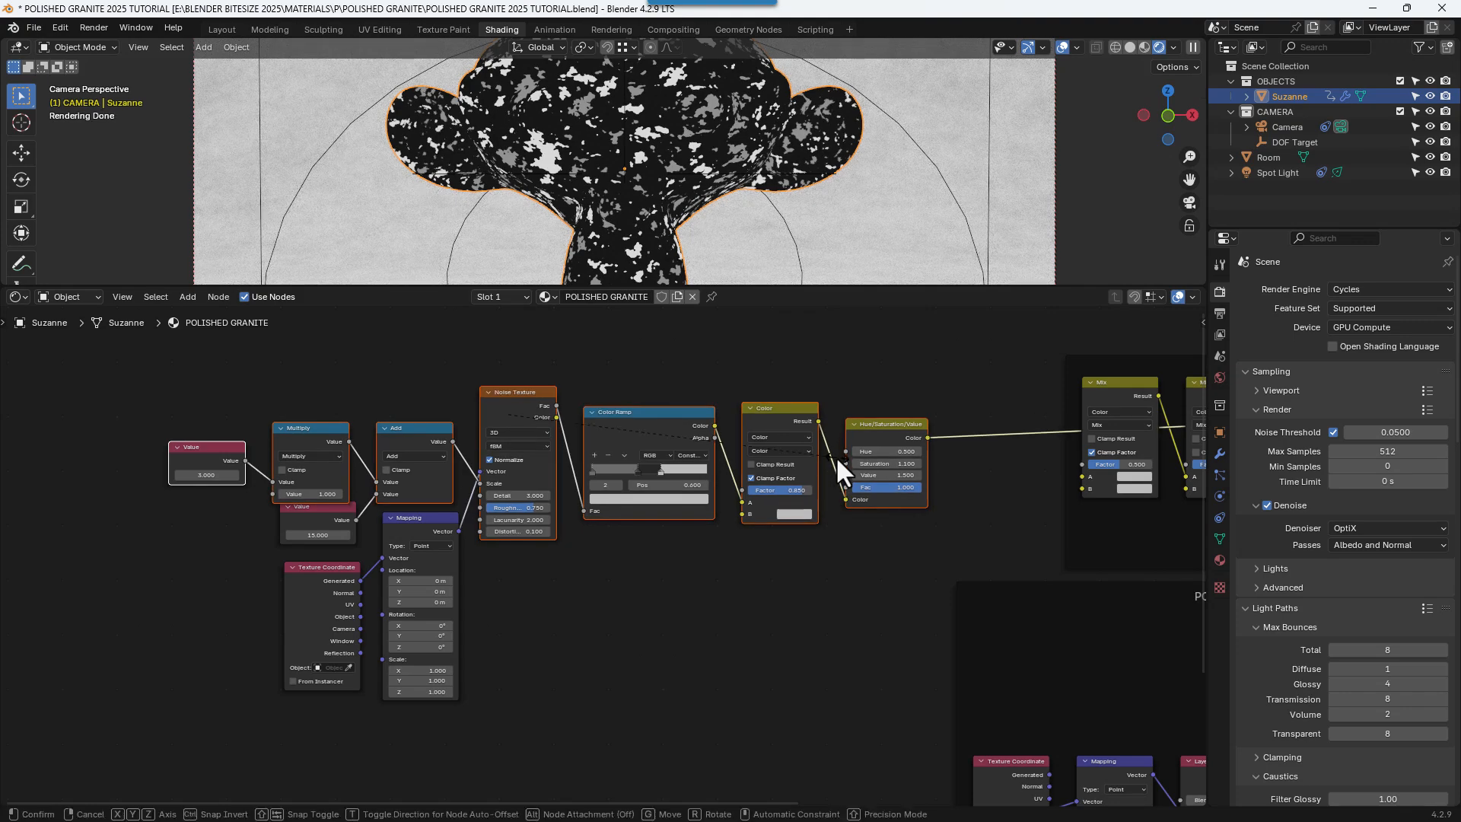
key("s")
key("y")
key("0")
key("Return")
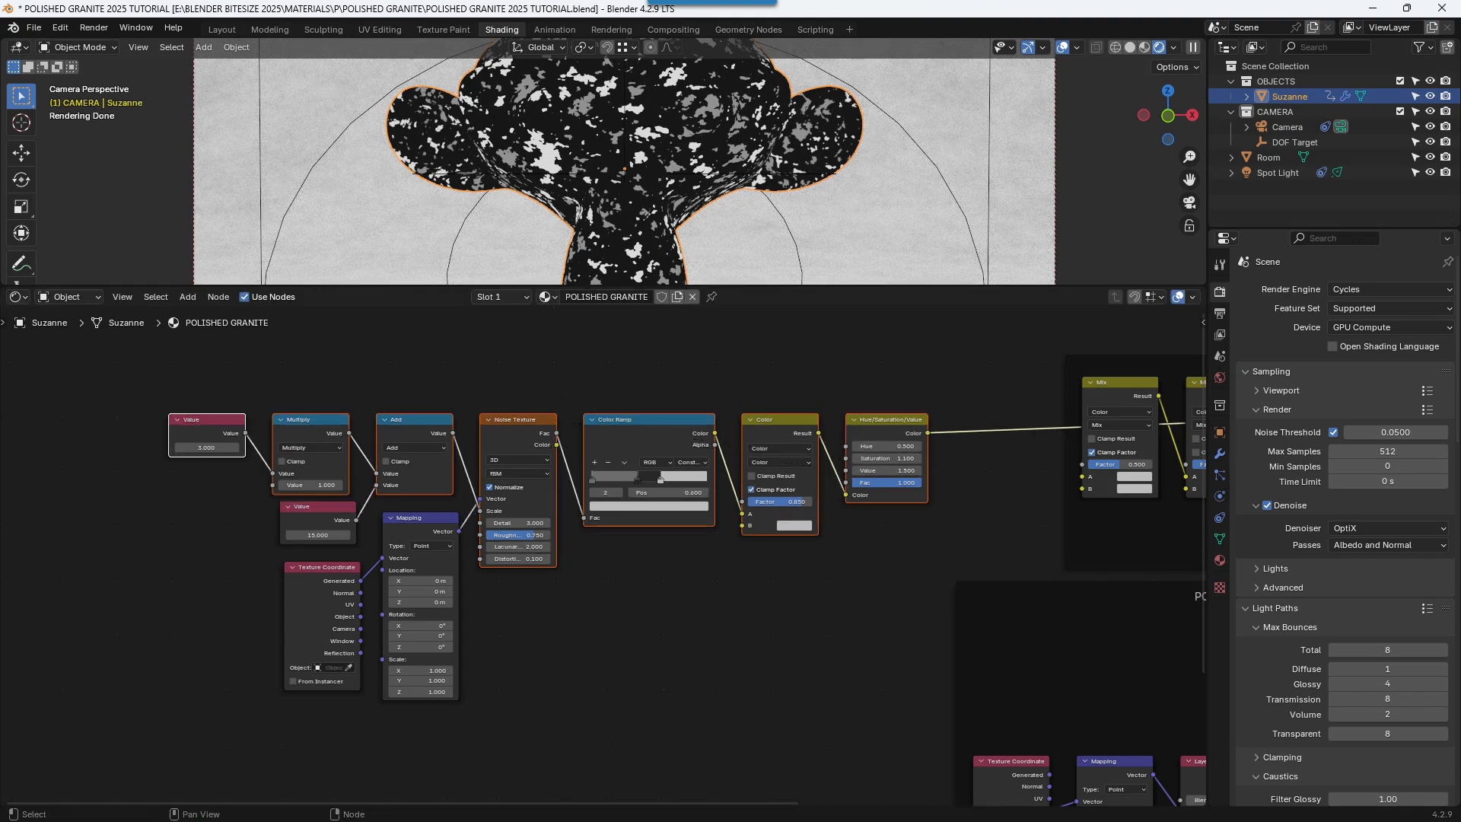
key("g")
key("y")
left_click(826, 449)
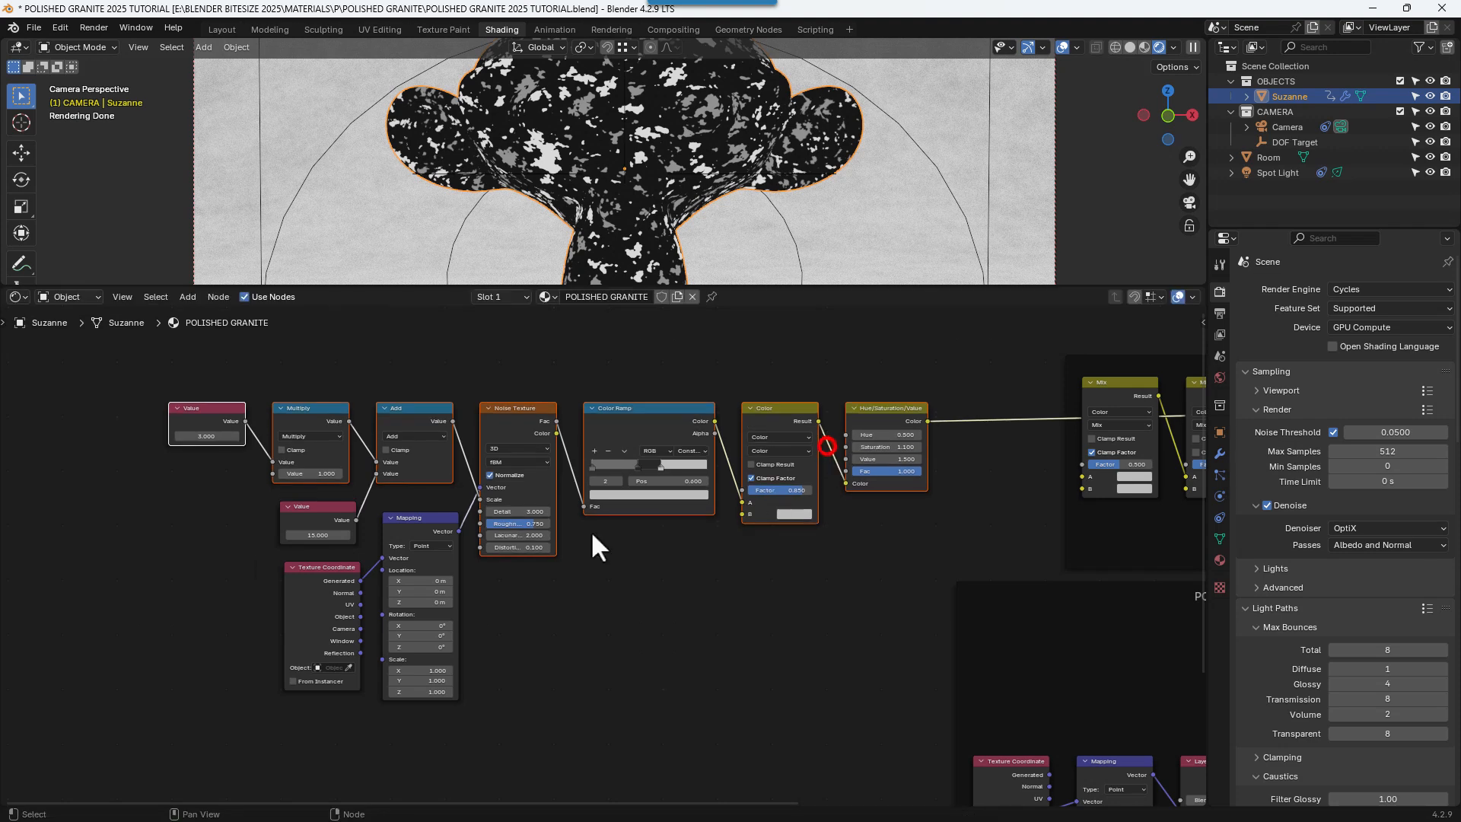
- Shift the lower Value node and the Texture Coordinate node together slightly left, away from the Mapping node
left_click(263, 509)
left_click(300, 505)
left_click(304, 574, "shift")
key("g")
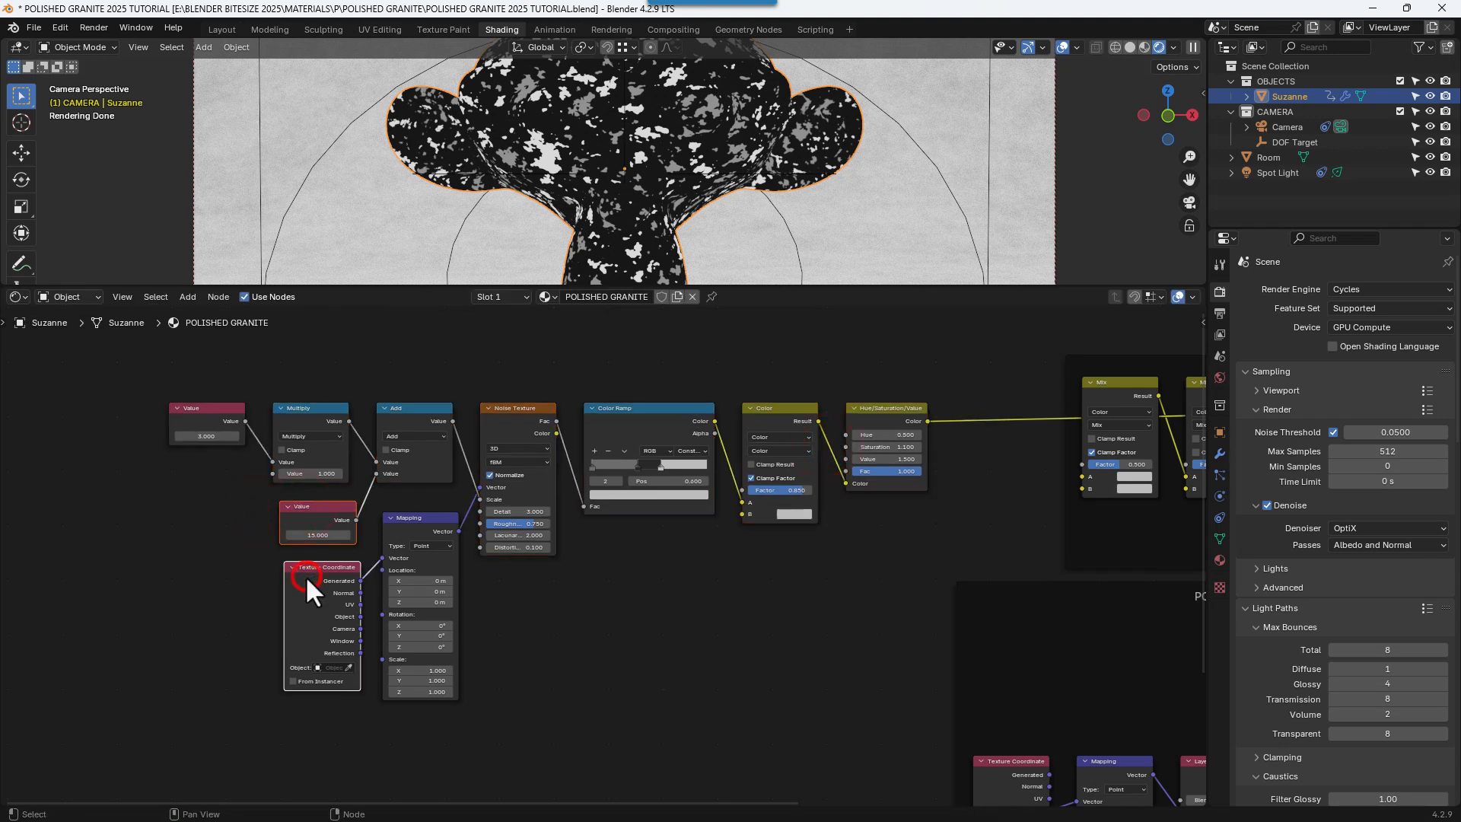
left_click(304, 576)
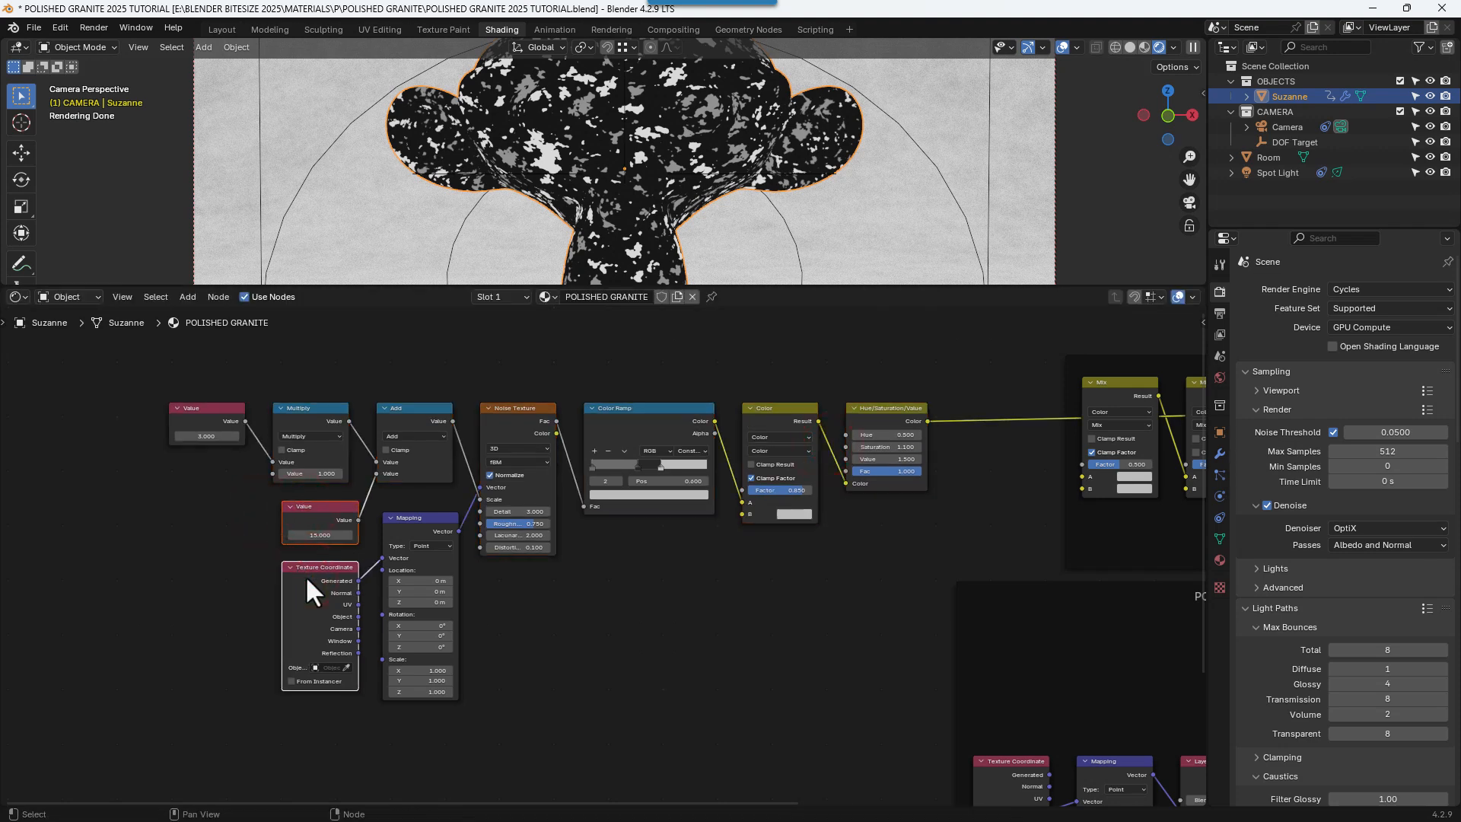
- Align the lower Value and Texture Coordinate nodes horizontally beneath the Multiply node
key("g")
key("x")
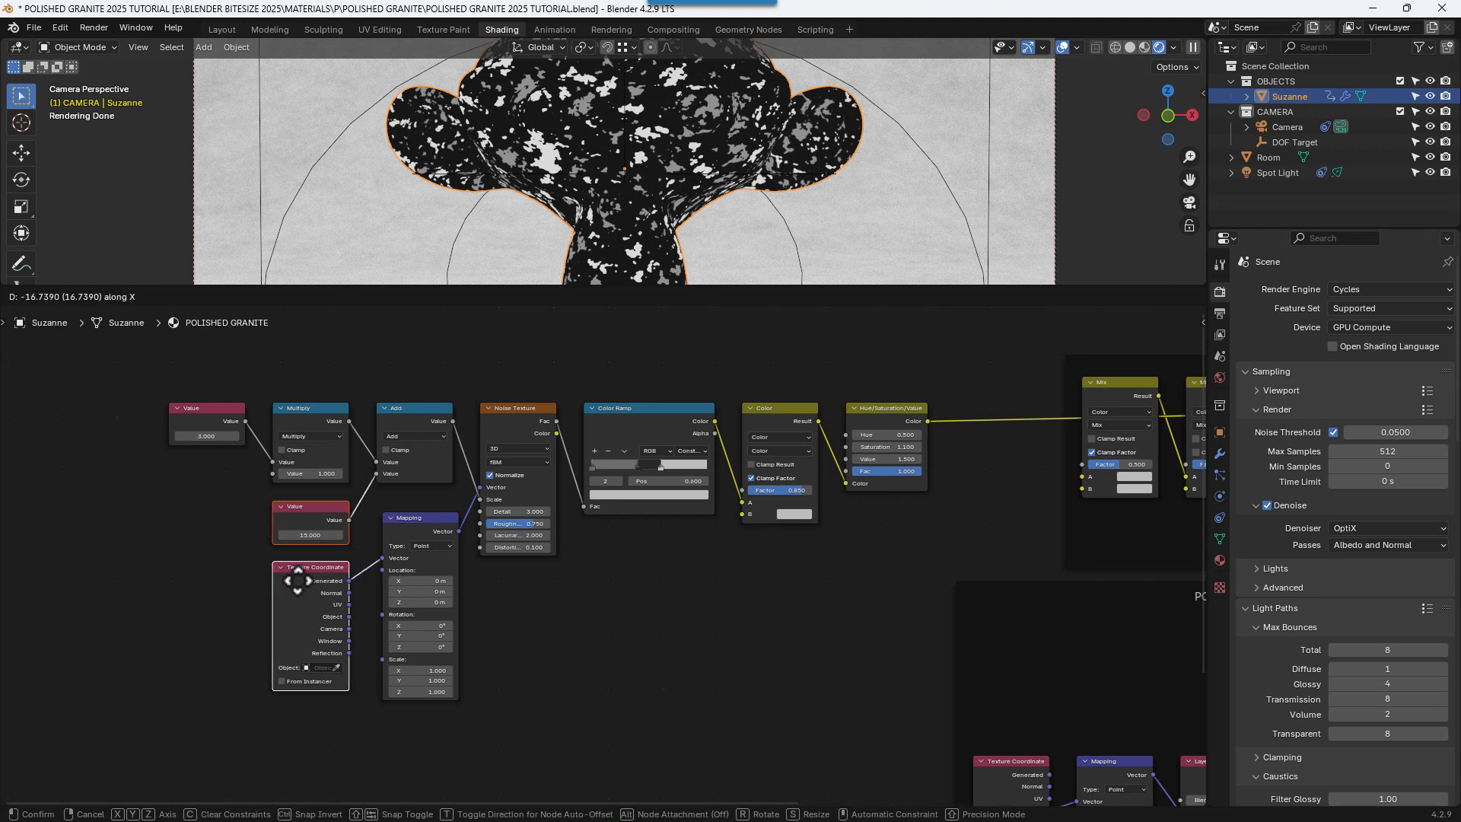
left_click(298, 581)
left_click(515, 603)
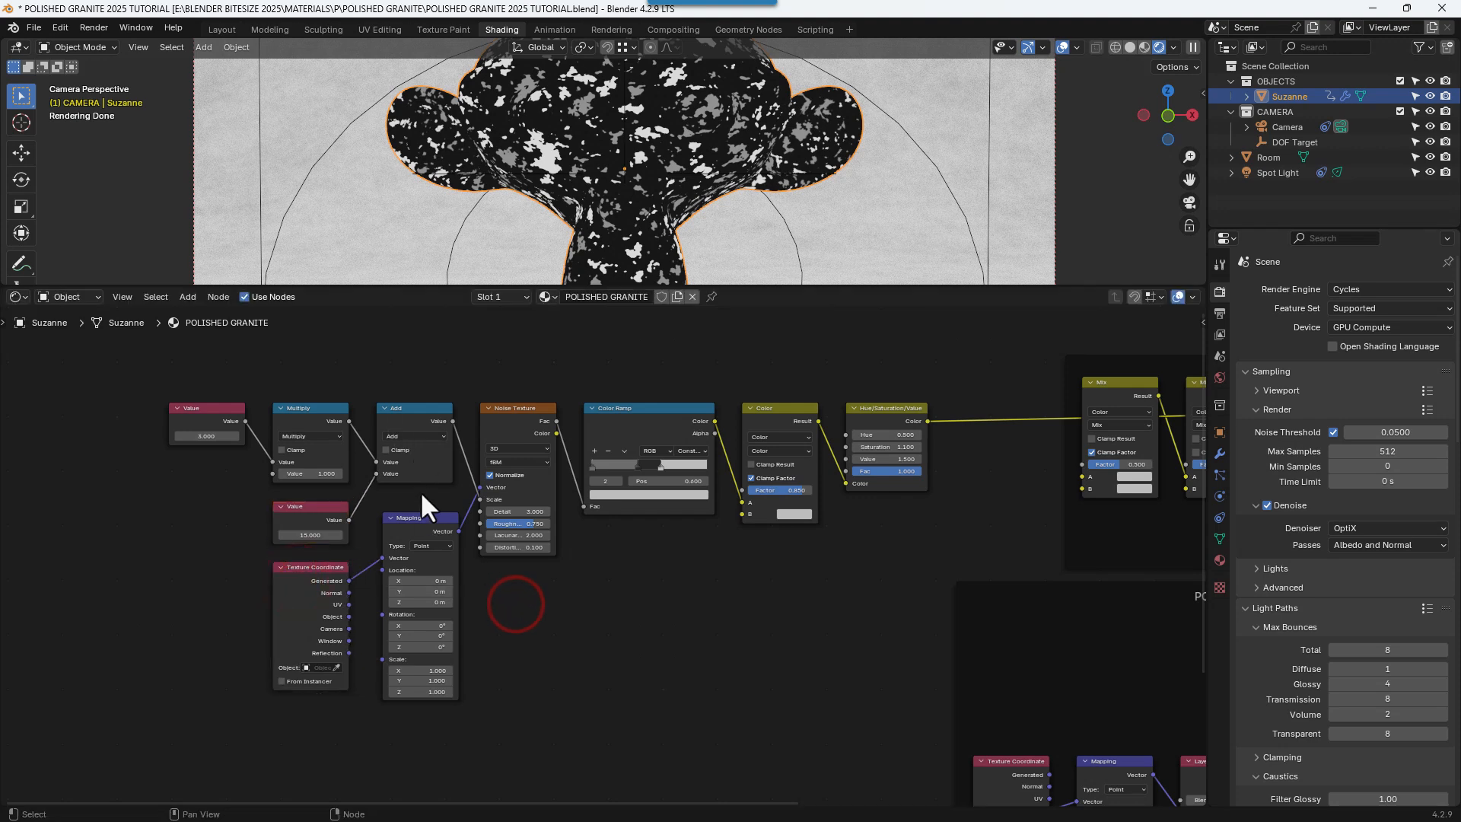
- Align the Mapping node horizontally beneath the Add node and save the file
left_click(413, 521)
key("g")
key("x")
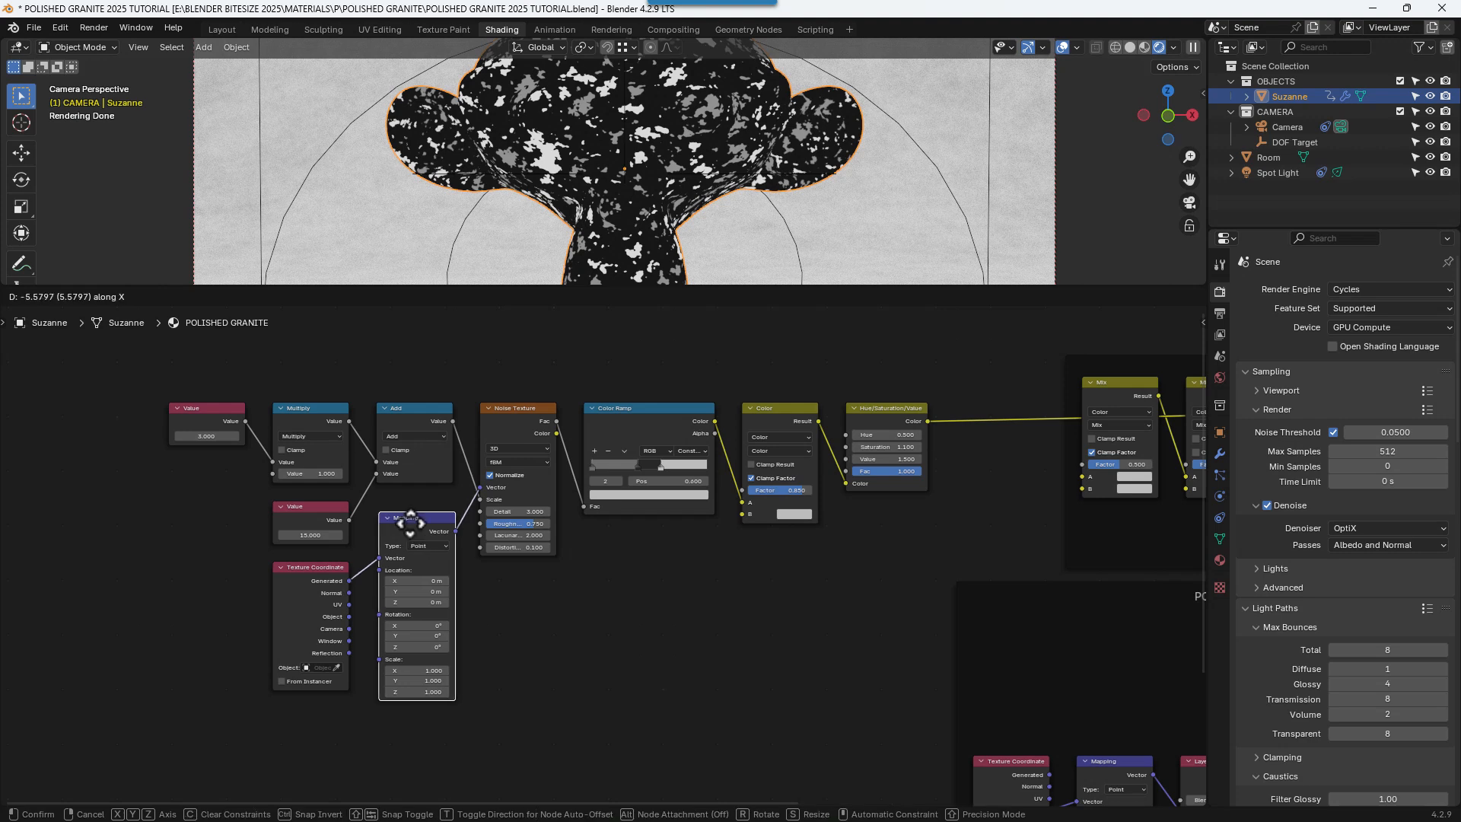
left_click(408, 522)
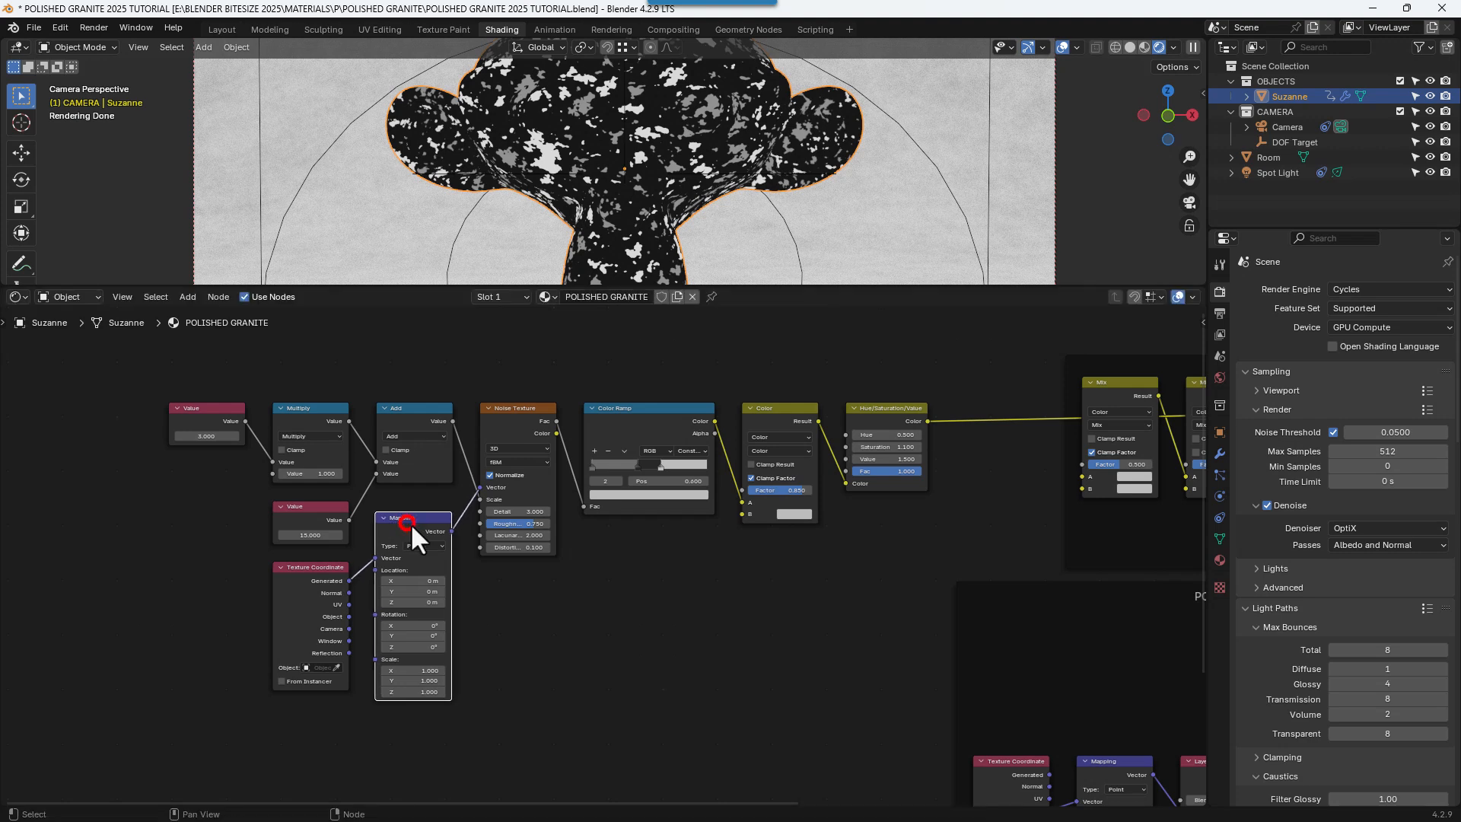
left_click(522, 601)
key("ctrl+s")
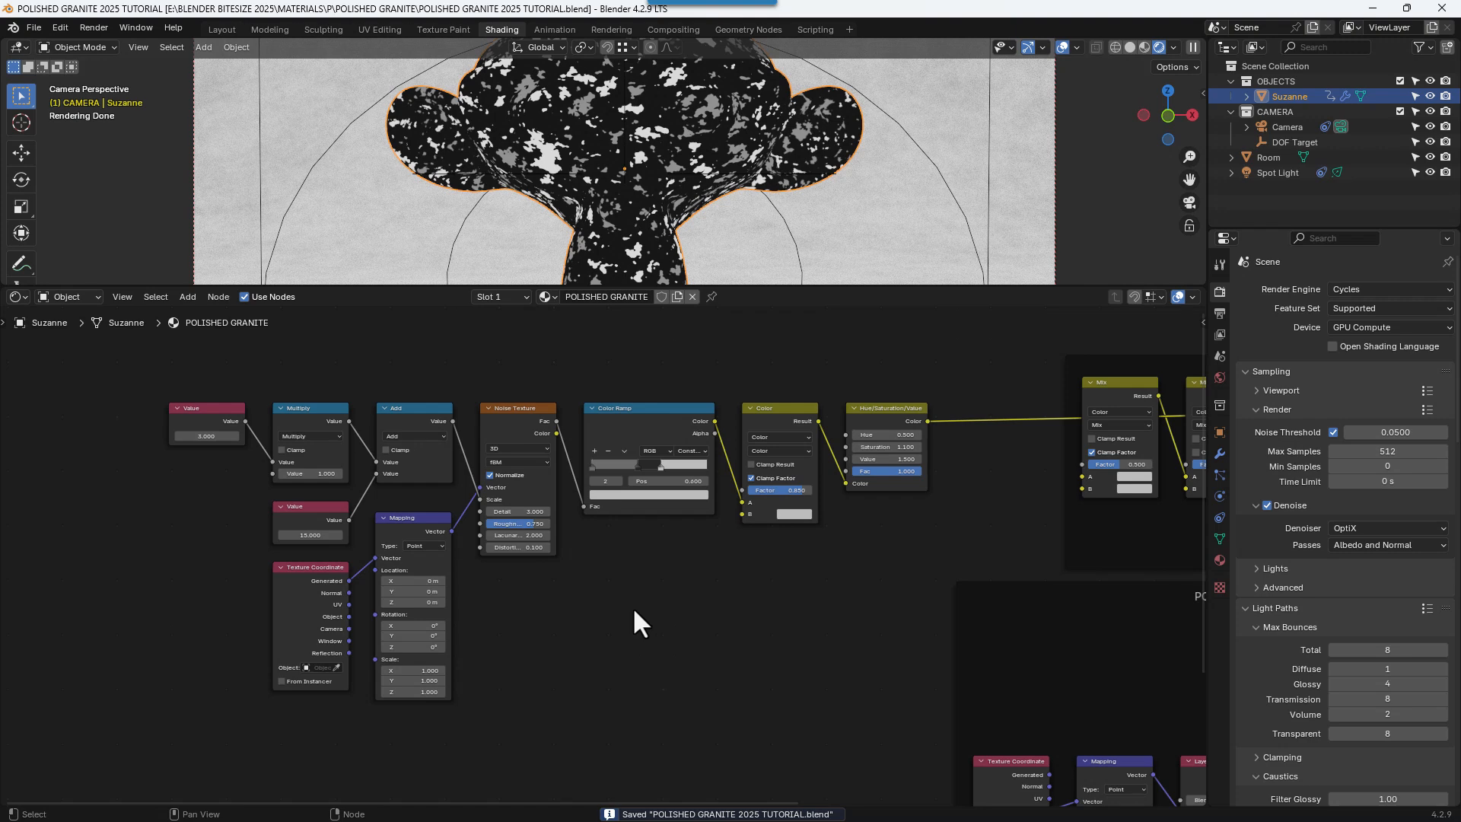
- Move the leftmost Value node further left along the X axis, widening its gap to the Multiply node
left_click(216, 406)
key("g")
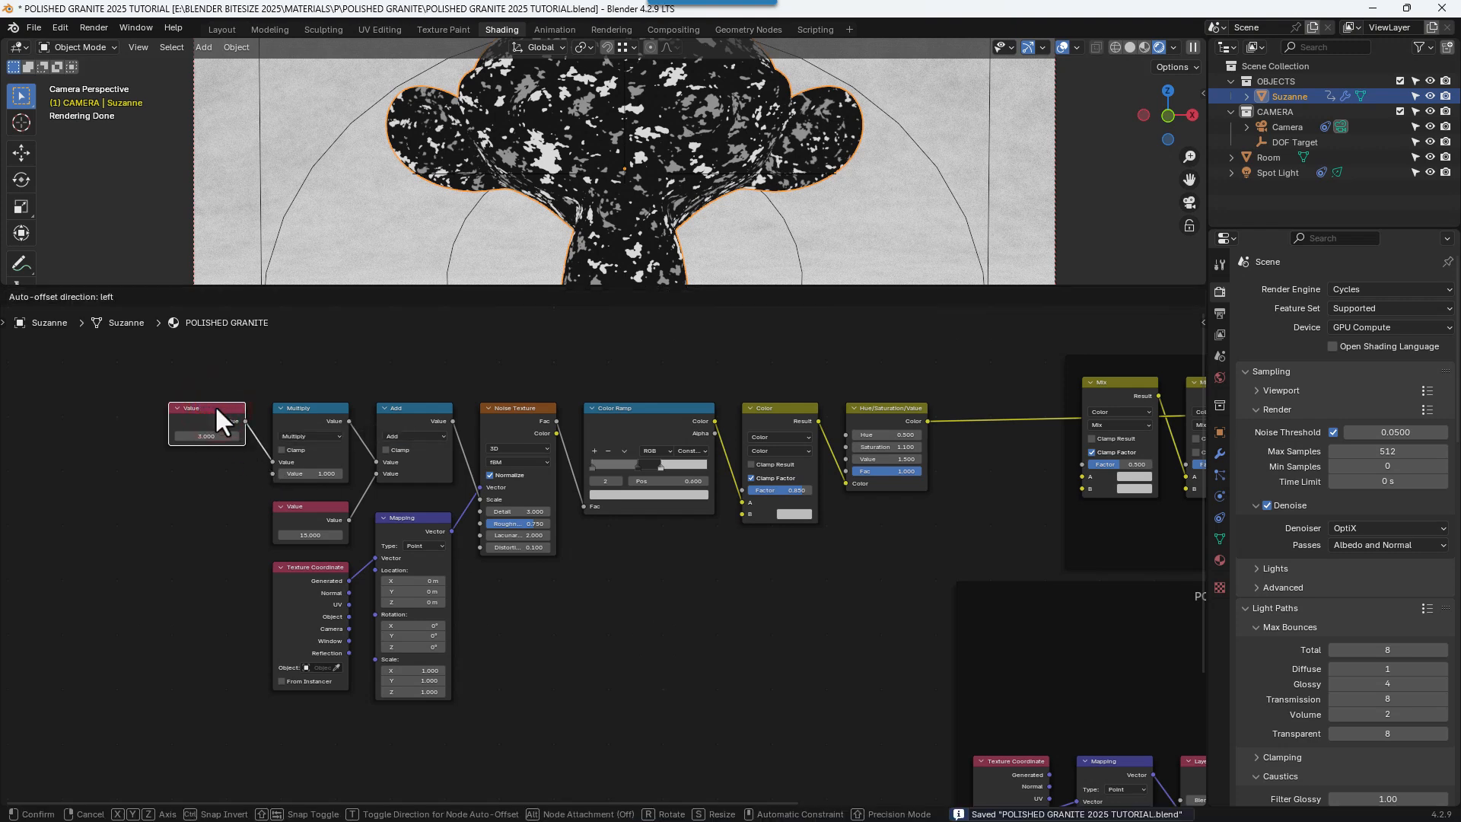
key("x")
left_click(179, 405)
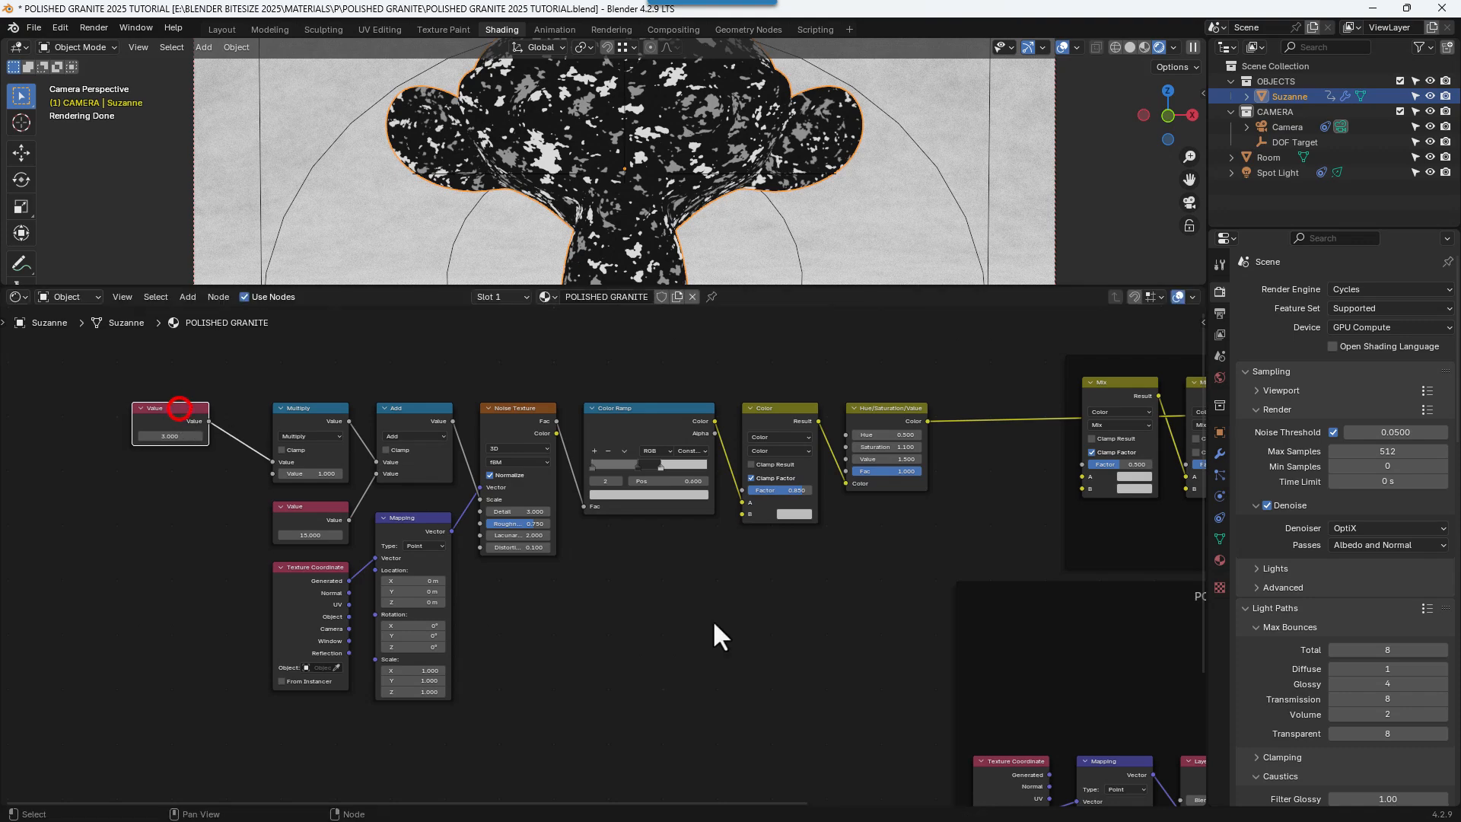
left_click(769, 648)
- Move the whole noise chain, including the leftmost Value node, up and left away from the PATTERN frame
scroll(769, 629, "down", 3)
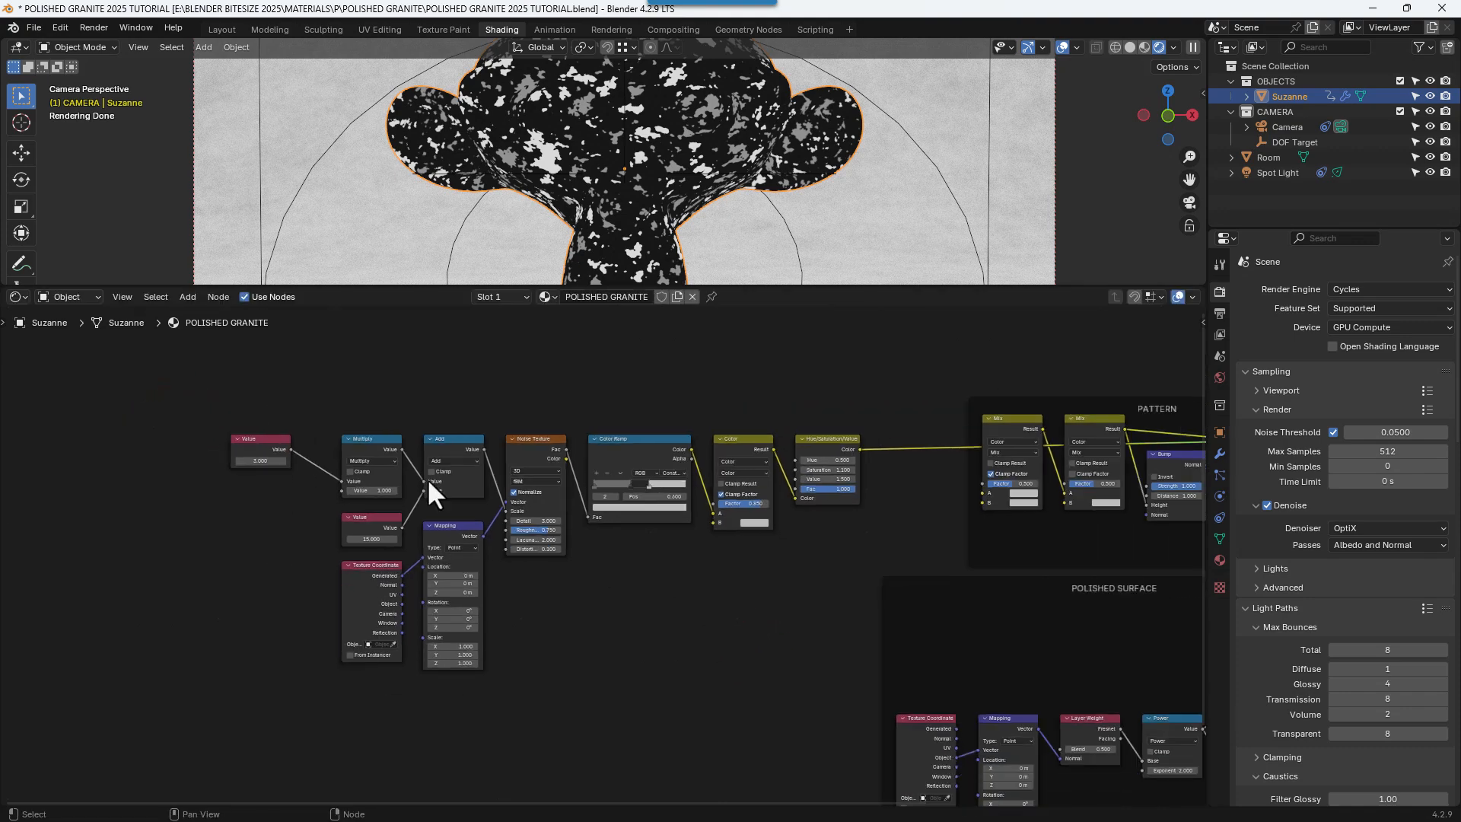
left_click_drag(335, 406, 811, 722)
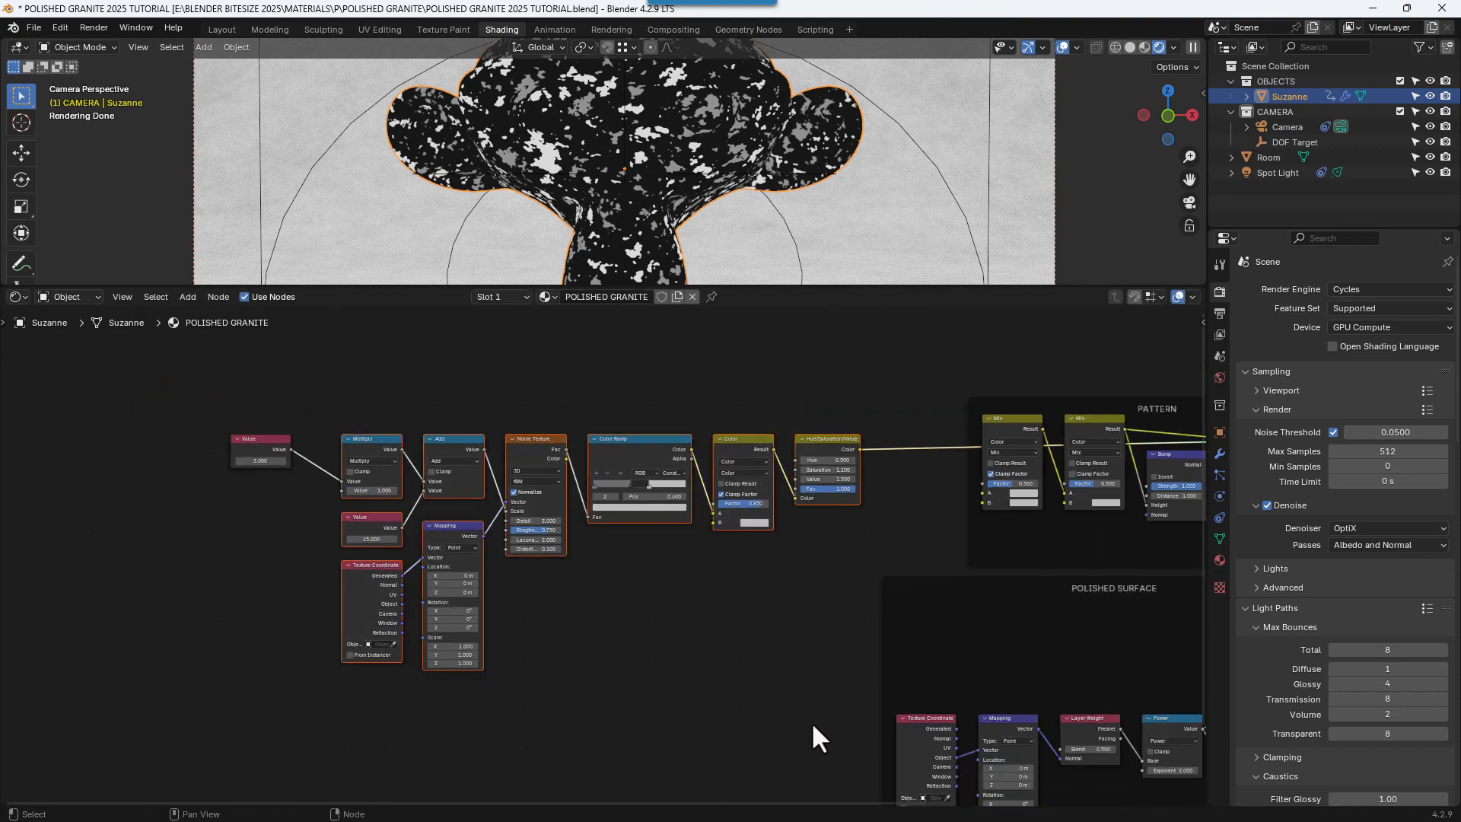
scroll(796, 674, "down", 1)
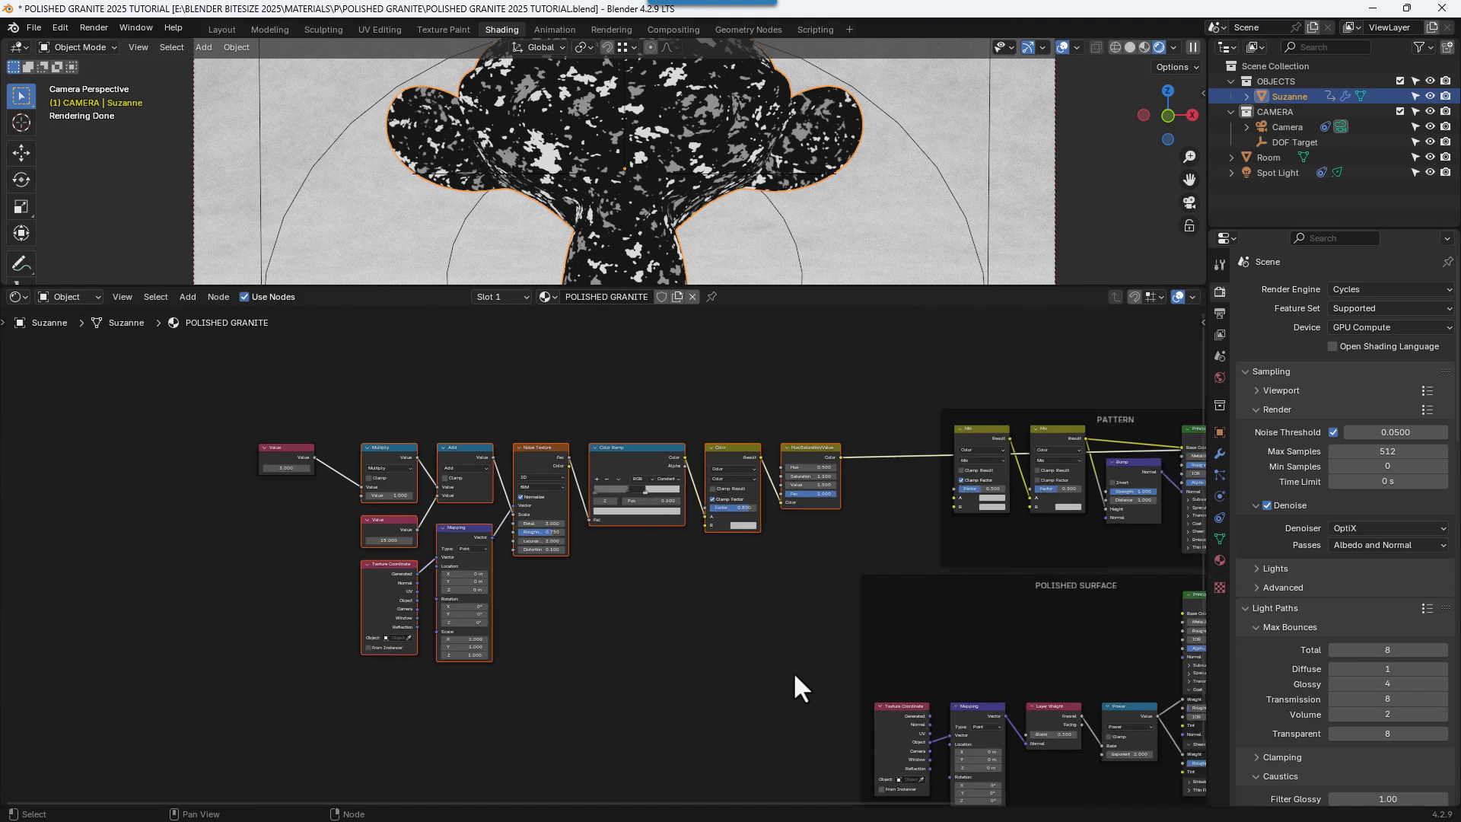
scroll(793, 671, "down", 1)
middle_click_drag(753, 642, 870, 646)
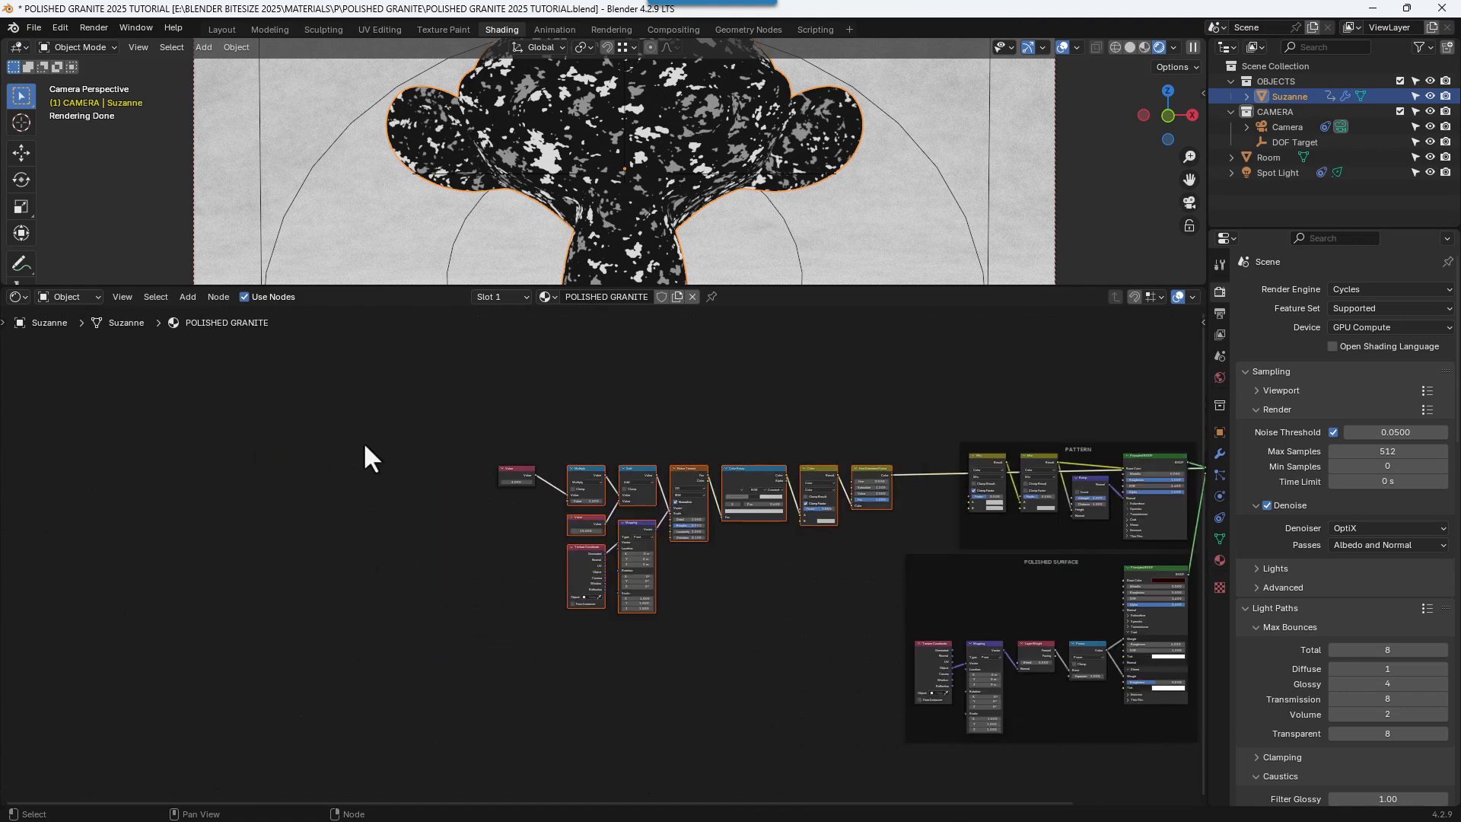
left_click_drag(377, 421, 857, 664)
key("g")
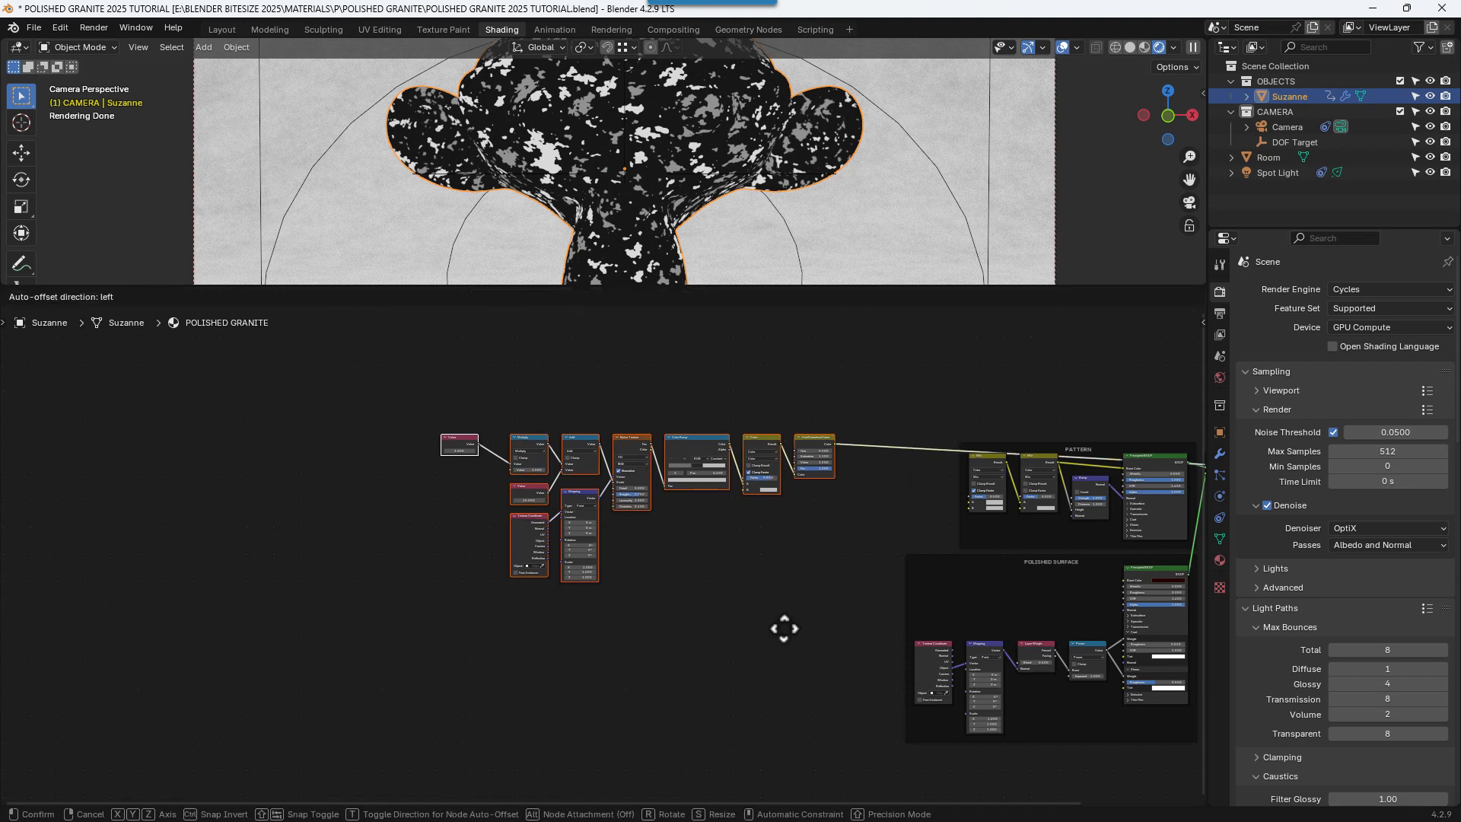
left_click(718, 604)
- Duplicate the noise chain from Multiply to Hue/Saturation/Value, without the leftmost Value node, and place the copy straight below the original
left_click_drag(418, 361, 742, 603)
key("shift+d")
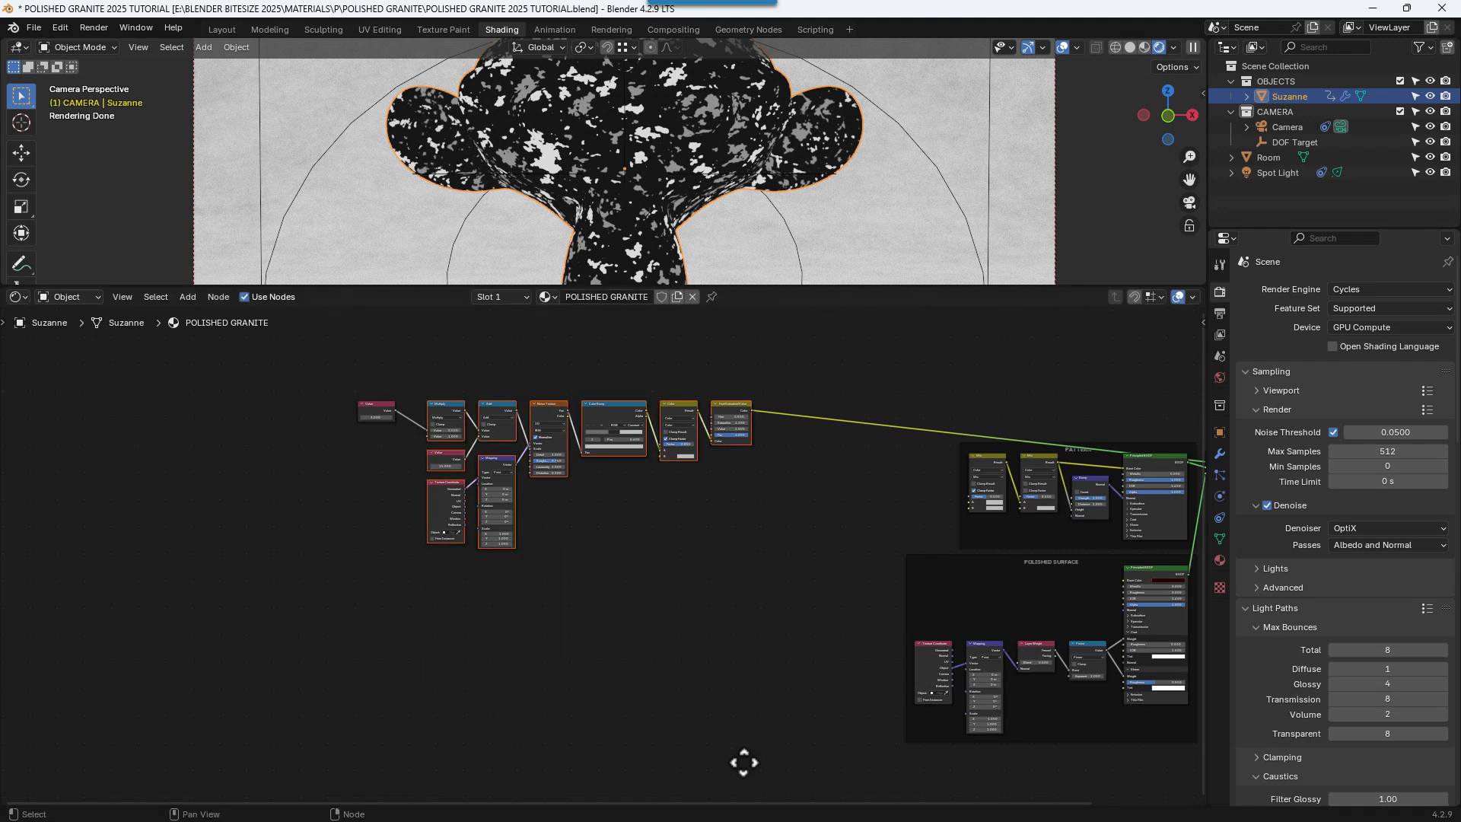
key("y")
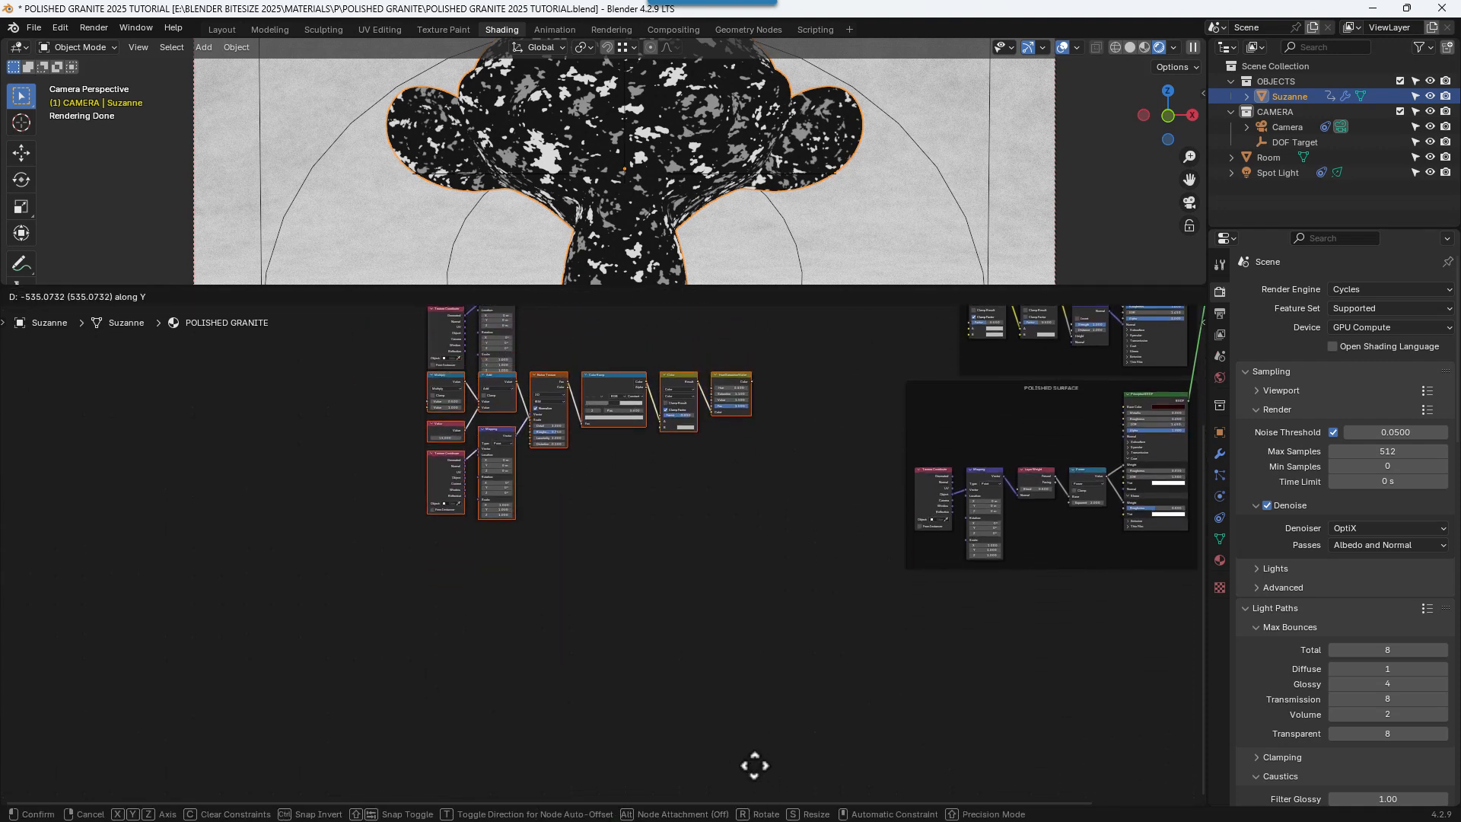
left_click(757, 760)
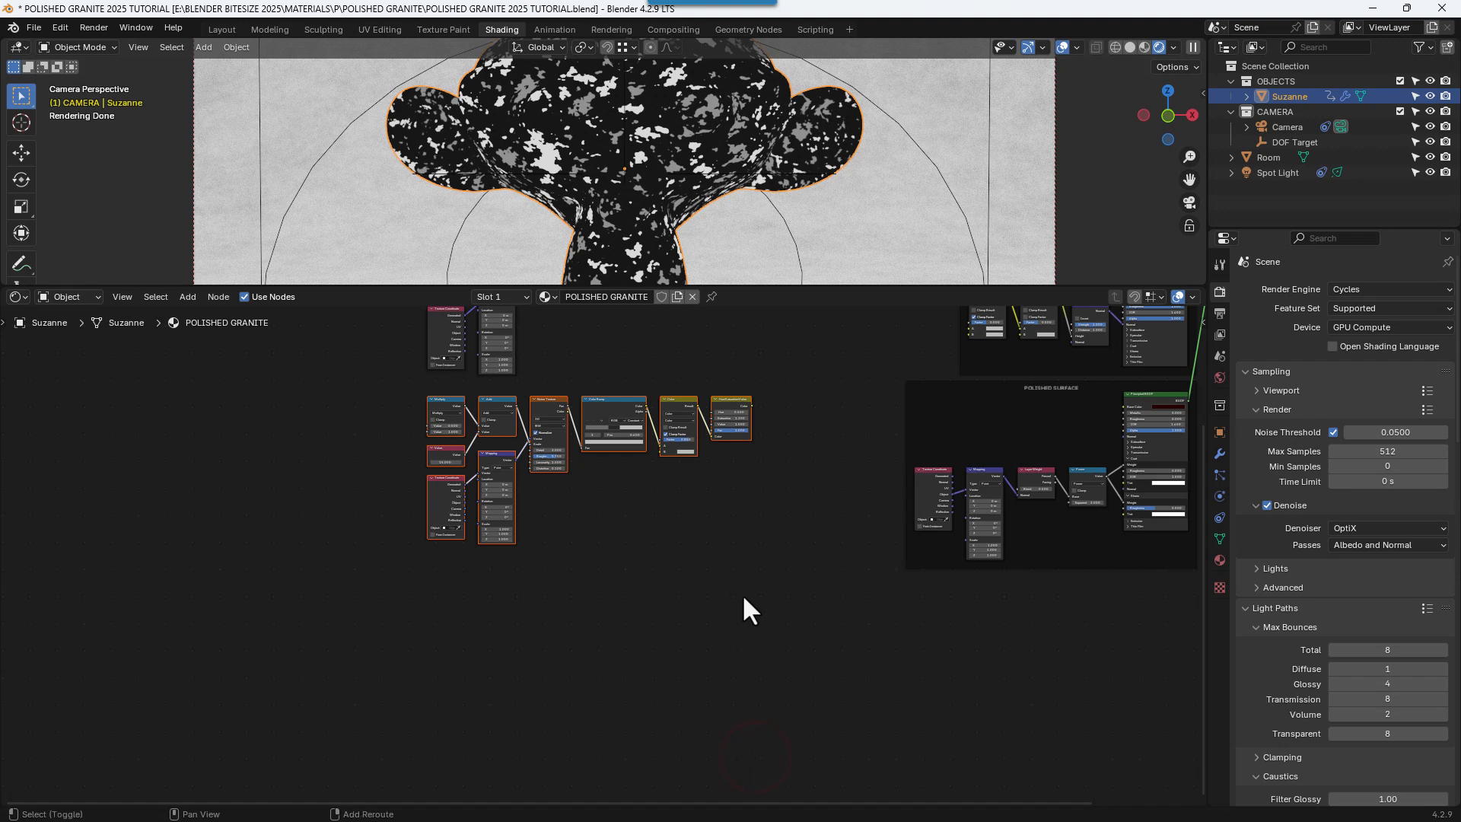
- Duplicate the copied noise chain again and place this third chain straight below the second
middle_click_drag(744, 610, 774, 574)
key("g")
right_click(780, 579)
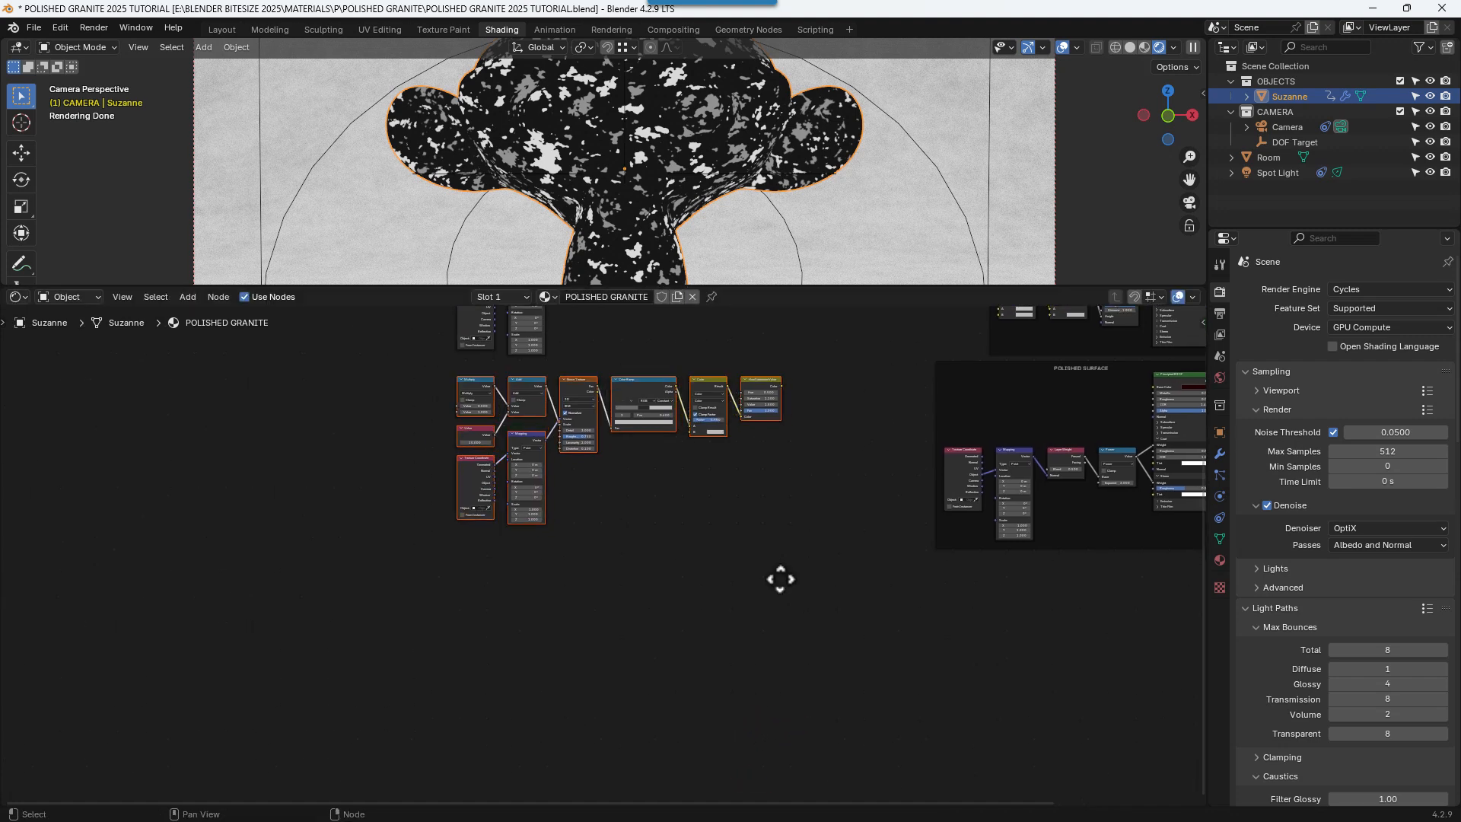
key("shift+d")
key("y")
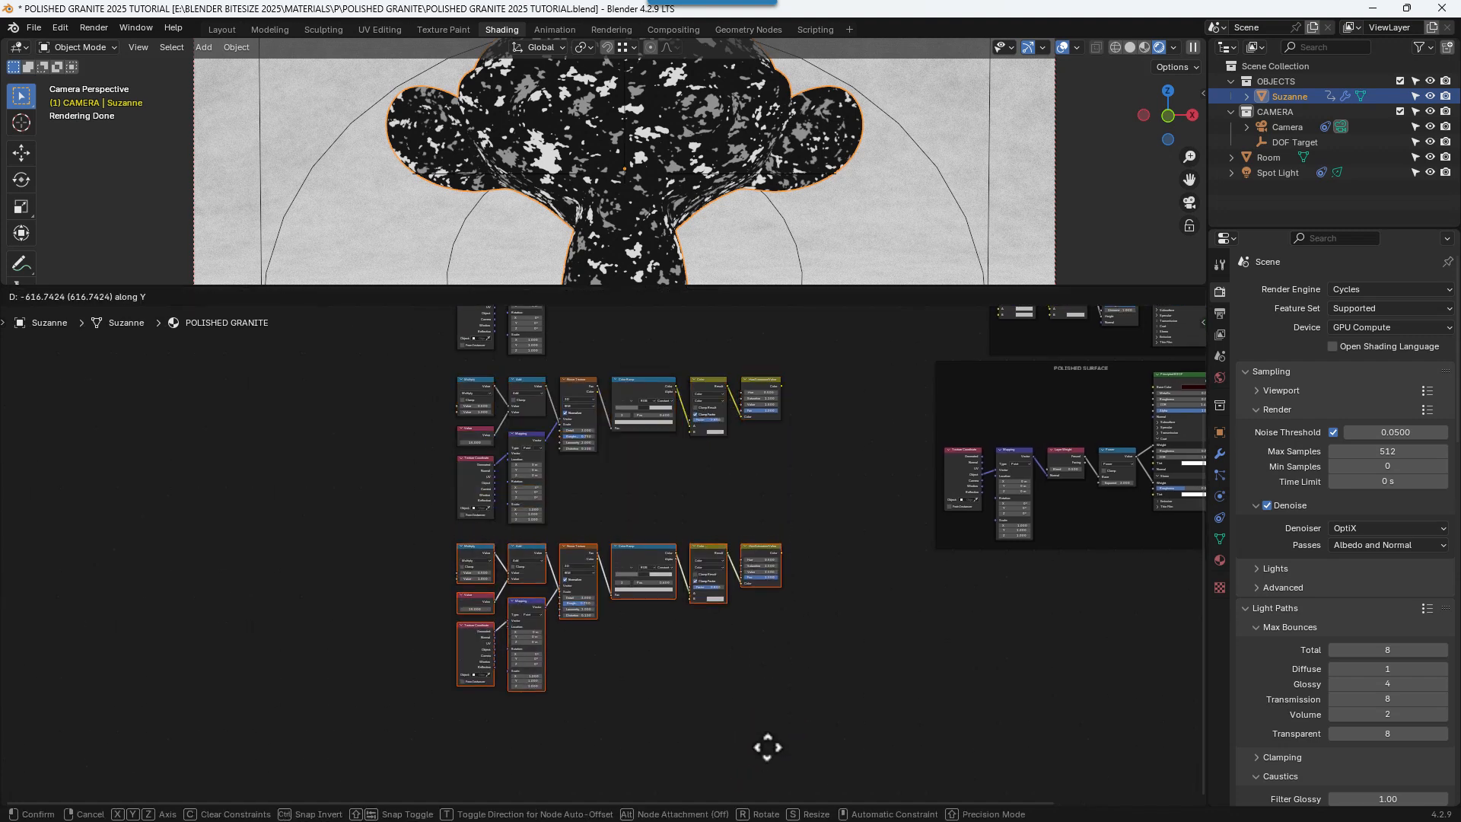
left_click(769, 752)
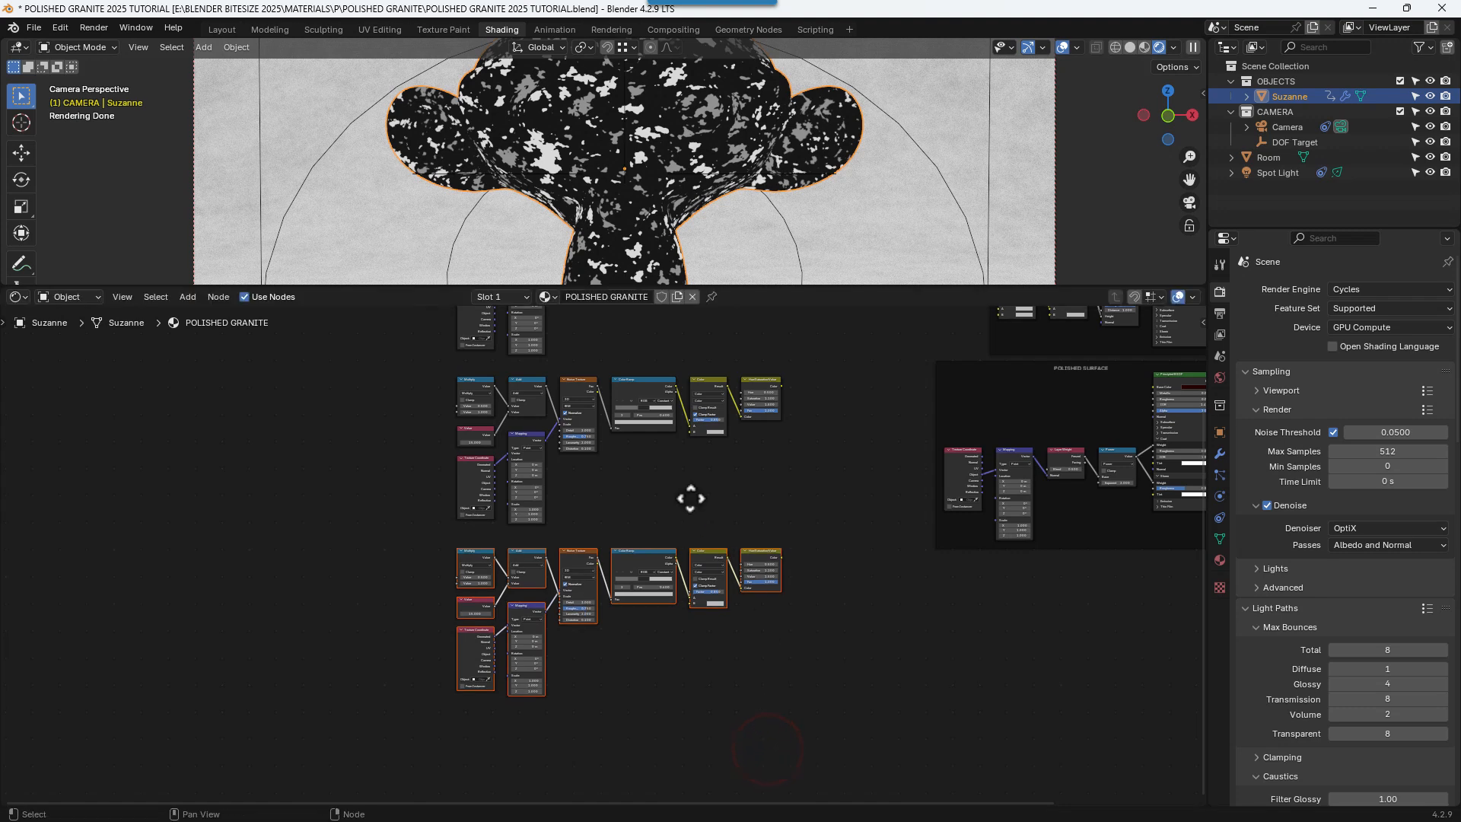
- Connect the leftmost Value node's output to the Multiply nodes of the second and third chains
middle_click_drag(693, 497, 682, 578)
middle_click_drag(673, 468, 644, 492)
left_click(389, 392)
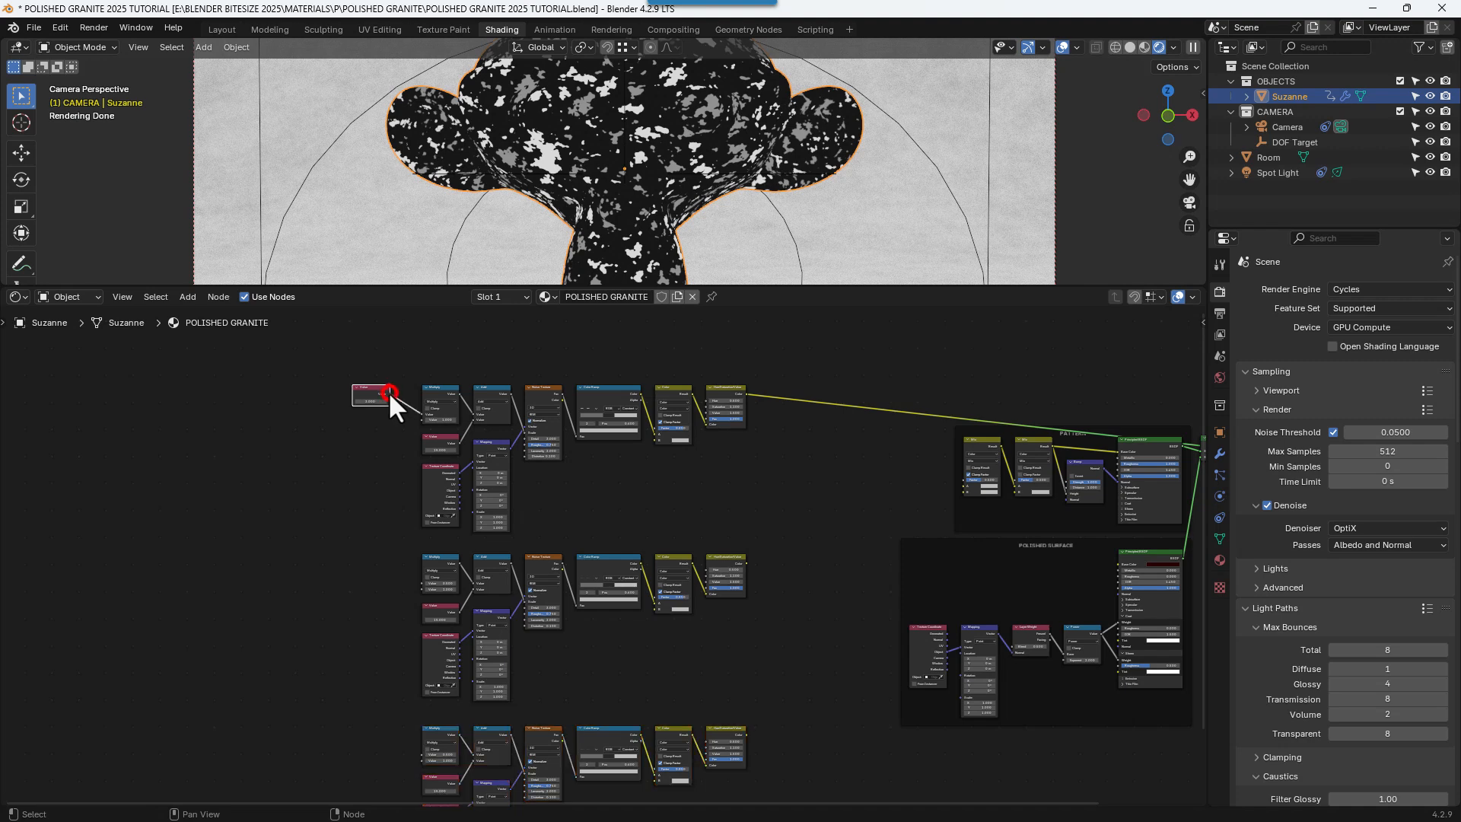
left_click_drag(390, 395, 412, 570)
left_click_drag(390, 392, 416, 753)
- Connect the top and middle Hue/Saturation/Value outputs to A and B of the first PATTERN Mix, and the bottom one to B of the second Mix
scroll(455, 449, "up", 3)
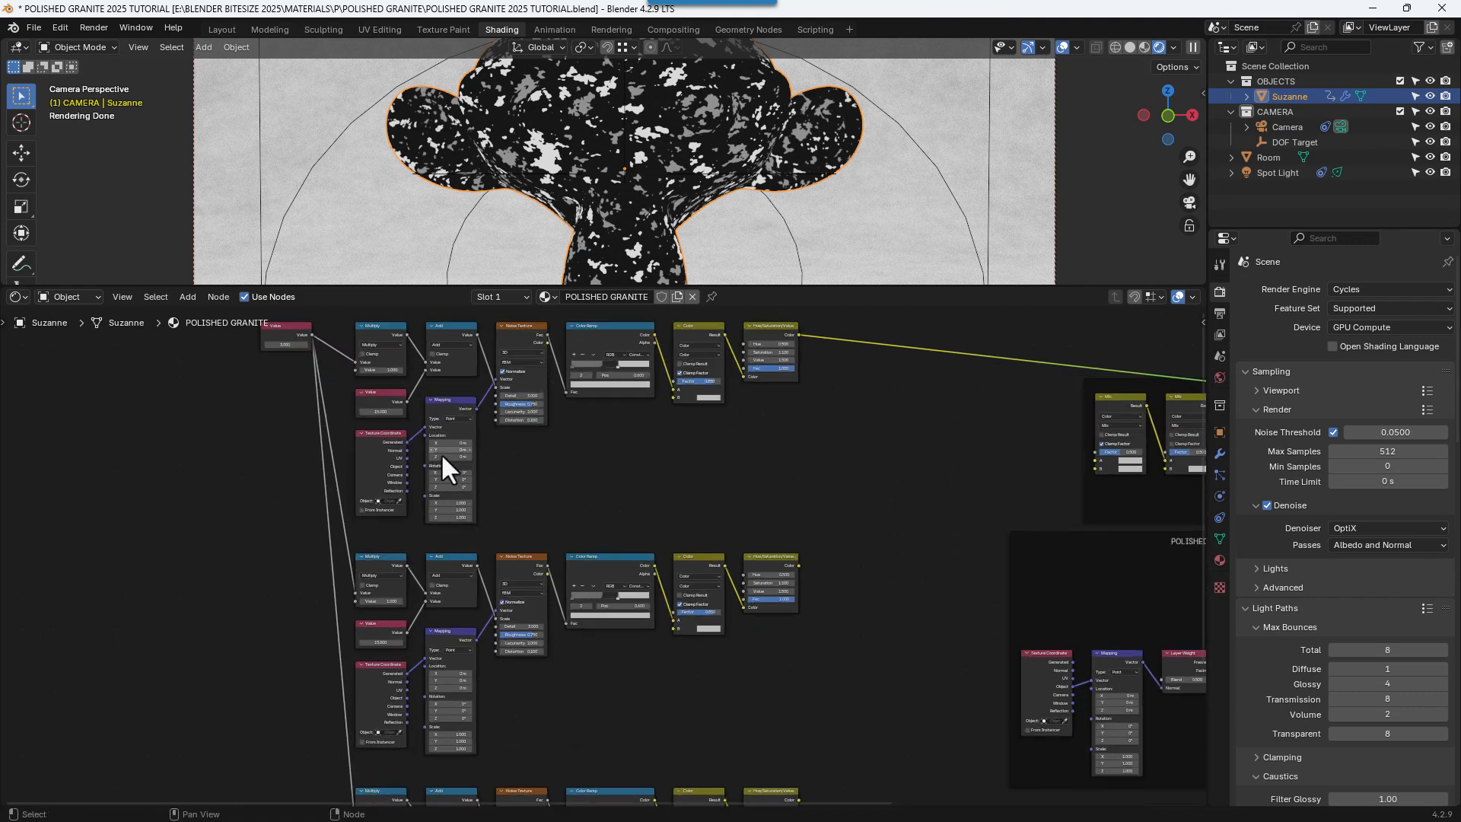
scroll(533, 451, "down", 2)
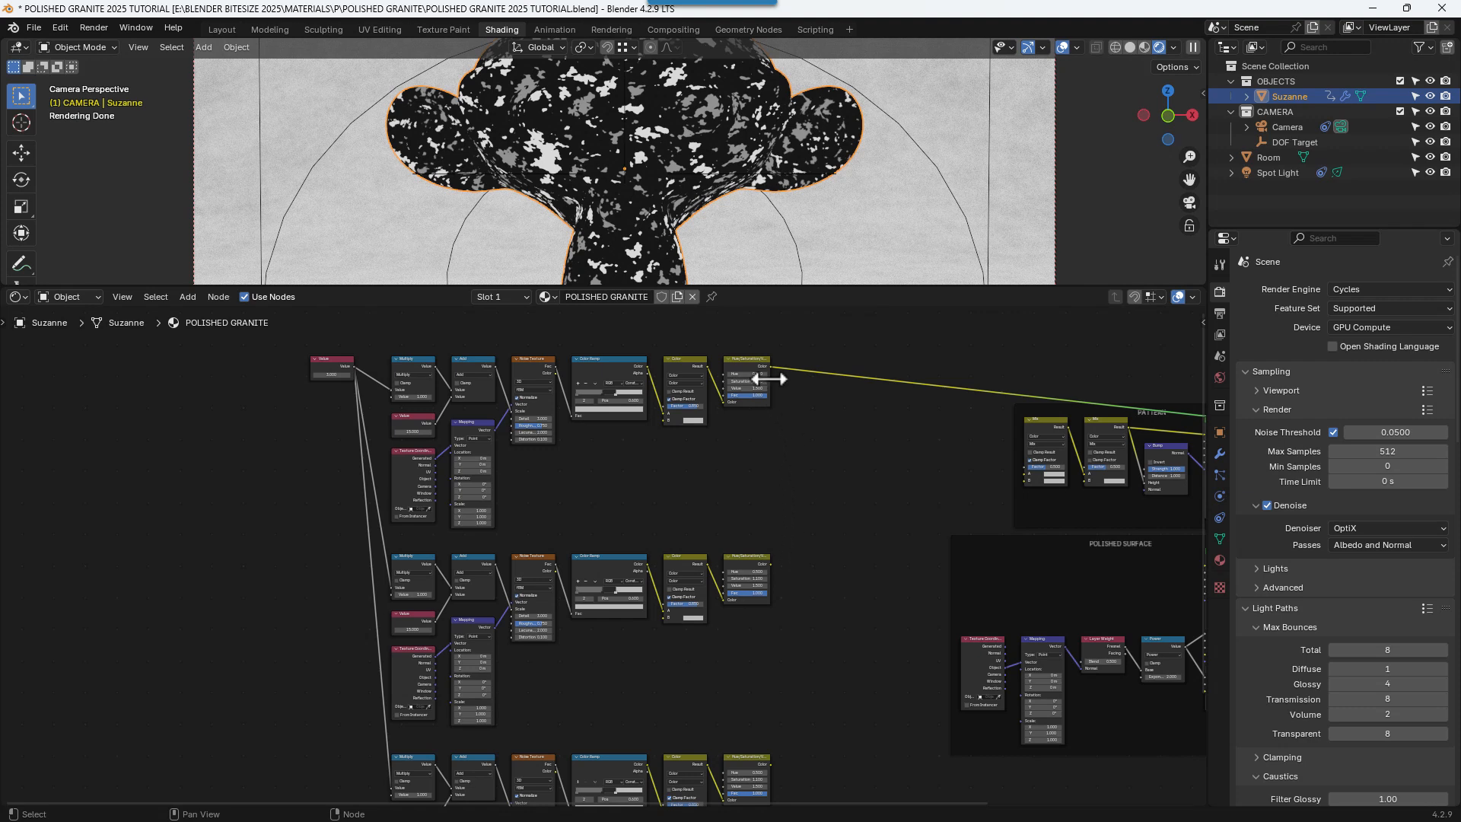
left_click_drag(769, 366, 1020, 475)
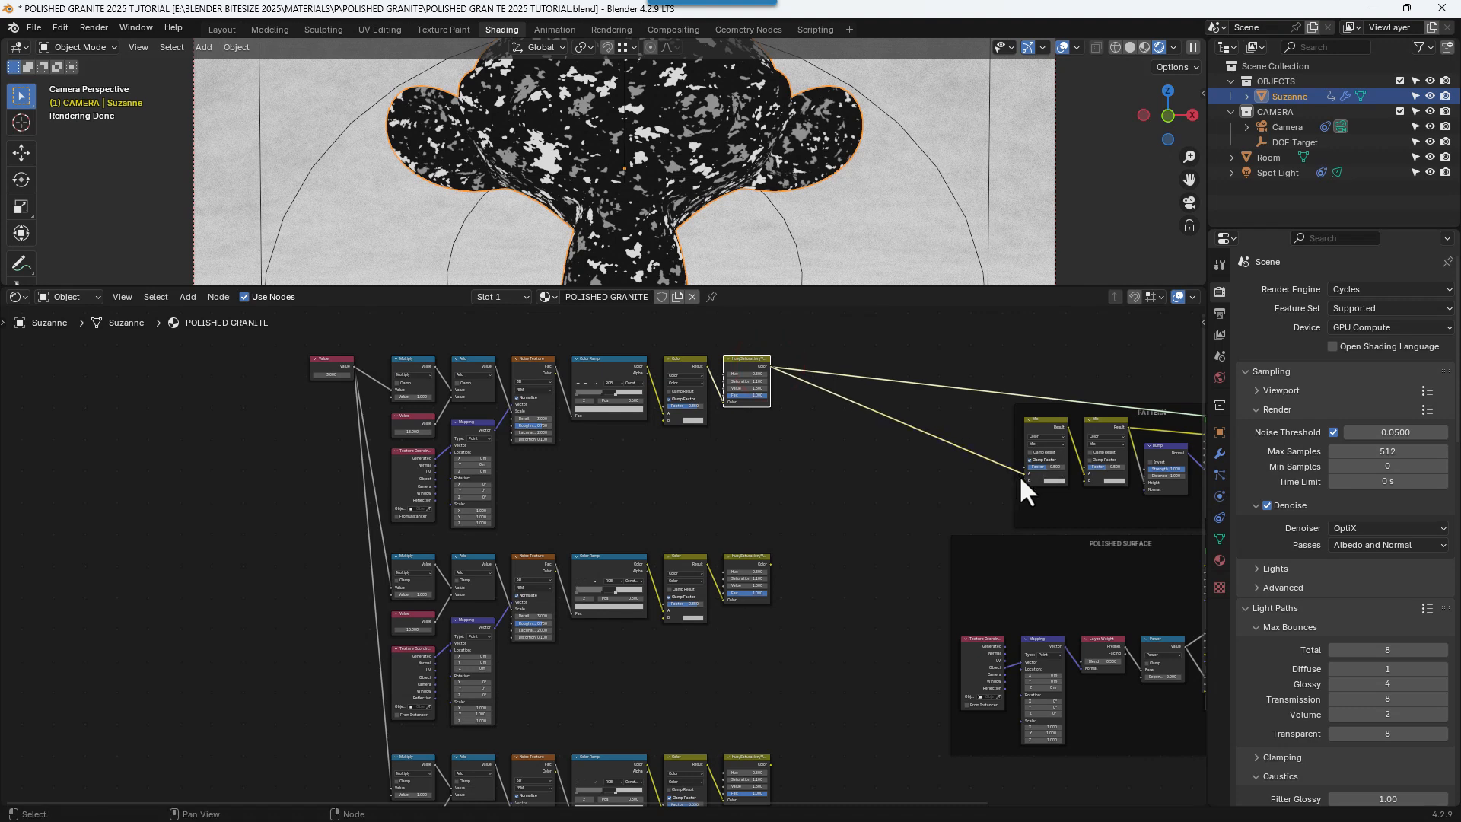
left_click_drag(770, 563, 1016, 487)
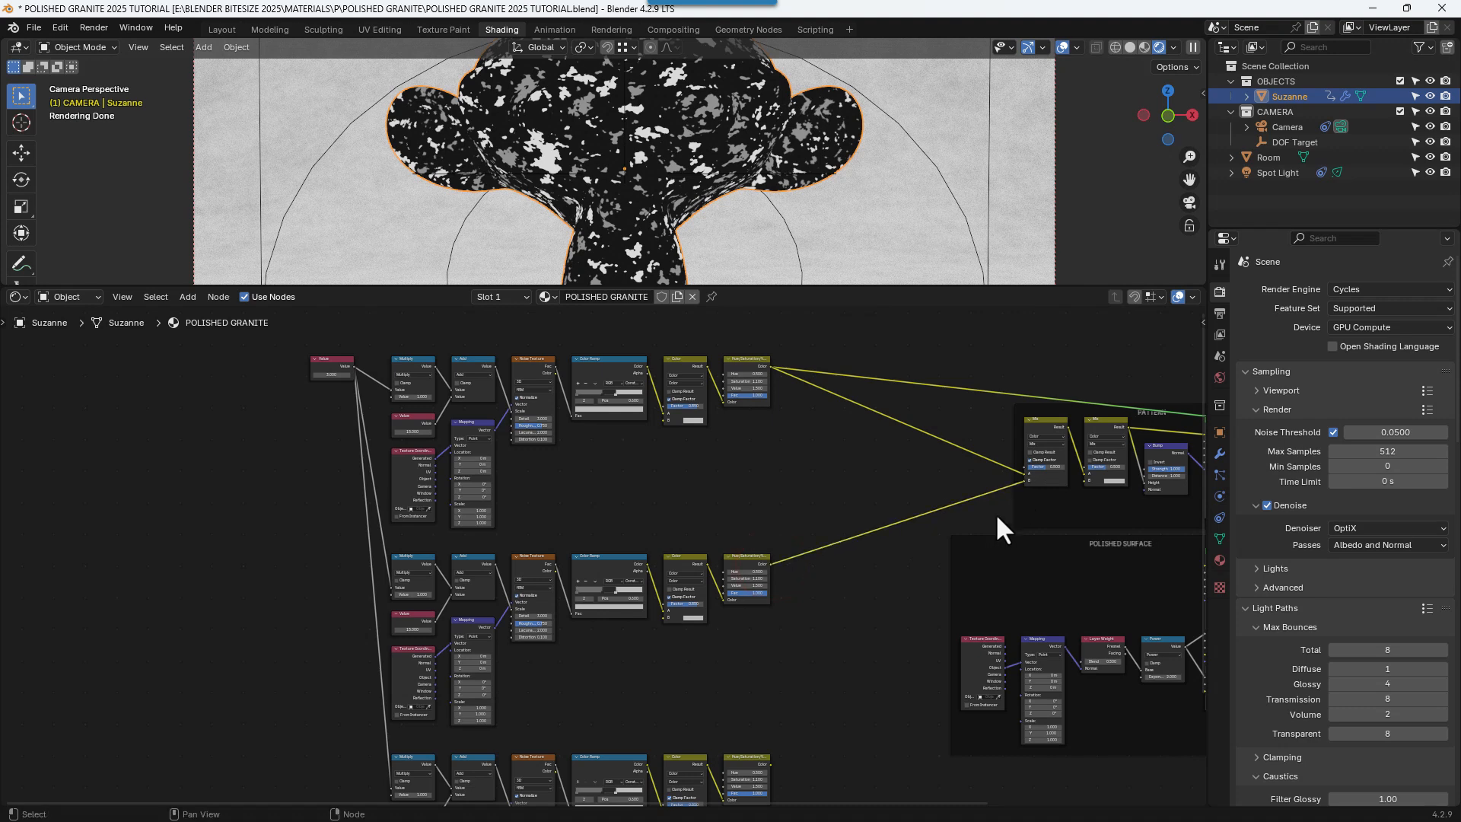
left_click_drag(771, 764, 1076, 486)
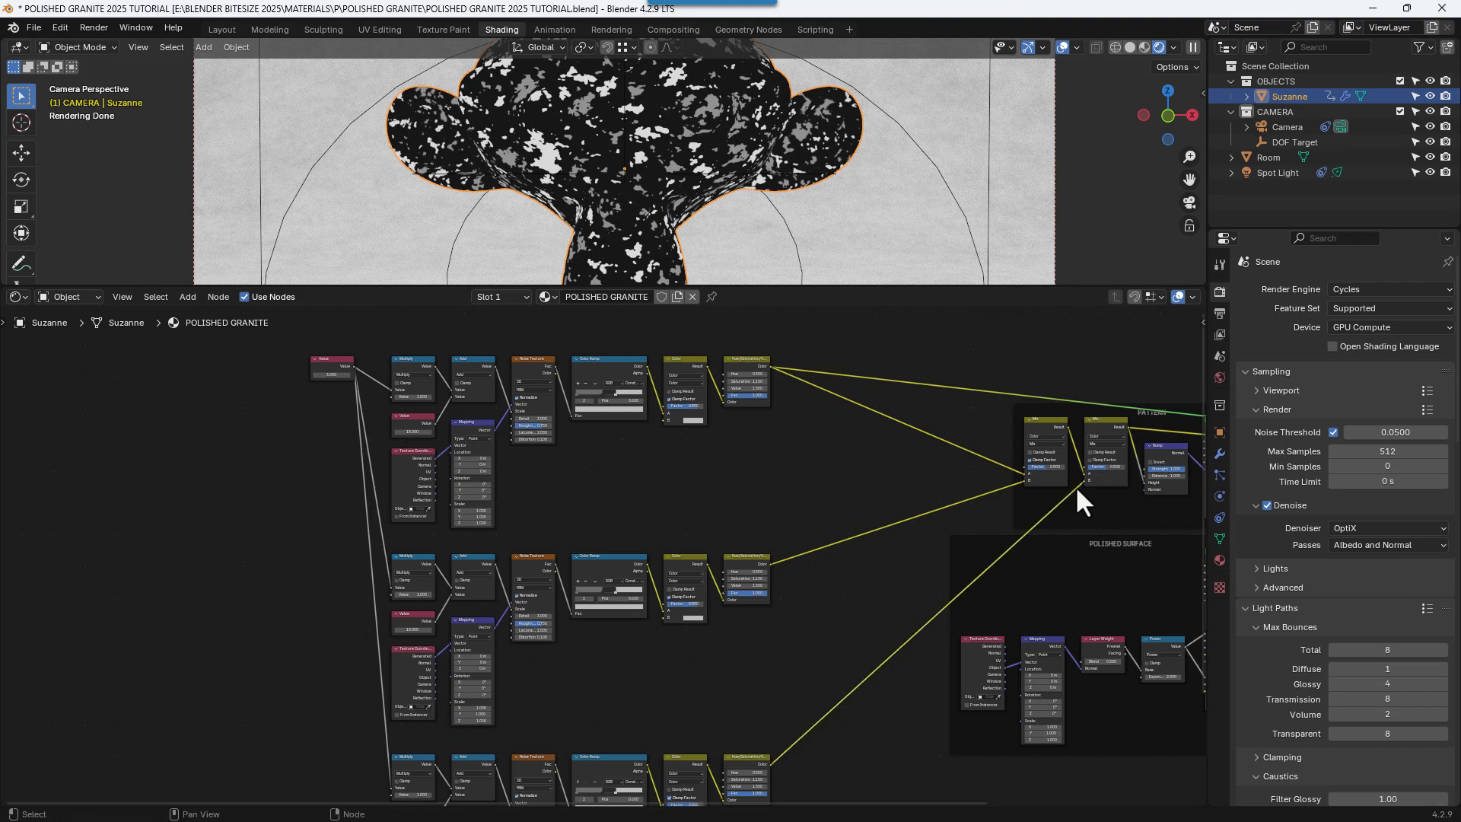
- Preview the Add Shader node's result on the Material Output in place of the top chain, and save the file
middle_click_drag(1076, 485, 853, 488)
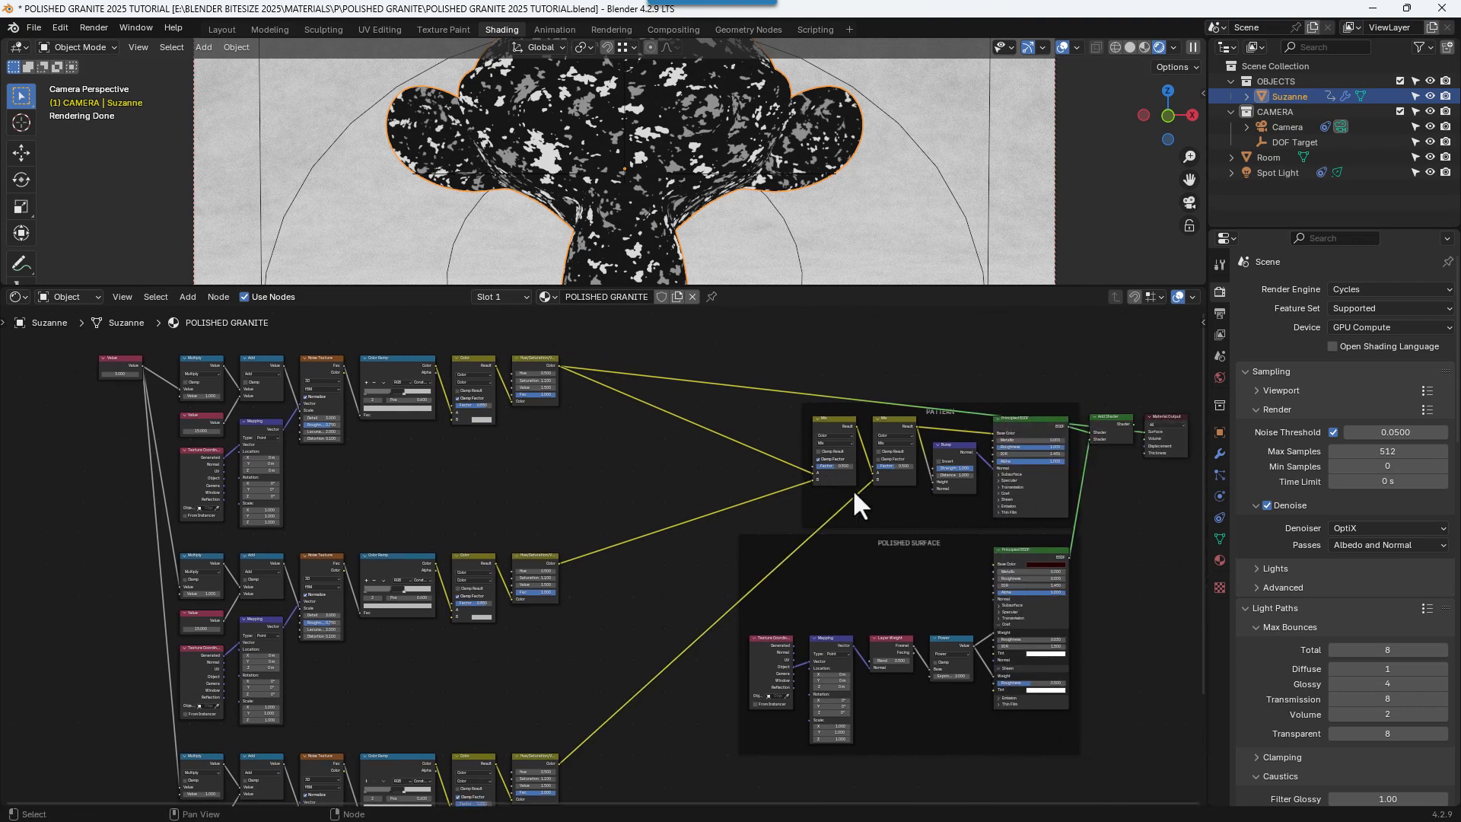
left_click(1103, 422)
key("ctrl+s")
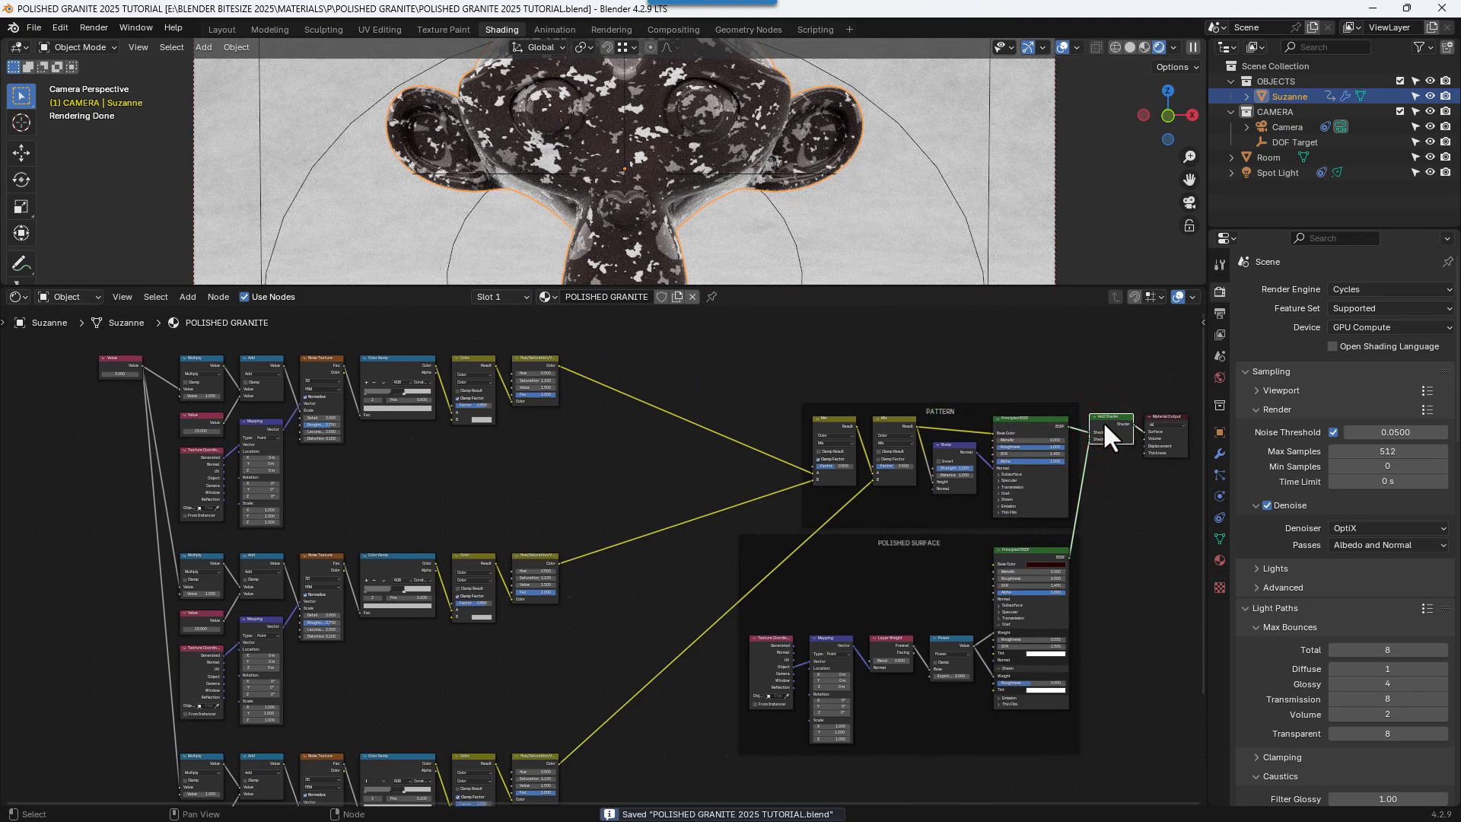
- Move the shared leftmost Value node straight down beside the middle chain's Multiply node
middle_click_drag(512, 473, 700, 463)
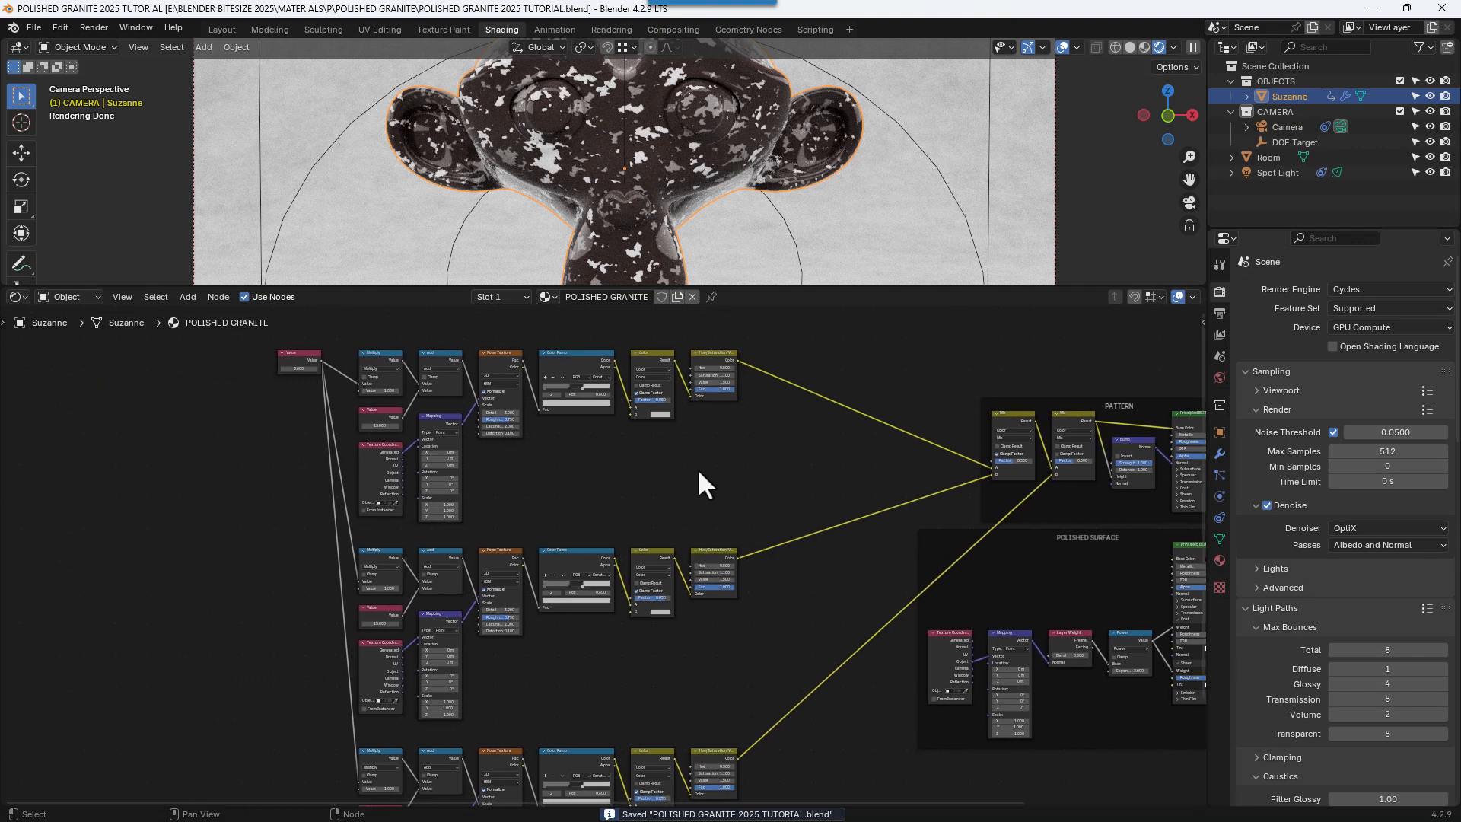
left_click(304, 355)
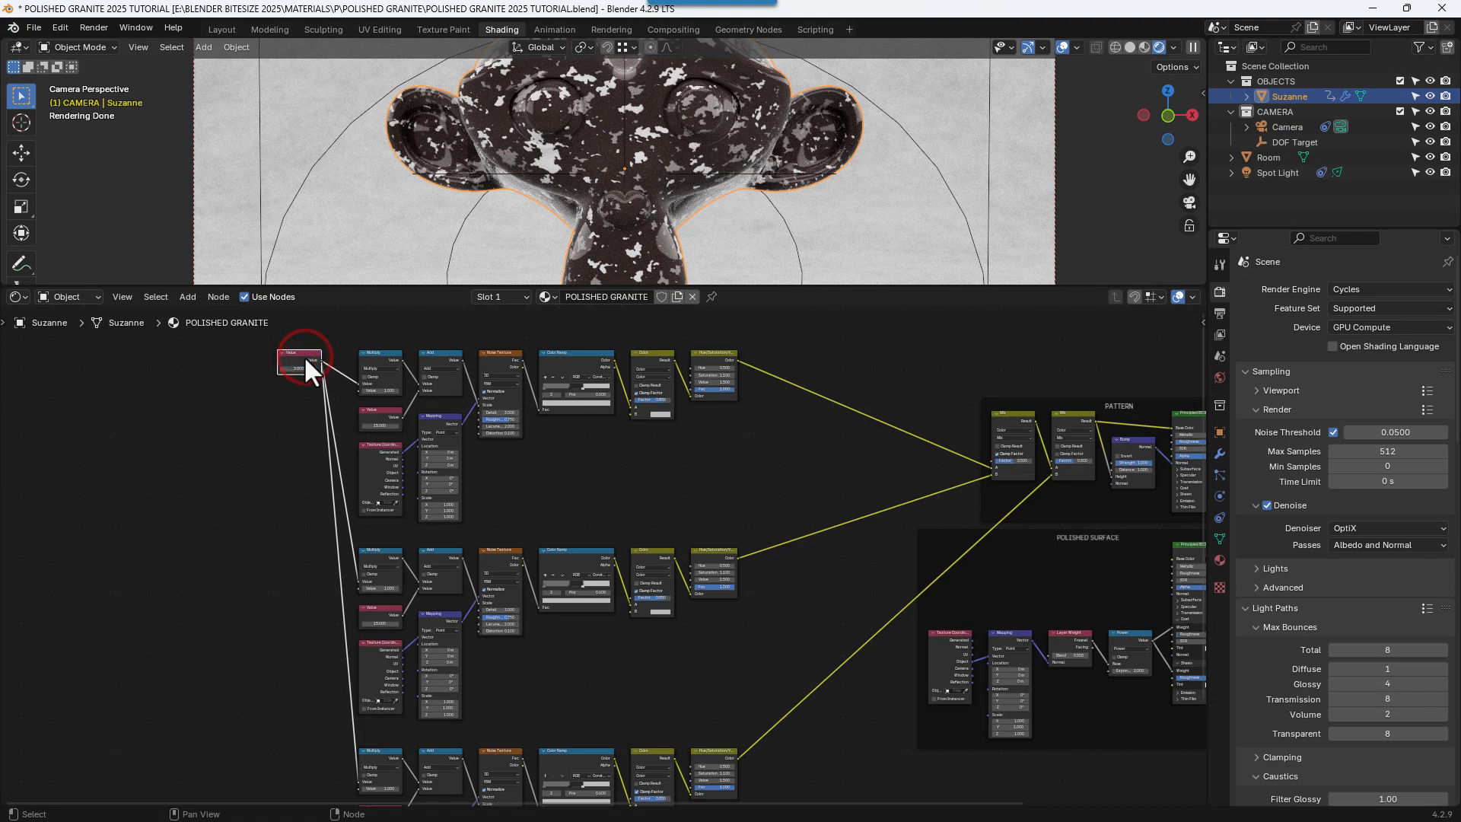
key("g")
key("y")
left_click(290, 577)
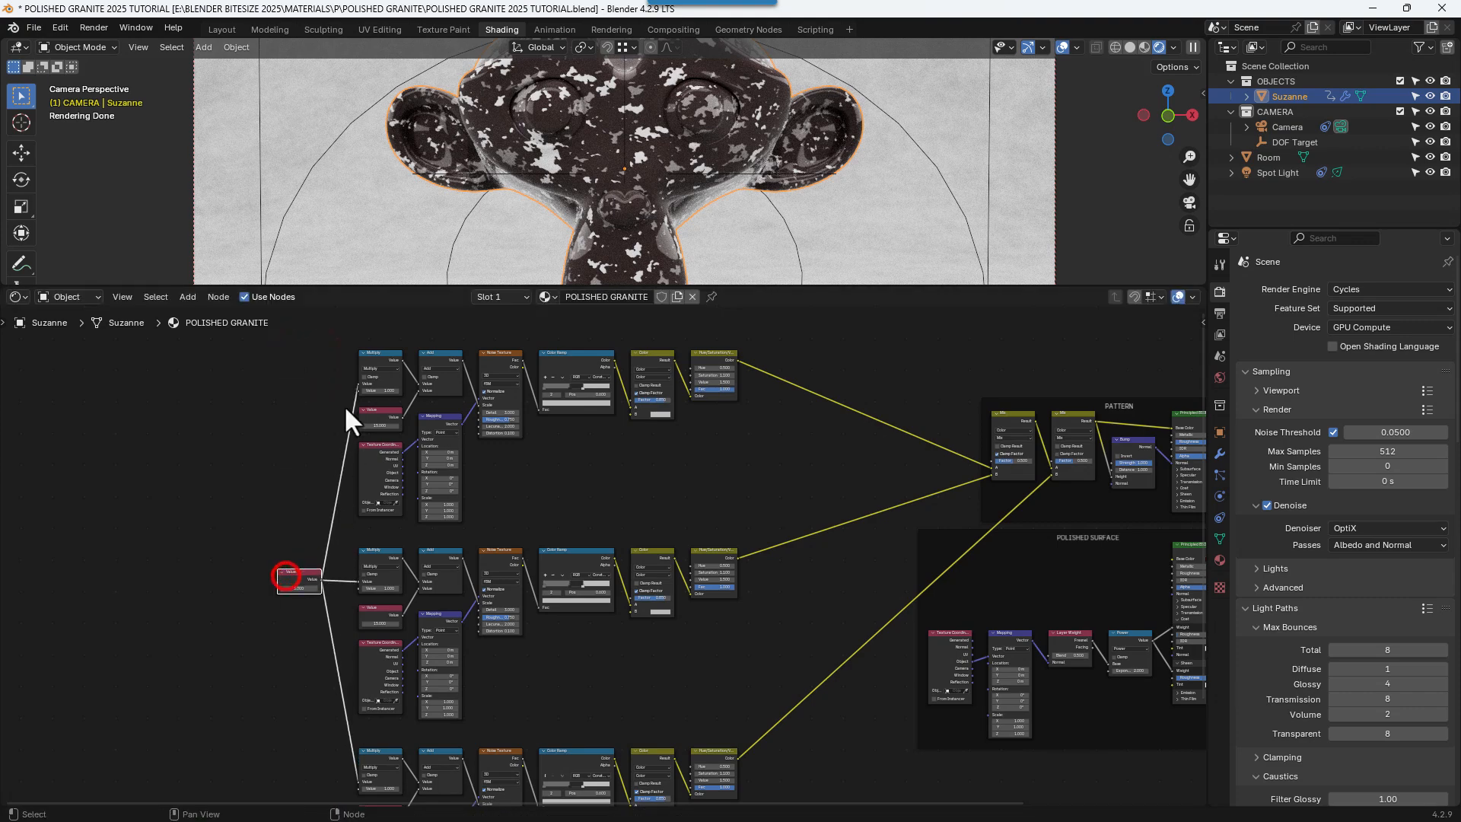
left_click_drag(335, 332, 418, 359)
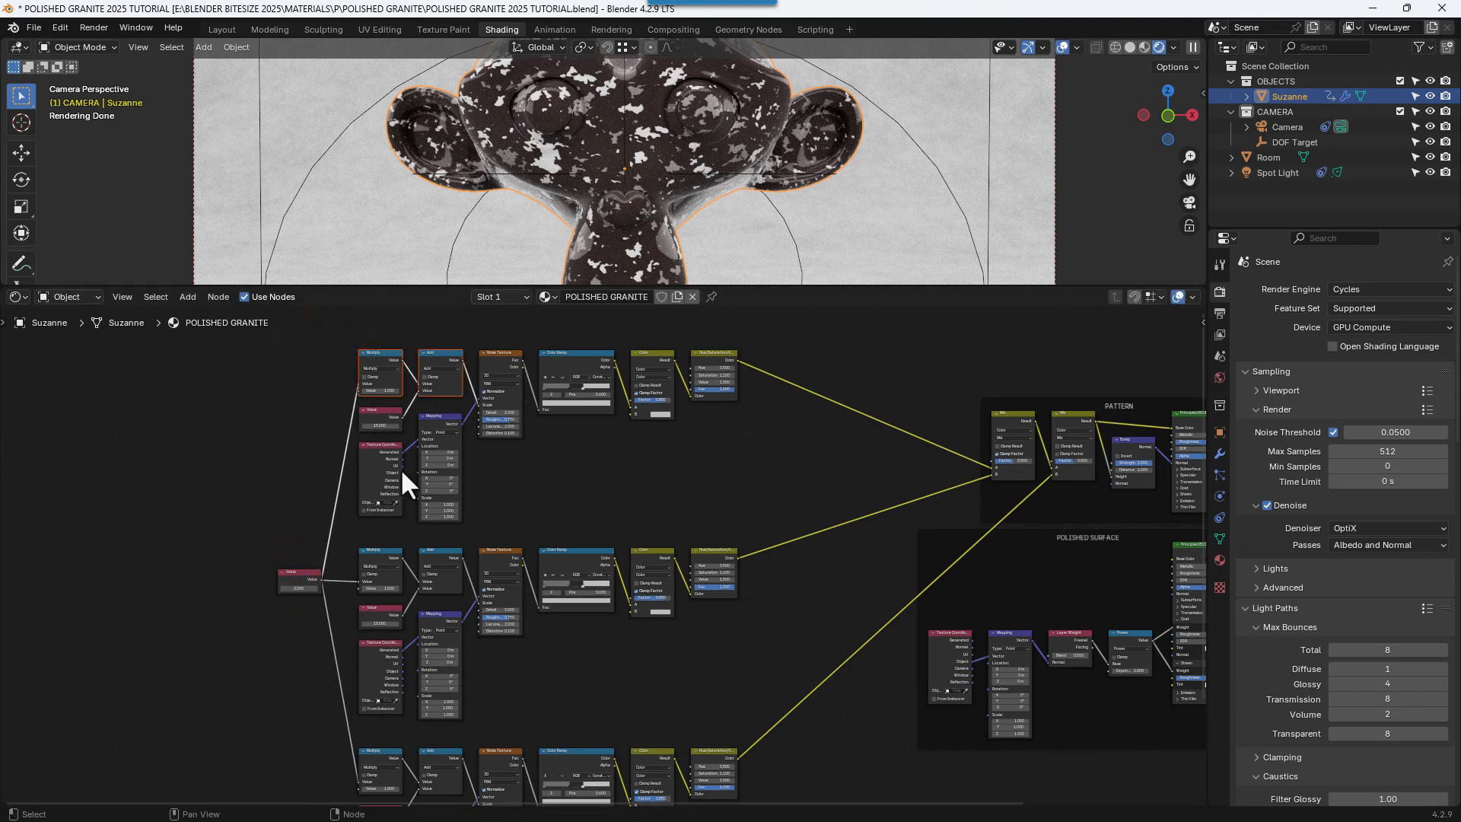
left_click(302, 467)
- In the top and middle chains, connect the Texture Coordinate's Object output to the Mapping node's Vector input
scroll(350, 480, "up", 5)
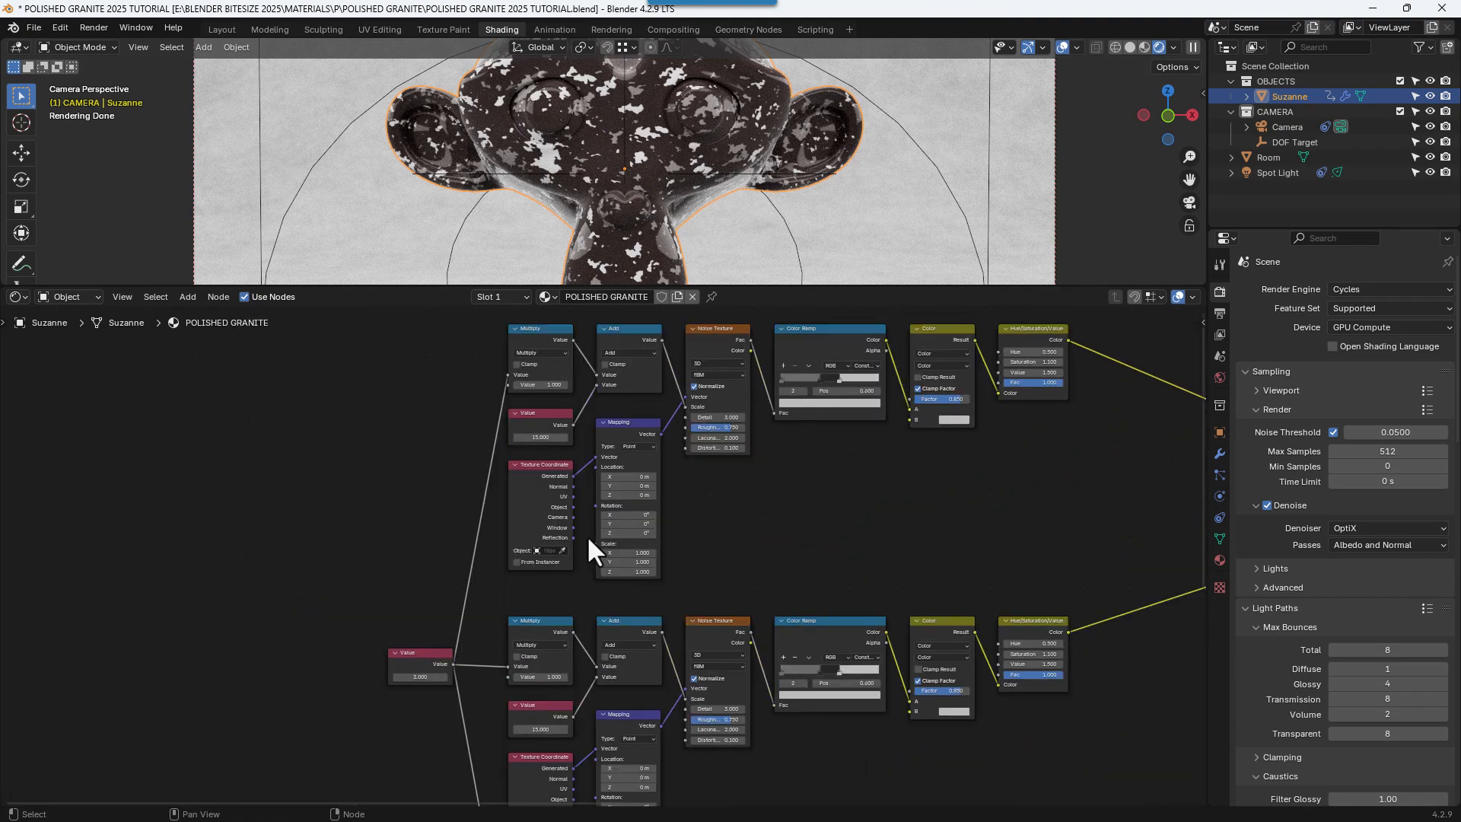
middle_click_drag(564, 495, 518, 602)
left_click_drag(514, 595, 545, 527)
middle_click_drag(527, 681, 530, 407)
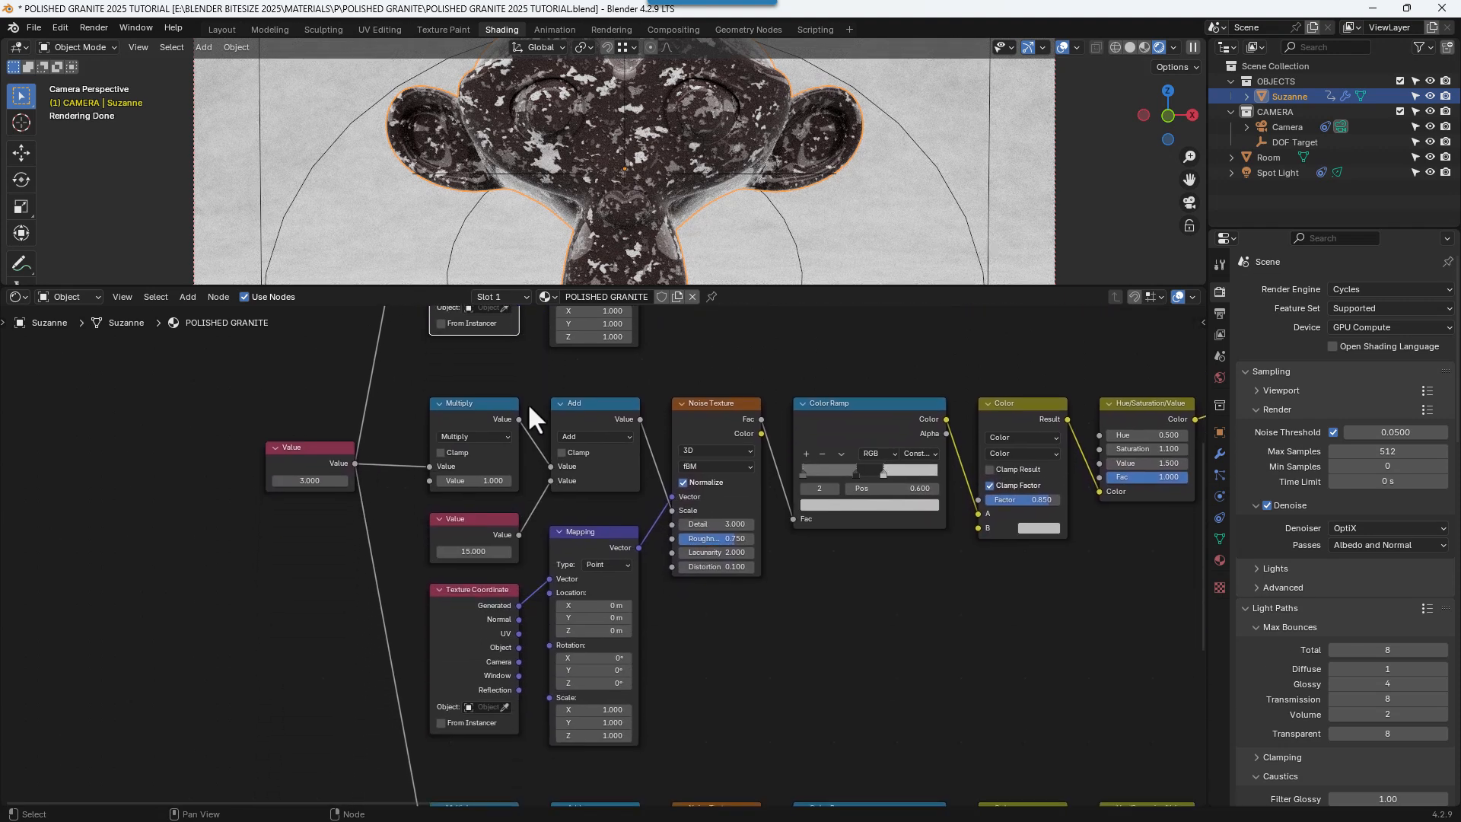
left_click_drag(520, 647, 545, 582)
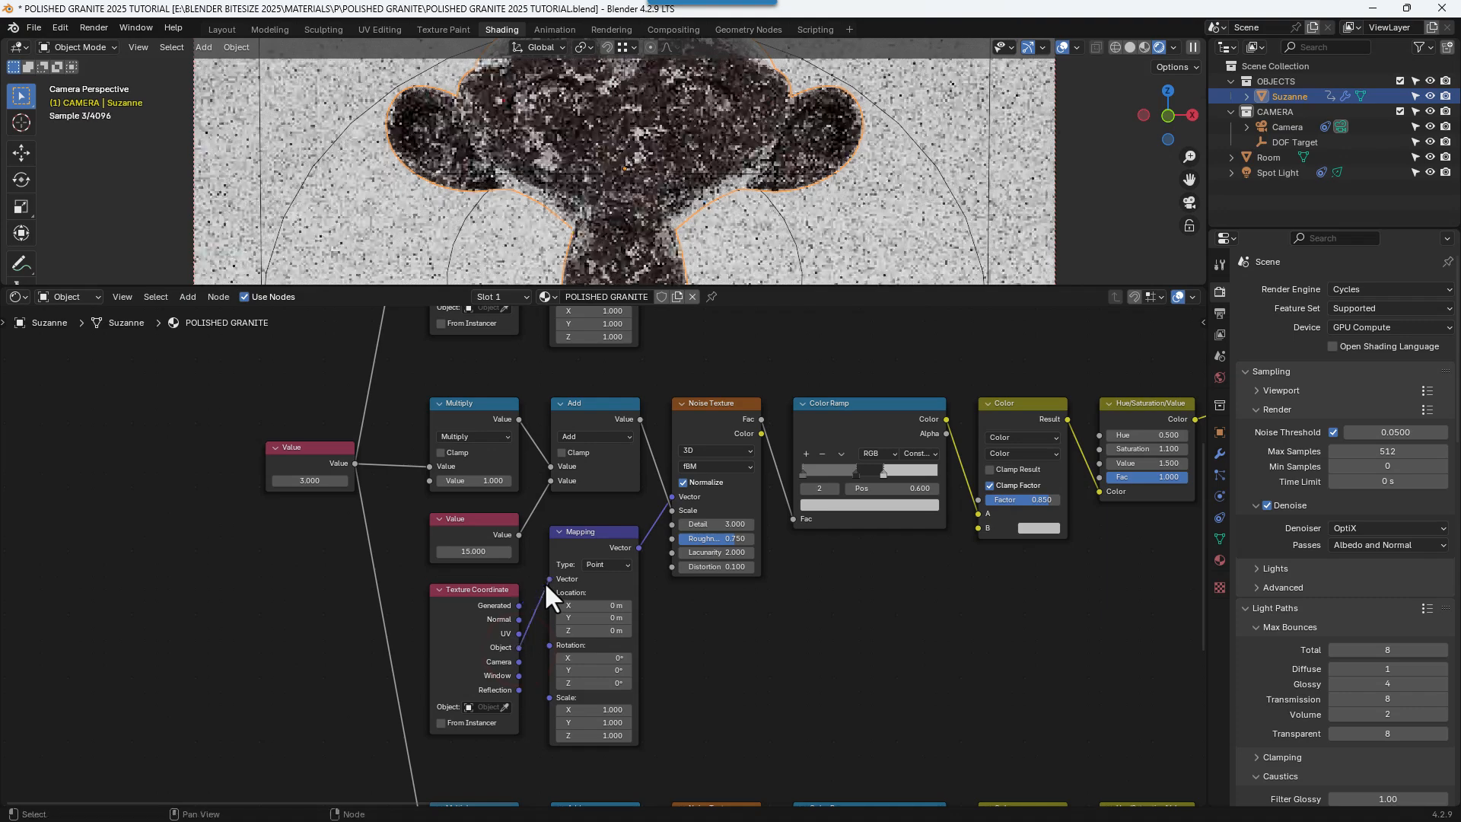
- Set the Value node feeding the middle chain's Add node to 20
left_click(476, 551)
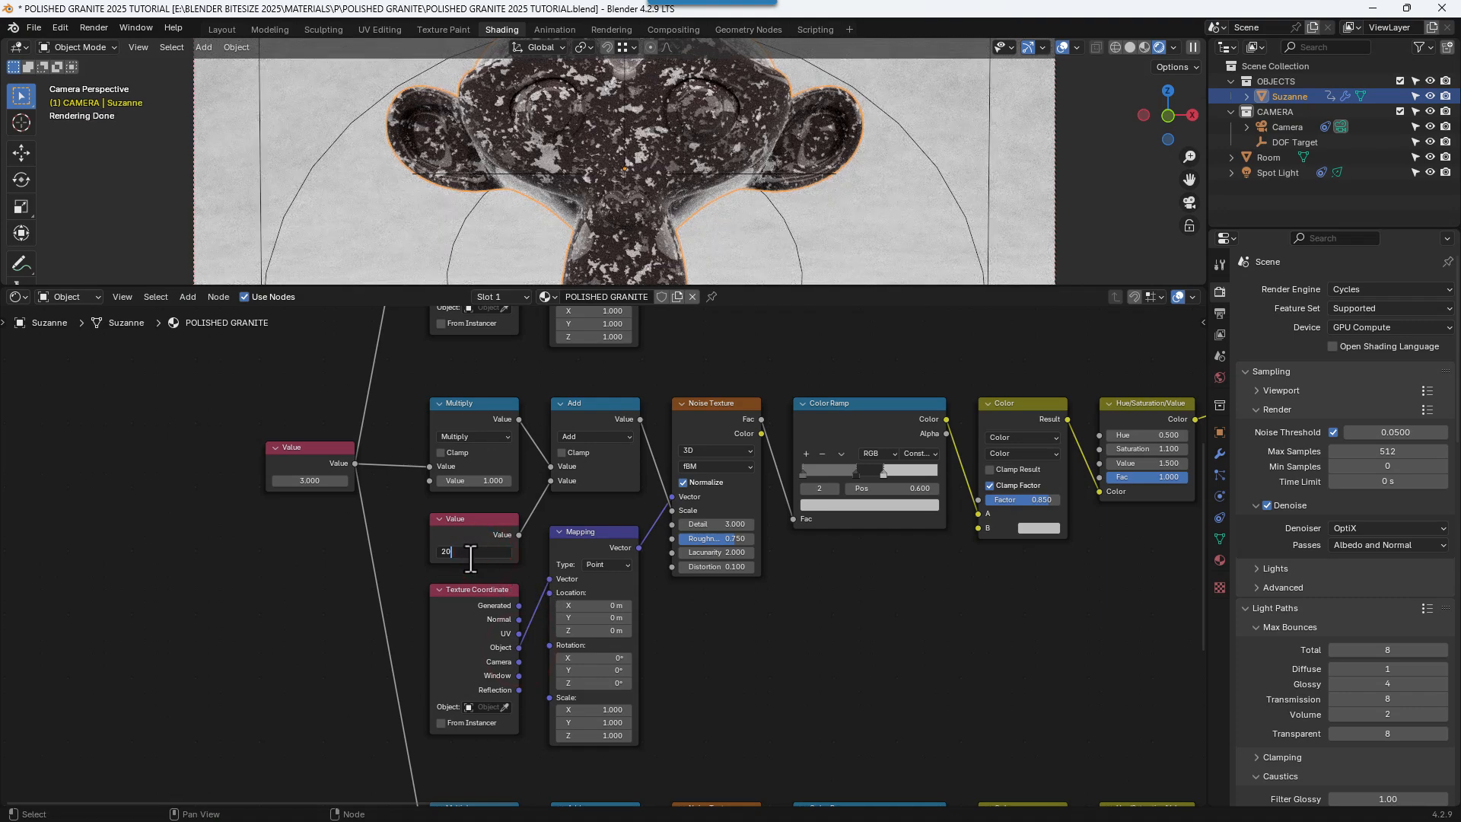
key("Return")
middle_click_drag(498, 614, 513, 374)
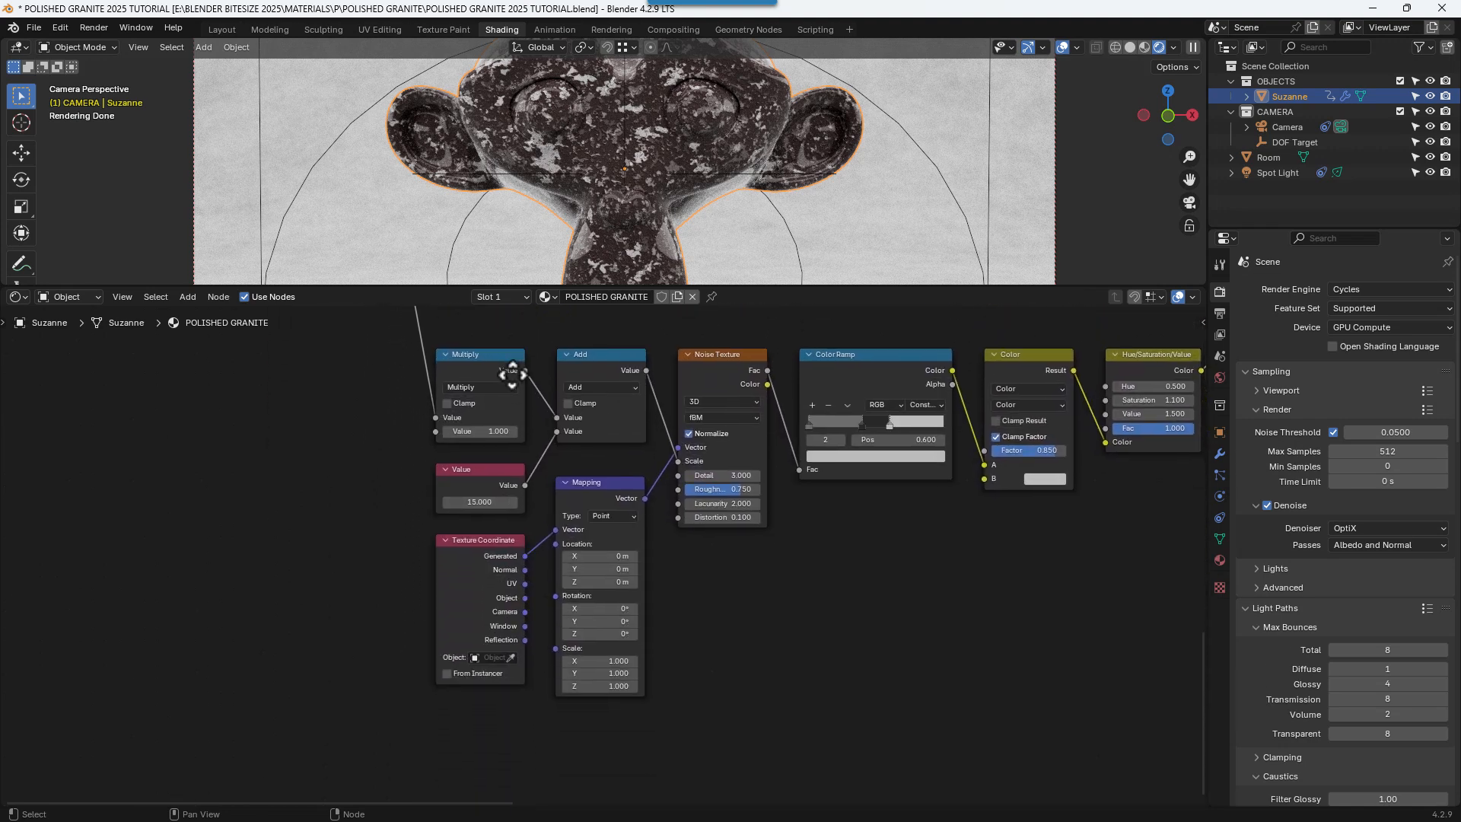
- In the bottom chain, set the Value node to 25 and connect the Texture Coordinate's Object output to the Mapping node's Vector input
left_click(484, 502)
type("25")
key("Return")
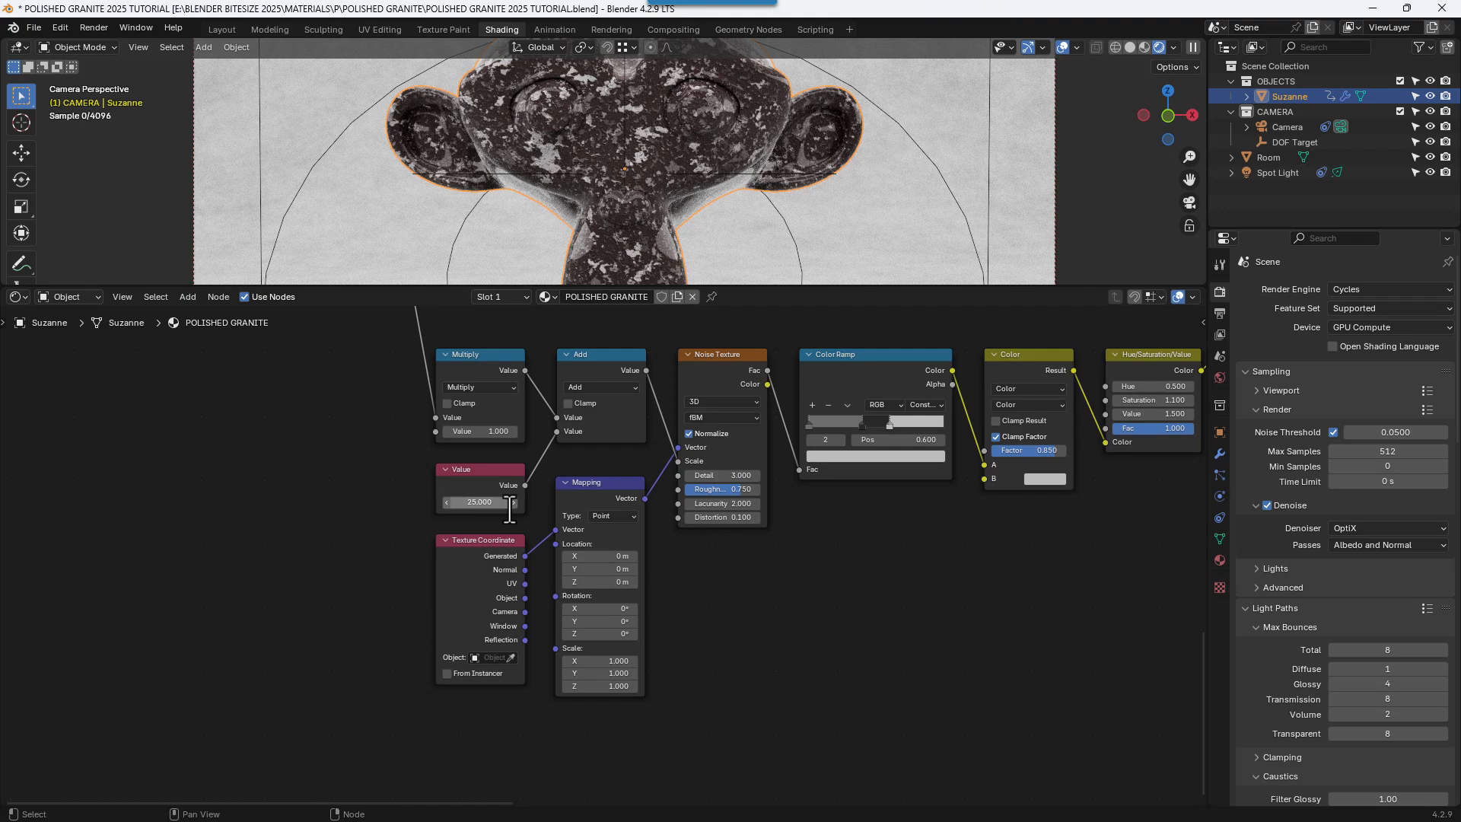
left_click_drag(524, 597, 554, 531)
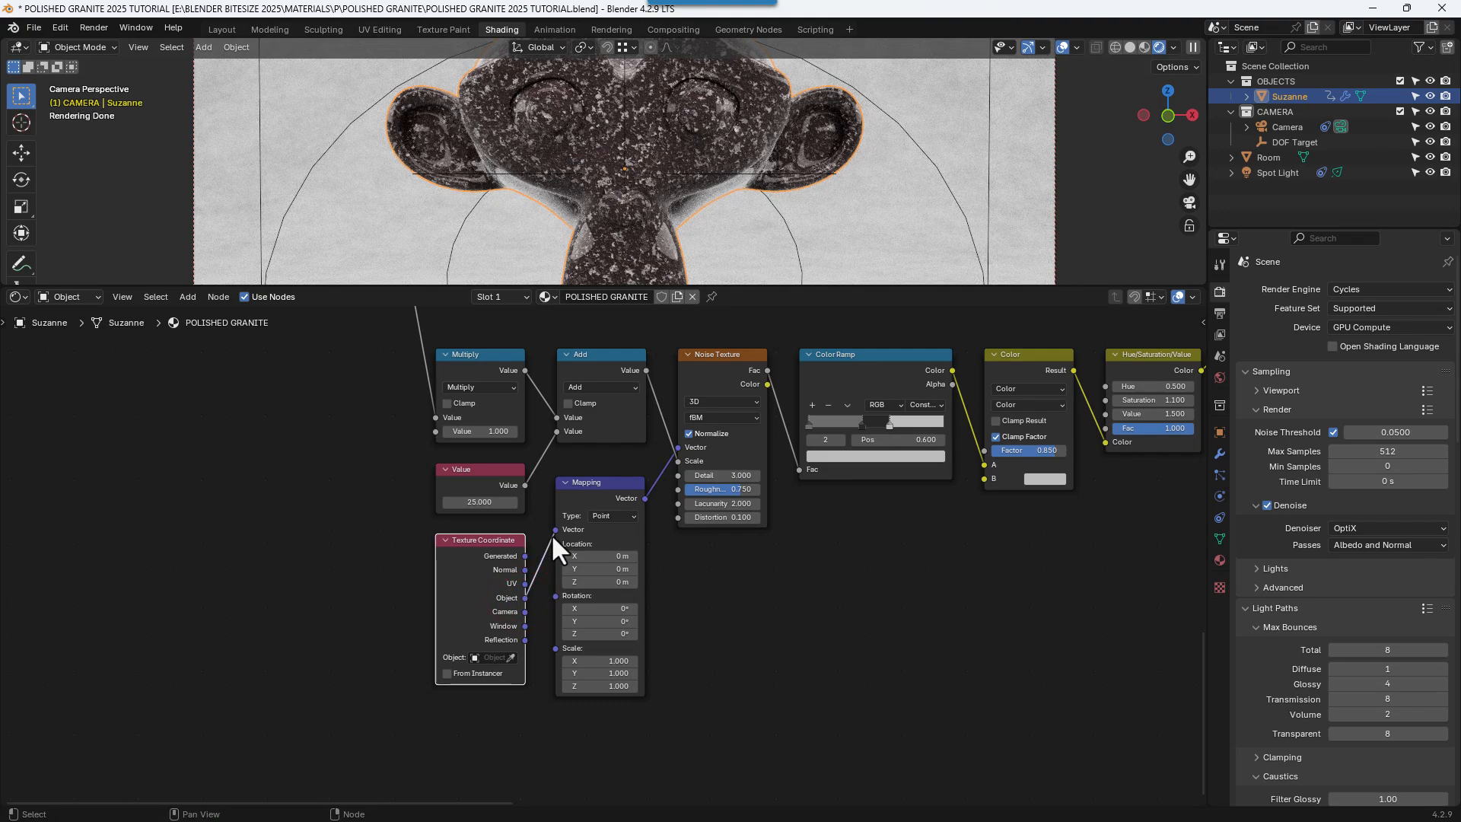
left_click(551, 532)
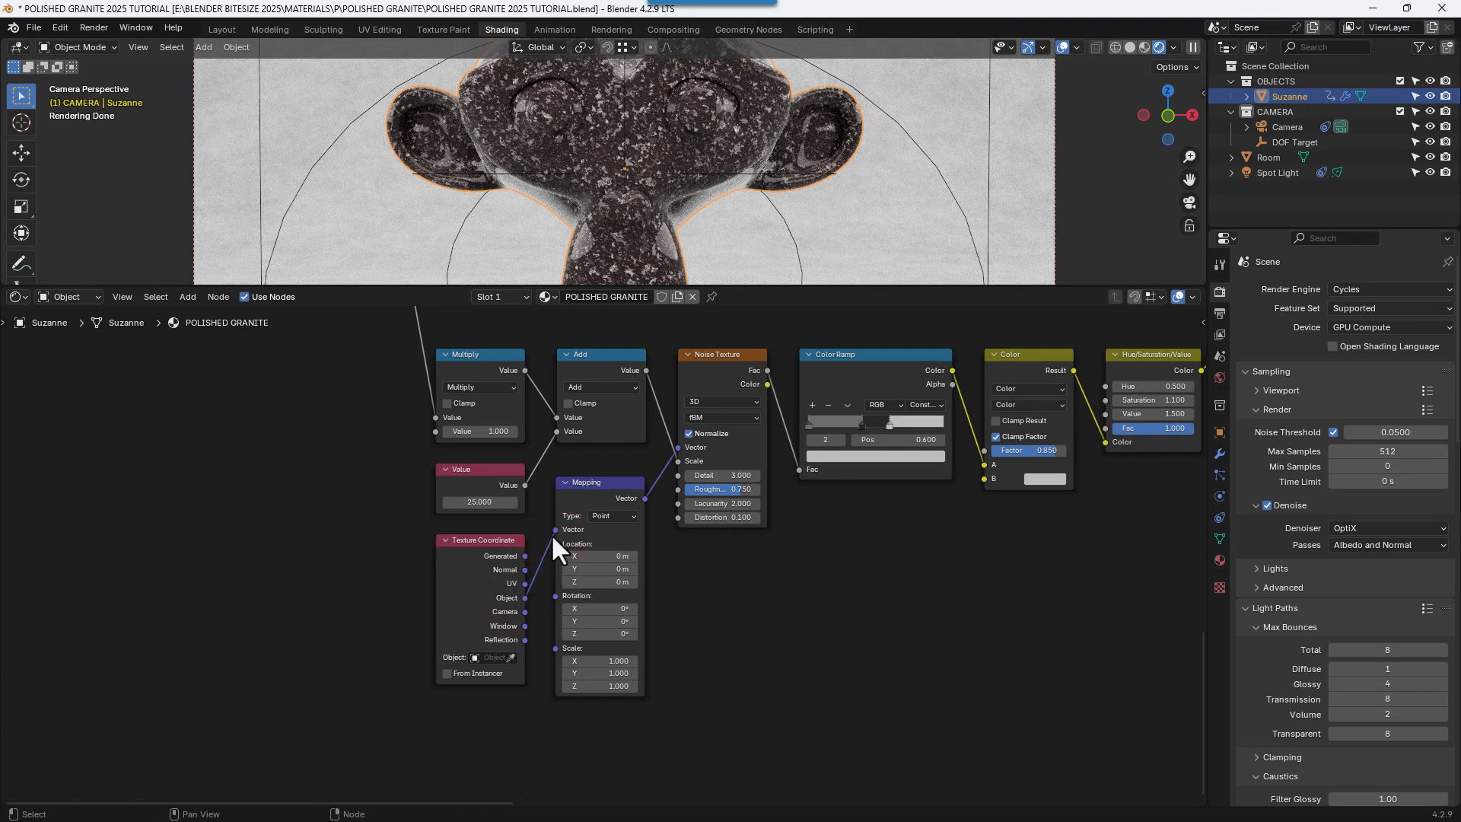
- Set the Multiply node's second value to 4 in the bottom chain and to 2 in the middle chain
left_click(494, 436)
type("4")
key("Return")
middle_click_drag(530, 390, 488, 700)
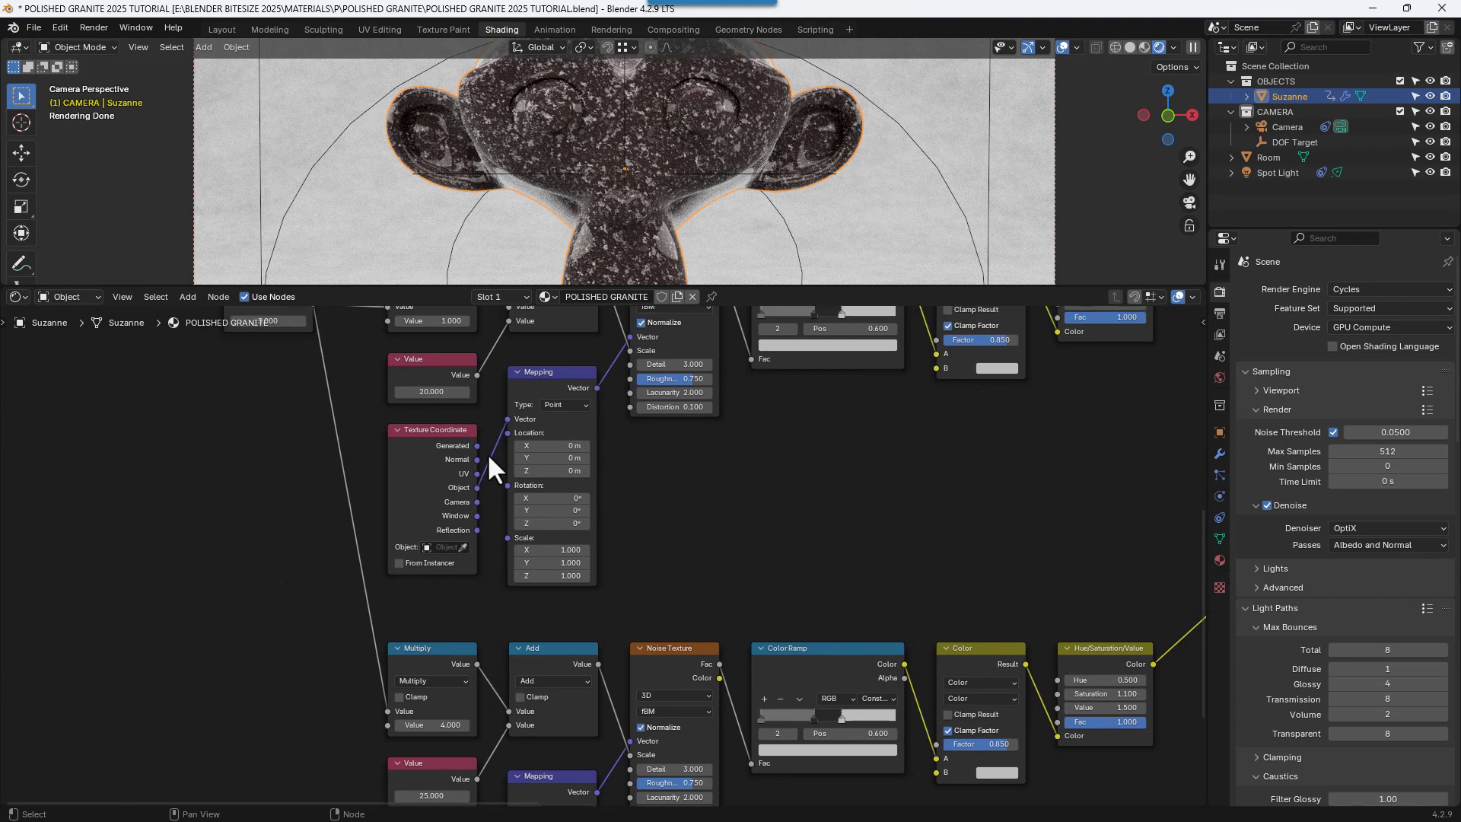
middle_click_drag(489, 466, 487, 611)
left_click(433, 469)
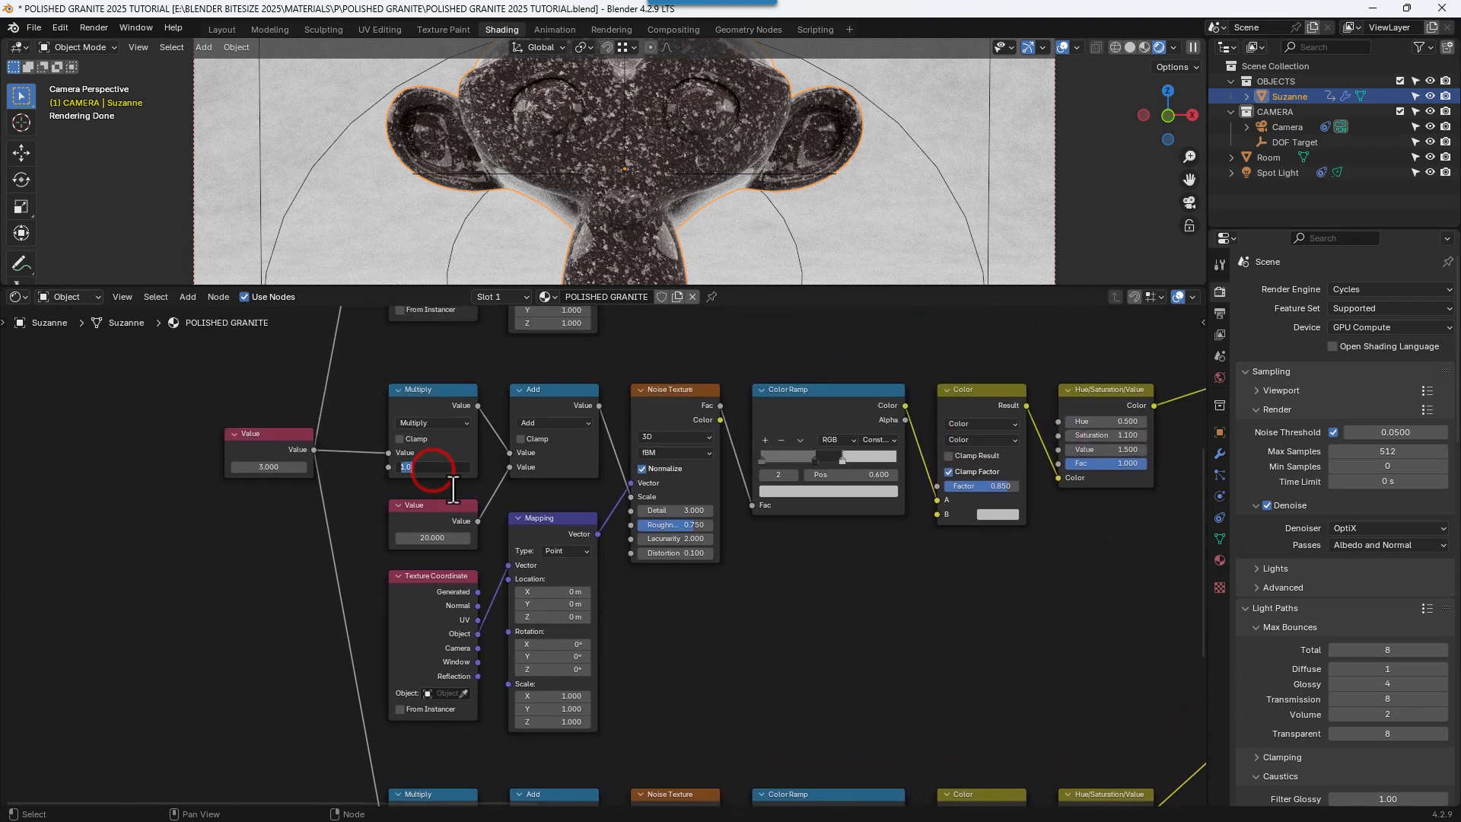
type("2")
key("Return")
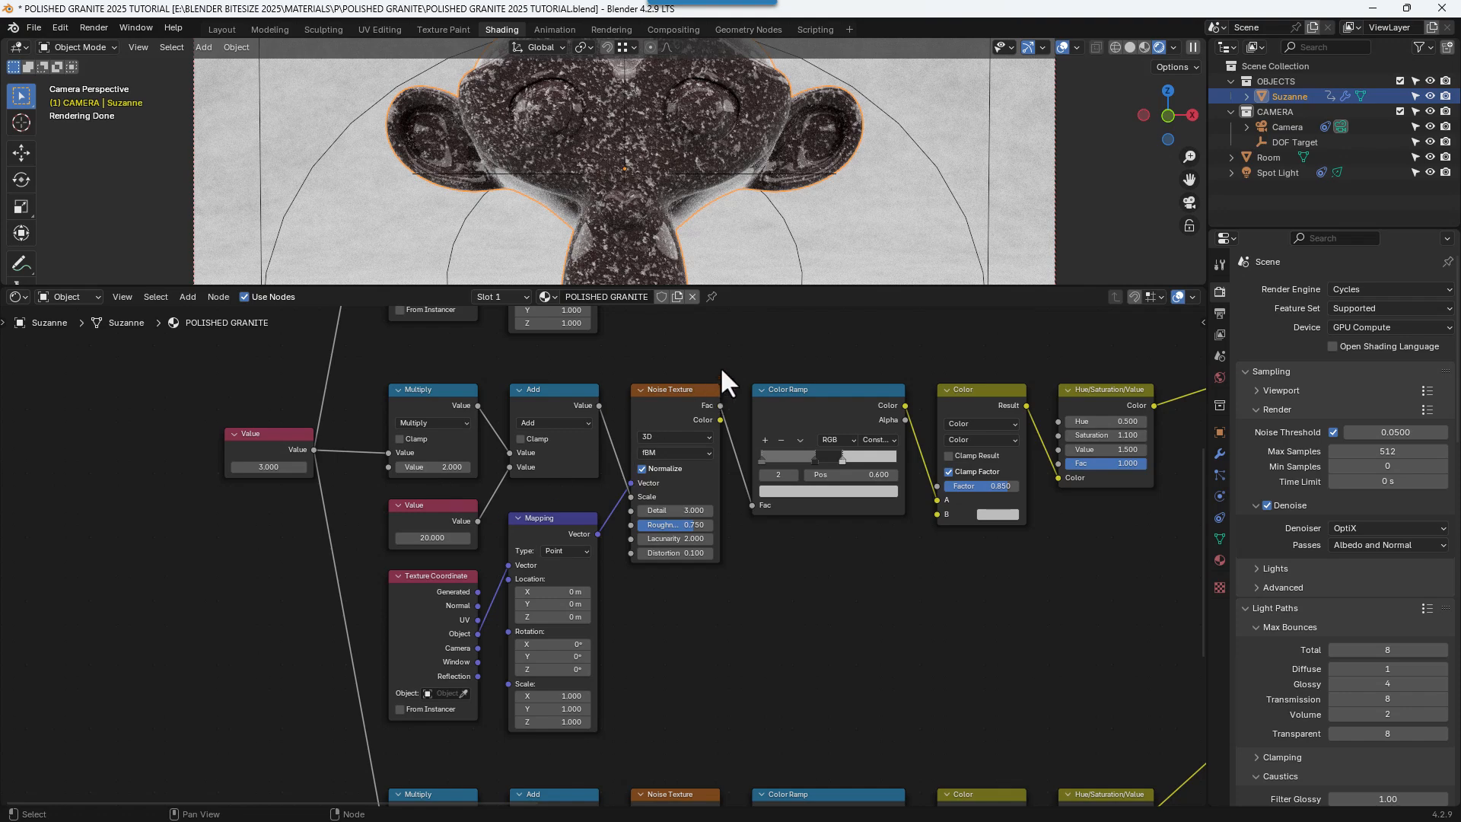
- Enclose all nodes of the top chain in a frame named and labelled COLOR 1
scroll(624, 547, "down", 4)
middle_click_drag(624, 546, 606, 618)
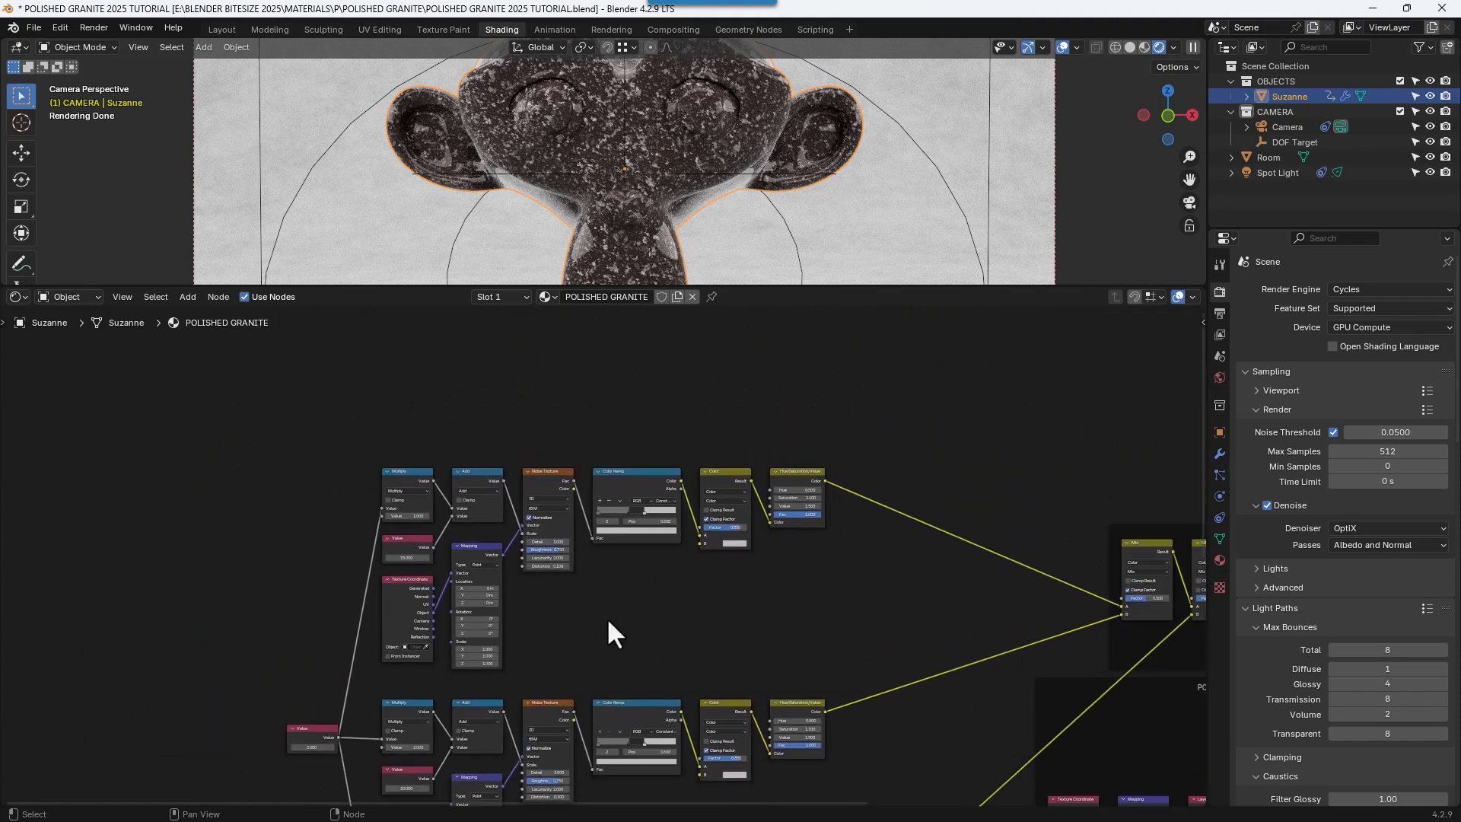
scroll(605, 618, "up", 1)
left_click_drag(283, 410, 829, 638)
key("ctrl+j")
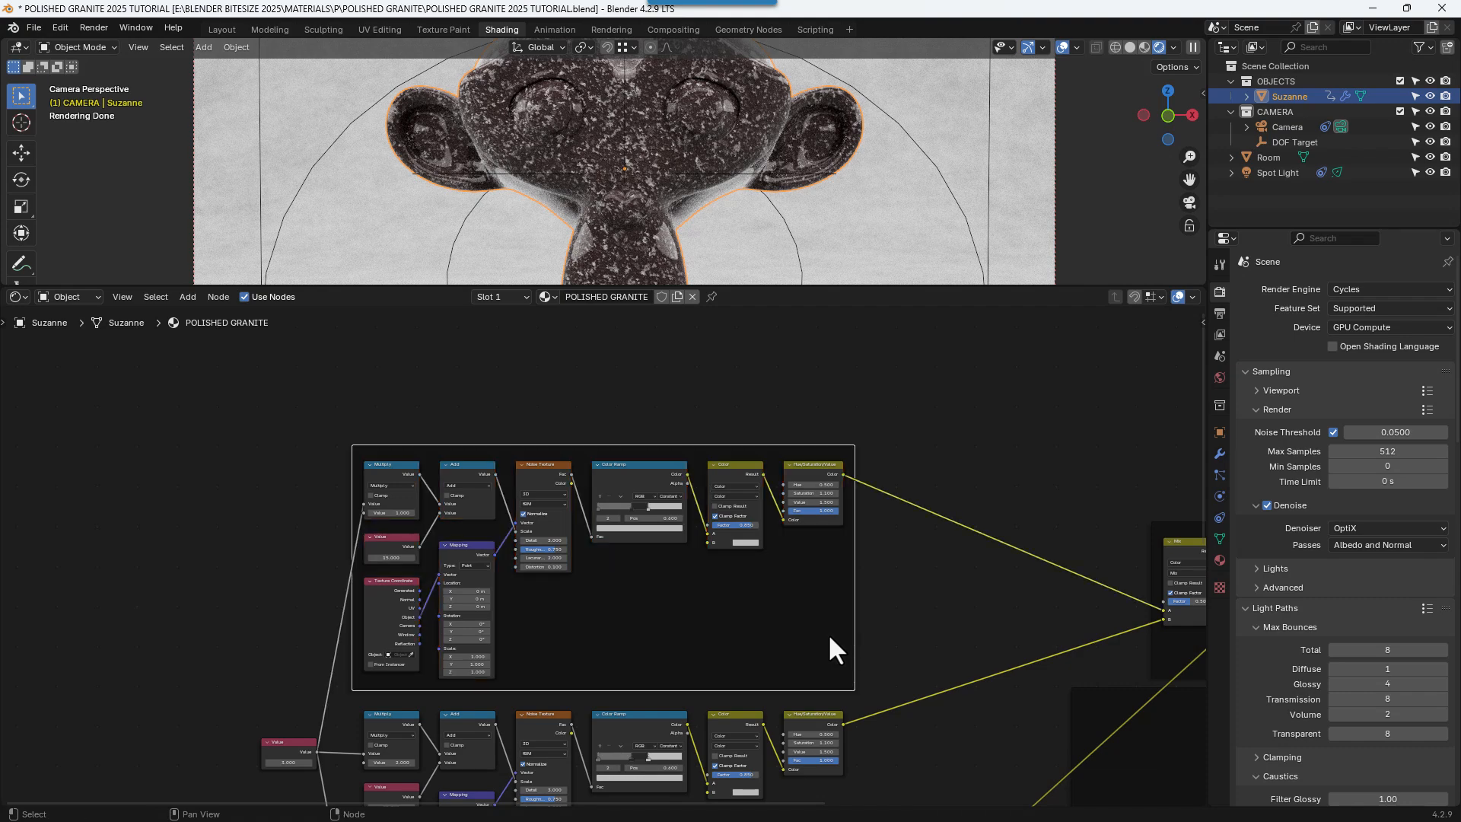
key("n")
left_click(1098, 370)
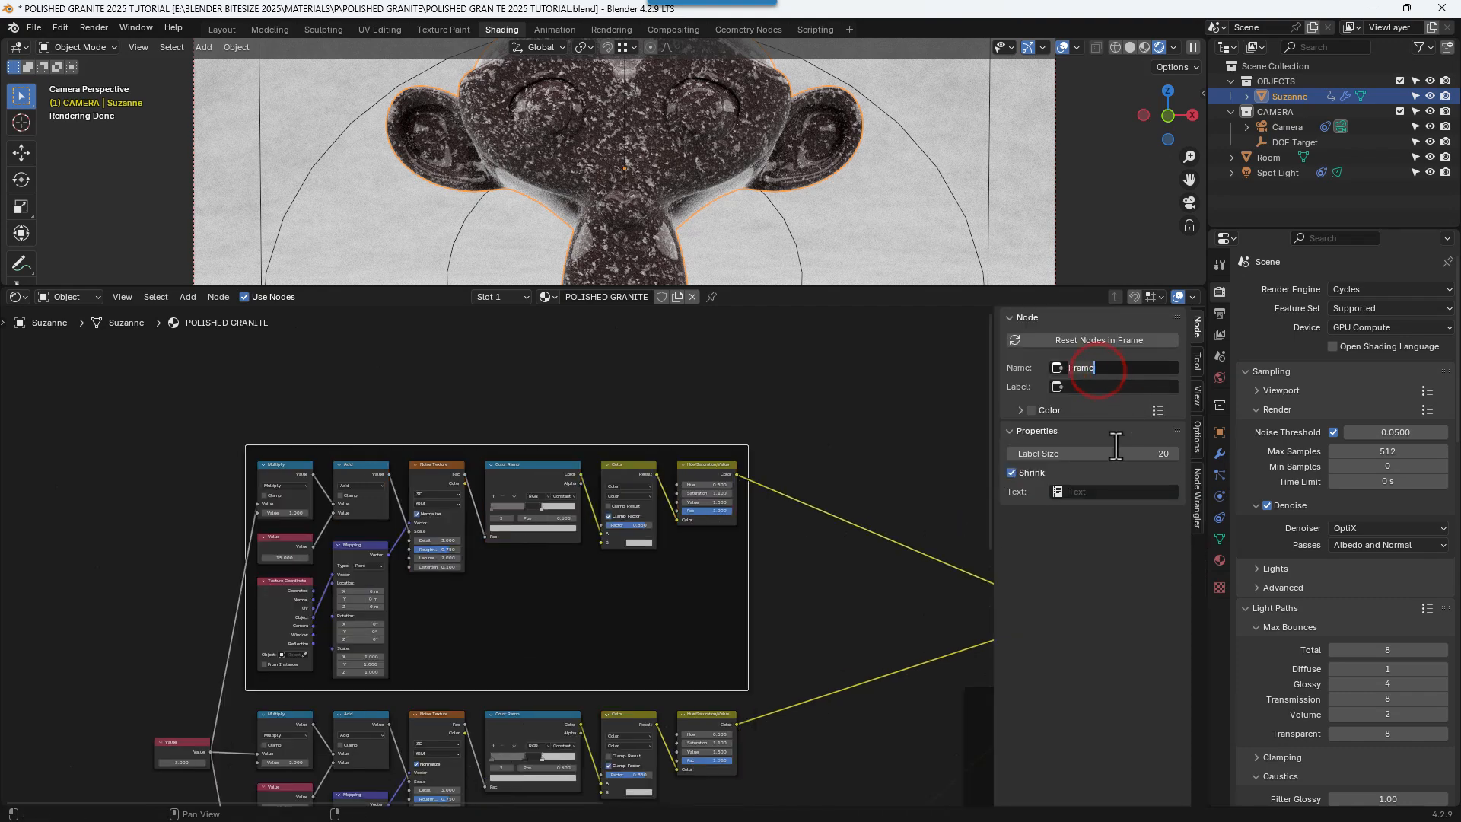
type("COLOR 1")
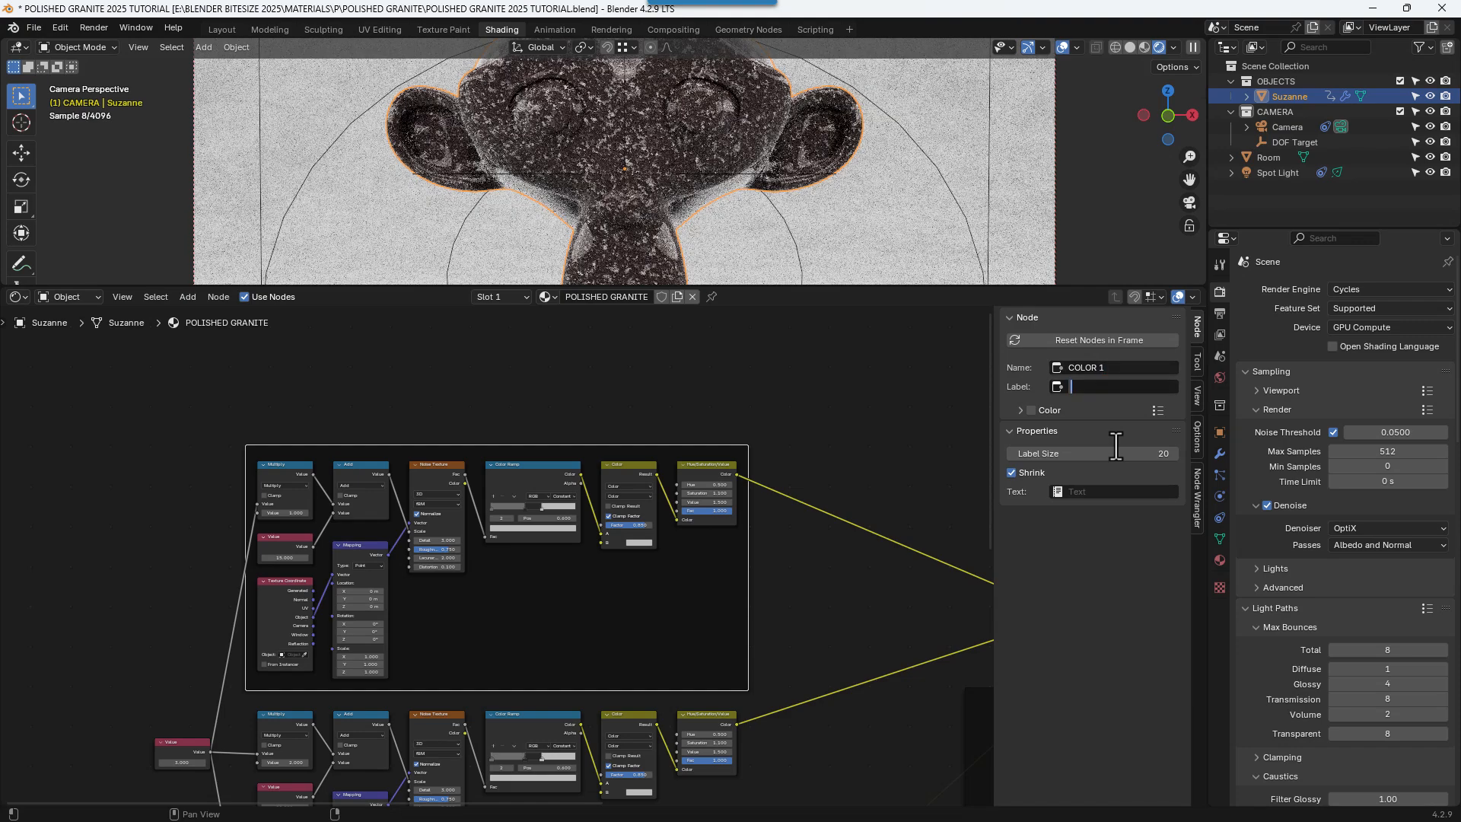
key("Tab")
type("COLOR 1")
key("Return")
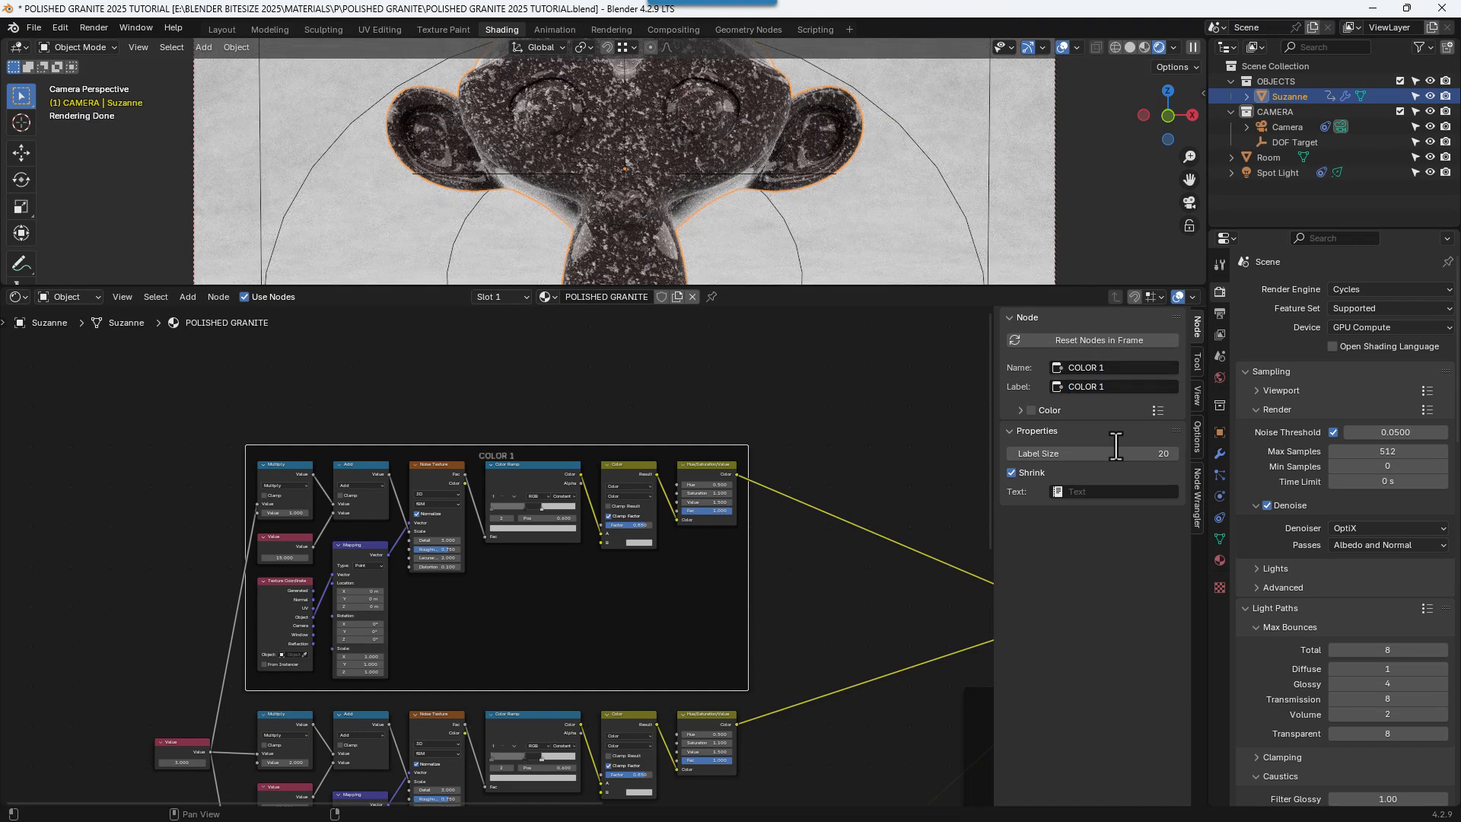
- Enclose the middle chain's nodes, without the shared Value node, in a frame named and labelled COLOR 2
middle_click_drag(789, 639, 797, 351)
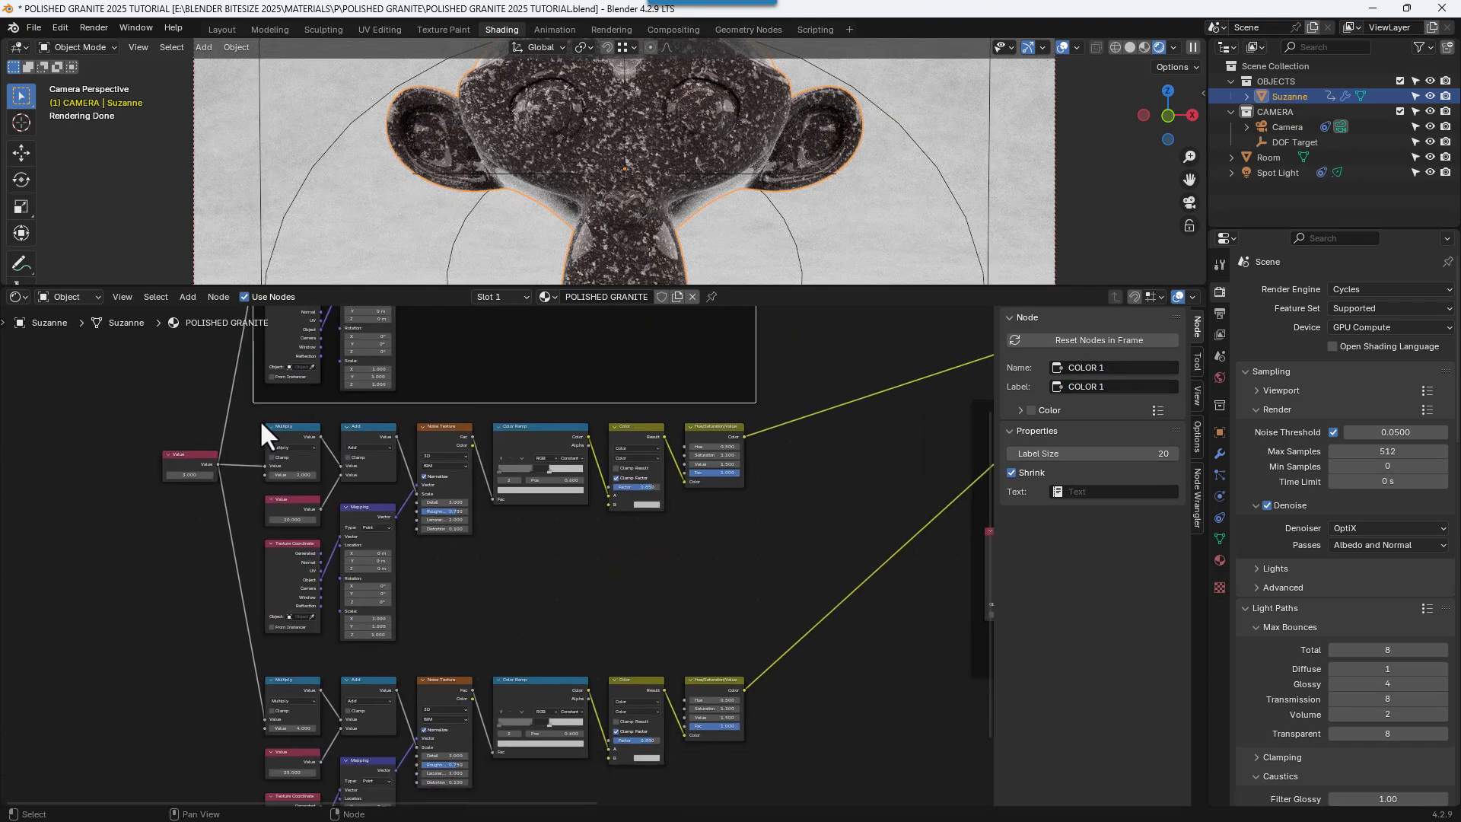
left_click_drag(253, 418, 726, 621)
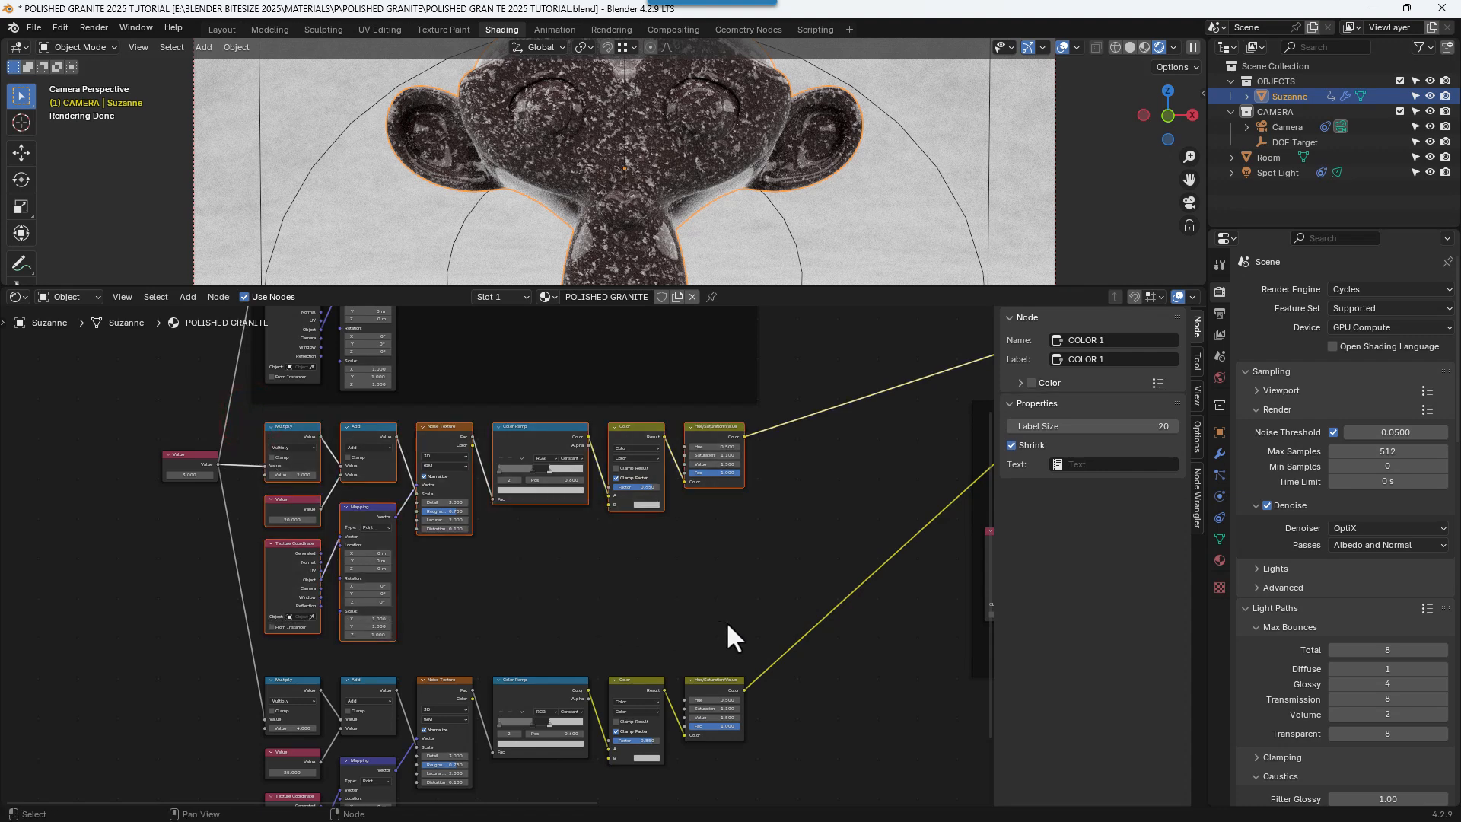
key("ctrl+j")
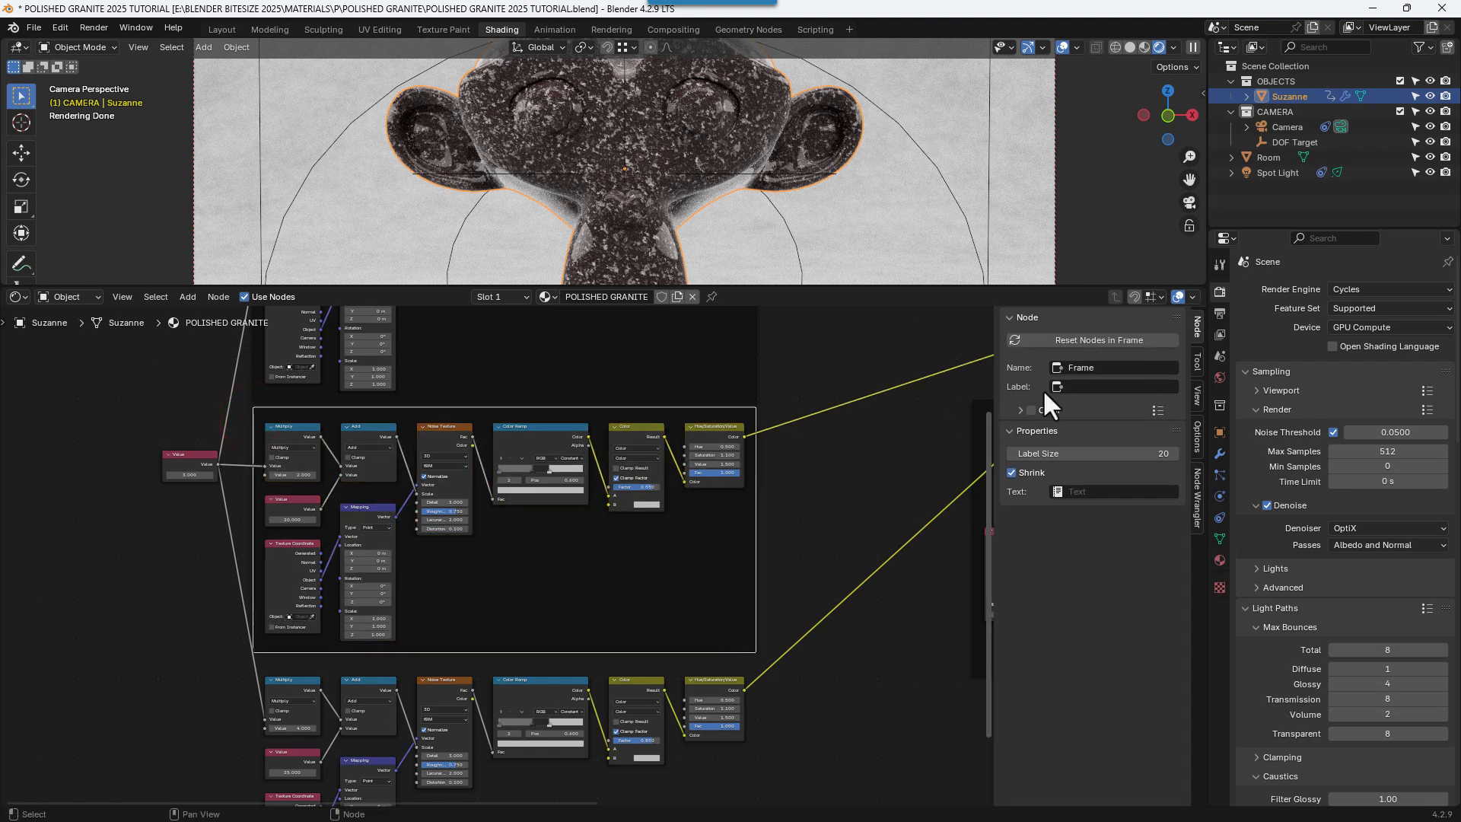
left_click(1080, 368)
type("COLO")
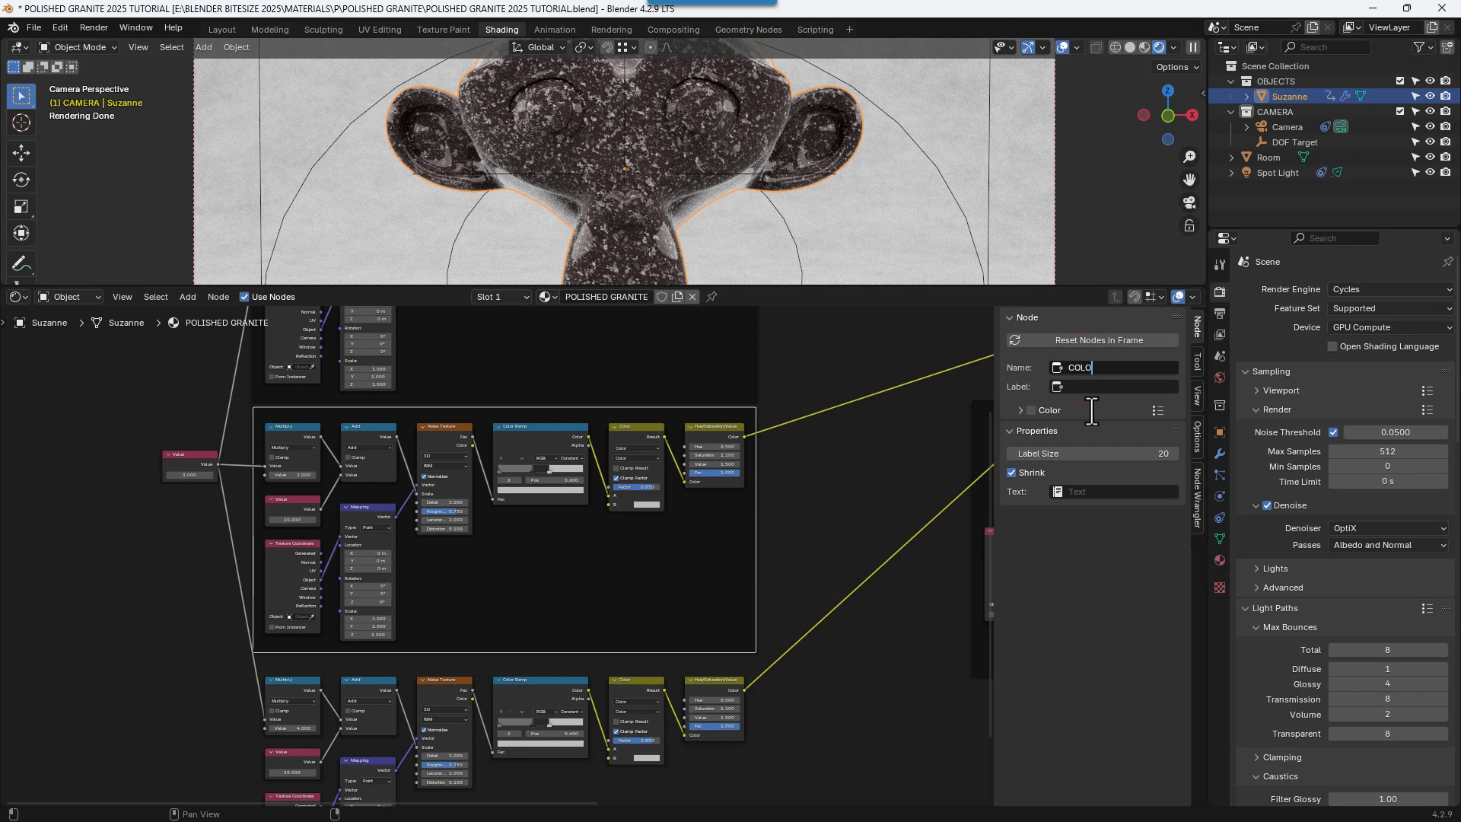
type("R 2")
key("Tab")
type("COLOR 2")
key("Return")
- Enclose all nodes of the bottom chain in a frame named and labelled COLOR 3
left_click_drag(228, 673, 749, 795)
middle_click_drag(795, 717, 795, 559)
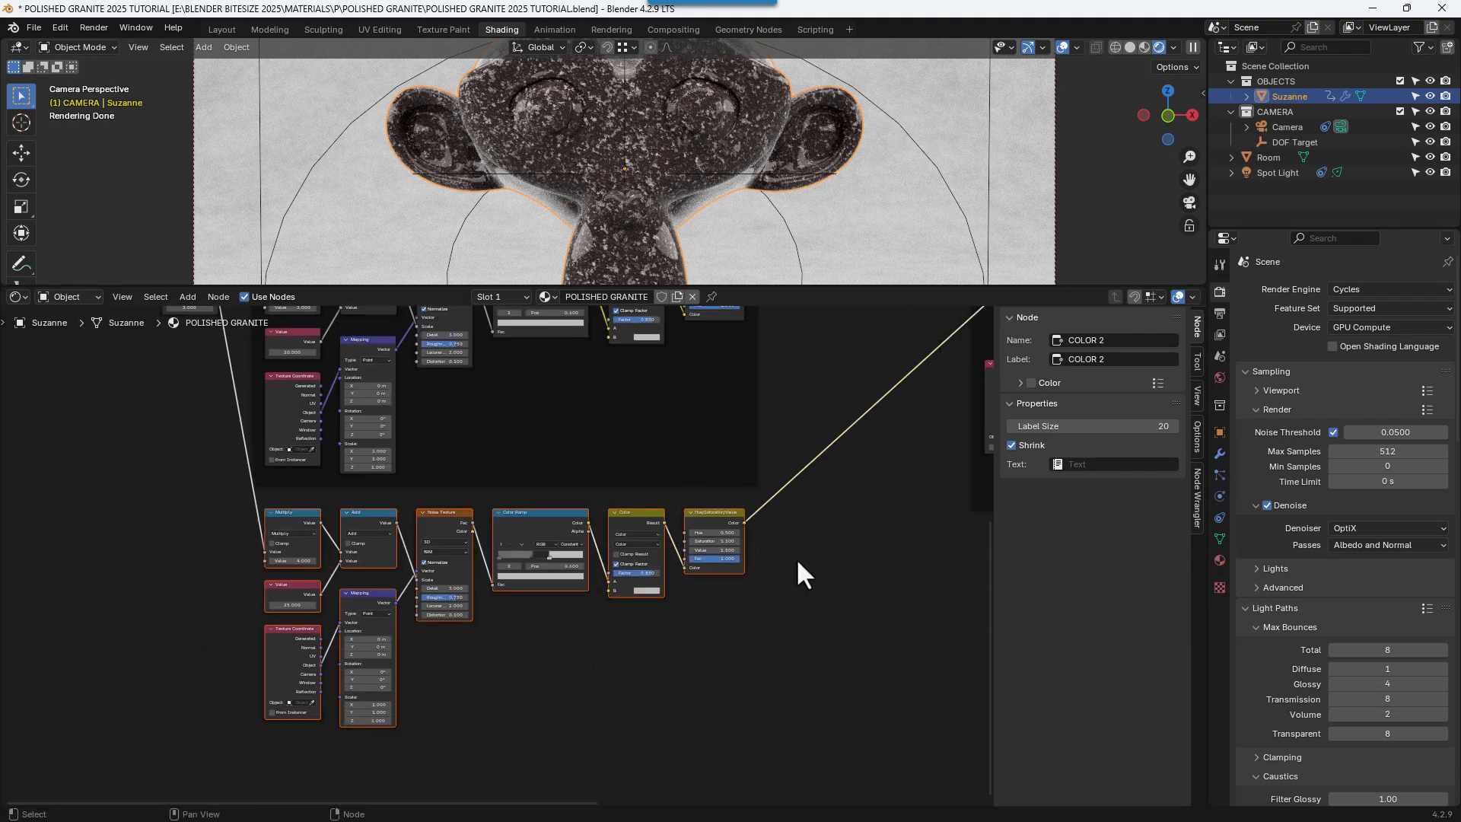
key("ctrl+j")
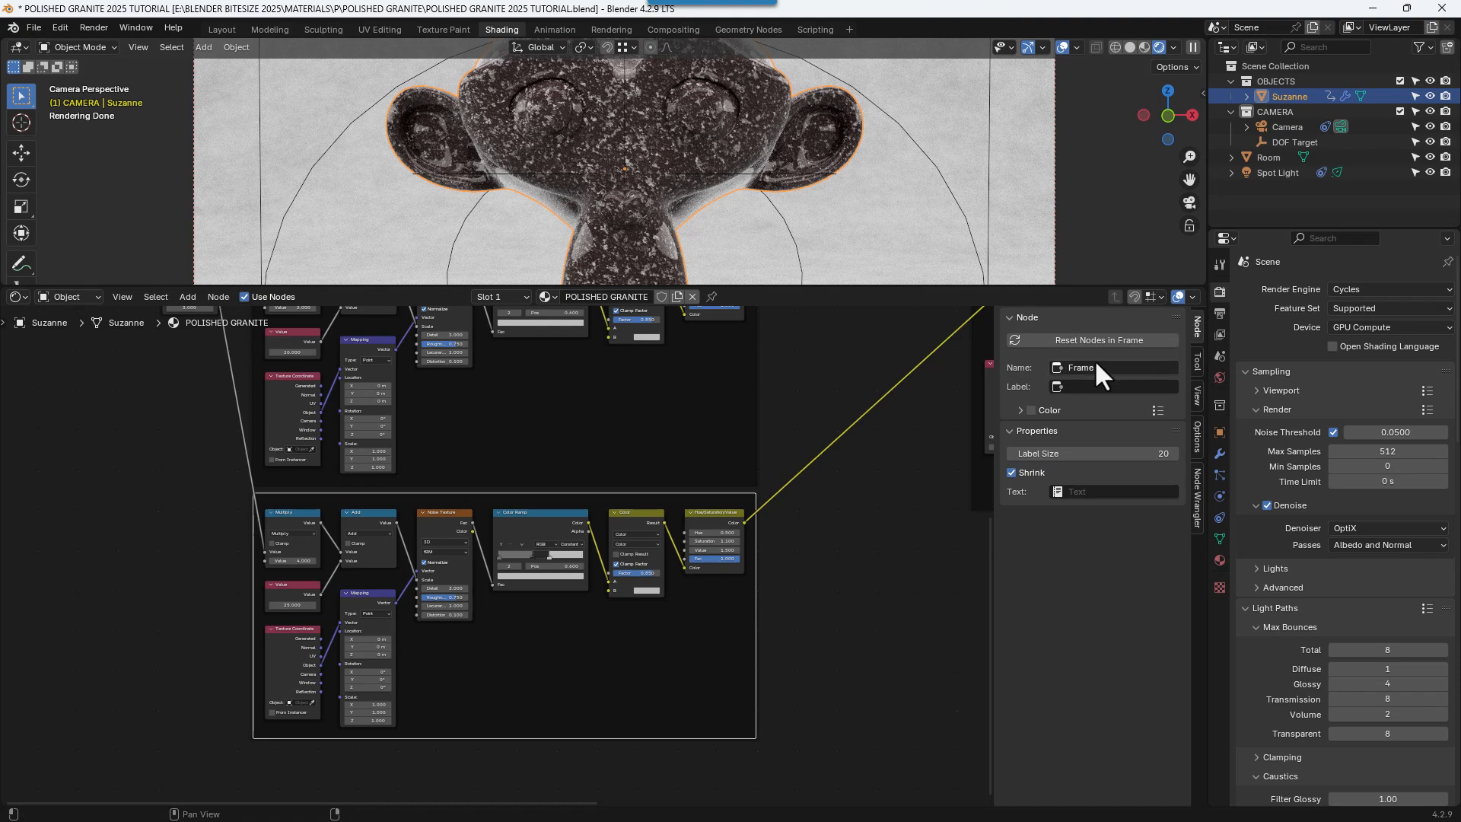
left_click(1096, 367)
type("C")
key("Tab")
type("COLOR 3")
key("Return")
- Move the COLOR 2 and COLOR 3 frames together slightly down along Y, away from the COLOR 1 frame, and save the file
left_click(887, 458)
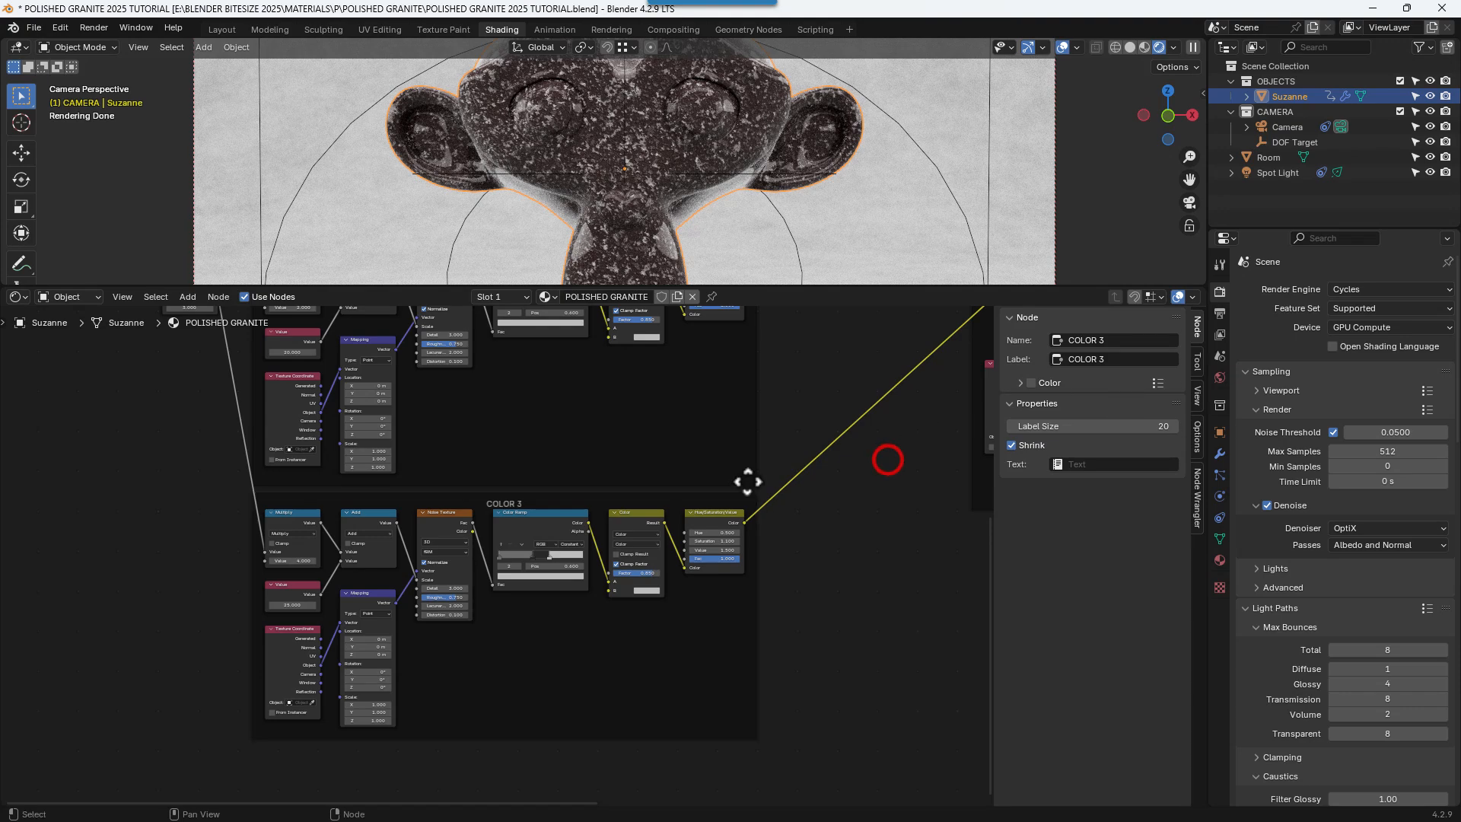
left_click(740, 496)
left_click(743, 478, "shift")
middle_click_drag(801, 384, 815, 522)
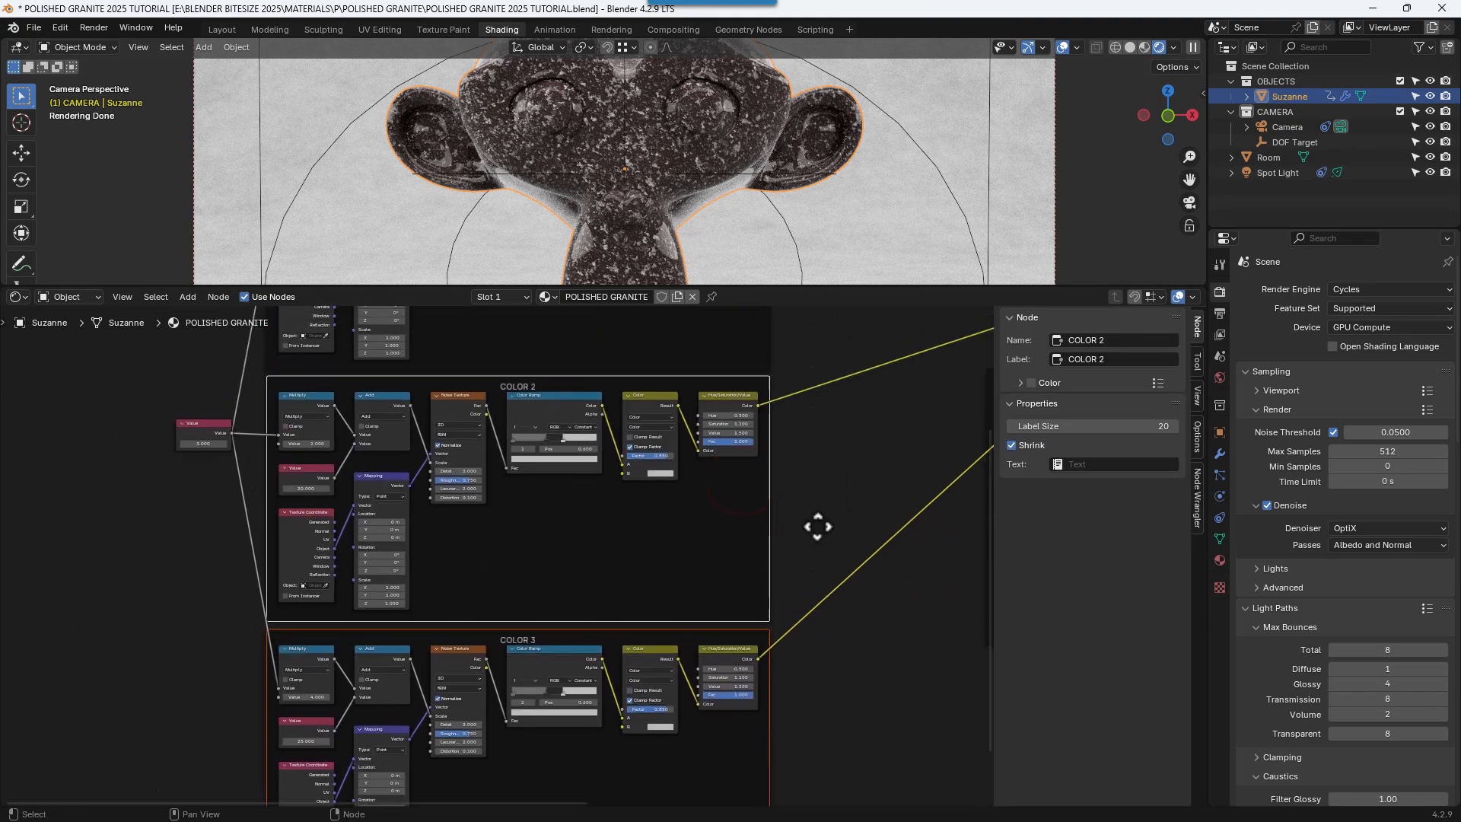
key("g")
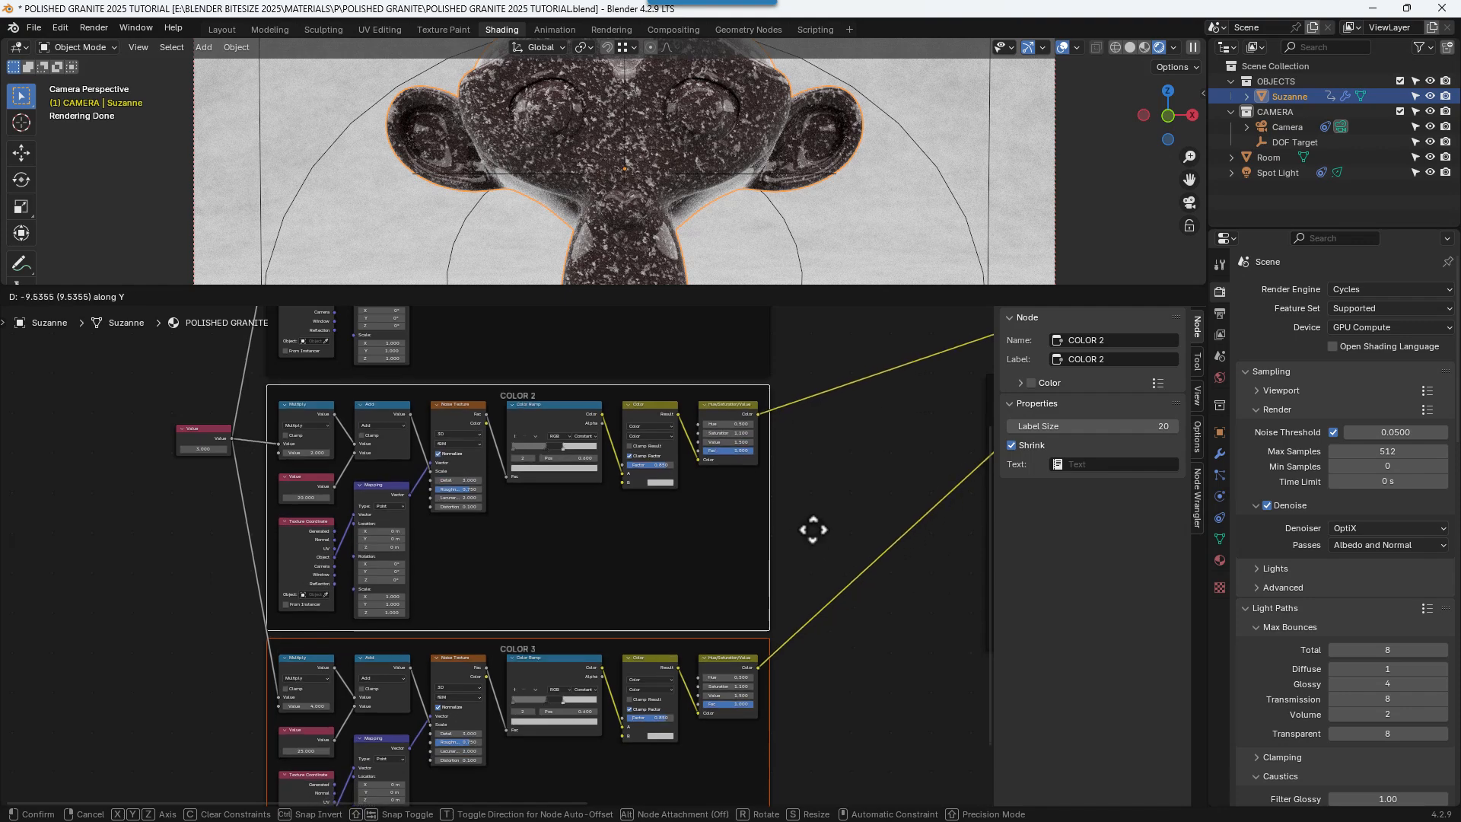
left_click(812, 528)
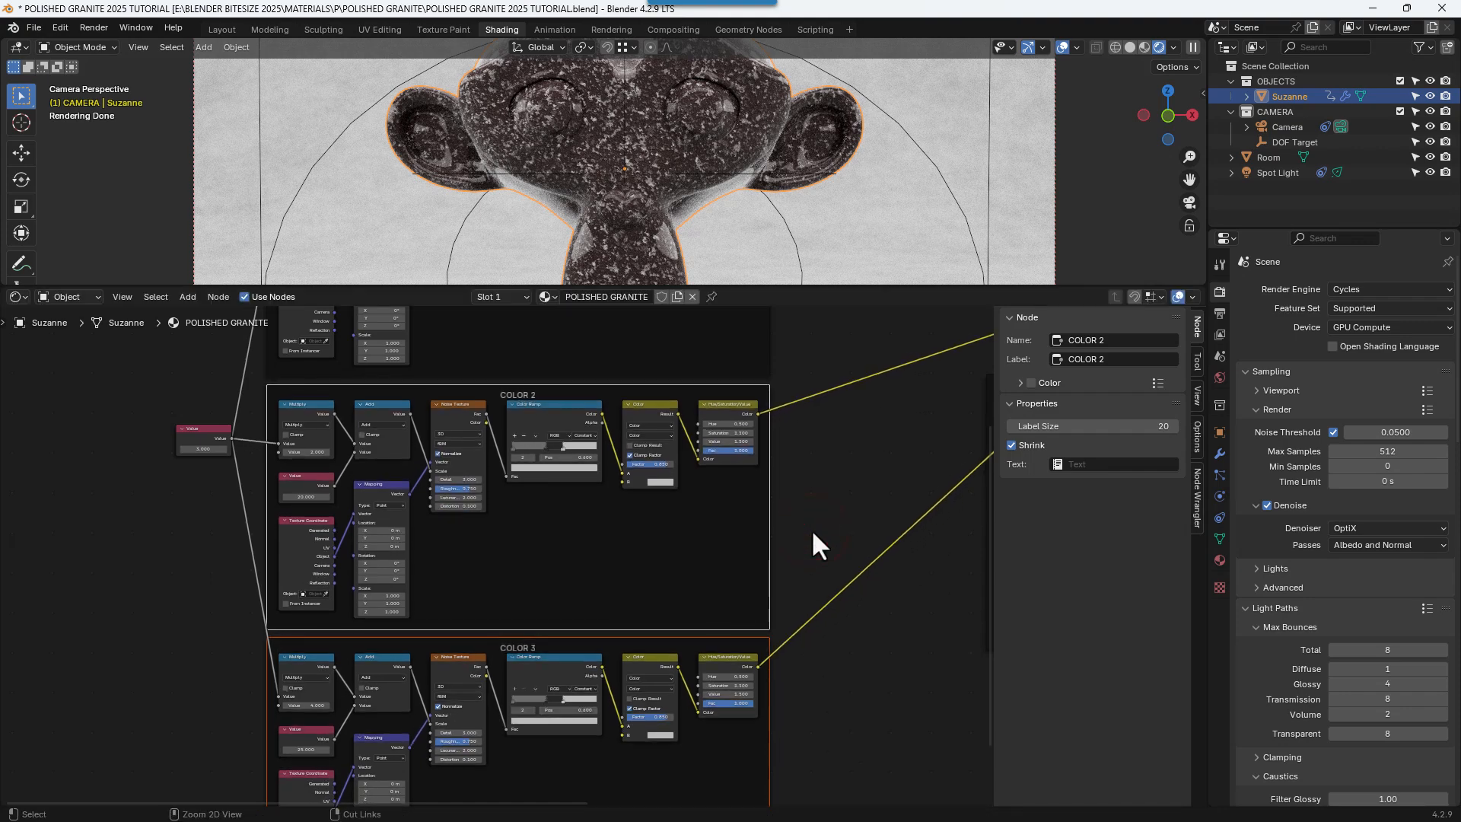
key("ctrl+s")
- In the COLOR 2 frame's Color Ramp, set the color of the stop at position 0.600 to hex 959595
middle_click_drag(822, 453, 735, 576)
scroll(513, 550, "up", 4)
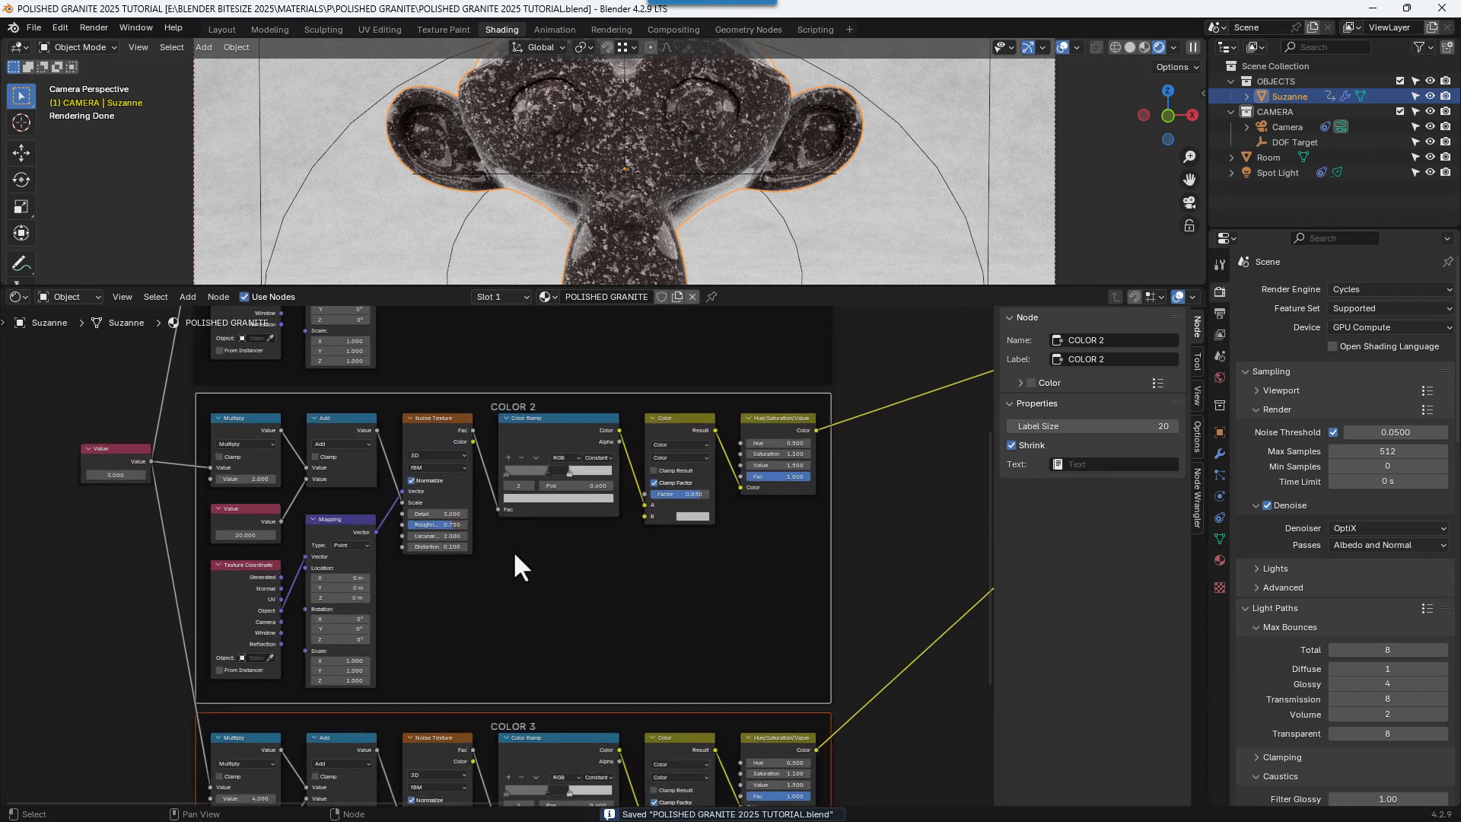
scroll(600, 544, "up", 2)
middle_click_drag(600, 541, 541, 688)
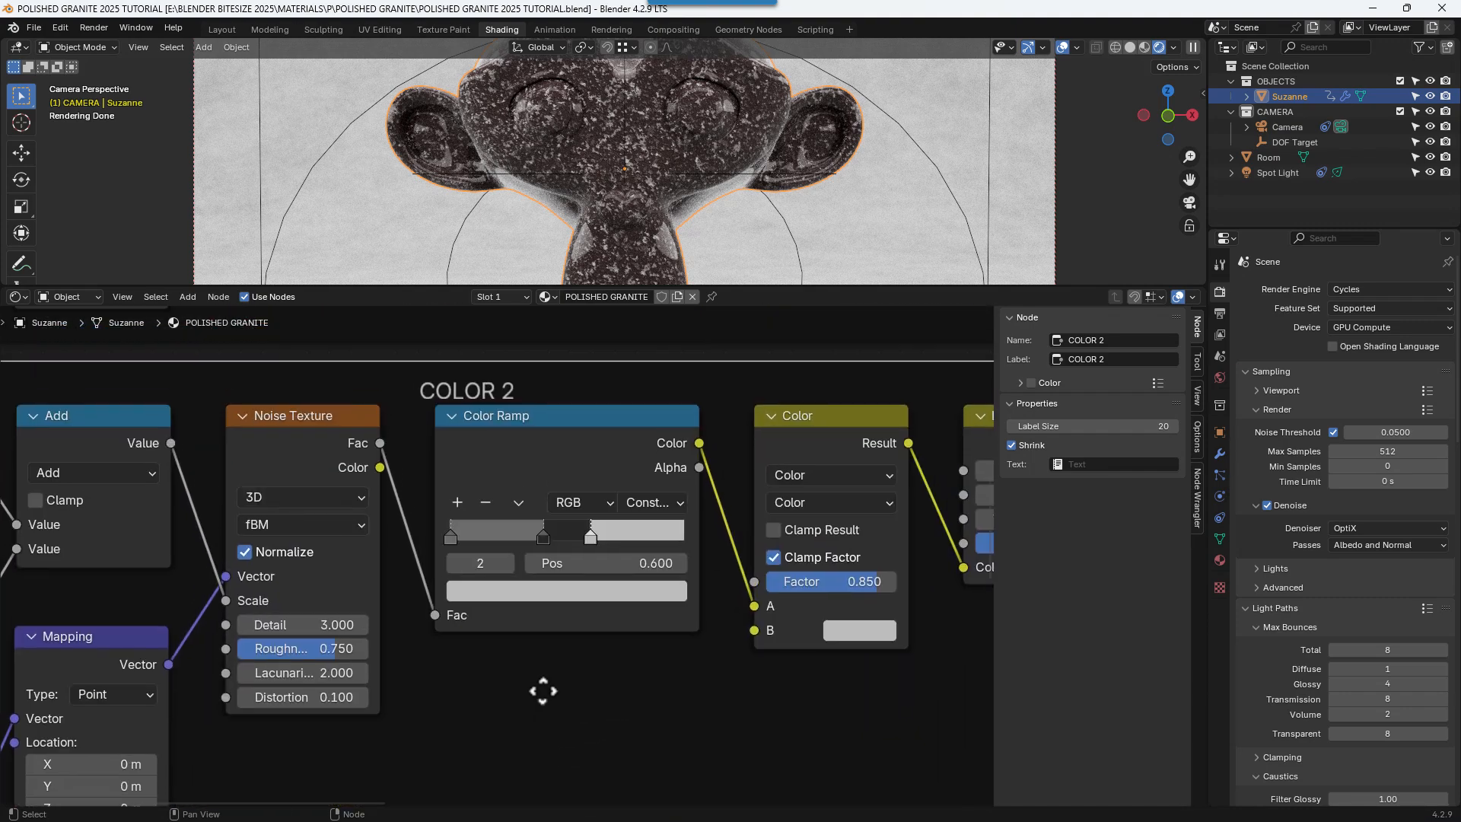
left_click(544, 541)
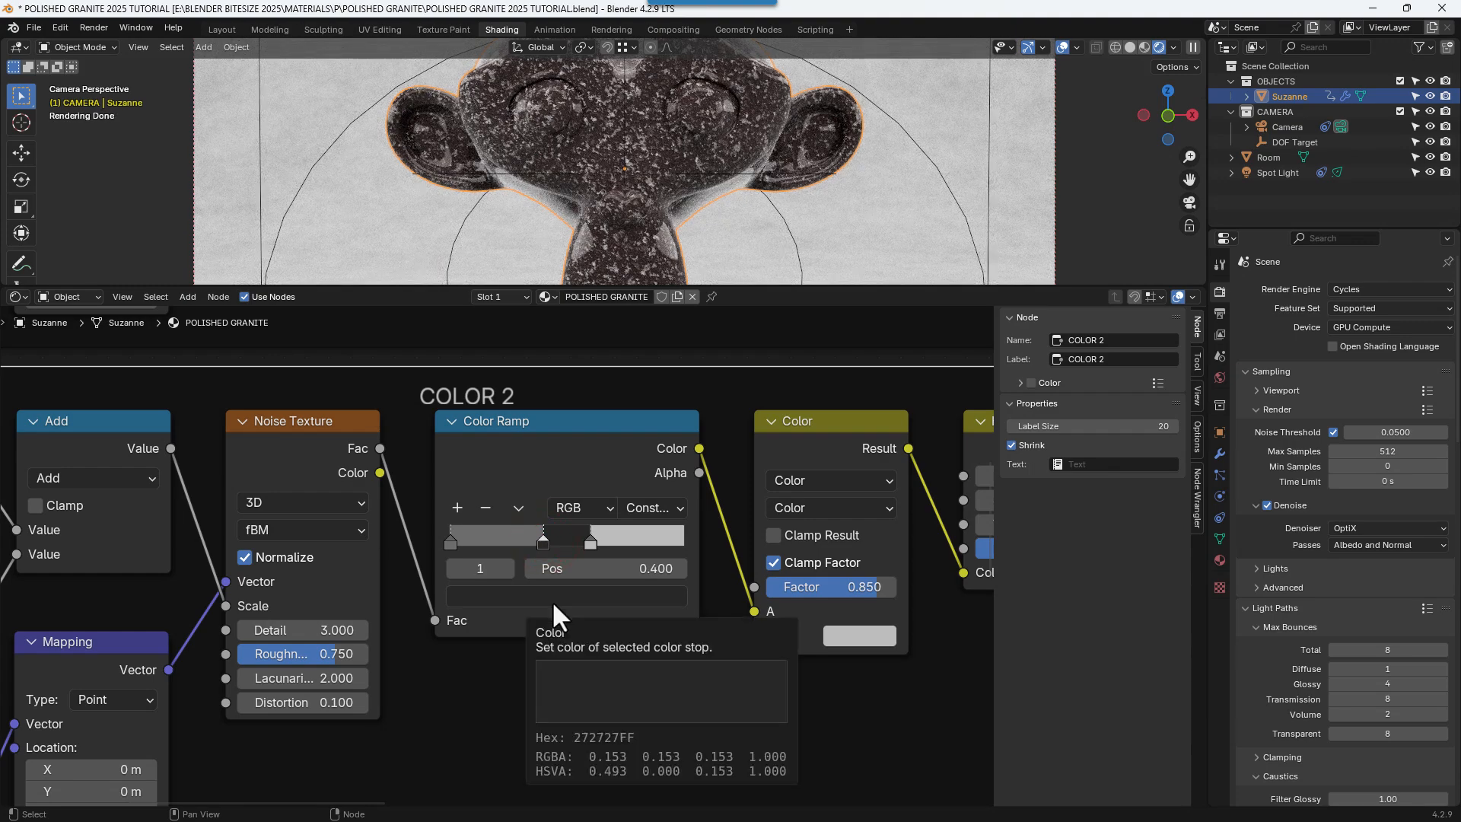
left_click(590, 542)
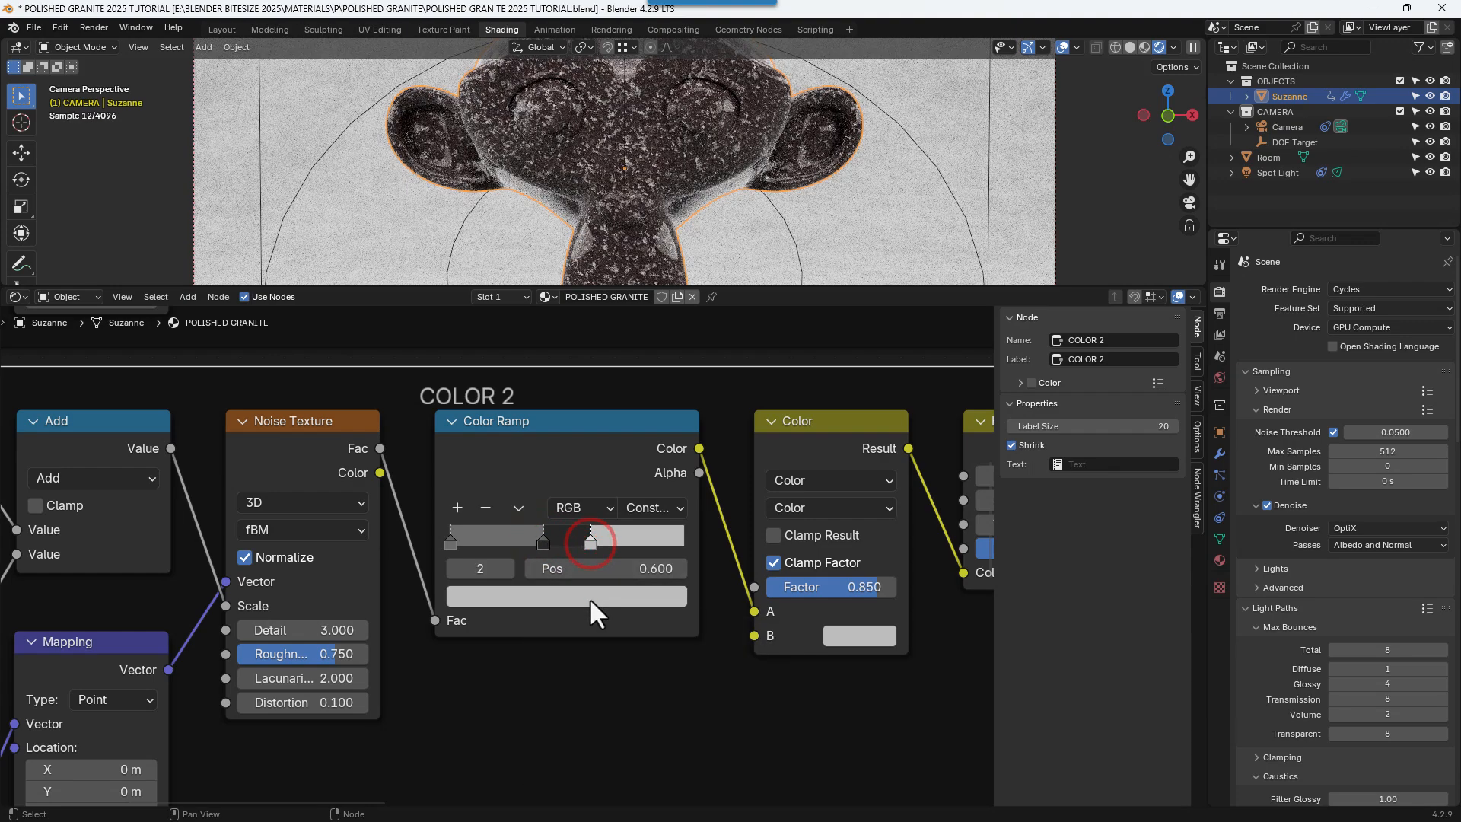
left_click(591, 598)
left_click(613, 499)
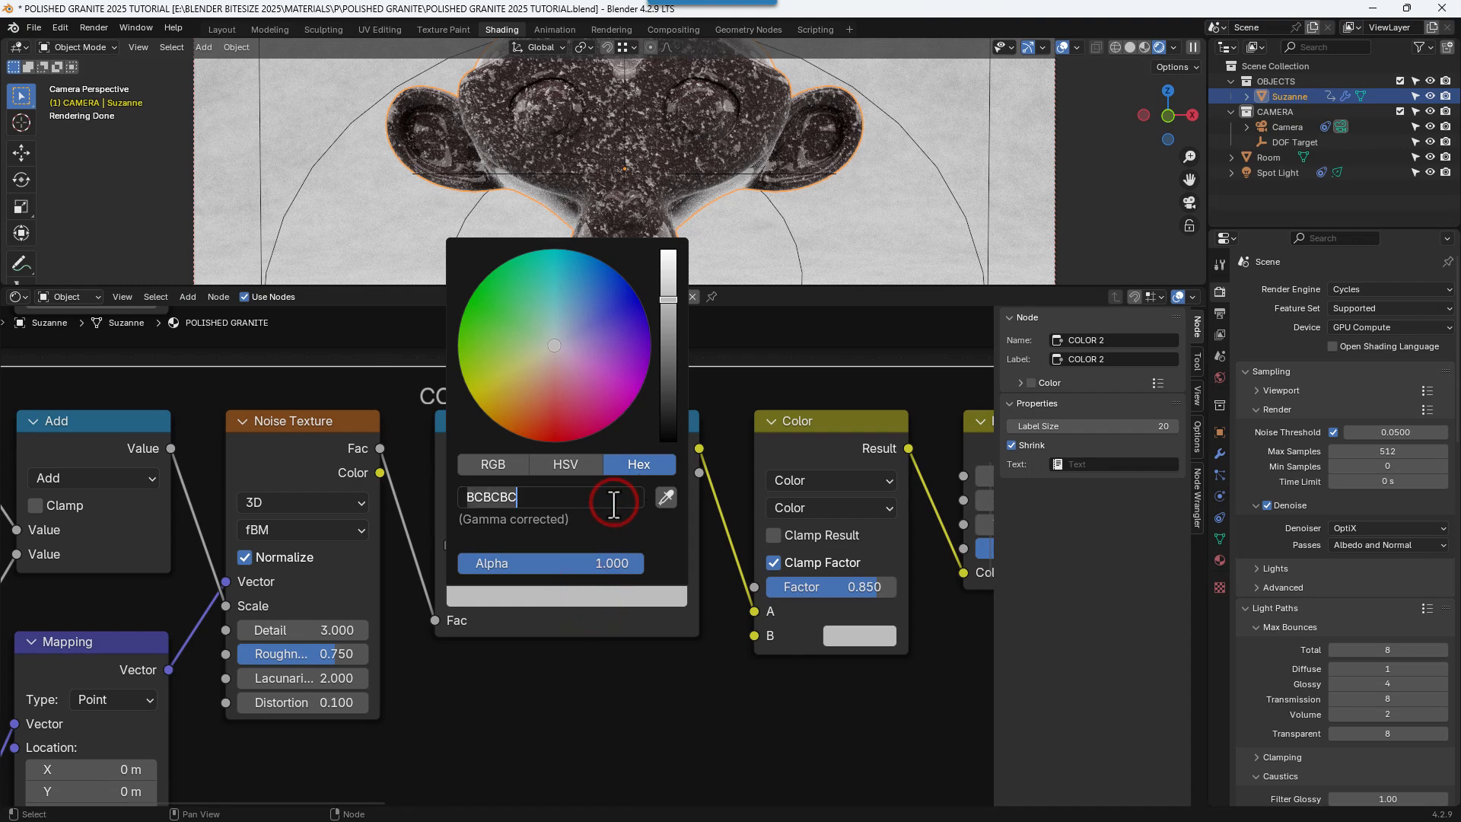
type("959595")
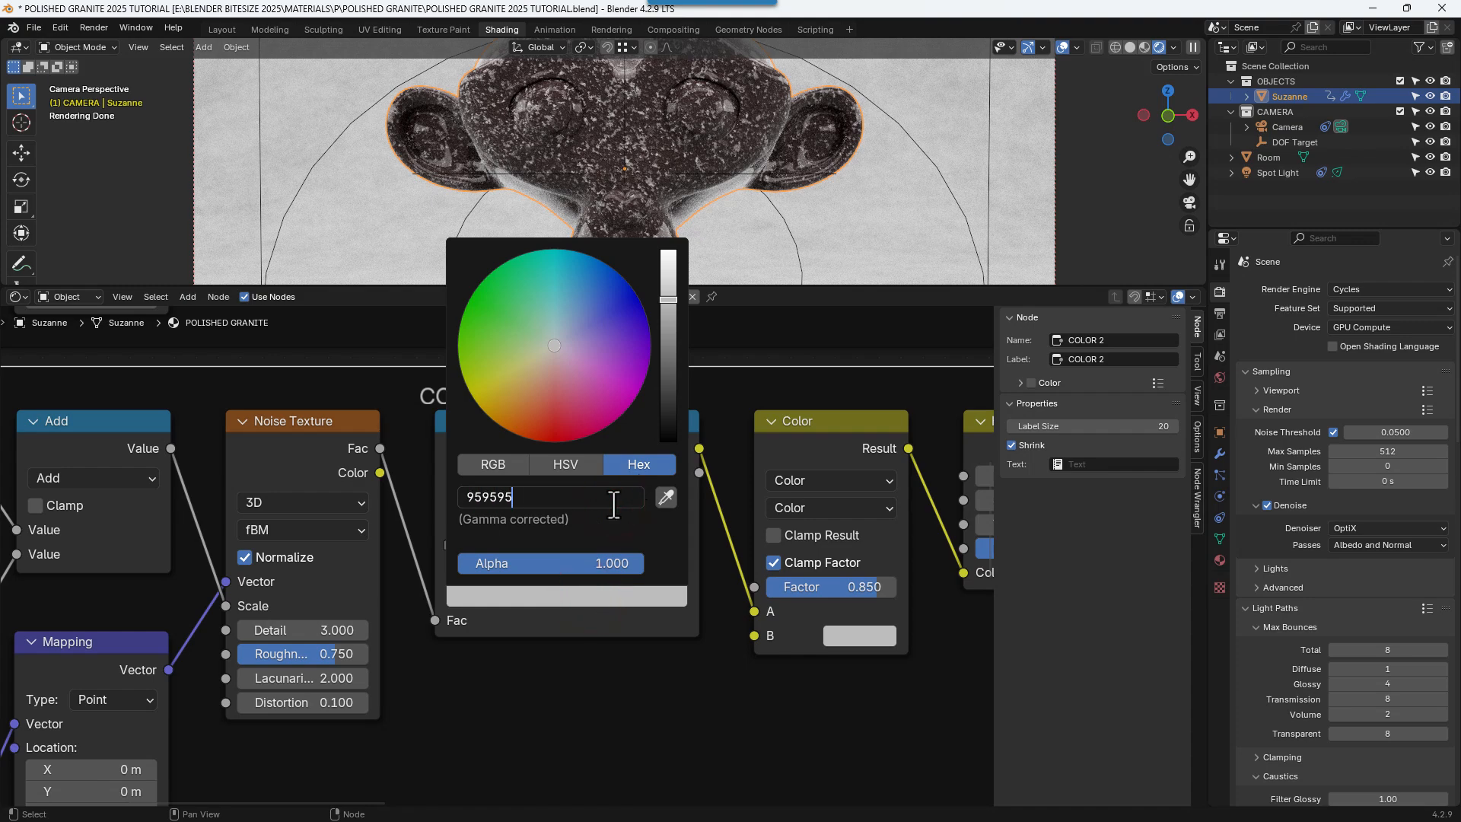
key("Return")
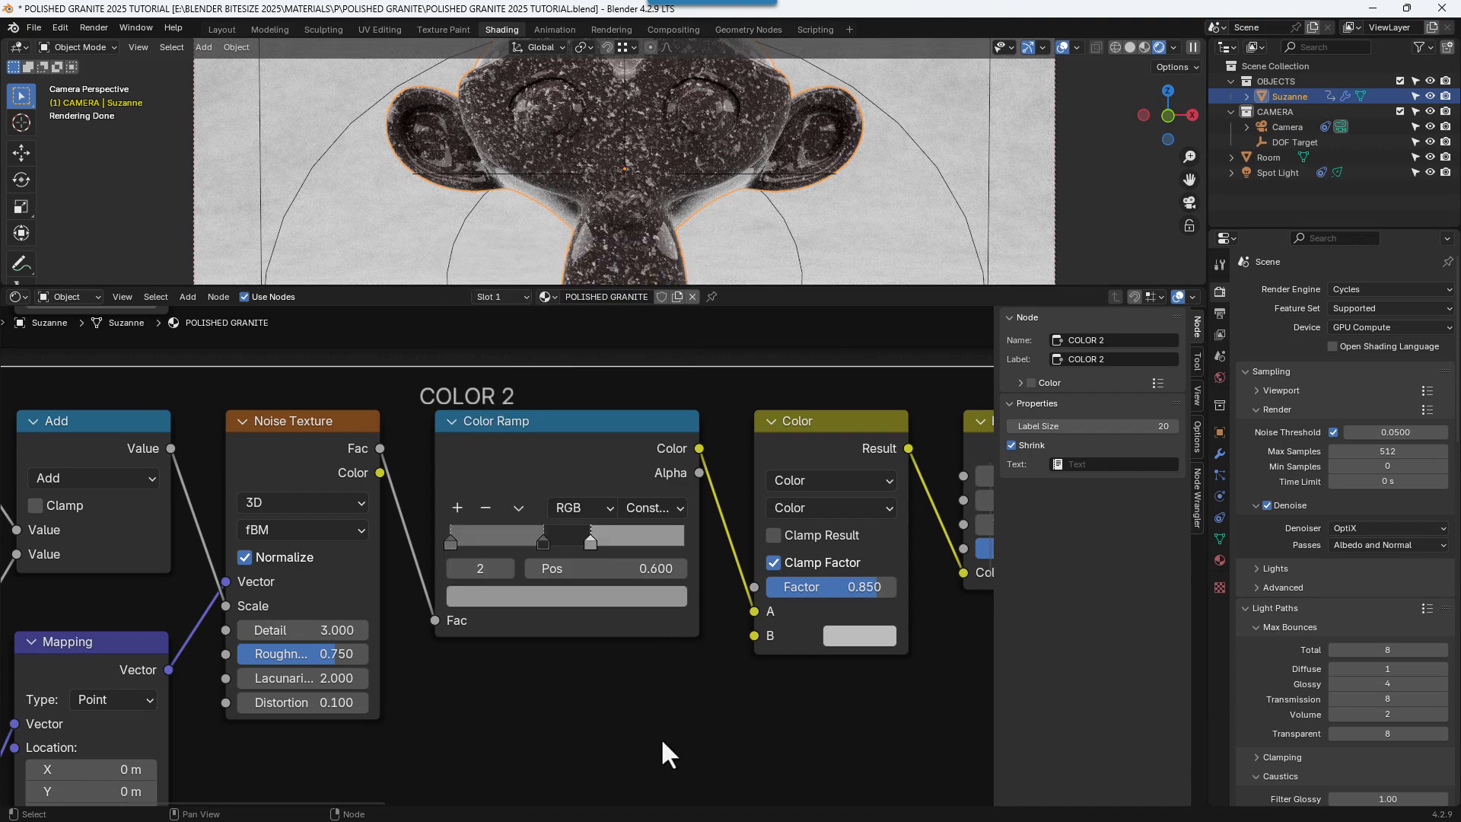
- In the COLOR 3 frame's Color Ramp, set the stop at position 0.600 to hex F2F2F2, and save the file
scroll(666, 724, "down", 5, "shift")
scroll(698, 693, "down", 15, "shift")
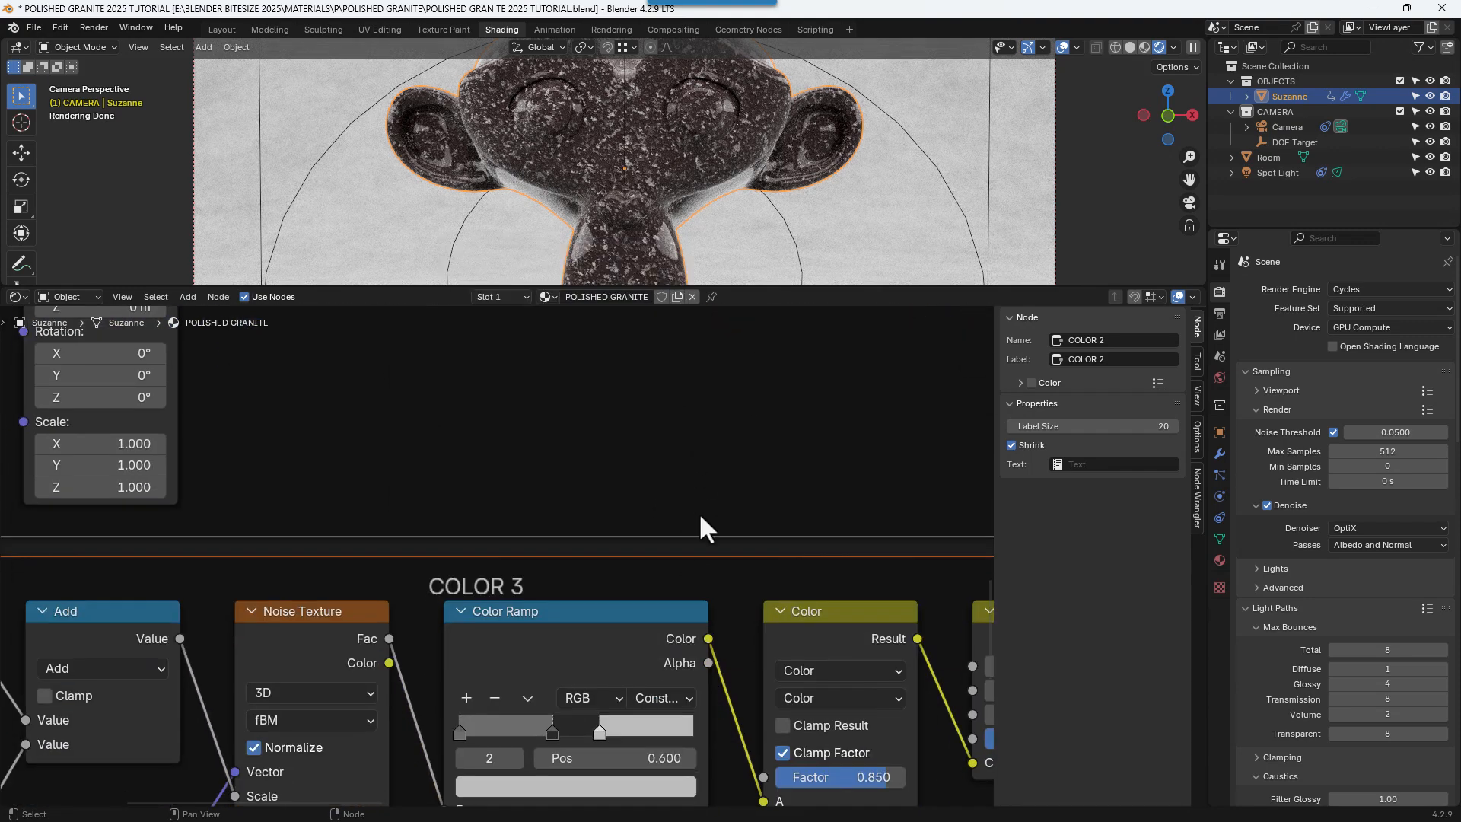
scroll(688, 590, "down", 2, "shift")
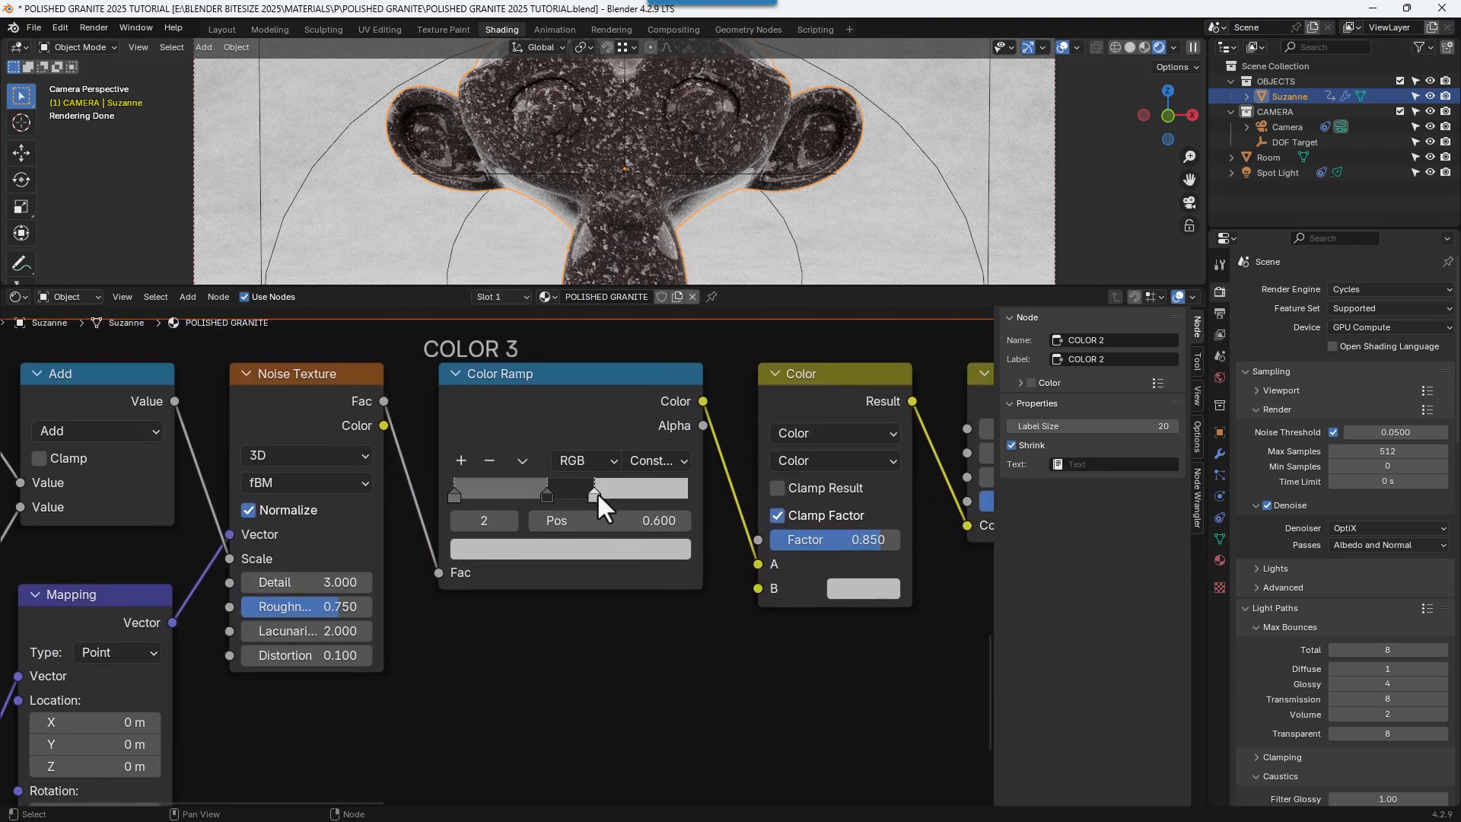
left_click(595, 492)
left_click(599, 551)
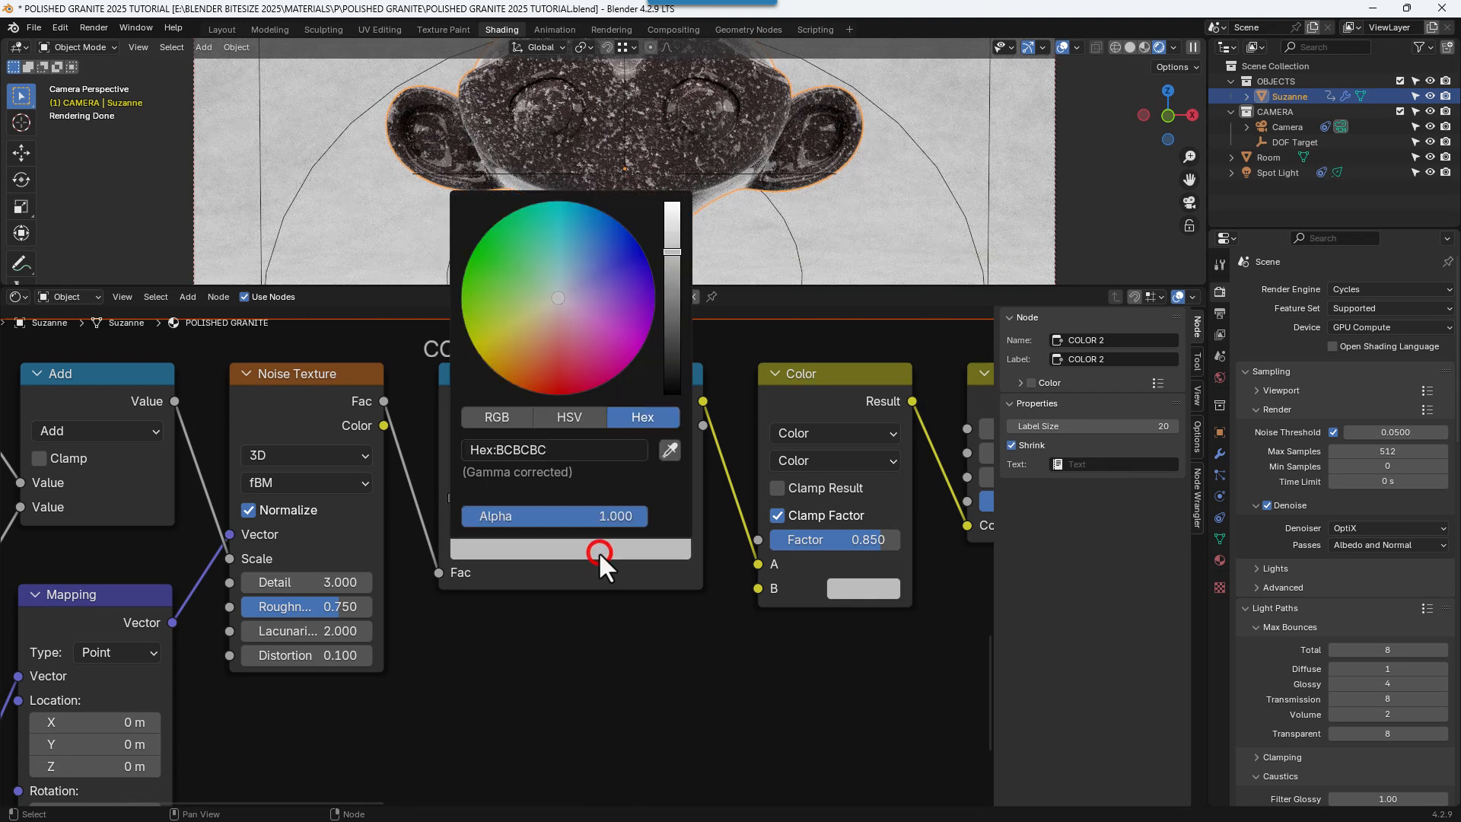
left_click(568, 452)
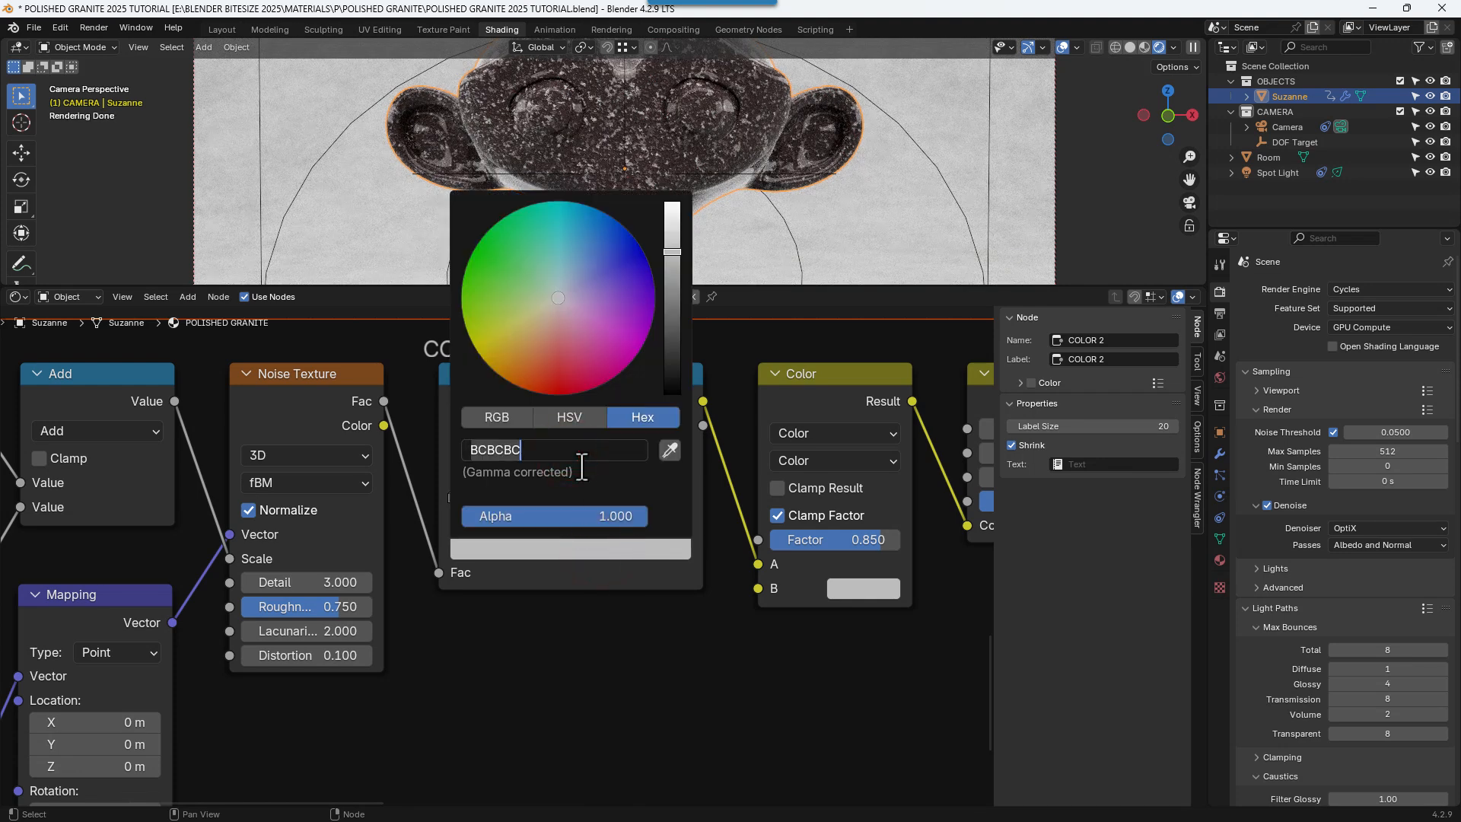
type("F2F2F2")
key("Return")
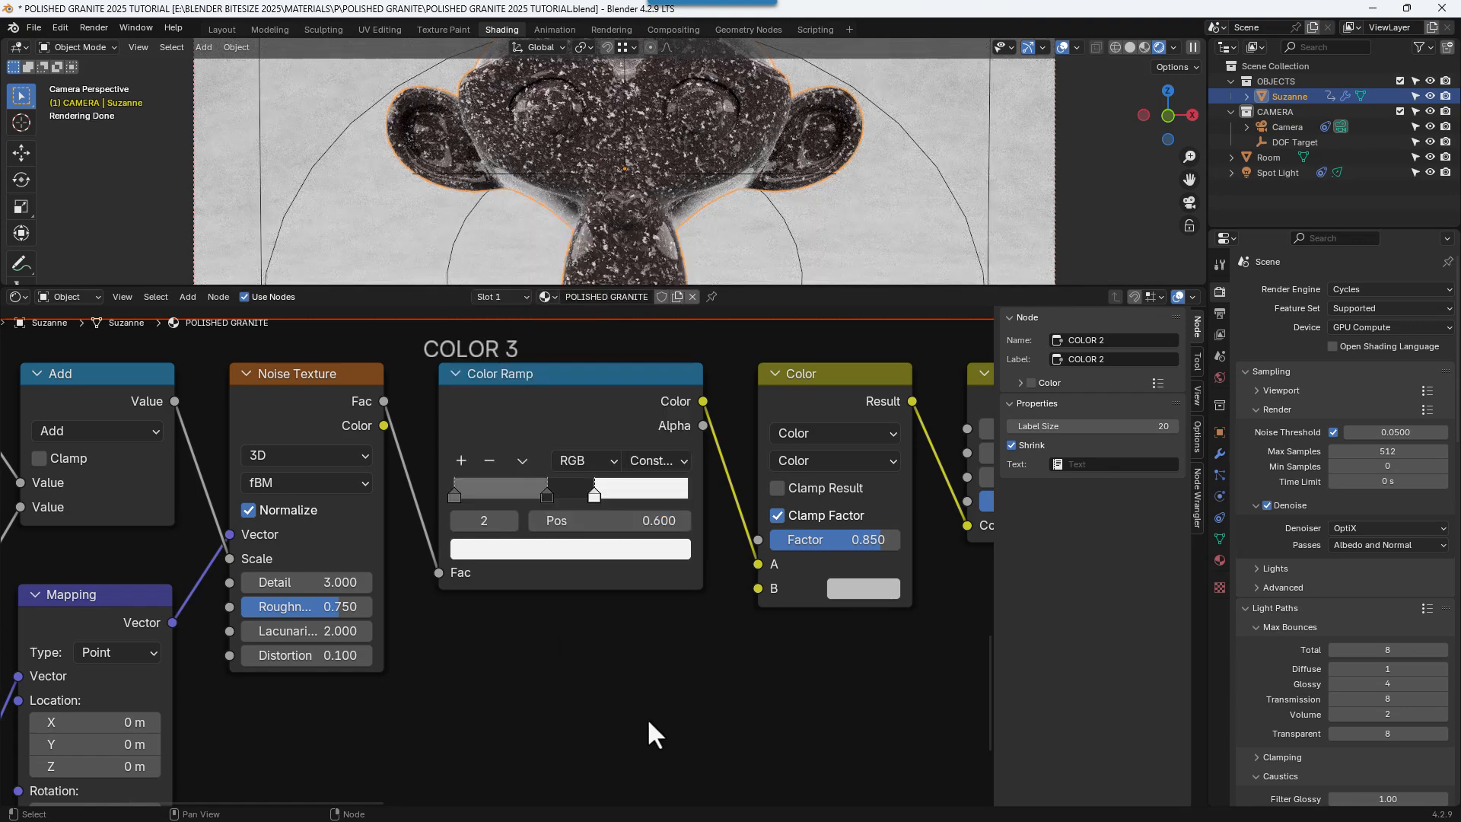
key("ctrl+s")
scroll(647, 709, "down", 4)
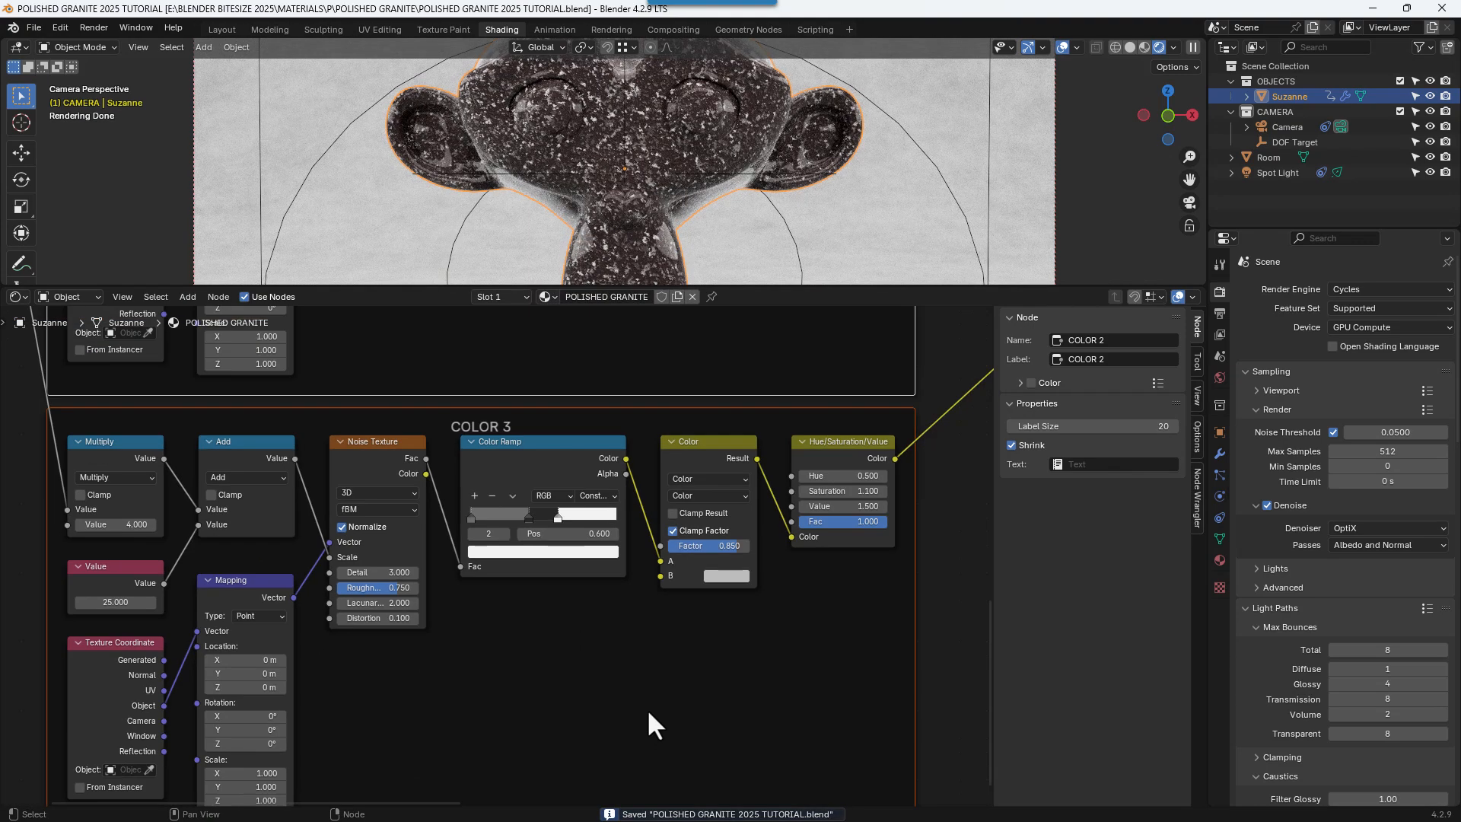
scroll(641, 712, "up", 3, "ctrl")
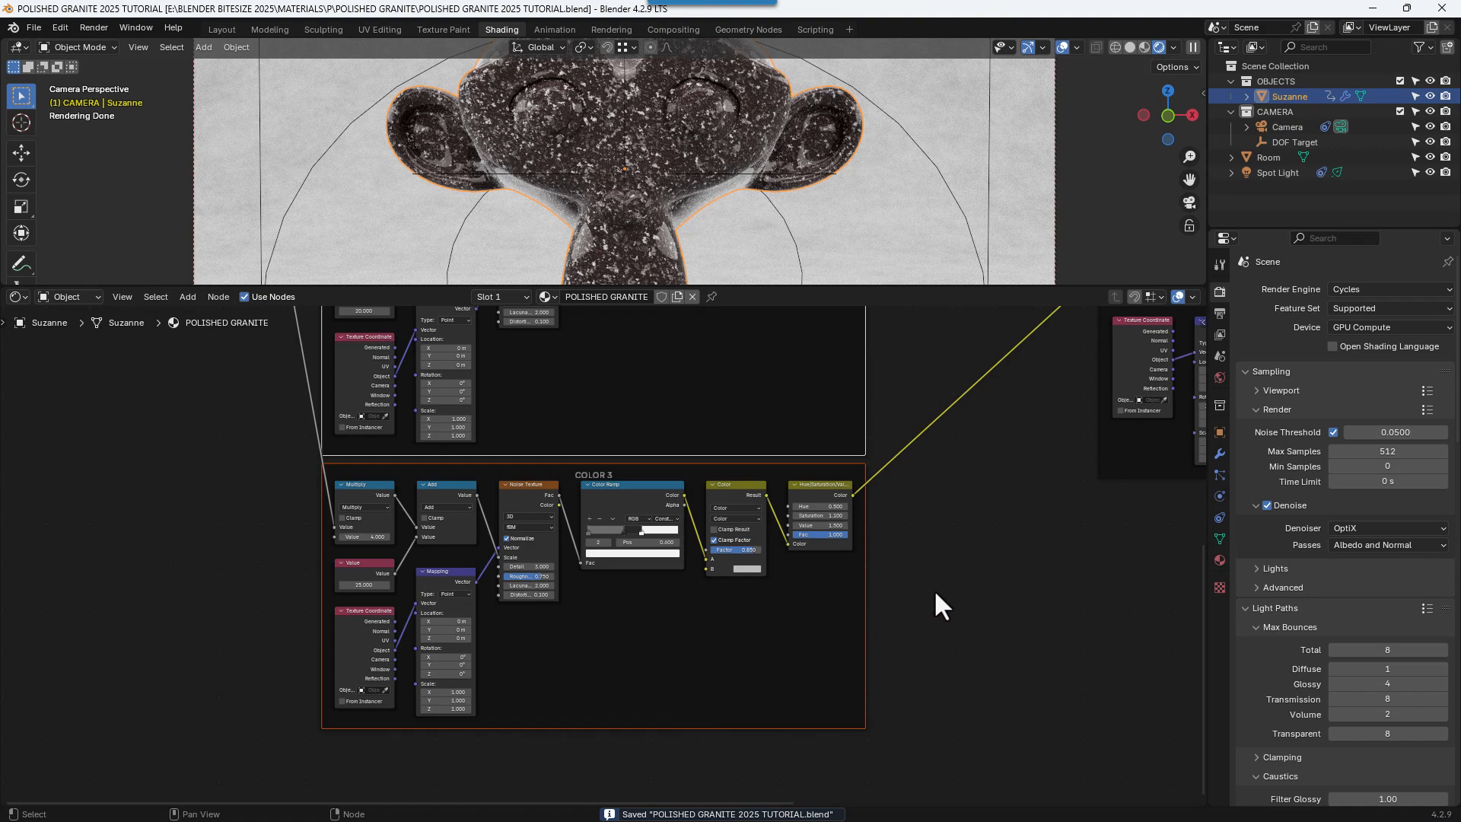
- Move the PATTERN frame along X toward the color frames until its edge lines up with the POLISHED SURFACE frame
scroll(935, 593, "down", 5)
middle_click_drag(920, 578, 927, 639)
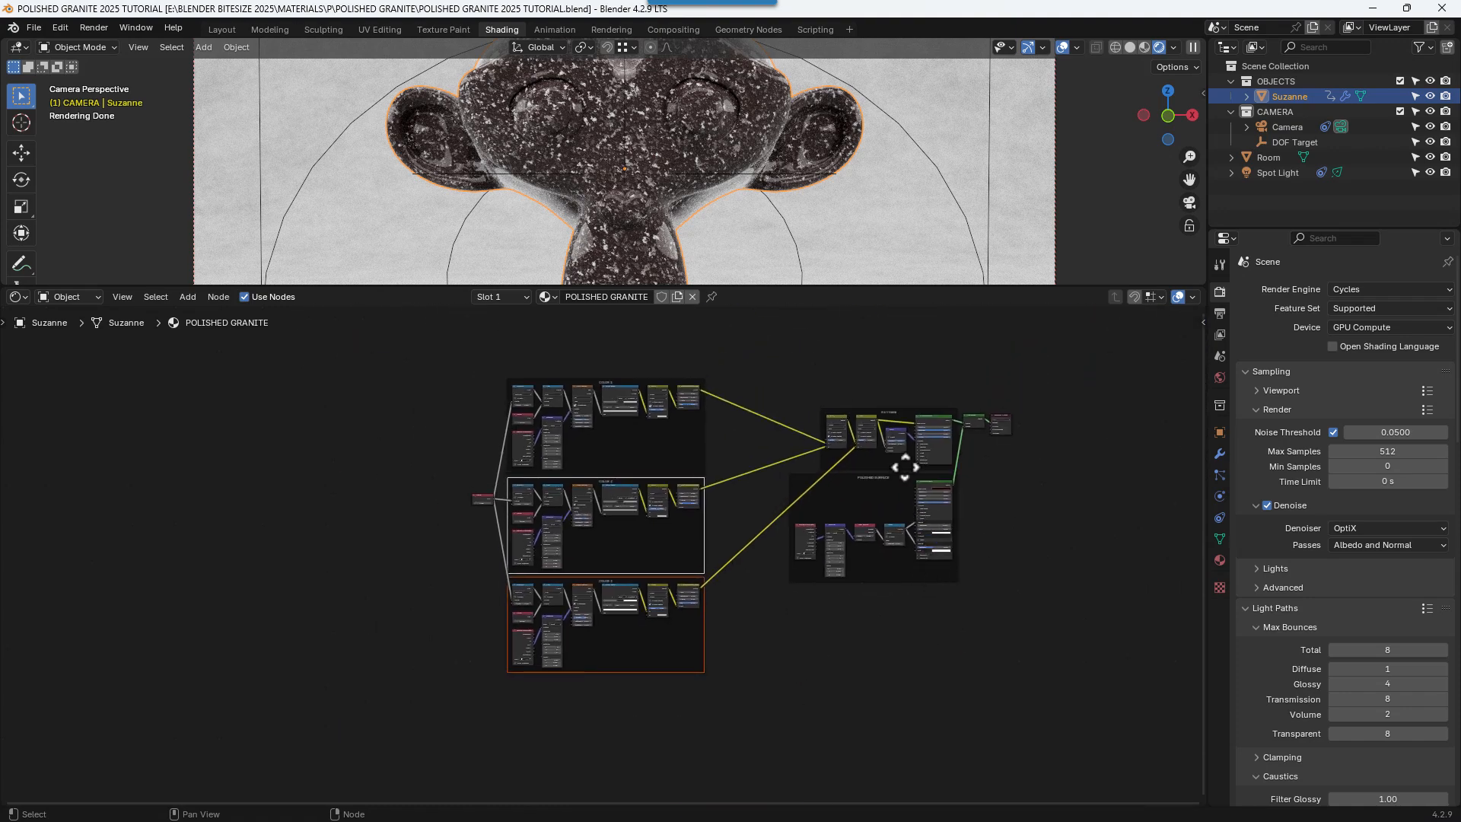
left_click(889, 412)
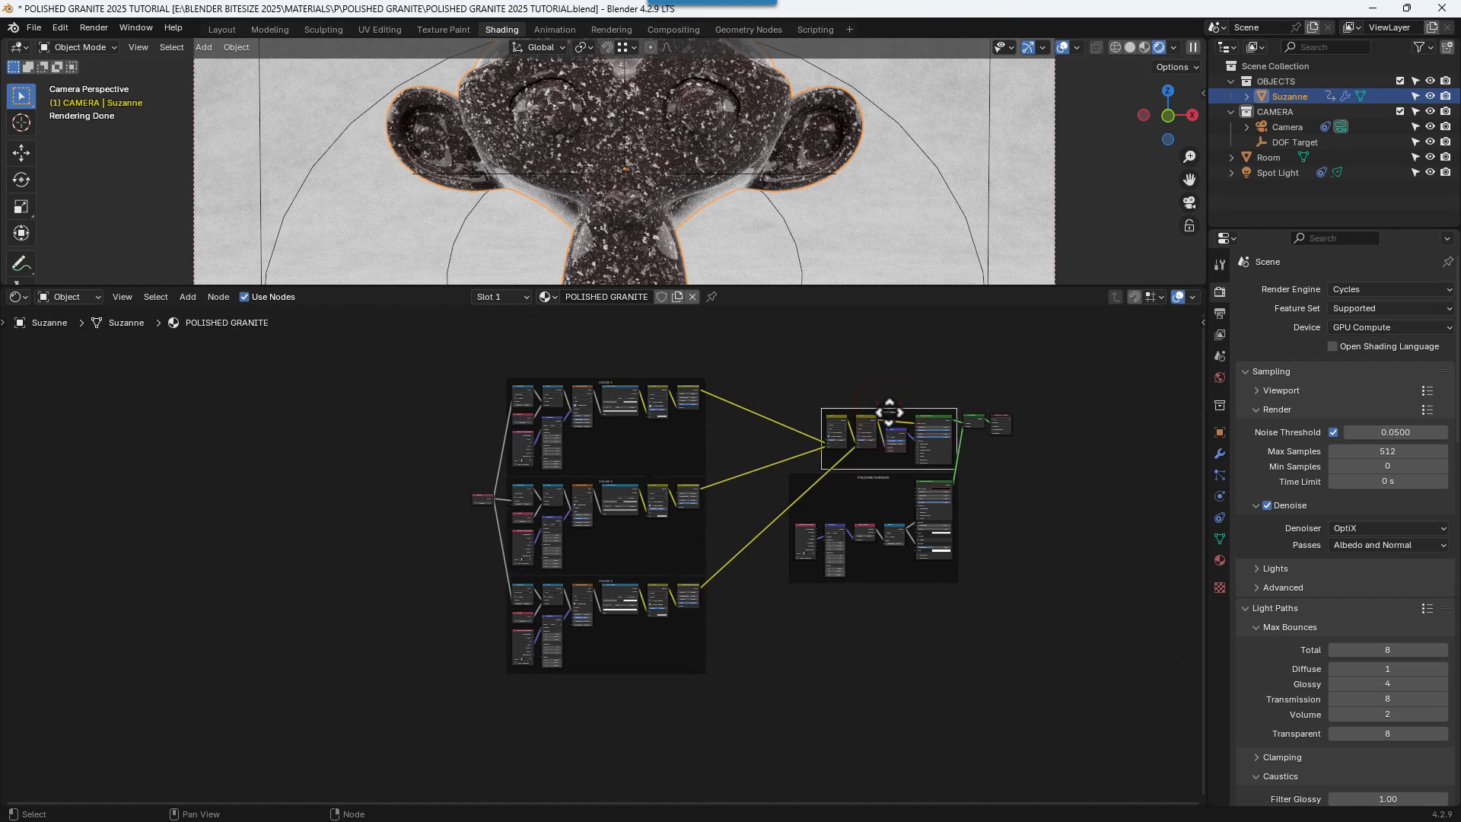
key("g")
key("x")
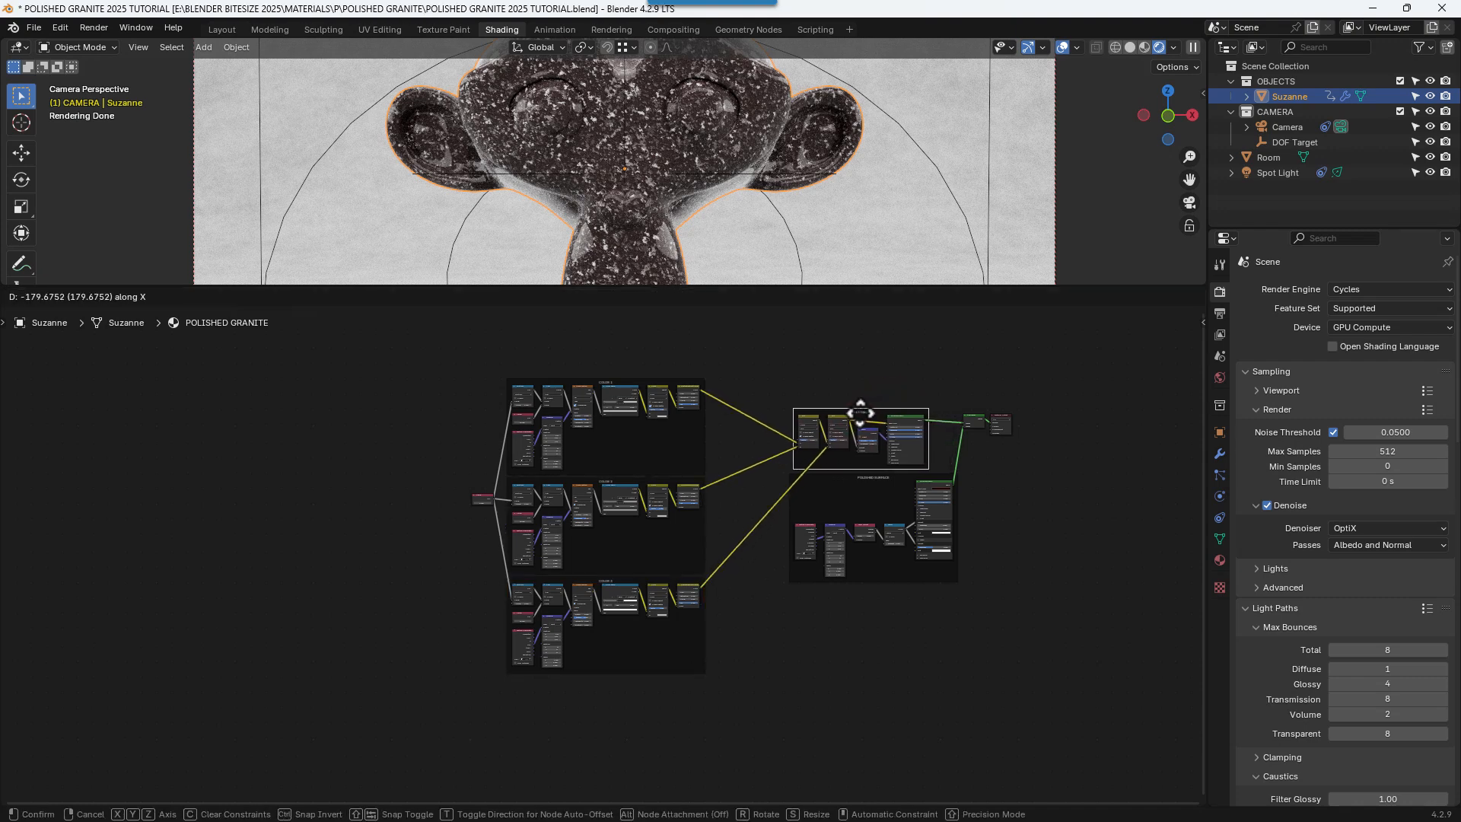
left_click(858, 414)
- Move the PATTERN and POLISHED SURFACE frames together along X beside the color frames, then up along Y level with COLOR 1
left_click_drag(829, 384, 881, 559)
key("g")
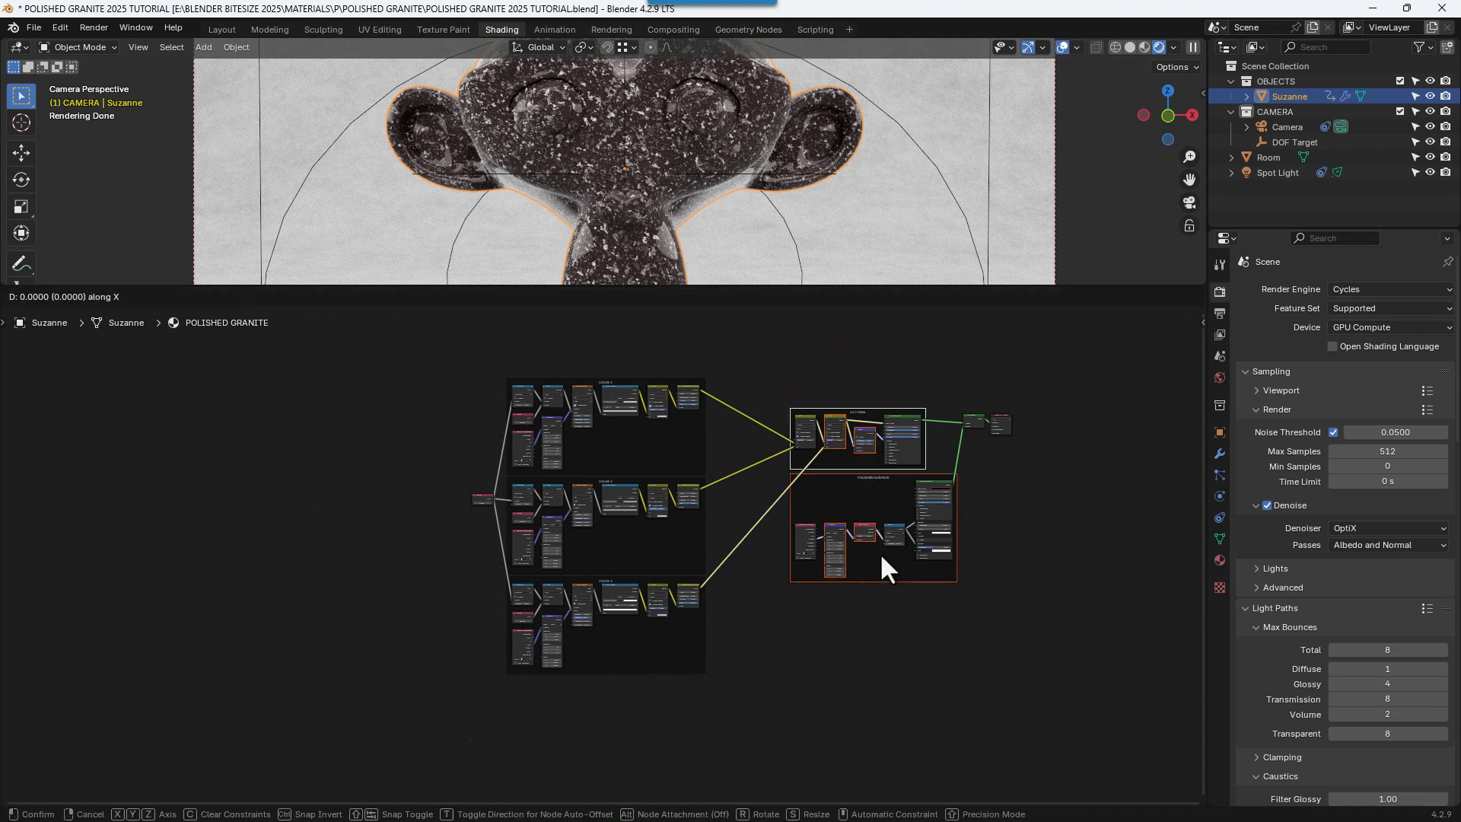
key("x")
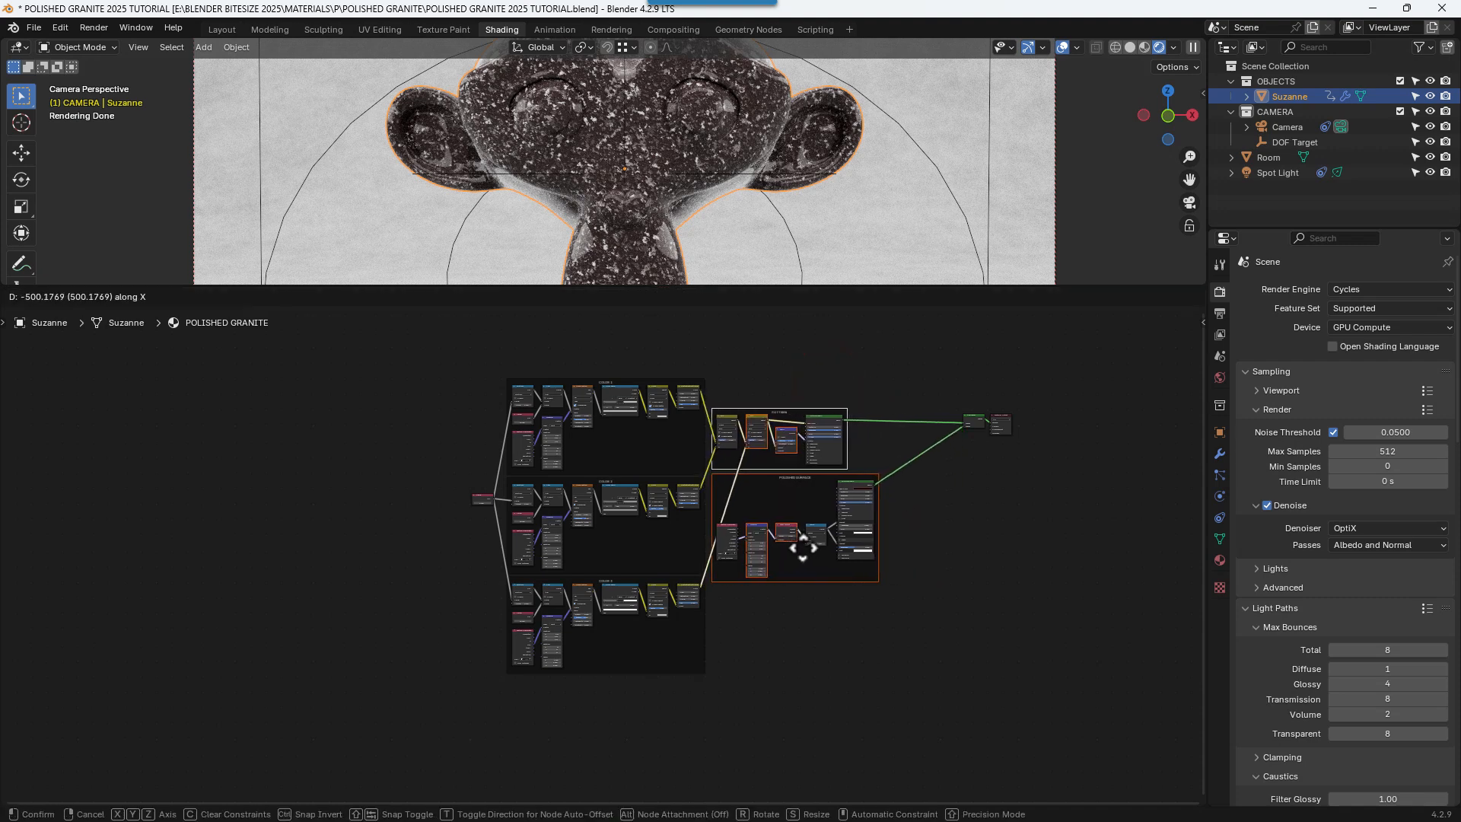
left_click(802, 546)
key("g")
key("y")
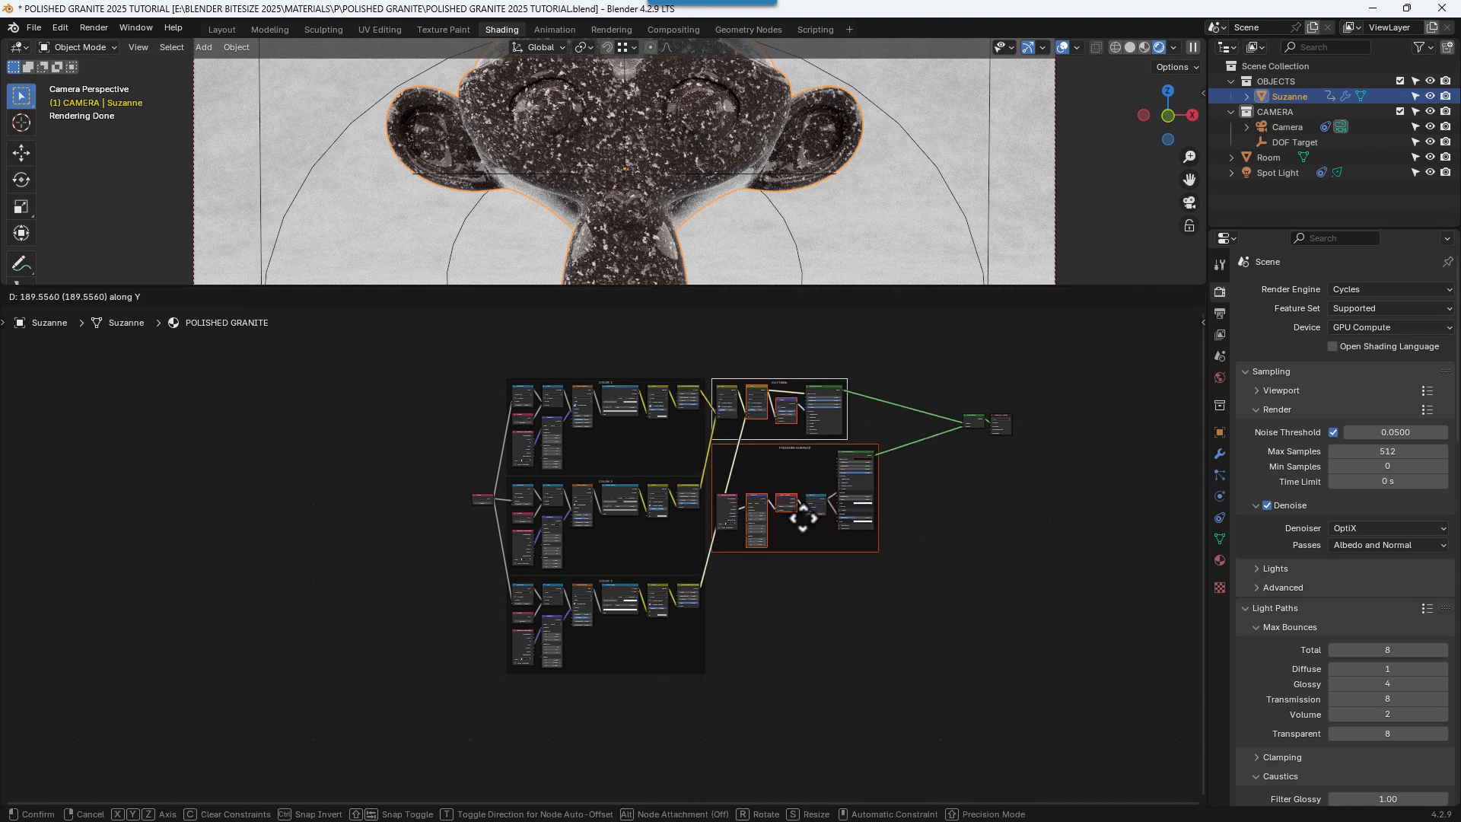
left_click(802, 518)
- Move the final shader node and Material Output along X and Y to sit close beside the two shader frames, and save the file
left_click_drag(951, 389, 1030, 474)
key("g")
key("x")
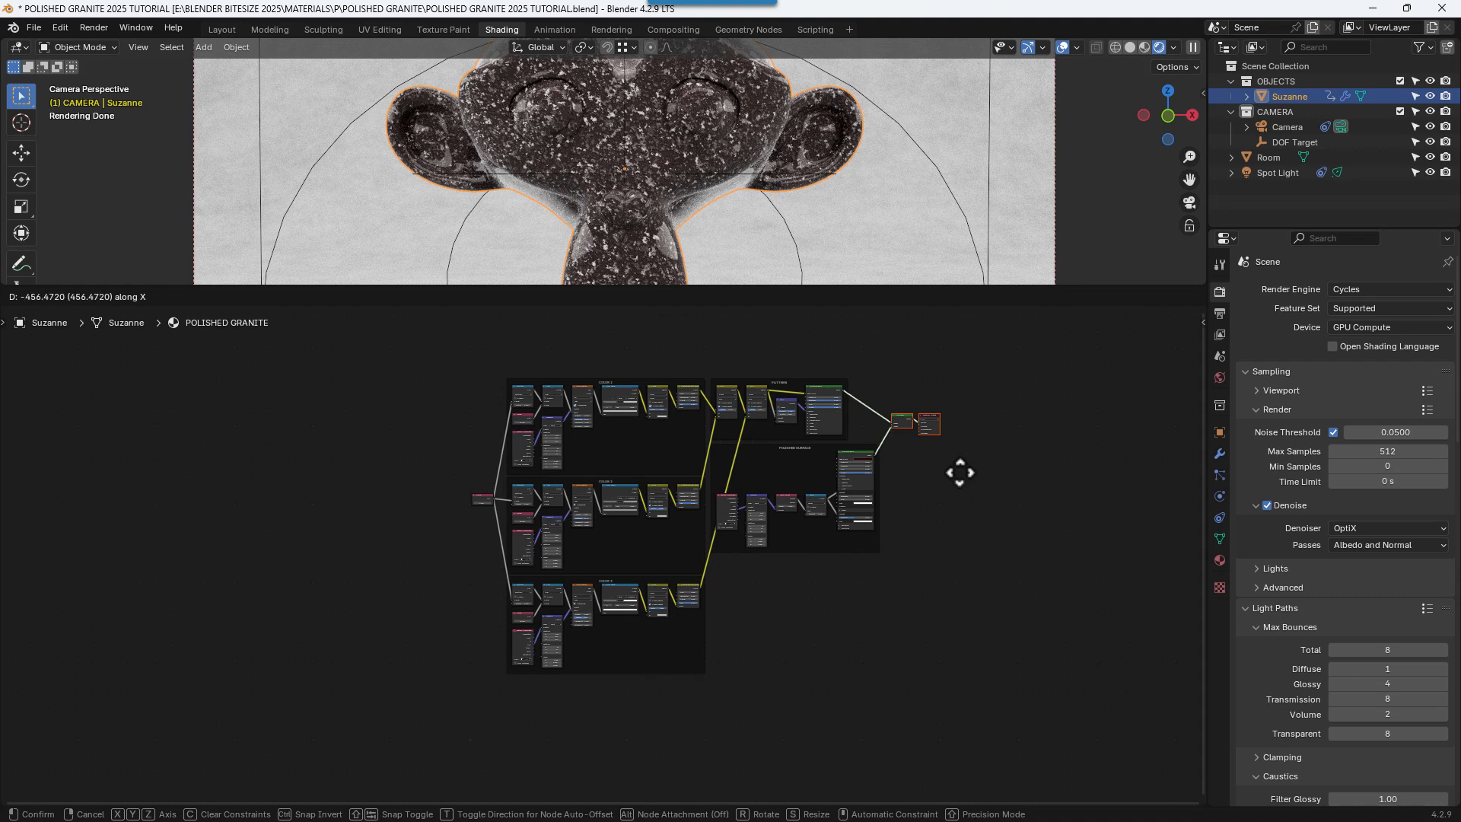
left_click(960, 472)
key("g")
key("y")
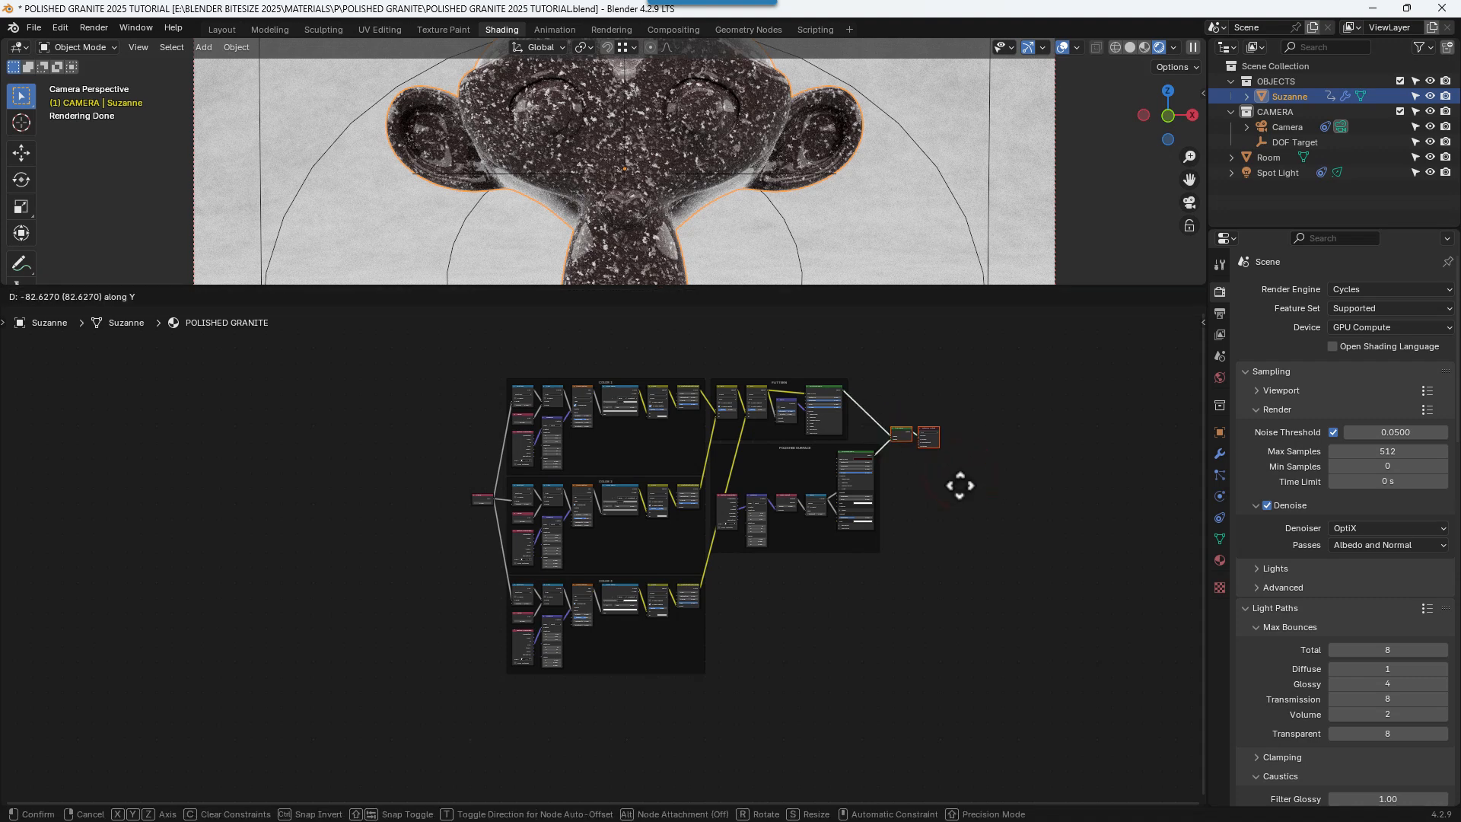
left_click(959, 486)
key("g")
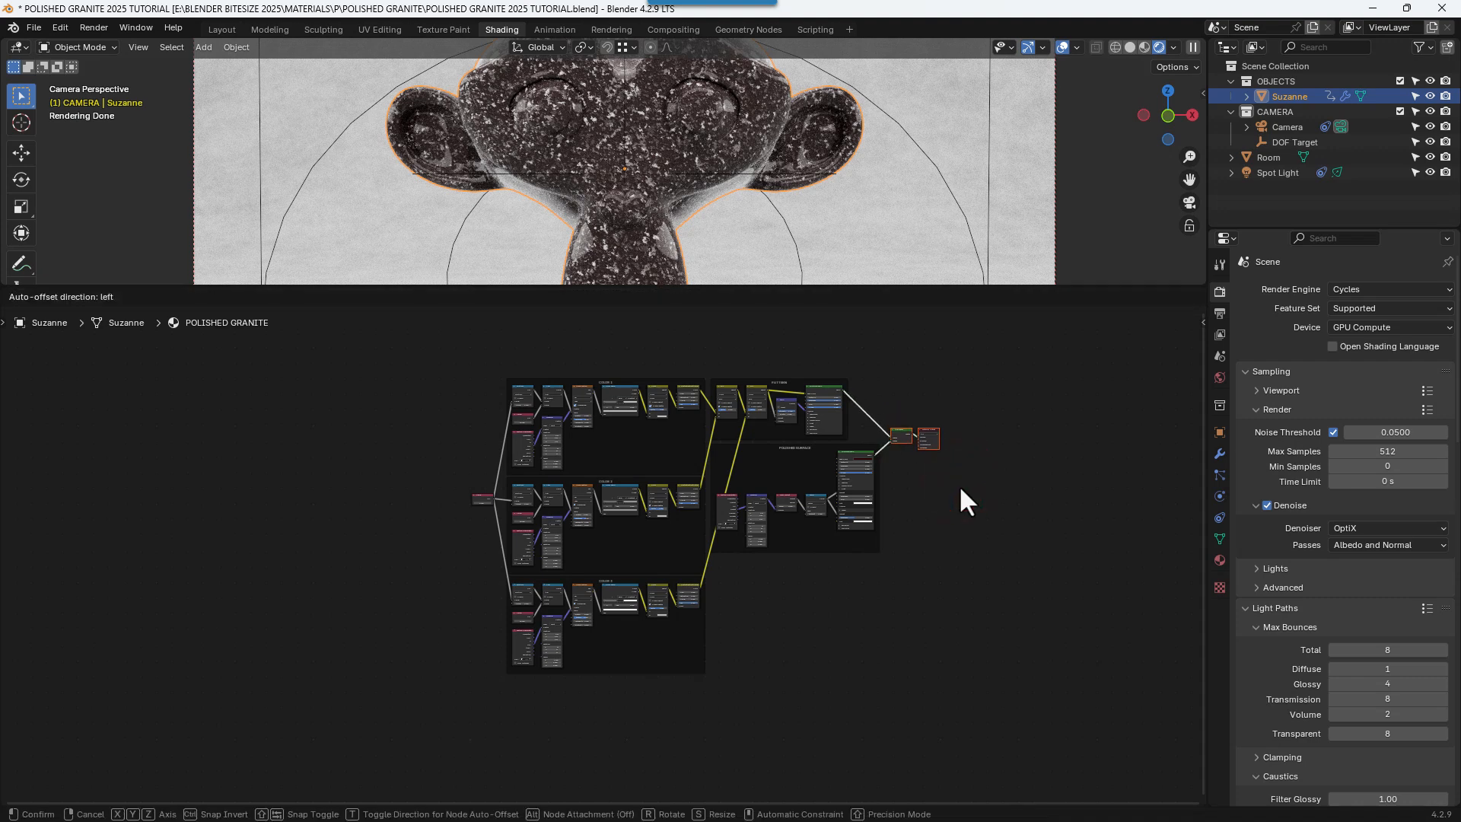
key("x")
left_click(959, 487)
scroll(952, 506, "up", 3)
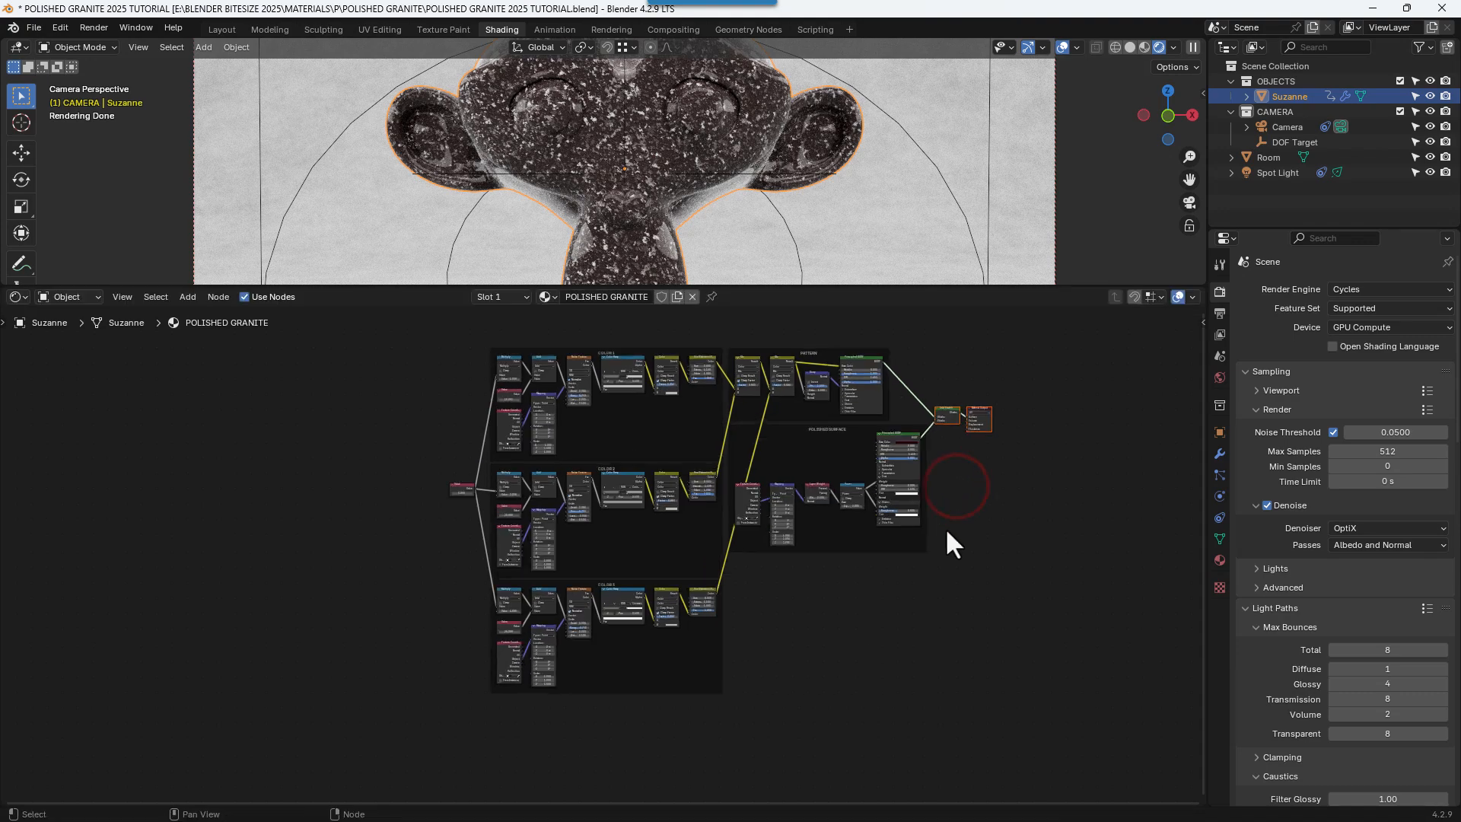
scroll(916, 560, "up", 2)
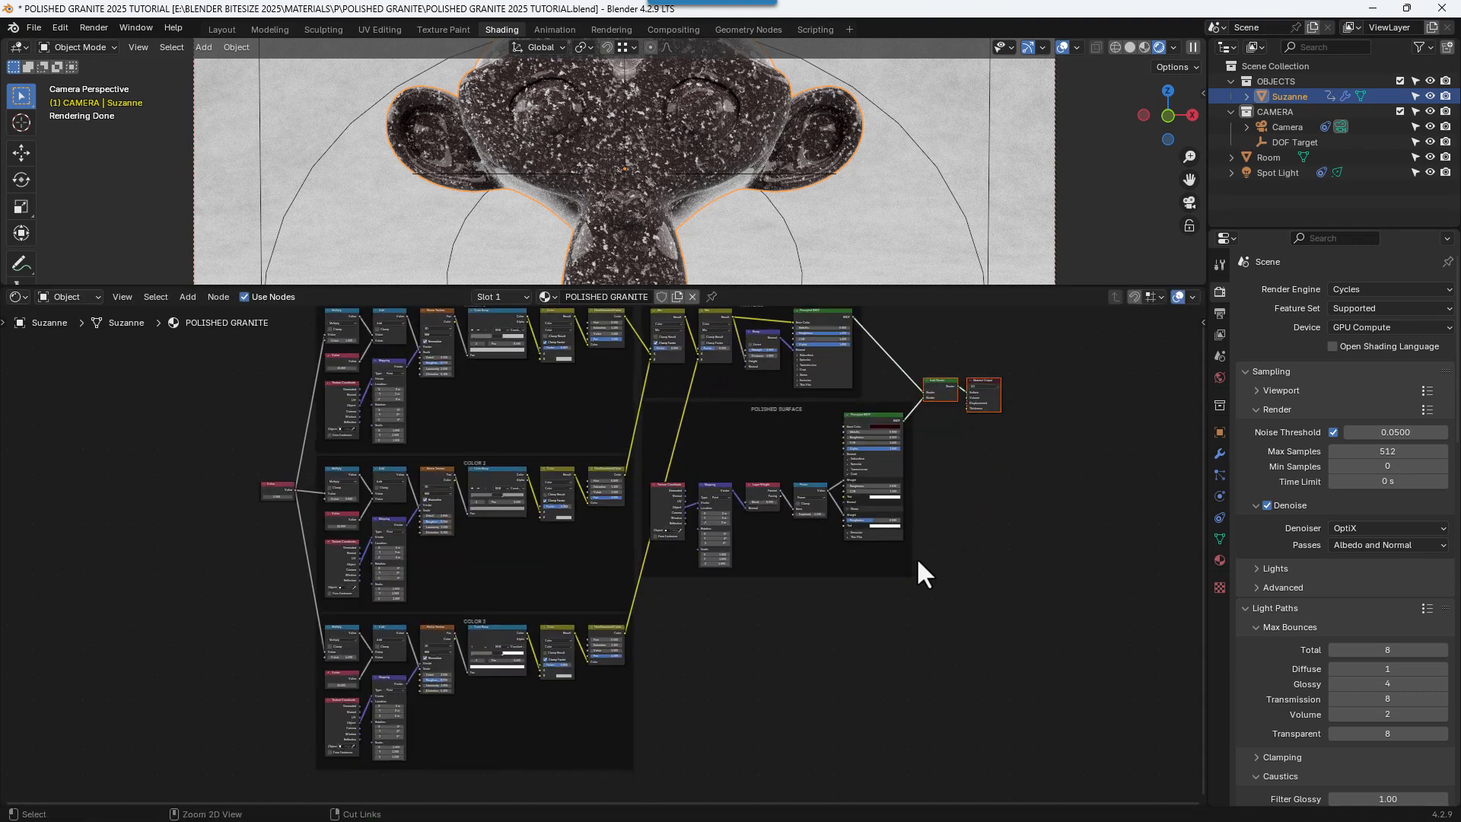
key("ctrl+s")
- Inspect the granite pattern up close, render the image of Suzanne, and close the finished render window
scroll(634, 149, "up", 8)
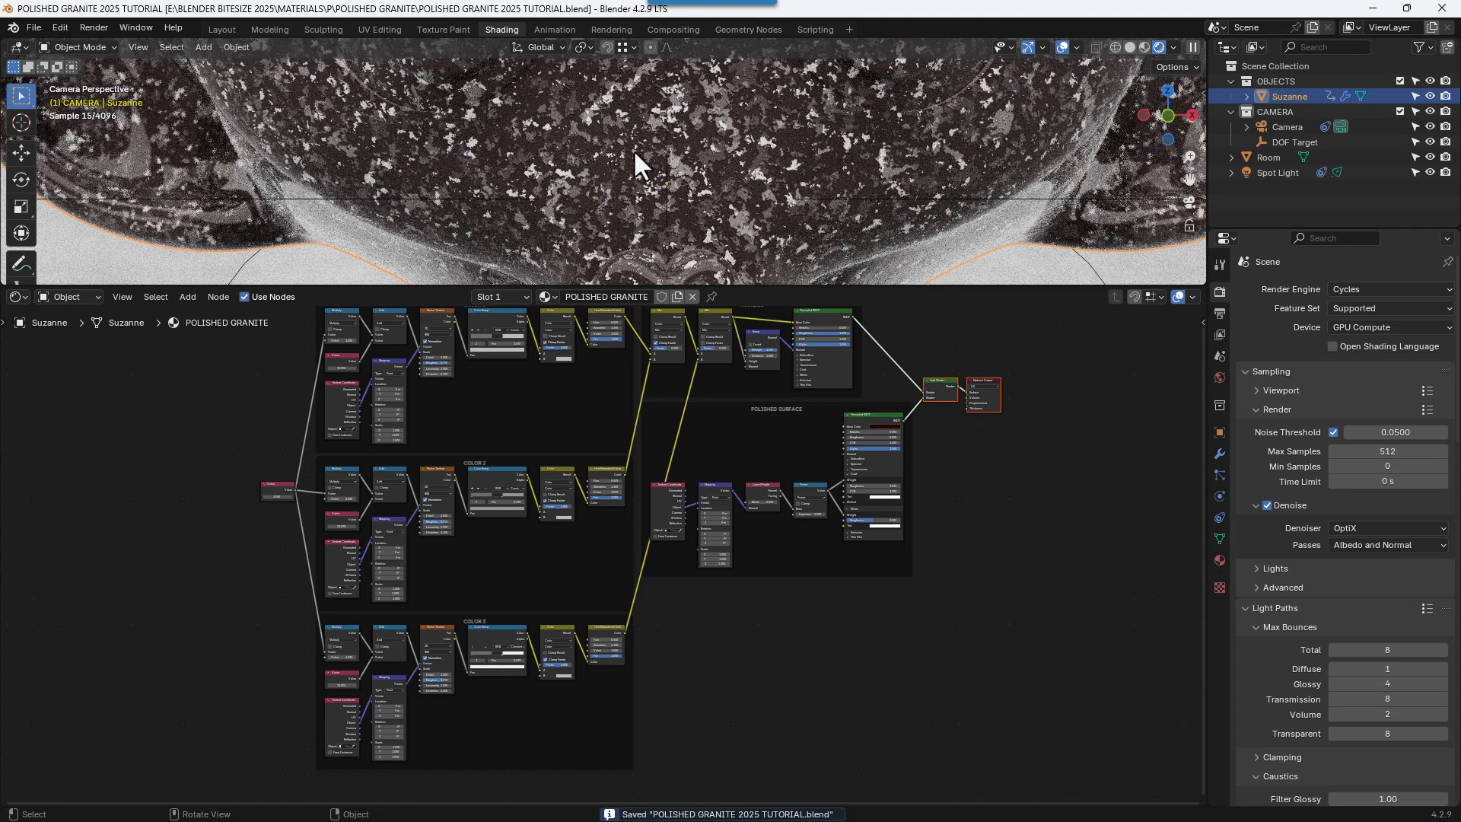
scroll(633, 151, "down", 7)
middle_click_drag(775, 376, 789, 407)
left_click(85, 28)
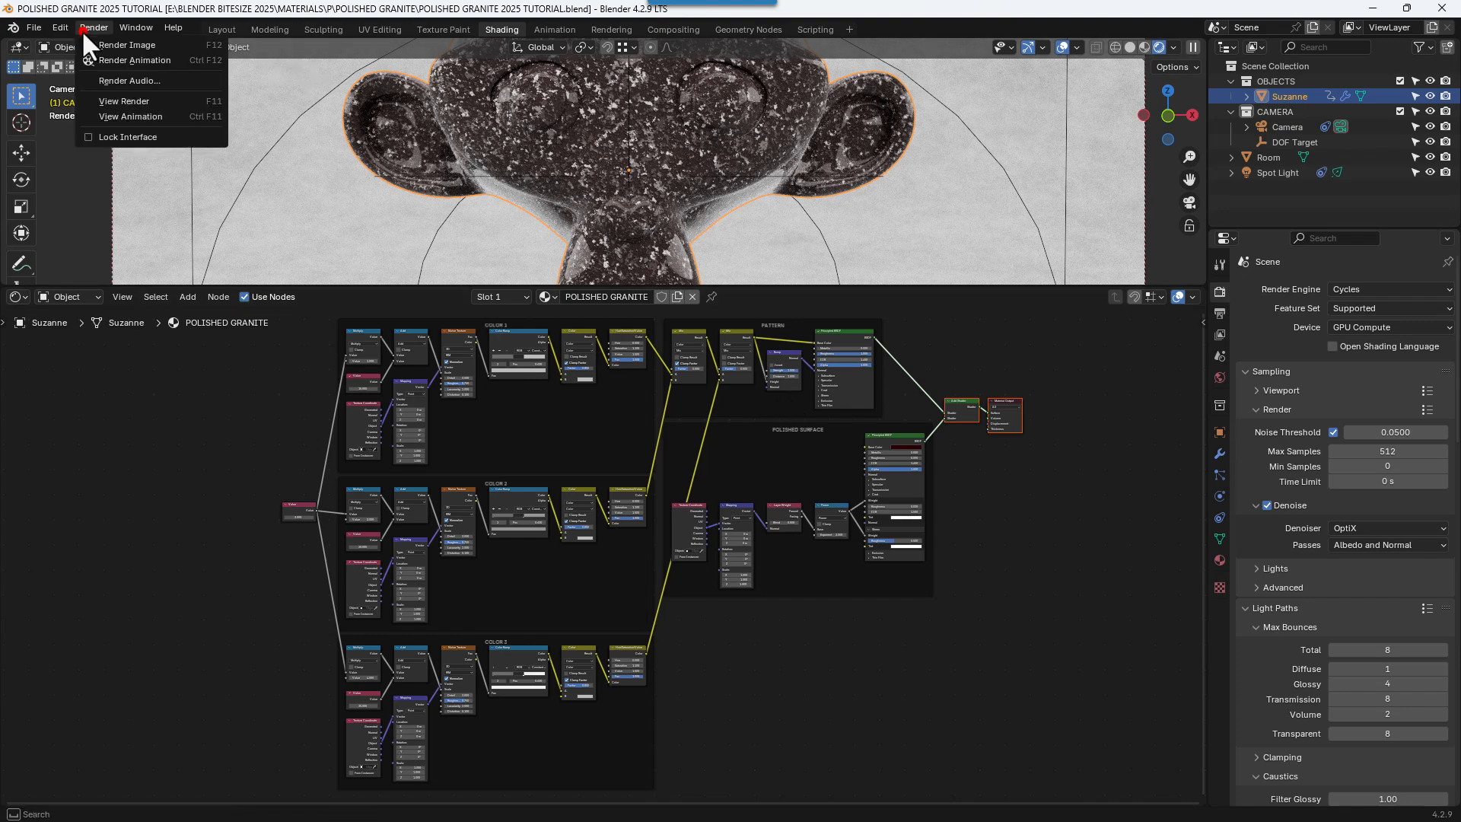
left_click(90, 44)
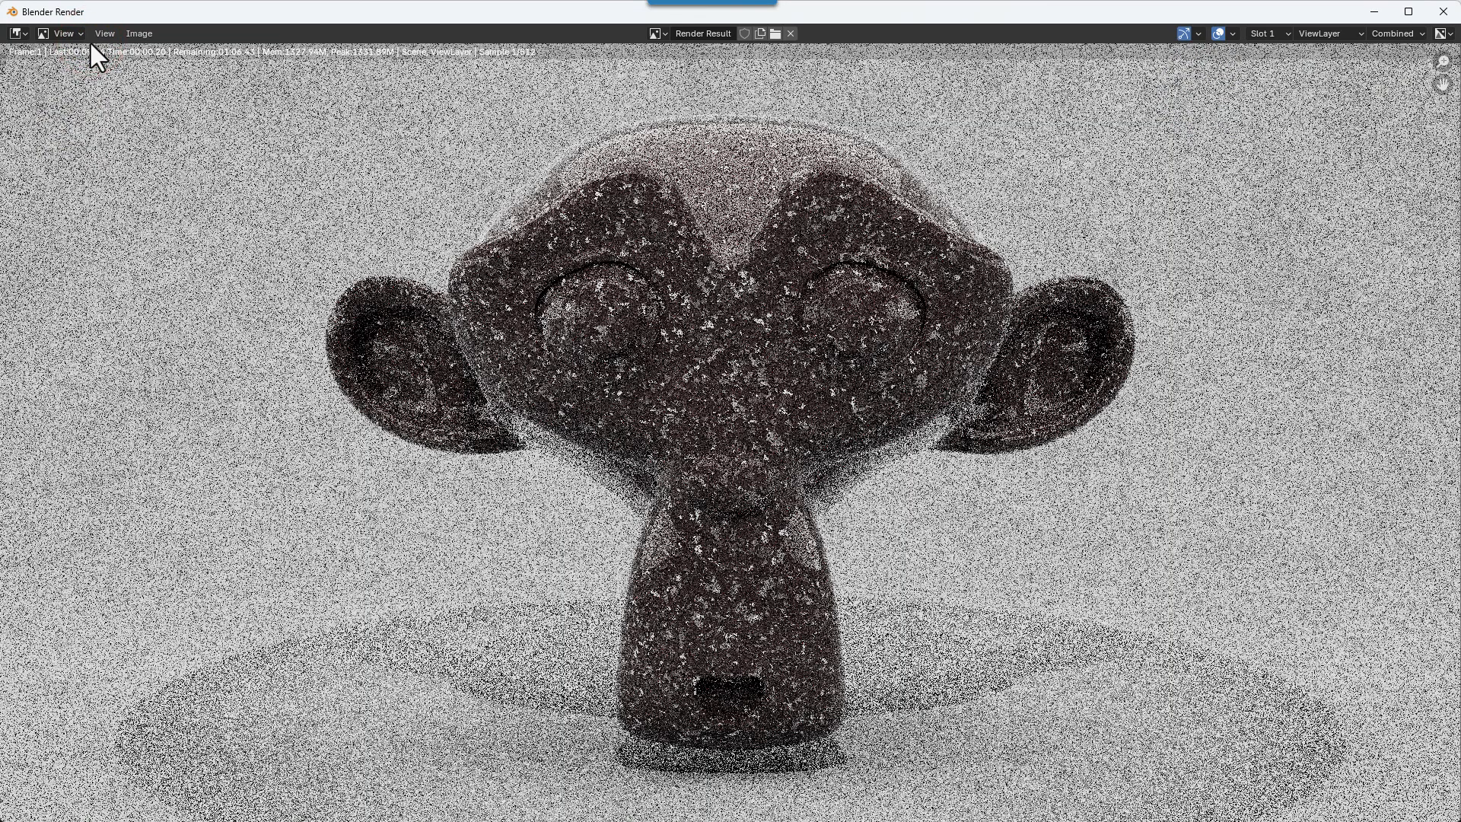
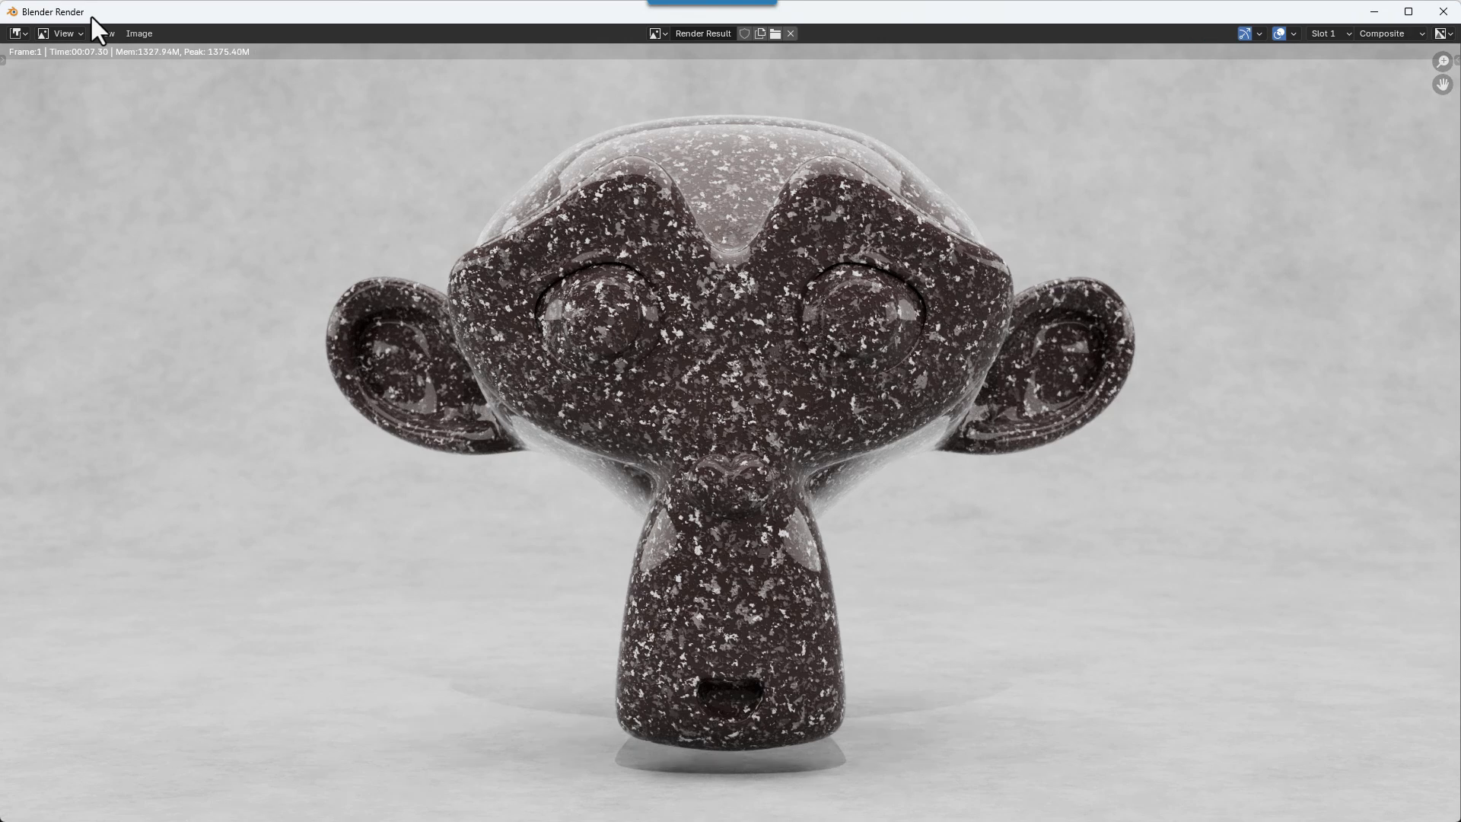
left_click(1435, 10)
- Combine all nodes except Material Output into one node group and return to the parent material tree
scroll(738, 460, "down", 2)
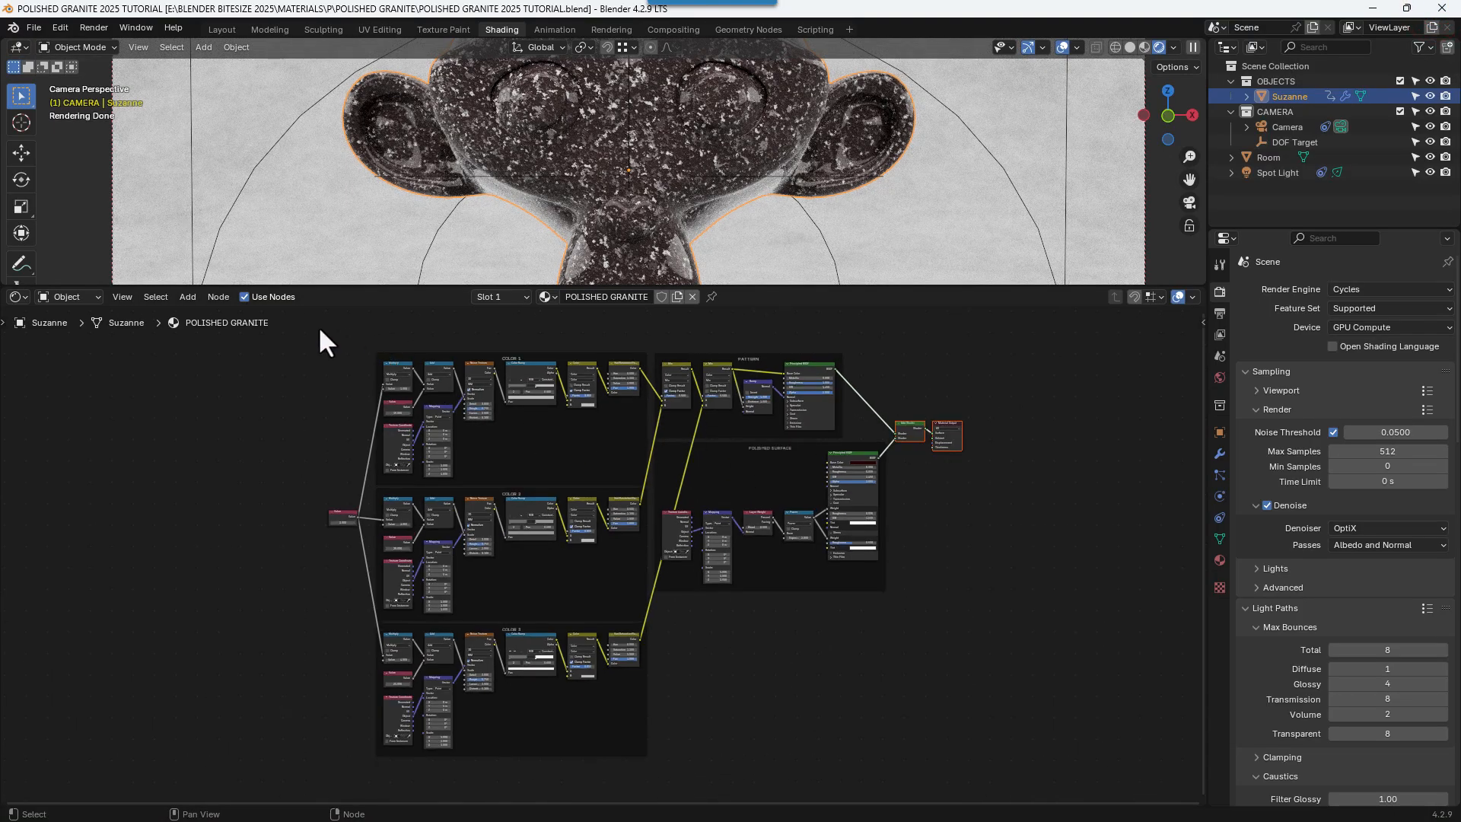
left_click_drag(299, 326, 913, 769)
key("ctrl+g")
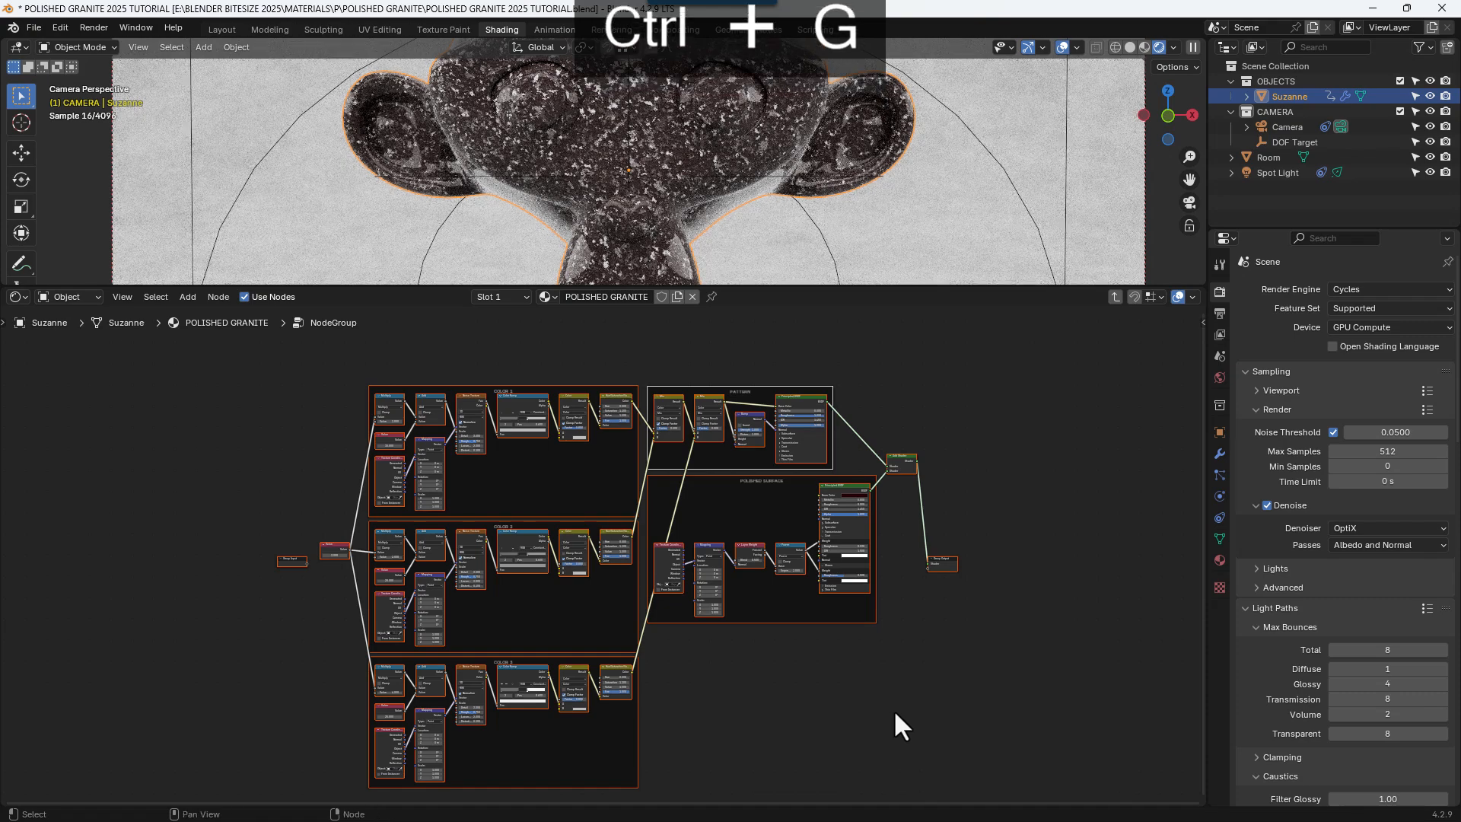
left_click(1115, 297)
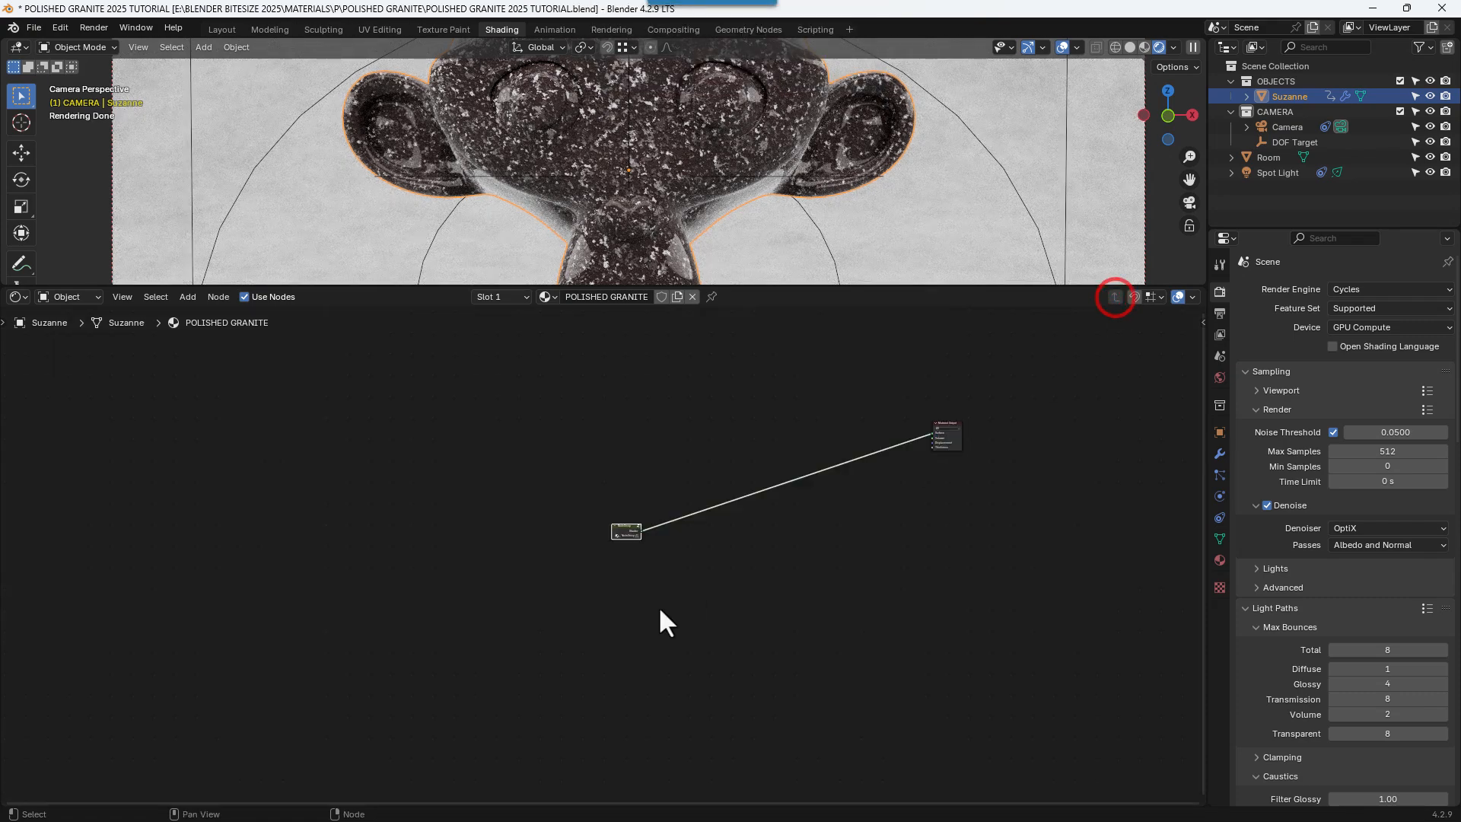
- Move the Material Output node along X and Y so it sits directly beside the new group node
scroll(657, 601, "up", 4)
scroll(761, 563, "down", 3)
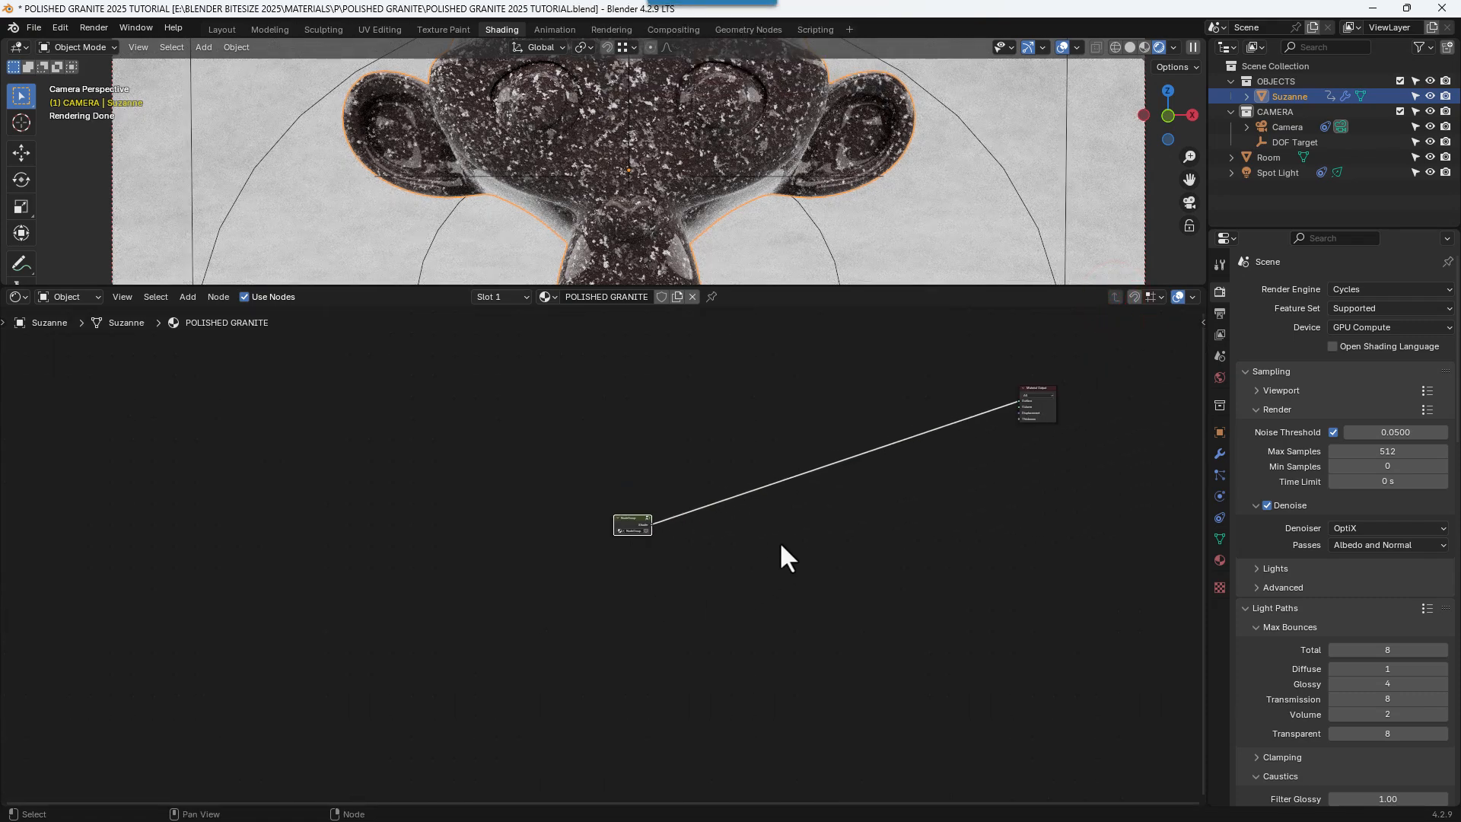
key("g")
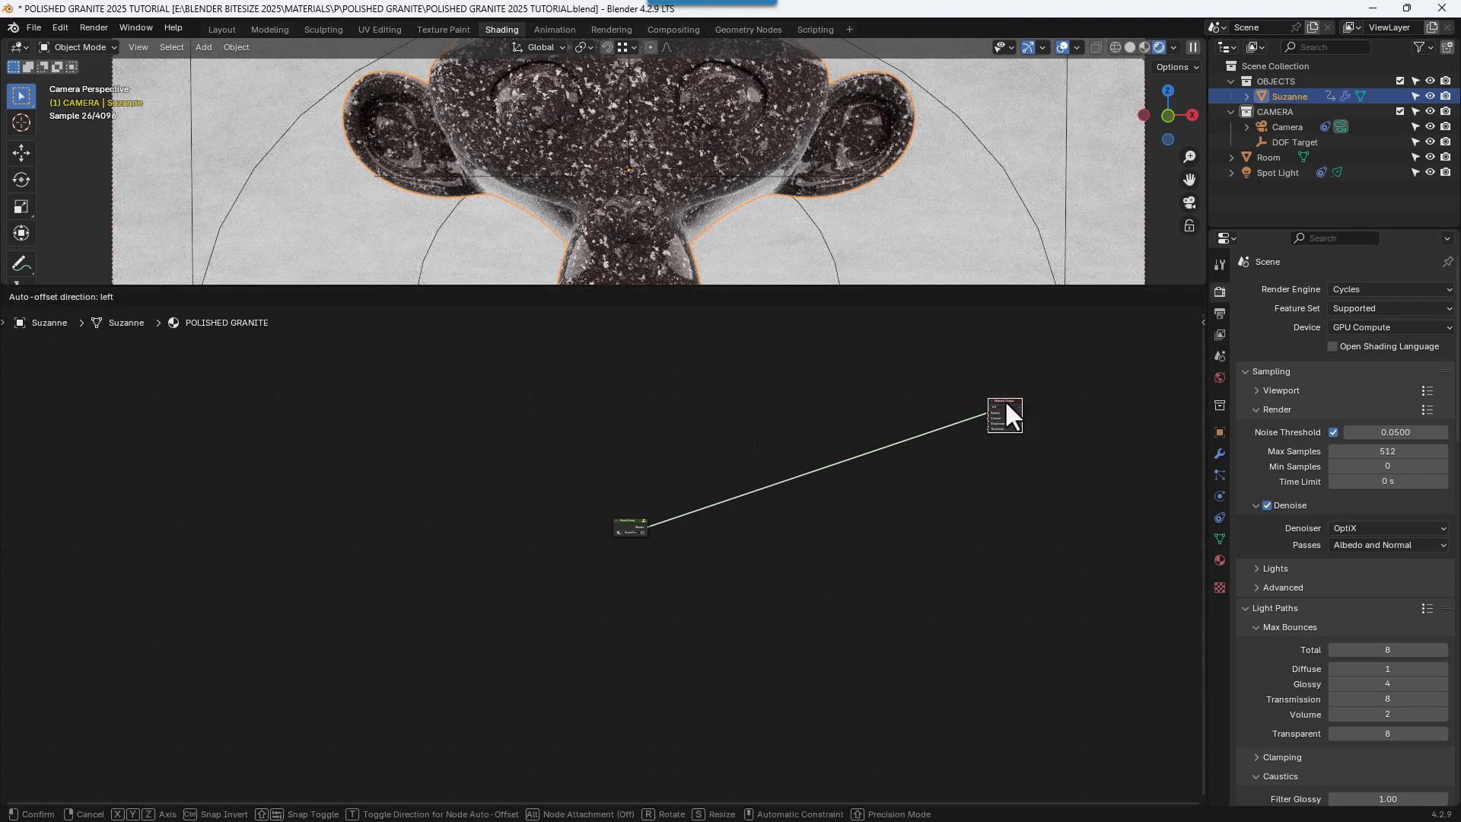
key("x")
left_click(714, 438)
key("g")
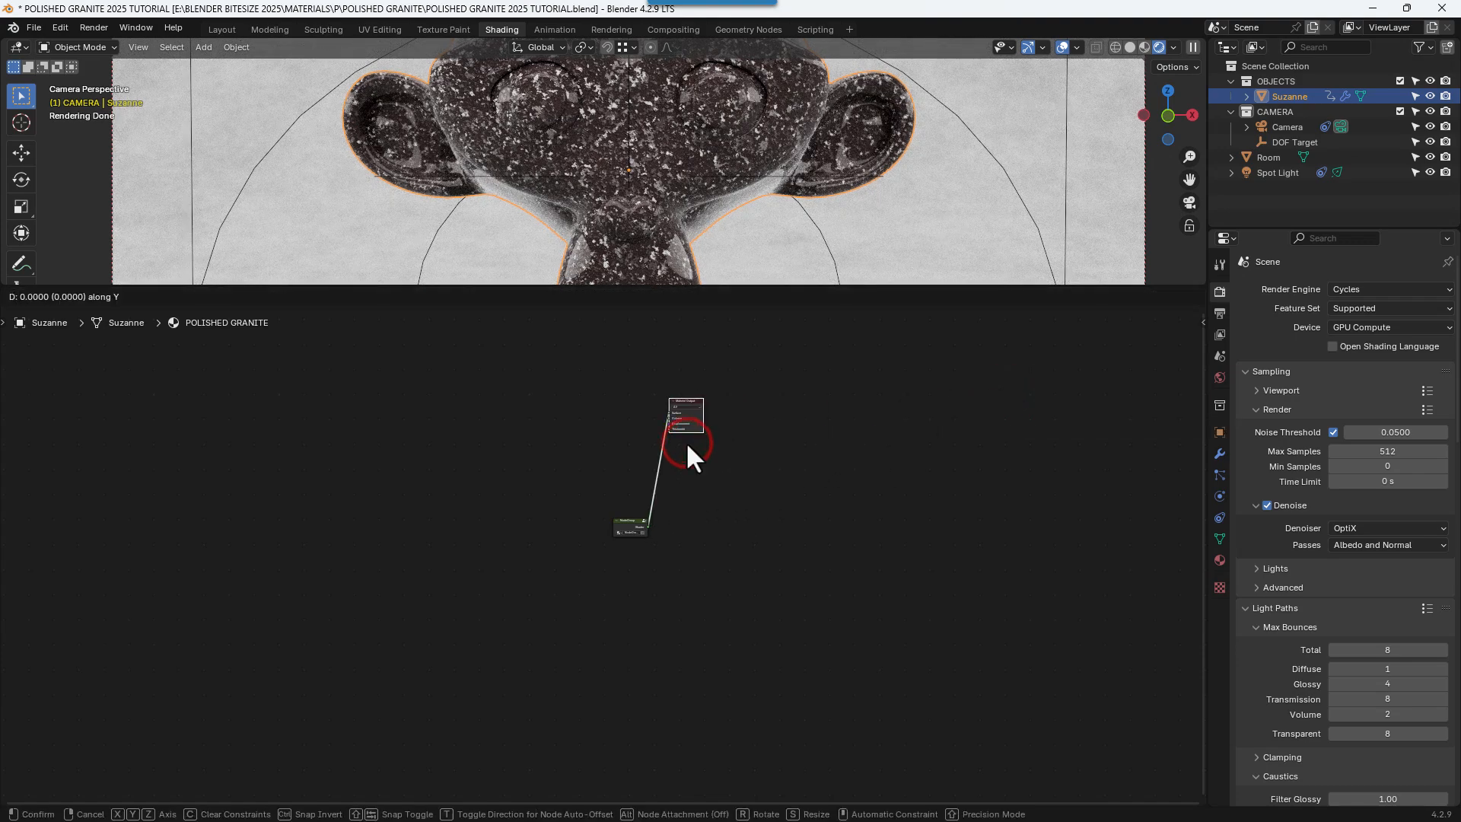
key("y")
left_click(688, 560)
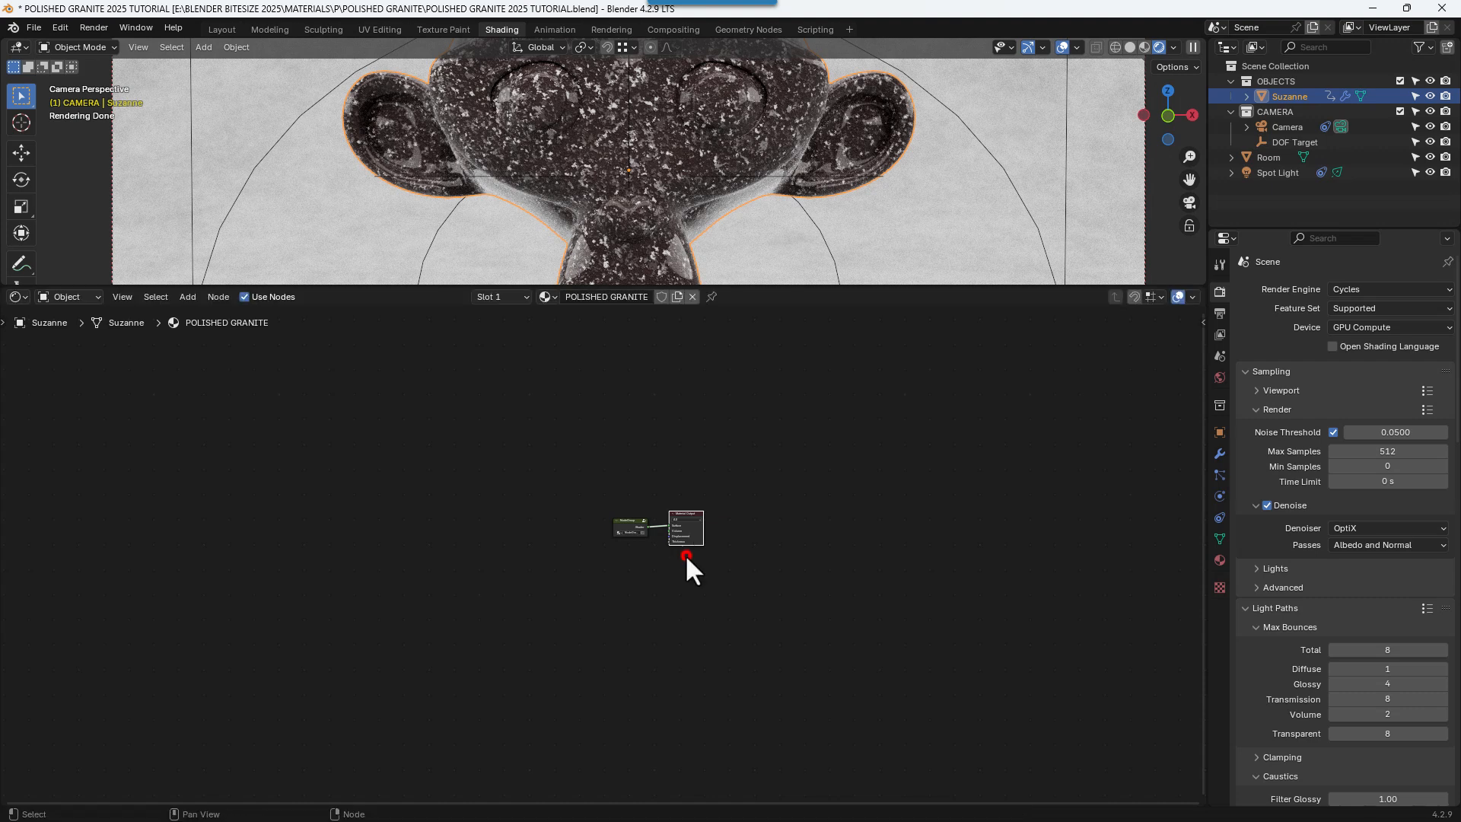
- Set both the name and the label of the group node to POLISHED GRANITE
key("Home")
middle_click_drag(687, 556, 531, 596)
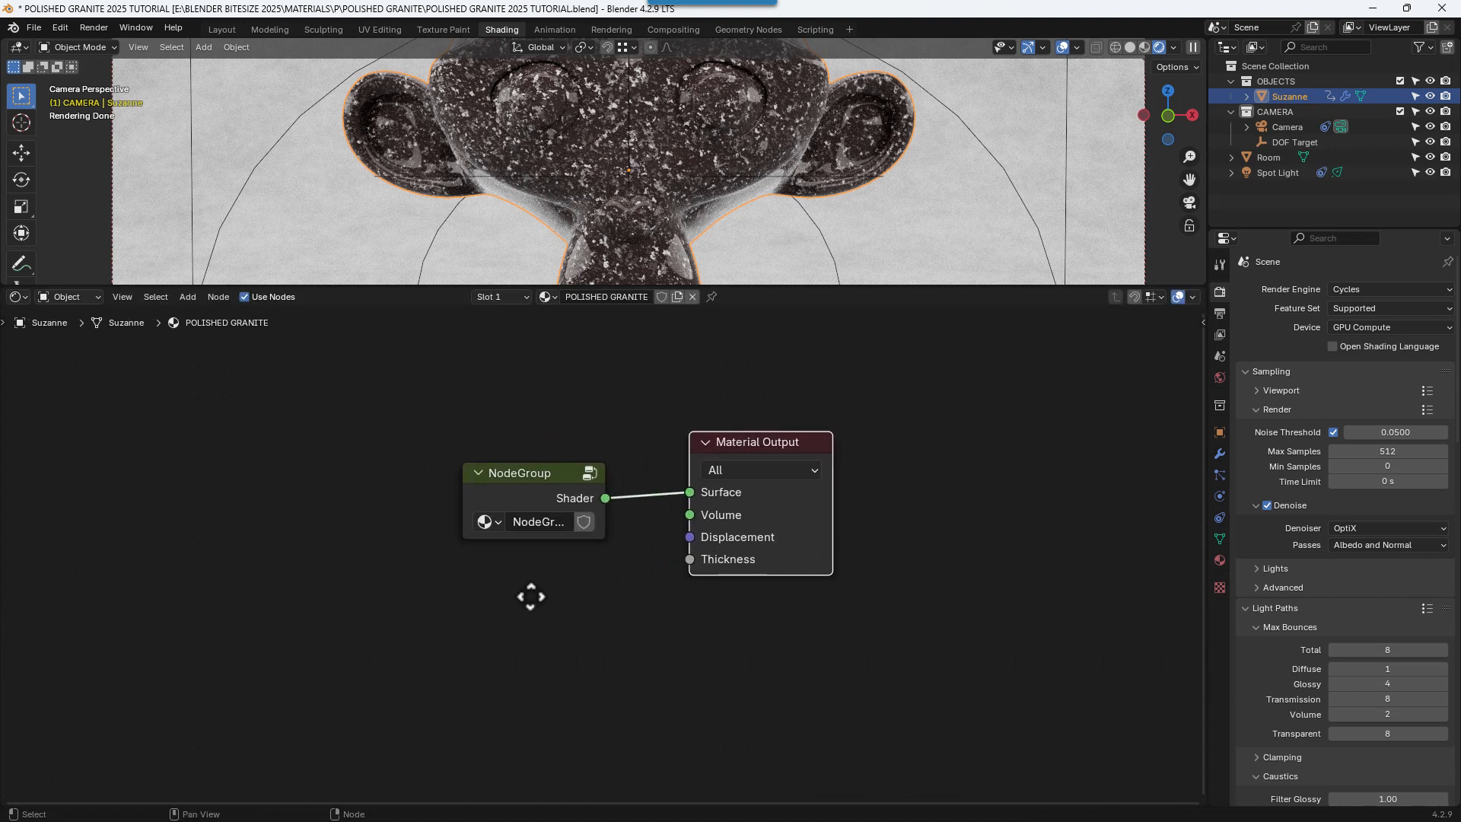
left_click(535, 469)
key("n")
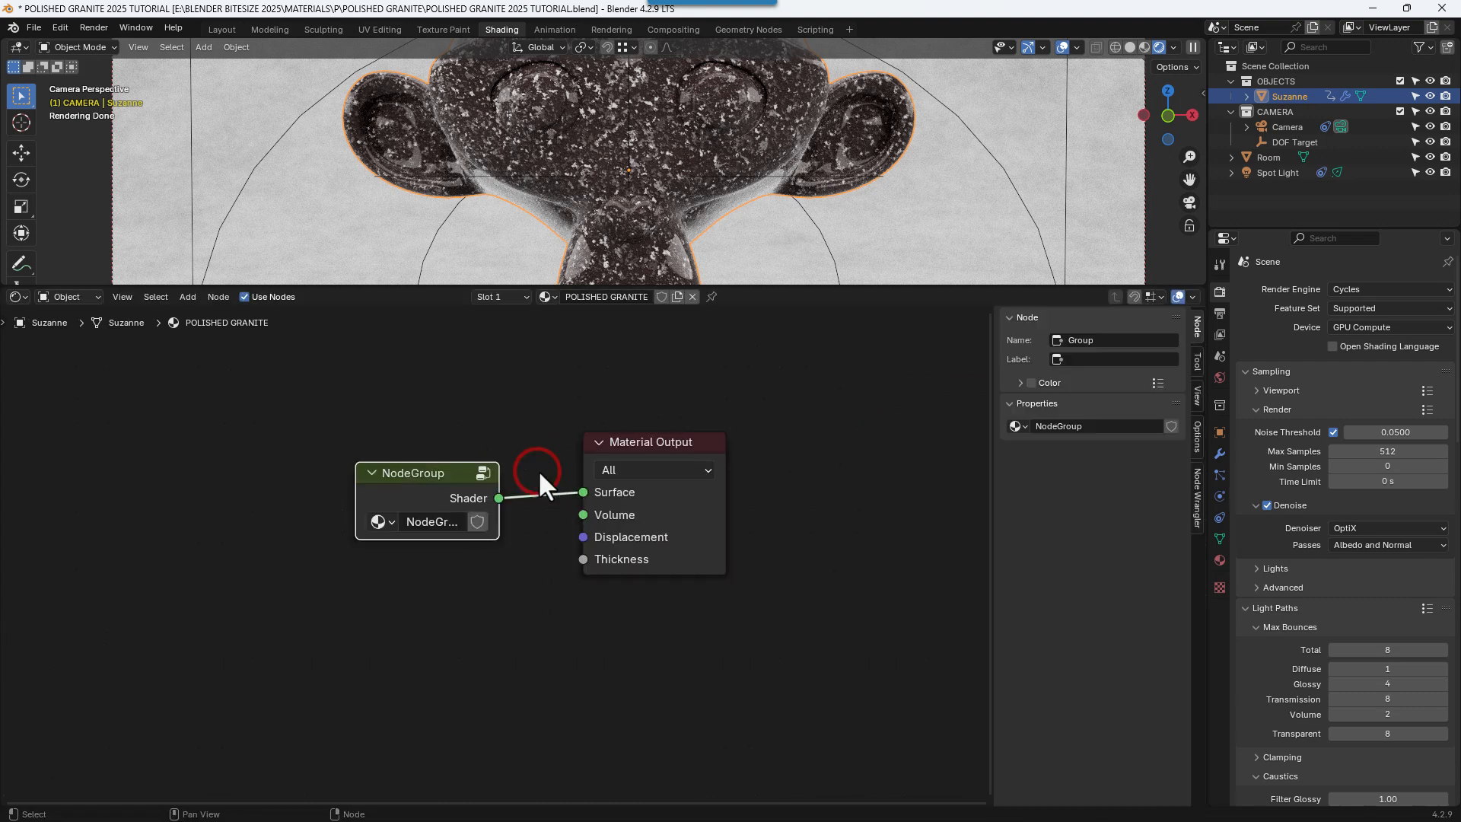
left_click(1084, 341)
type("POLISHED GRANITE")
key("ctrl+a")
key("ctrl+c")
key("Tab")
key("ctrl+v")
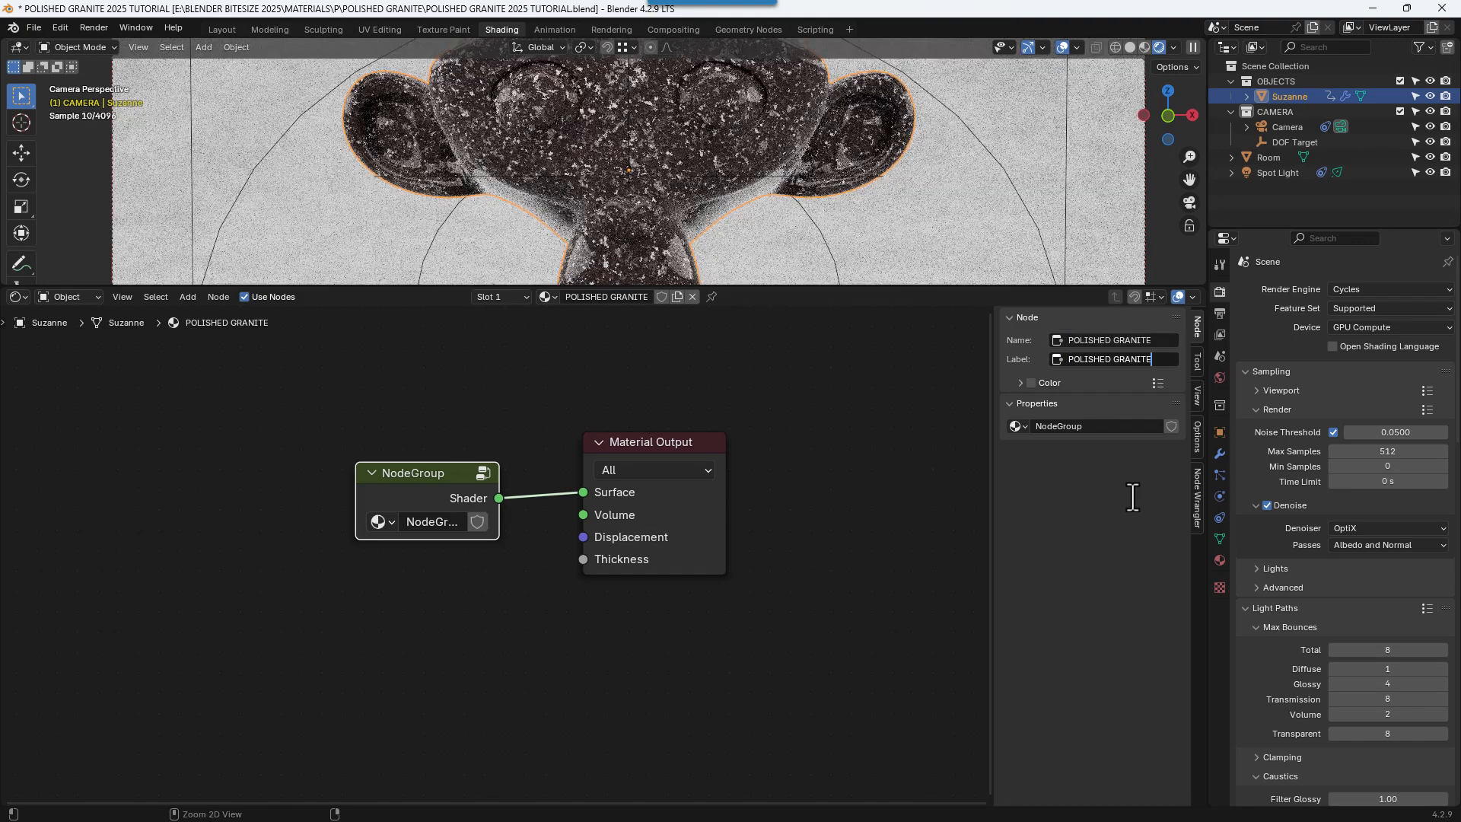
key("Tab")
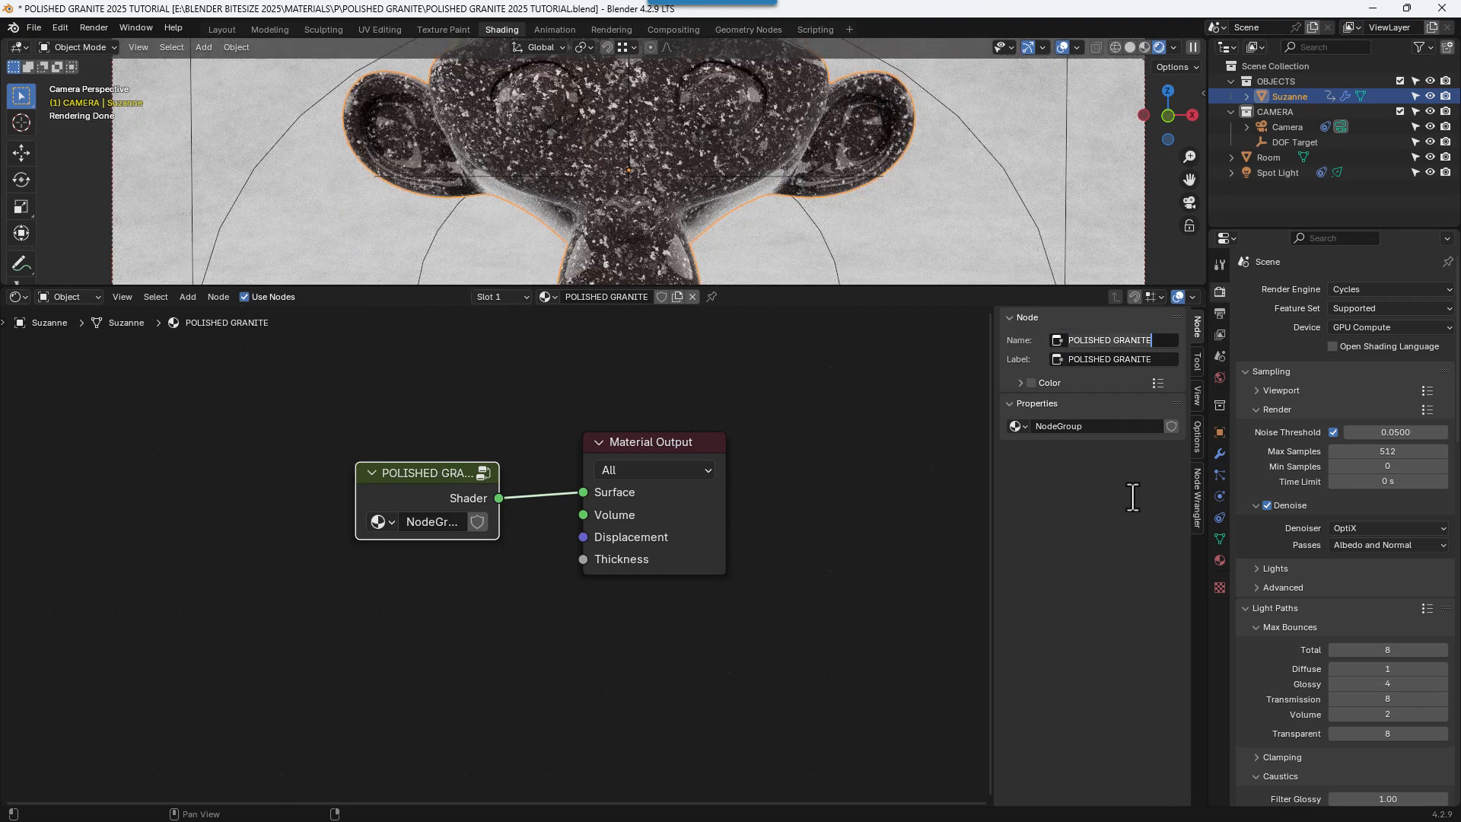
- Rename the group's node tree to POLISHED GRANITE and widen the group node until its full name fits
left_click(1094, 426)
left_click(1093, 426)
key("ctrl+a")
key("ctrl+v")
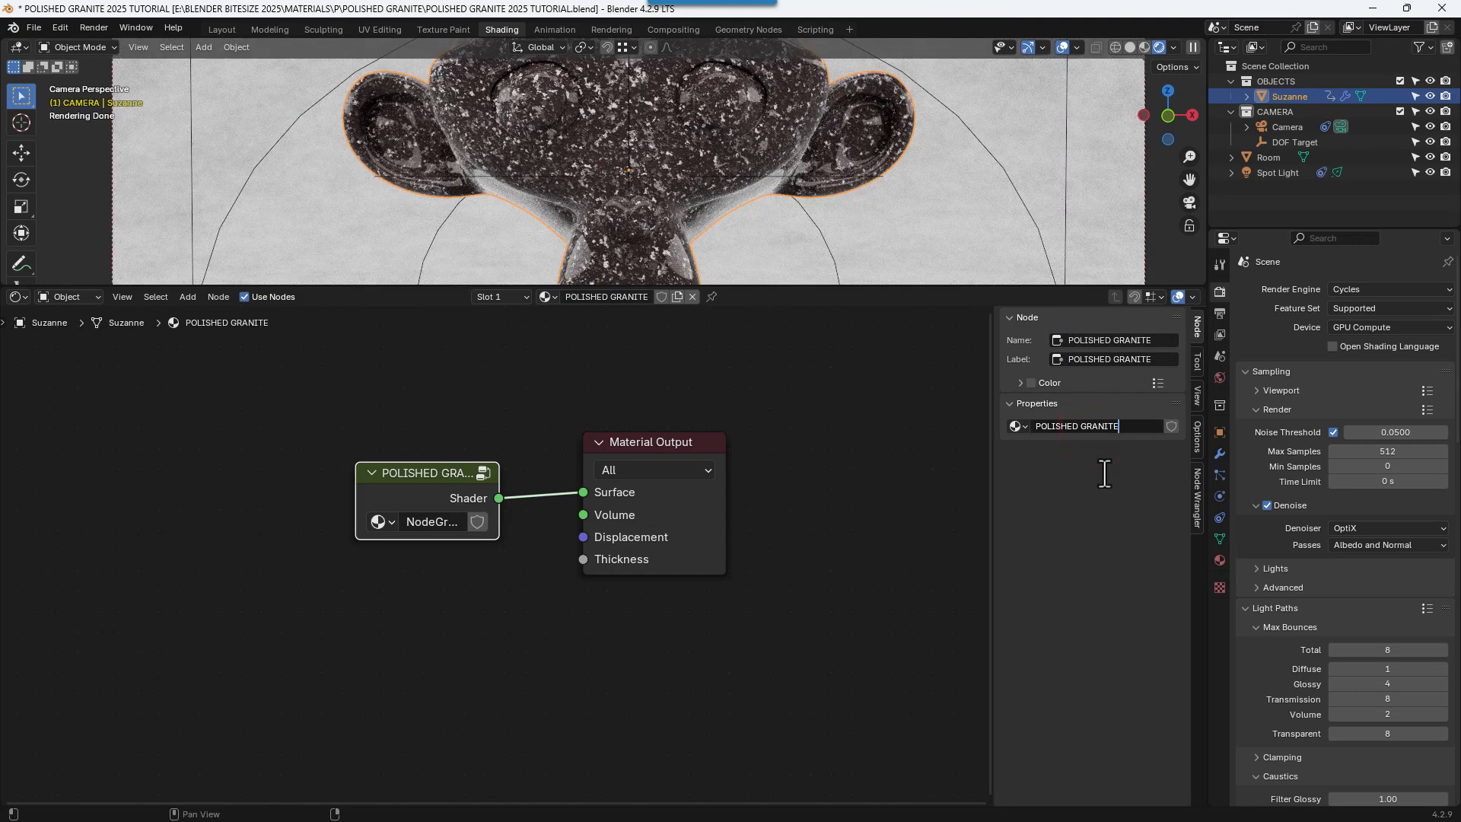
left_click(714, 630)
left_click_drag(356, 501, 258, 508)
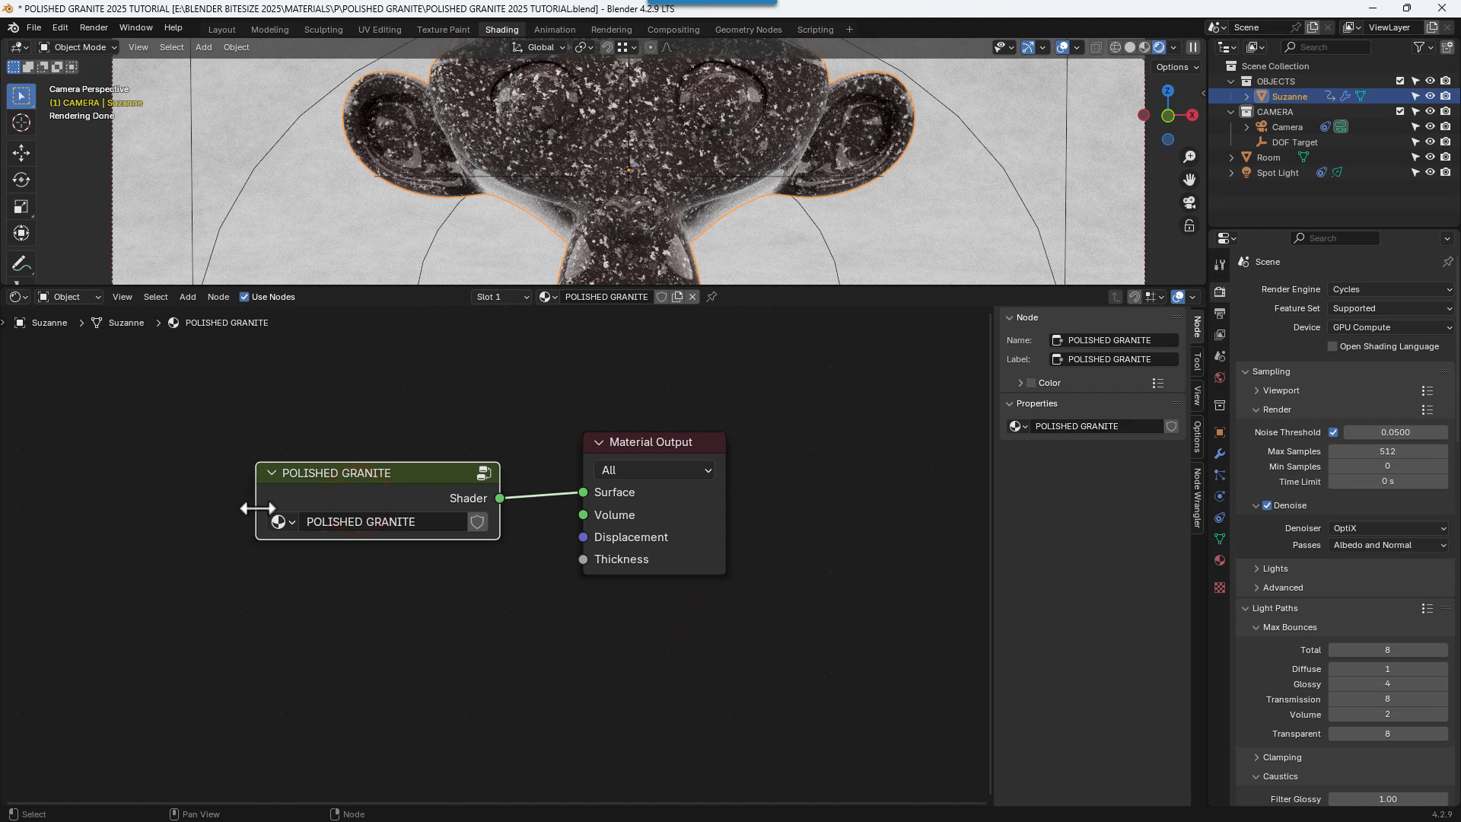
- Align the group node and Material Output level with each other by scaling them to 0 along Y, save the file, and hide the sidebar
left_click_drag(385, 415, 645, 554)
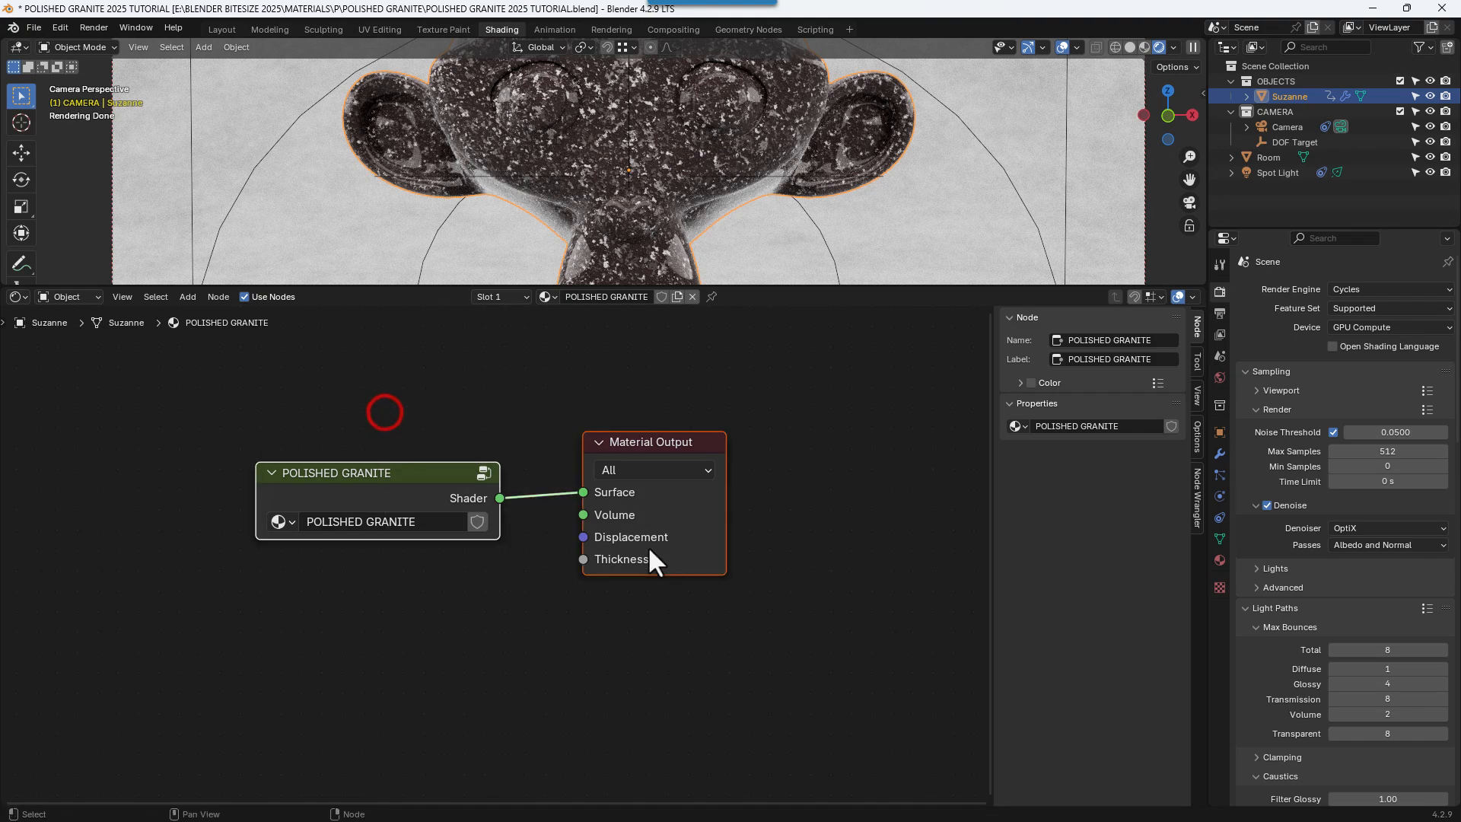
key("s")
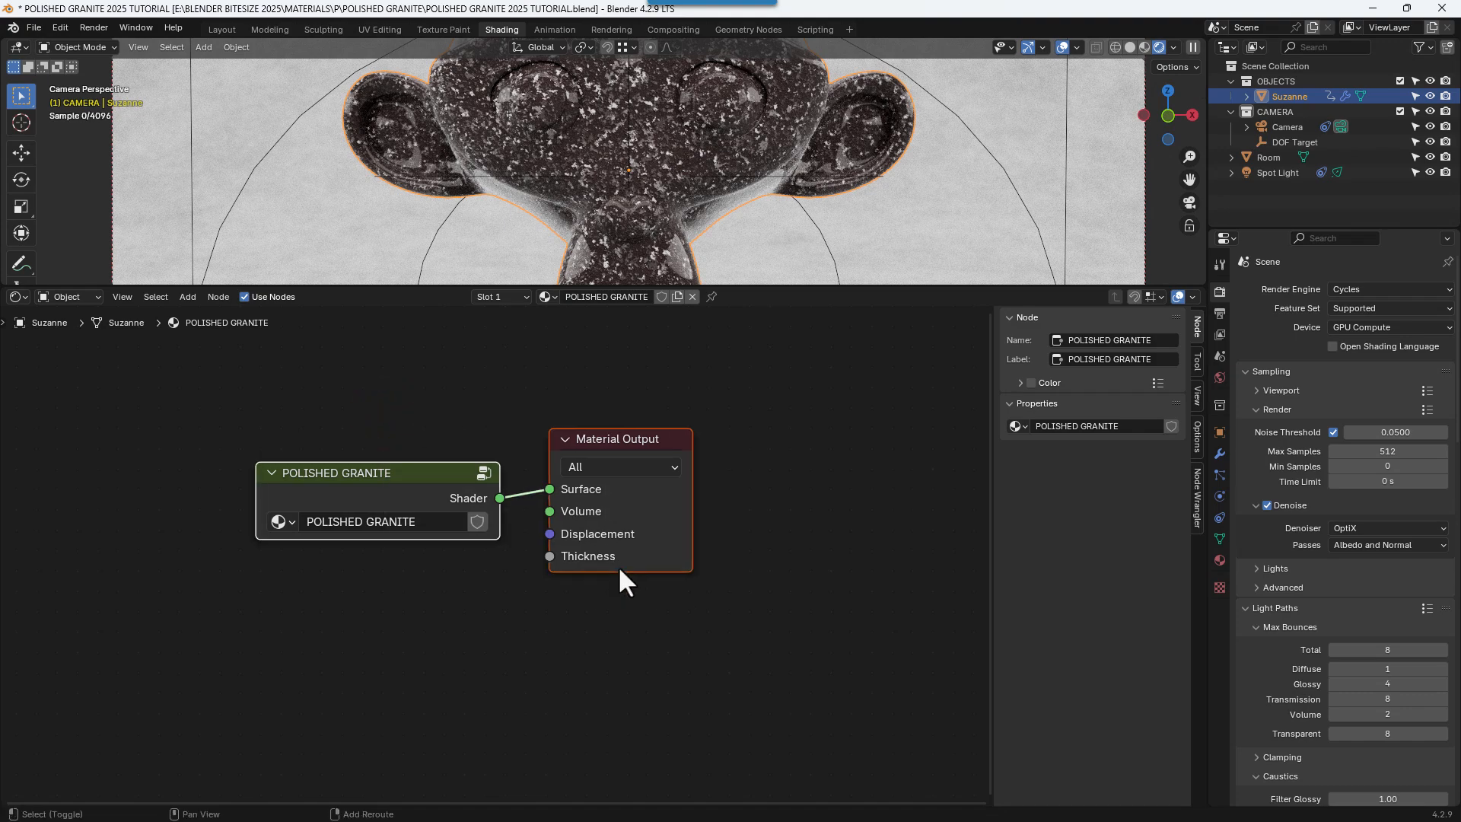
key("y")
key("0")
key("Return")
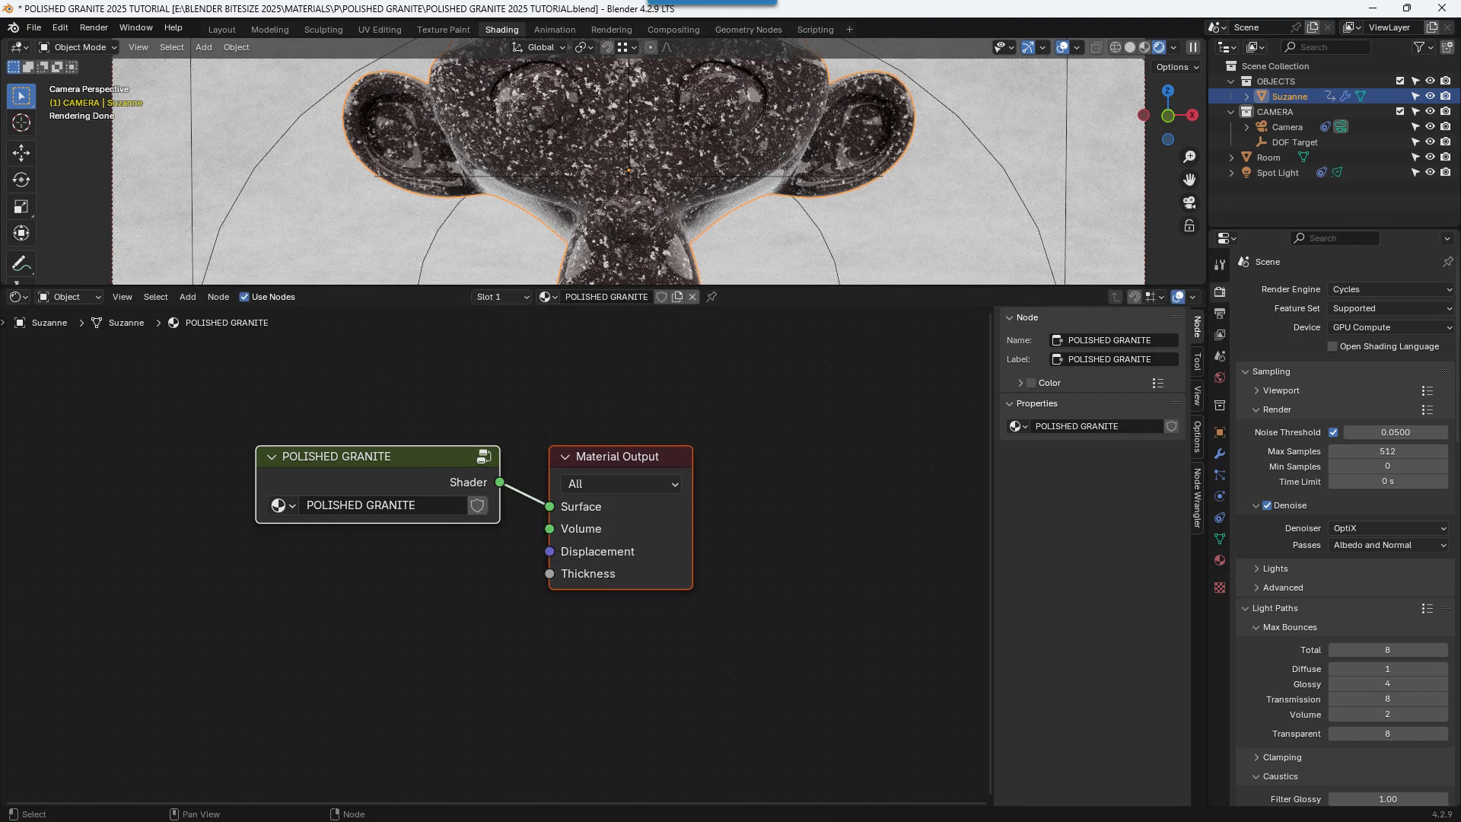
key("ctrl+s")
key("n")
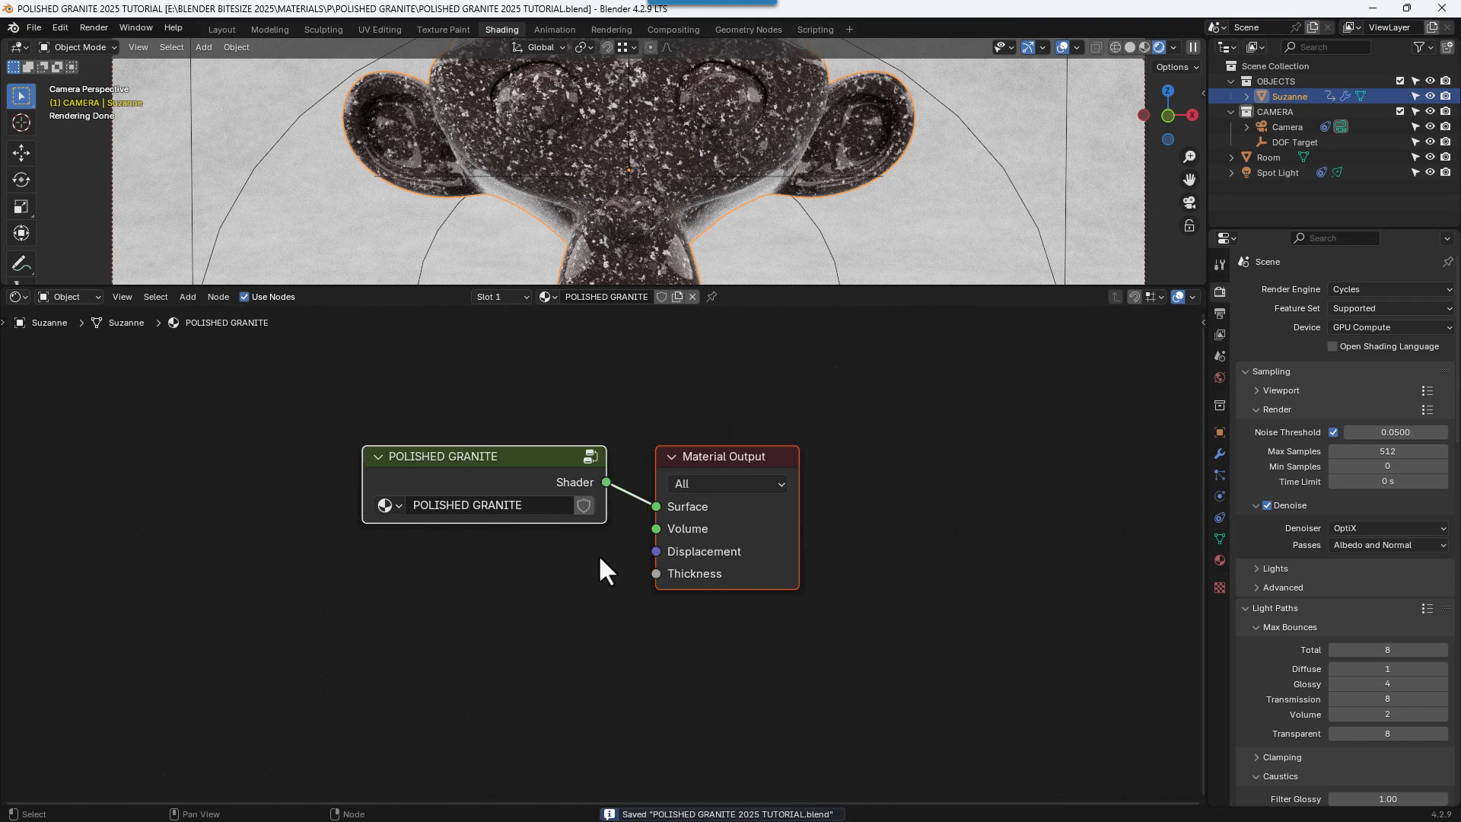
- Inside the POLISHED GRANITE group, link one Group Input value to the first Multiply nodes of COLOR 1, 2 and 3, and delete the shared Value node
scroll(614, 537, "up", 2)
scroll(614, 536, "down", 1)
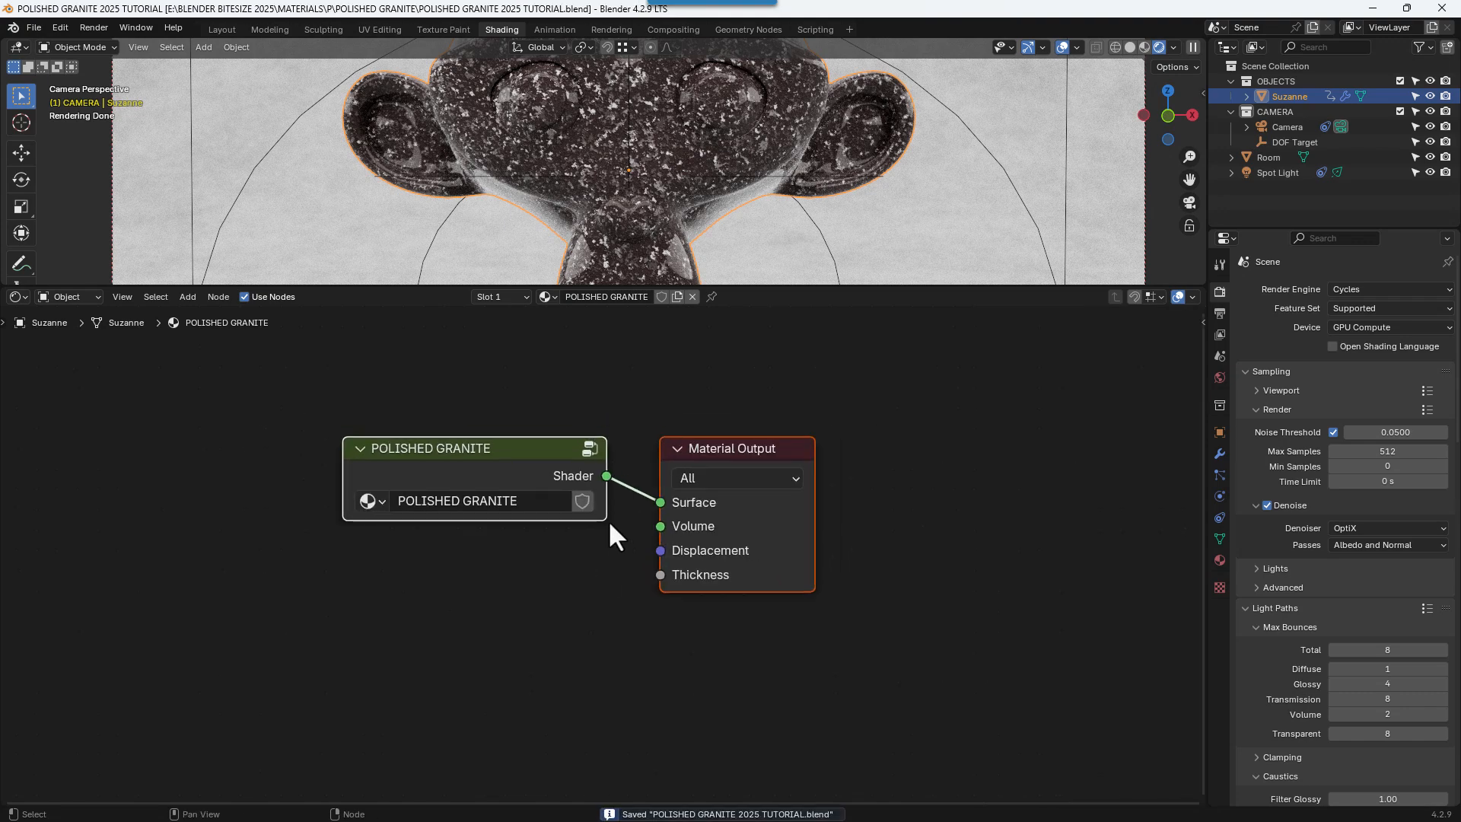
left_click(589, 447)
scroll(538, 477, "down", 4)
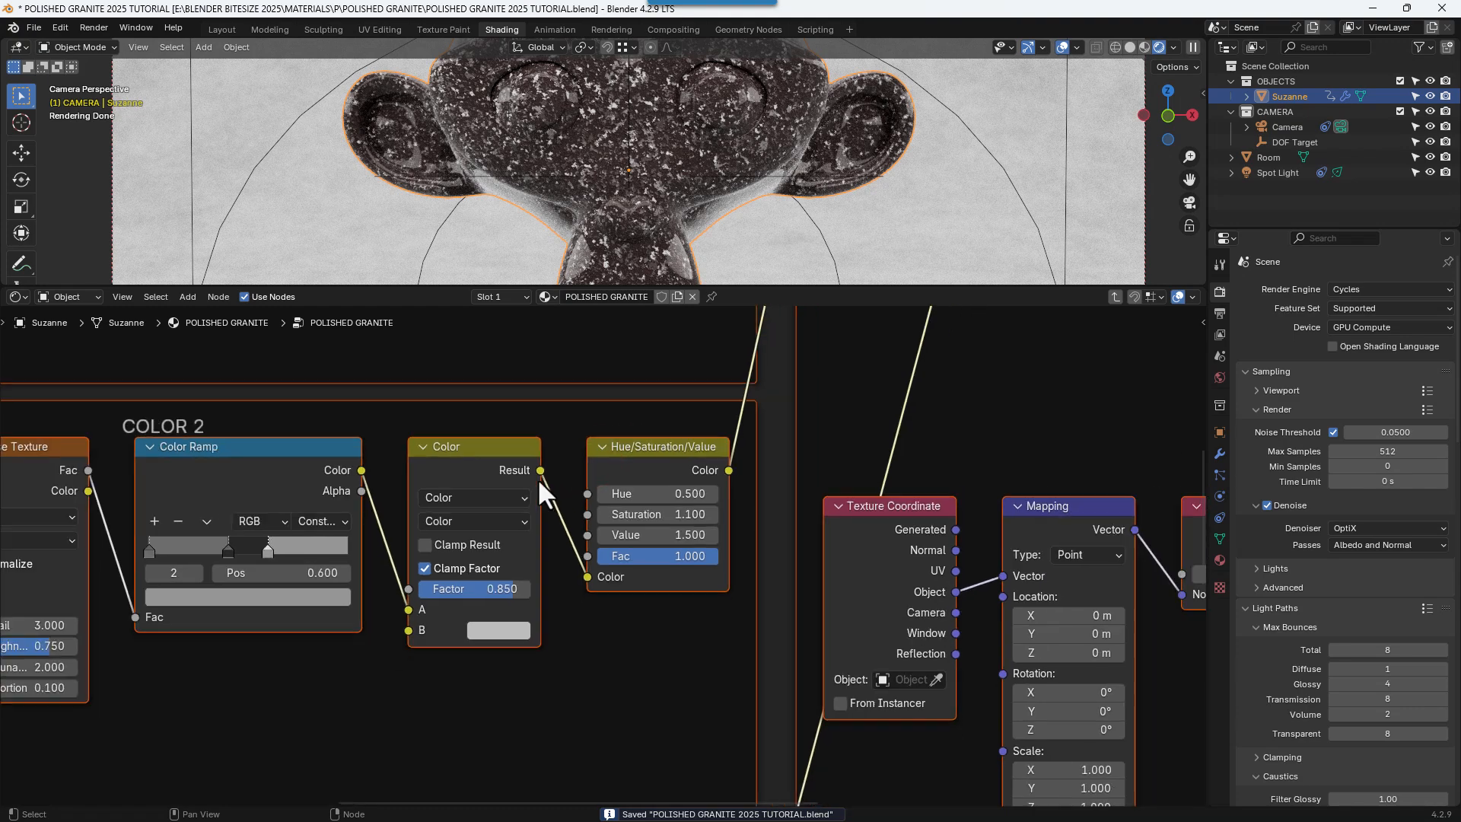
scroll(537, 478, "down", 2)
middle_click_drag(166, 487, 325, 477)
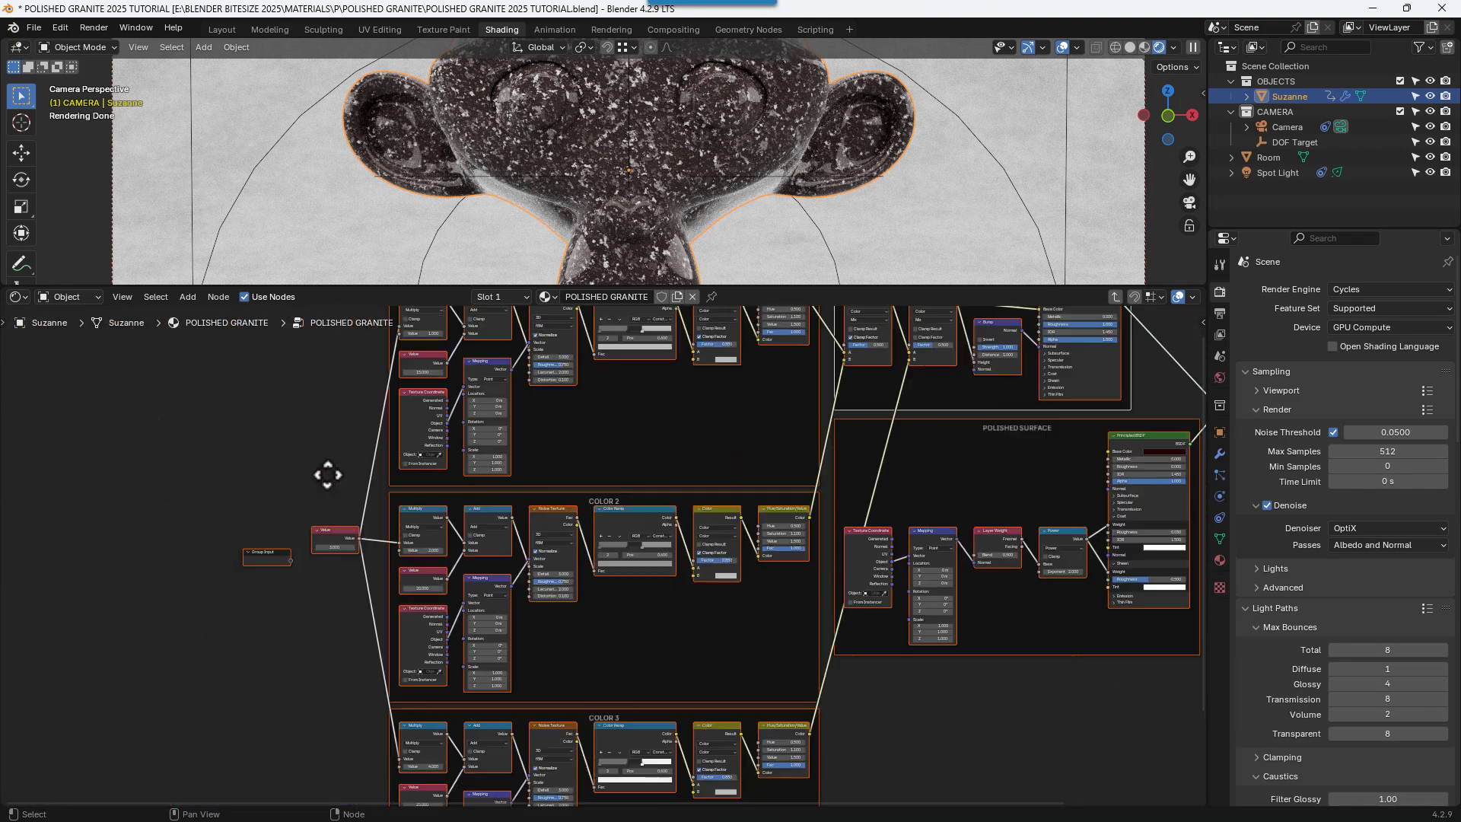
scroll(313, 504, "up", 2)
middle_click_drag(194, 482, 431, 619)
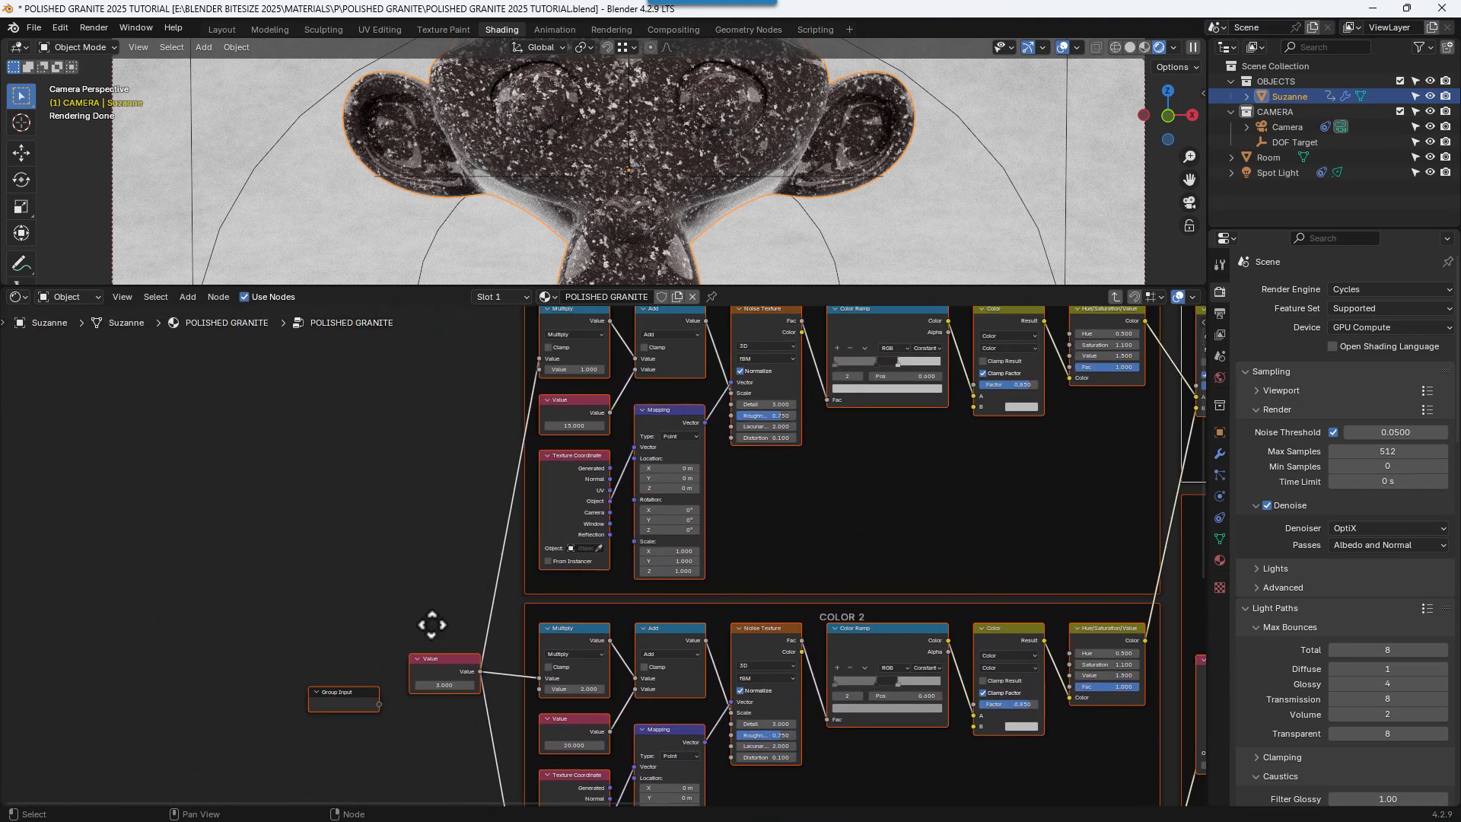
left_click_drag(379, 703, 540, 359)
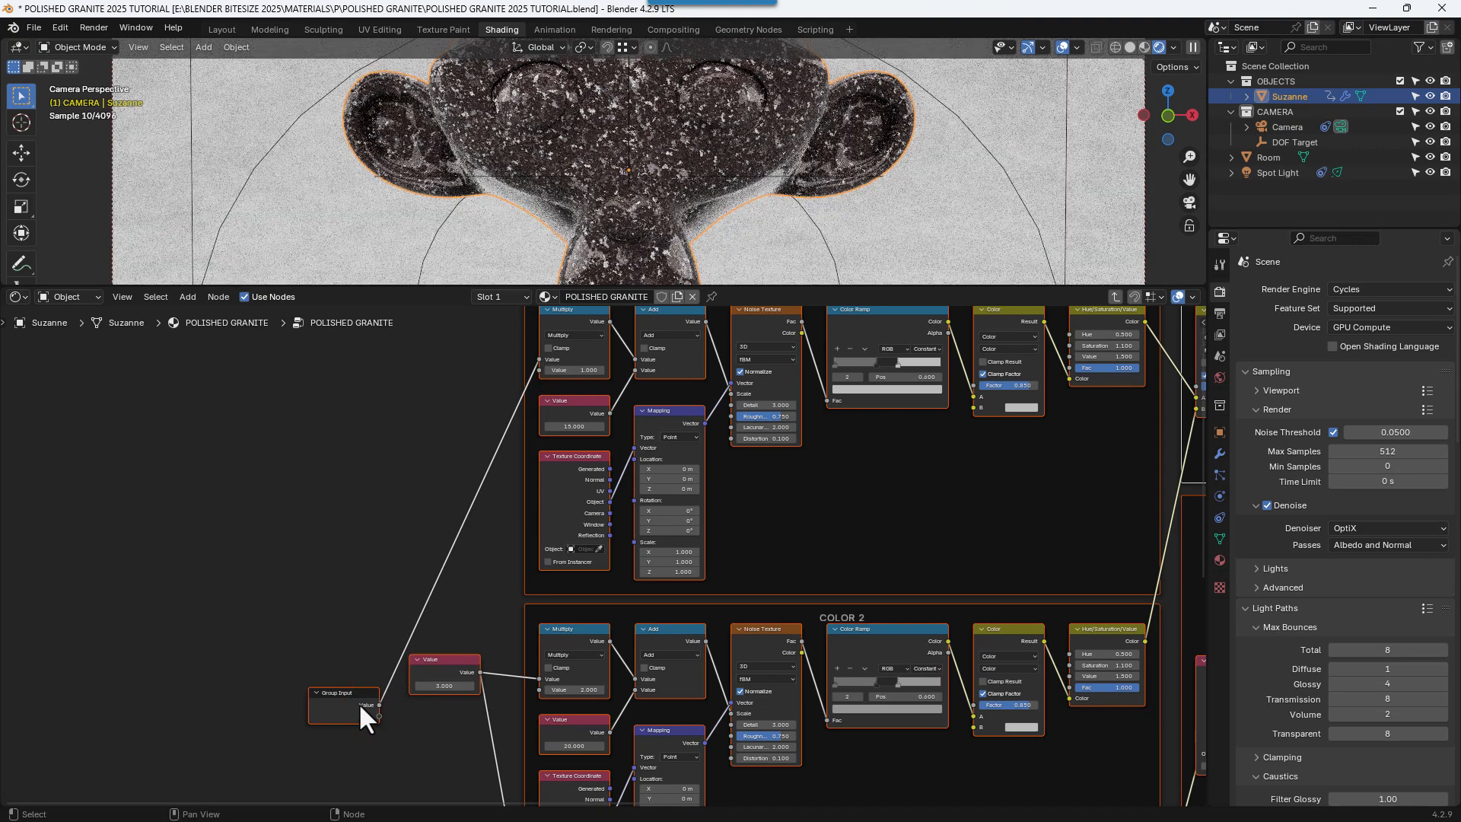
left_click_drag(378, 701, 539, 679)
middle_click_drag(427, 795, 408, 457)
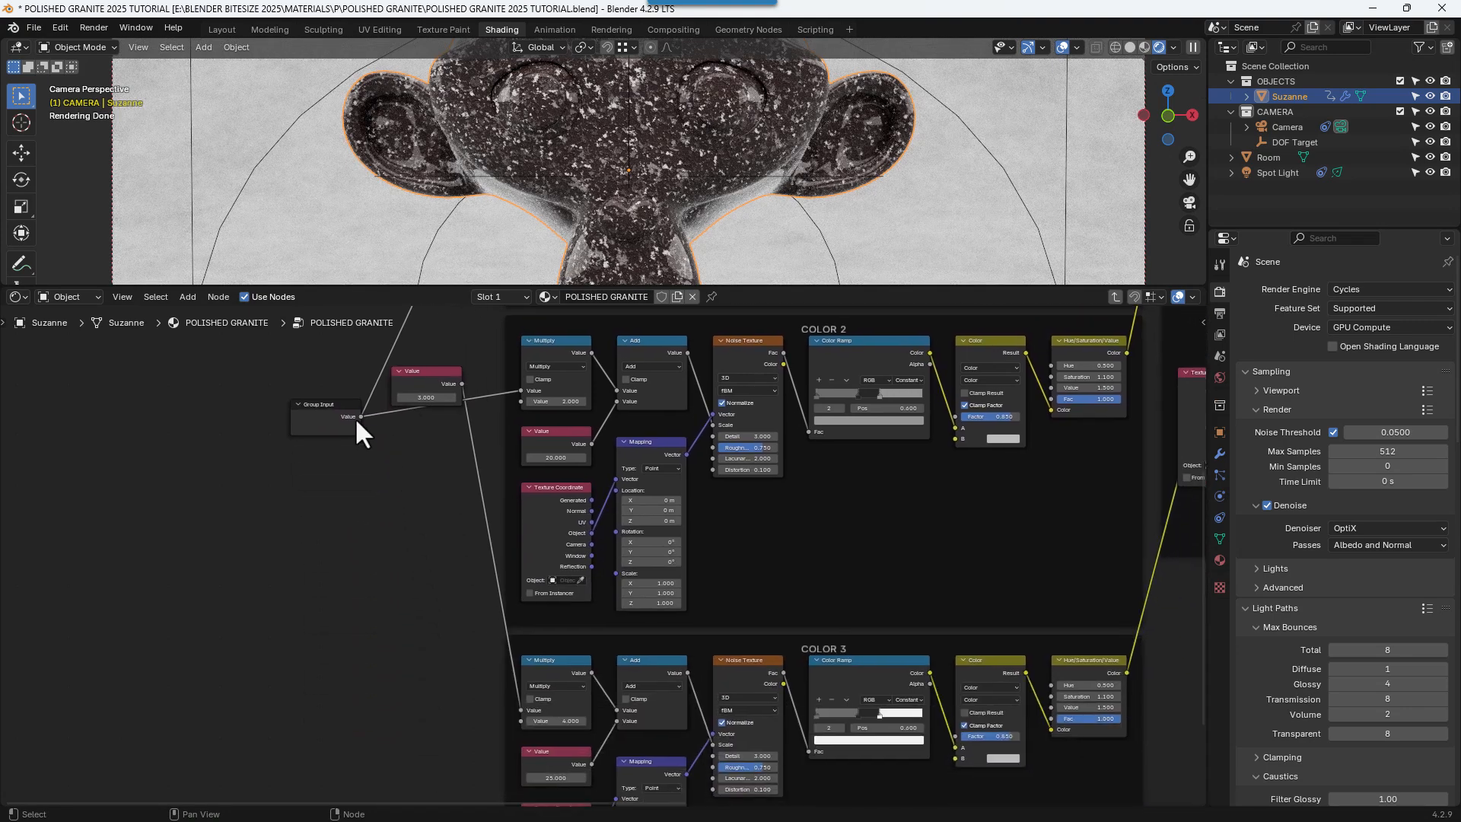
left_click_drag(359, 417, 522, 708)
left_click(420, 378)
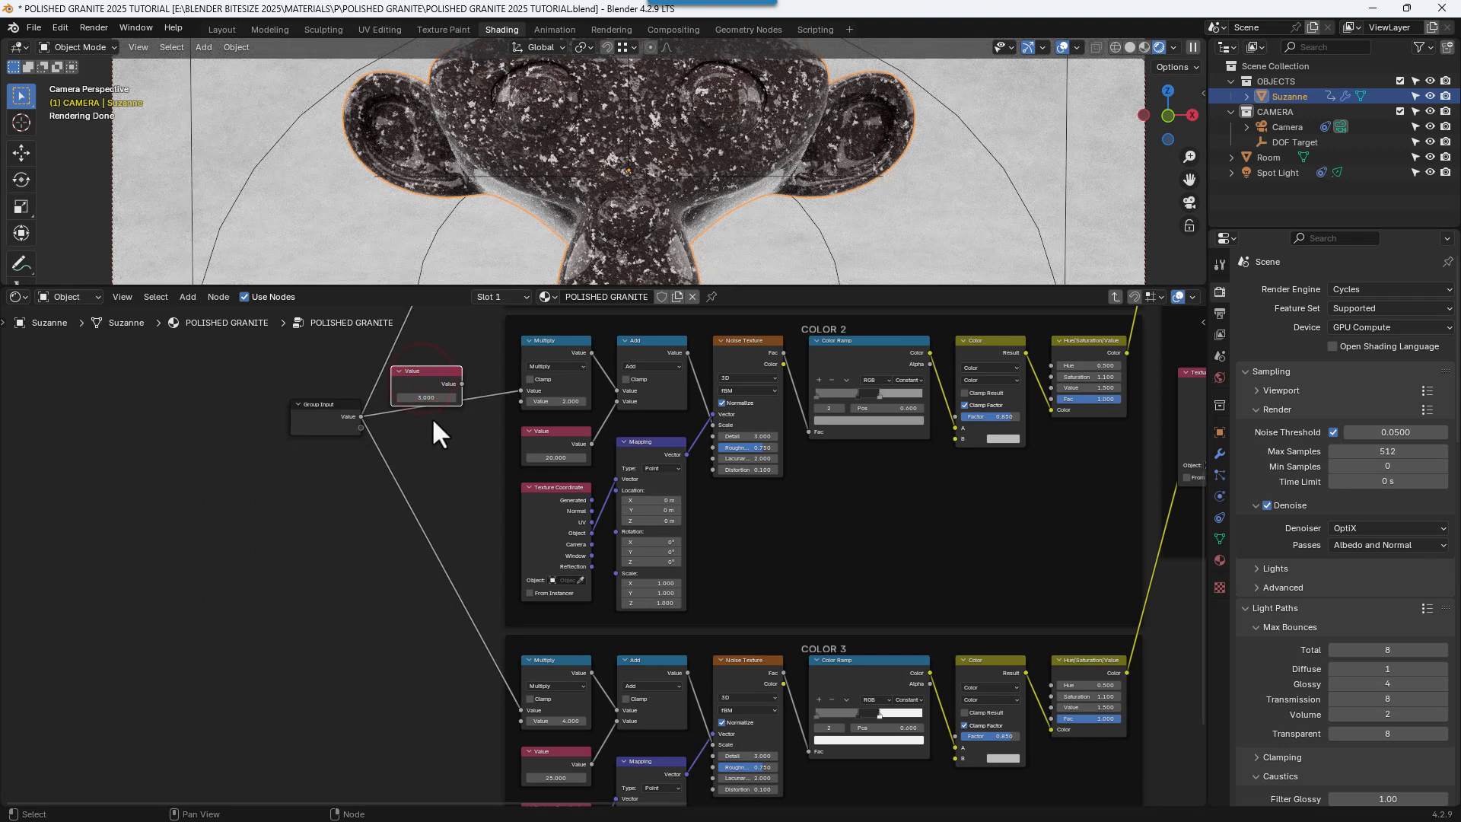
key("x")
- Rename the group's Value input socket to PATTERN SCALE
left_click(304, 419)
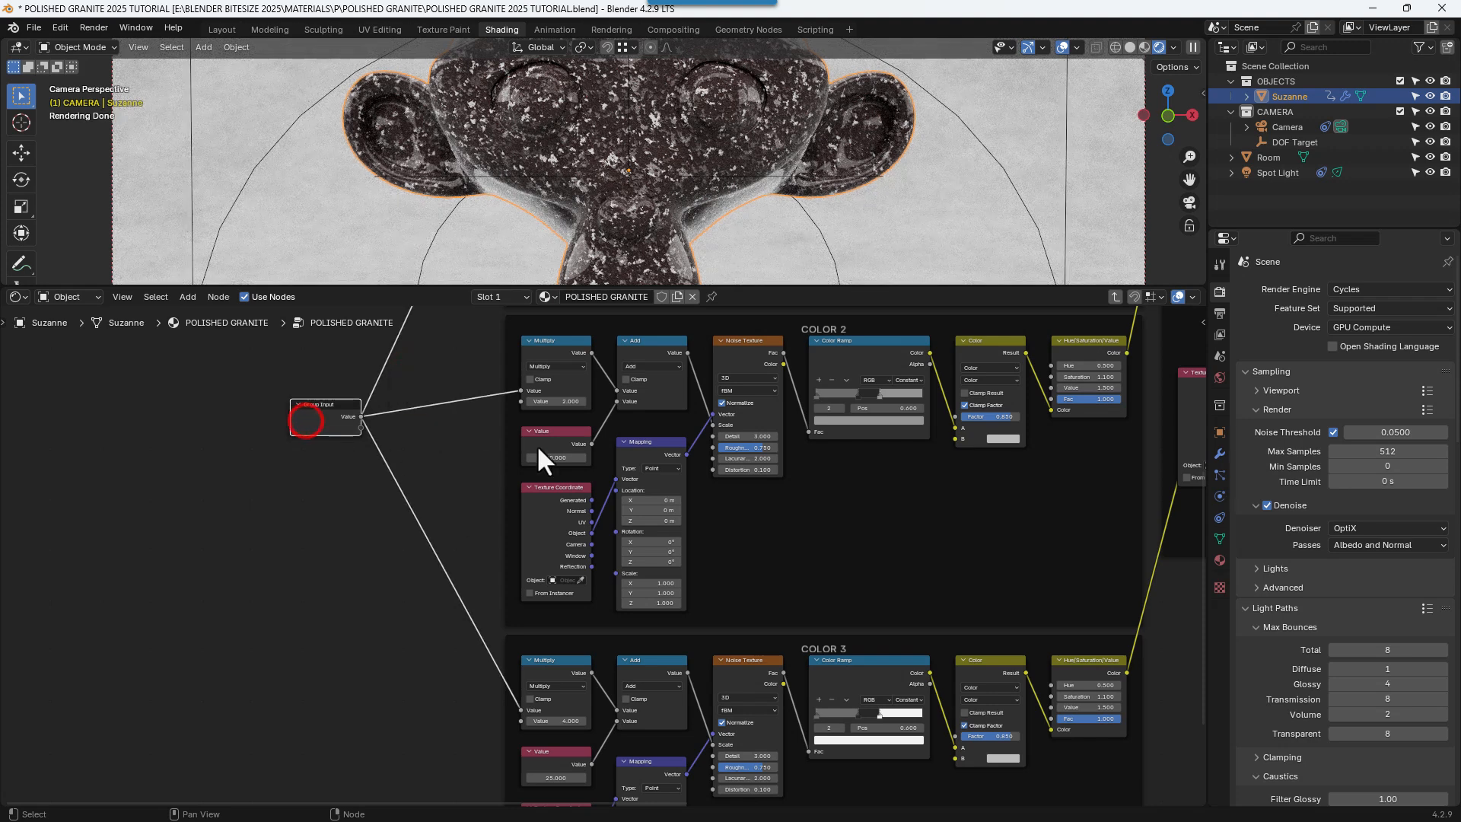
key("n")
scroll(229, 500, "up", 4)
middle_click_drag(218, 472, 618, 635)
scroll(573, 577, "up", 4)
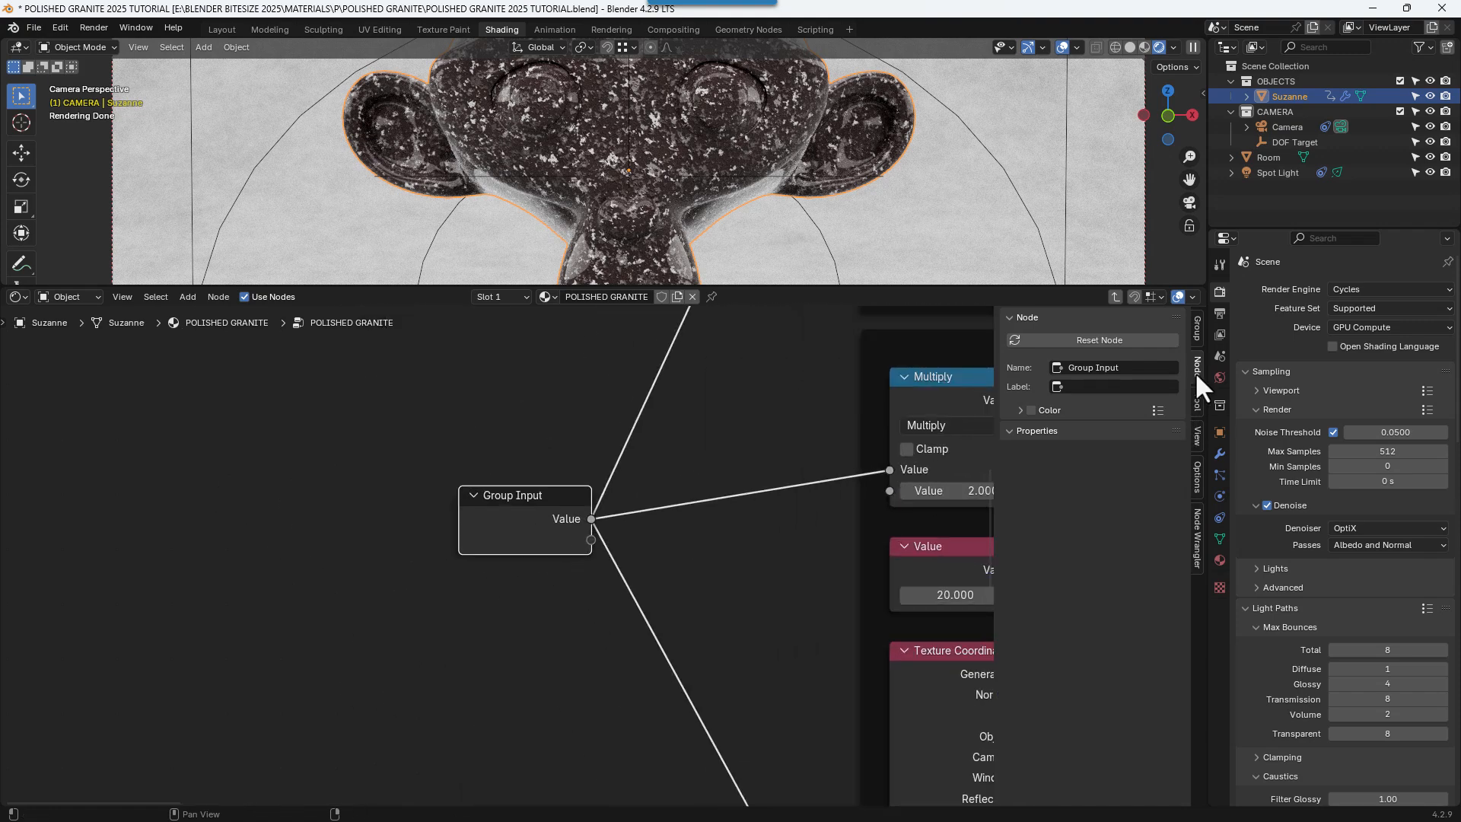
left_click(1195, 337)
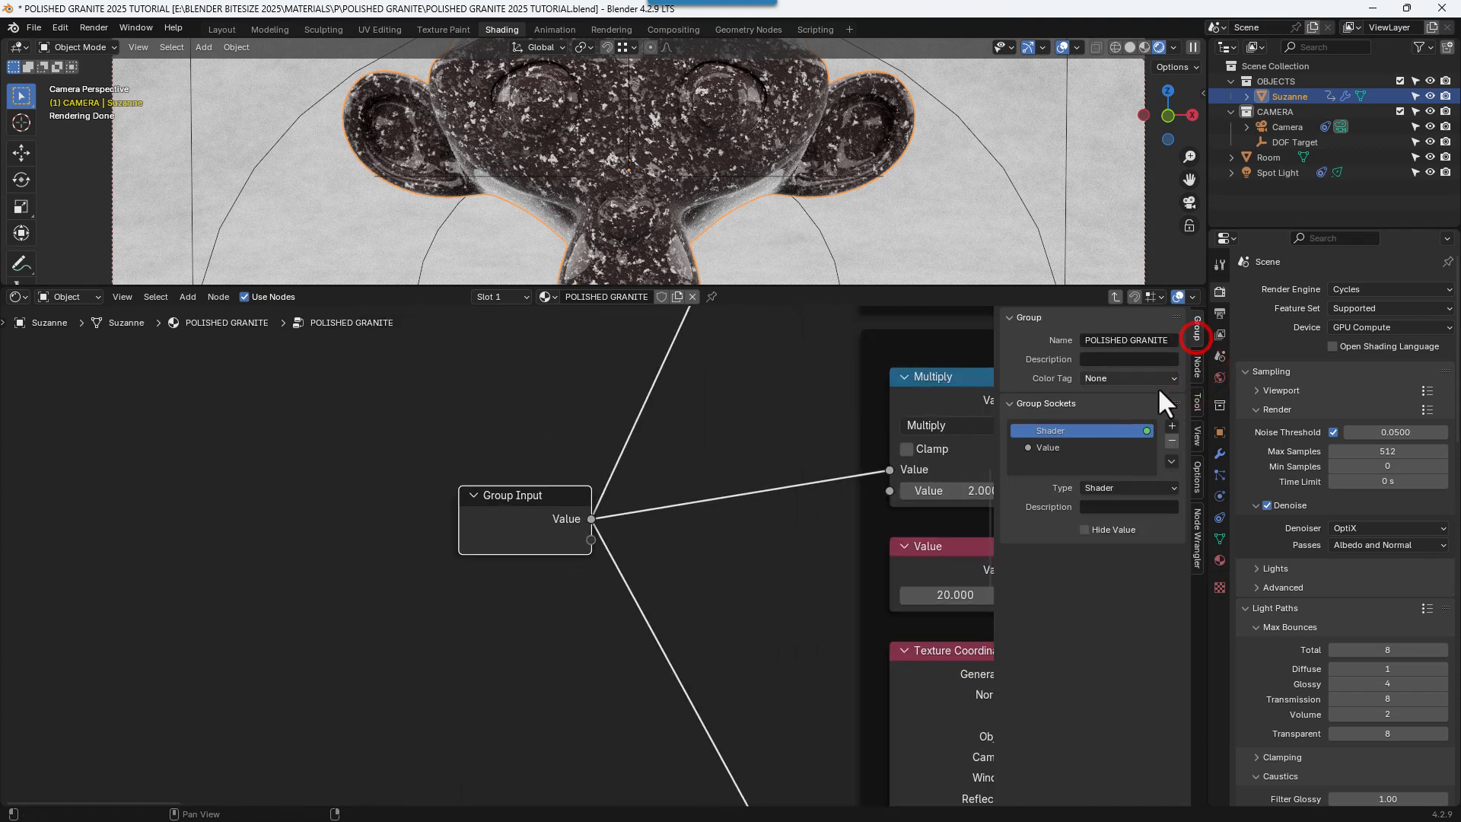
left_click(1036, 446)
double_click(1050, 447)
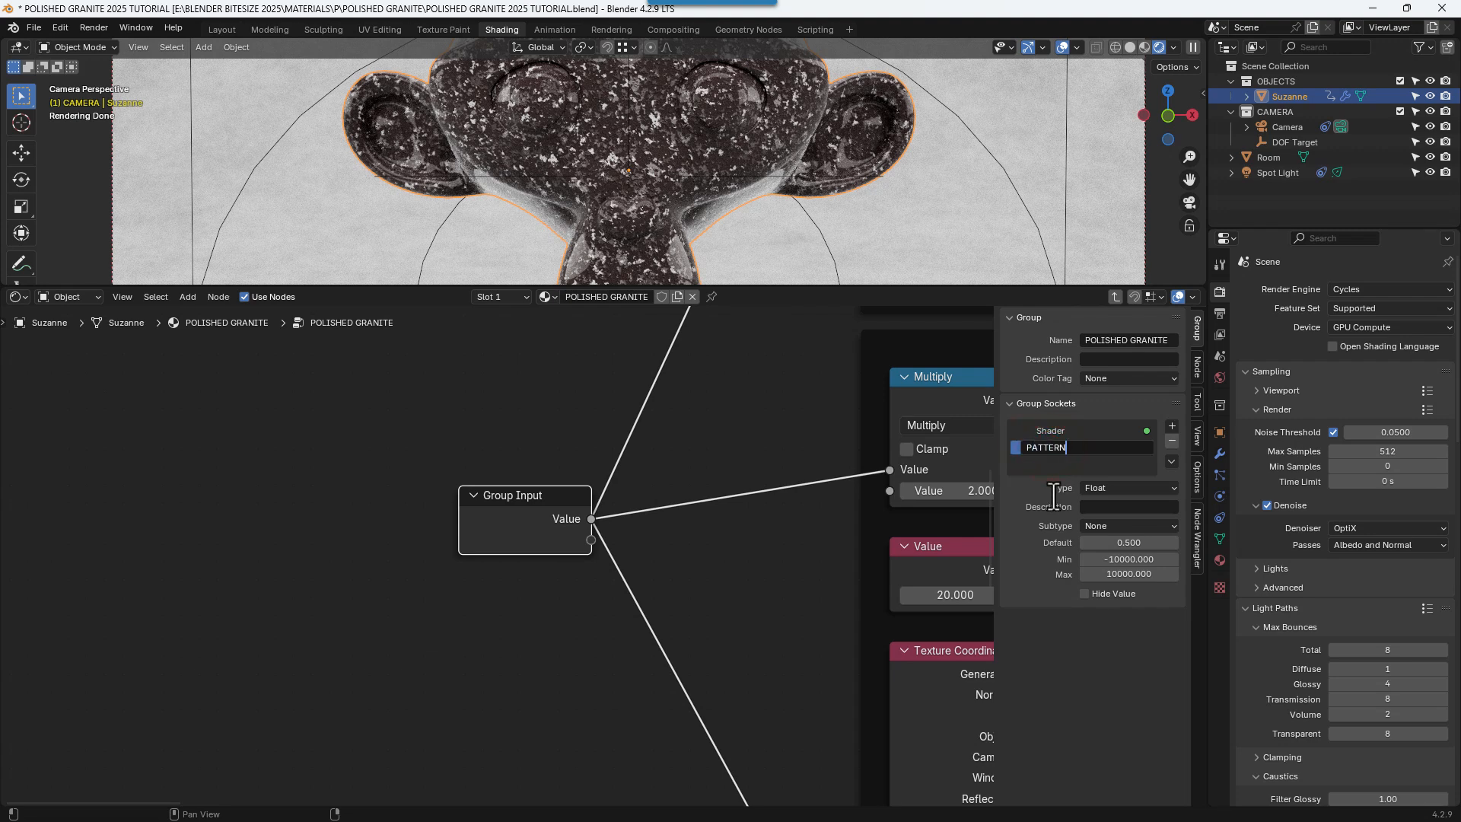
type("PATTERN SCALE")
key("Return")
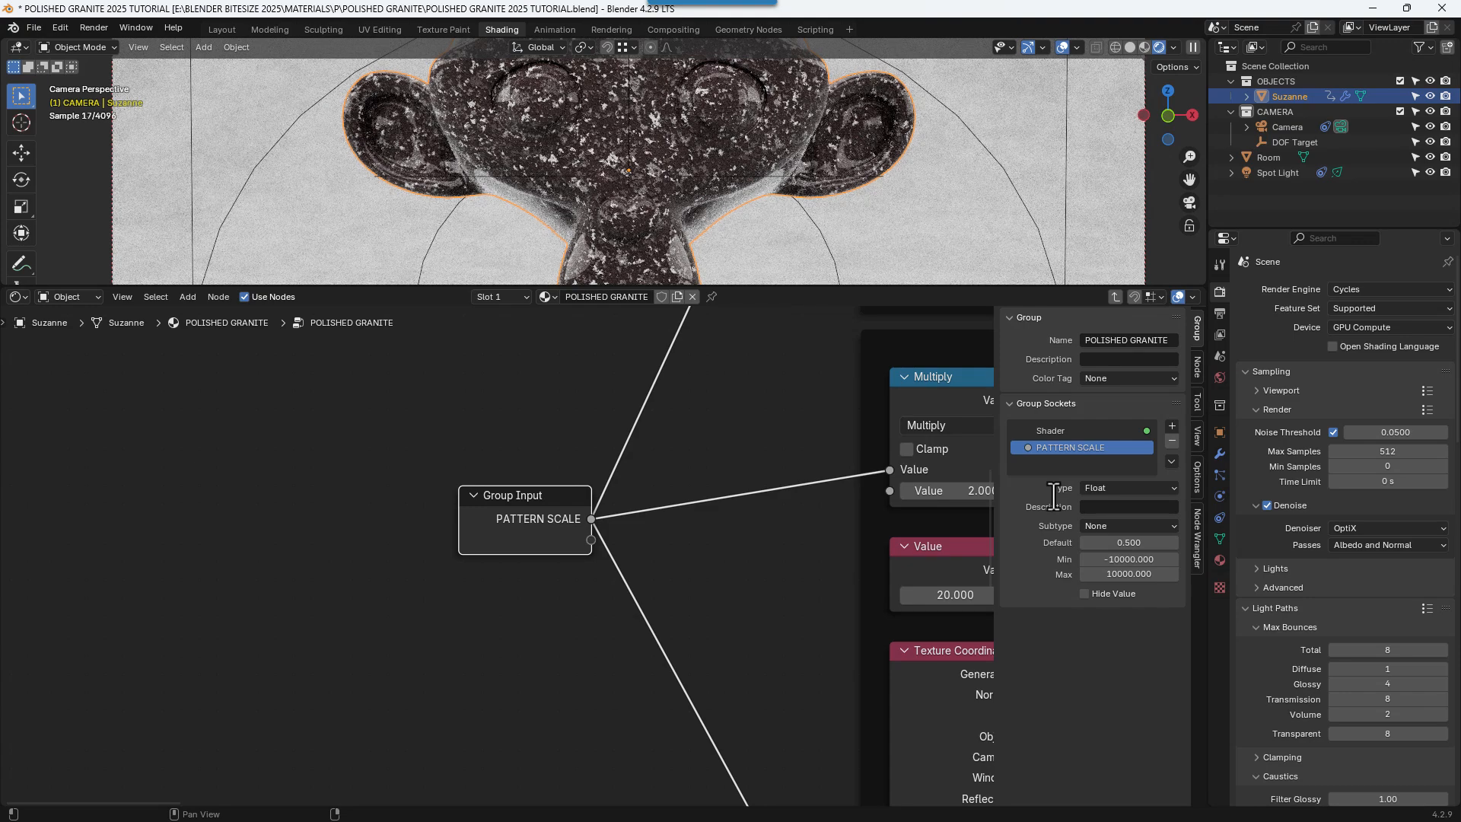
- Set the default of the PATTERN SCALE socket to 3 and save the file
left_click(1110, 542)
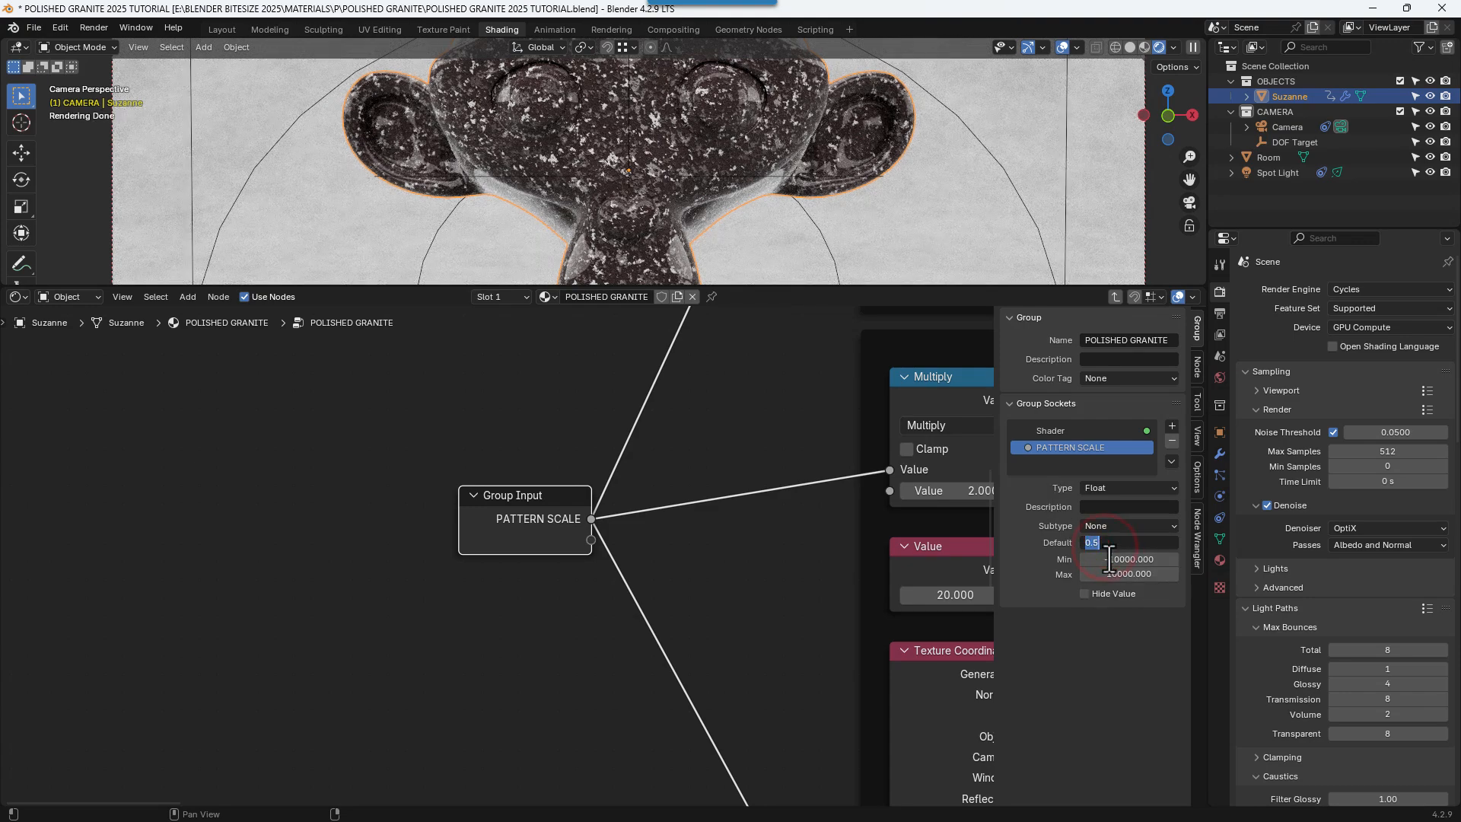
type("3")
key("Return")
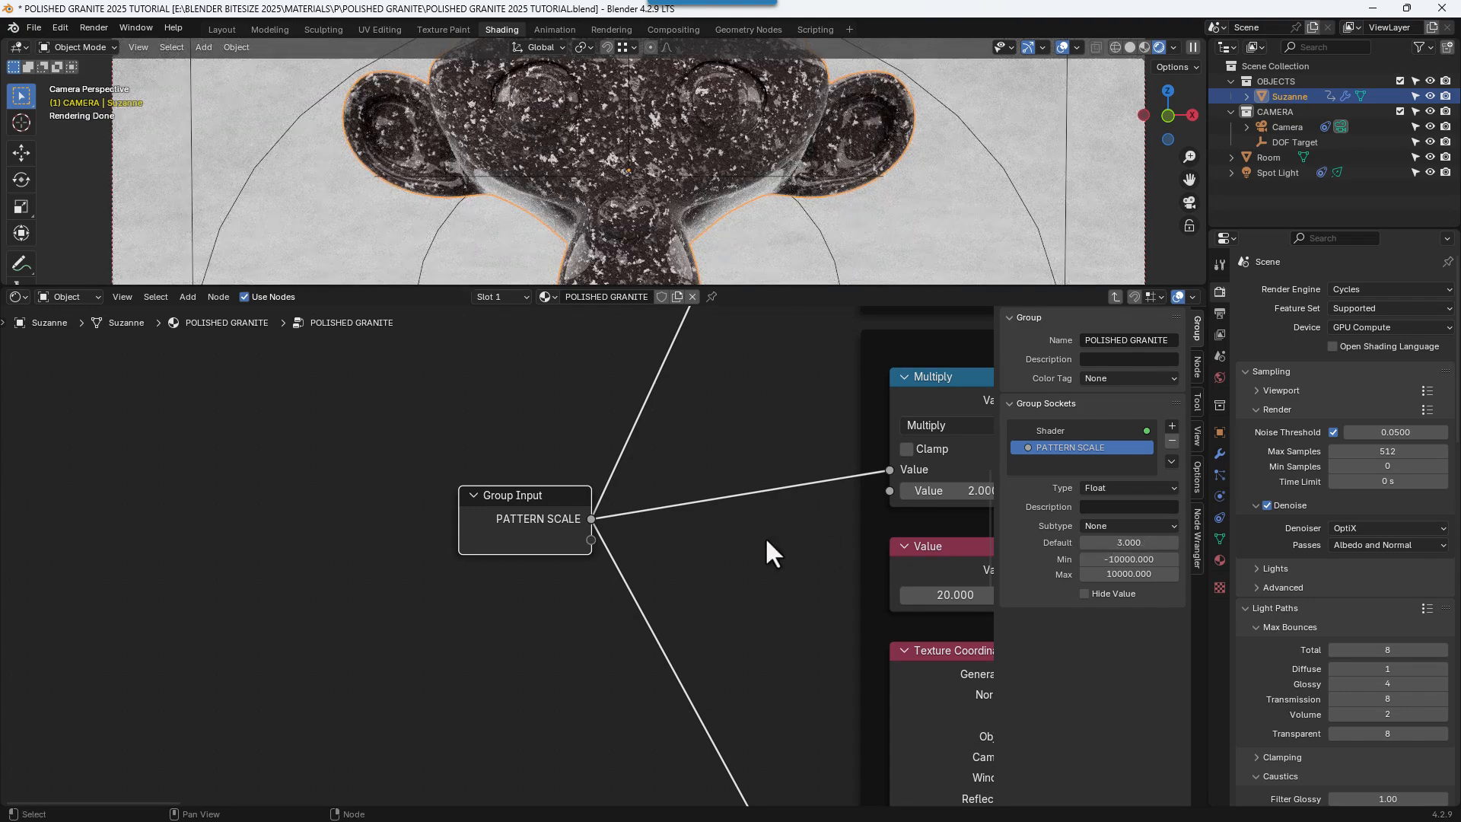
left_click(765, 536)
key("ctrl+s")
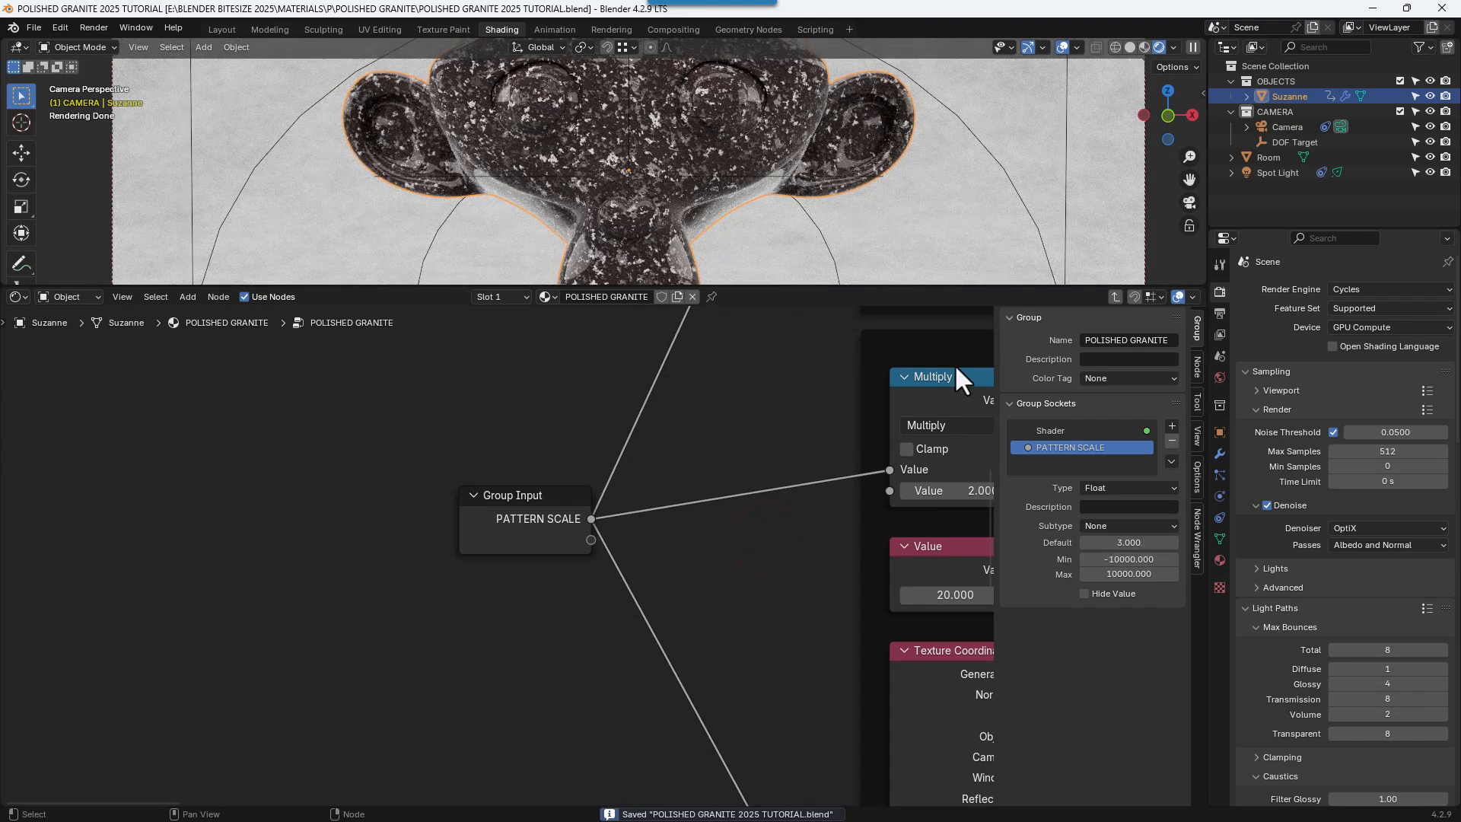
- Leave the group, set PATTERN SCALE on the POLISHED GRANITE node to 3, and save the file
left_click(1114, 296)
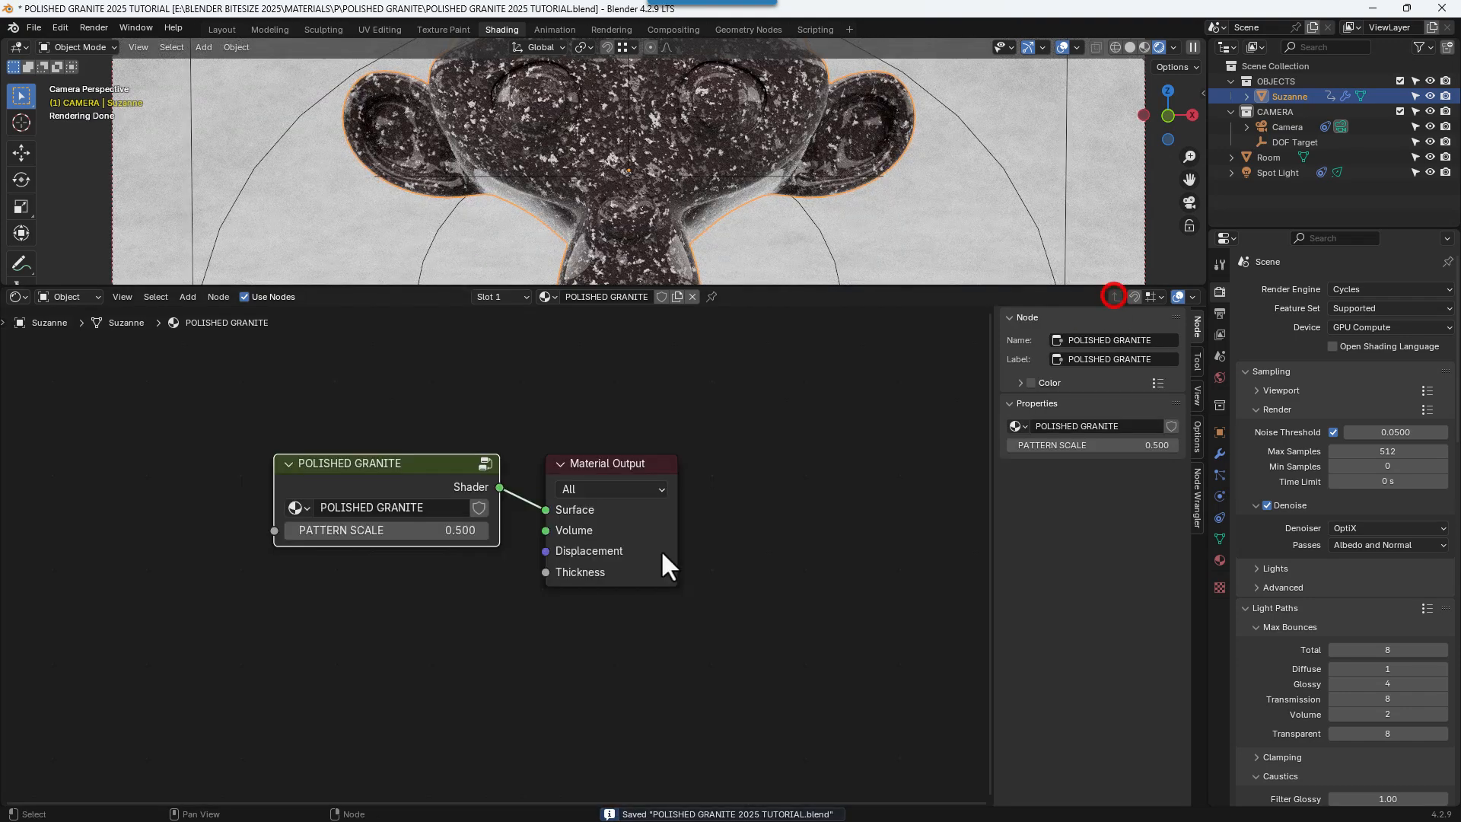
left_click(429, 536)
type("3")
key("Return")
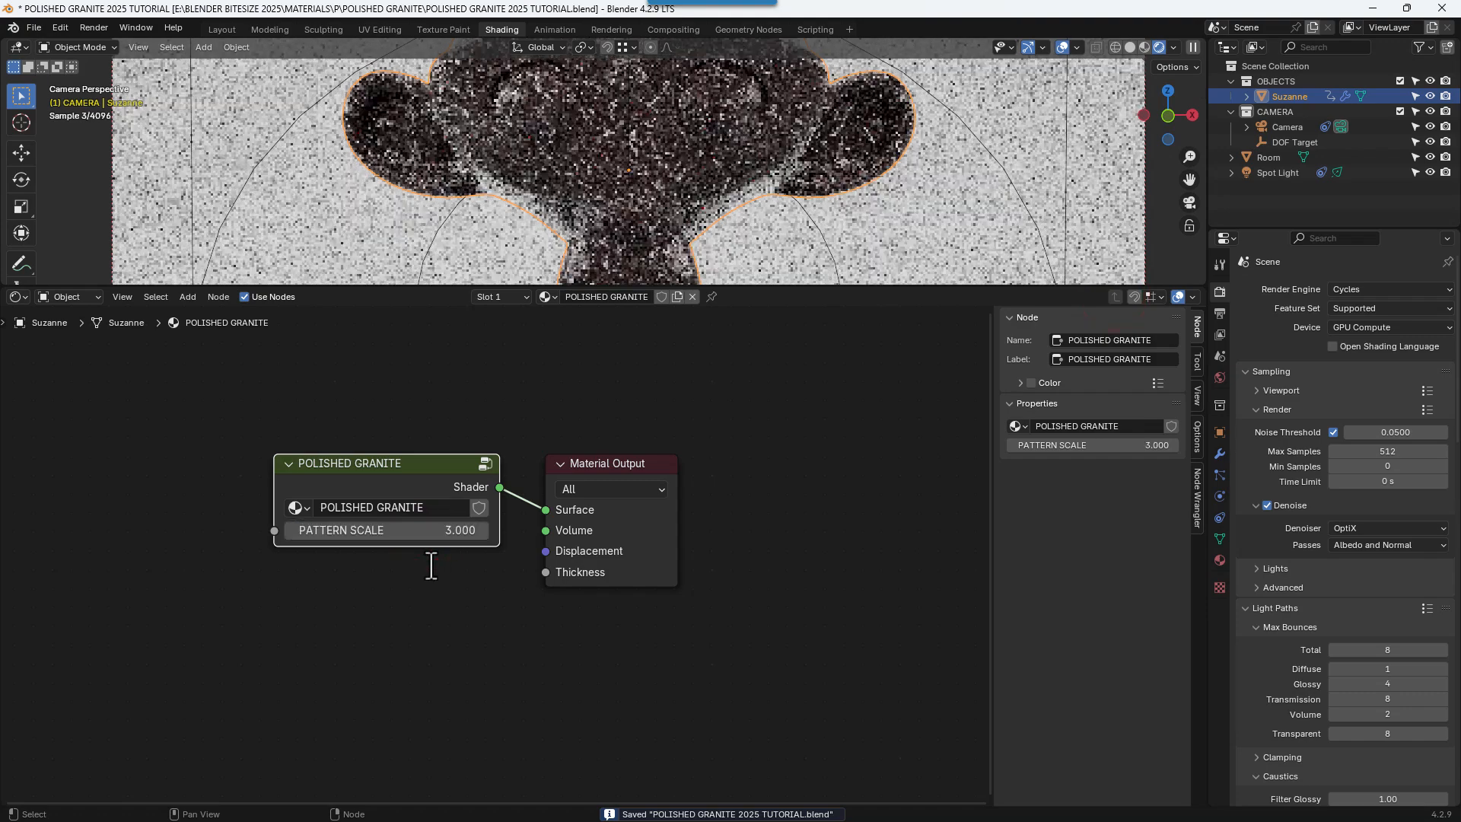
key("ctrl+s")
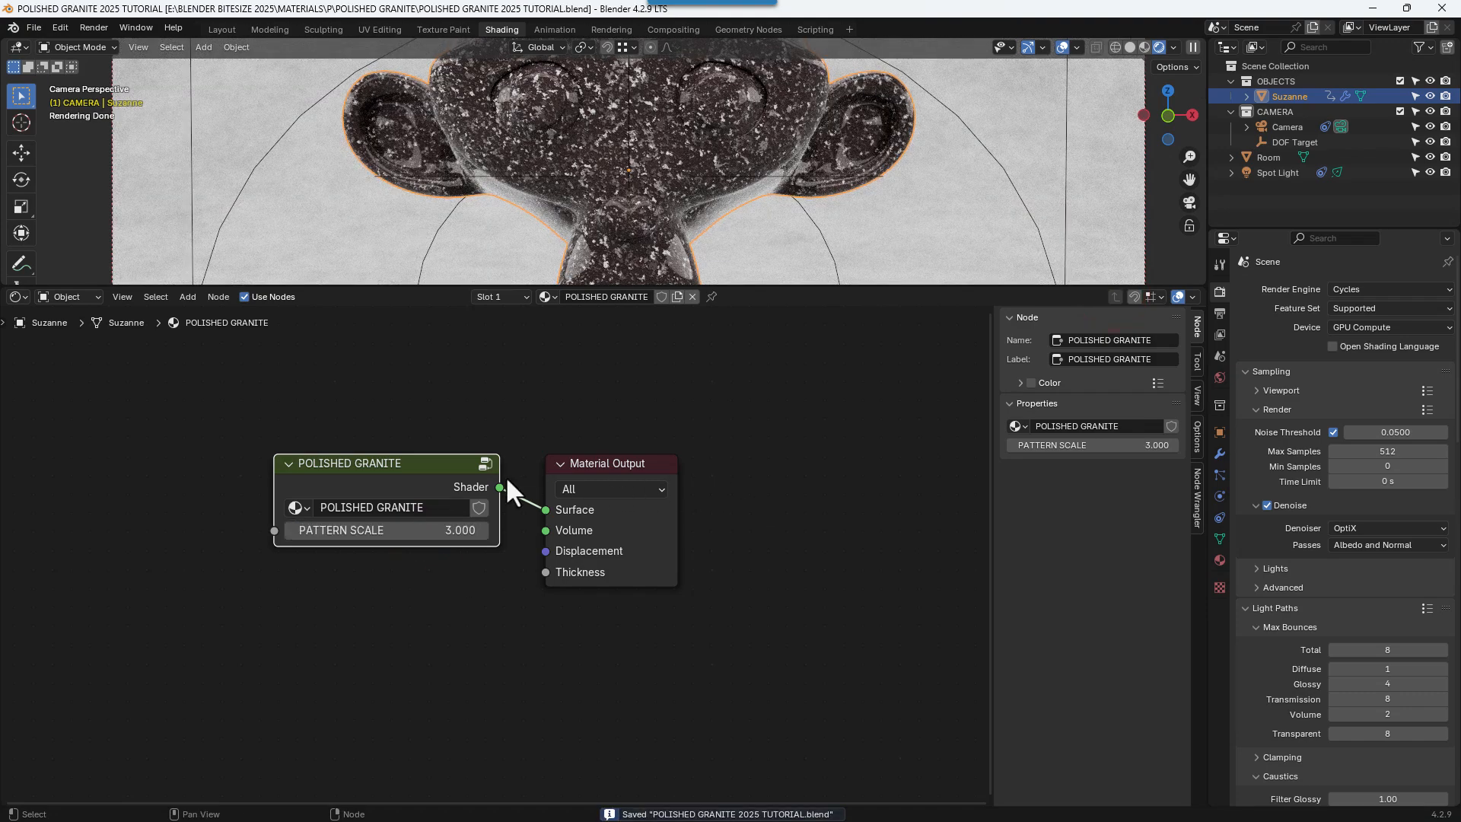
- Reopen the POLISHED GRANITE group and place a new Group Input node below the Color Ramp in the COLOR 1 frame
left_click(485, 462)
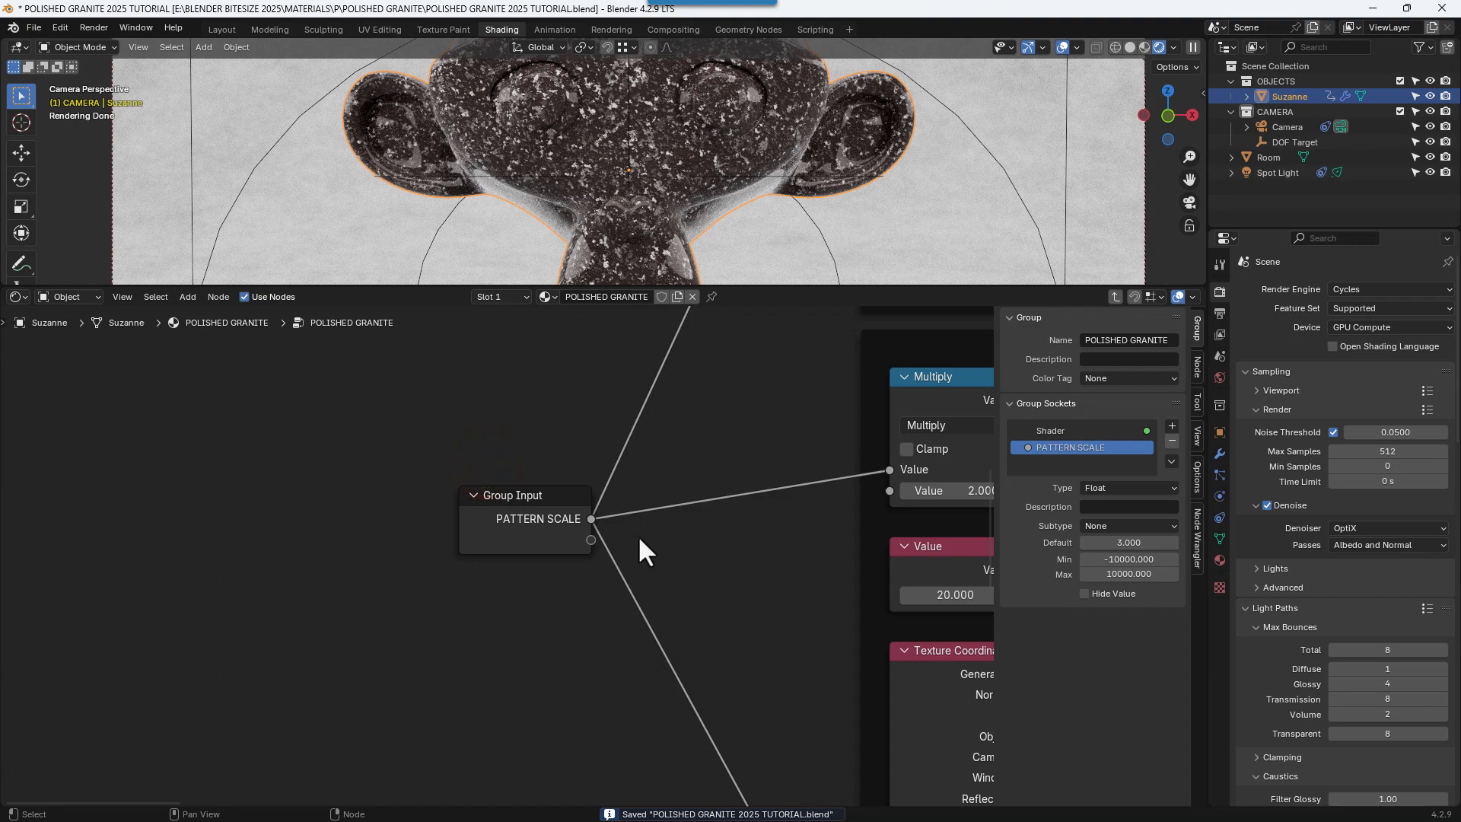
key("ctrl+s")
scroll(719, 533, "down", 11)
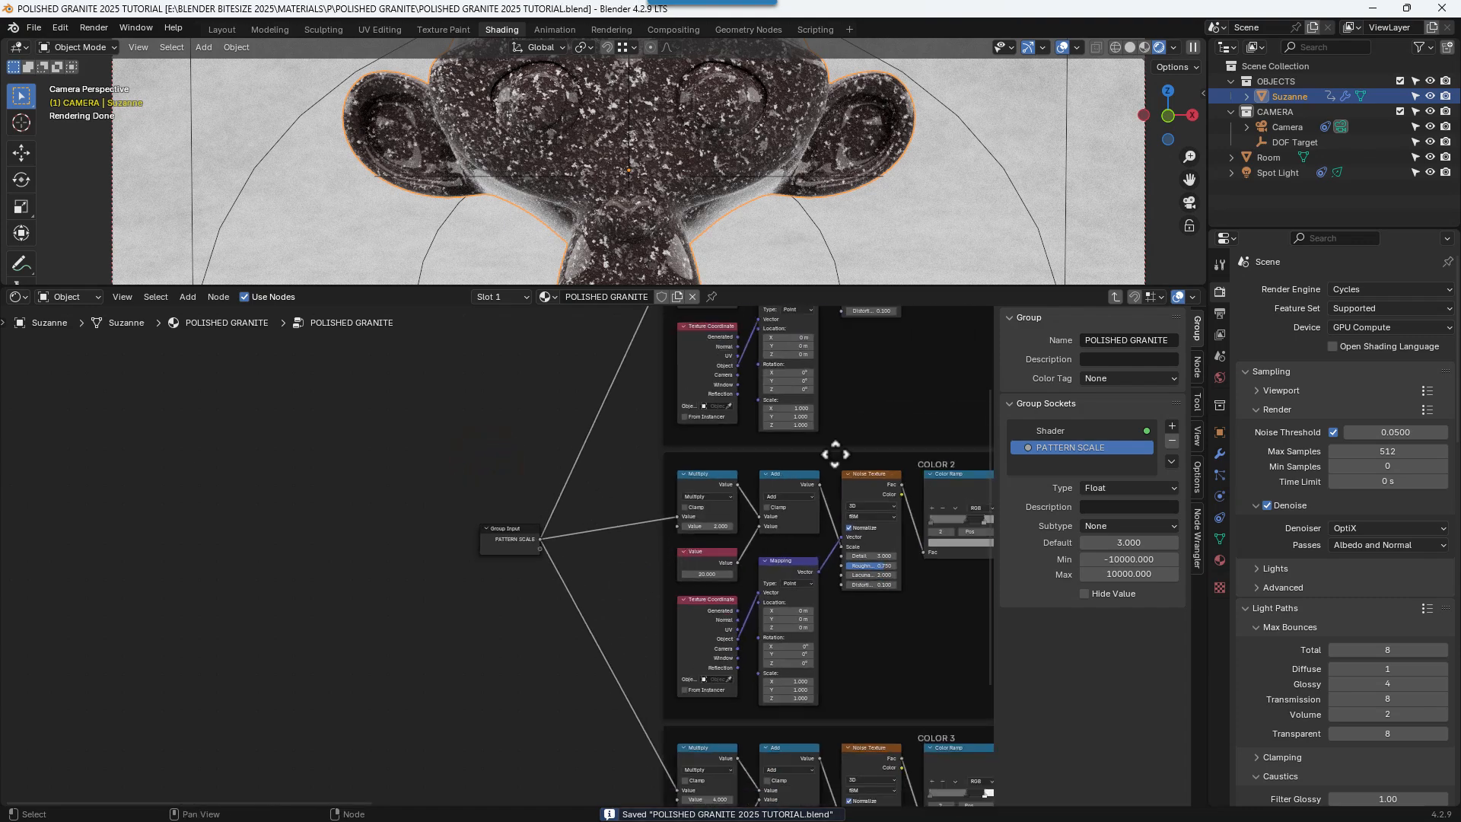
middle_click_drag(835, 454, 629, 532)
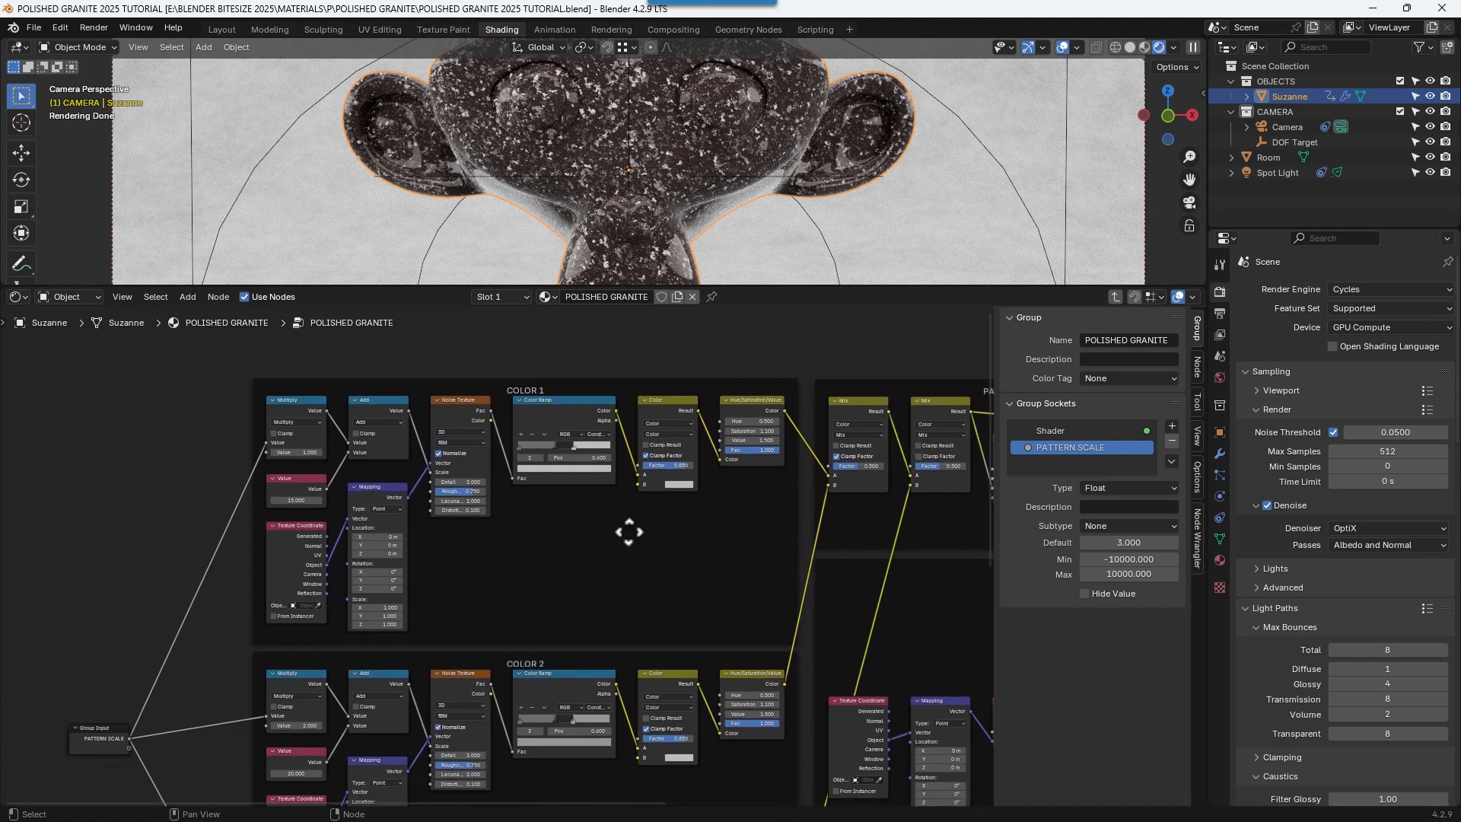
scroll(629, 530, "up", 3)
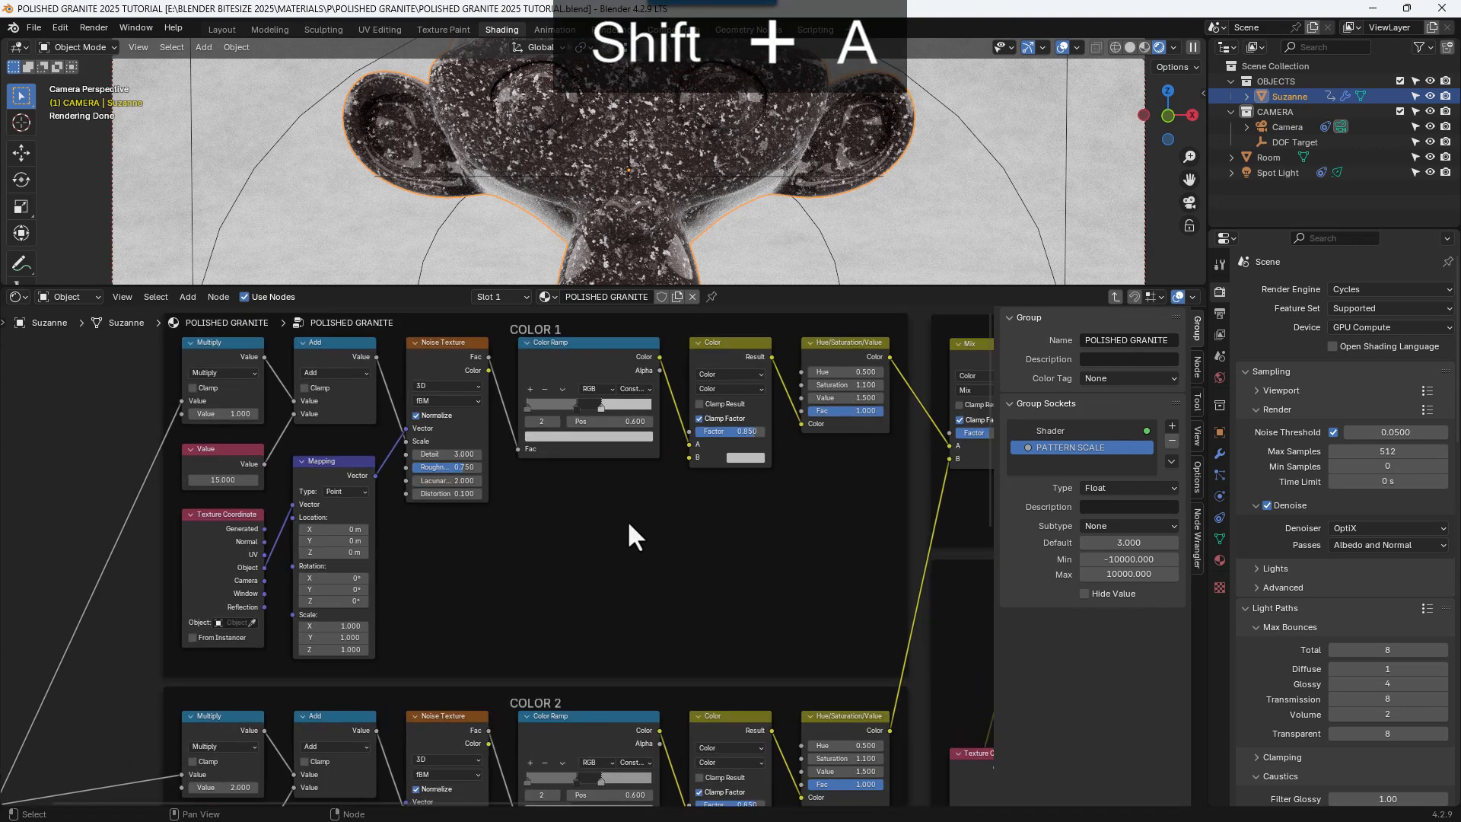
key("shift+a")
type("GROUP")
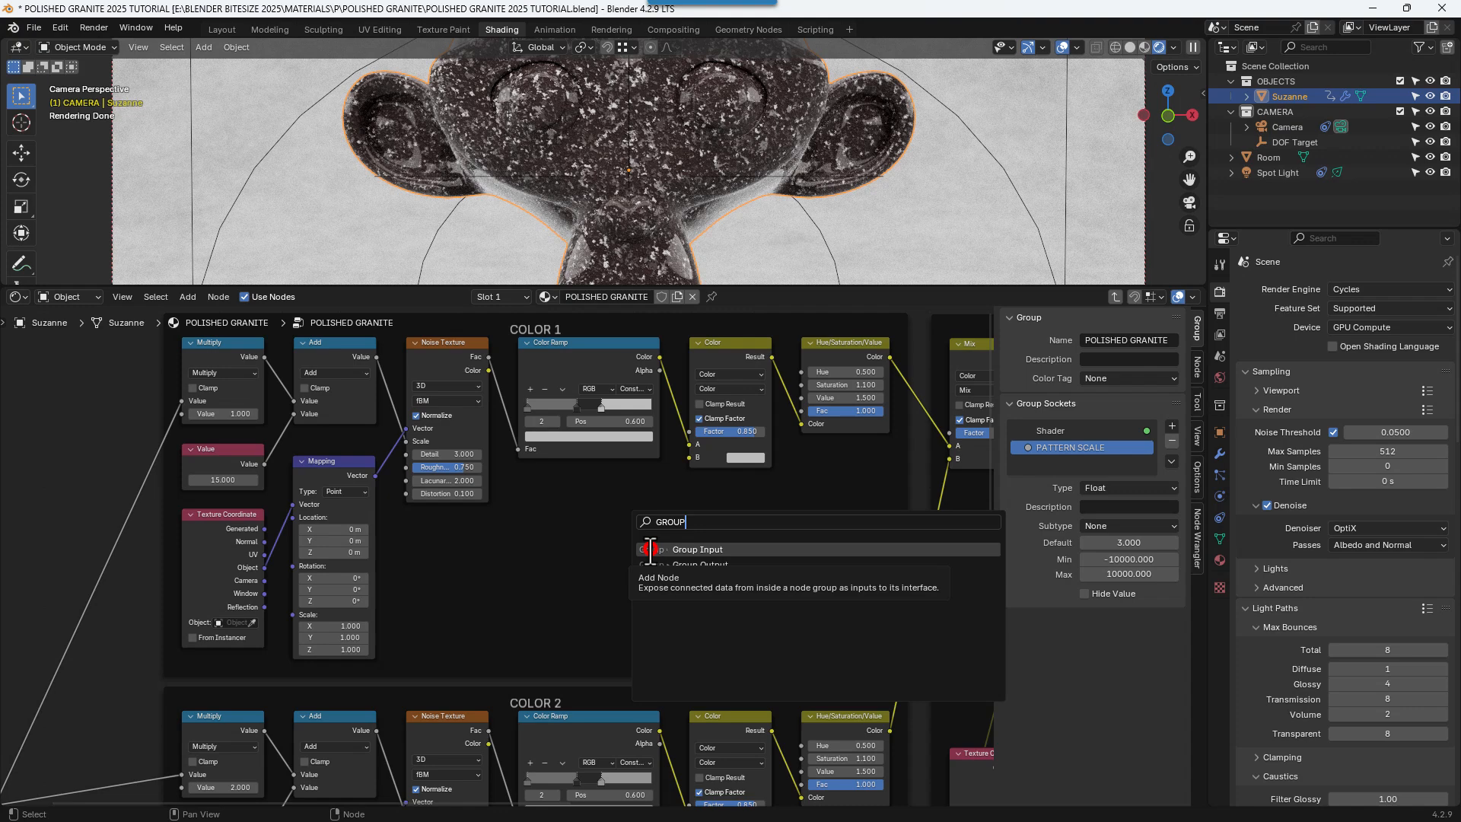
key("Return")
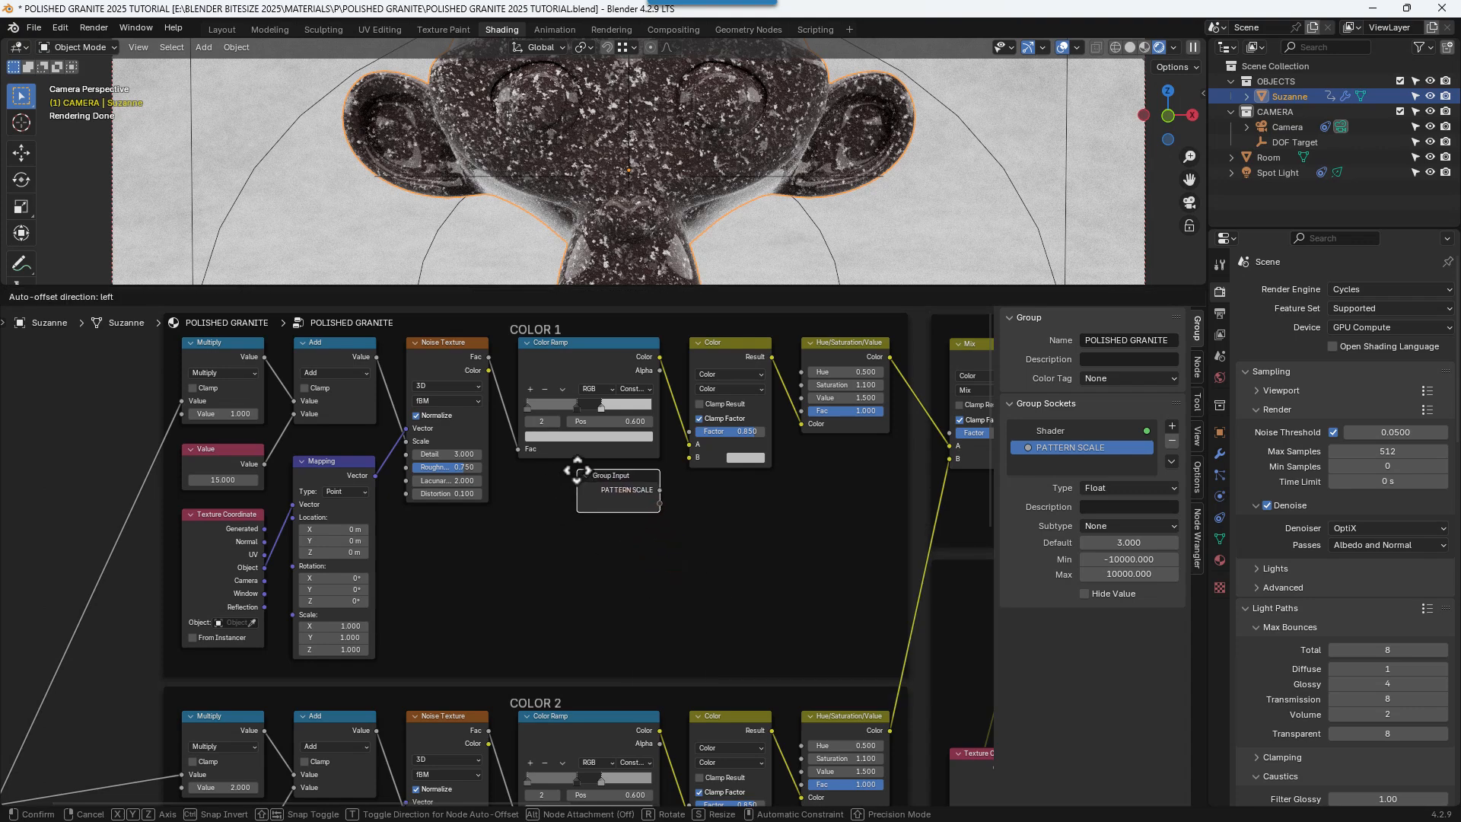
left_click(576, 469)
- Connect the new Group Input's empty socket to input B of COLOR 1's Color mix node and name the socket COLOR 1
mouse_move(659, 504)
left_mouse_down()
mouse_move(675, 512)
mouse_move(690, 457)
left_mouse_up()
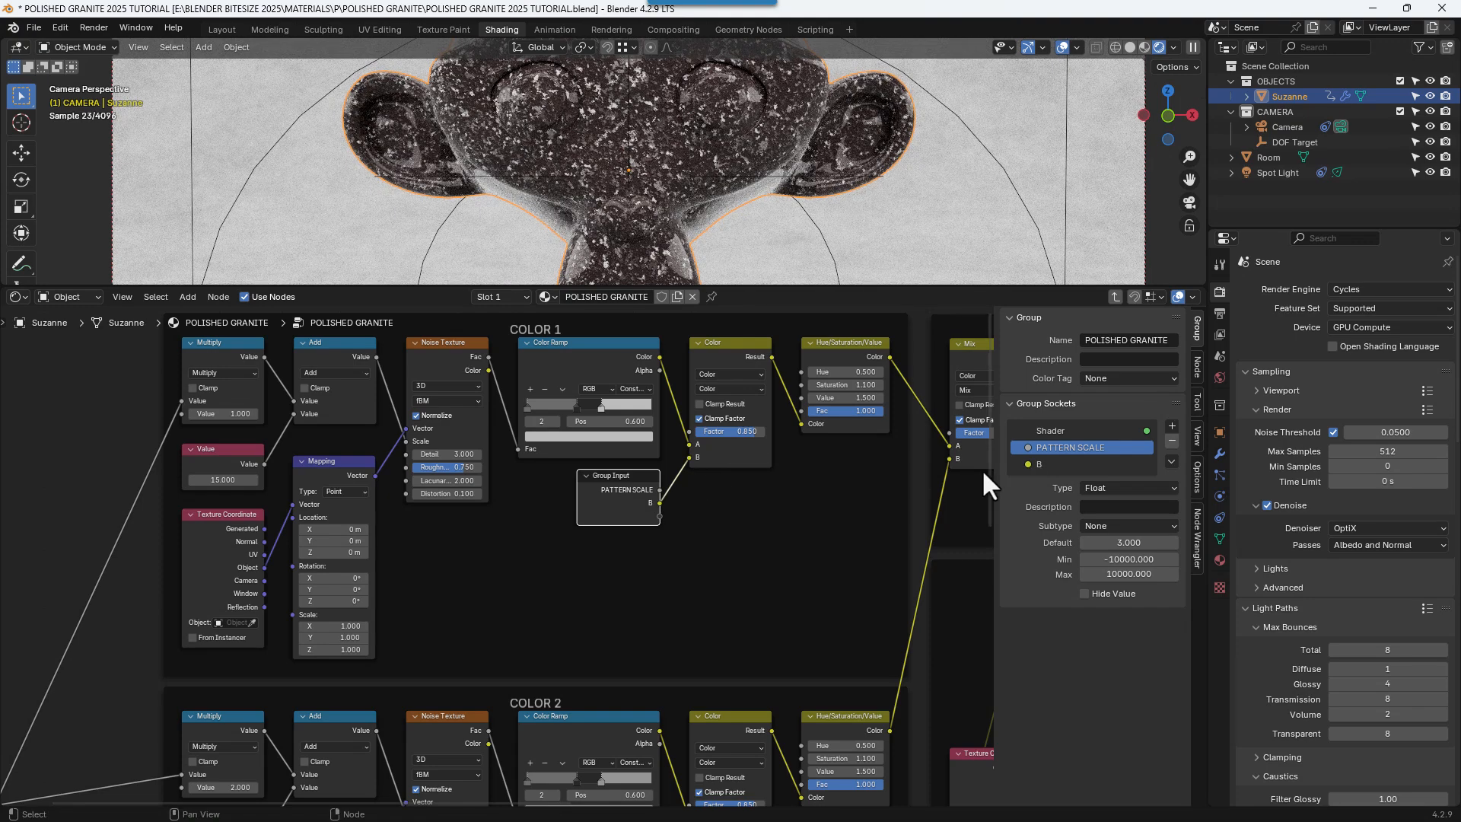
double_click(1038, 463)
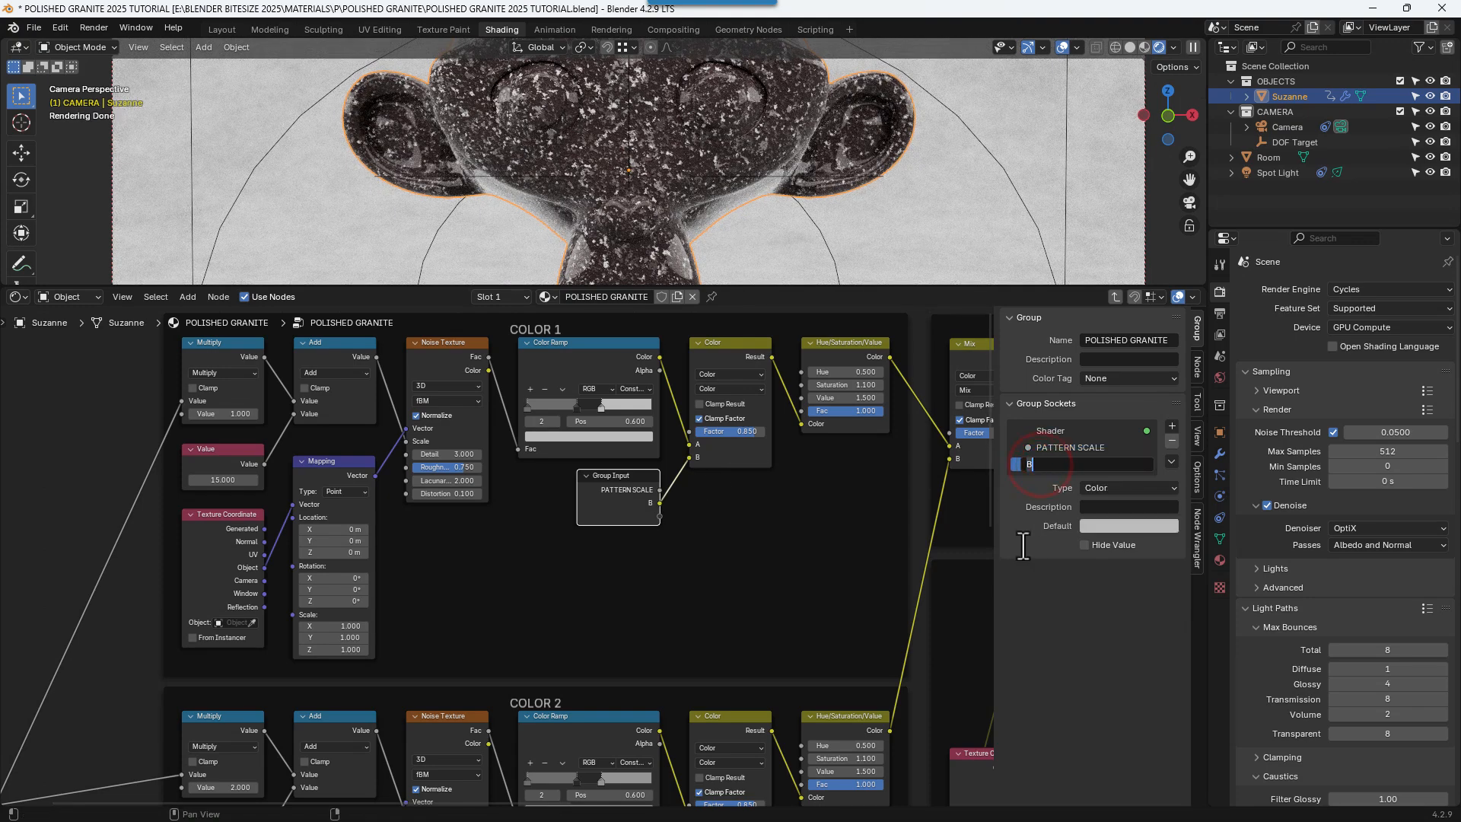
key("Return")
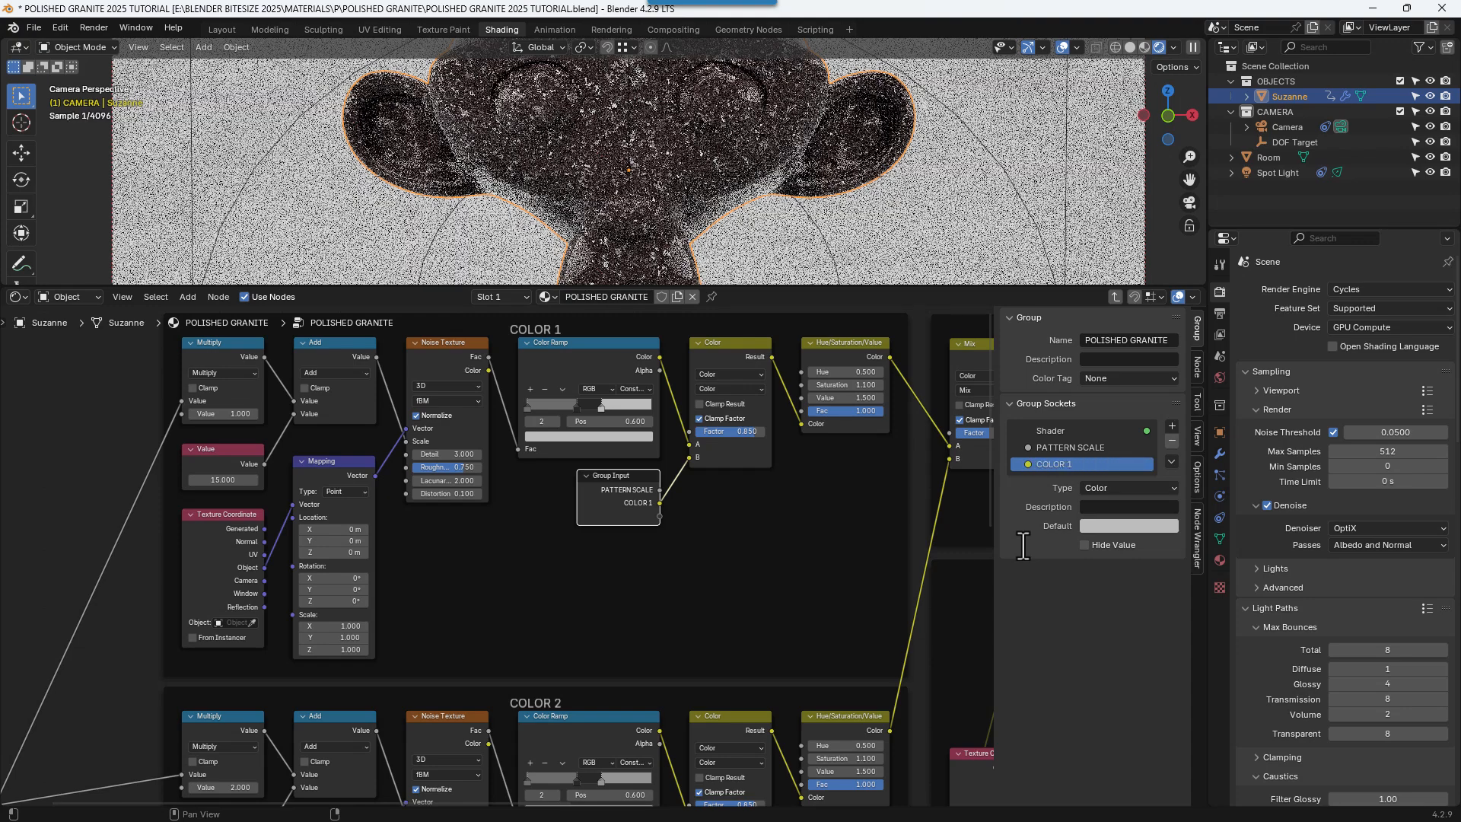
- Add another Group Input node below the Color Ramp in the COLOR 2 frame
scroll(718, 610, "down", 10, "shift")
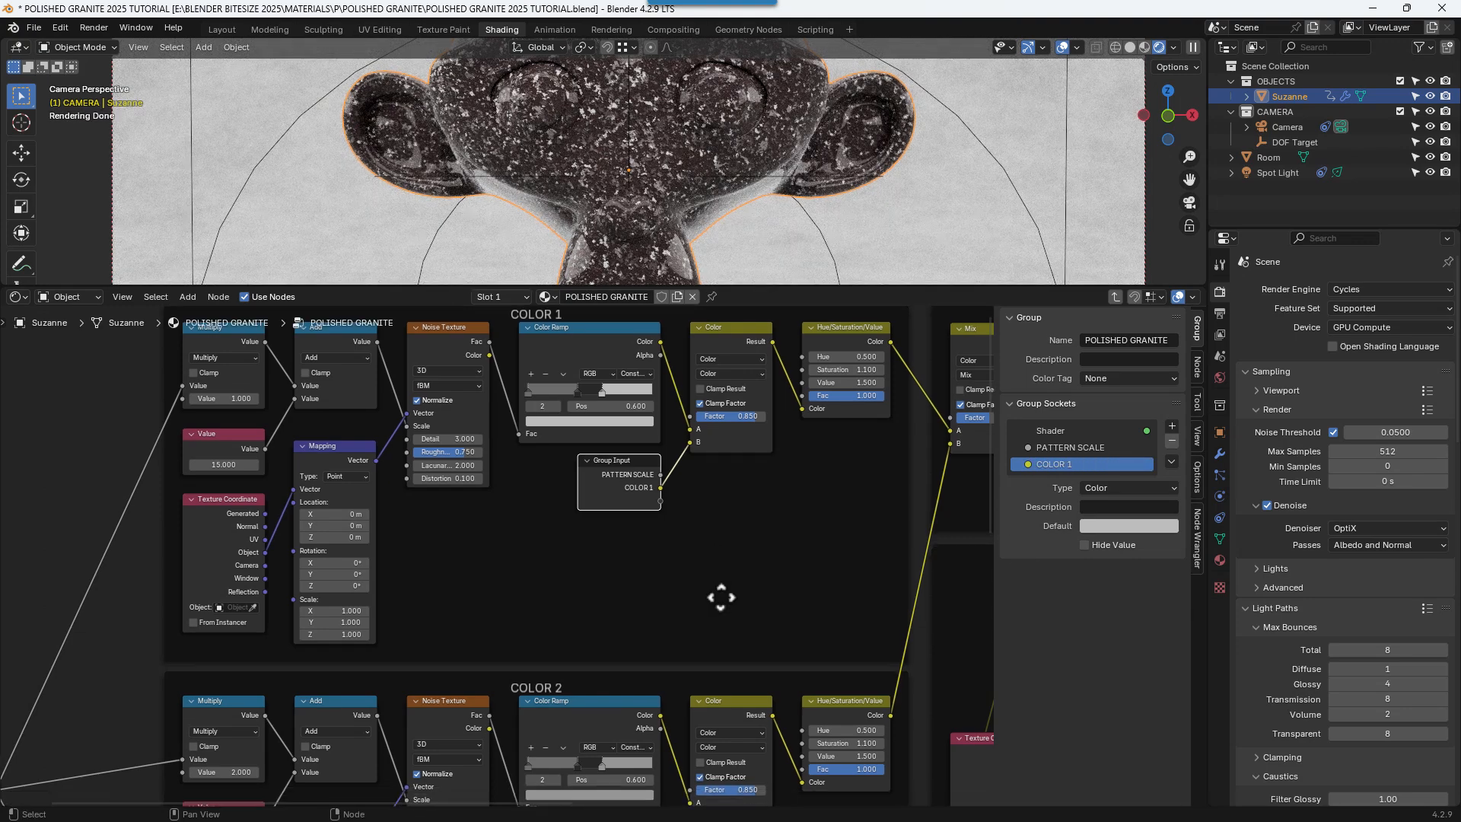
scroll(689, 628, "down", 2, "shift")
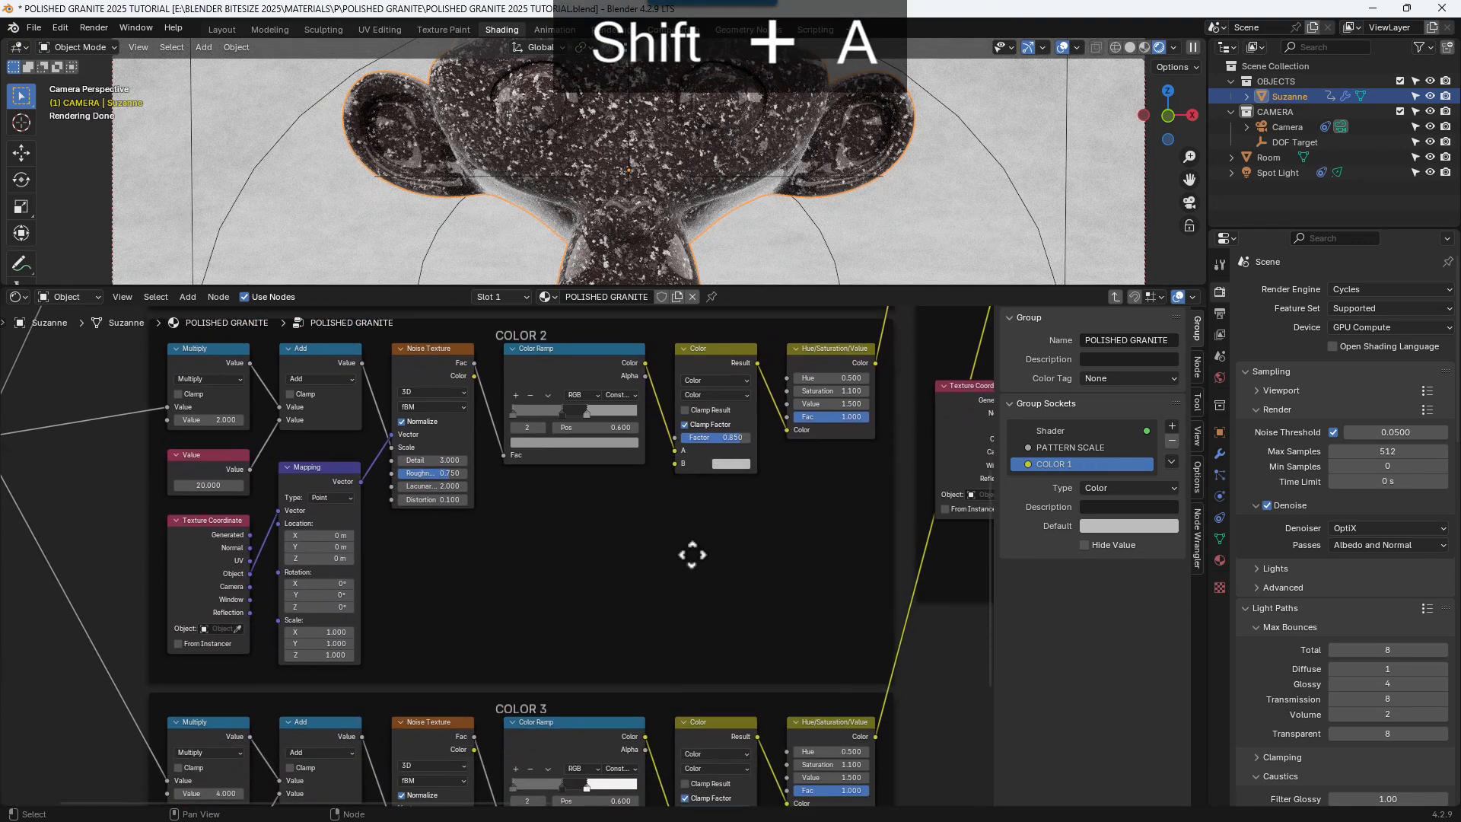
key("shift+a")
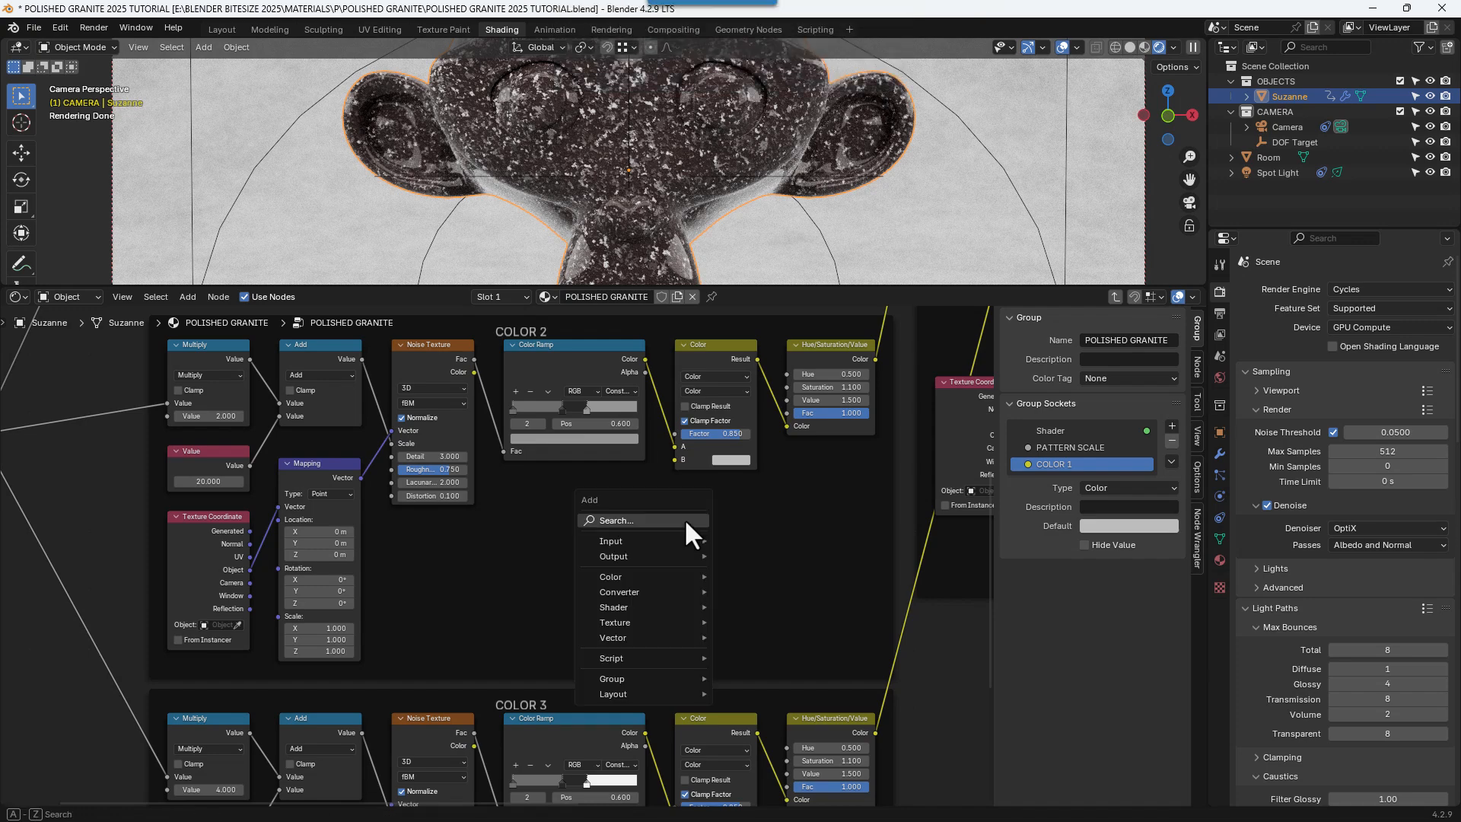
type("GR")
left_click(701, 547)
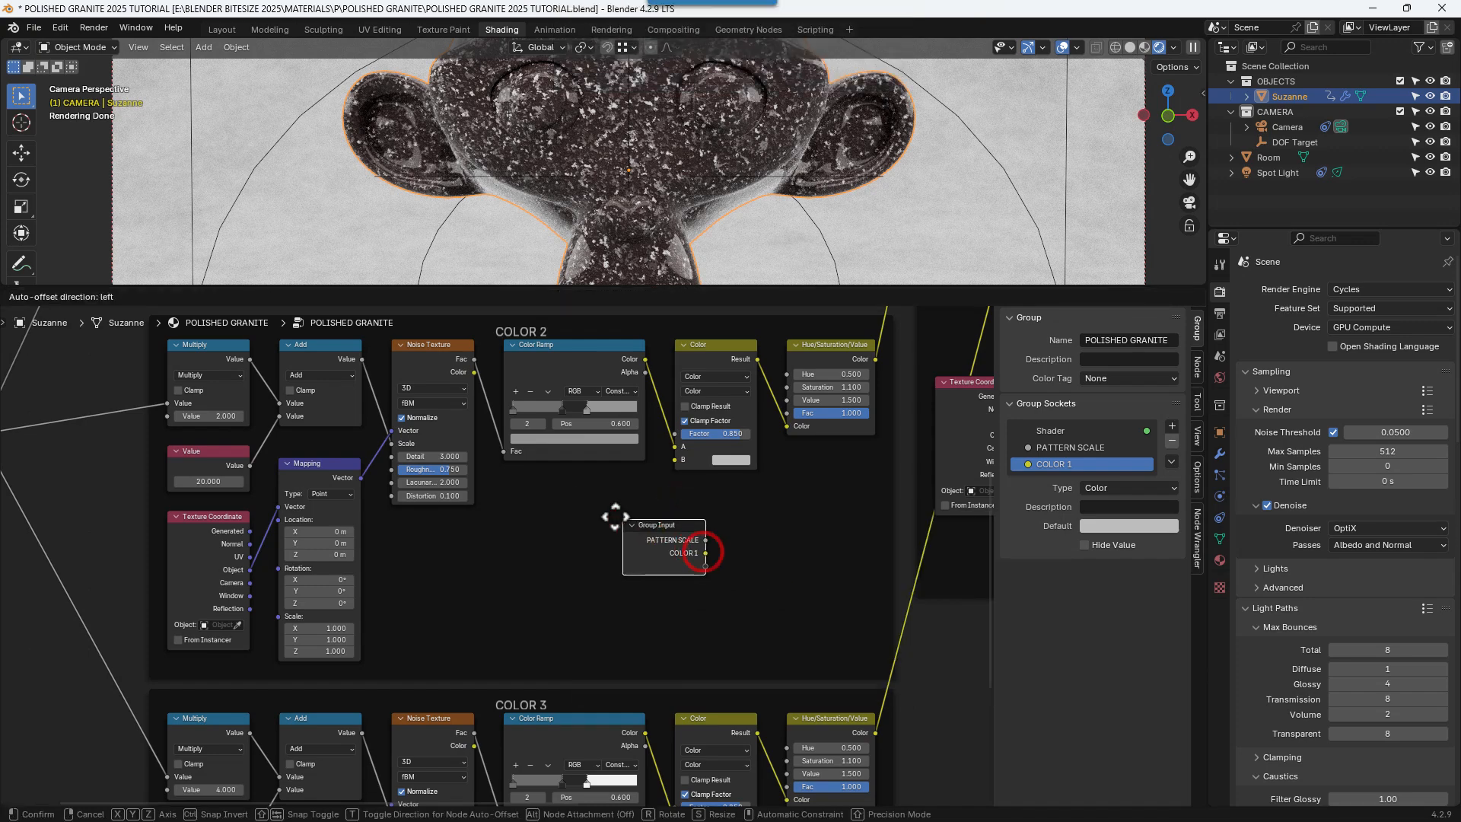
left_click(561, 473)
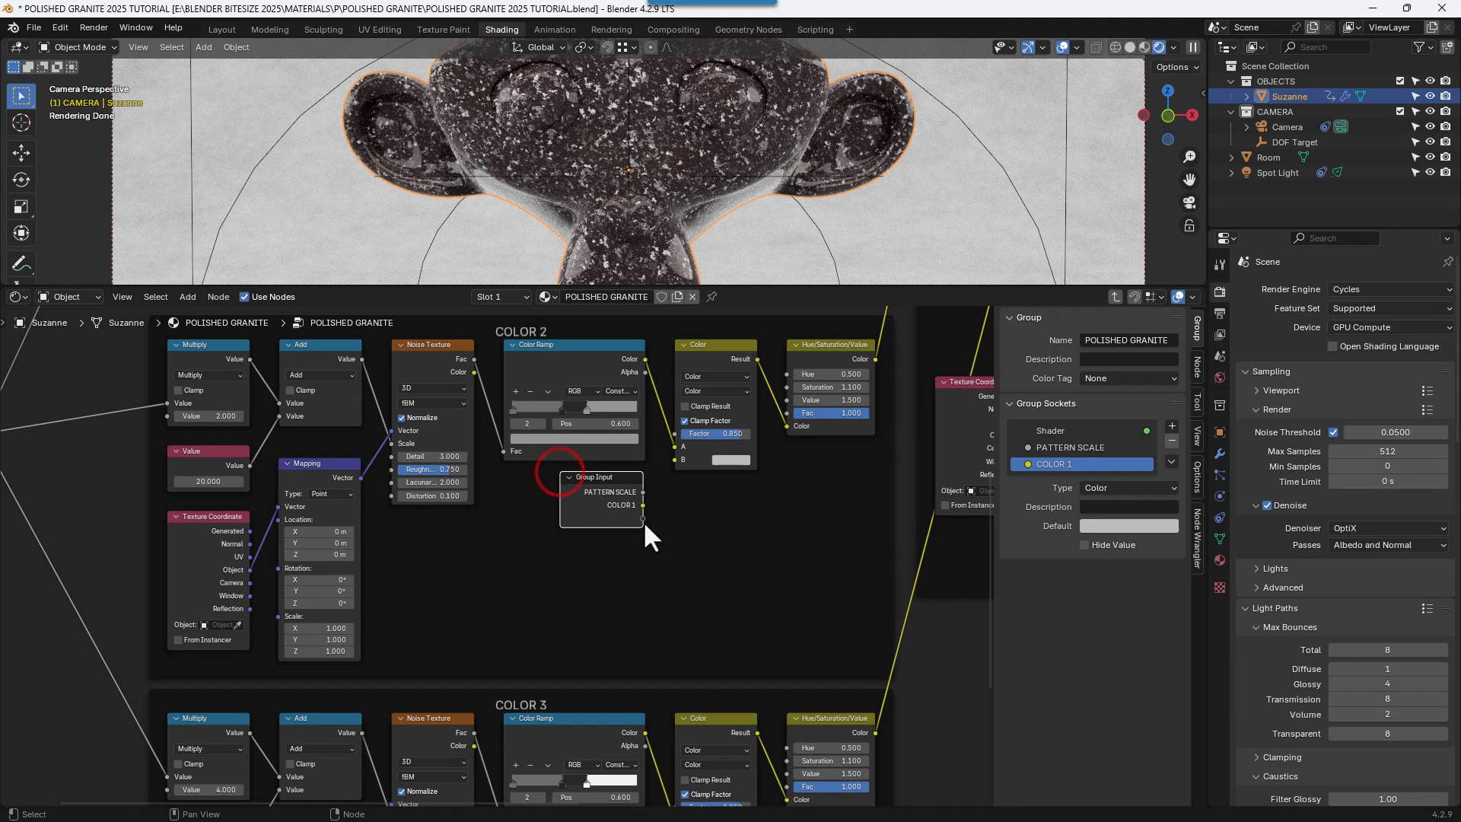
- Connect that Group Input's empty socket to input B of COLOR 2's Color mix node and name the socket COLOR 2
left_click_drag(643, 519, 675, 460)
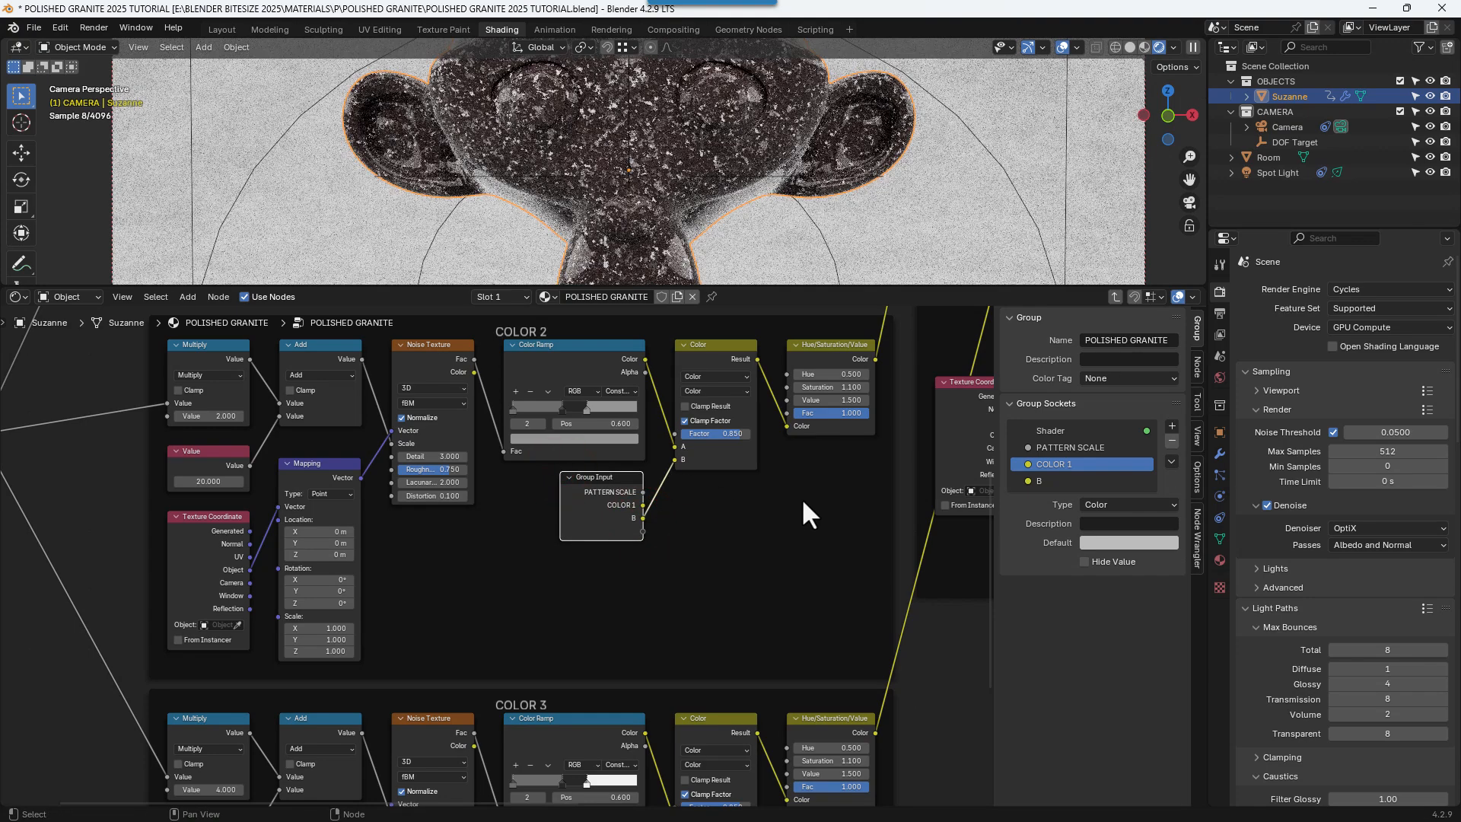
double_click(1038, 480)
type("COLO")
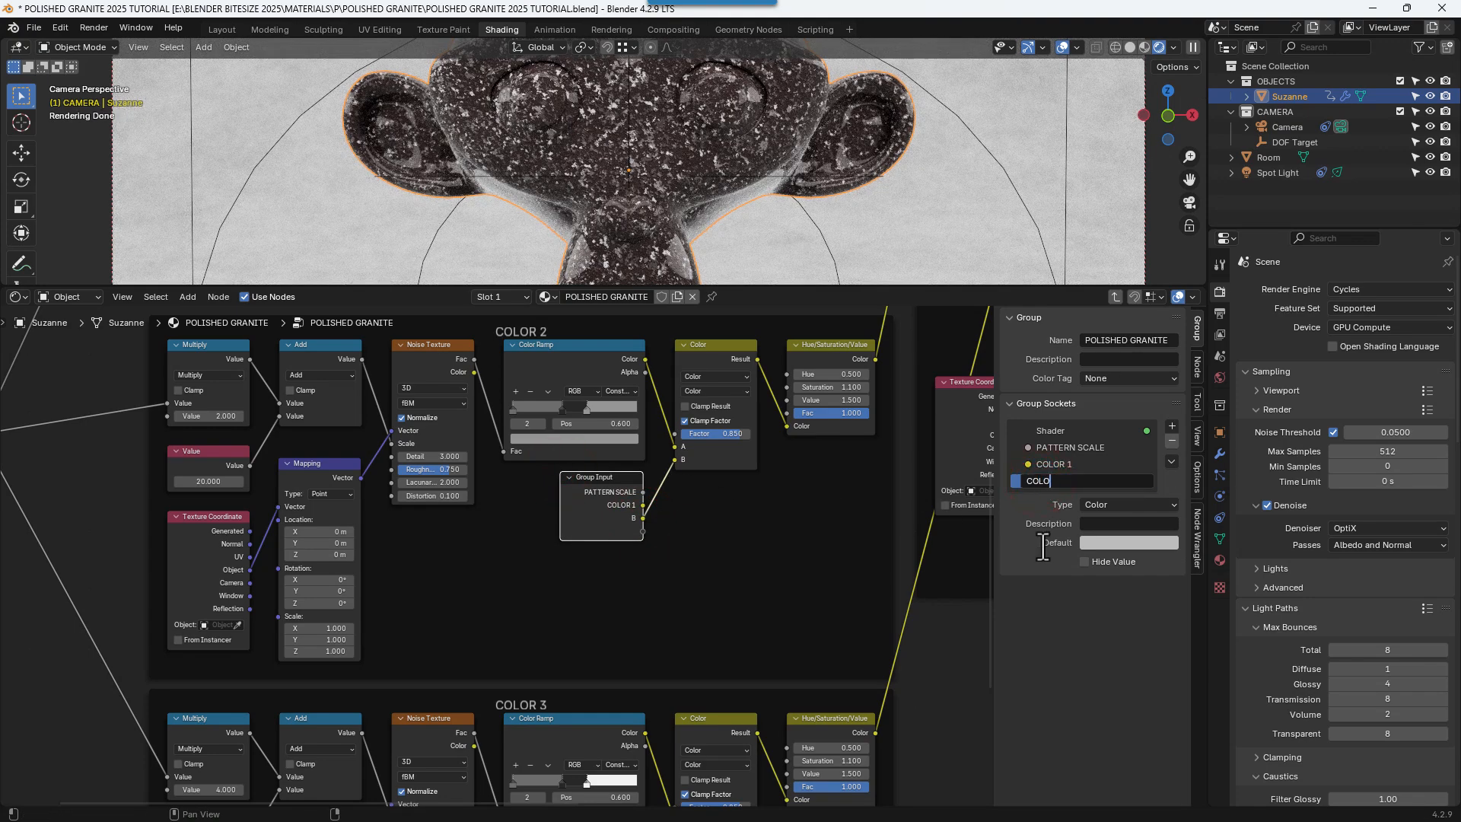
type("R 2")
key("Return")
- Add a Group Input node below the Color Ramp in the COLOR 3 frame
middle_click_drag(737, 690, 773, 378)
key("shift+a")
left_click(647, 595)
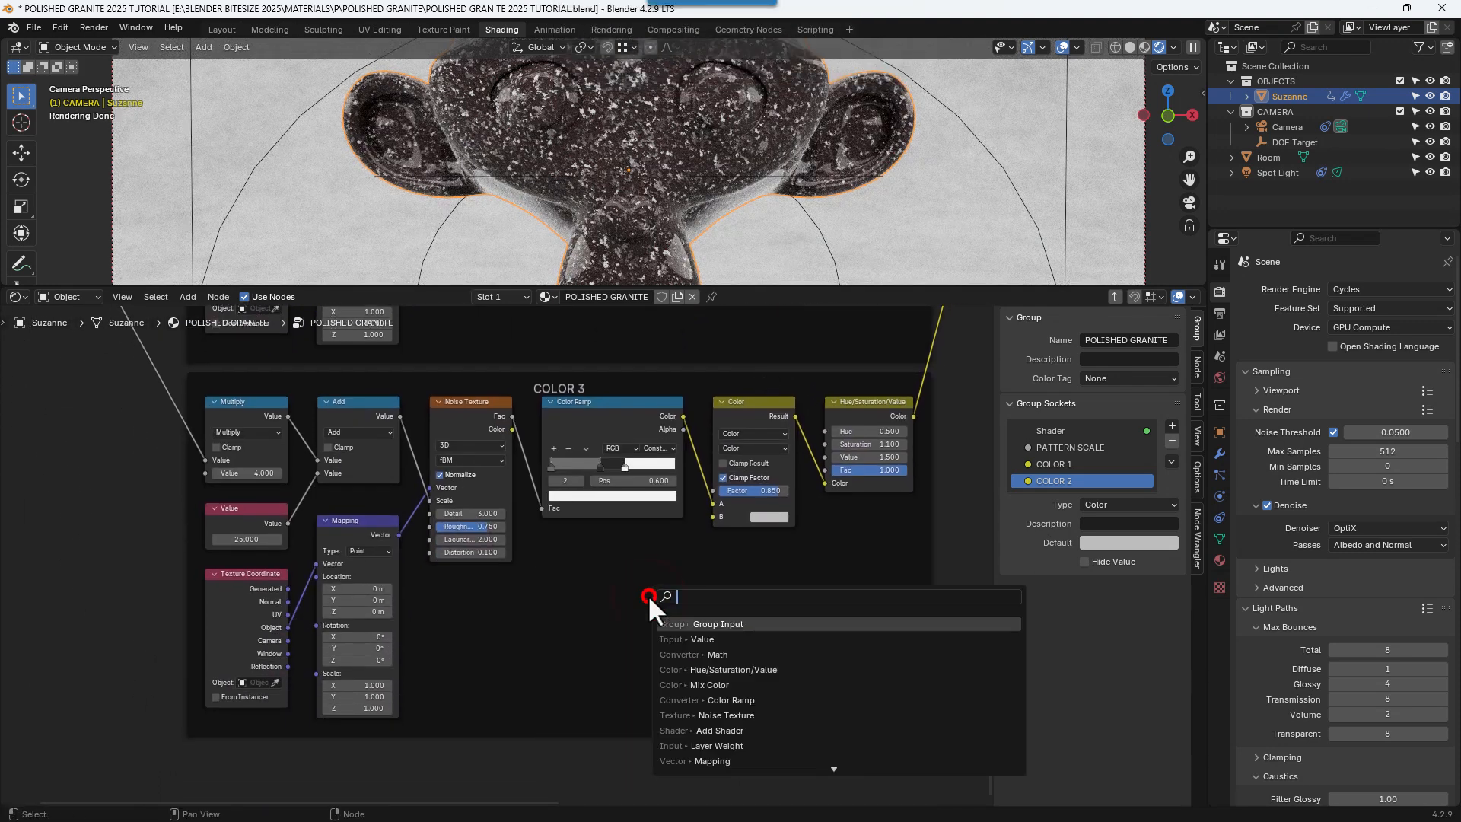
type("group")
key("Return")
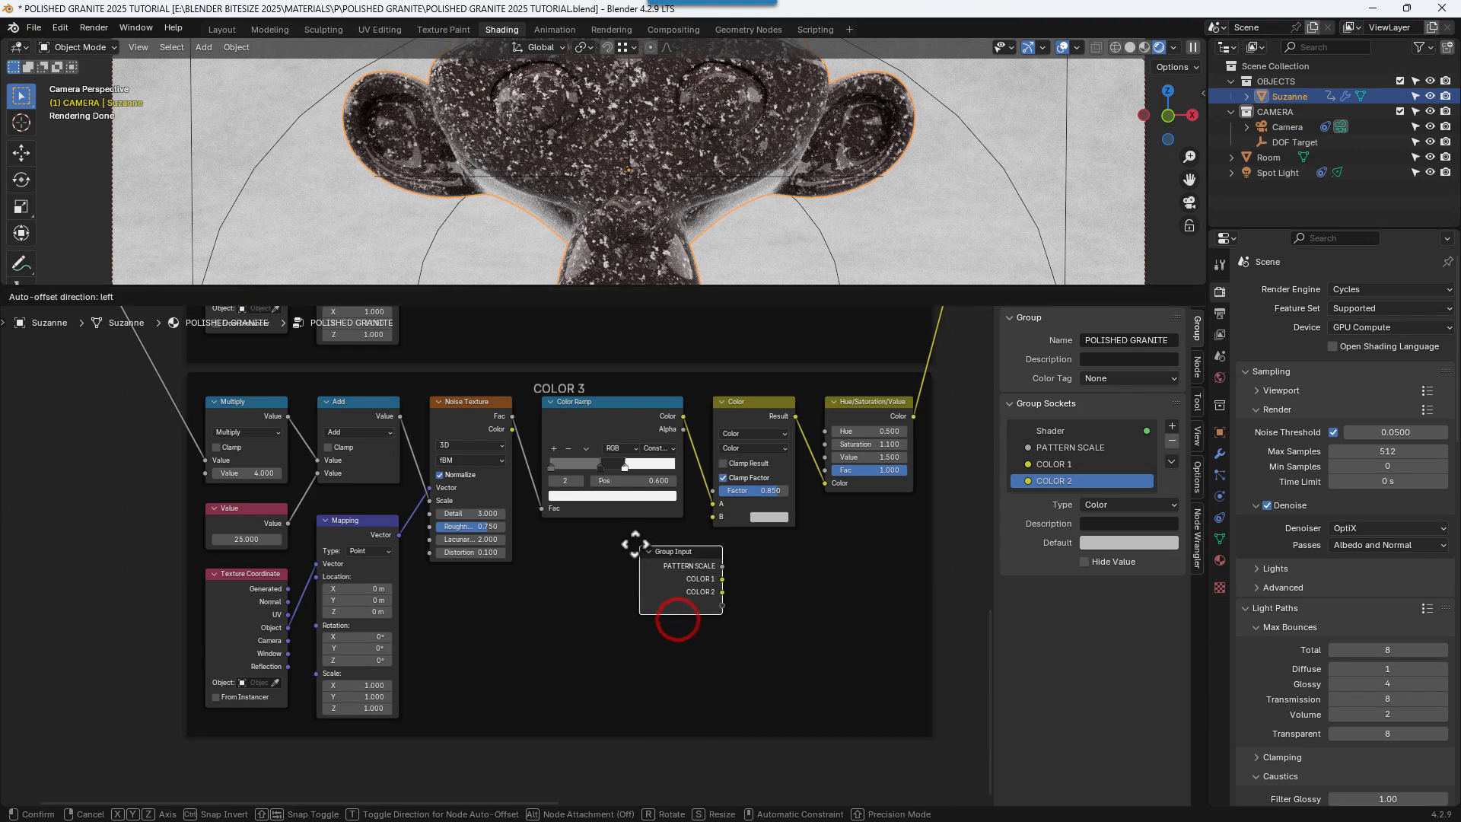
left_click(599, 526)
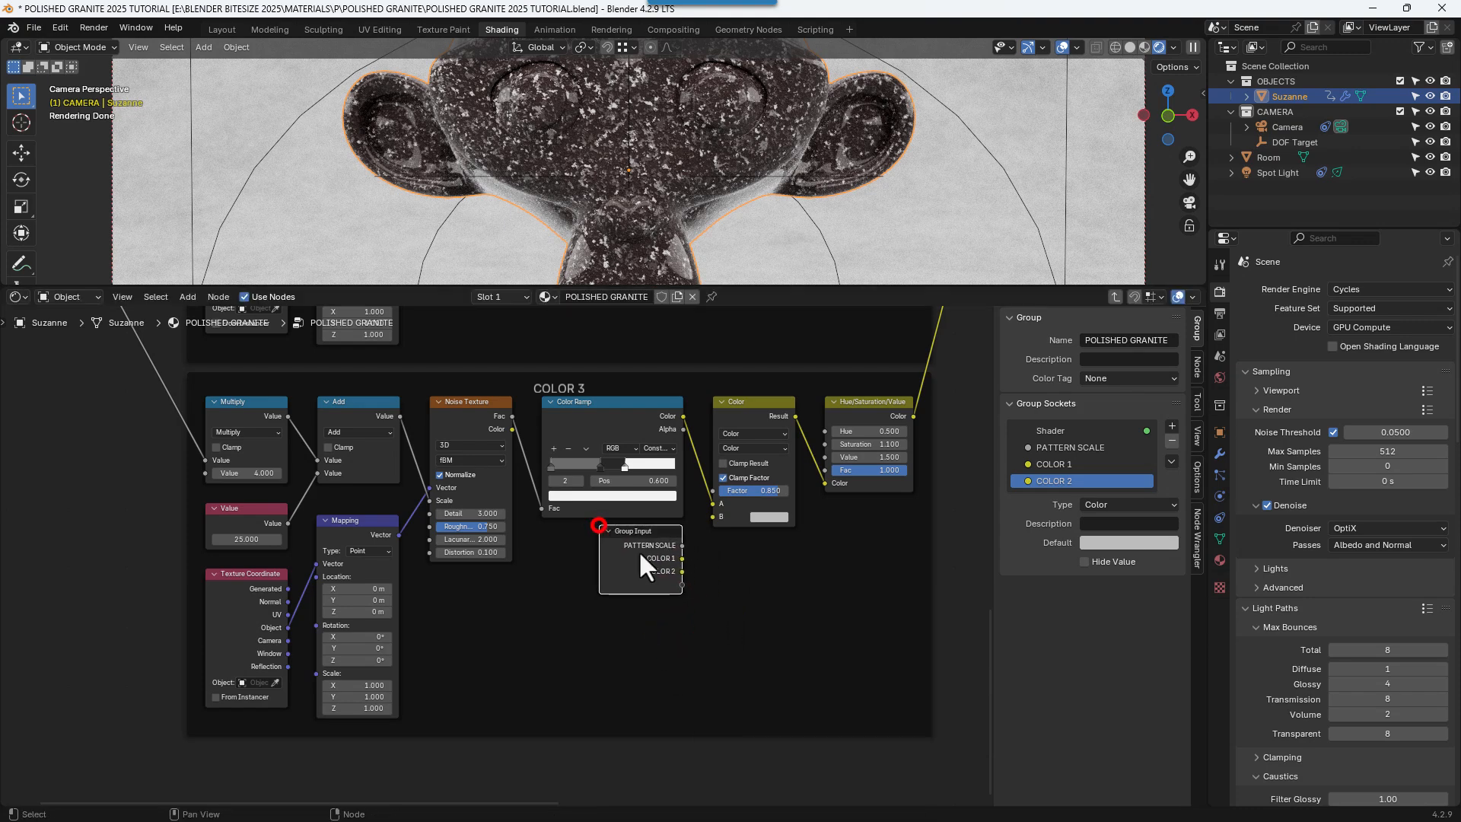
- Connect the new Group Input's empty socket to input B of COLOR 3's Color mix node and name the socket COLOR 3
left_click_drag(682, 584, 713, 517)
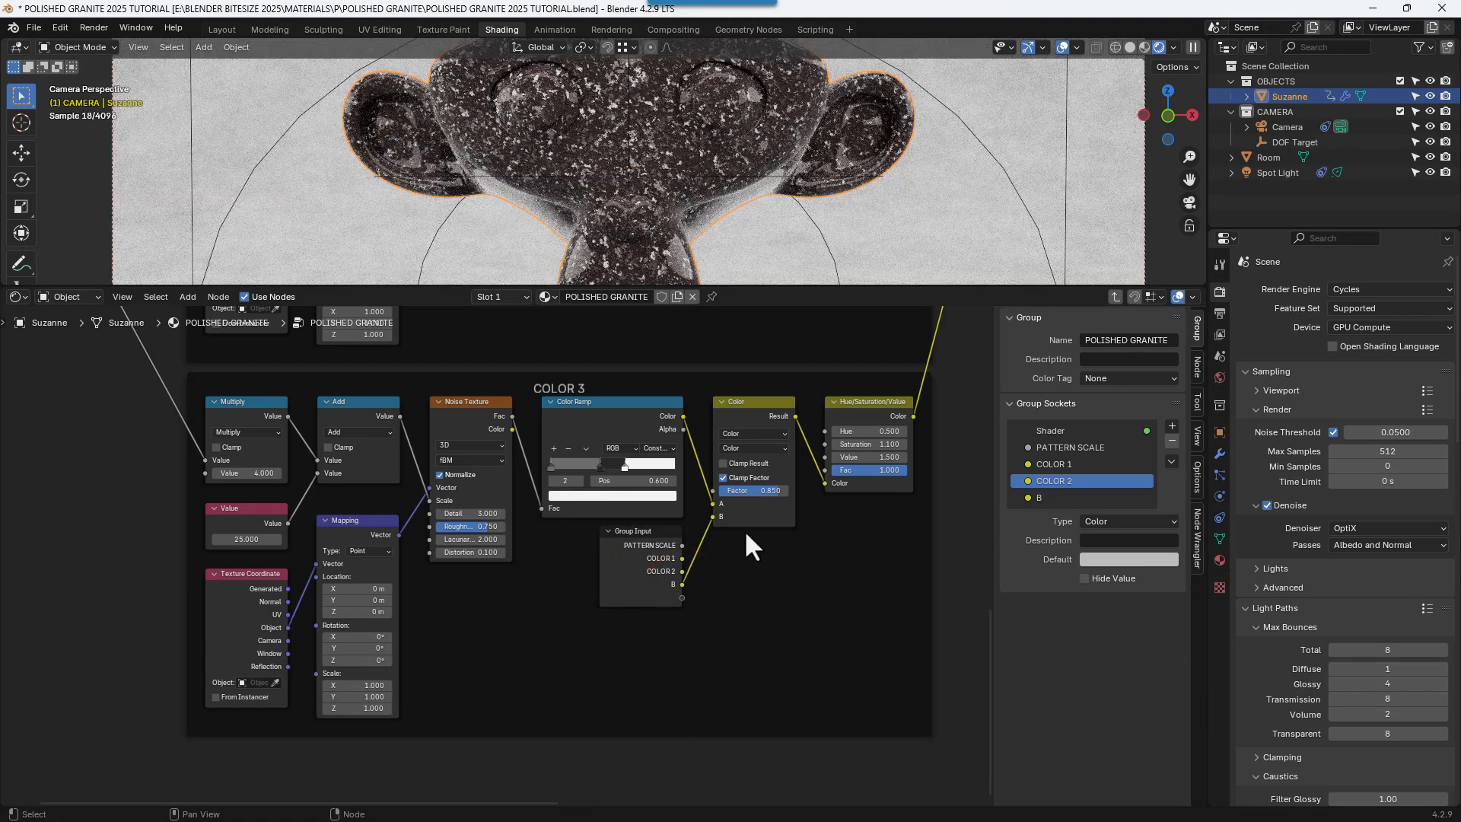
double_click(1038, 497)
type("CO")
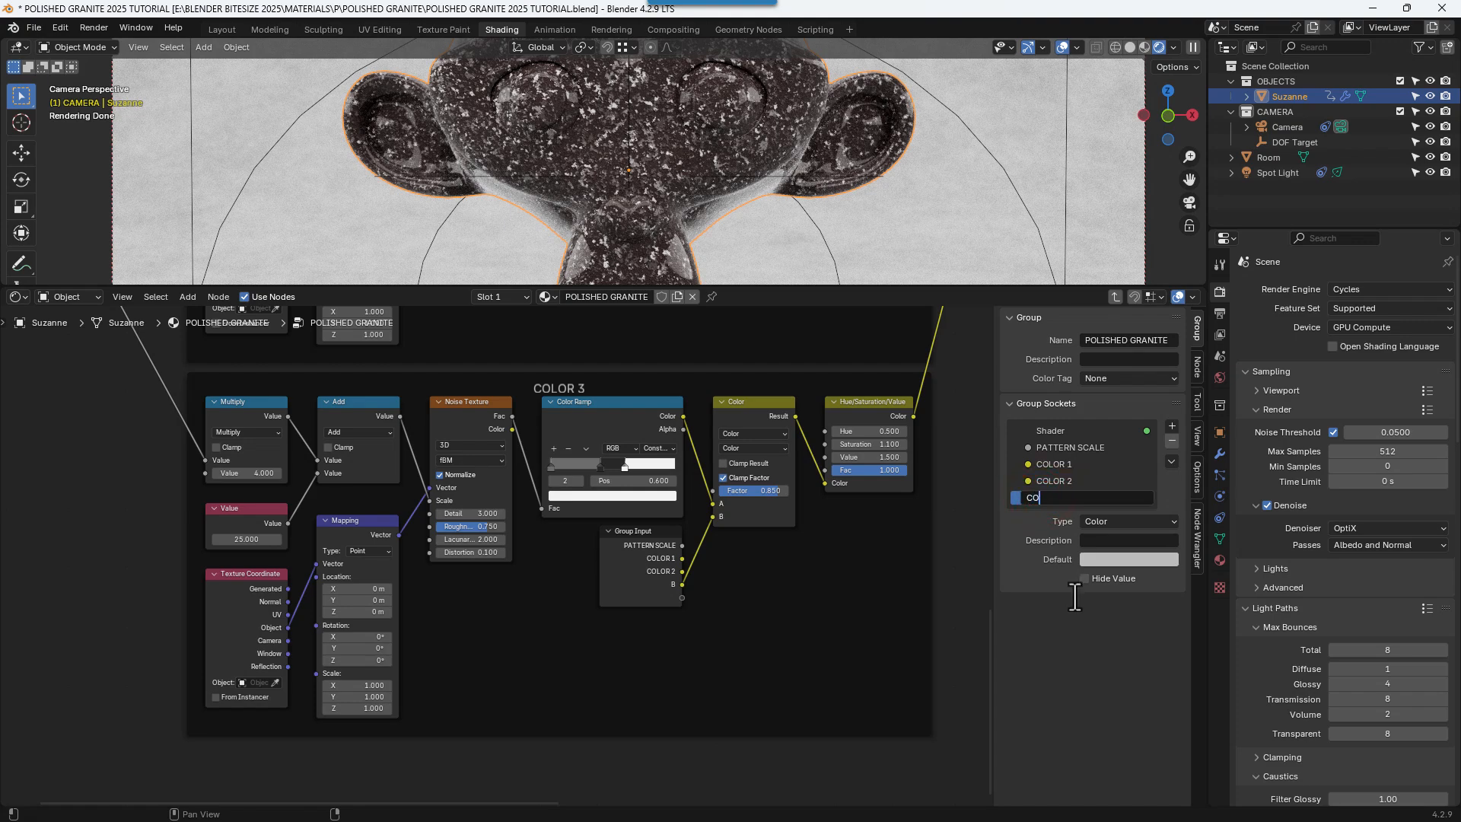
type("LOR 3")
key("Return")
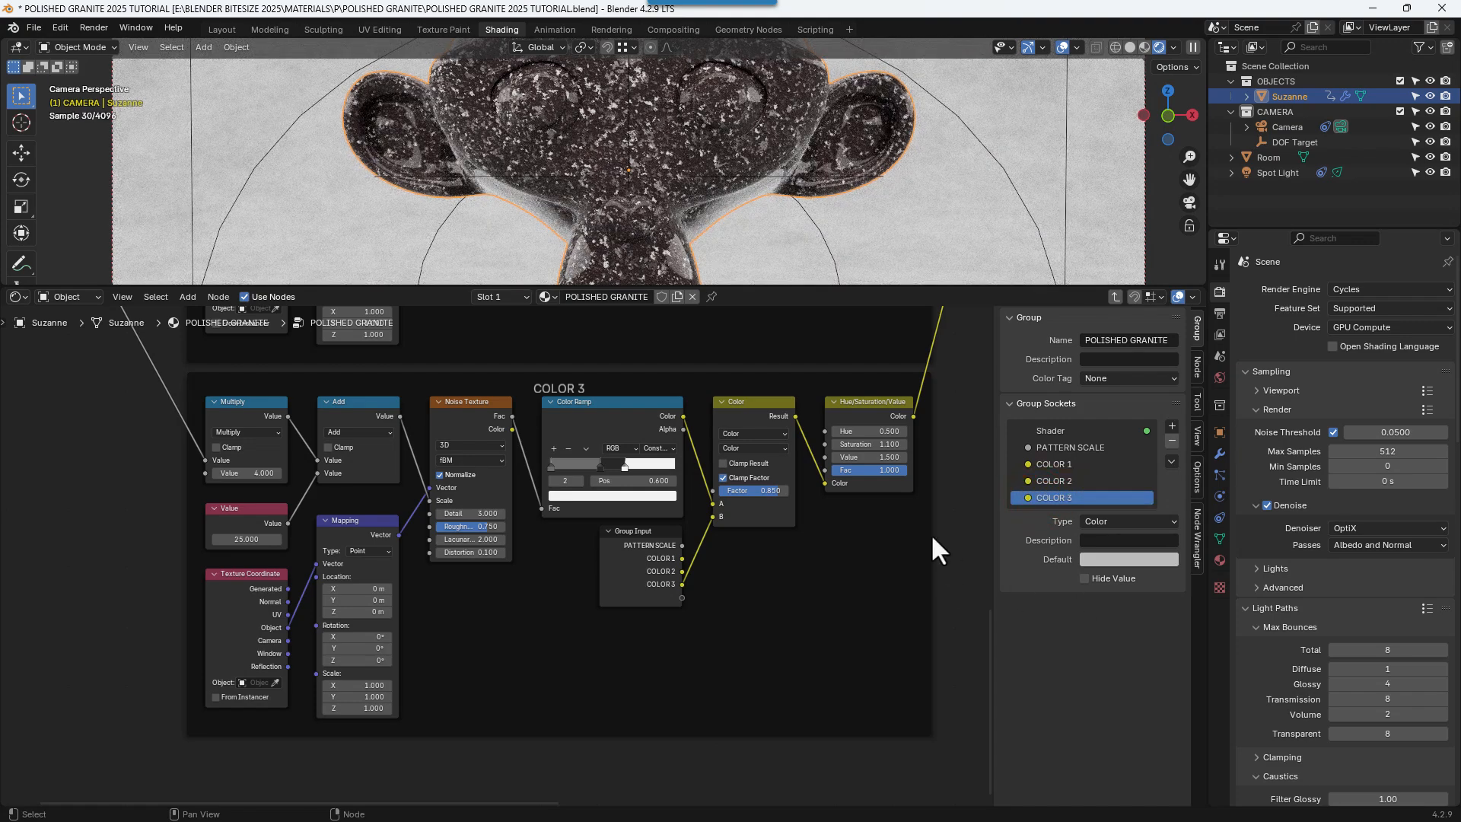
- Move the Group Output node up beside the final shader node feeding it and save the file
scroll(871, 559, "down", 6)
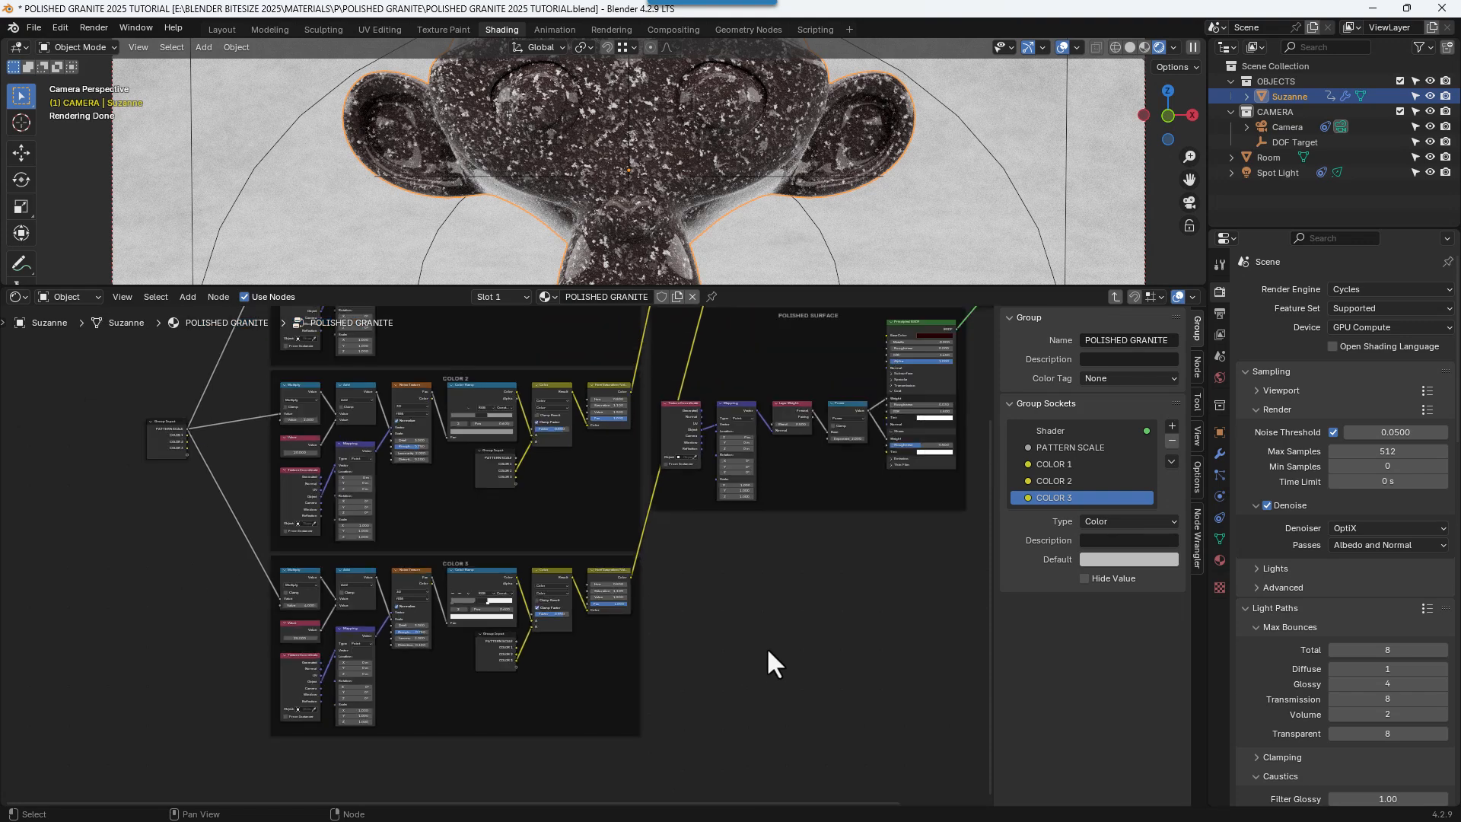
key("ctrl+s")
scroll(764, 662, "down", 4)
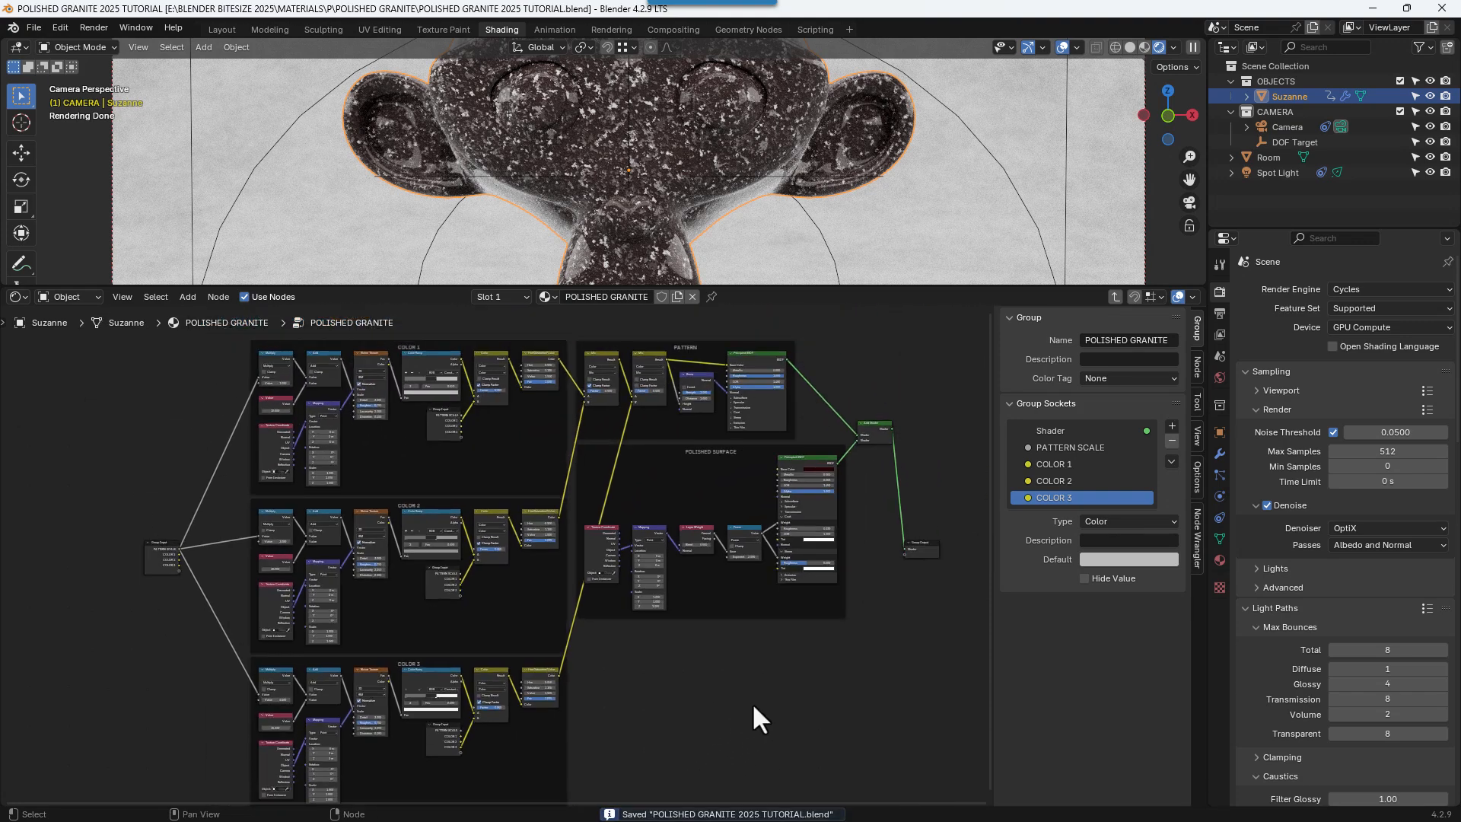
left_click(893, 545)
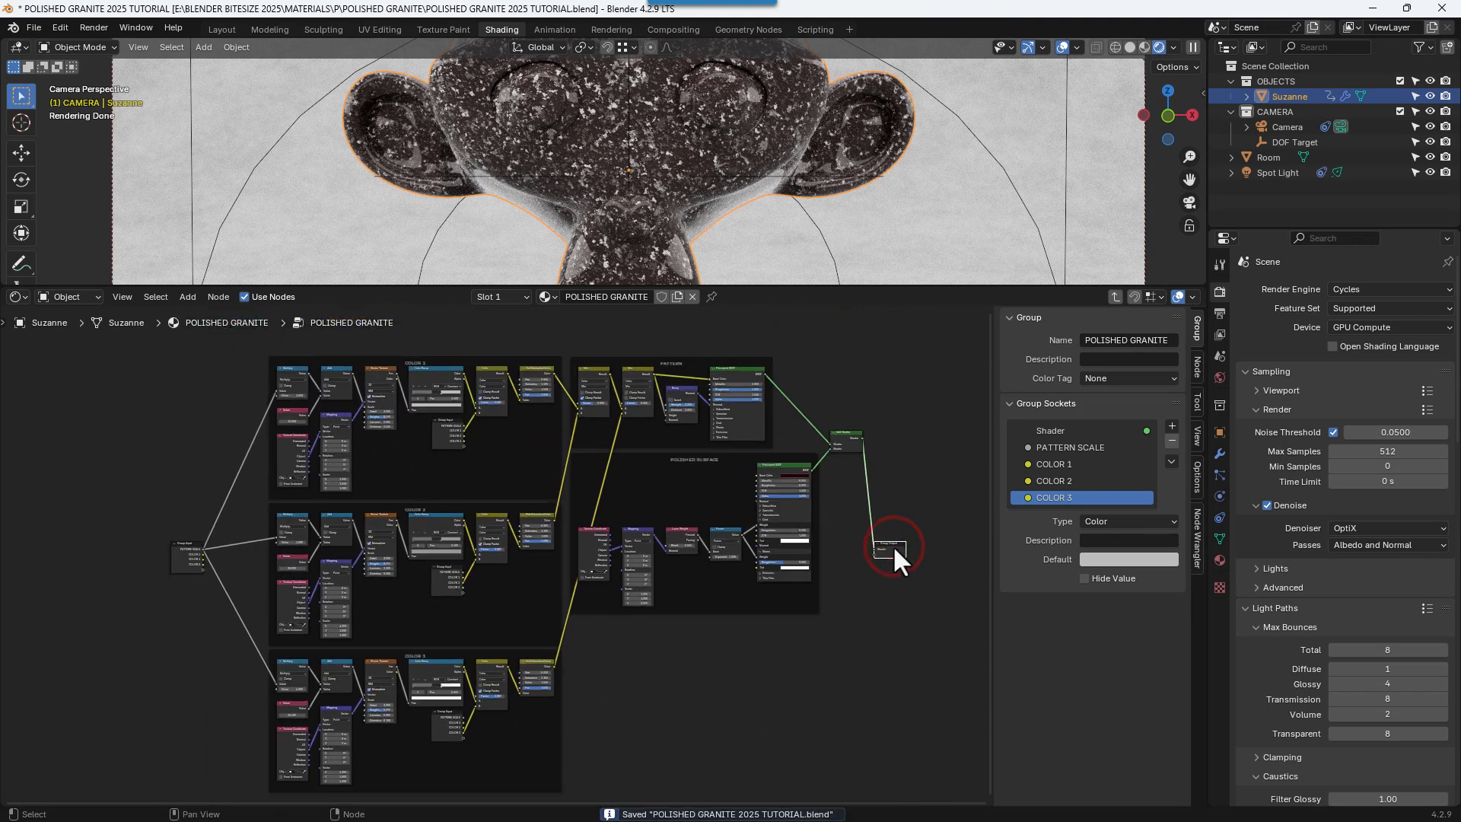
key("g")
left_click(894, 436)
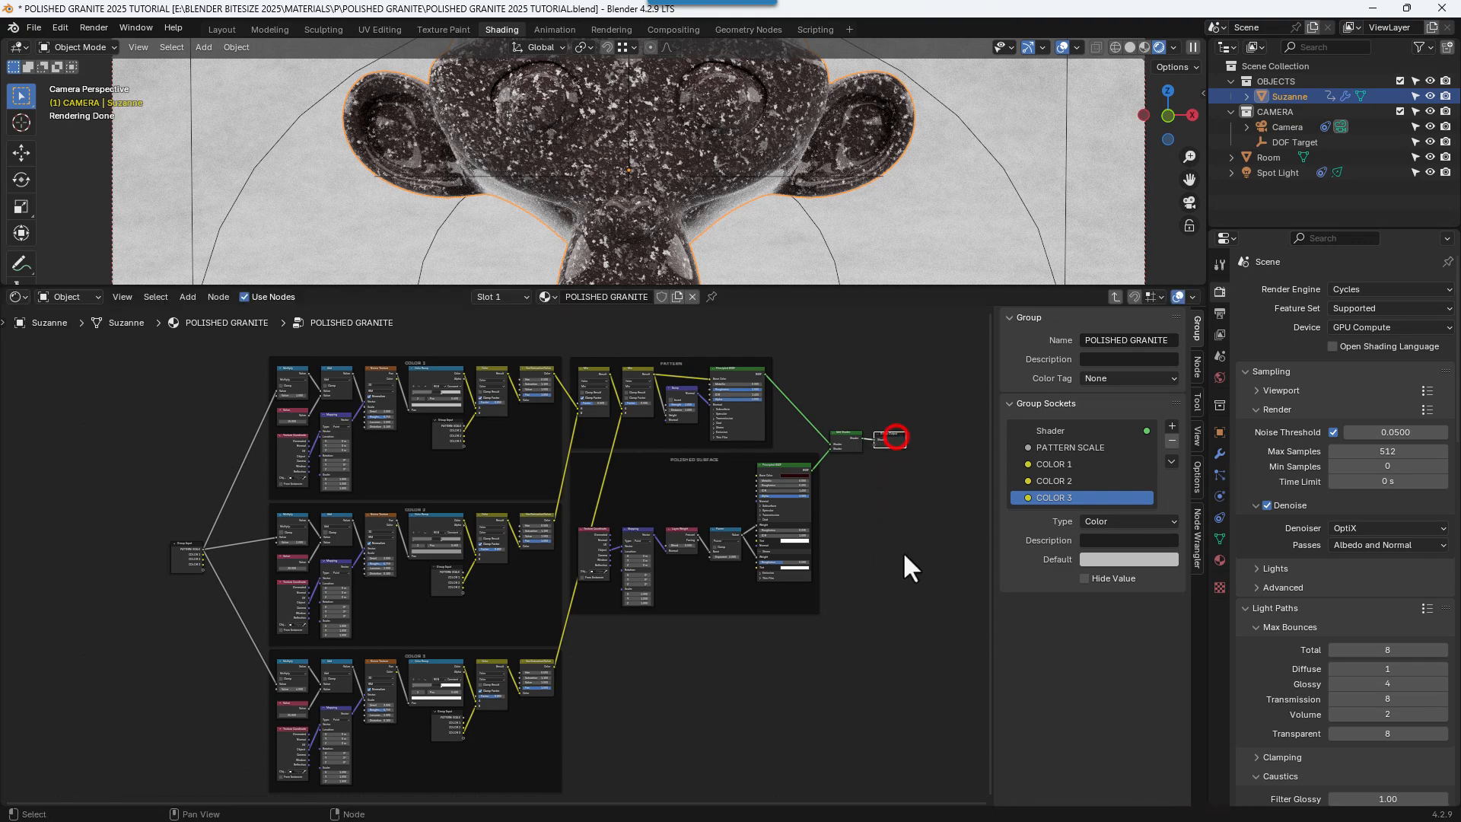
left_click(903, 551)
key("ctrl+s")
- Hide the node editor's sidebar and leave the POLISHED GRANITE group for the material's top-level node tree
key("n")
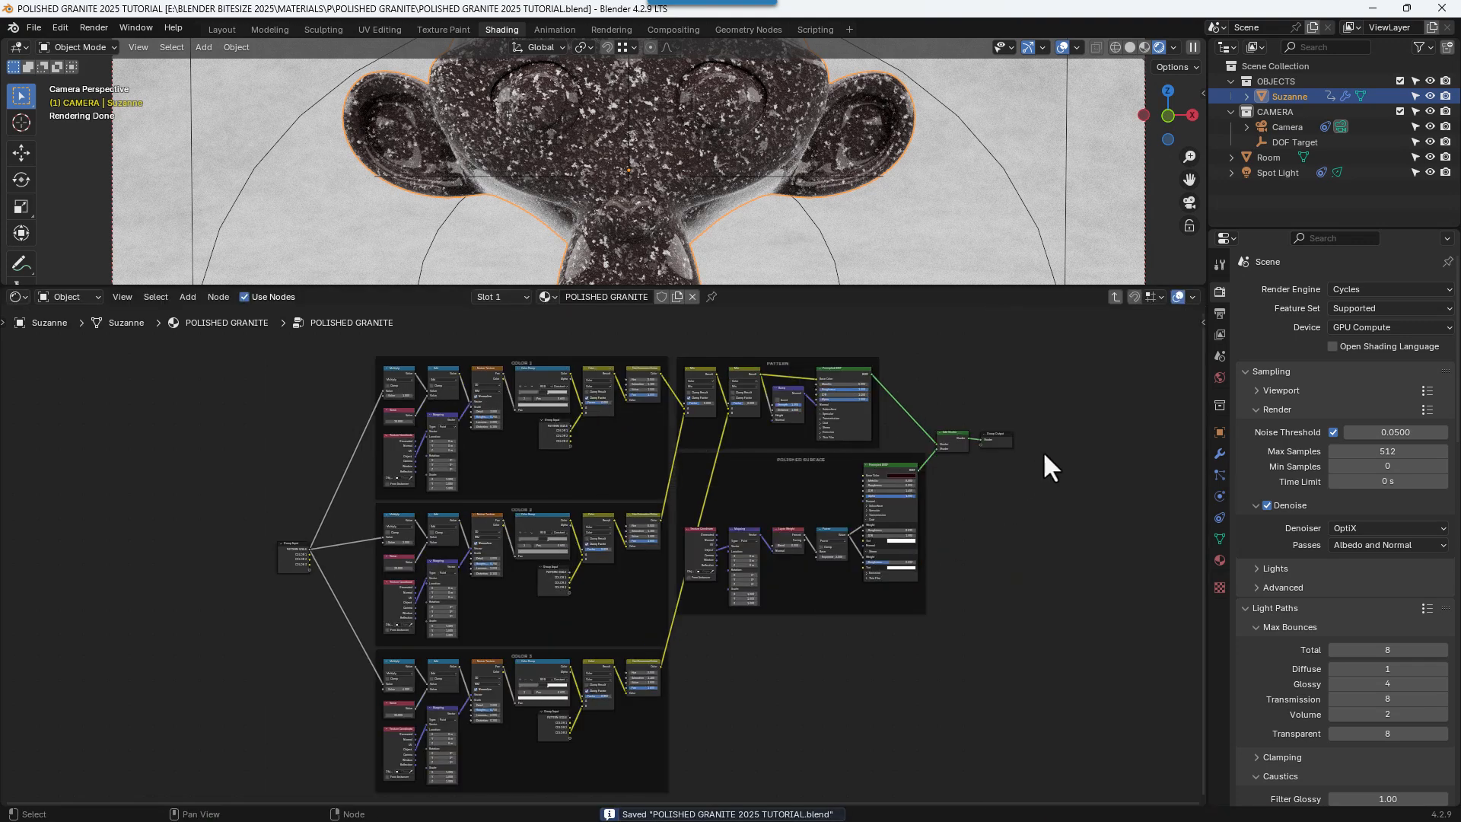
left_click(1115, 297)
scroll(600, 581, "up", 8)
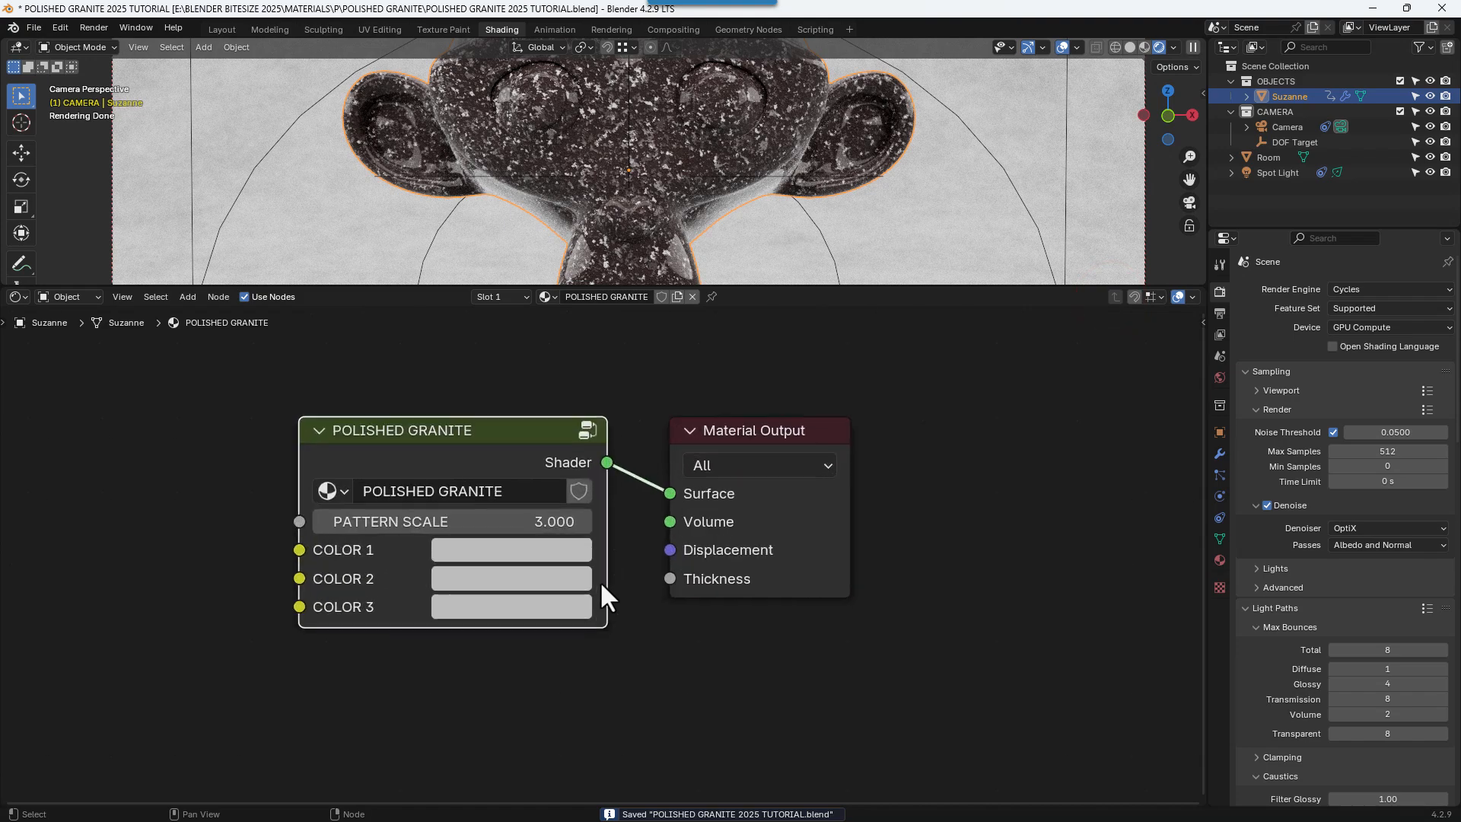
middle_click_drag(626, 572, 756, 593)
scroll(746, 581, "up", 1)
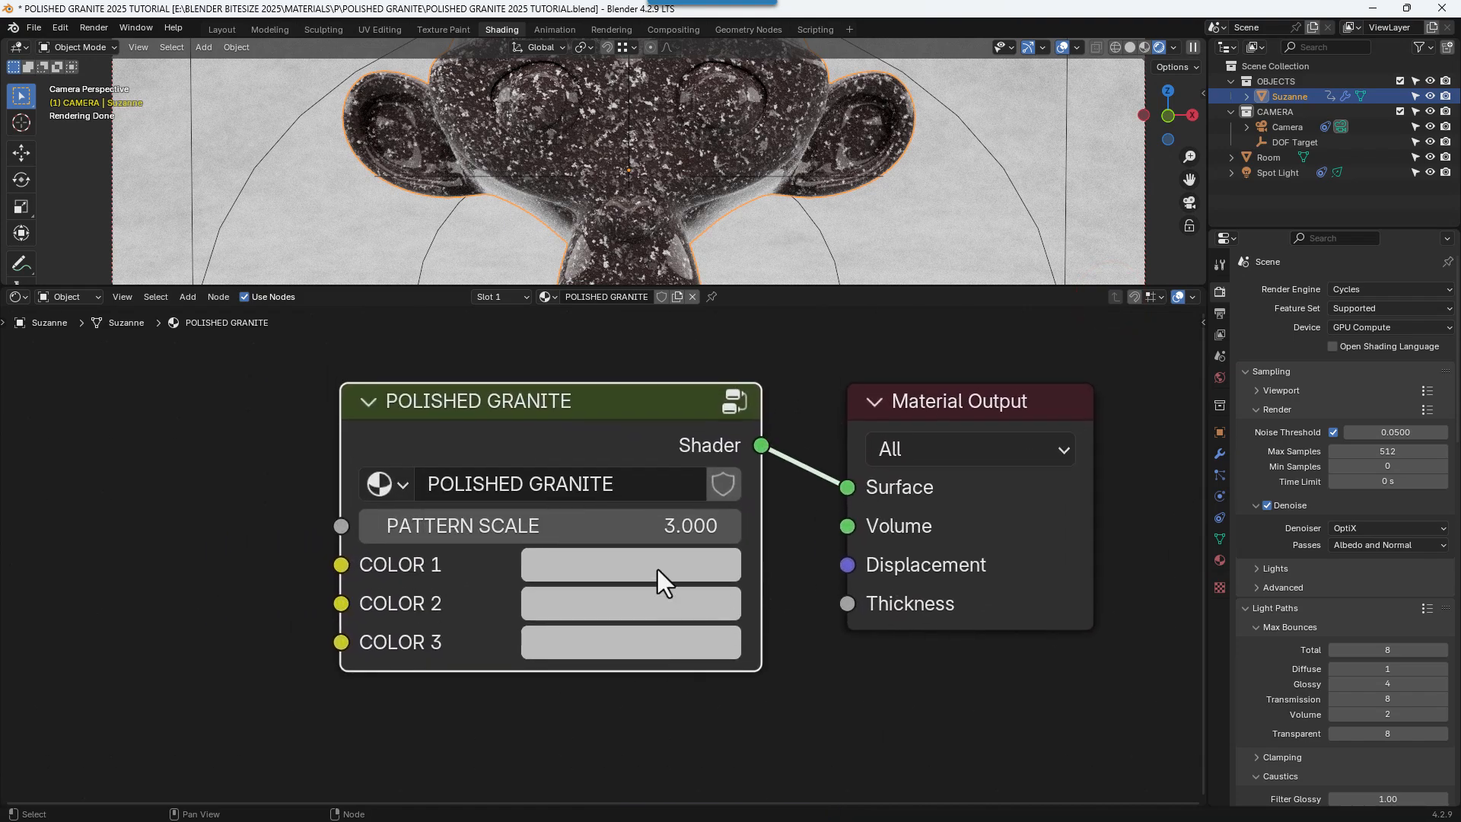
- Set COLOR 1 on the POLISHED GRANITE group node to hex 6C6C6C
mouse_move(658, 570)
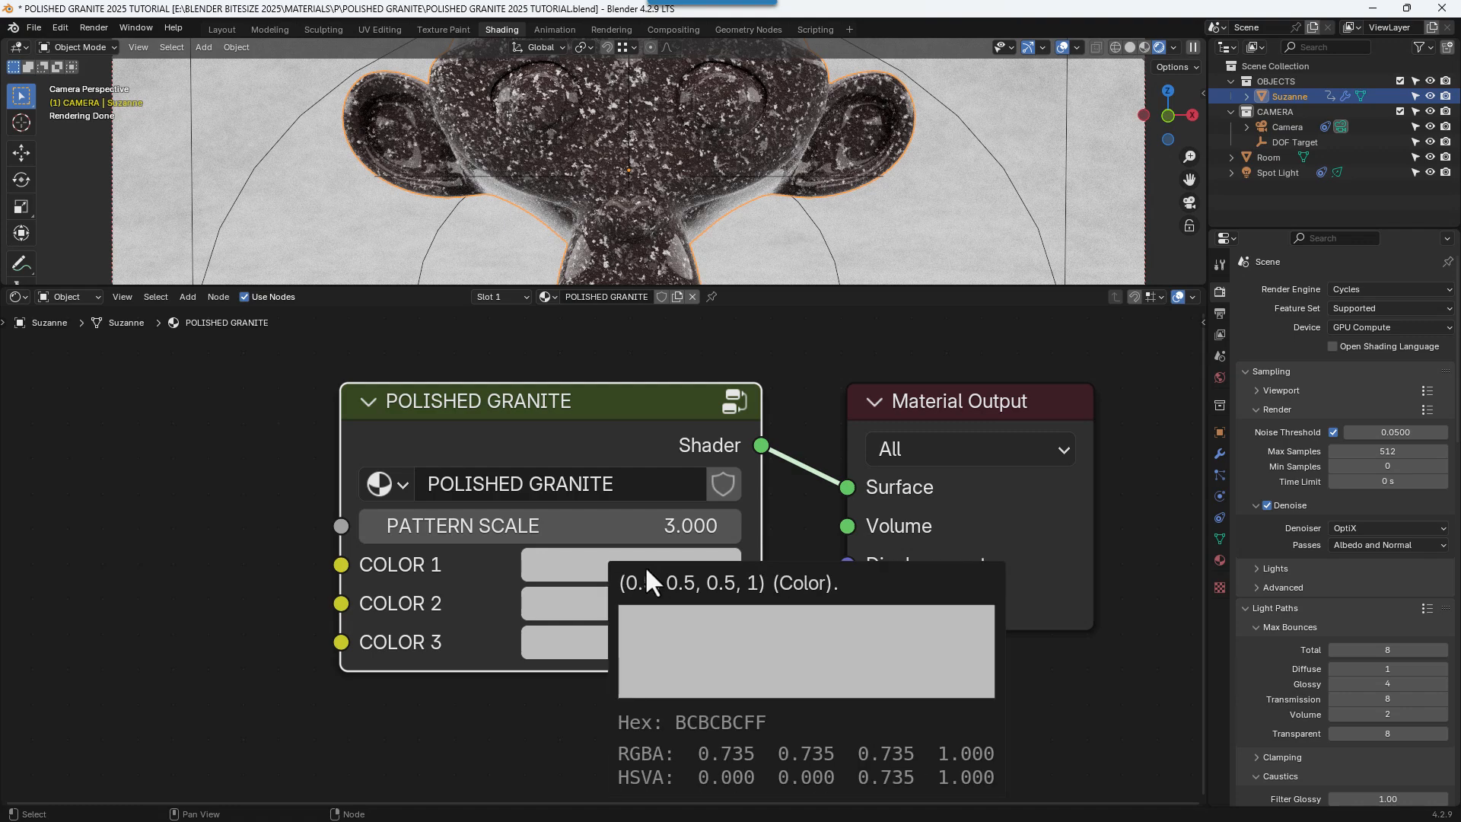
left_click(638, 569)
left_click(816, 435)
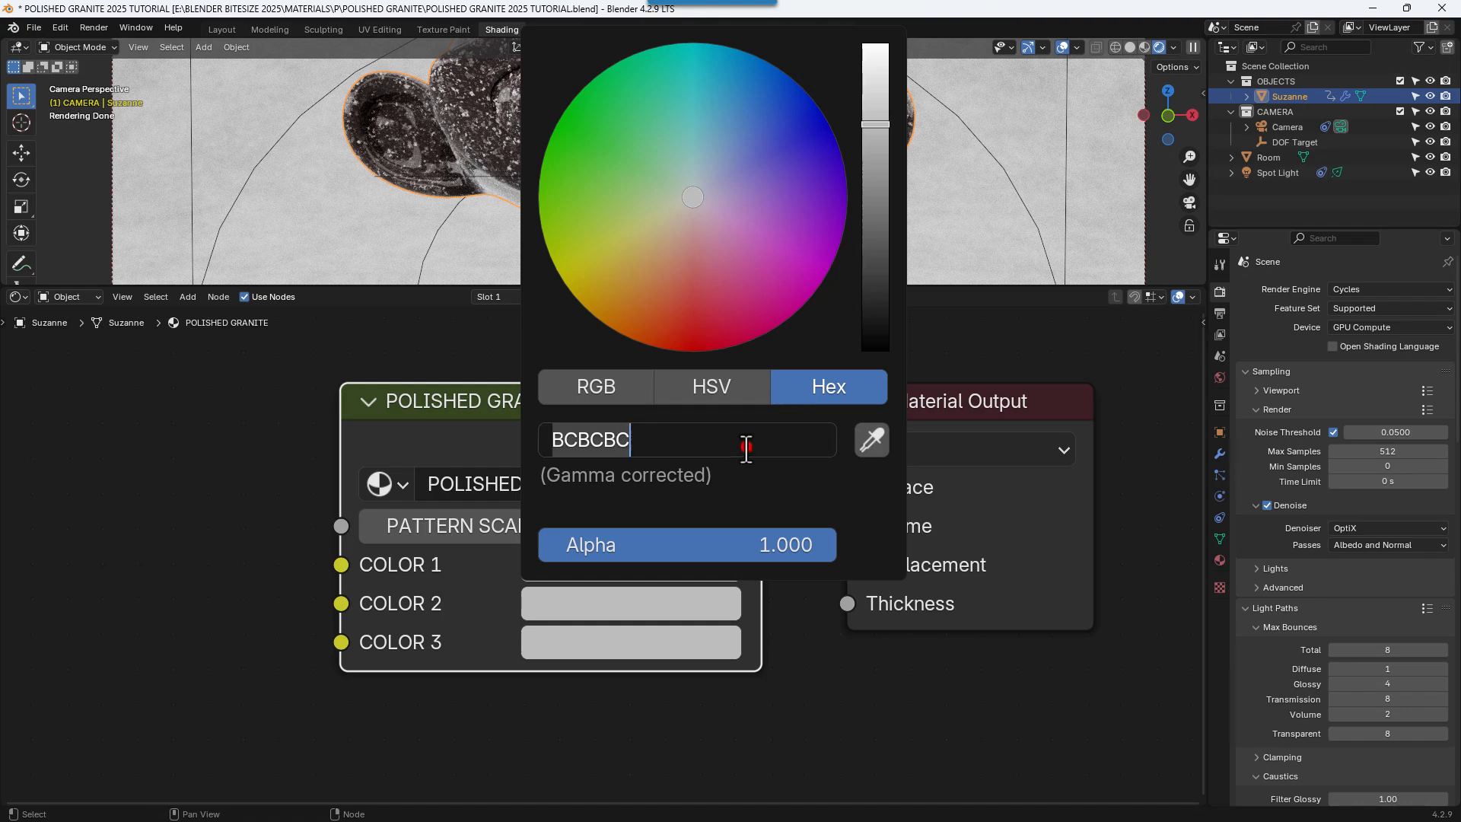
type("6")
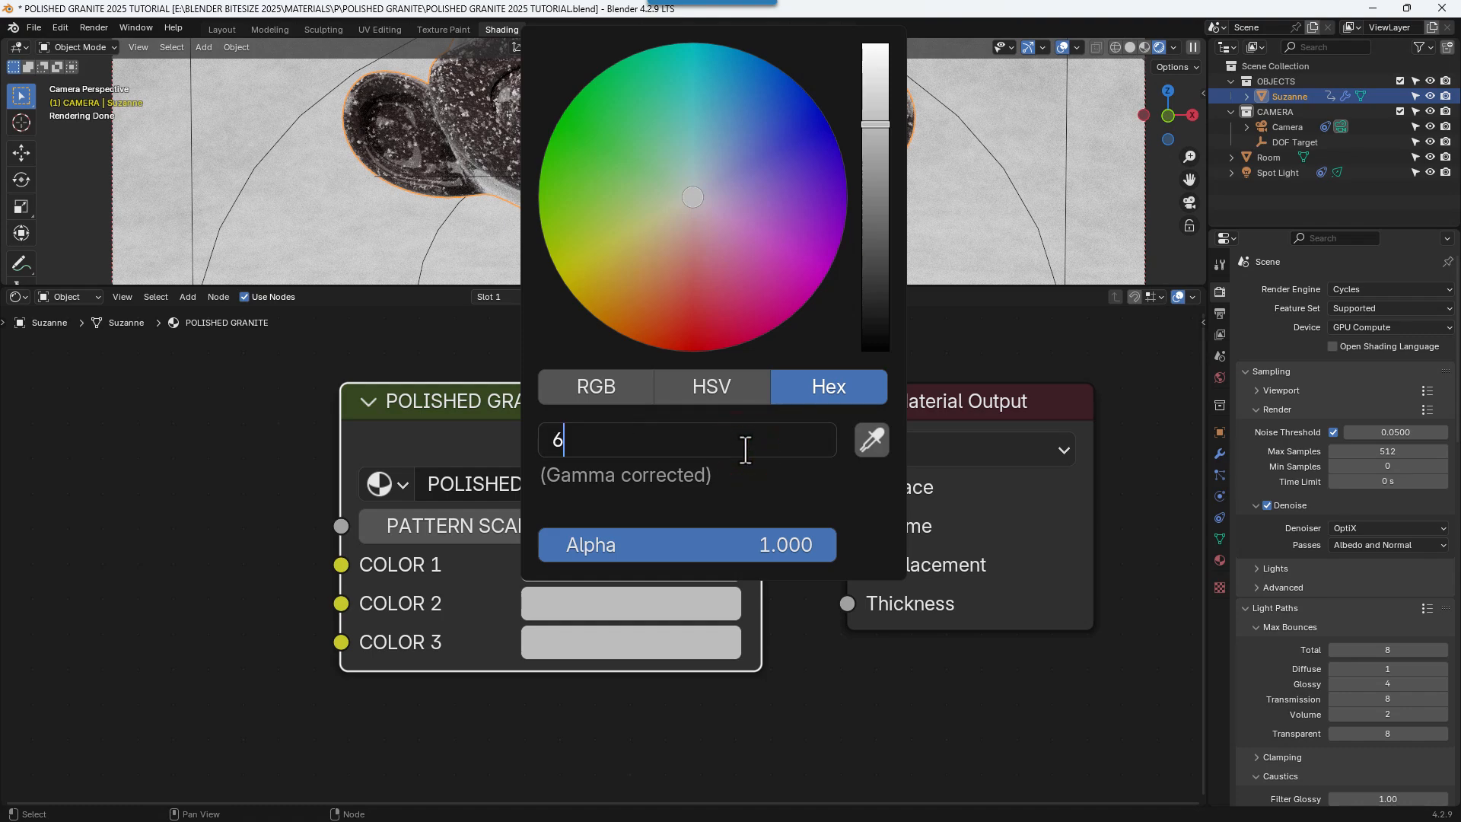
type("C6C6C")
key("Return")
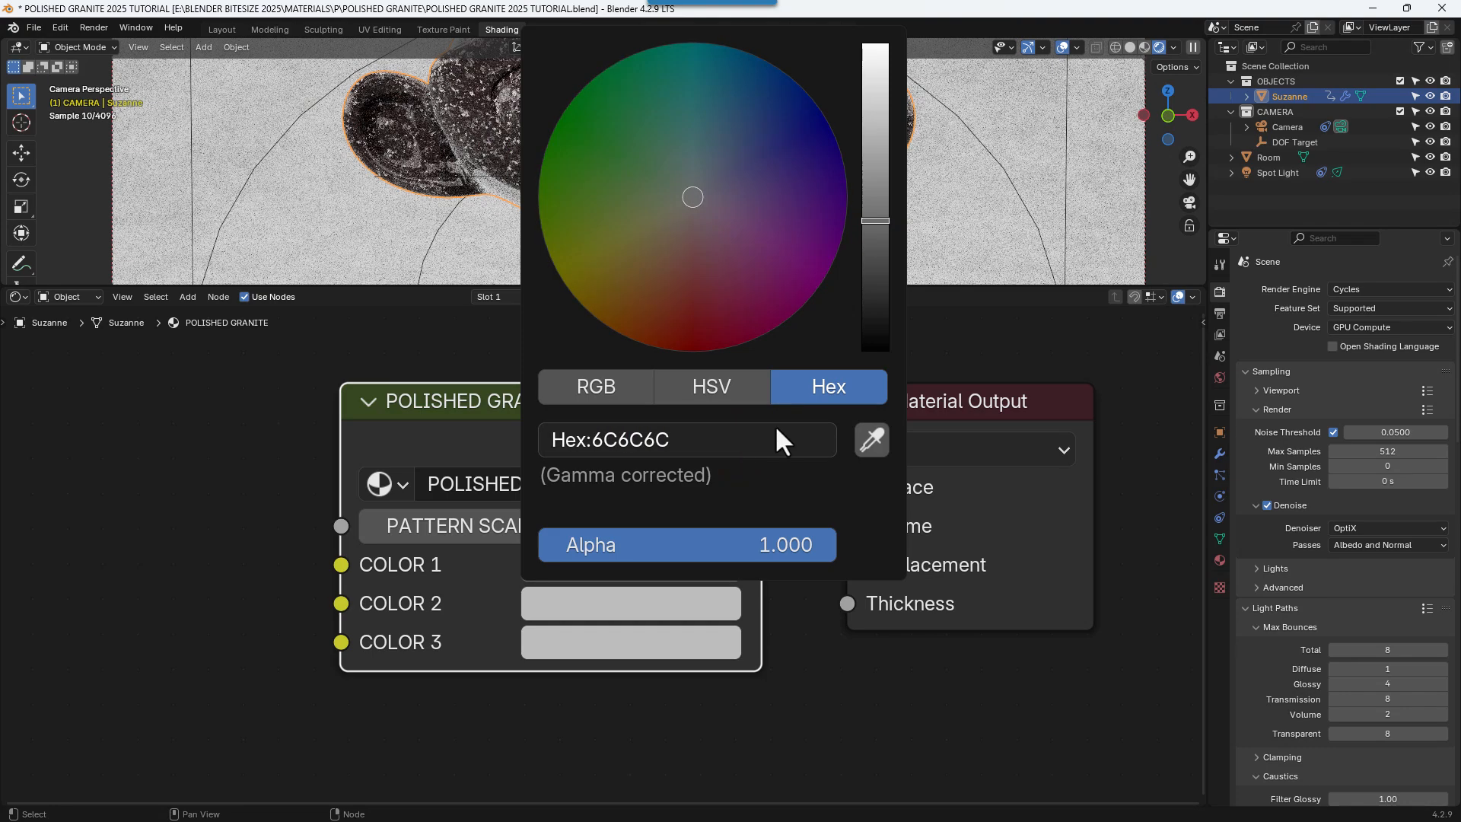
- Set COLOR 2 on the POLISHED GRANITE group node to hex 272727
left_click(653, 609)
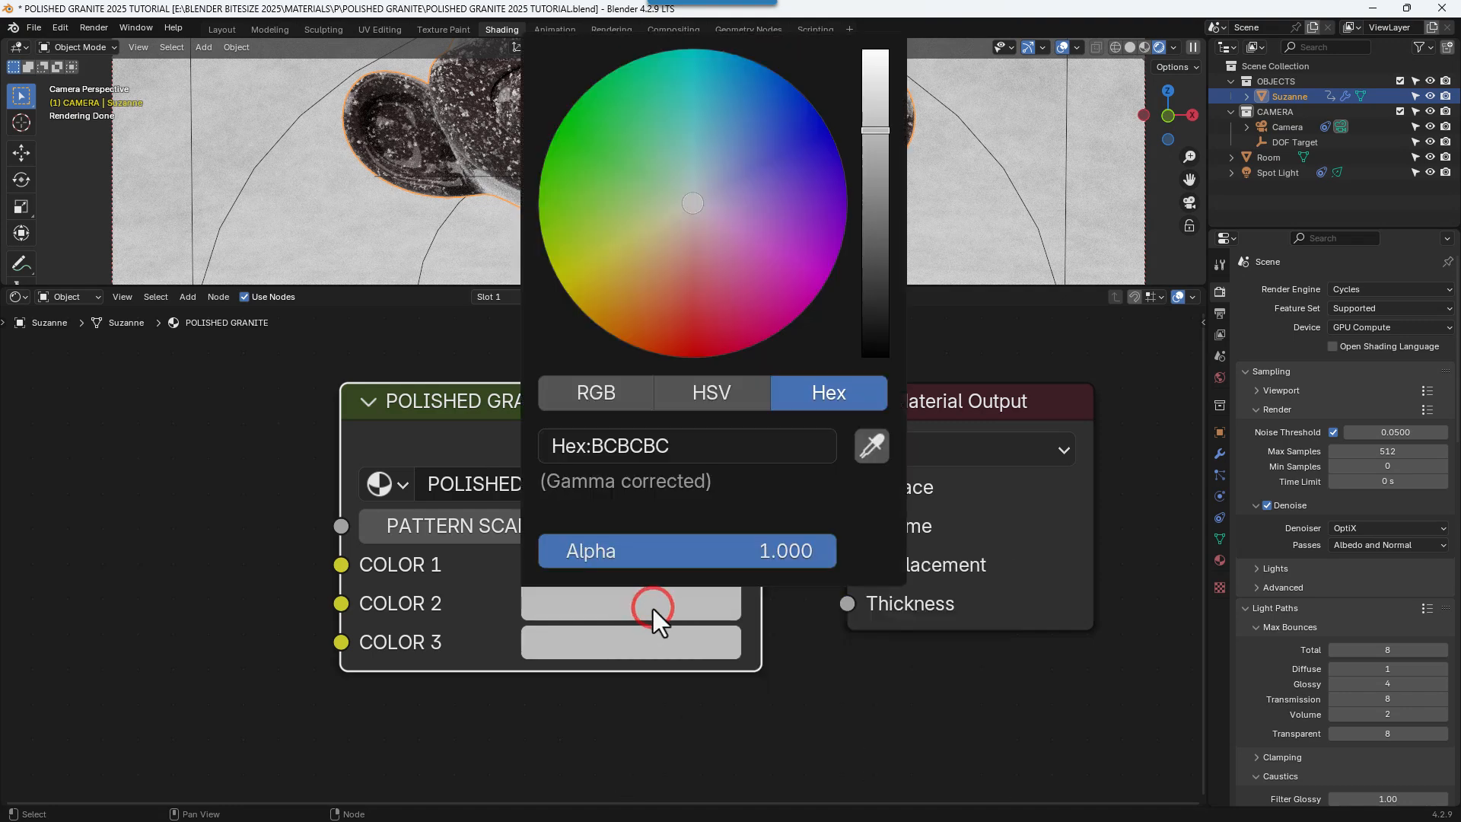
left_click(608, 449)
type("27")
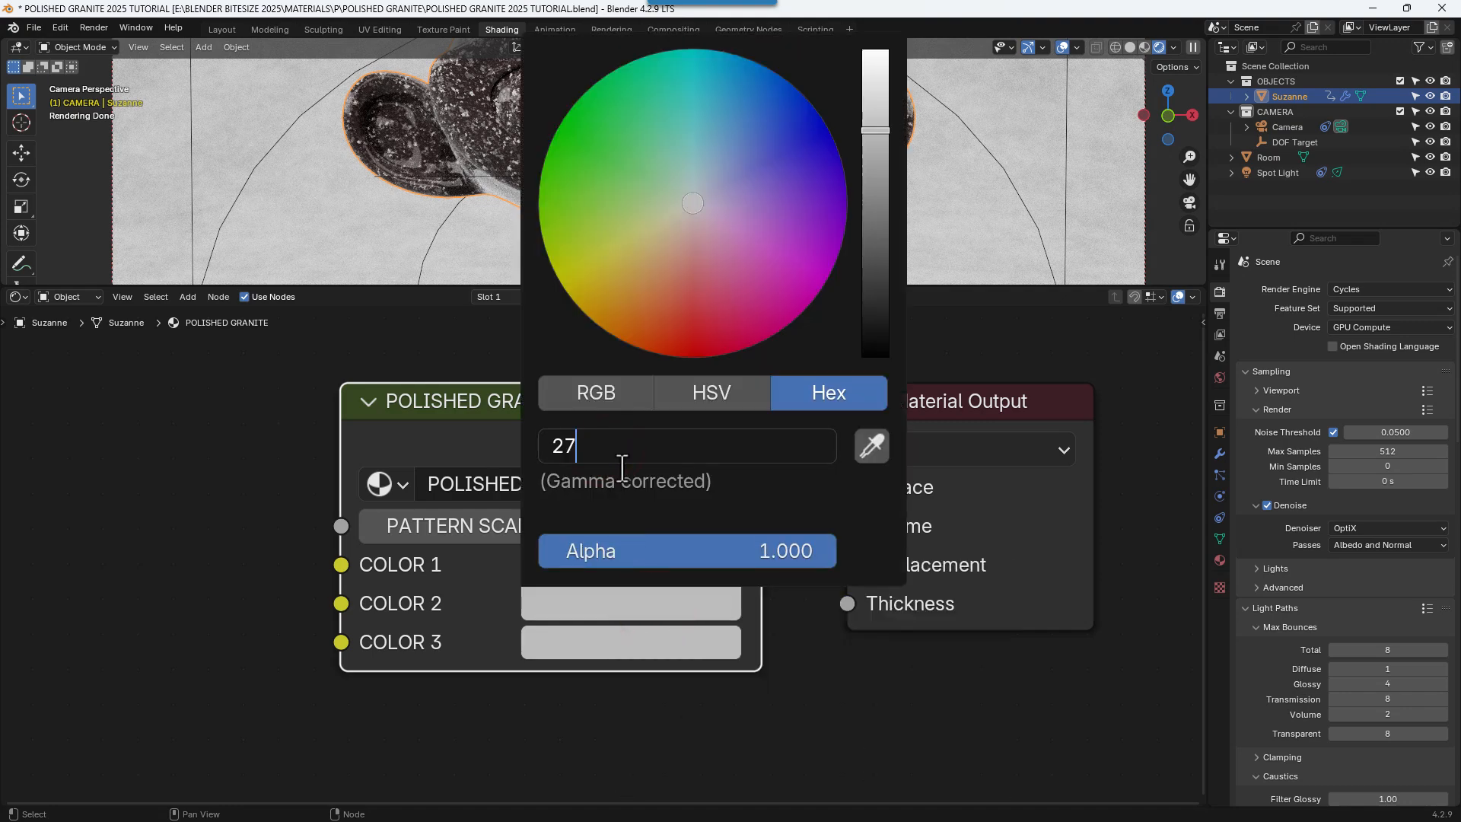
type("2727")
key("Return")
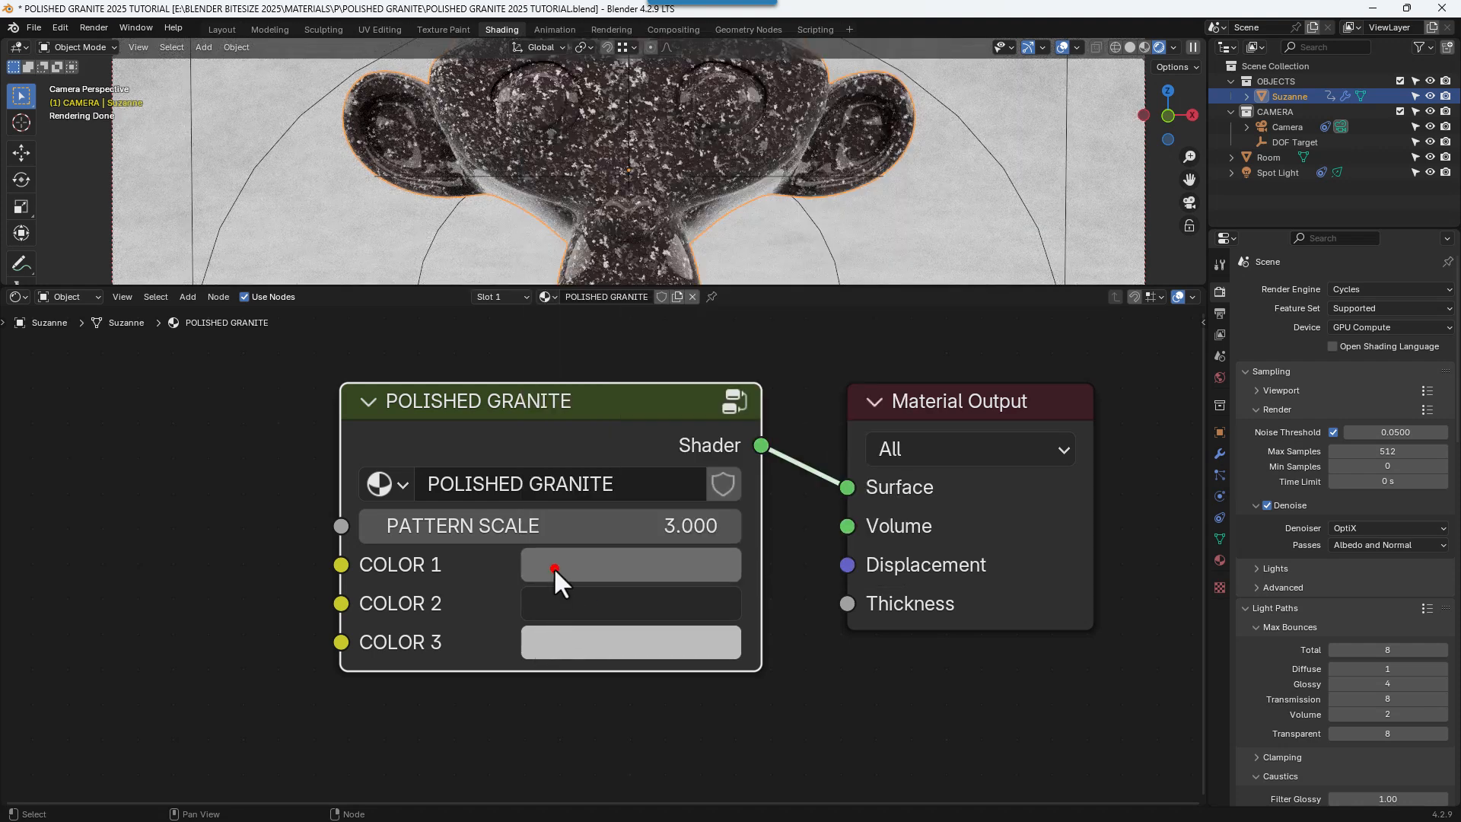
- Change the group node's COLOR 1 to hex C3BCB5
left_click(554, 567)
left_click(609, 439)
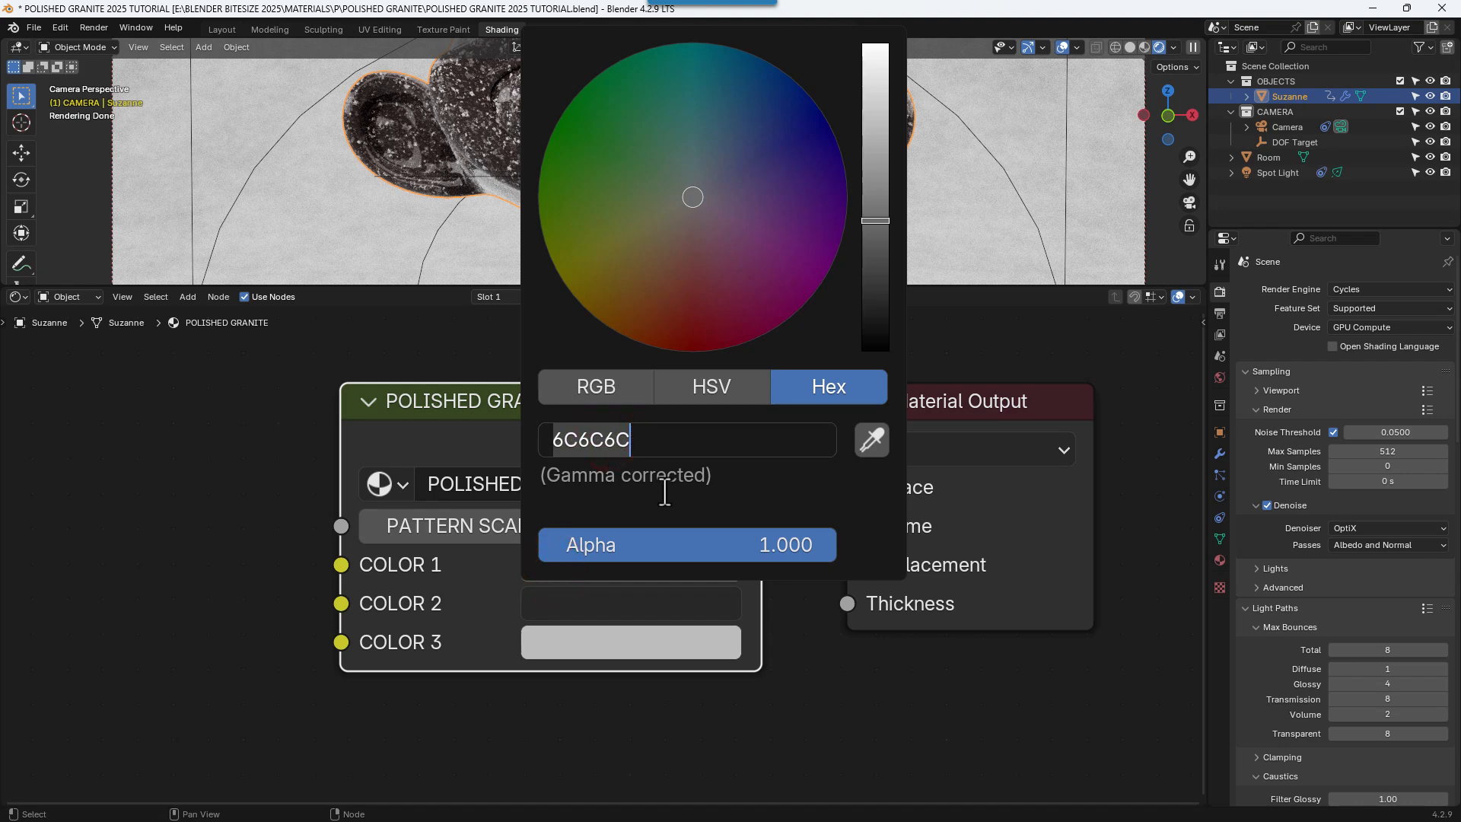
type("C3B")
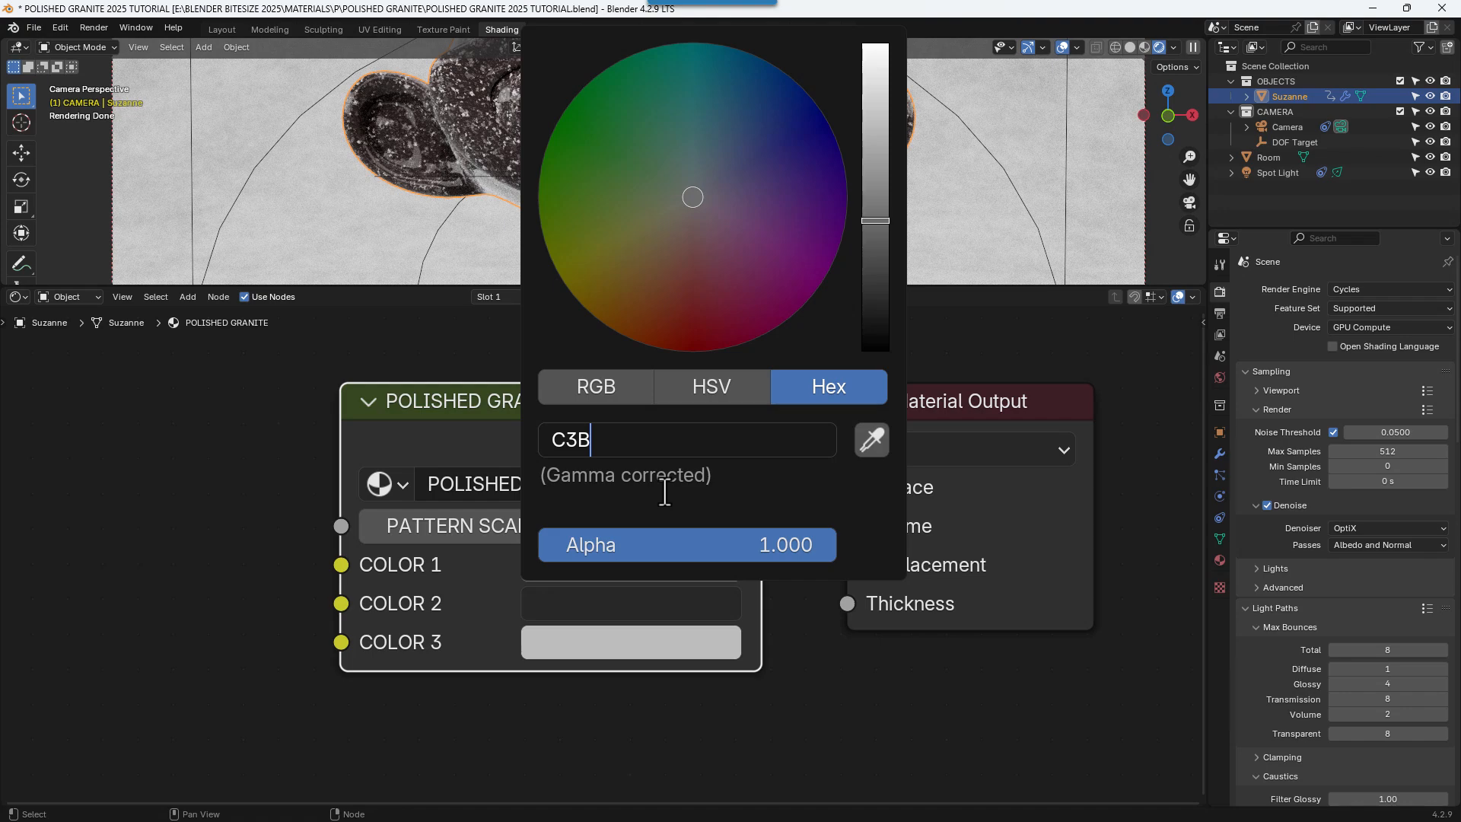
type("CB5")
key("Return")
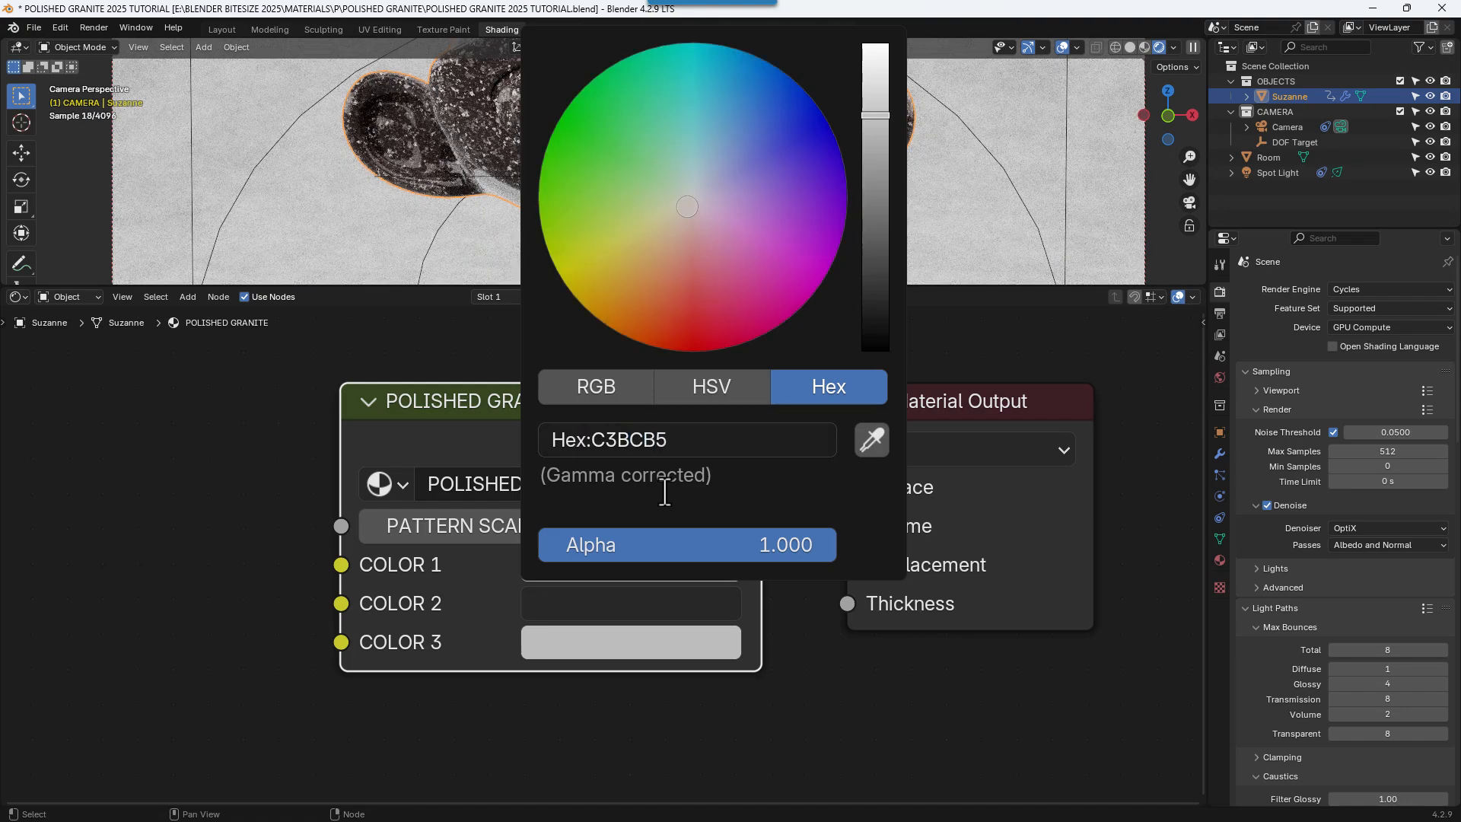
- Change the group node's COLOR 2 to hex 978C7F
left_click(632, 600)
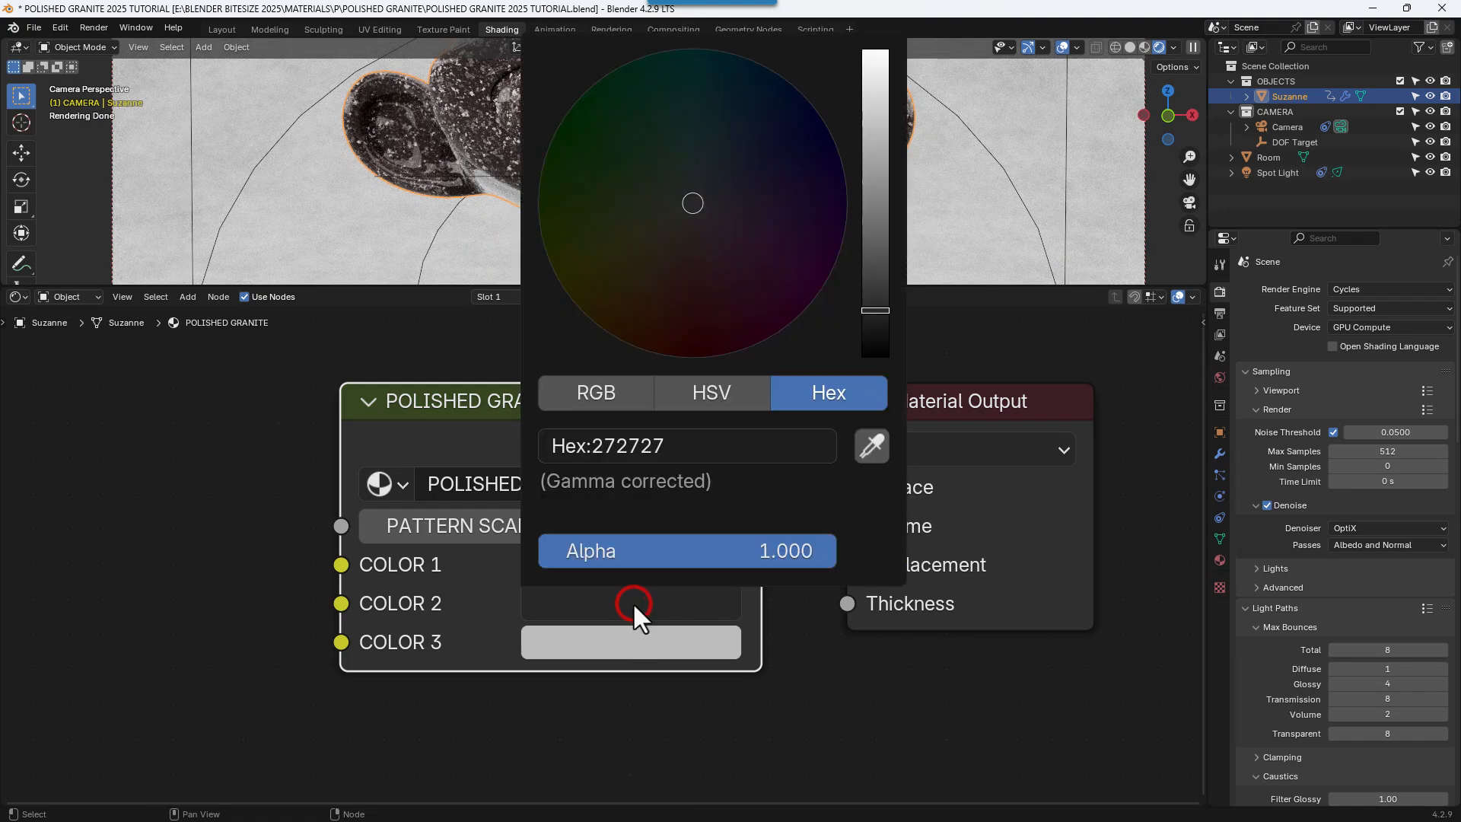
left_click(616, 451)
type("9")
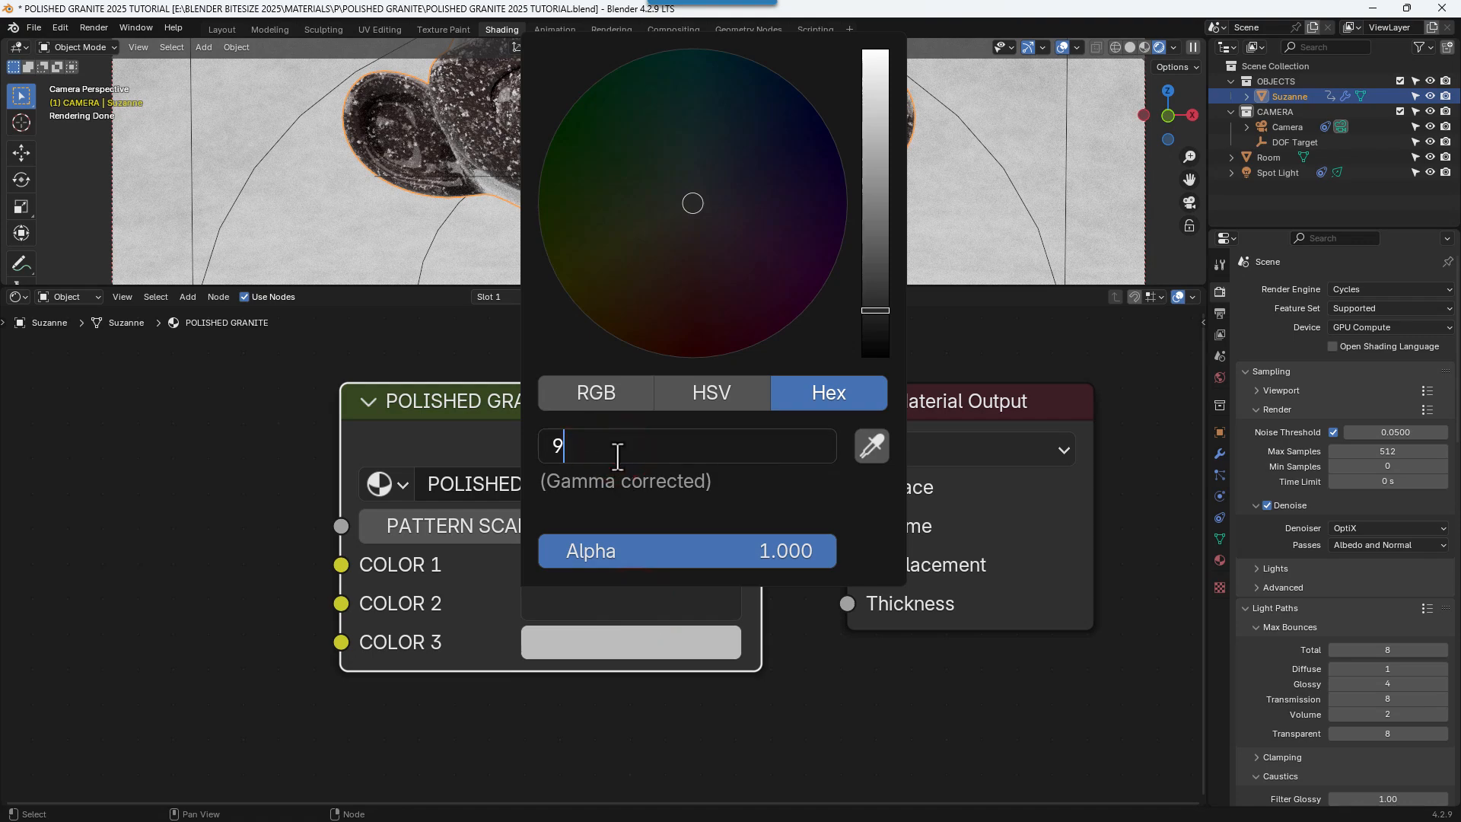
type("78C7F")
key("Return")
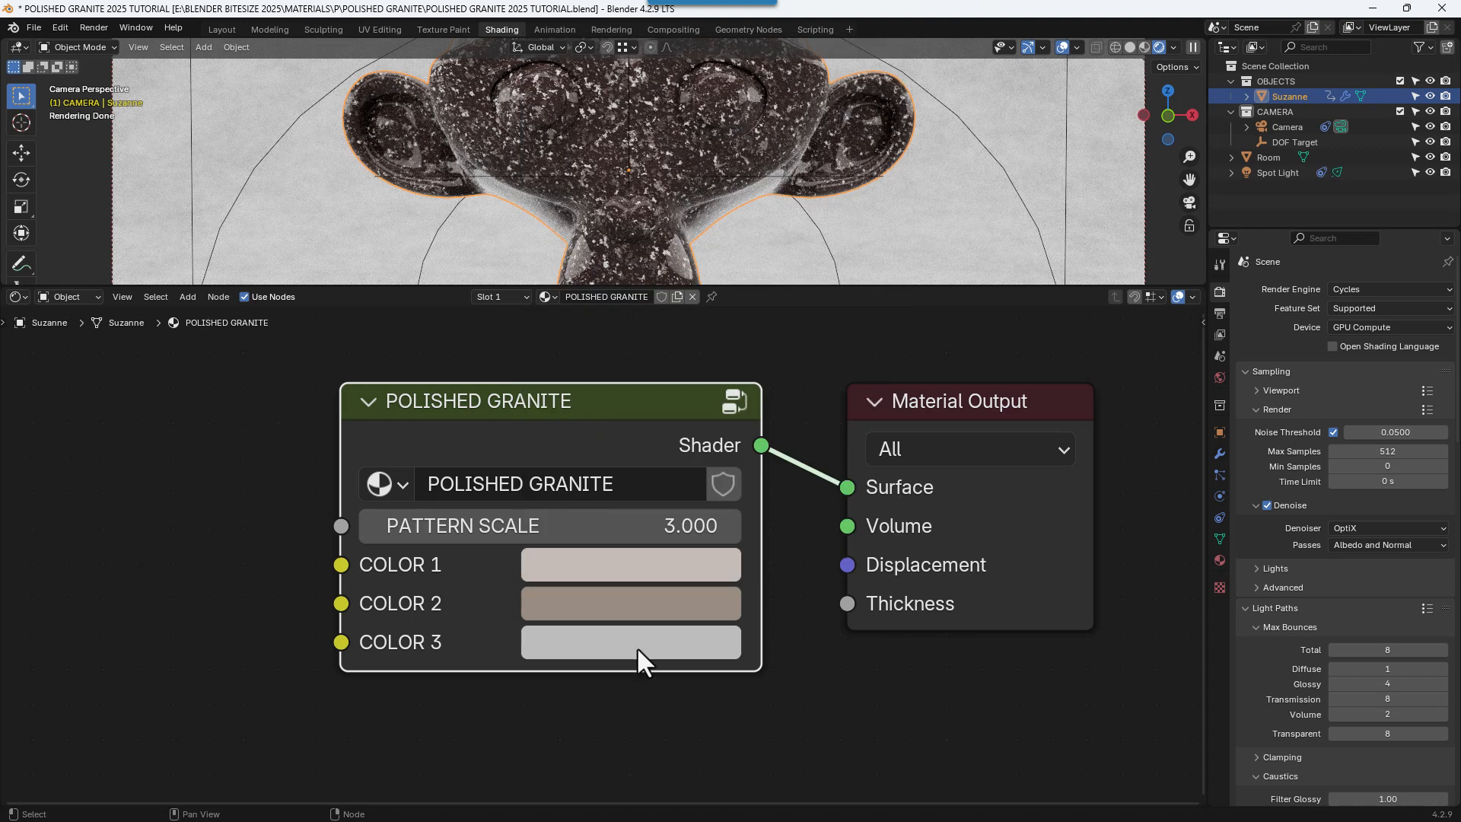
- Set the group node's COLOR 3 to hex 292521 and save the file
left_click(637, 647)
left_click(641, 487)
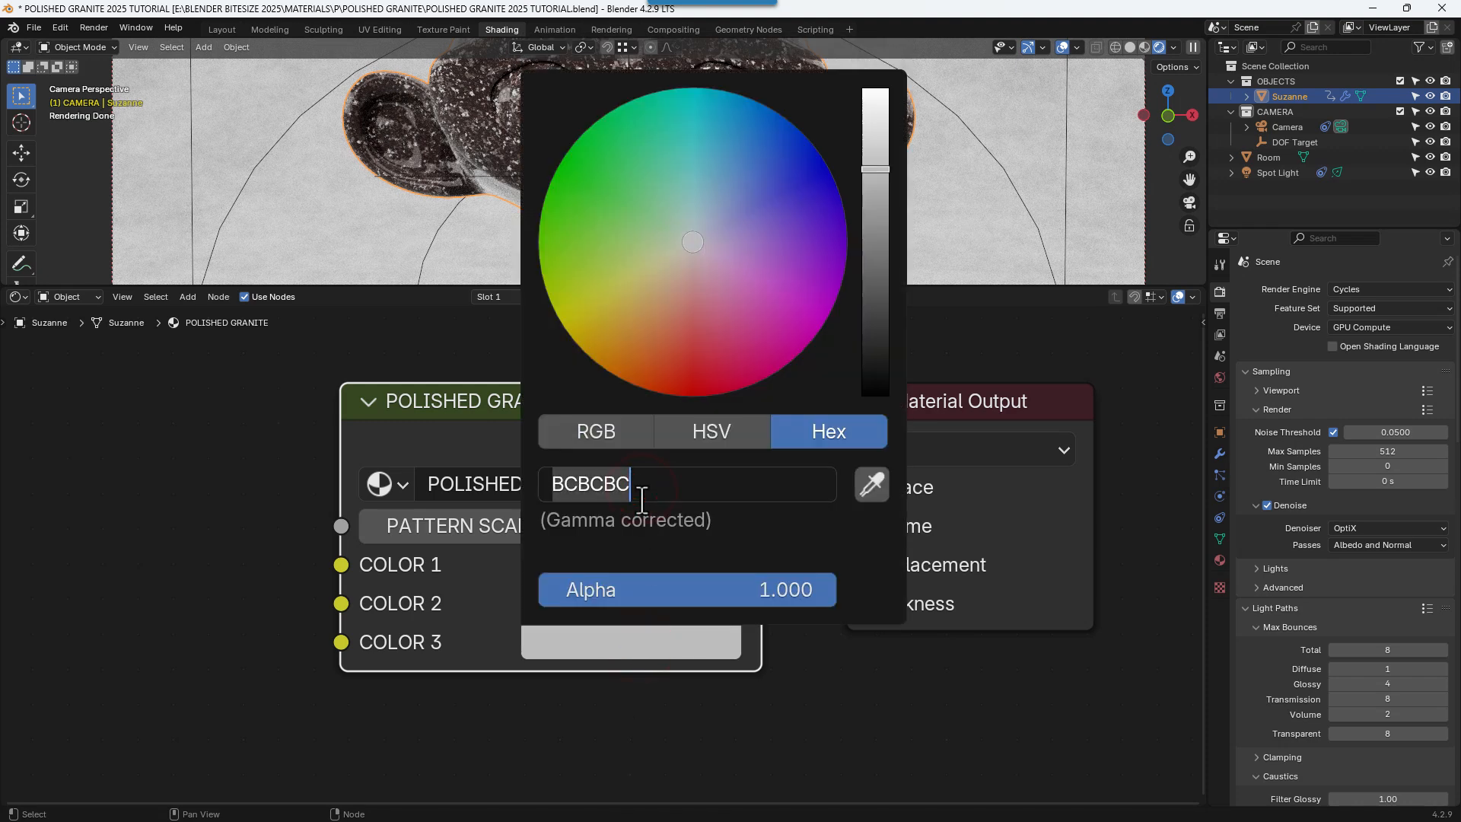
type("292")
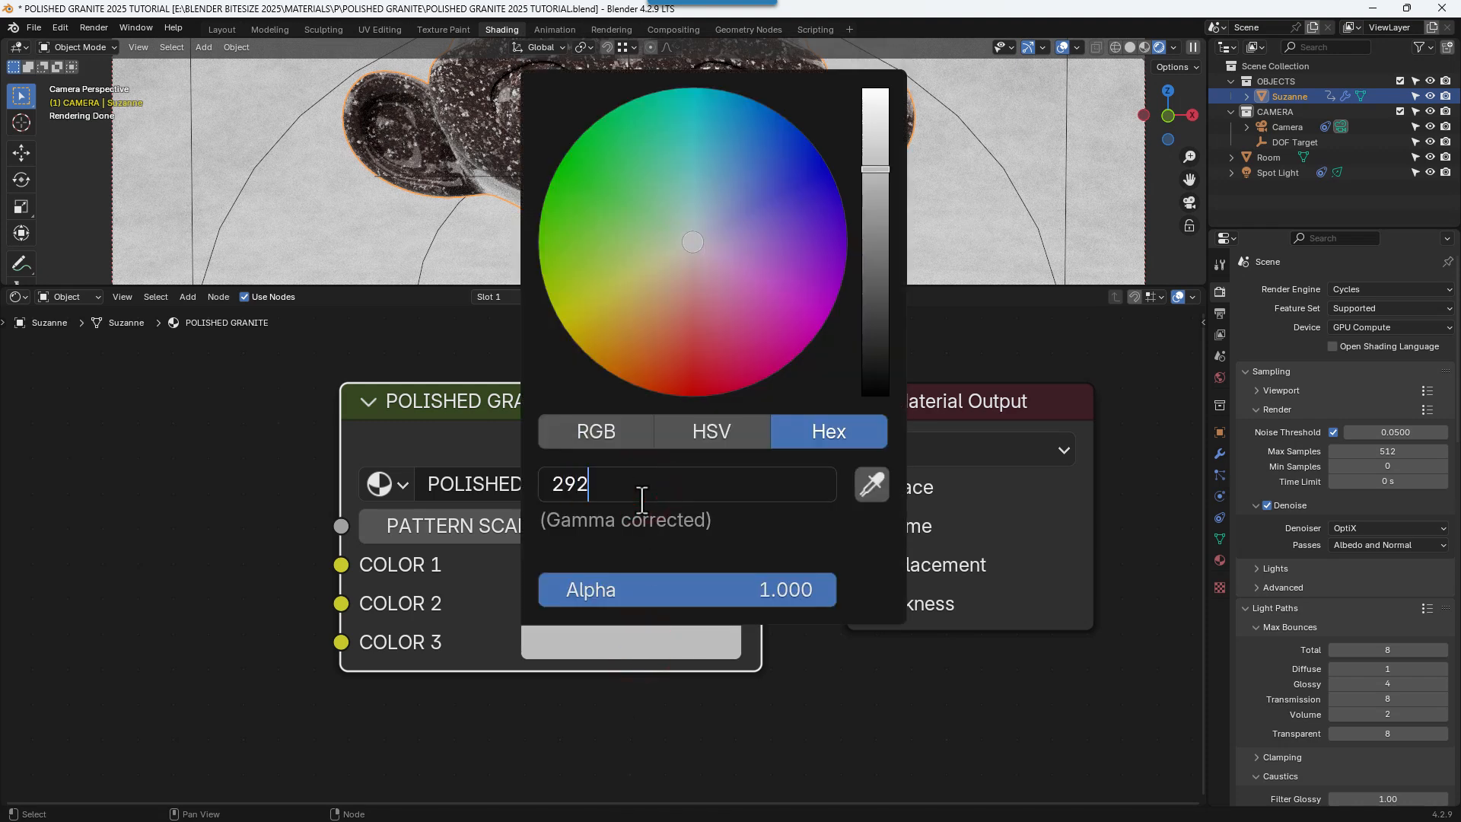
type("521")
key("Return")
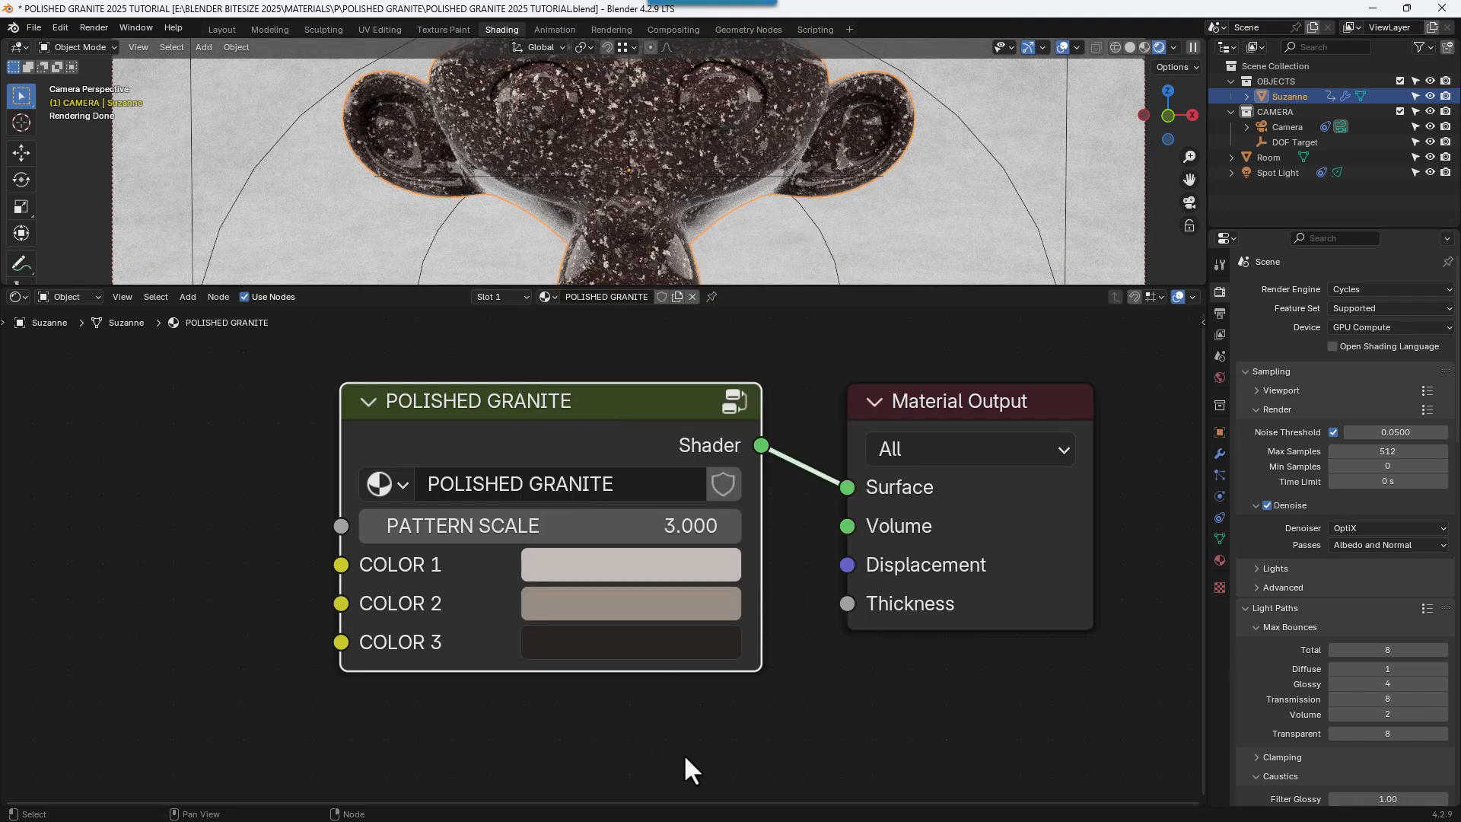
left_click(683, 753)
key("ctrl+s")
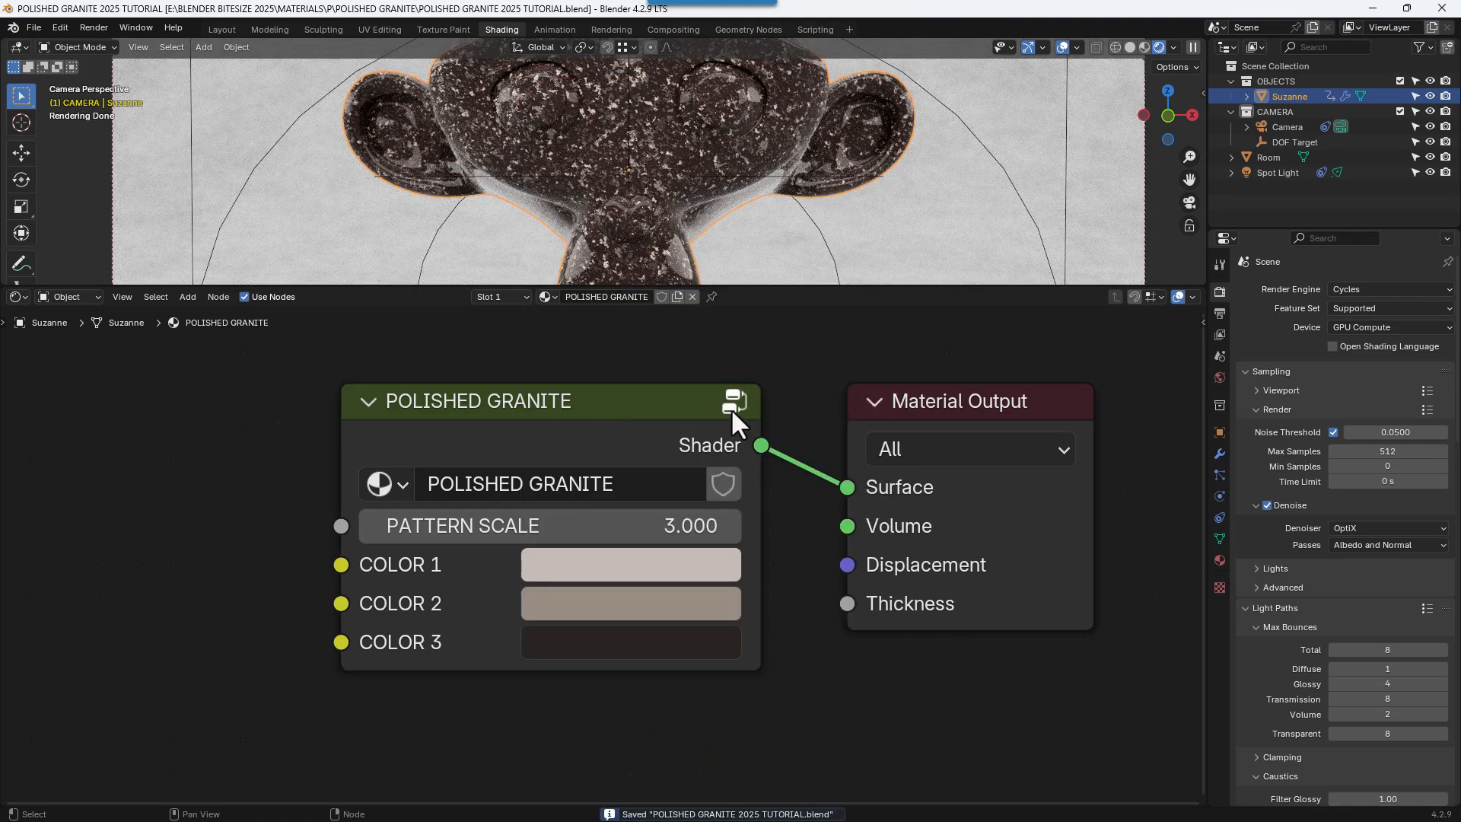
- Test the group node's PATTERN SCALE at 2.2, restore it to 3 and save the file
left_click_drag(620, 518, 579, 536)
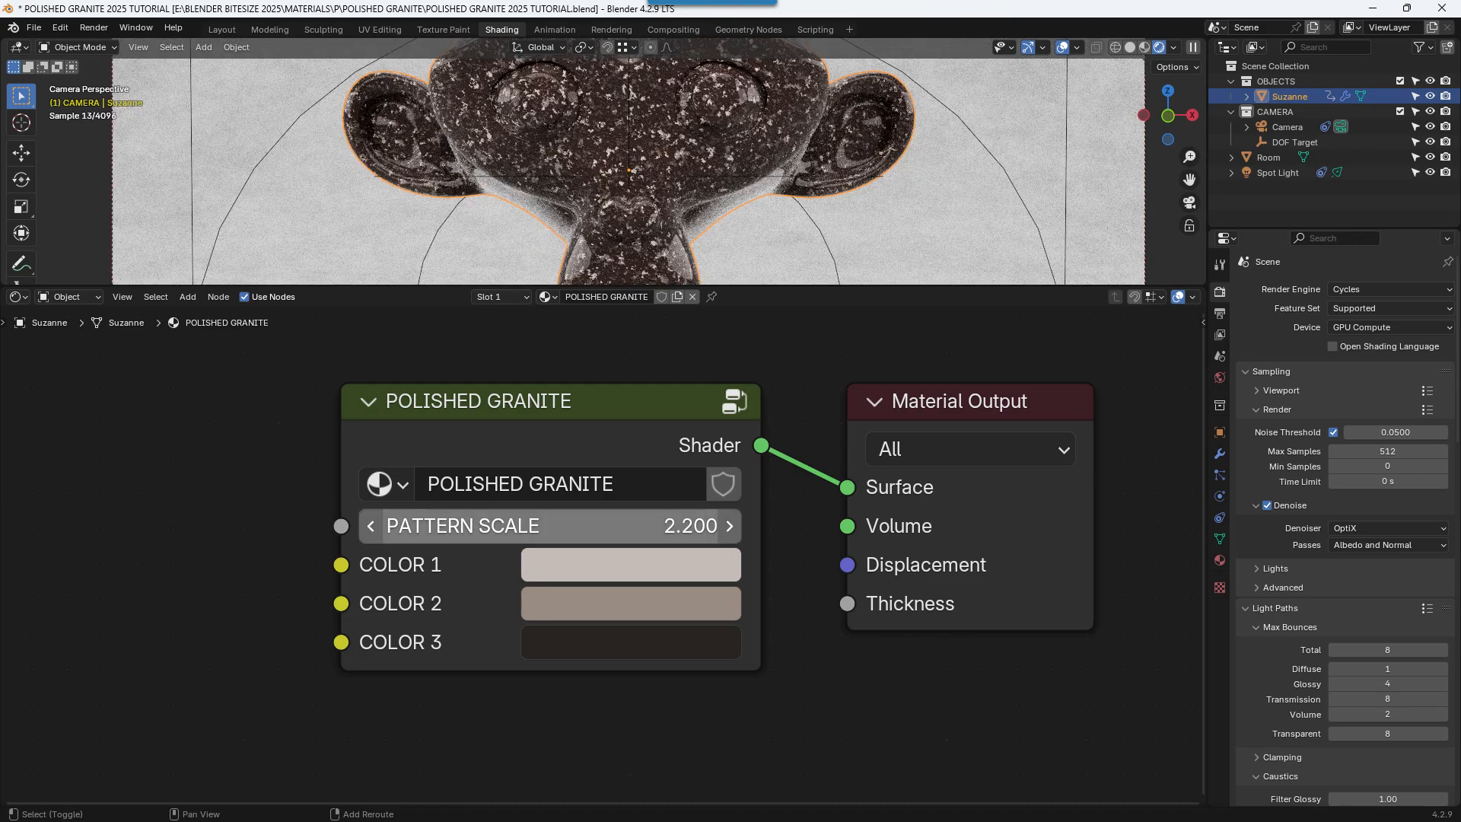
left_click(580, 536)
type("3")
key("Return")
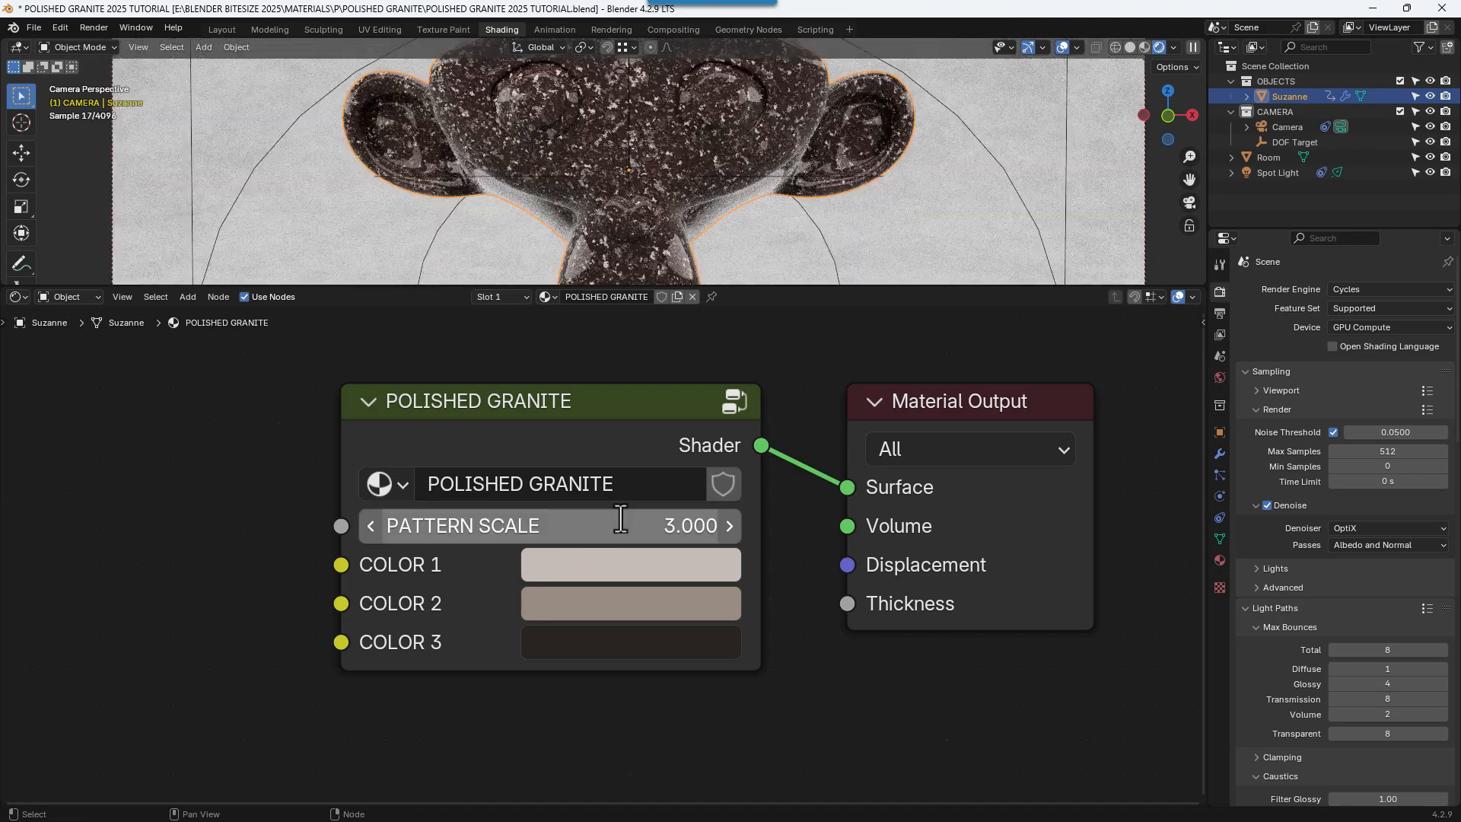
key("ctrl+s")
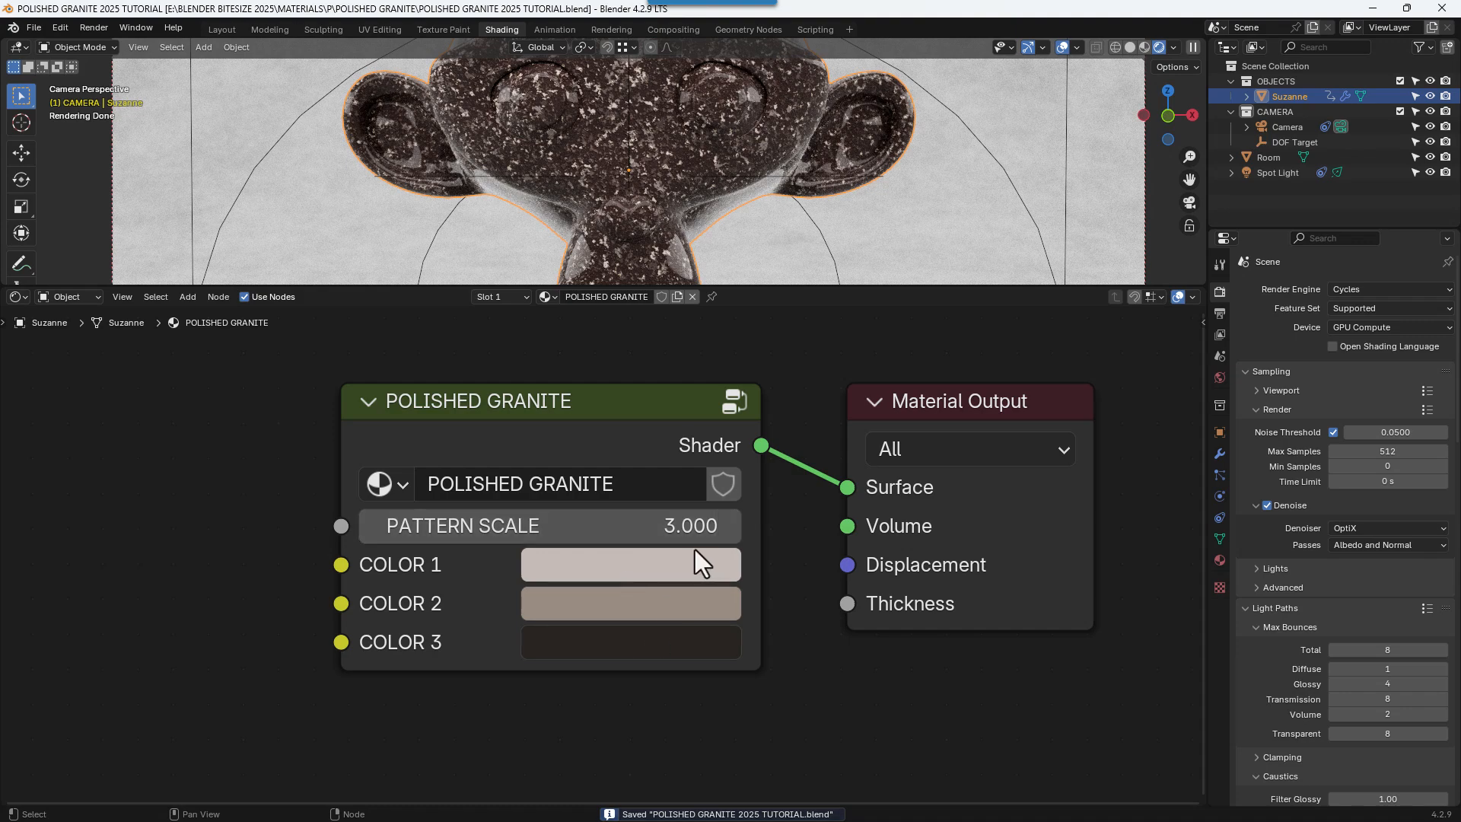
- Open the POLISHED GRANITE group and review its complete node layout
scroll(694, 550, "down", 1)
scroll(694, 550, "up", 1)
left_click(729, 408)
scroll(694, 523, "down", 8)
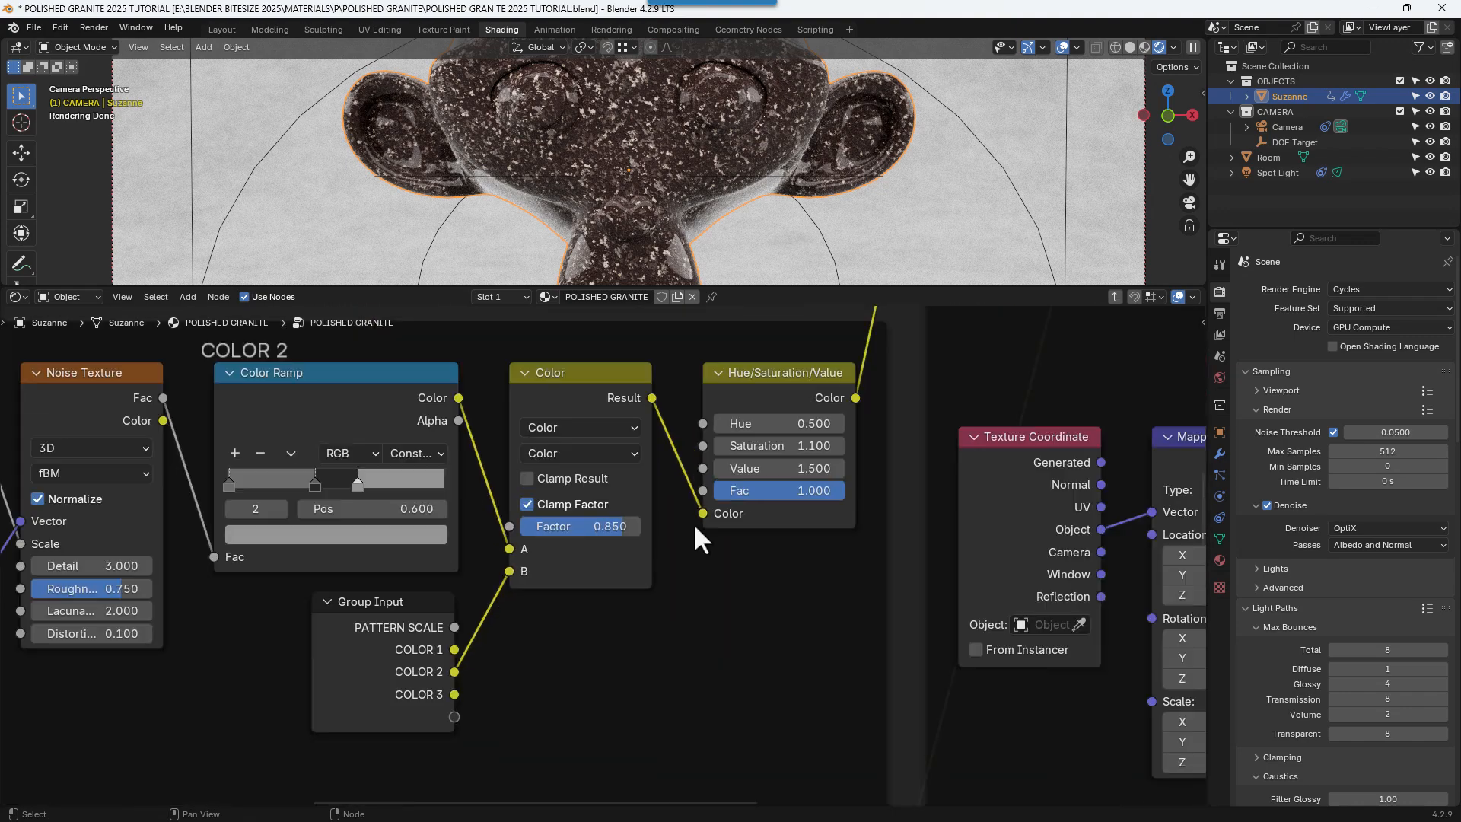
middle_click_drag(679, 458, 644, 420)
scroll(668, 512, "down", 2)
scroll(650, 428, "down", 2)
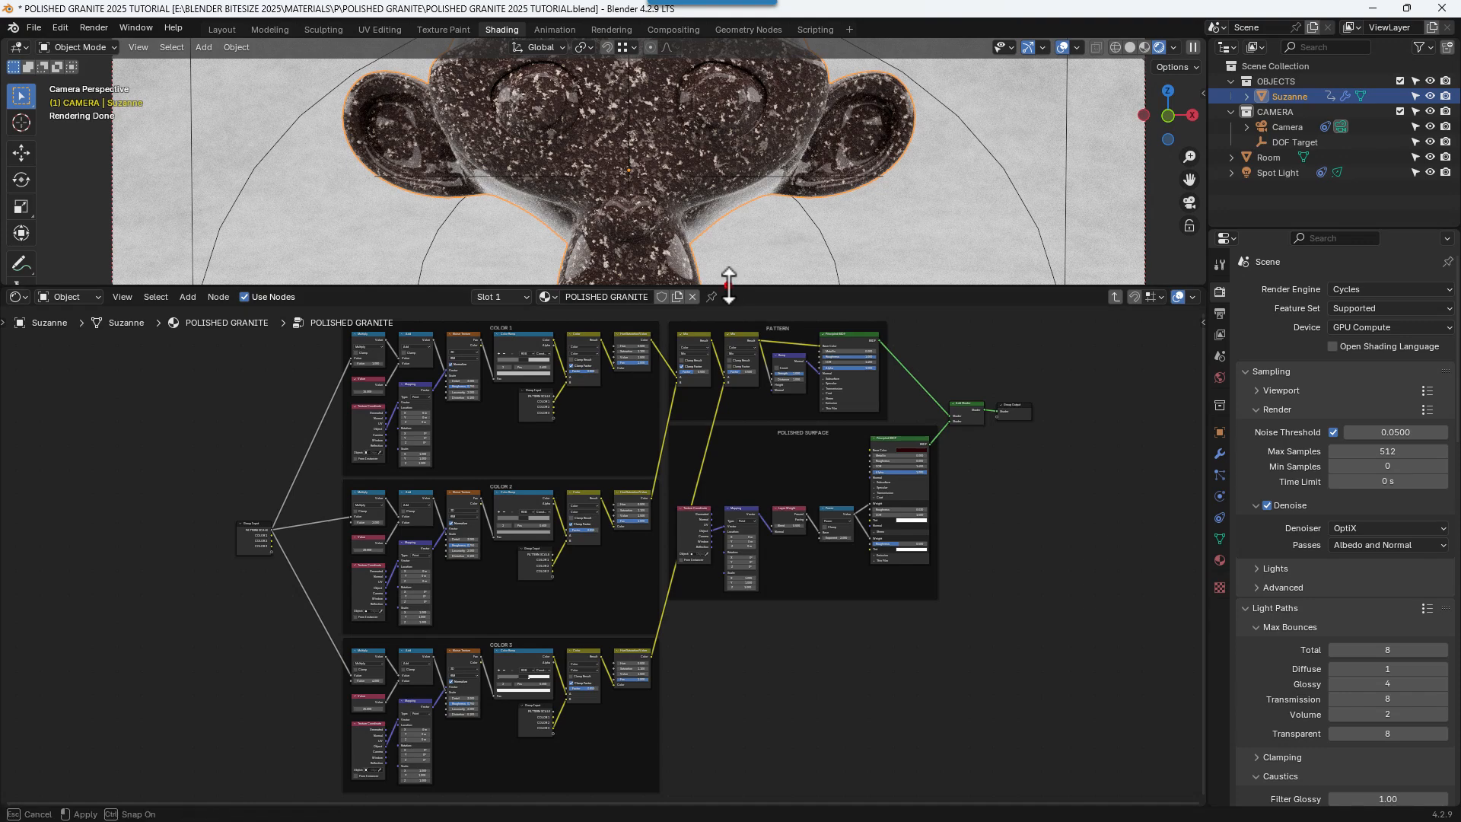
- Enlarge the node editor to fit the POLISHED GRANITE group's complete node layout and save the file
left_click_drag(723, 287, 711, 115)
scroll(689, 308, "up", 2)
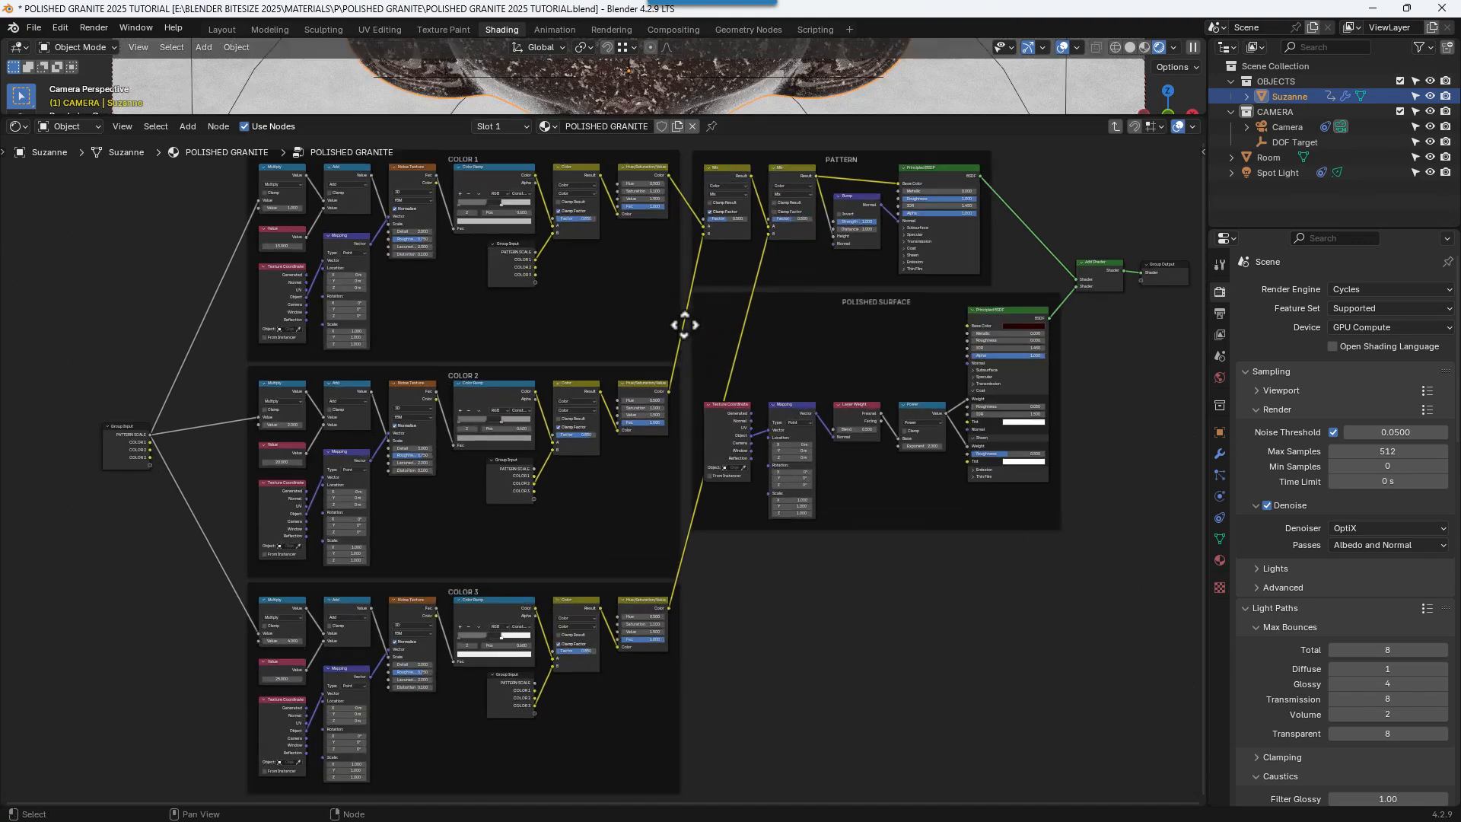
middle_click_drag(684, 325, 663, 337)
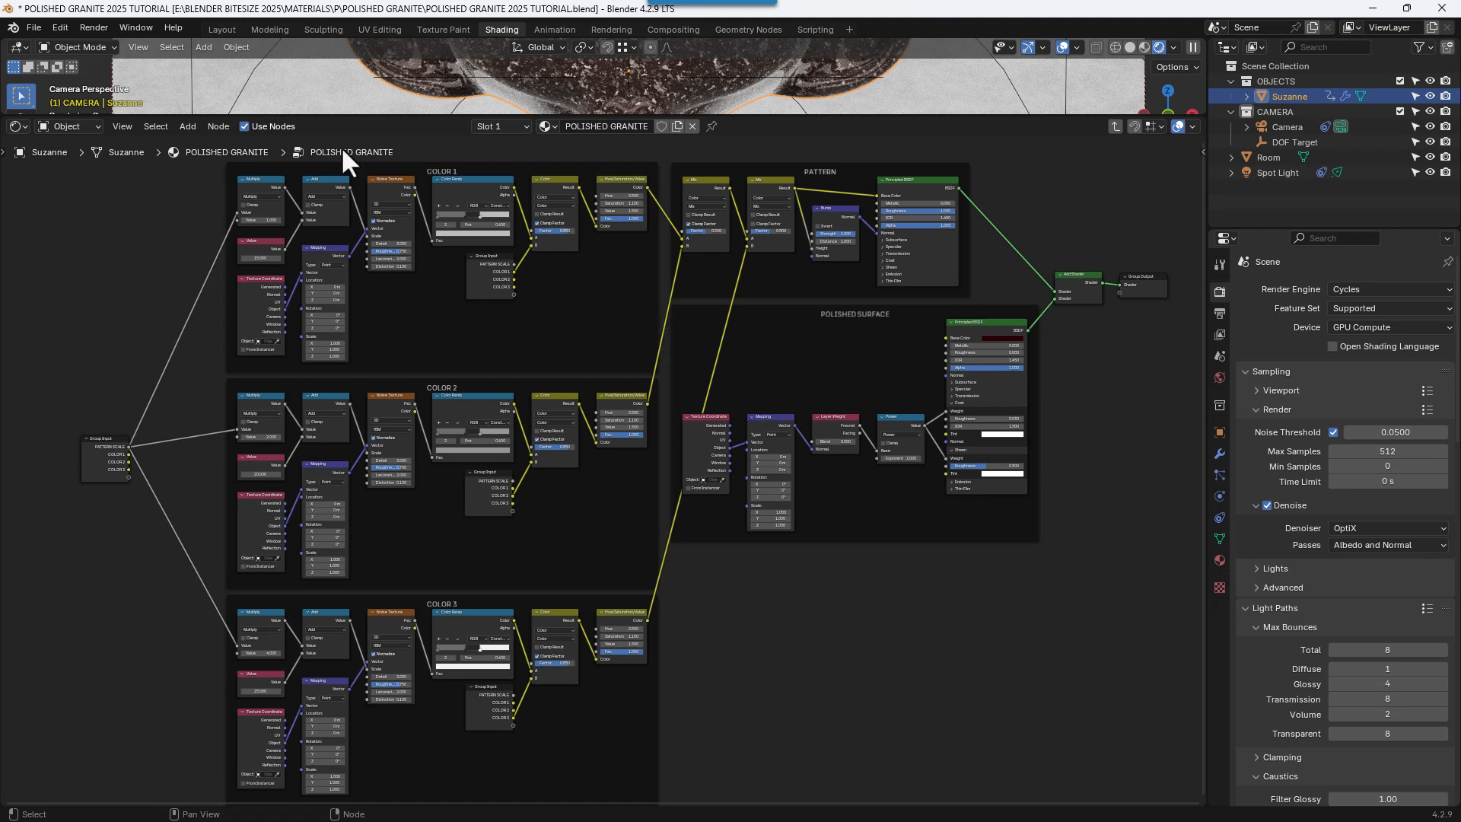
key("ctrl+s")
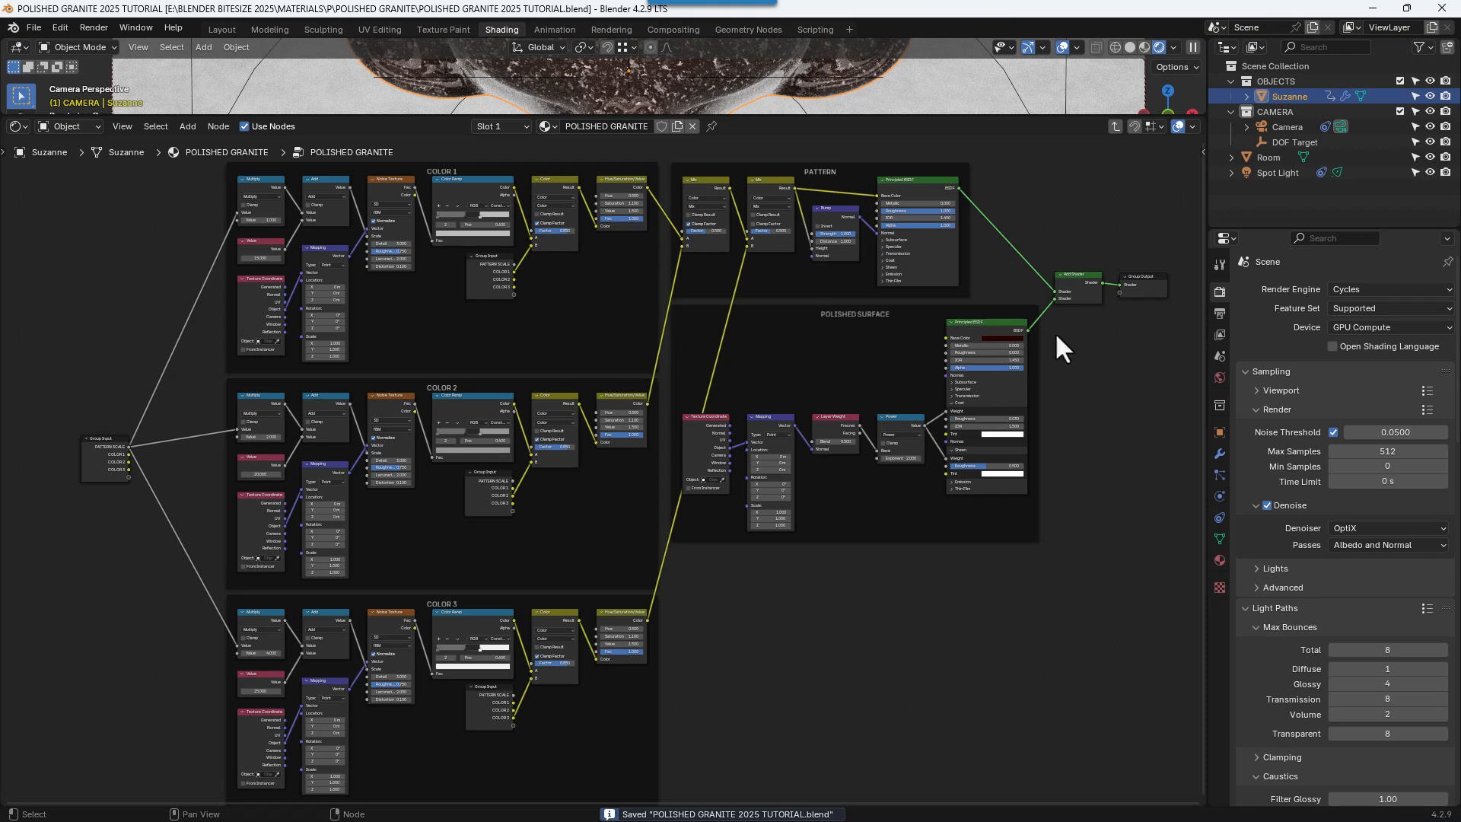
- Review the scene's render and color management settings, and render the still image from the Compositing workspace
left_click(1455, 359)
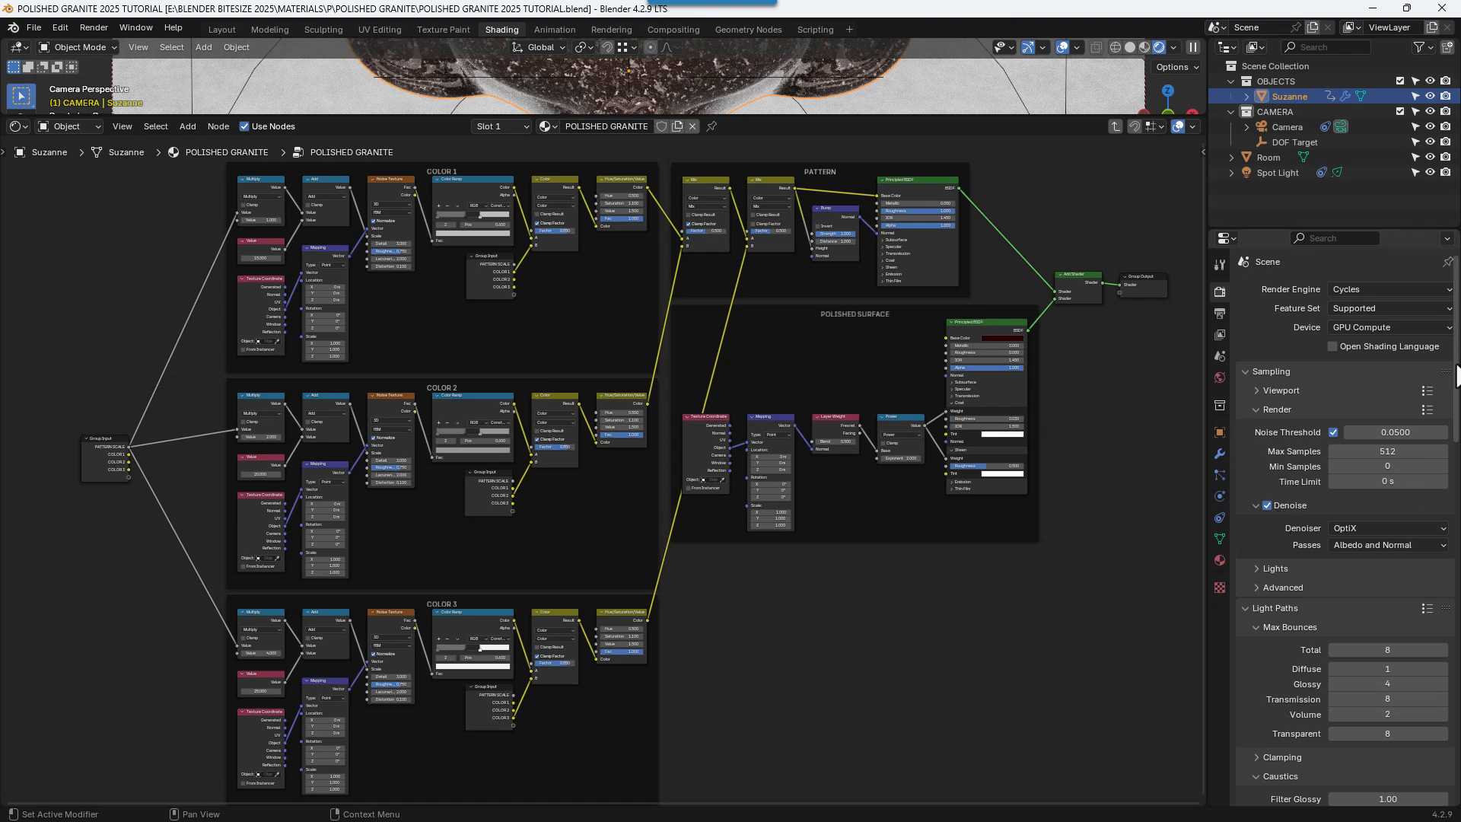
left_click_drag(1454, 361, 1455, 700)
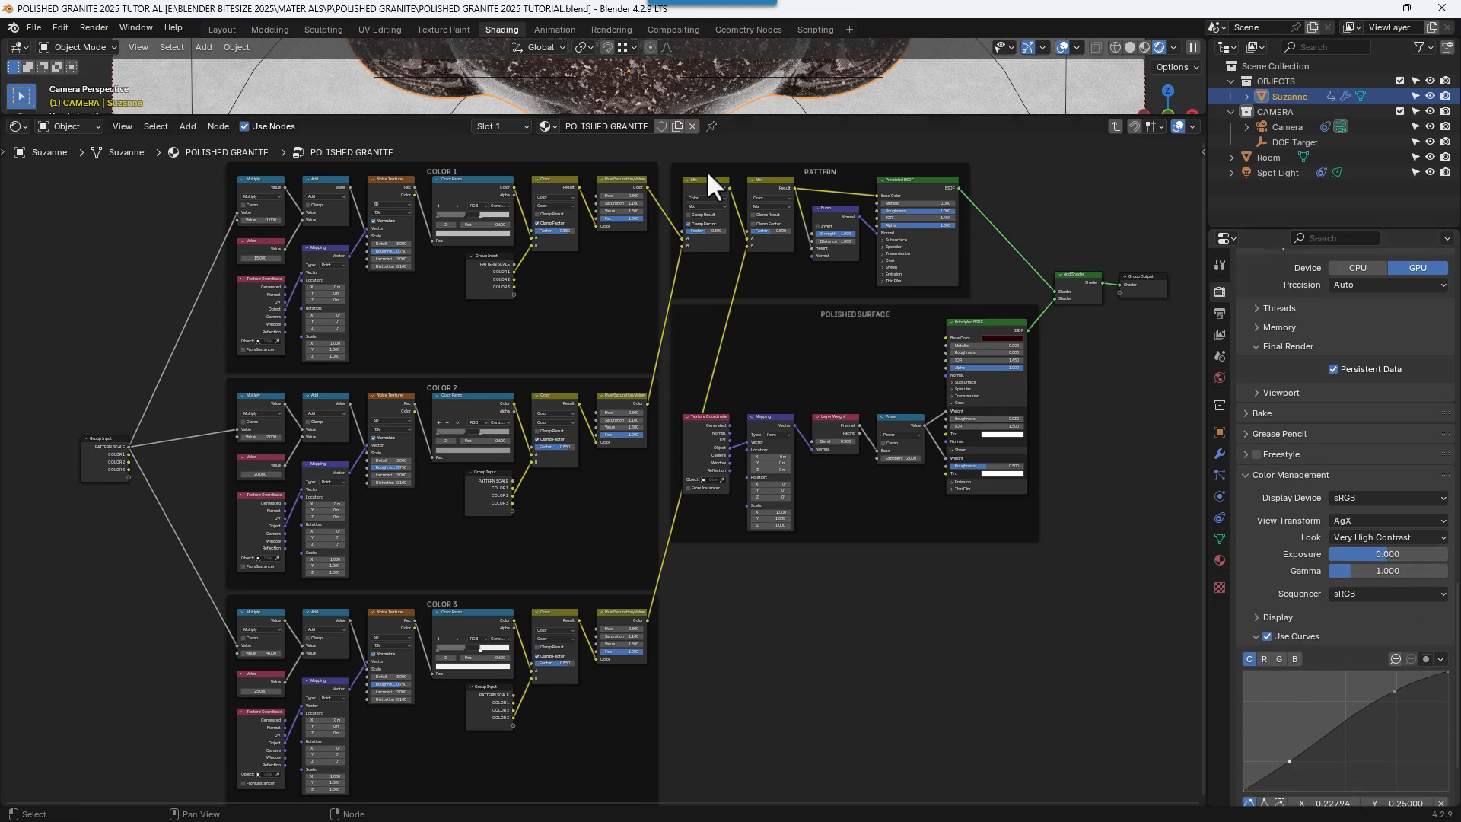
left_click(673, 28)
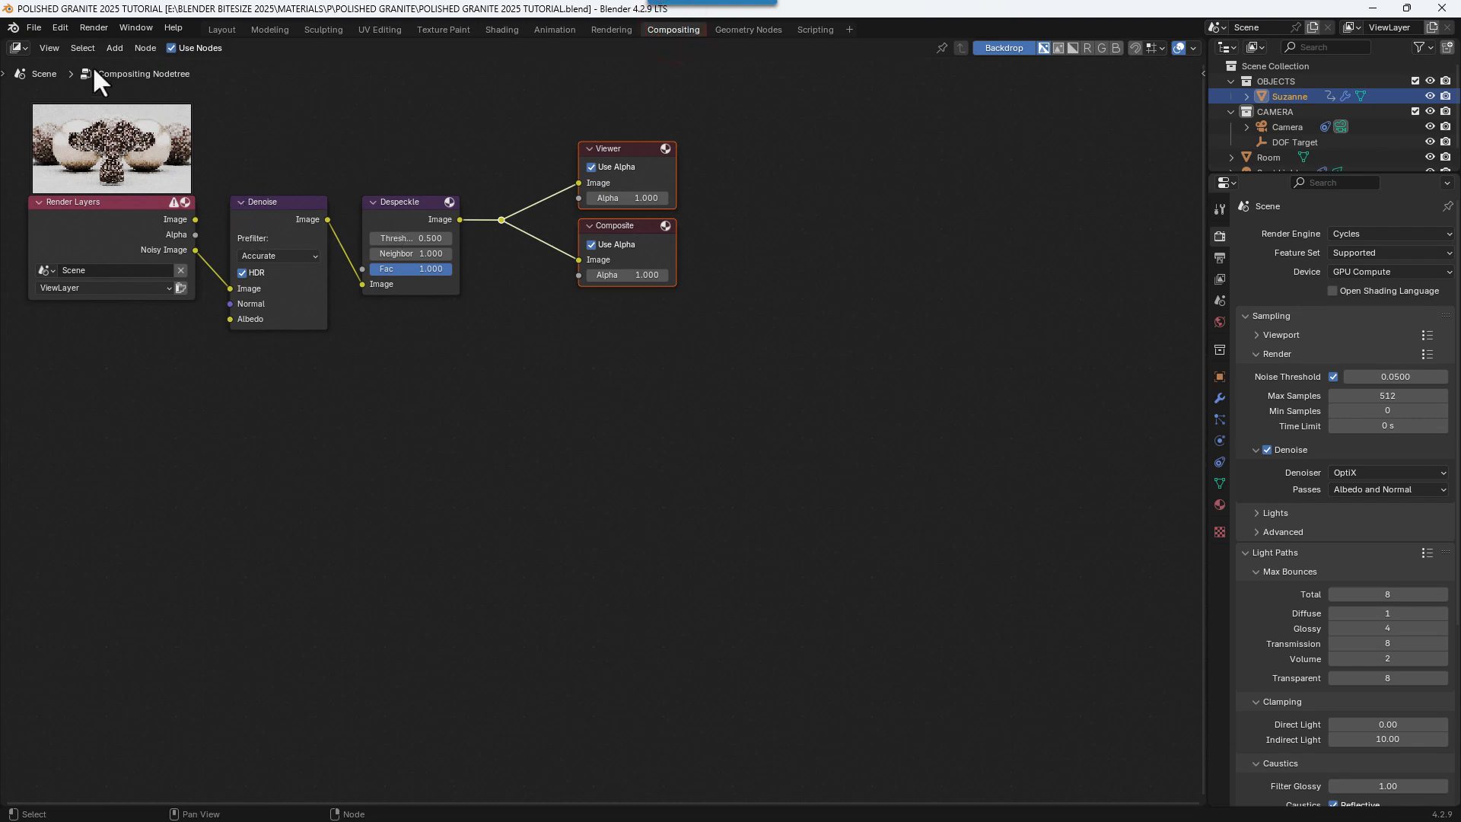
left_click(84, 29)
left_click(87, 39)
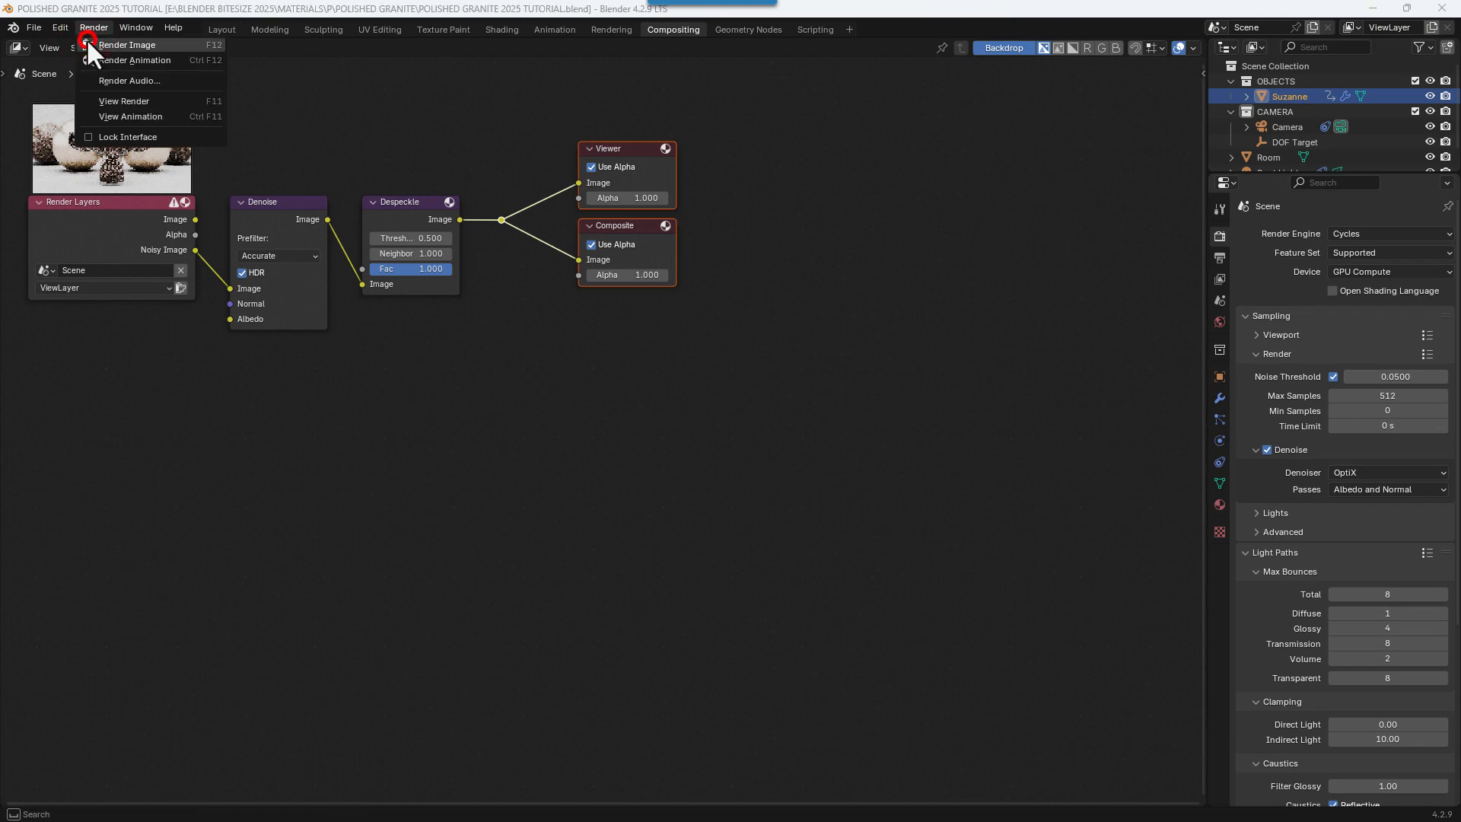